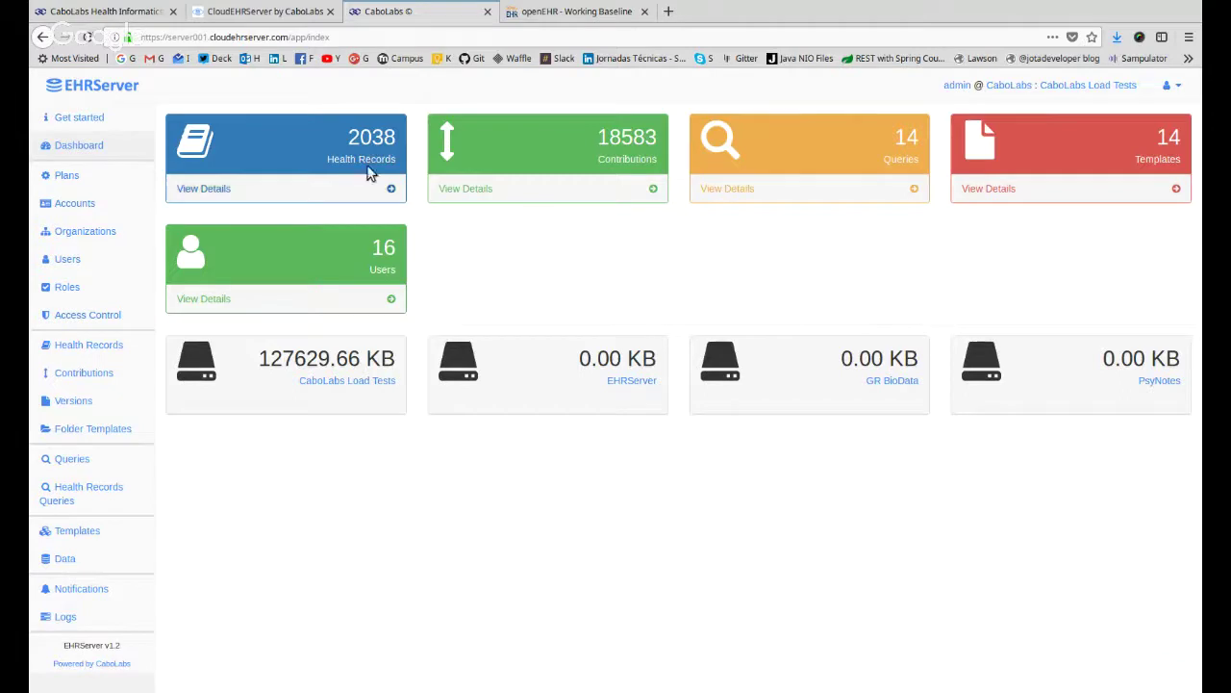
Highlight the dashboard counts: 2038 health records, 18583 contributions, queries, templates and users.
double_click(369, 135)
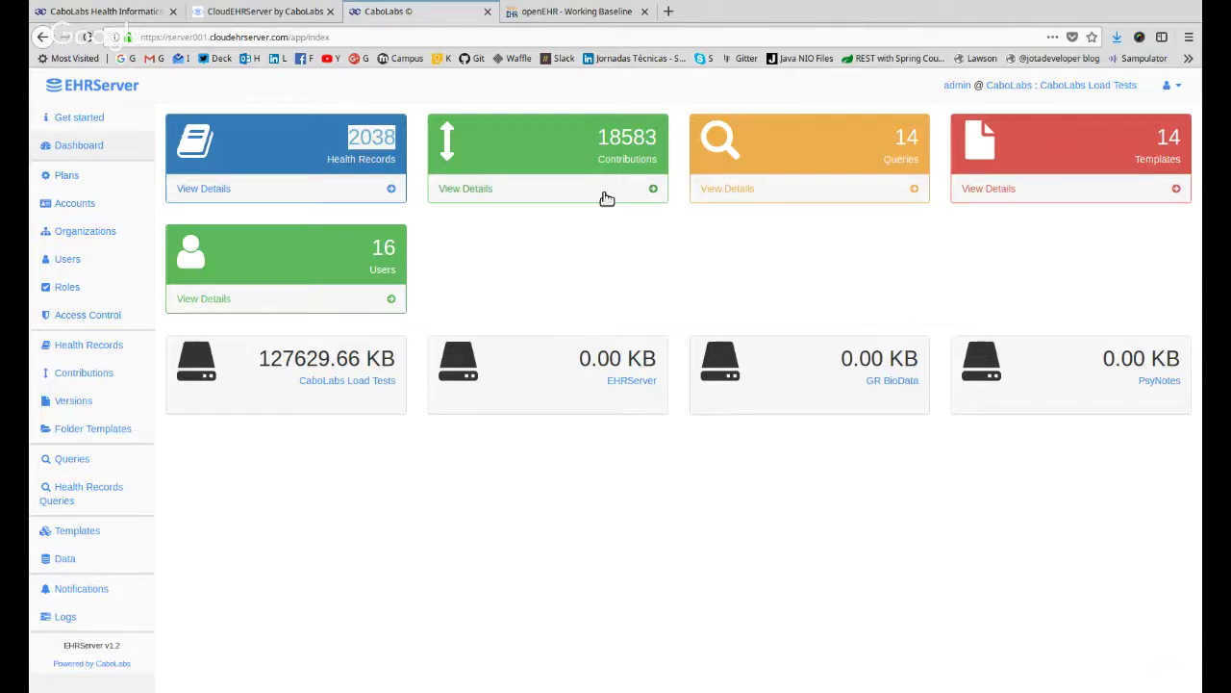
double_click(627, 135)
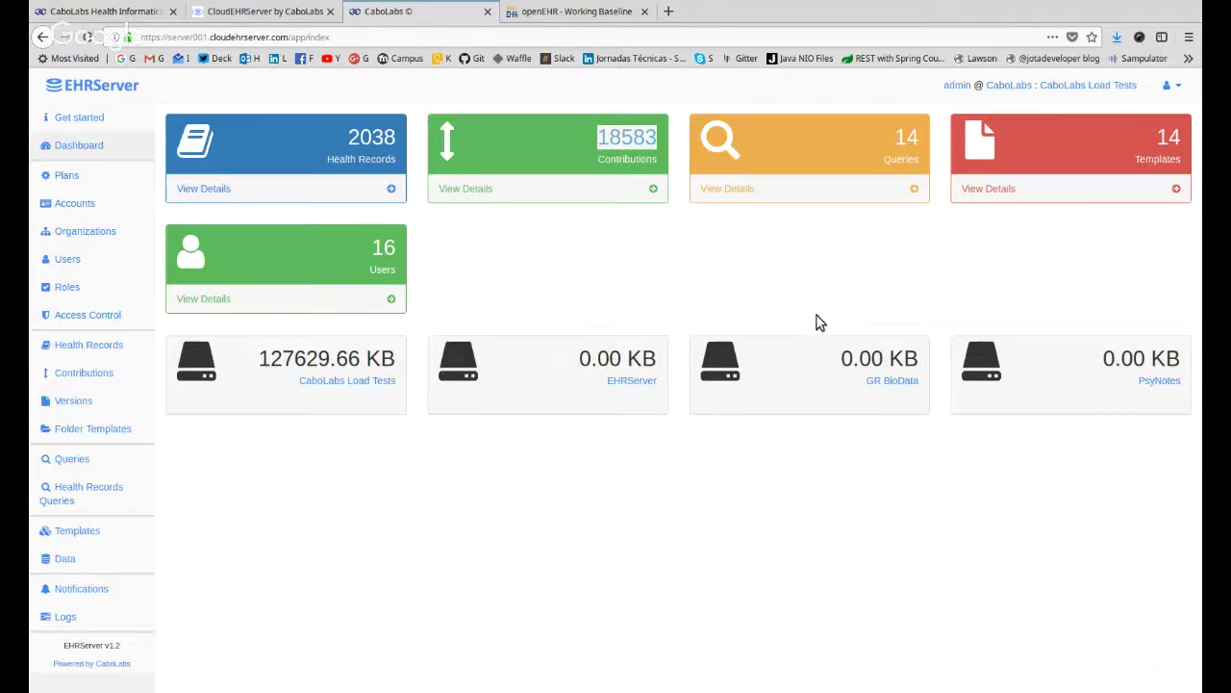
click(904, 137)
drag(904, 137, 903, 179)
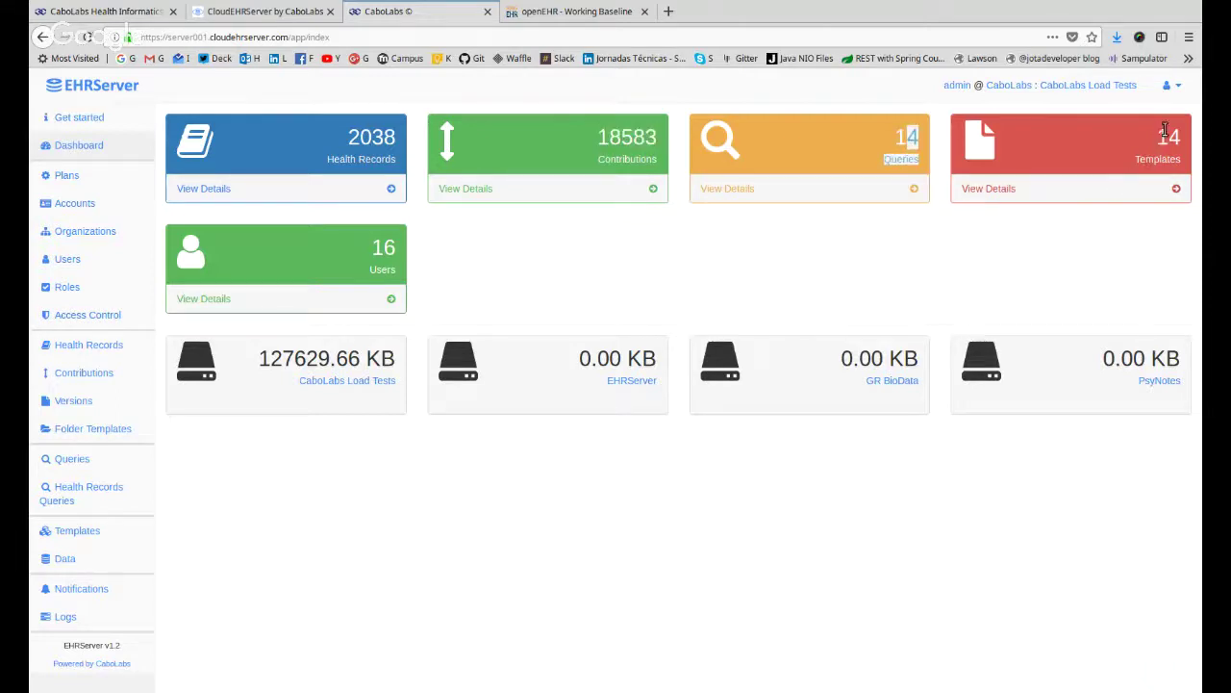
drag(1163, 132, 1158, 159)
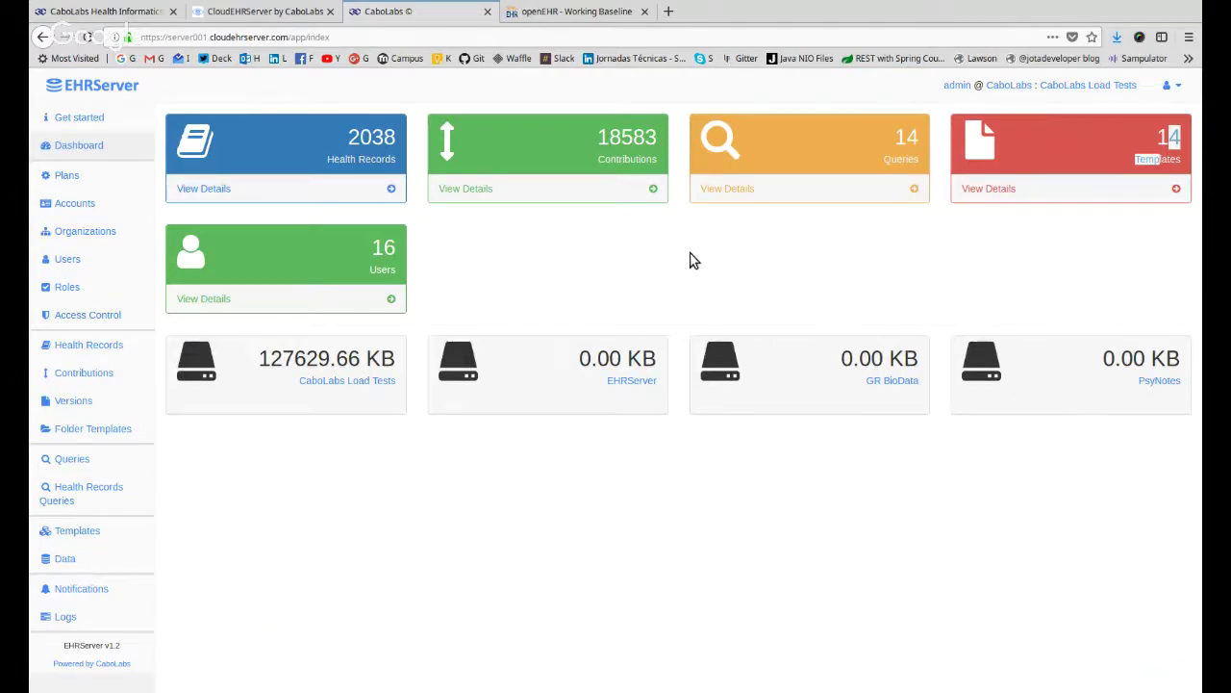
double_click(1160, 158)
drag(381, 243, 792, 253)
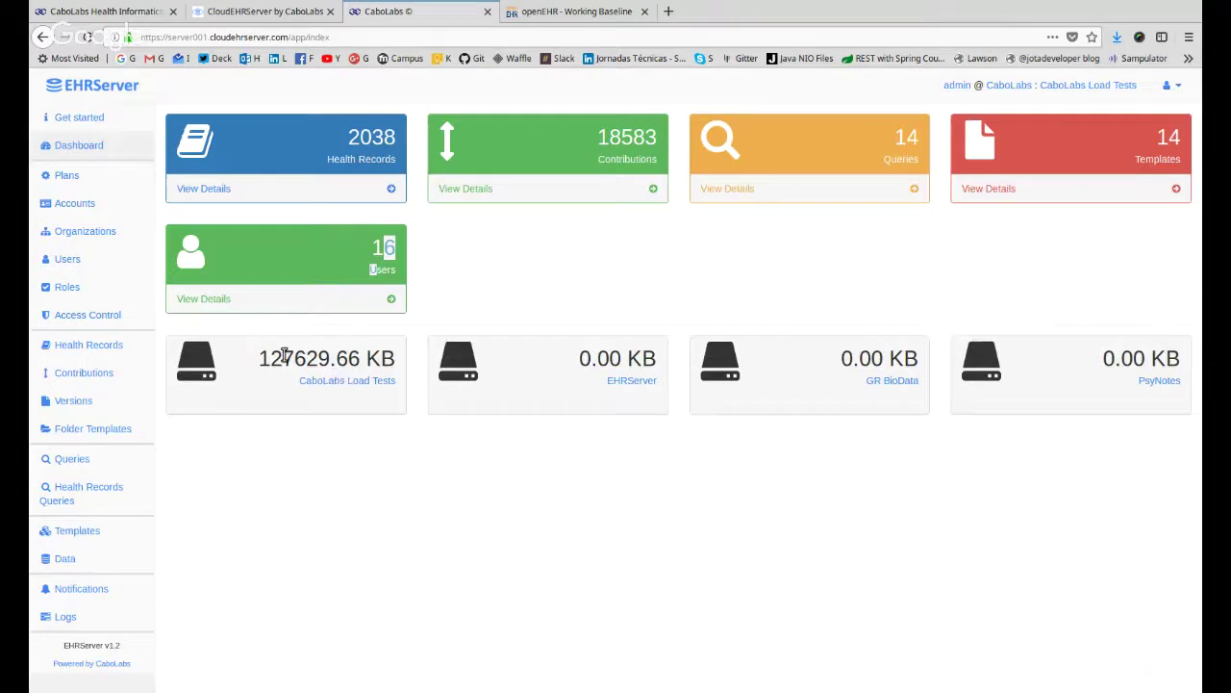
Highlight the storage figures: 127629.66 KB for CaboLabs Load Tests, empty for other organizations.
drag(282, 357, 382, 362)
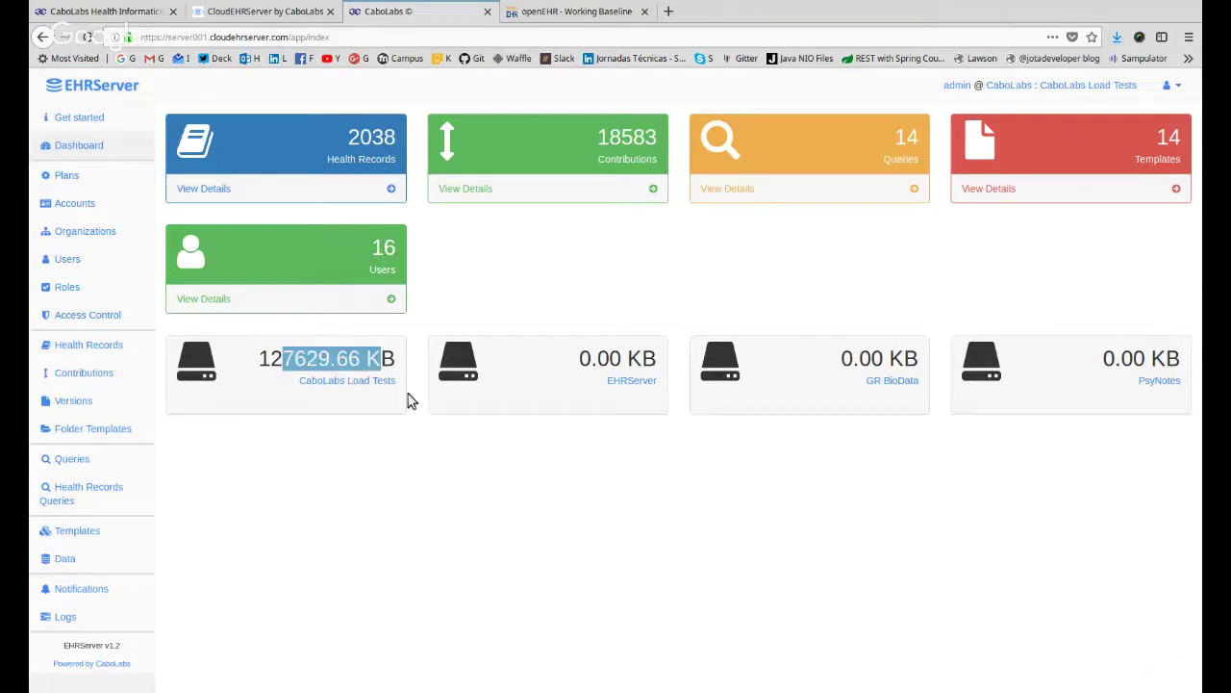
click(474, 483)
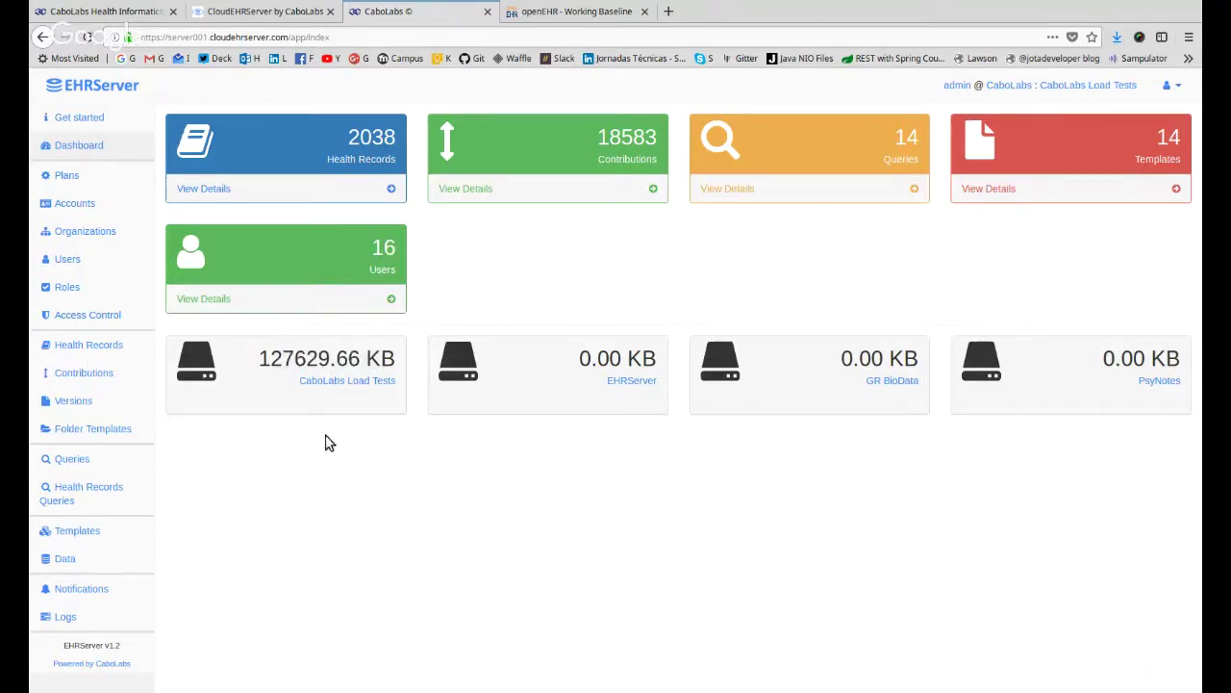
drag(560, 359, 1182, 357)
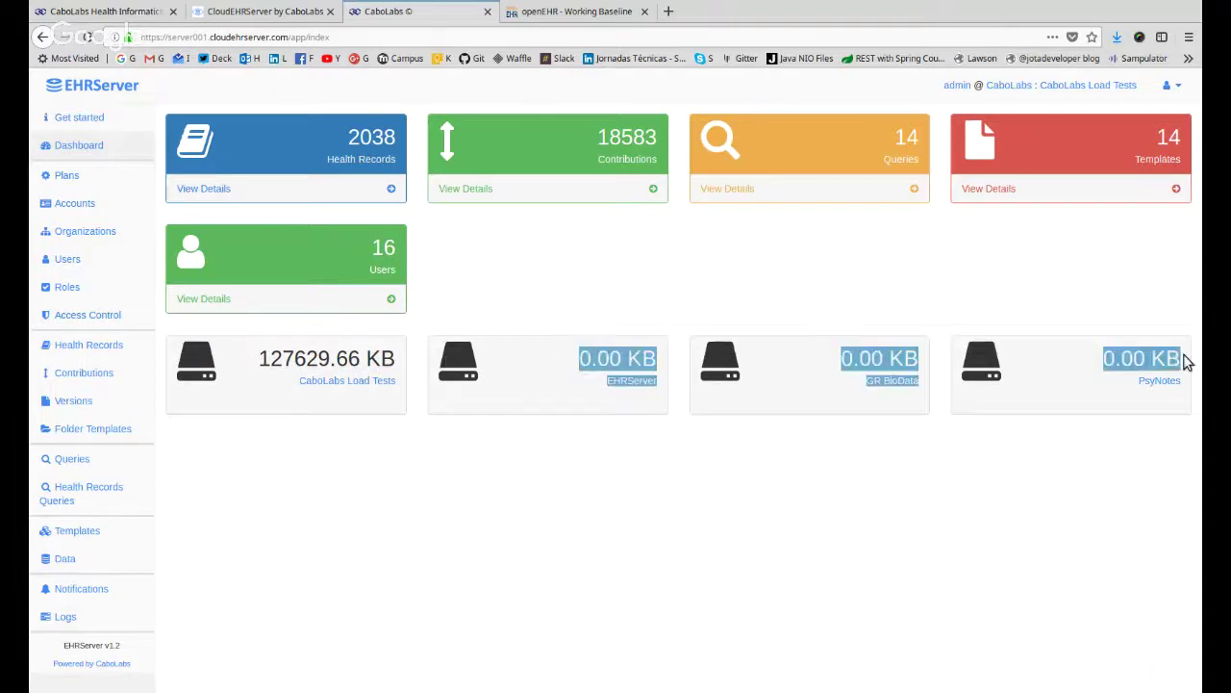
click(789, 514)
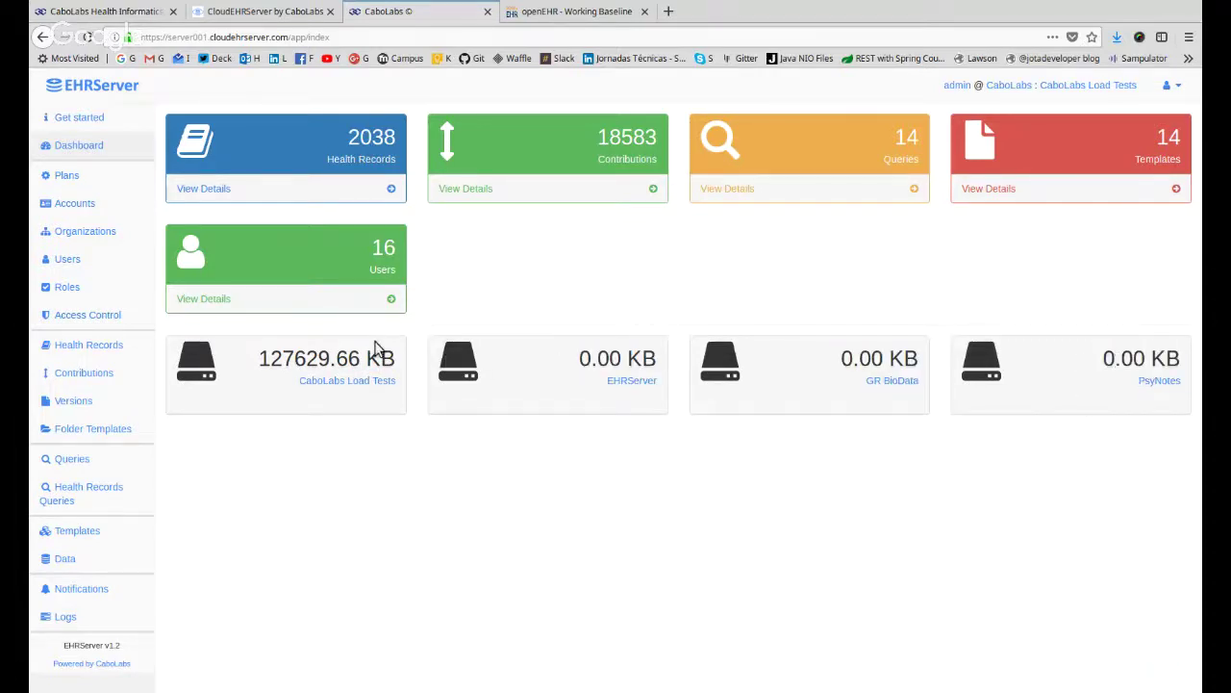
drag(260, 358, 396, 358)
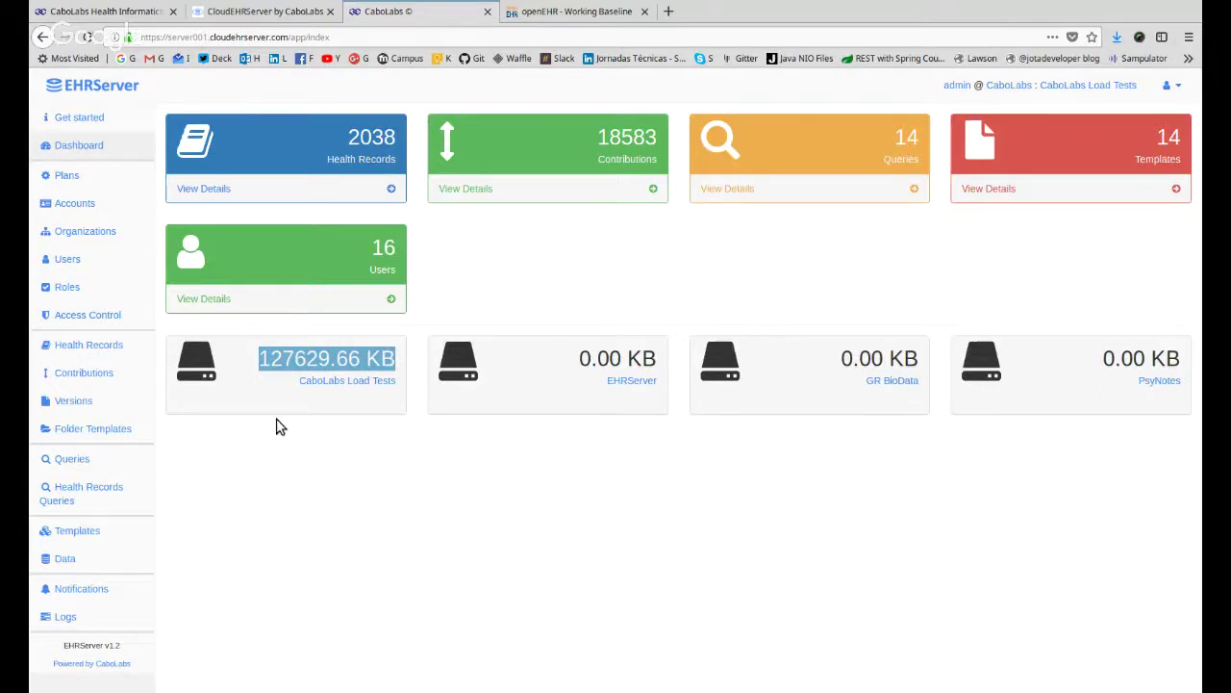
drag(597, 136, 658, 137)
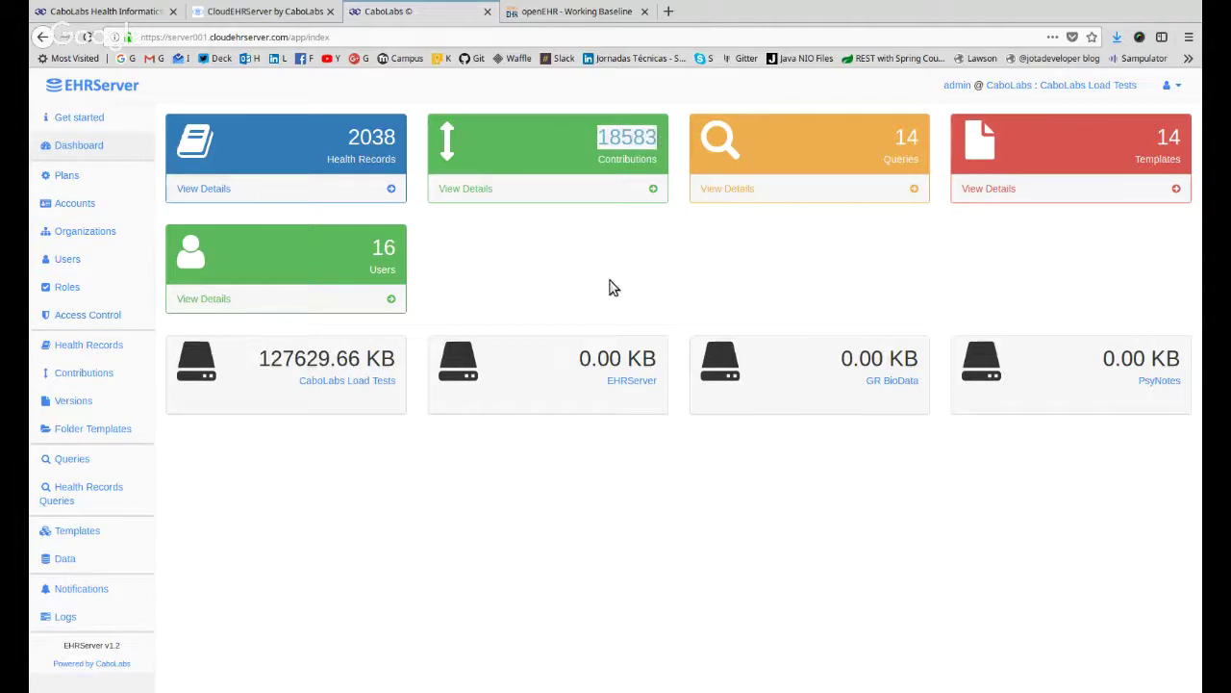
drag(270, 358, 442, 585)
click(442, 584)
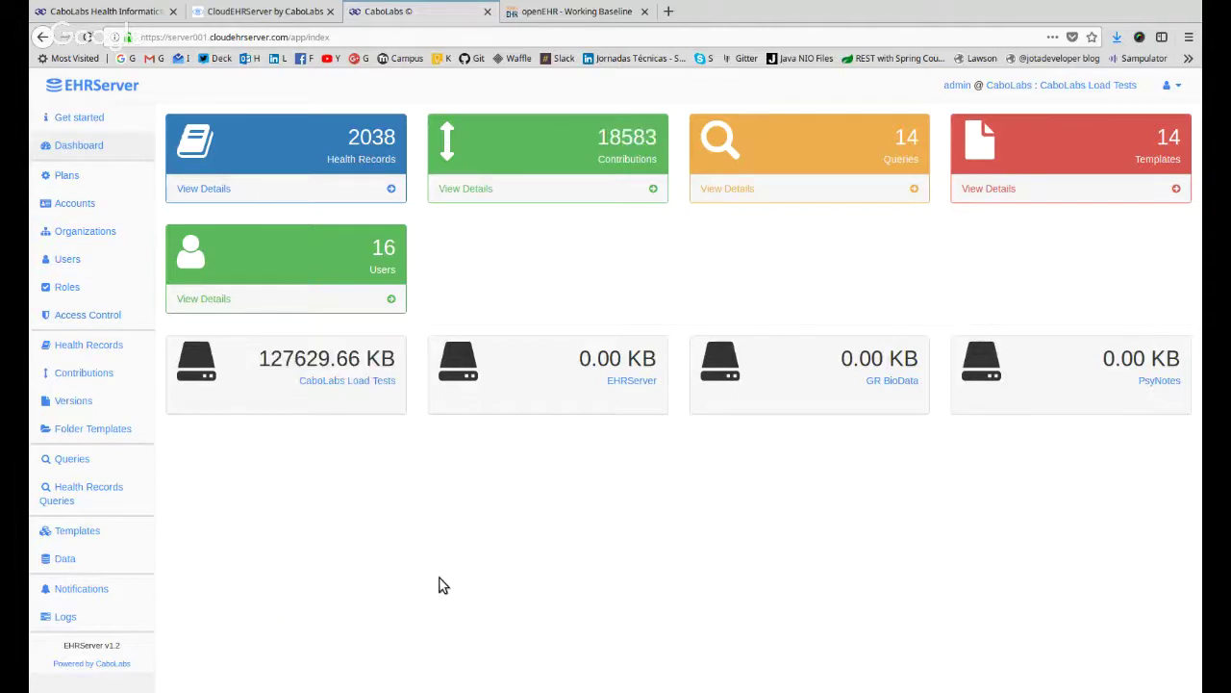
Go to the Get started page and highlight its getting-started sections.
click(93, 119)
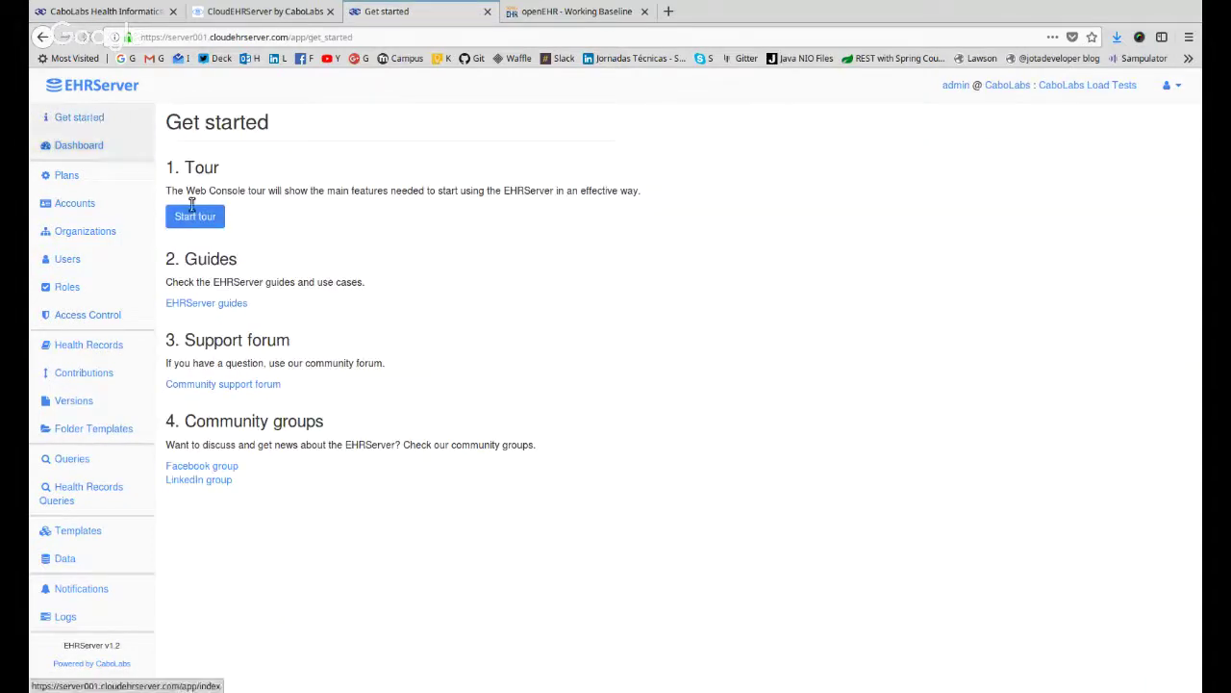
drag(390, 161, 434, 536)
click(434, 535)
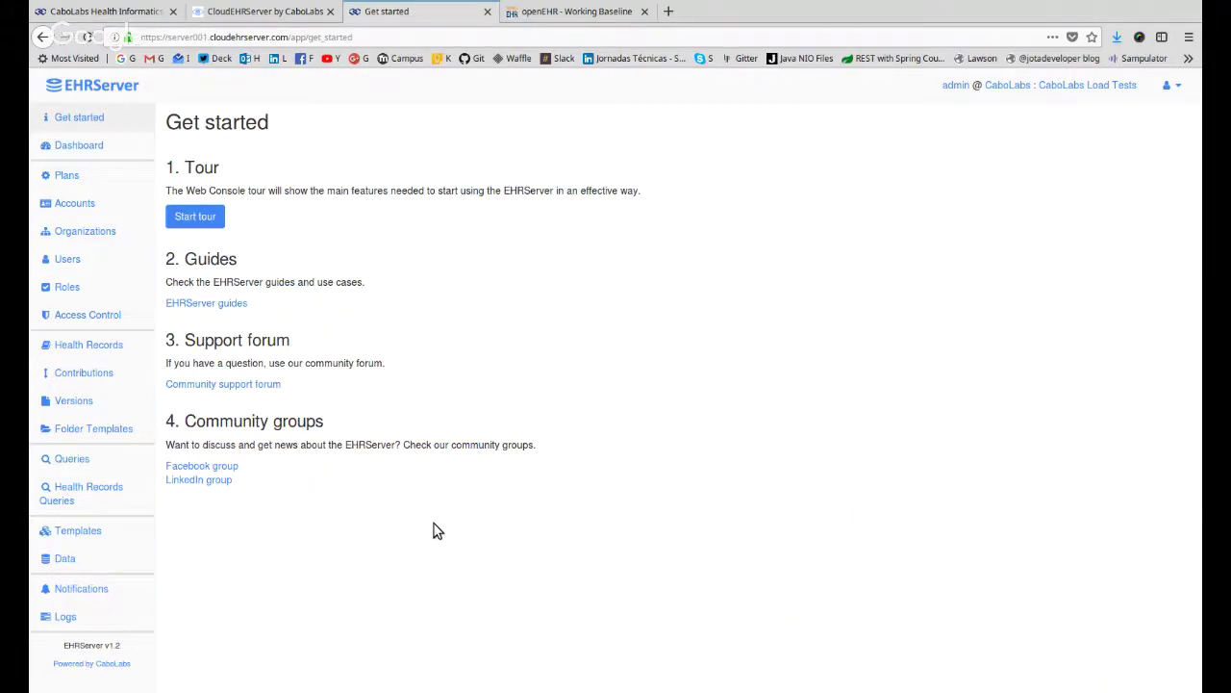
Run the web console tour through organizations, health records, templates, contributions and queries, then finish it.
click(202, 216)
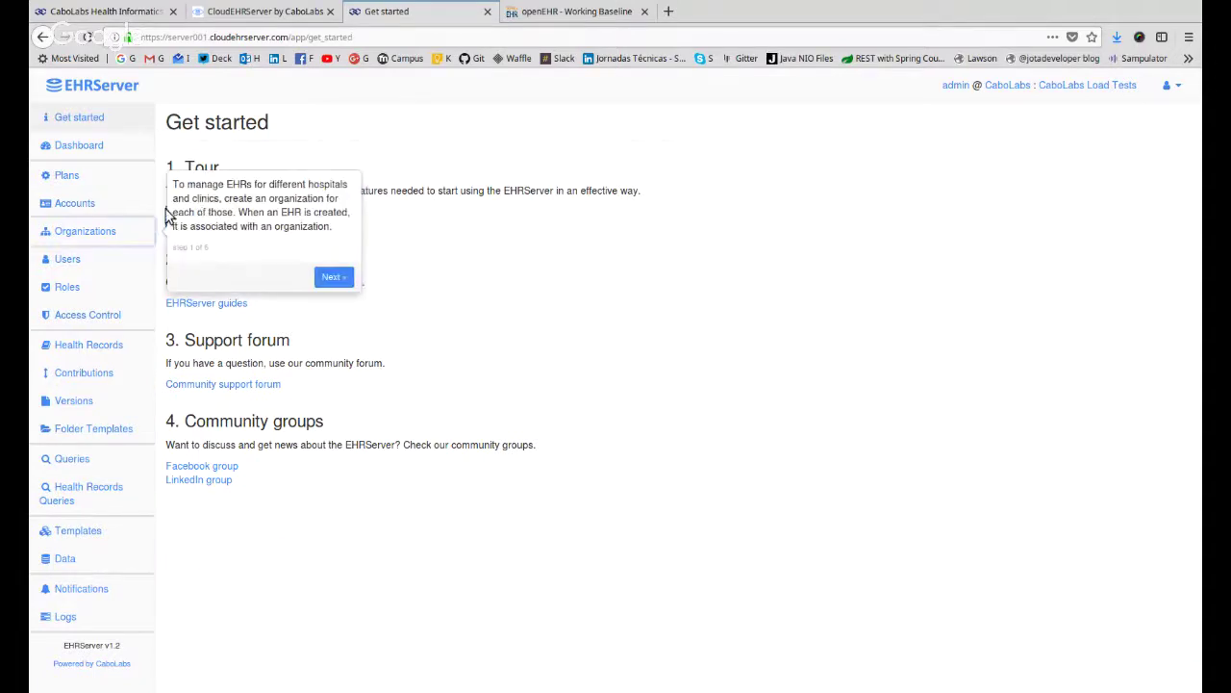
drag(187, 183, 348, 240)
click(330, 252)
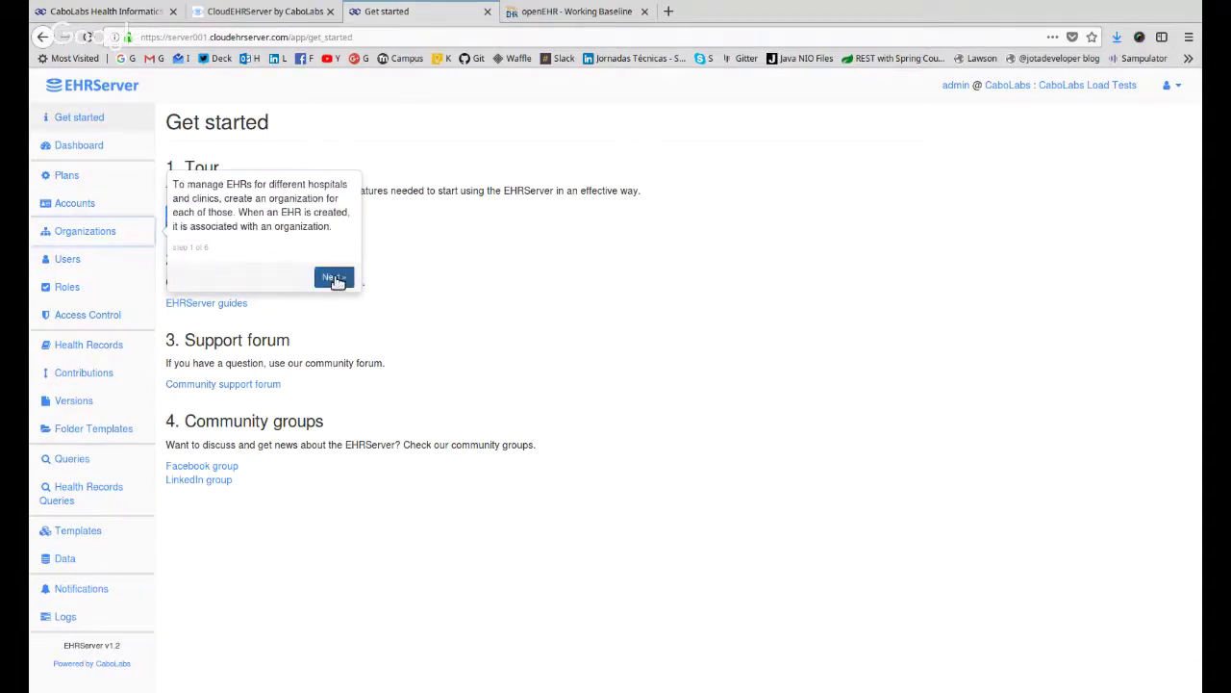
click(334, 278)
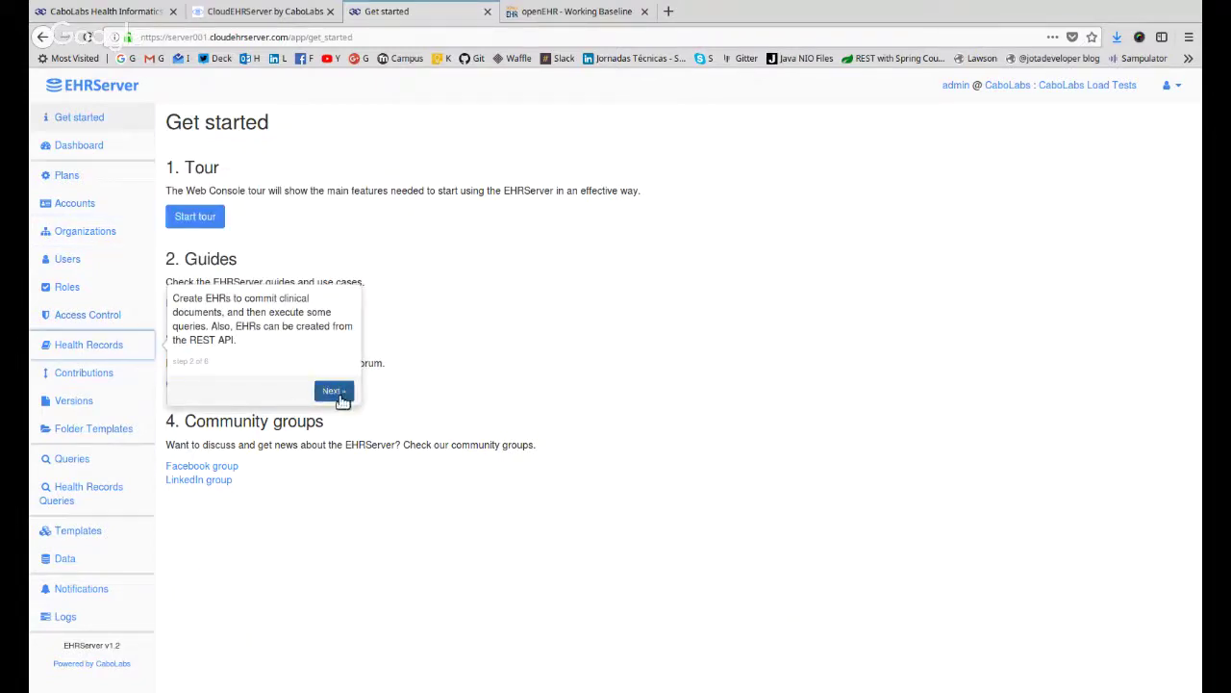
click(343, 400)
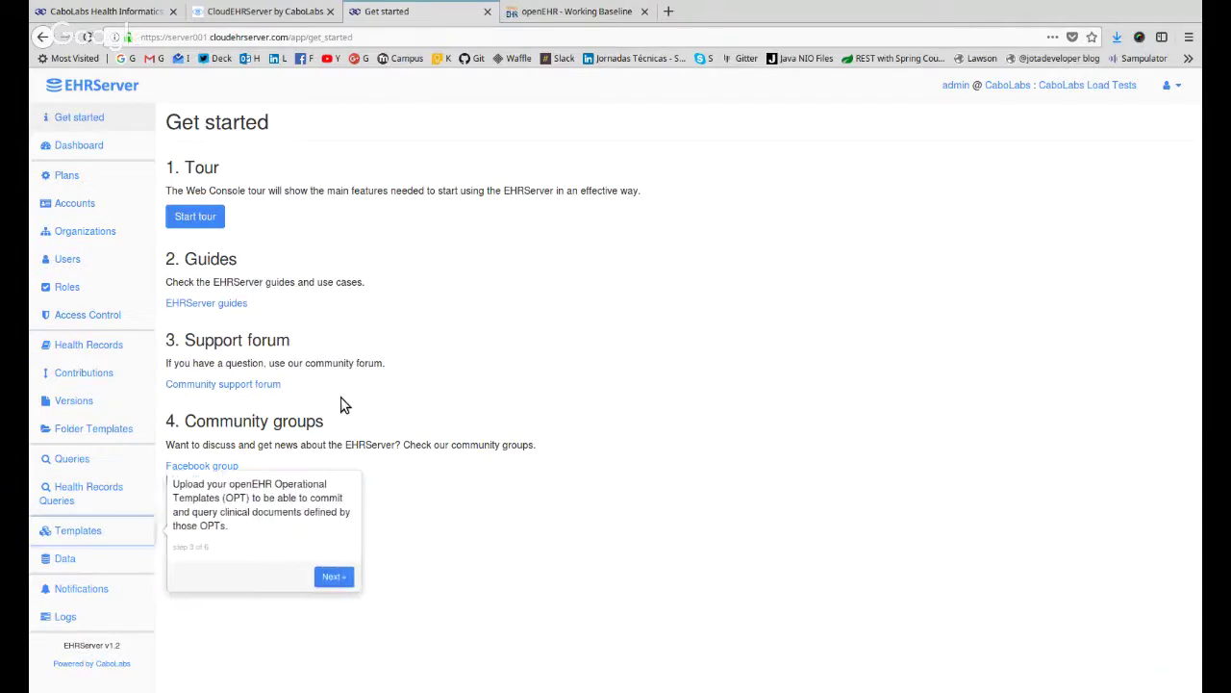
click(327, 580)
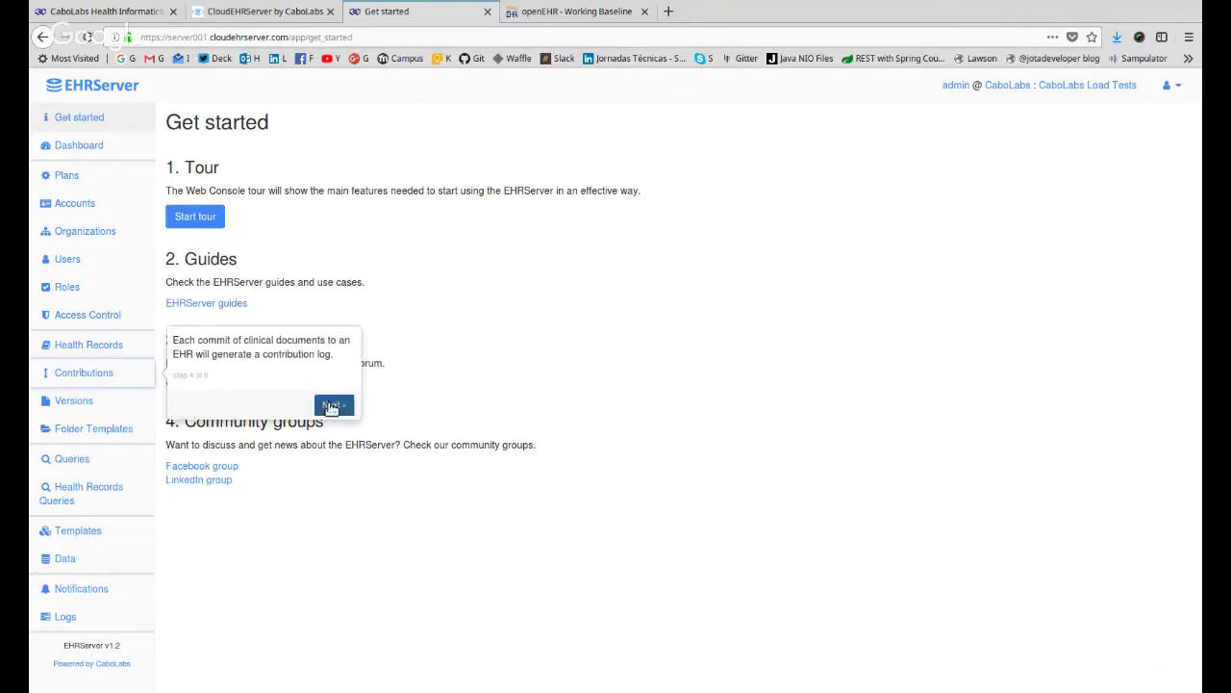
click(331, 407)
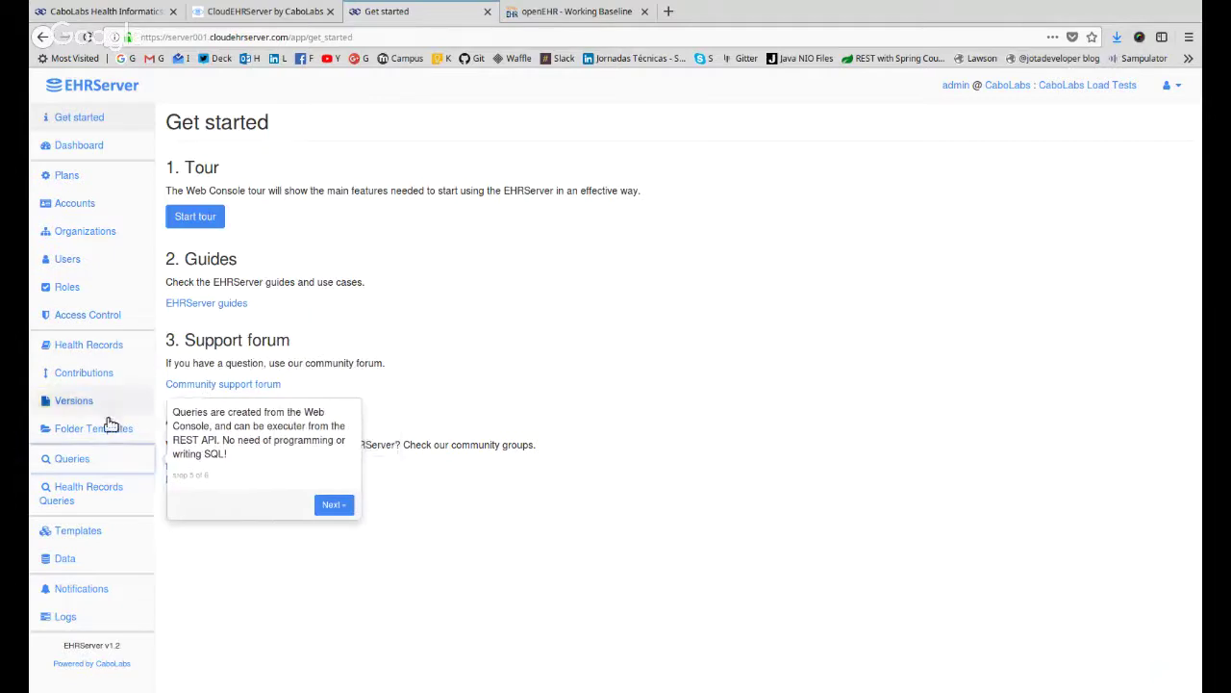
click(333, 506)
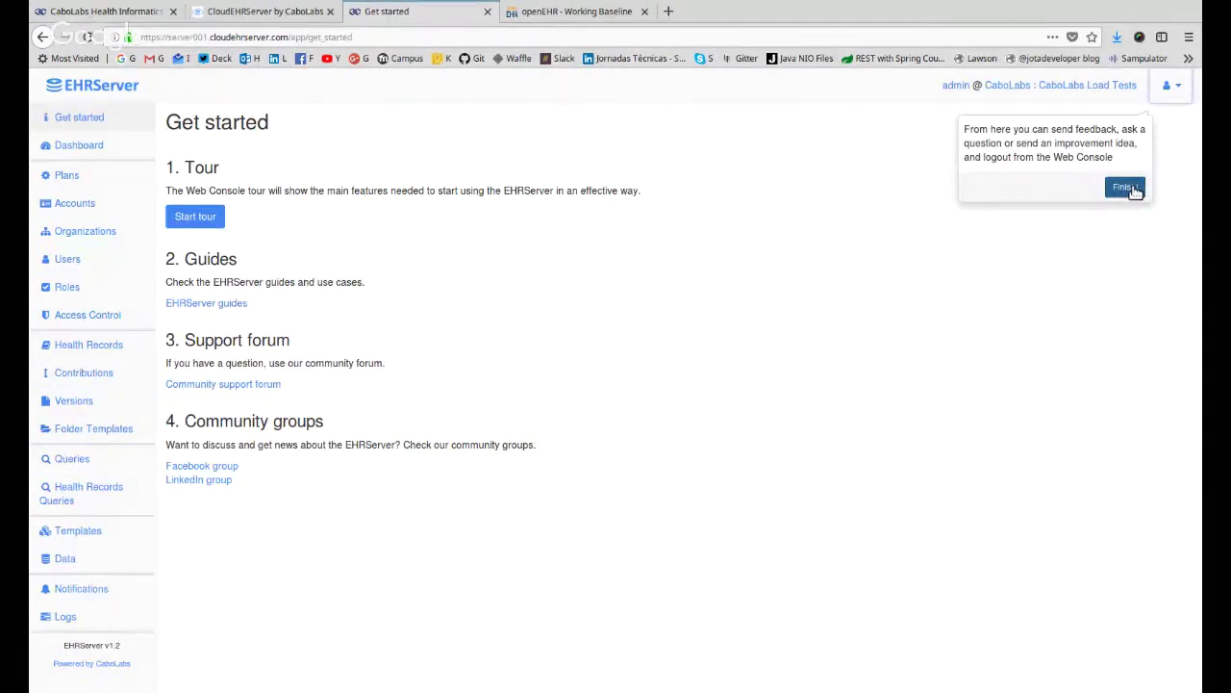
click(1143, 188)
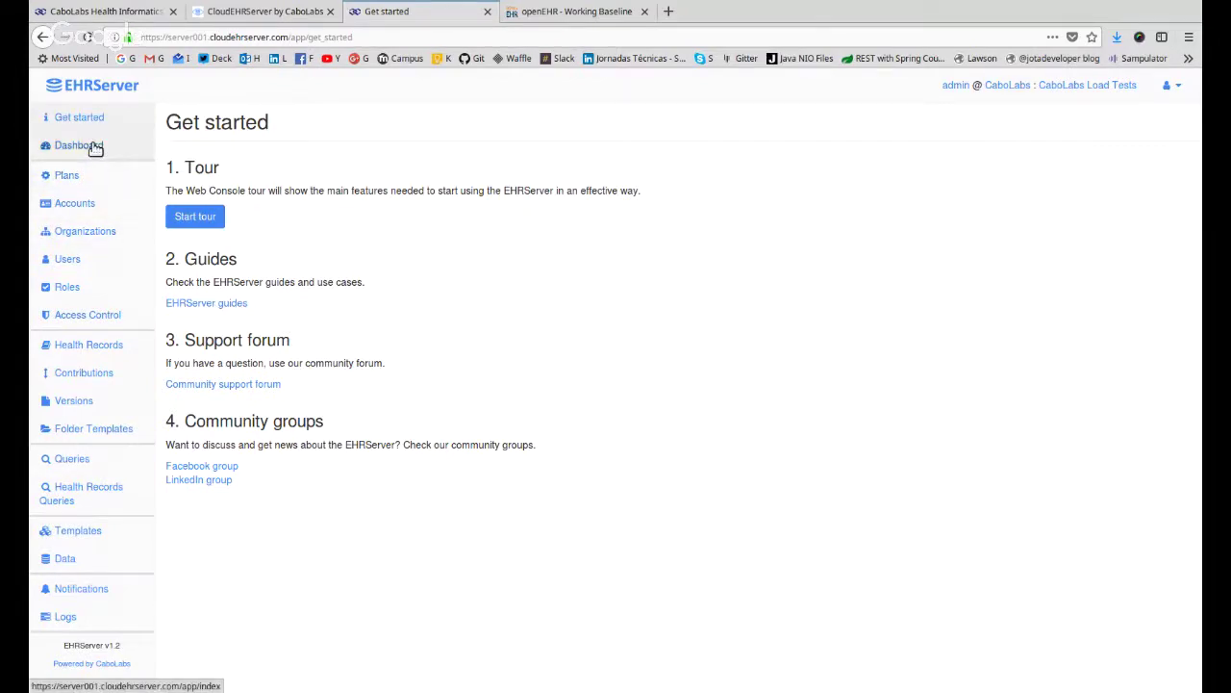
Review the six subscription plans, then bring up the Accounts list with CaboLabs and GR Biodata.
click(83, 176)
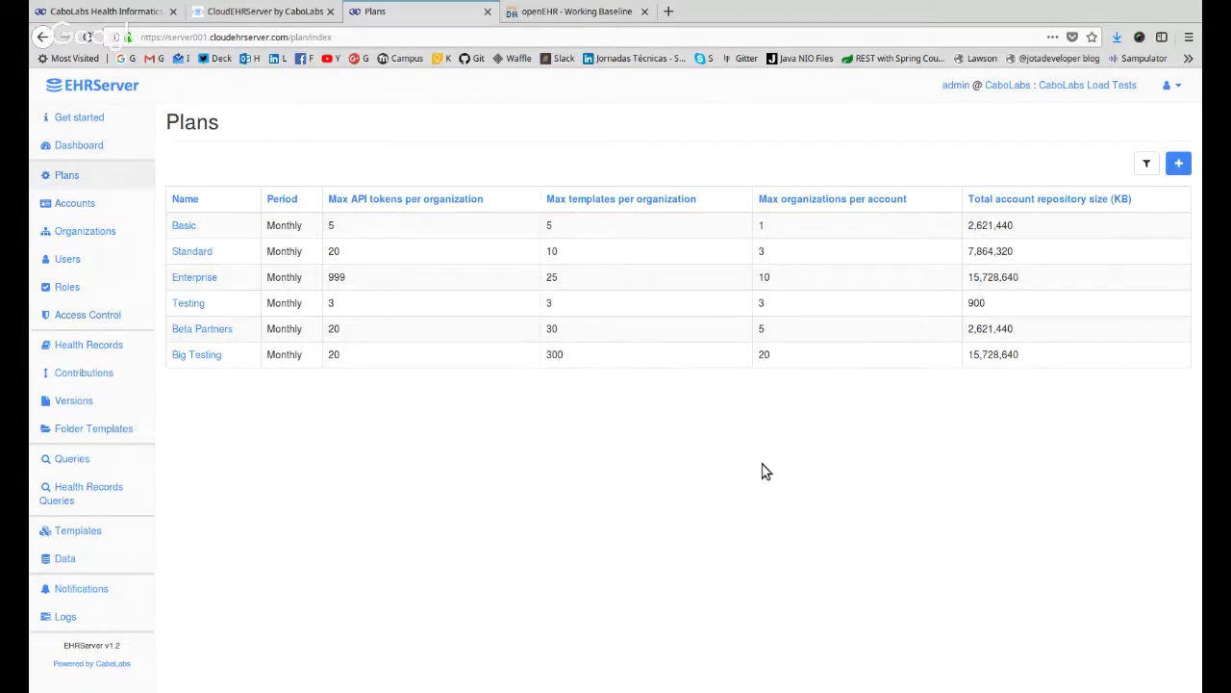
click(88, 206)
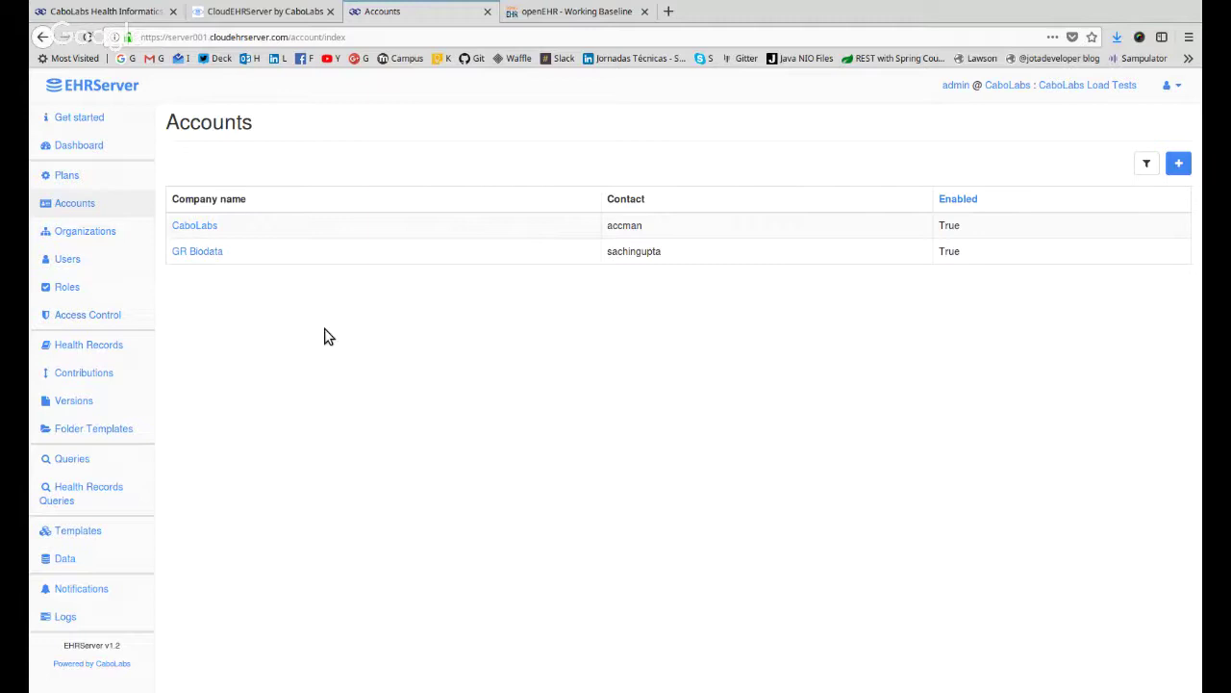
click(196, 227)
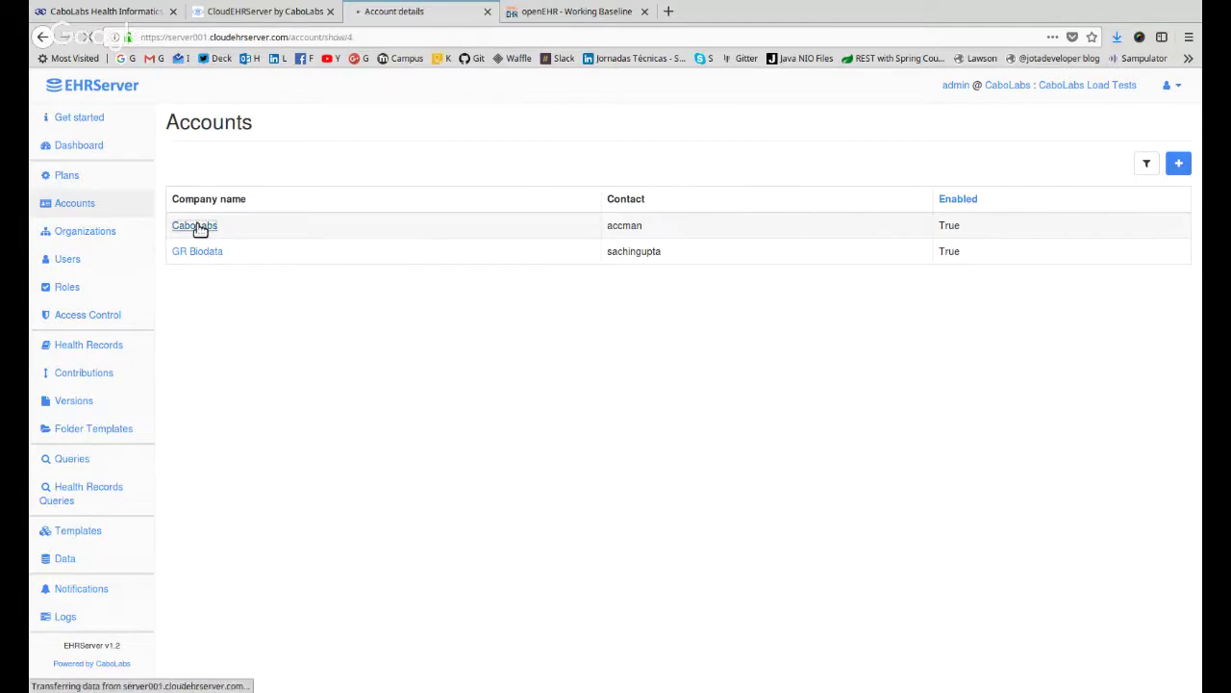
scroll(450, 353, down, 1)
scroll(450, 353, down, 1)
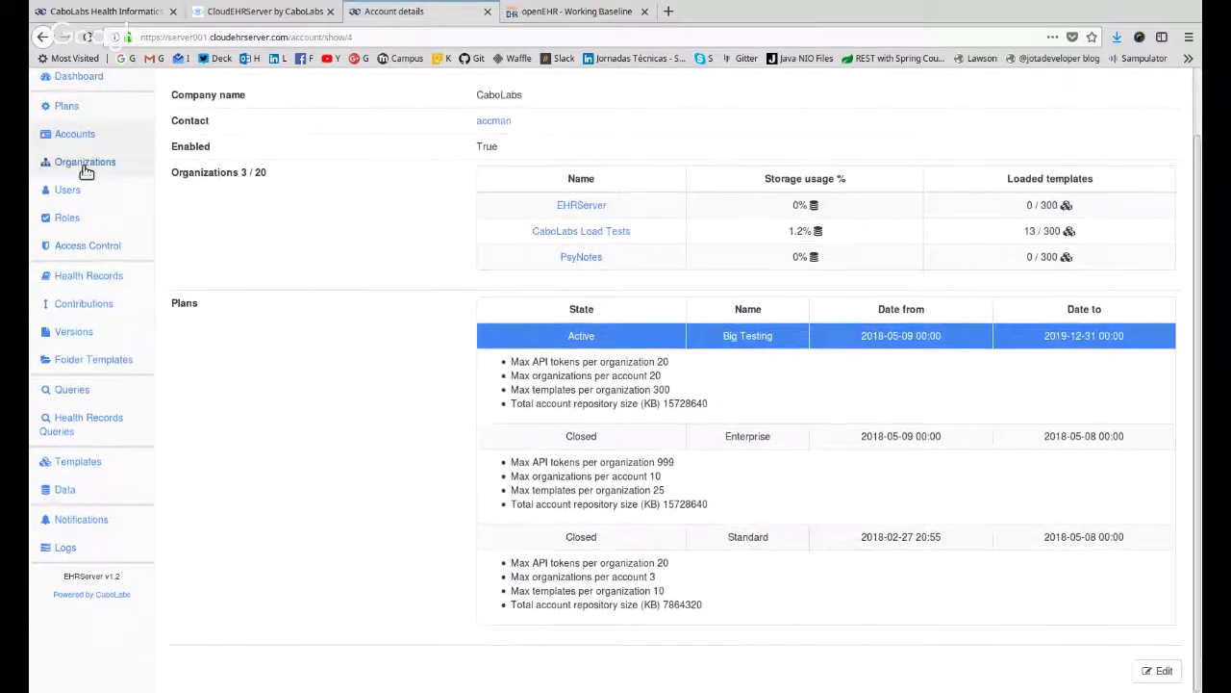
scroll(349, 362, up, 2)
scroll(129, 248, down, 1)
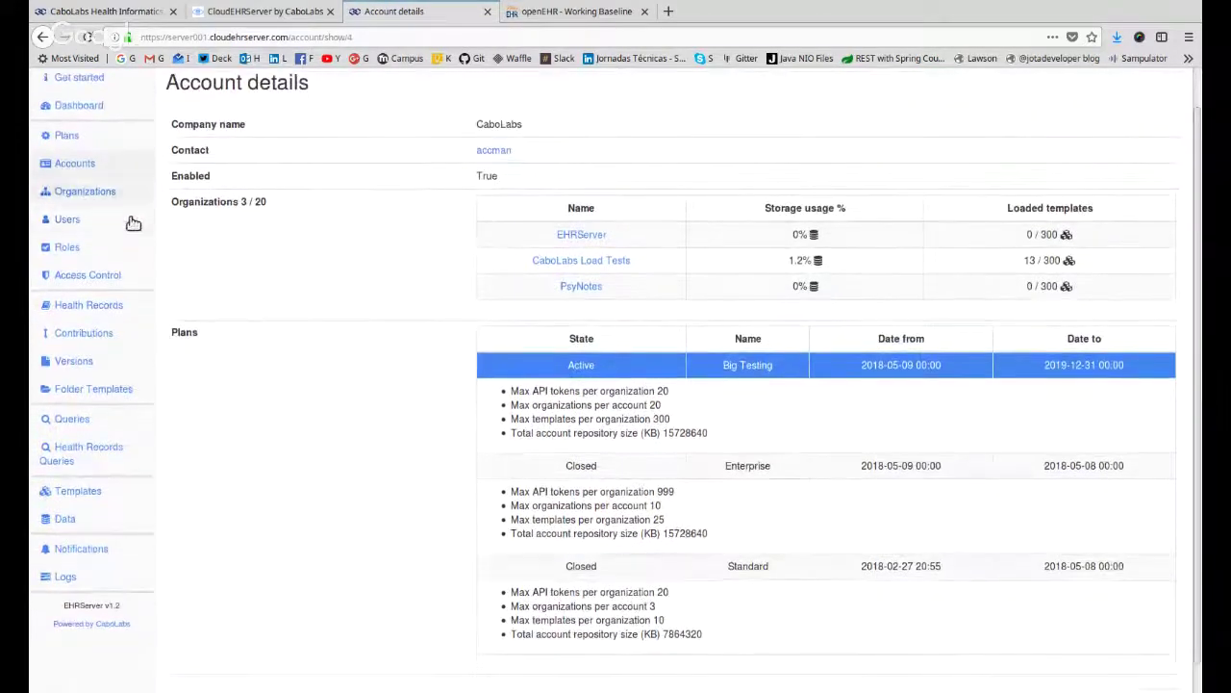
scroll(129, 220, up, 1)
double_click(491, 163)
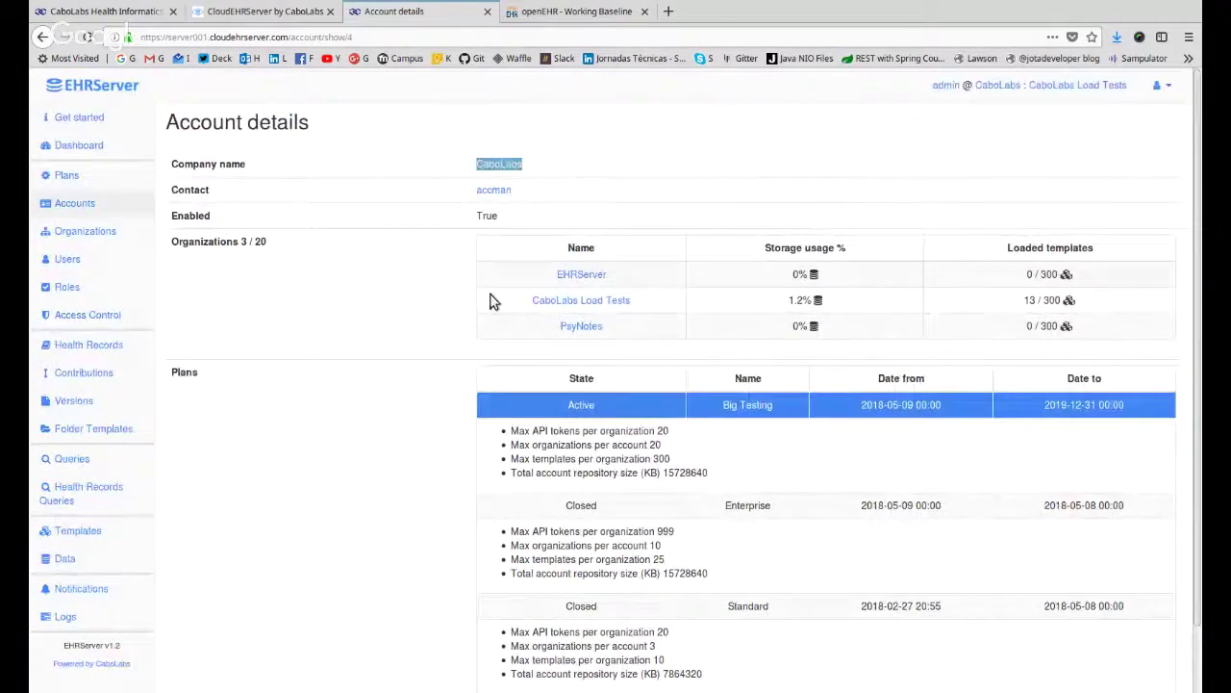
scroll(481, 375, down, 2)
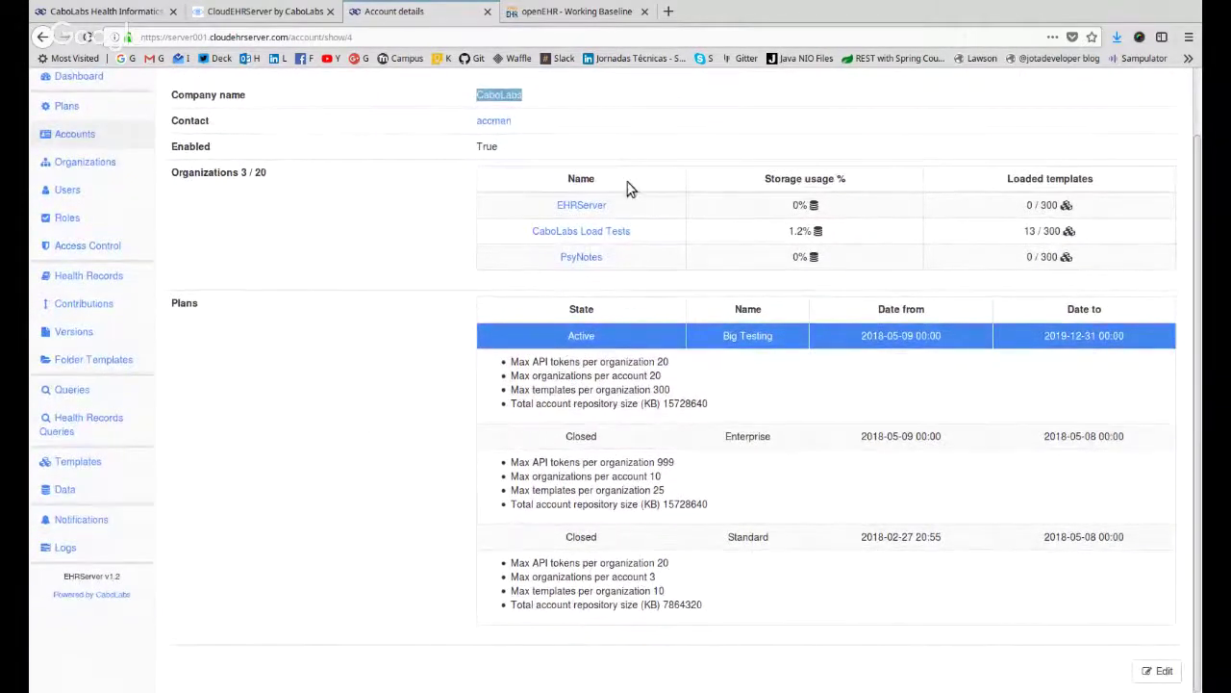
drag(652, 214, 664, 271)
click(681, 261)
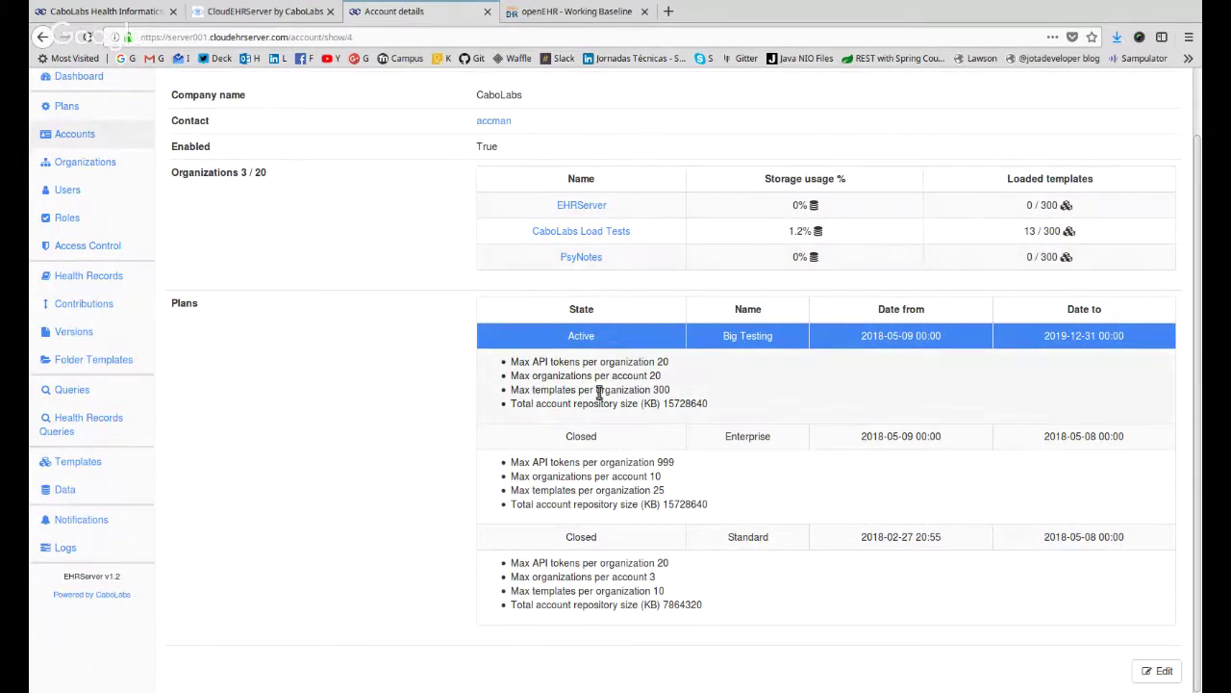
drag(580, 360, 651, 591)
click(648, 594)
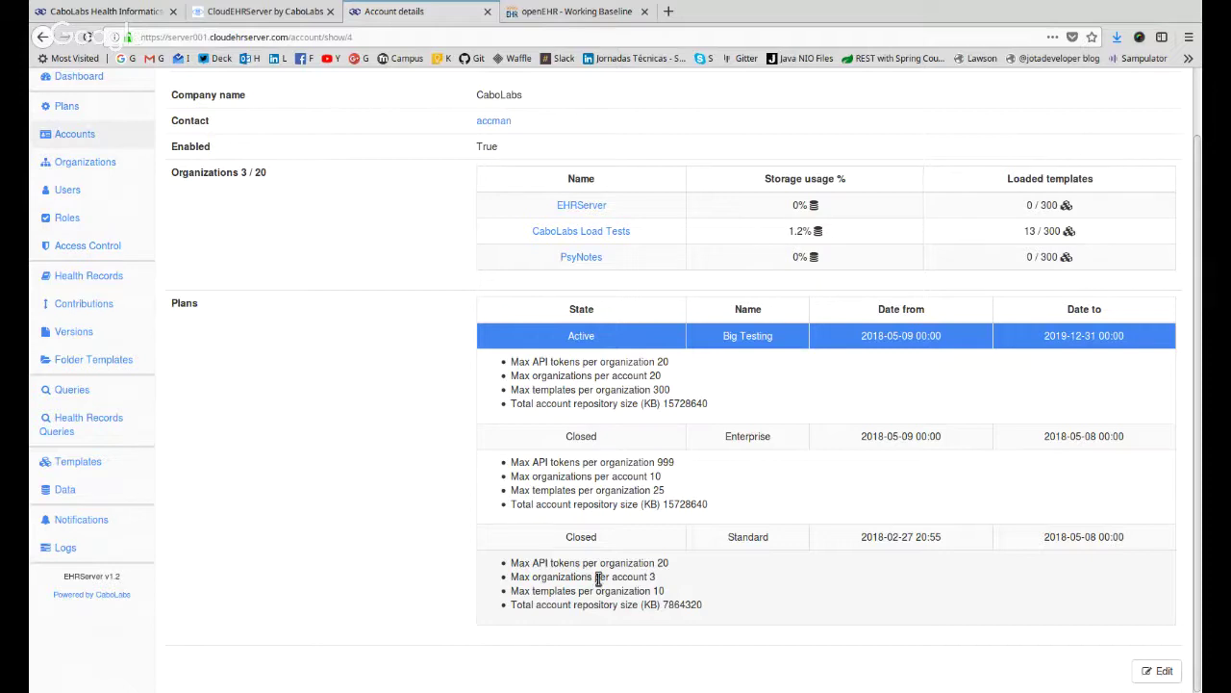
drag(601, 590, 614, 379)
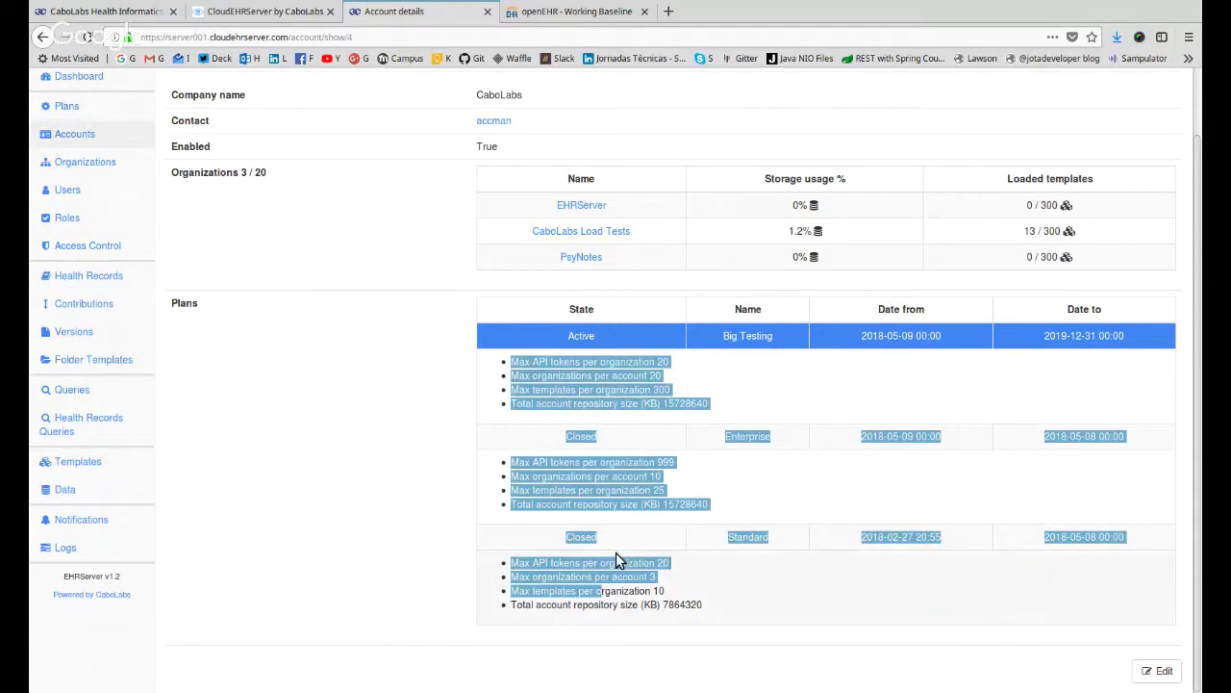
click(649, 594)
drag(582, 438, 597, 376)
click(596, 376)
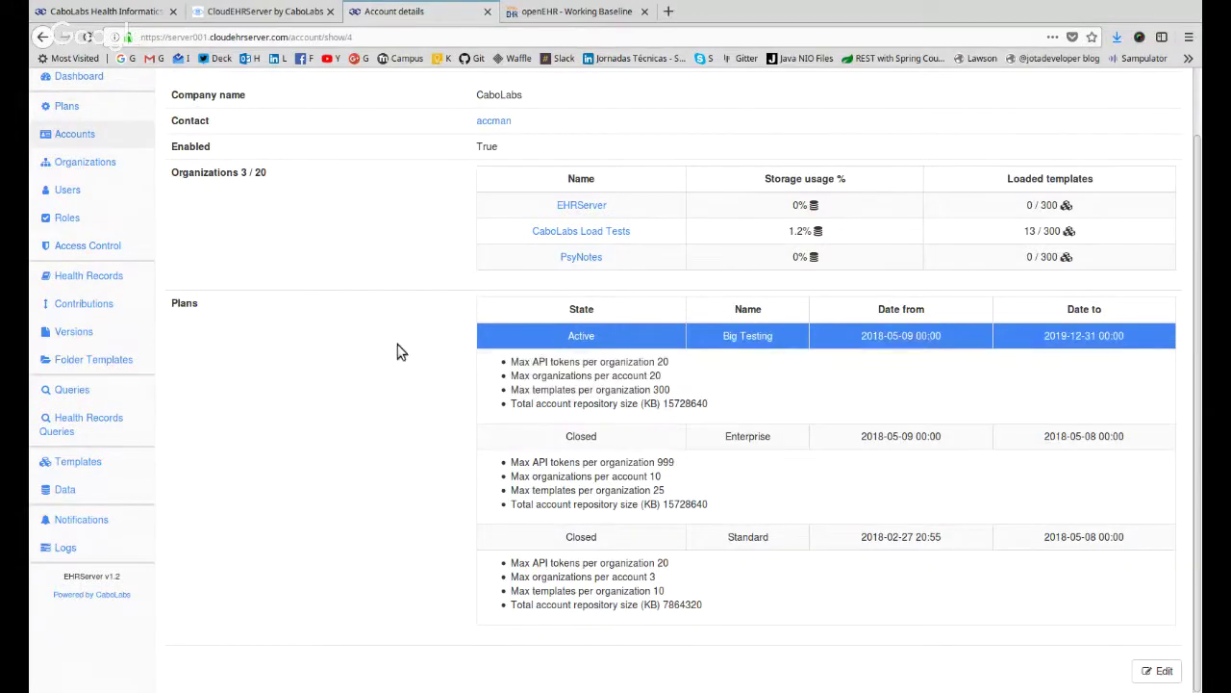
scroll(343, 353, up, 2)
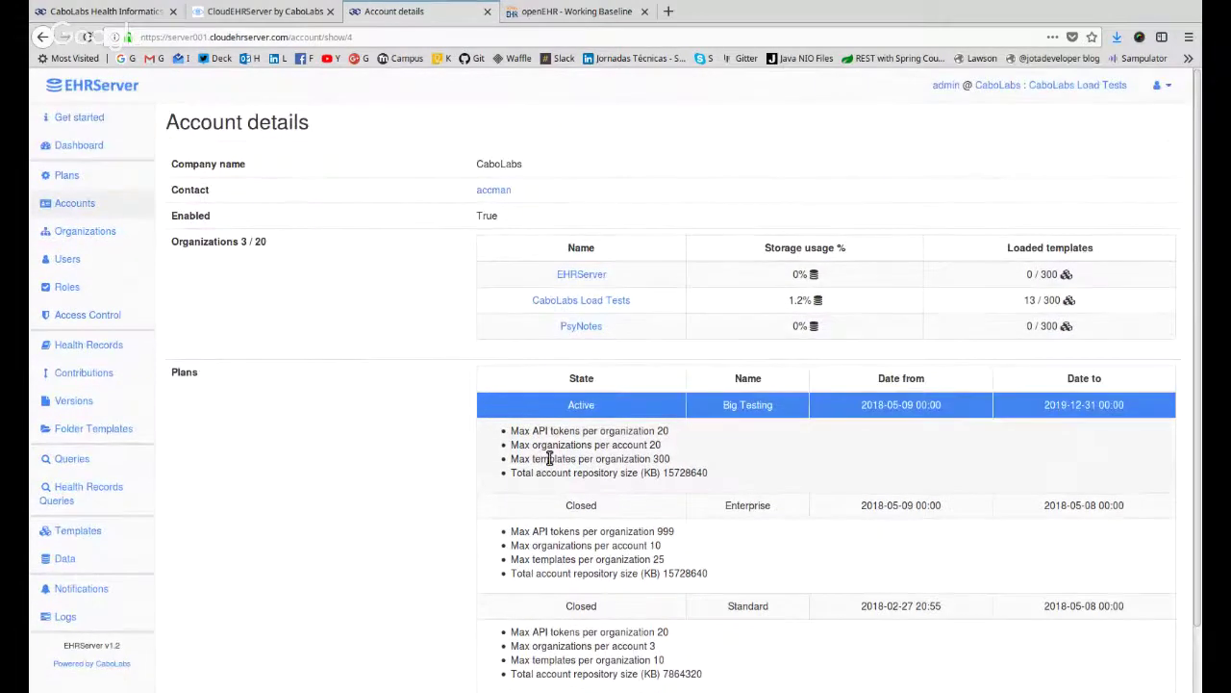
Show My organizations, listing EHRServer, GR BioData, CaboLabs Load Tests and PsyNotes.
click(84, 231)
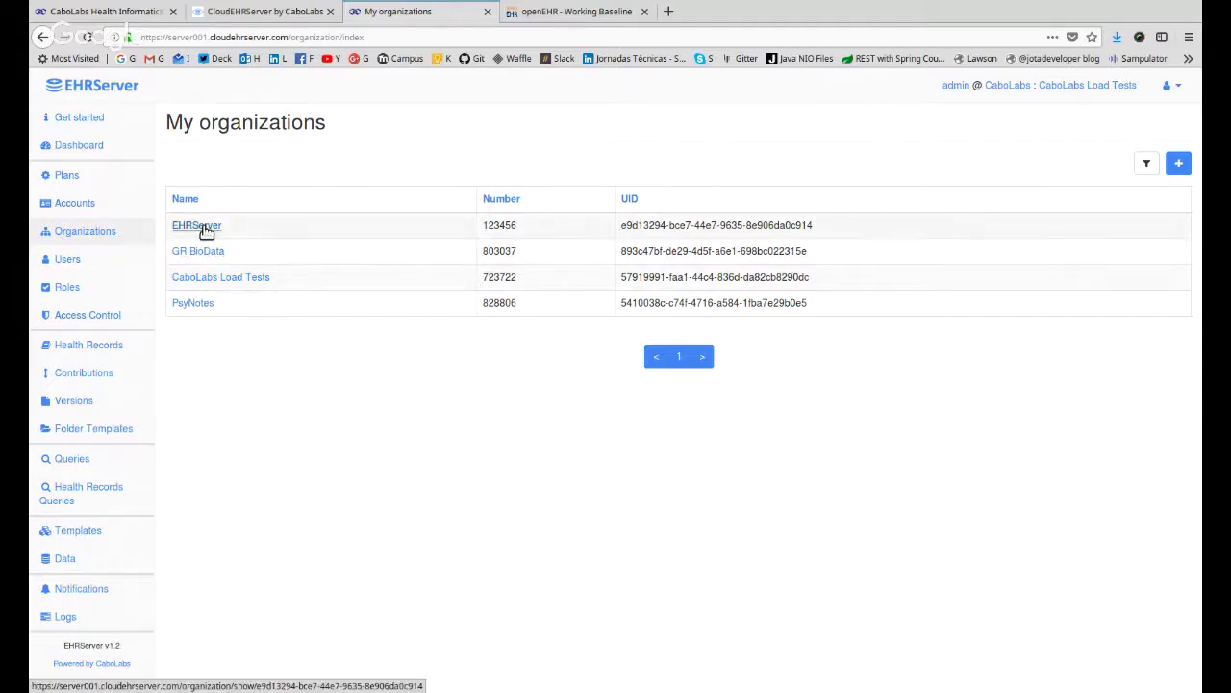
Open the CaboLabs Load Tests organization details and highlight its identifying information.
click(216, 278)
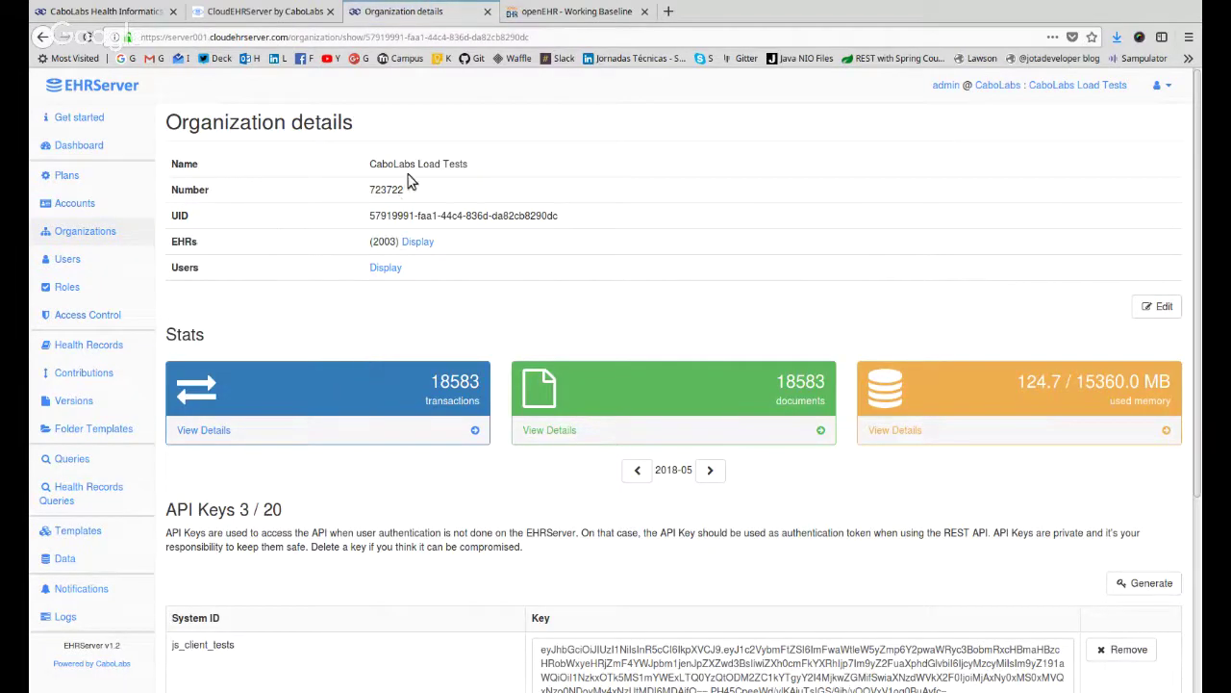
drag(404, 162, 468, 297)
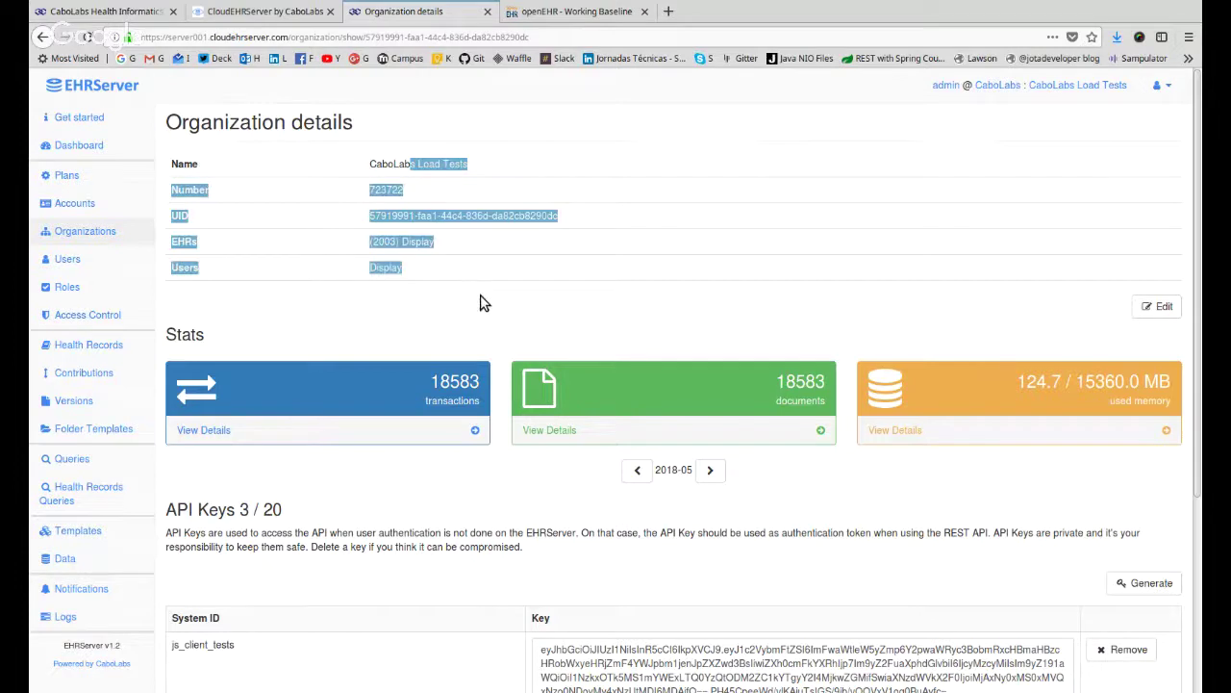
click(484, 302)
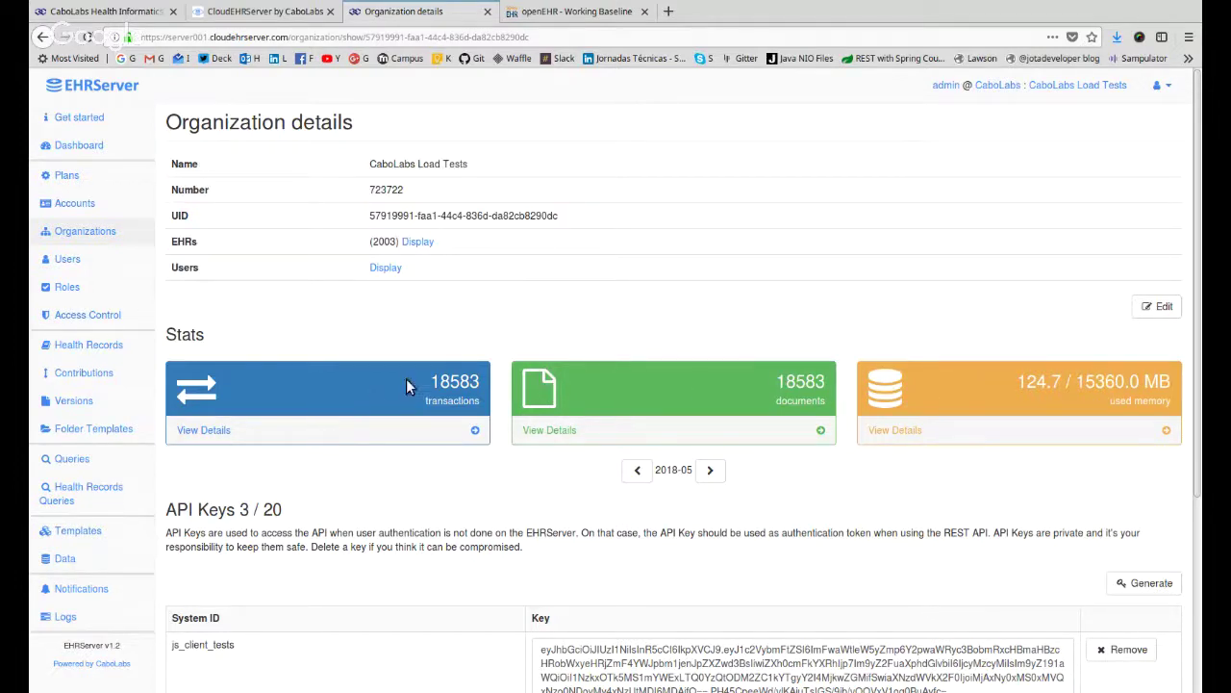
Highlight the stats: 18583 transactions and documents, 124.7 of 15360 MB memory, 2003 EHRs.
double_click(457, 381)
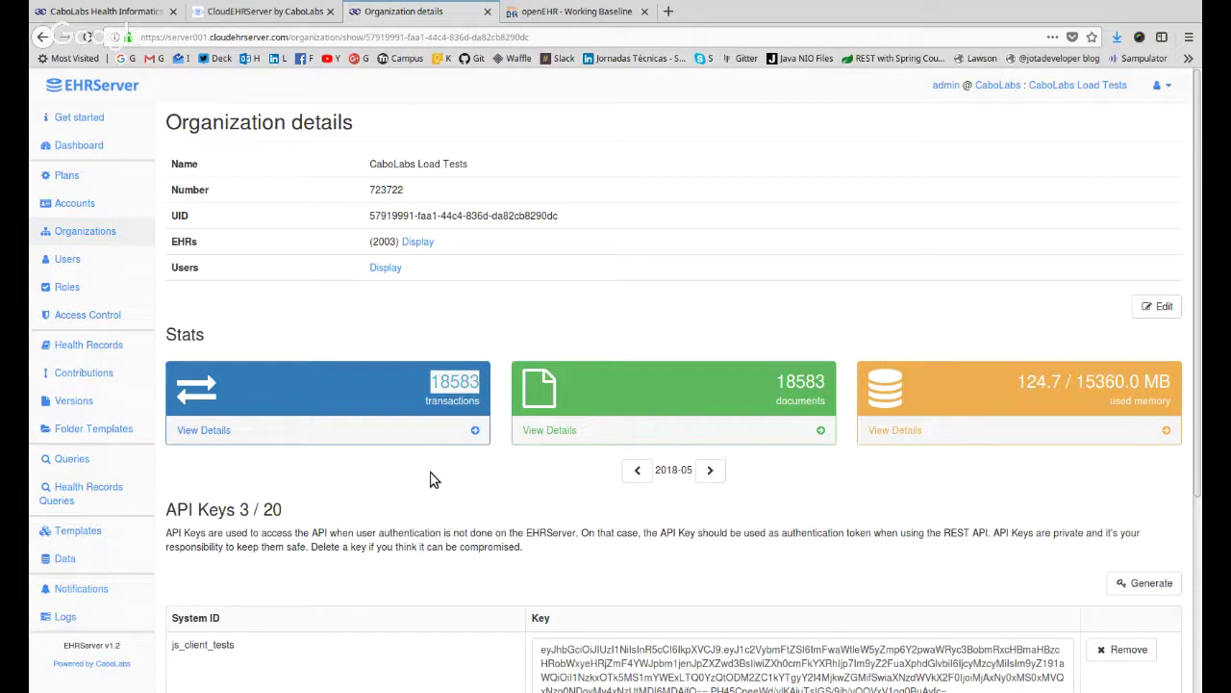
double_click(466, 383)
double_click(806, 384)
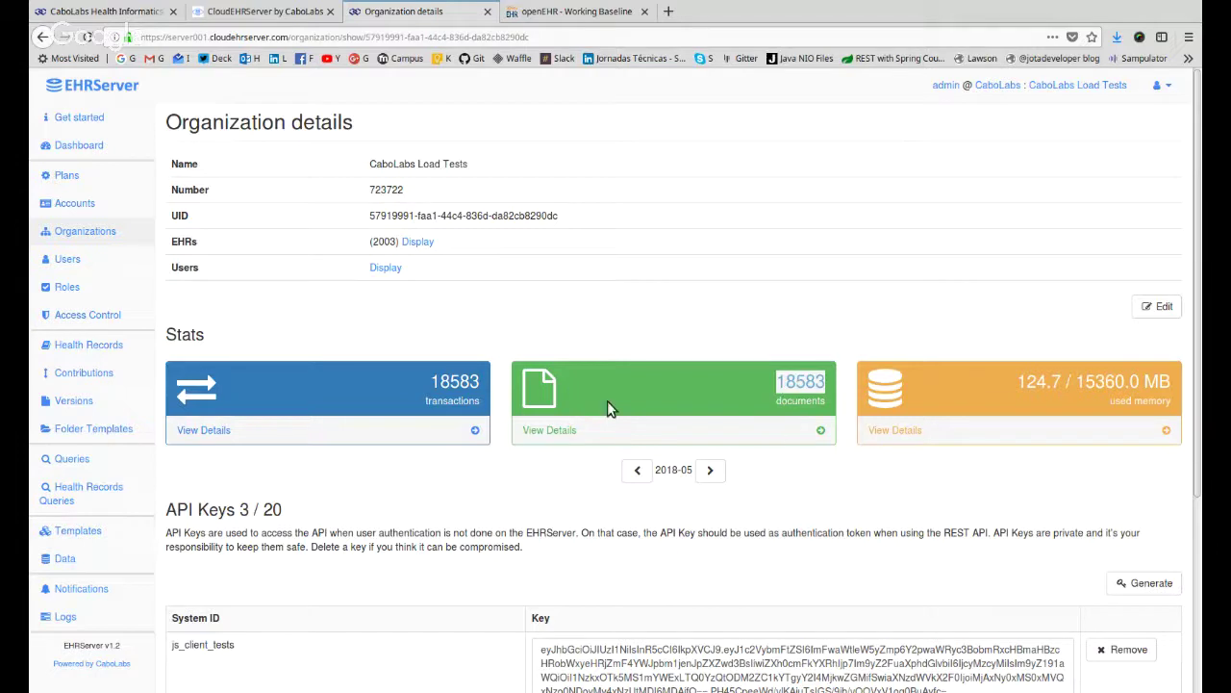
double_click(440, 398)
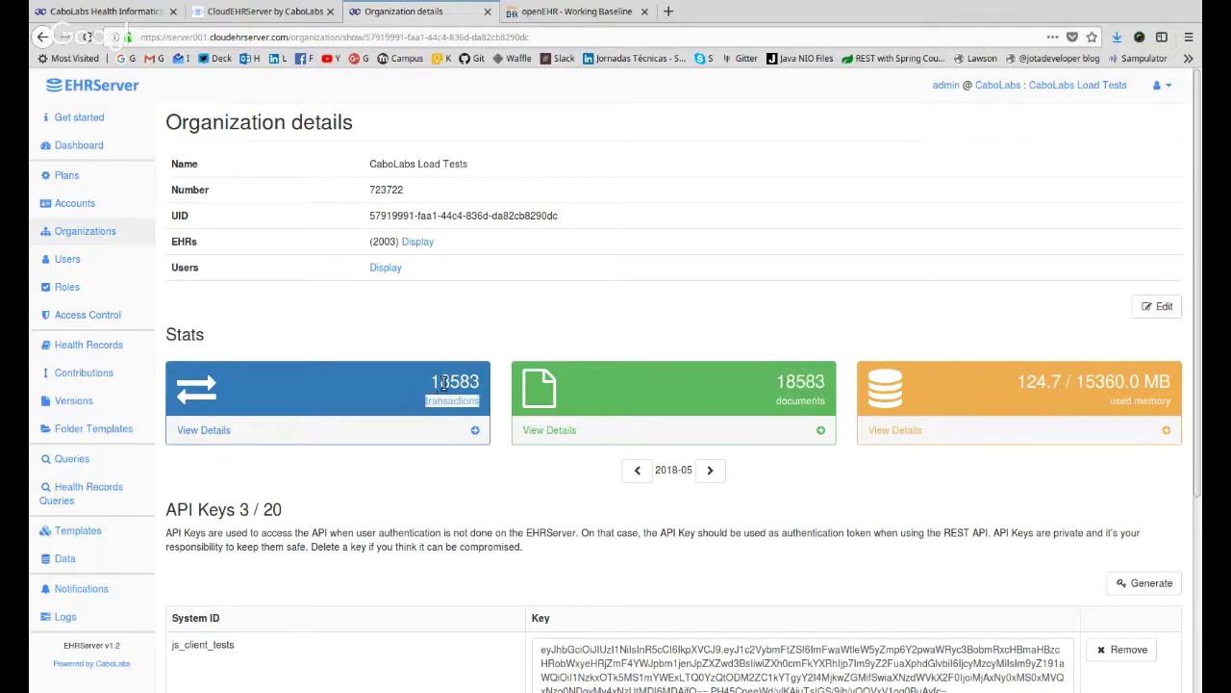
double_click(796, 382)
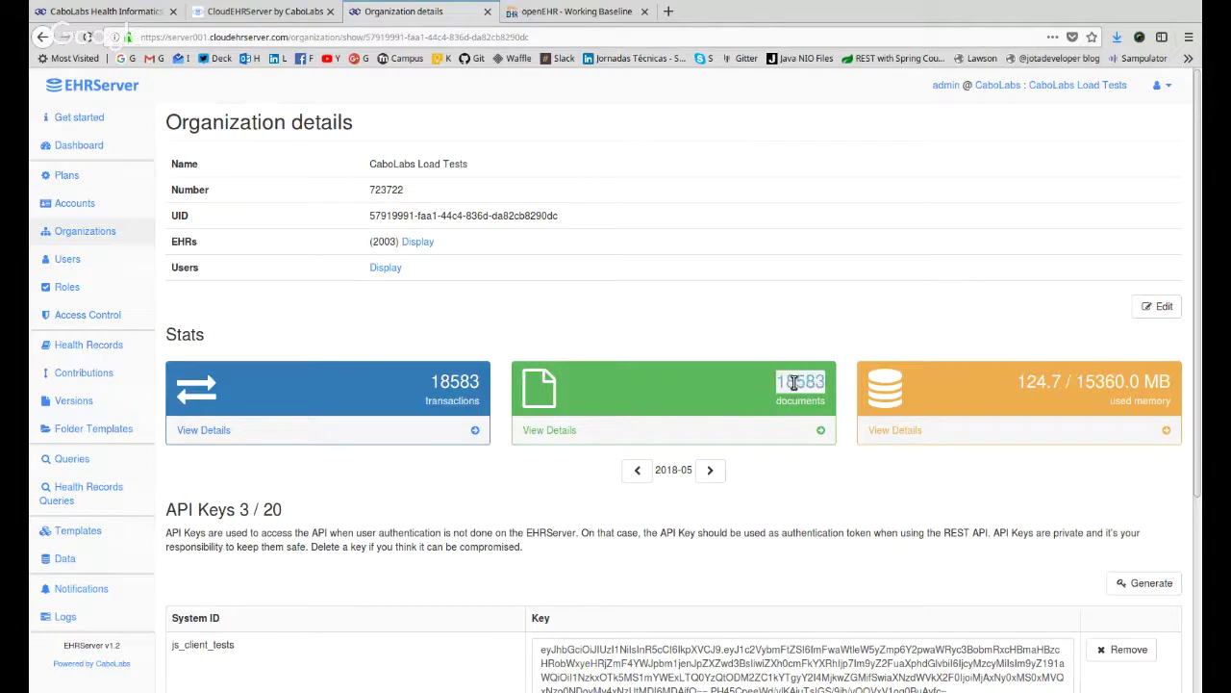
double_click(452, 381)
double_click(811, 383)
drag(1015, 382, 1059, 381)
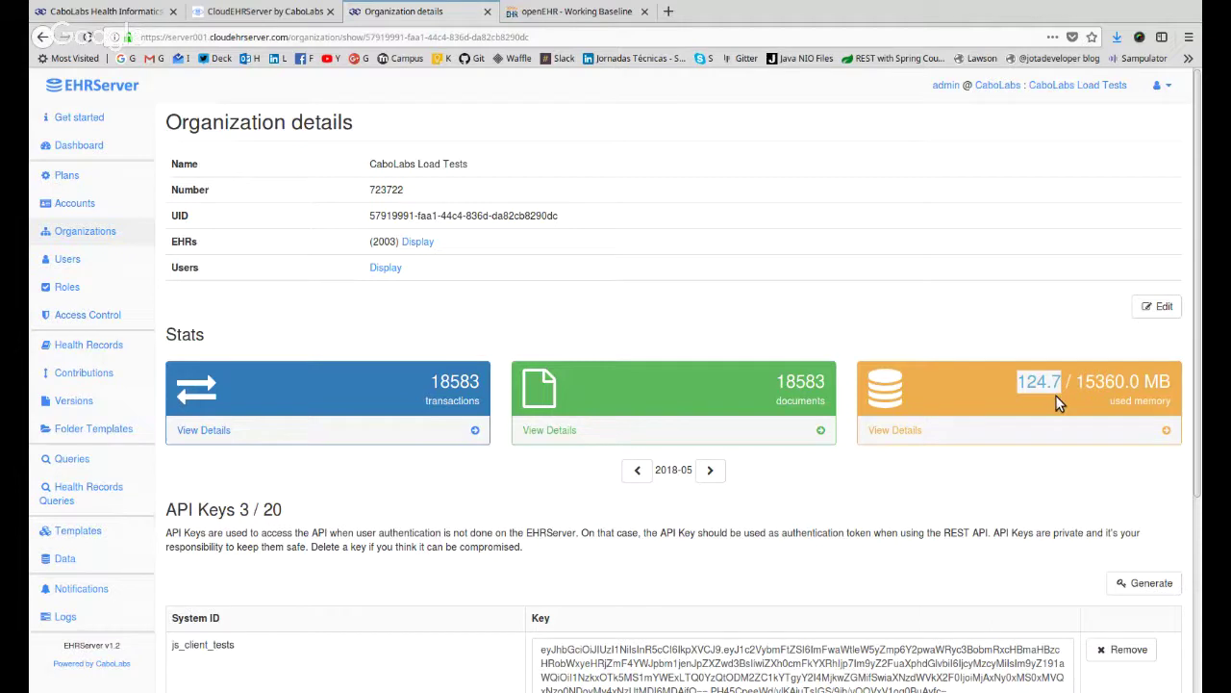
double_click(1105, 385)
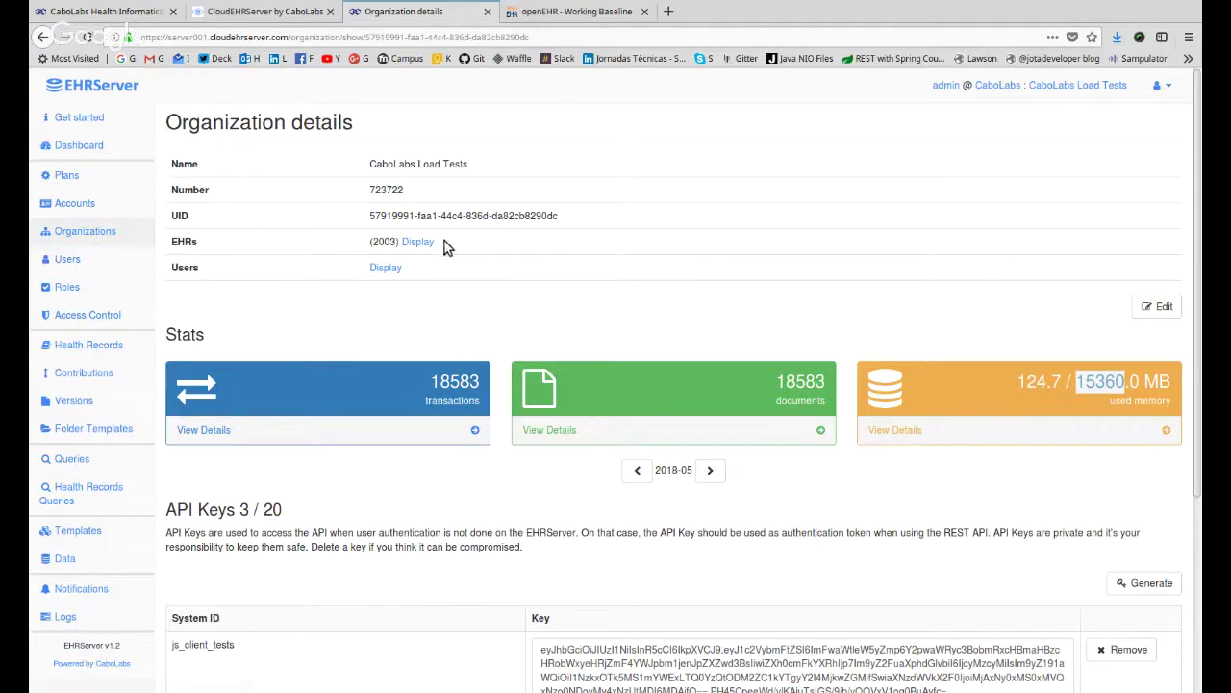
double_click(388, 242)
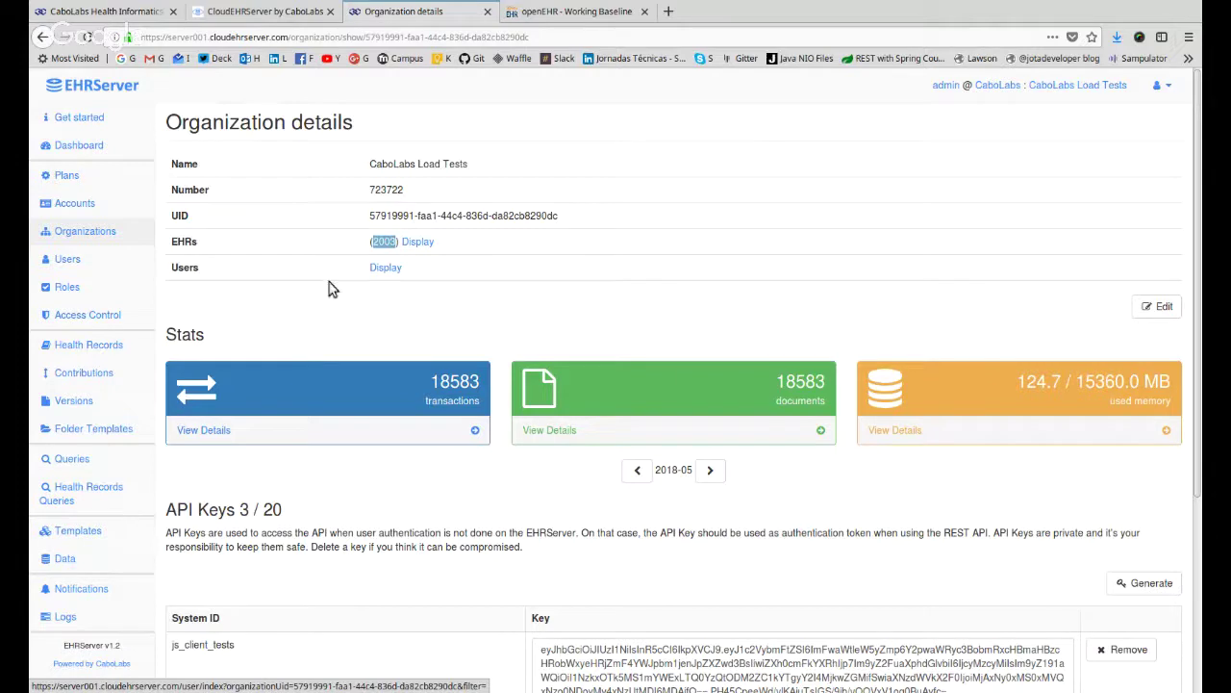
Show the Users list and highlight the EHRServer and GR BioData organization groups.
click(77, 267)
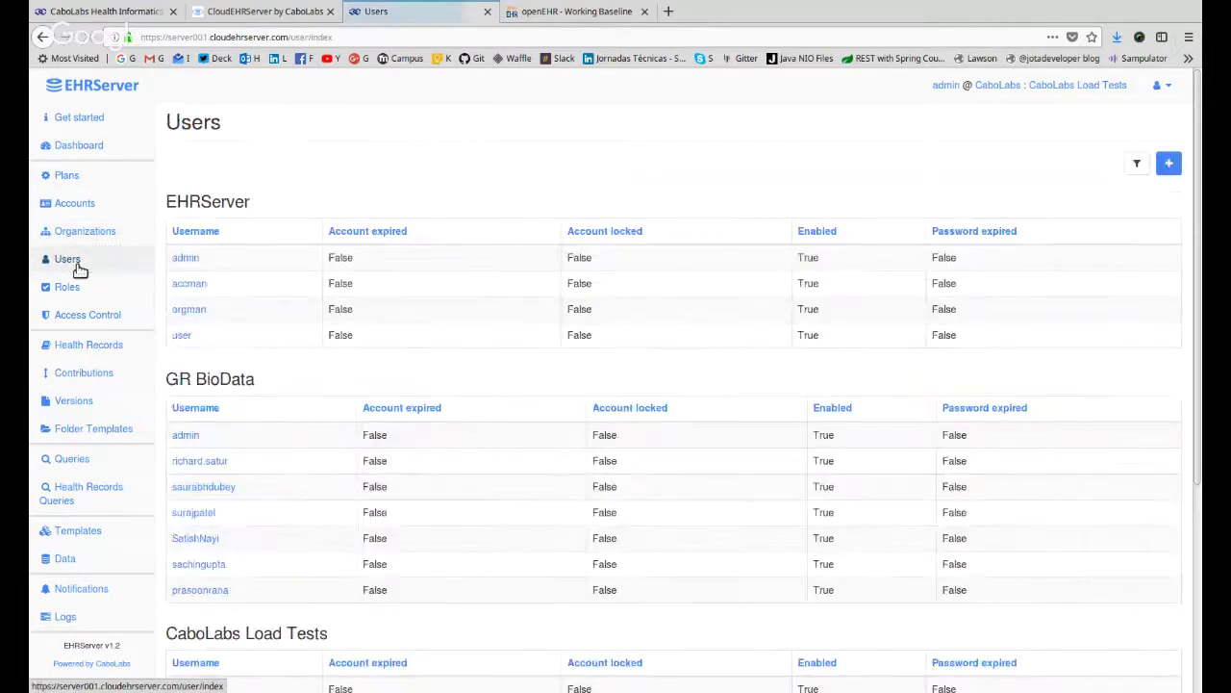
double_click(228, 203)
double_click(252, 381)
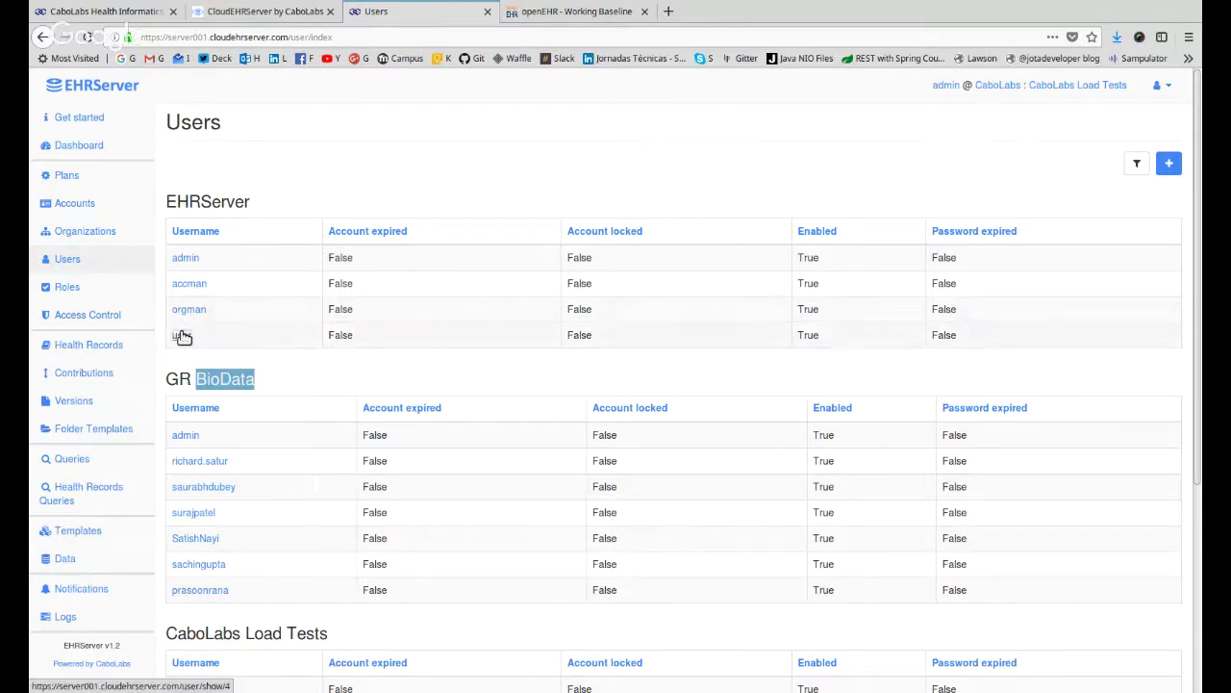
Open the 'user' account details and highlight its username and ROLE_USER and ROLE_ACCOUNT_MANAGER columns.
click(183, 336)
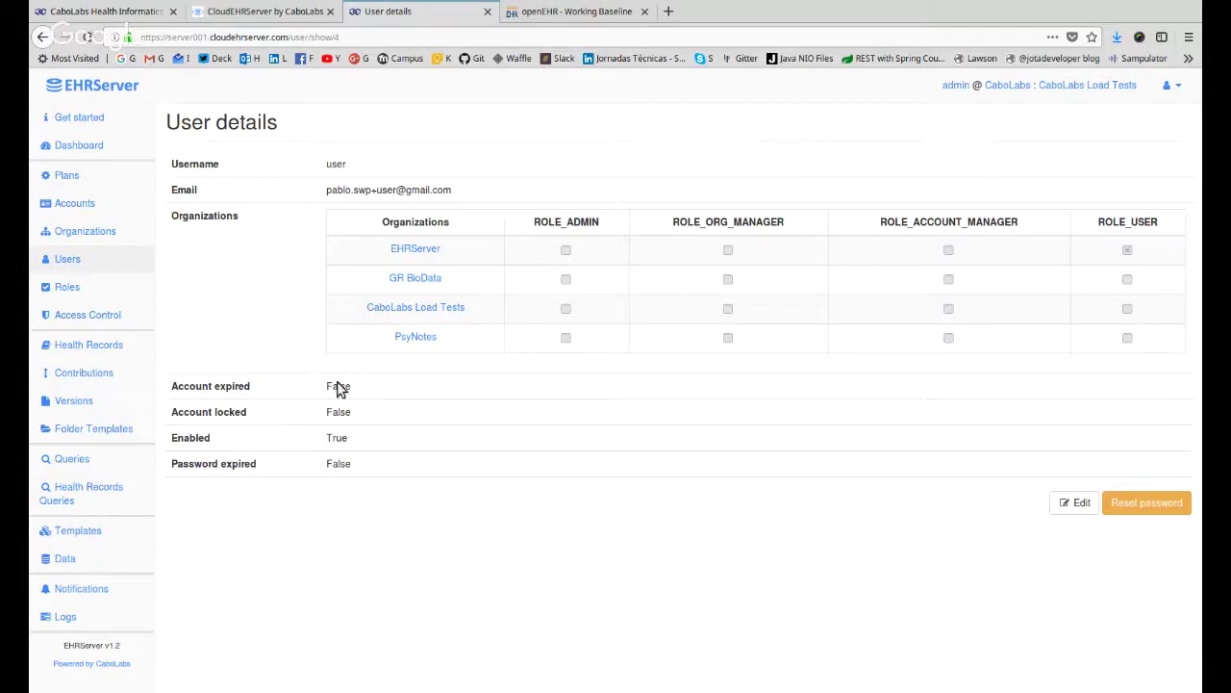
double_click(332, 164)
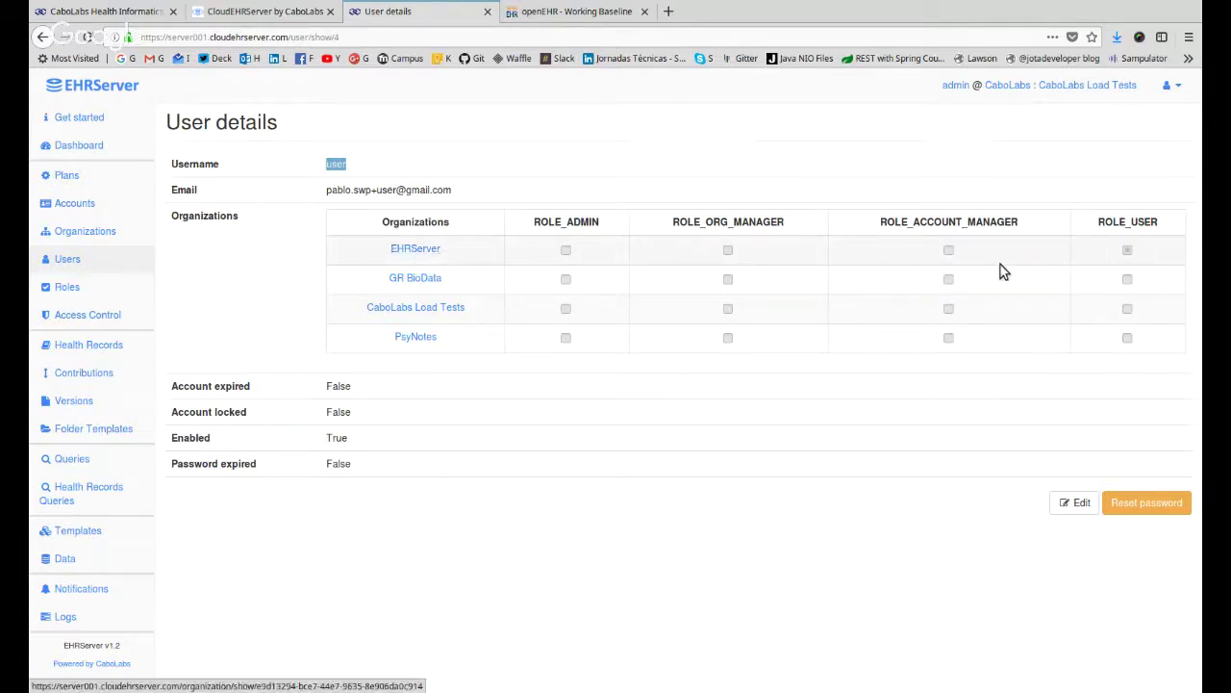
double_click(1138, 221)
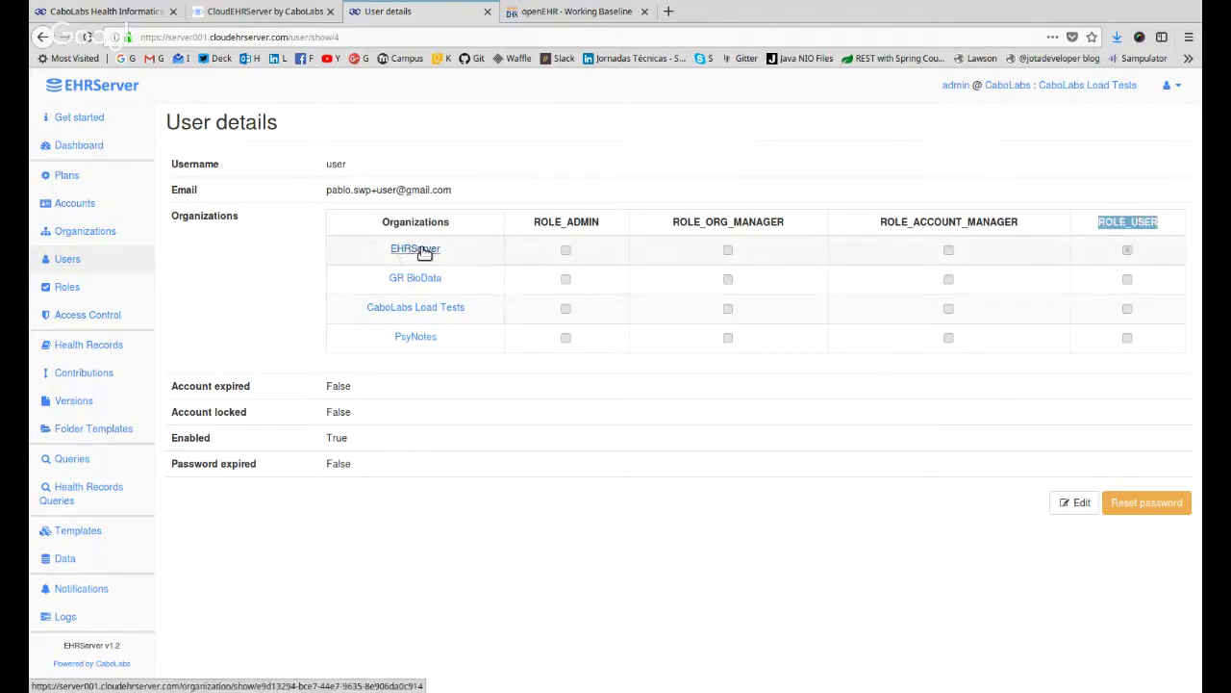
double_click(938, 222)
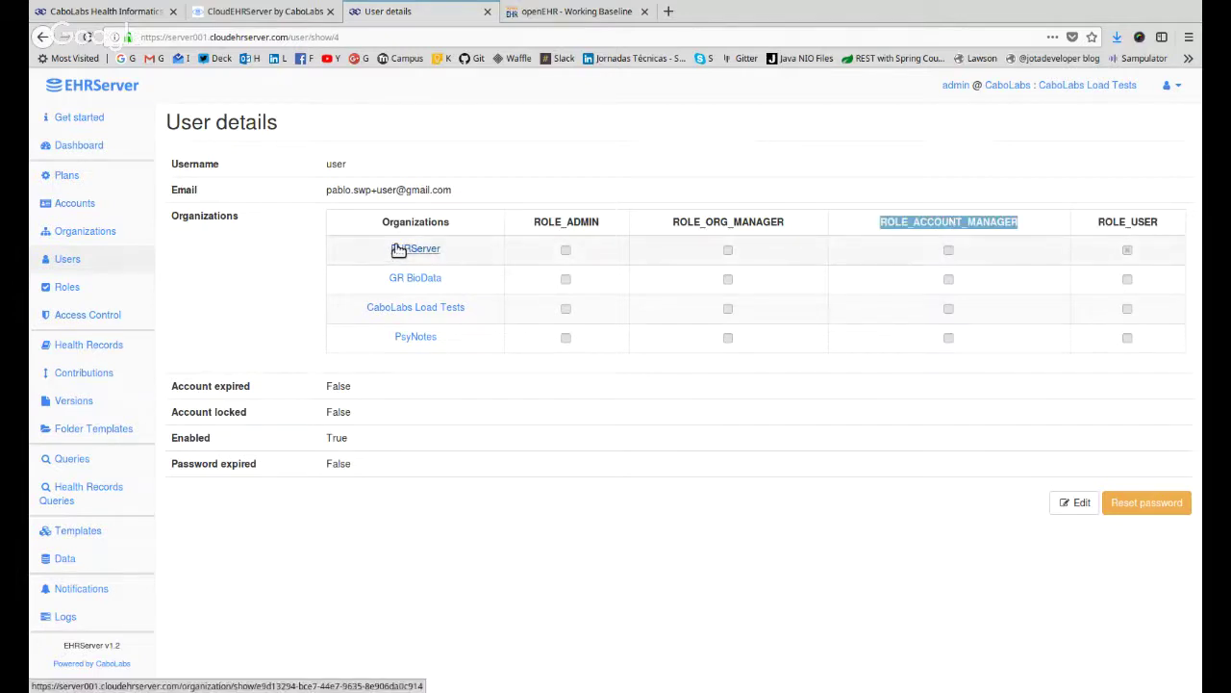
Make the user account manager for EHRServer and GR BioData, org manager for Load Tests and PsyNotes, then show Roles.
click(1088, 510)
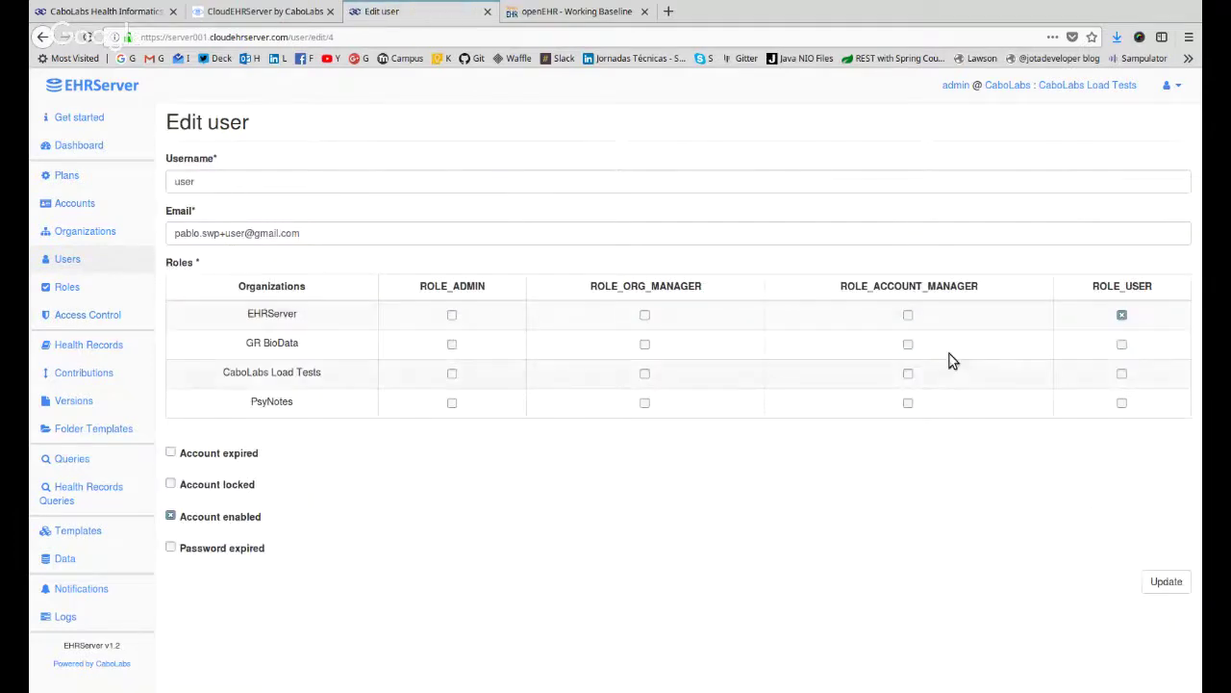
click(908, 315)
click(1122, 315)
click(908, 344)
click(908, 374)
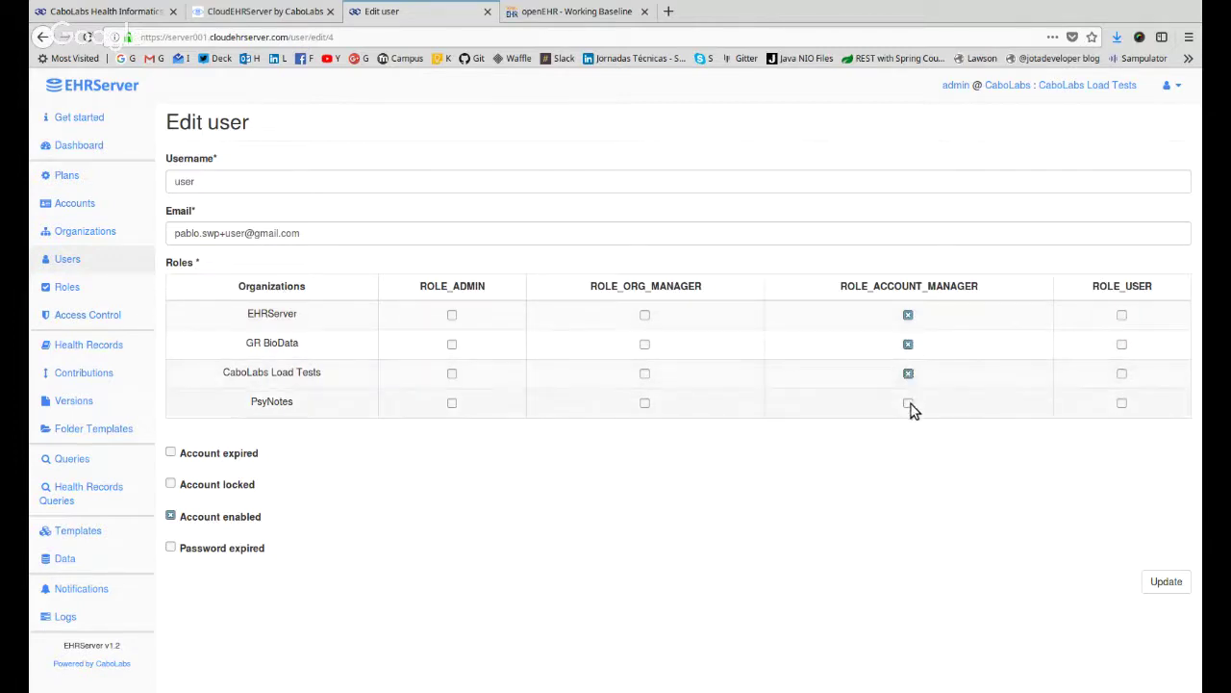
click(909, 405)
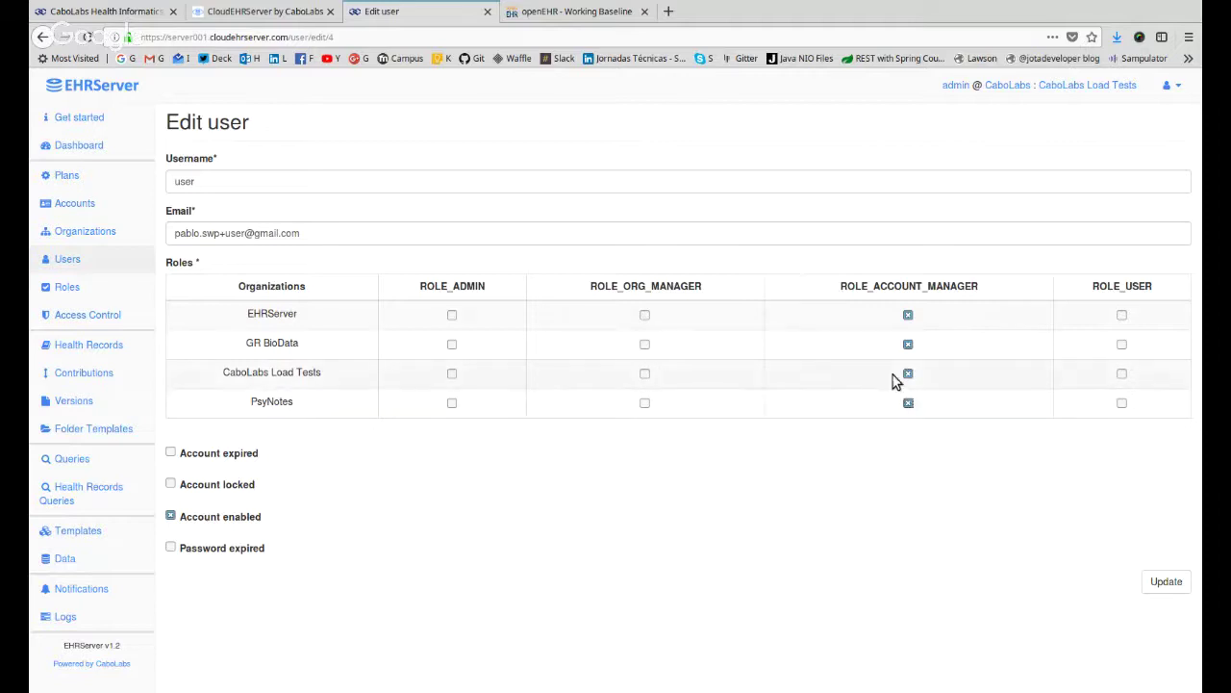
click(908, 373)
click(908, 403)
click(644, 403)
click(645, 374)
click(67, 288)
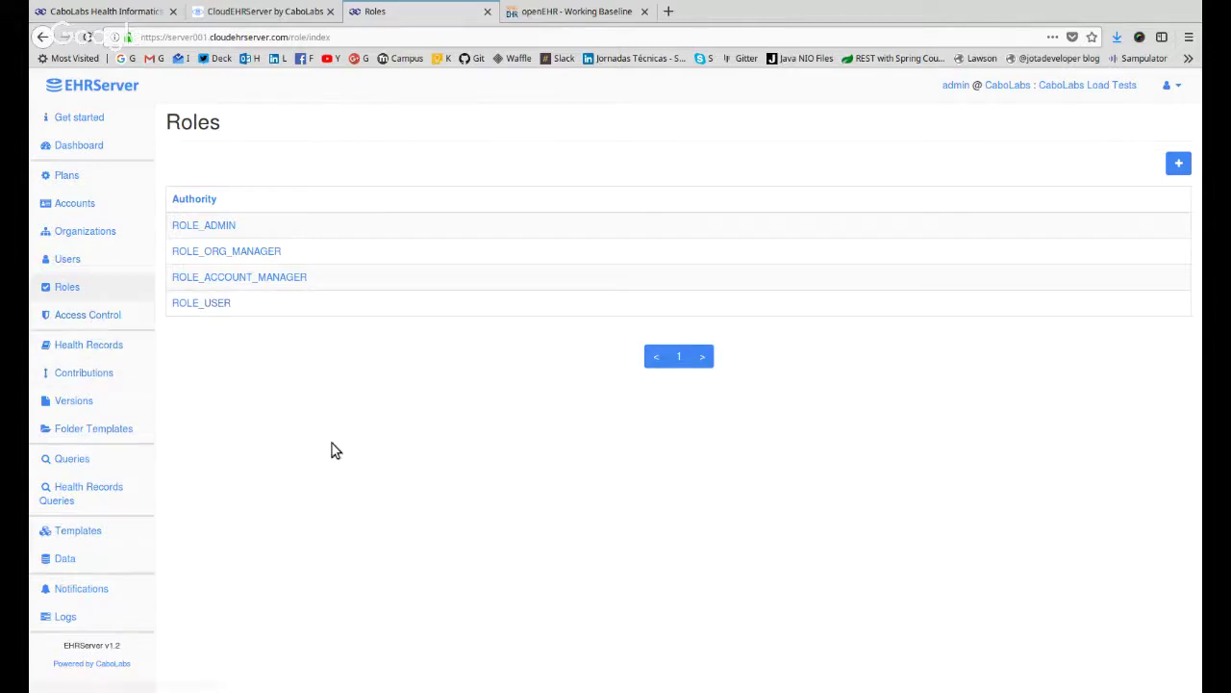
Review the four roles, ROLE_ADMIN through ROLE_USER, then bring up the Access Control rules.
click(106, 323)
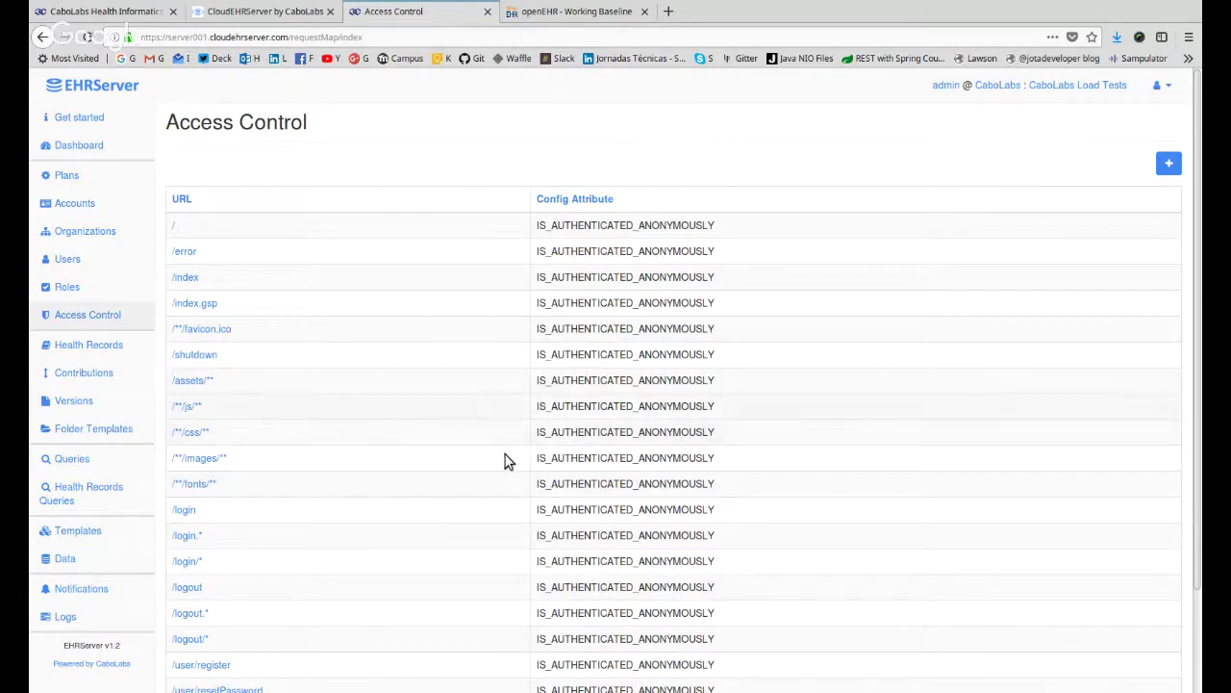
Scroll the Access Control table and highlight the /login.* rule's IS_AUTHENTICATED_ANONYMOUSLY attribute.
scroll(323, 525, down, 3)
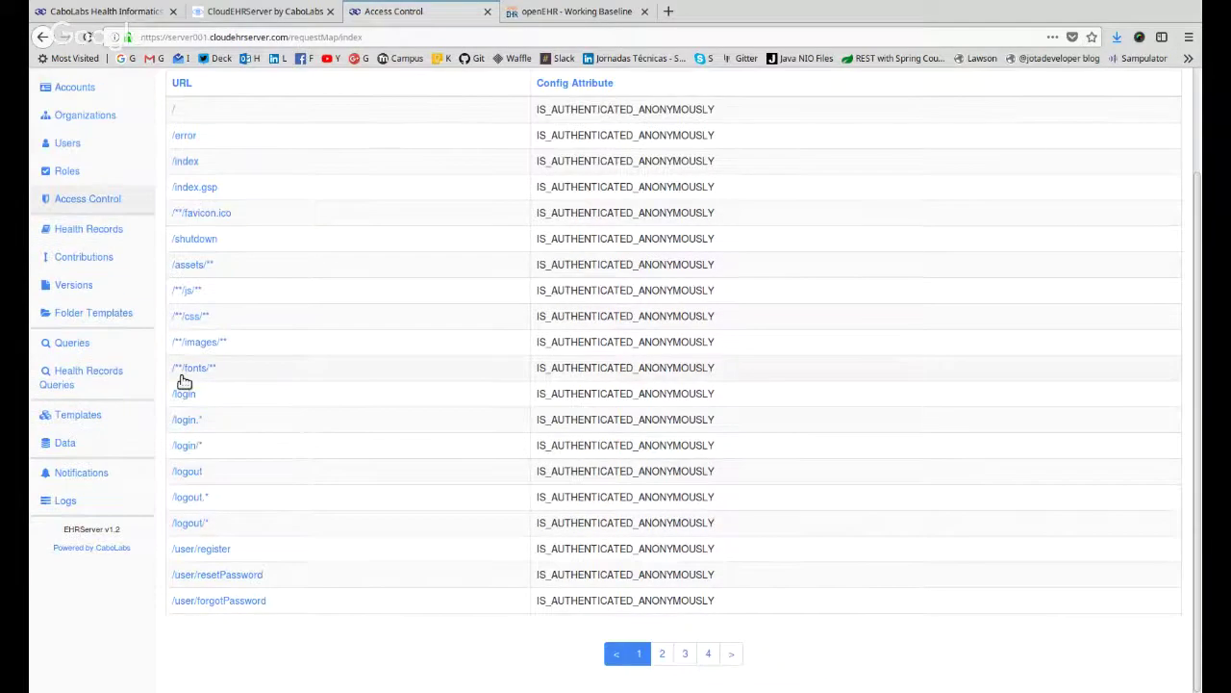
double_click(641, 420)
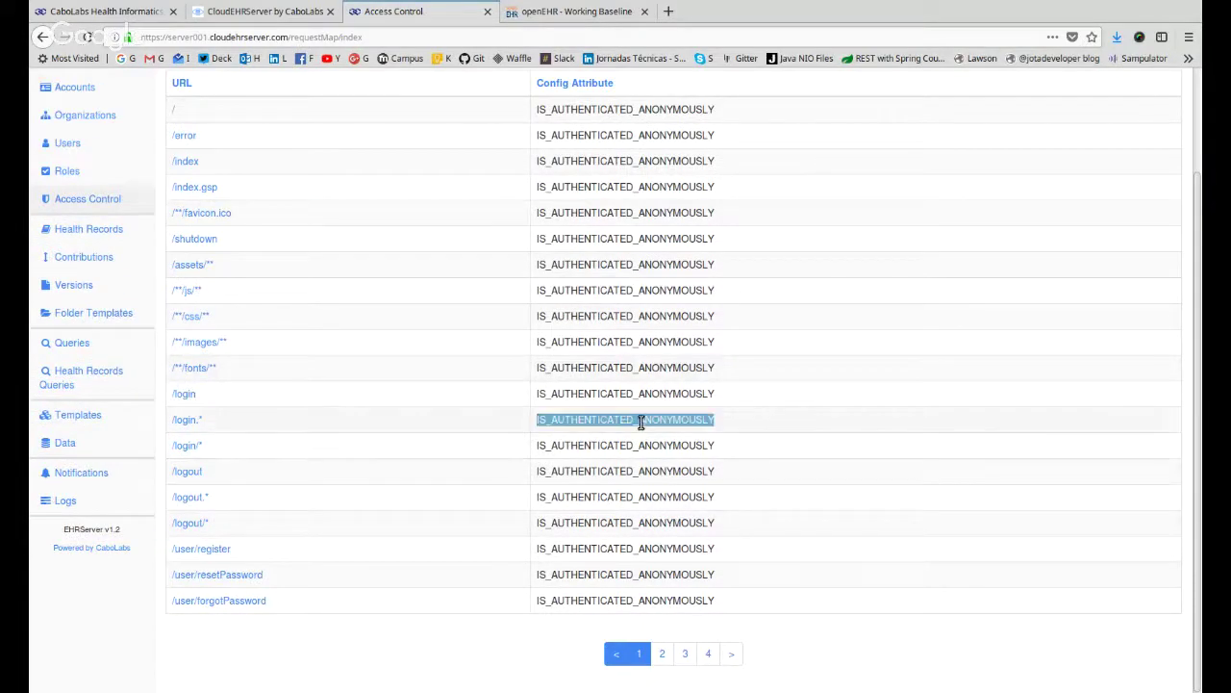
scroll(640, 419, up, 3)
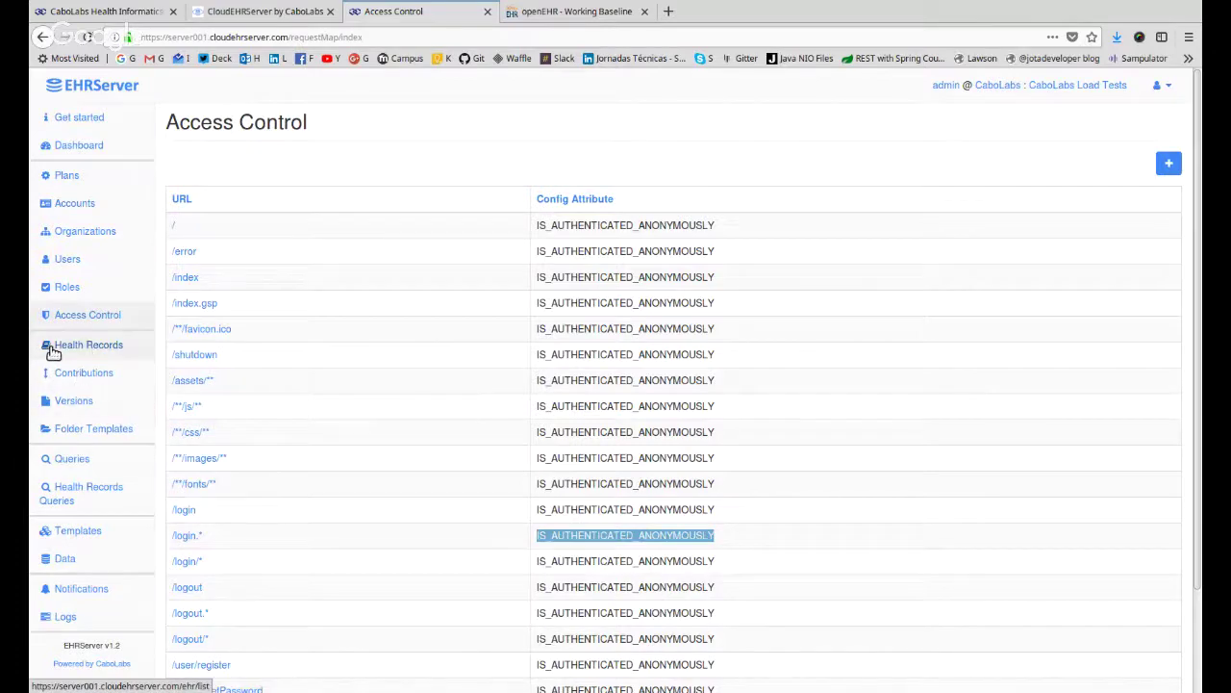
Show the Health Records list with each EHR's UID, creation date, subject and organization.
click(75, 348)
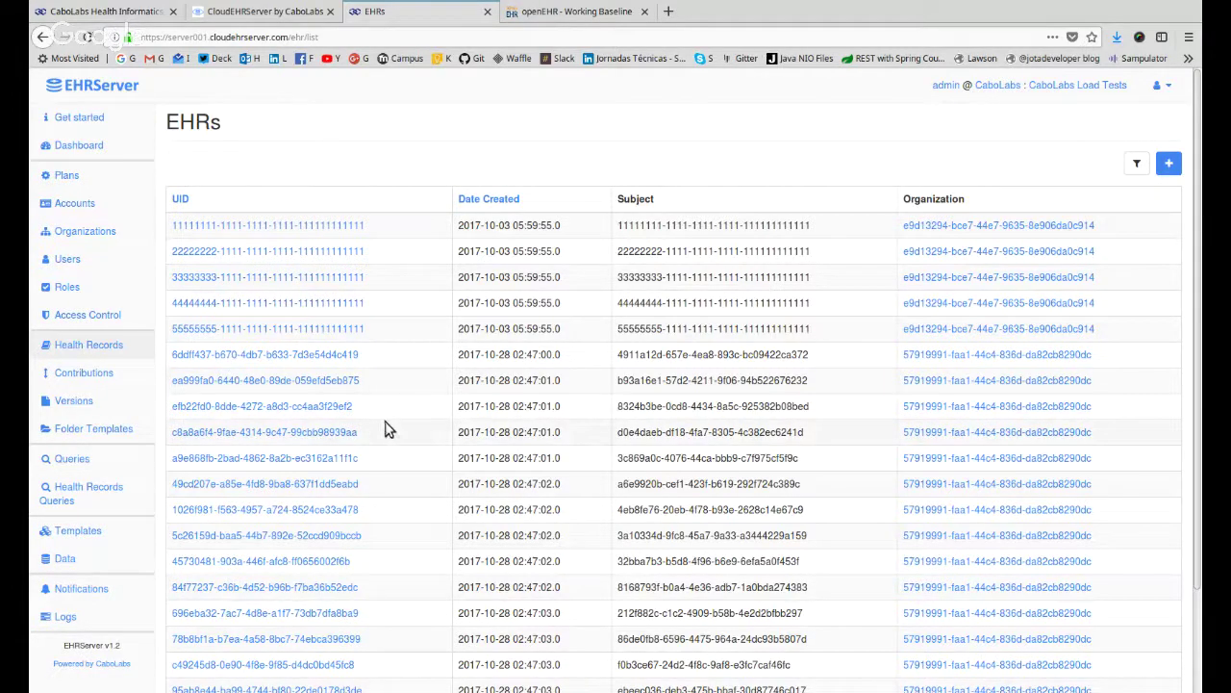
Open EHR 6ddff437-b670-4db7-b633-7d3e54d4c419 and highlight its UID, Subject UID, Date Created and System ID CABOLABS_EHR_SERVER.
click(302, 356)
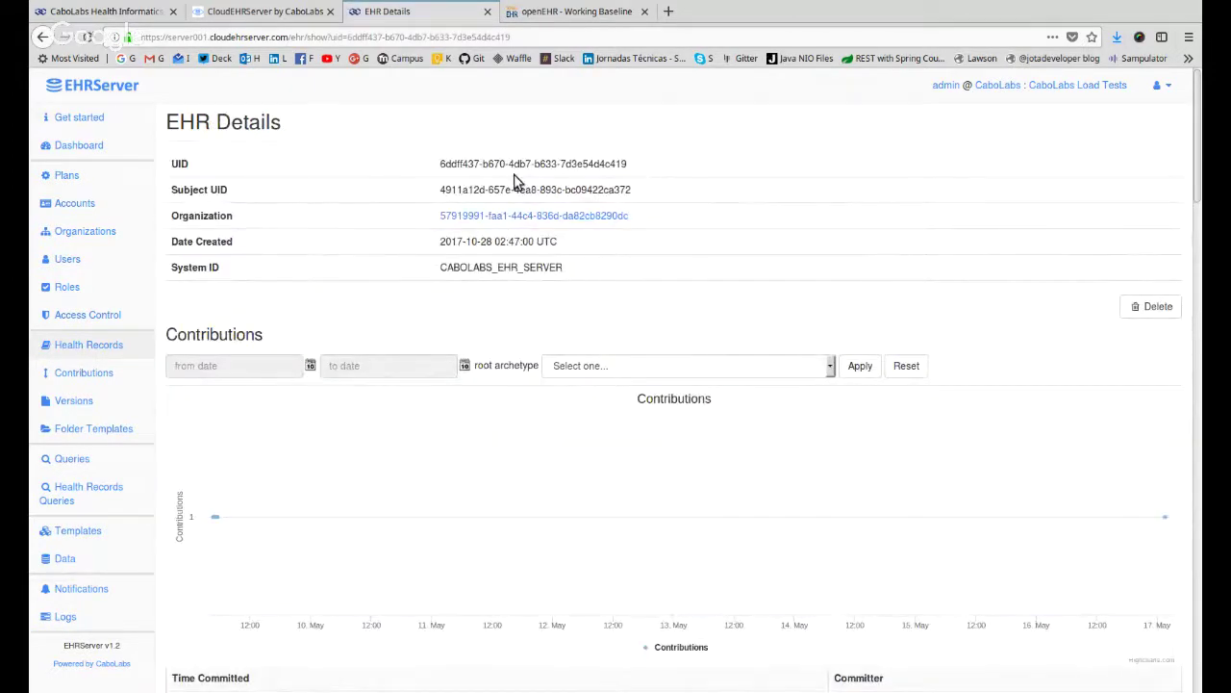
triple_click(521, 163)
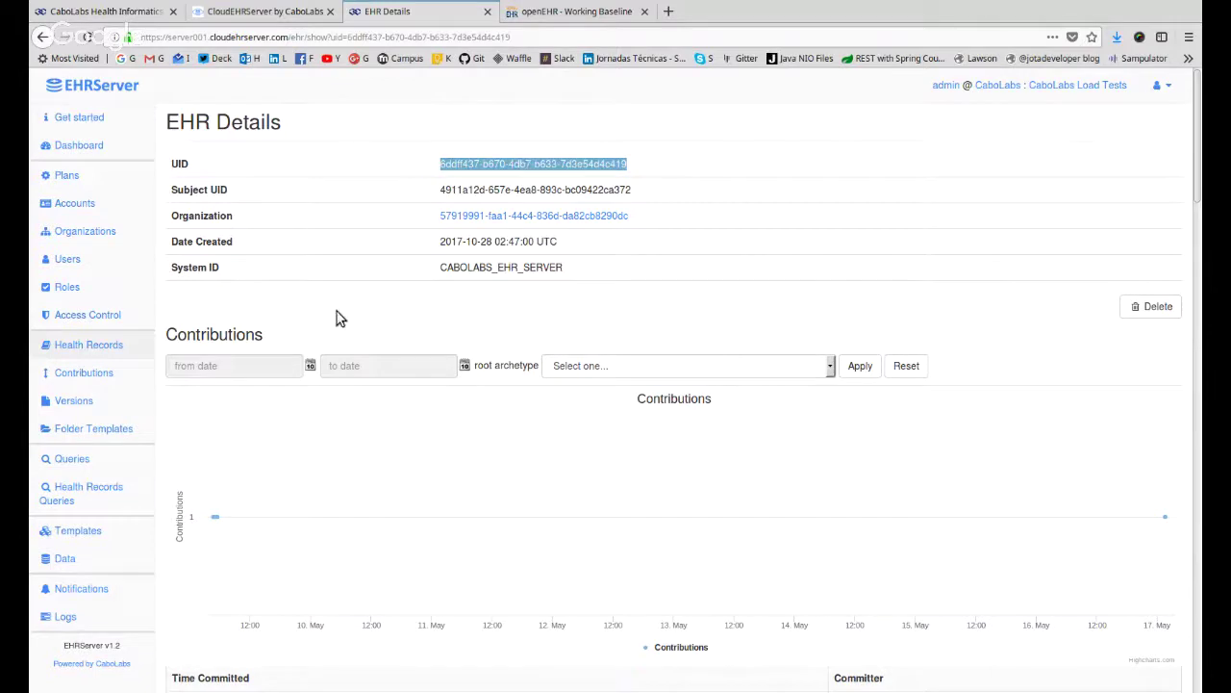
triple_click(549, 189)
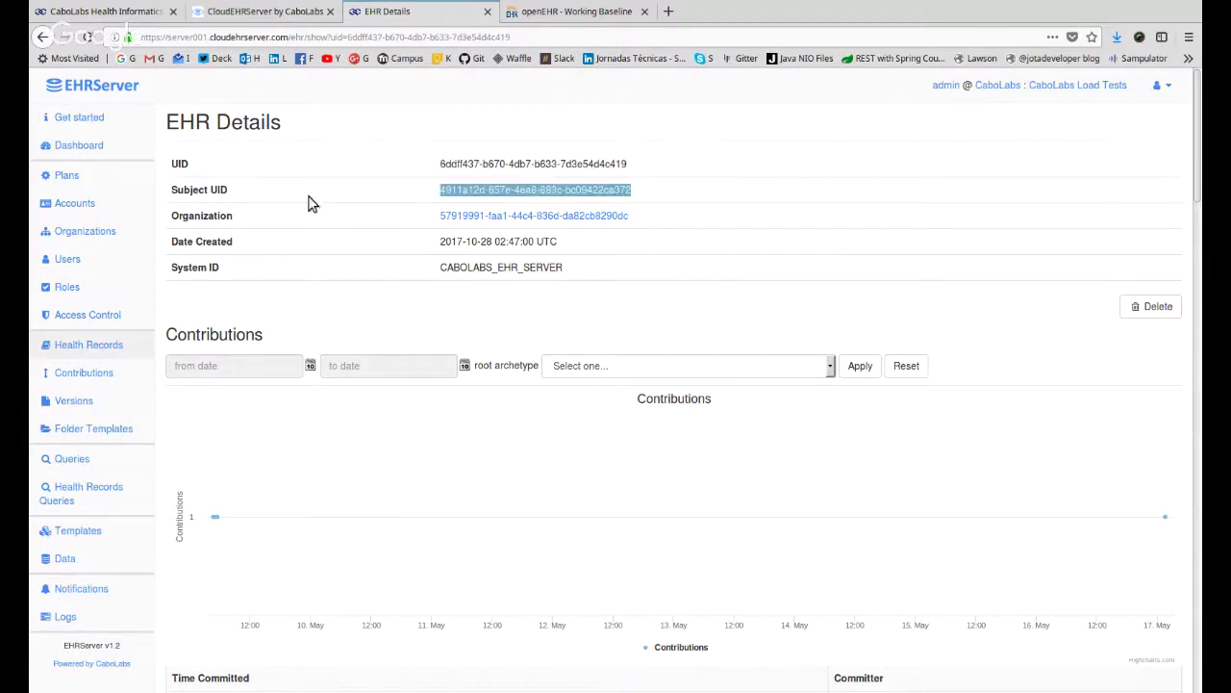
double_click(219, 188)
drag(179, 190, 227, 190)
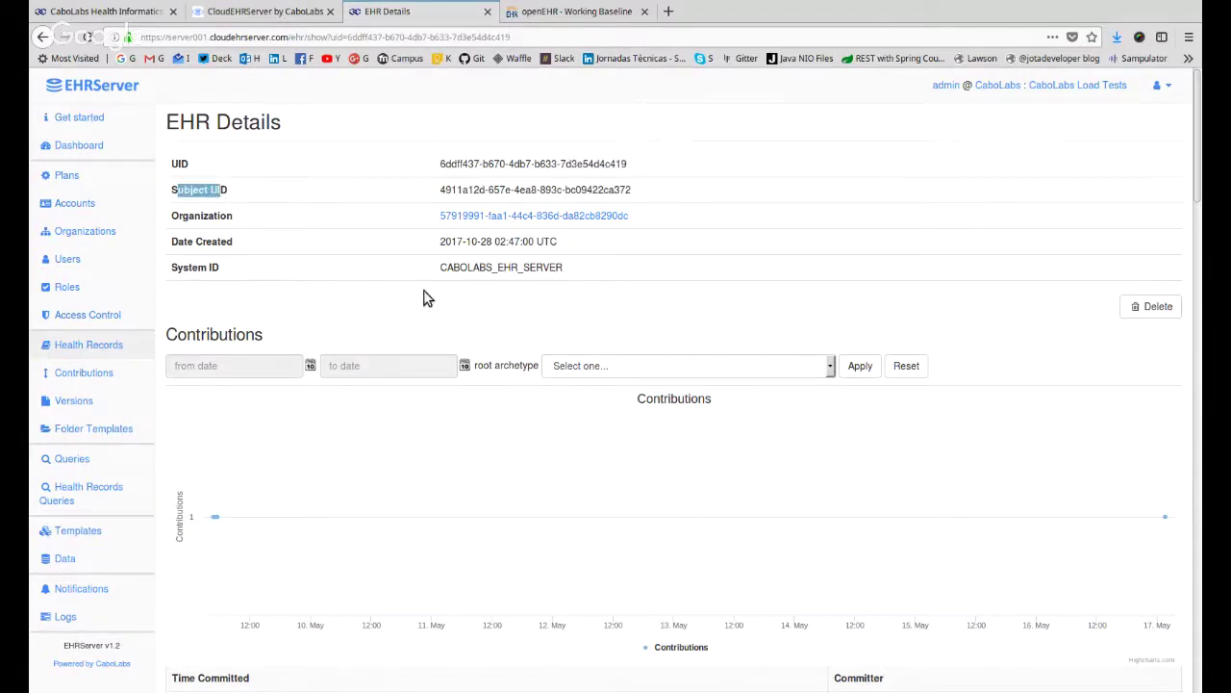
double_click(581, 189)
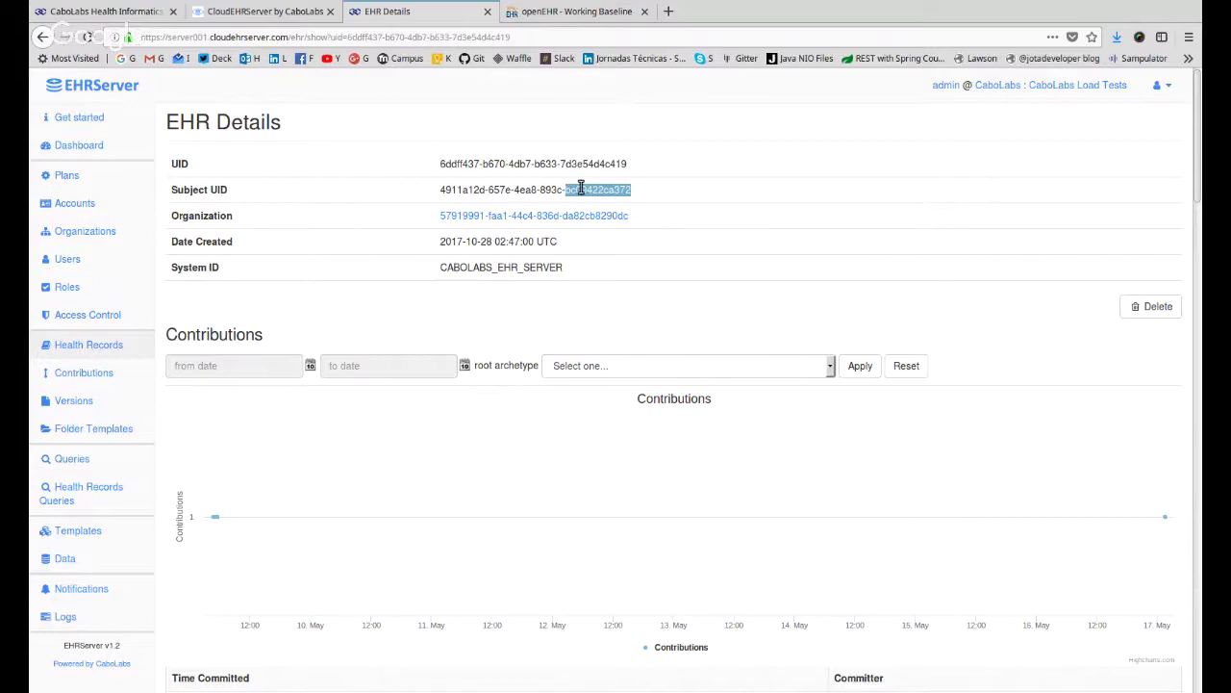
triple_click(581, 188)
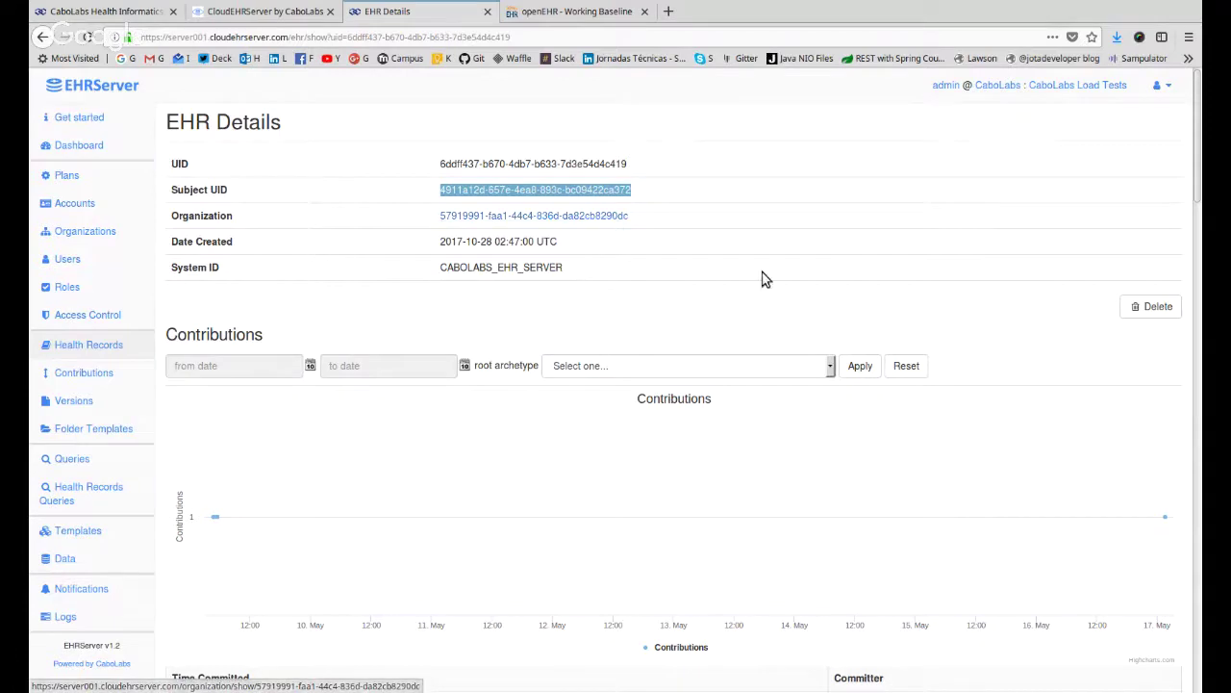
triple_click(526, 243)
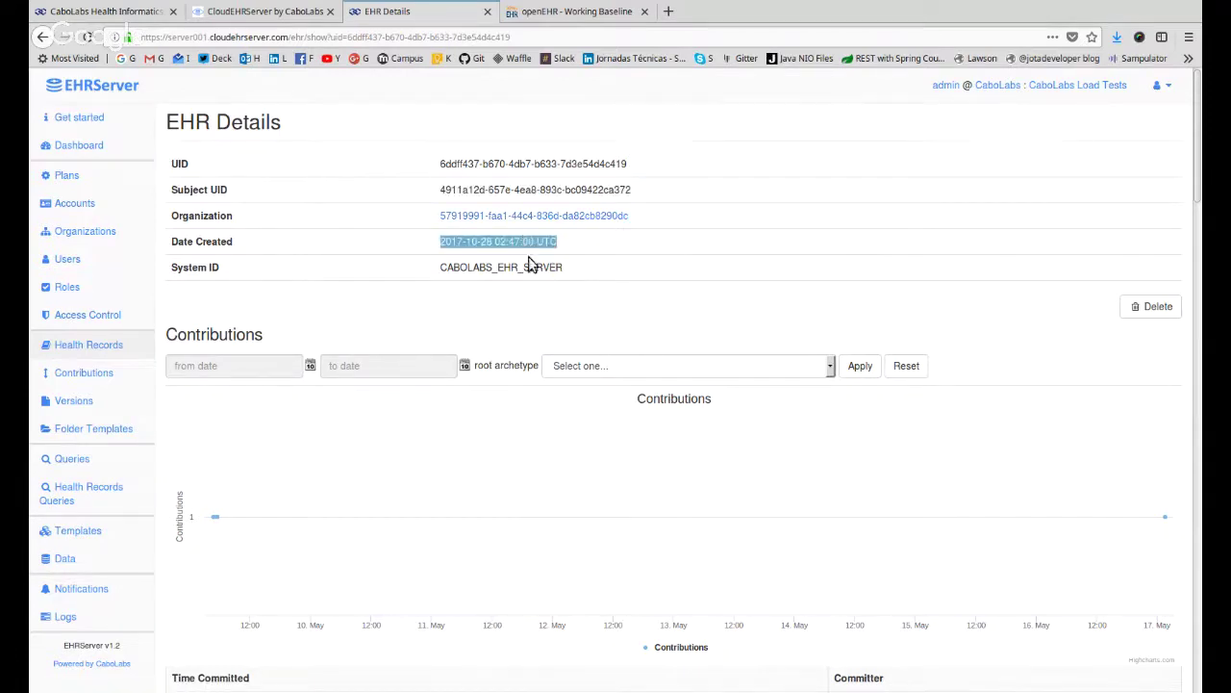
triple_click(535, 270)
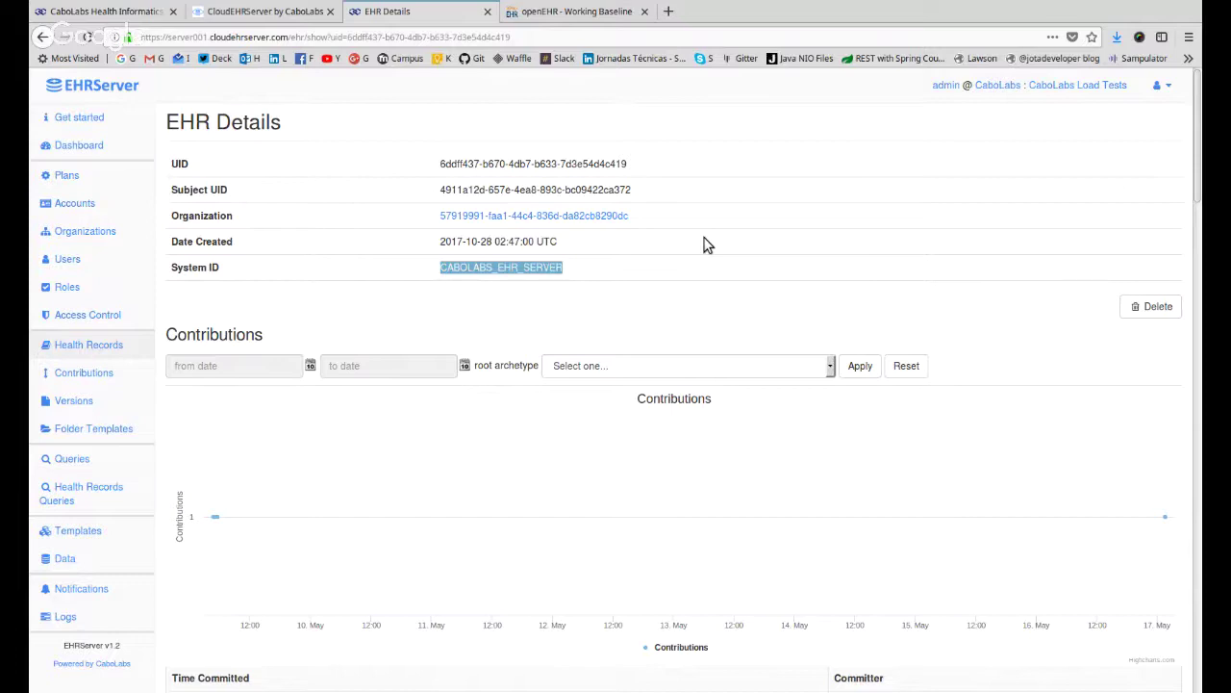
Scroll through the EHR's contributions and highlight the first contribution's template name.
scroll(380, 382, down, 3)
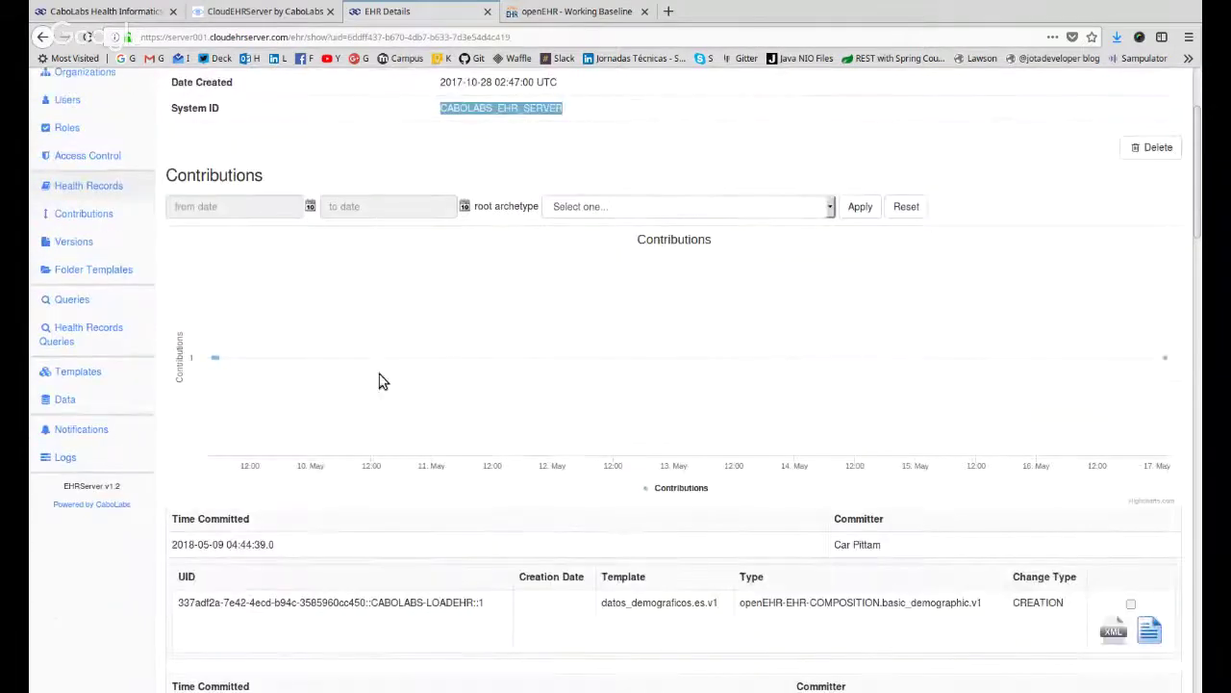
mouse_move(216, 358)
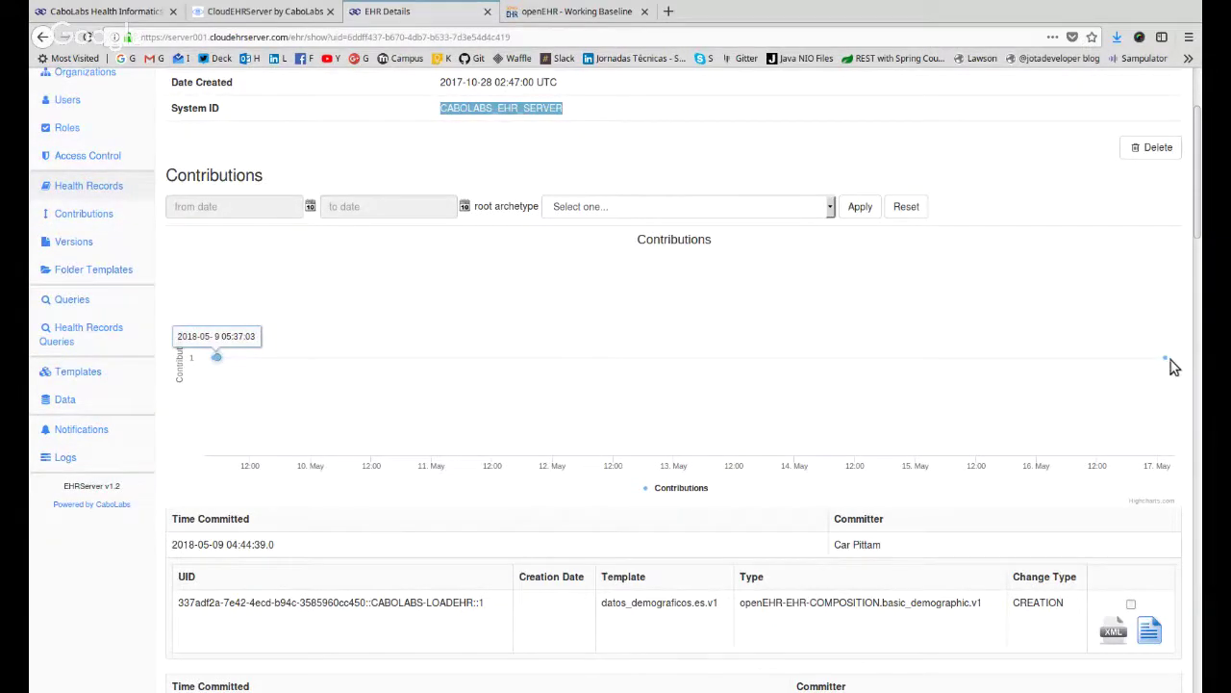
mouse_move(1166, 361)
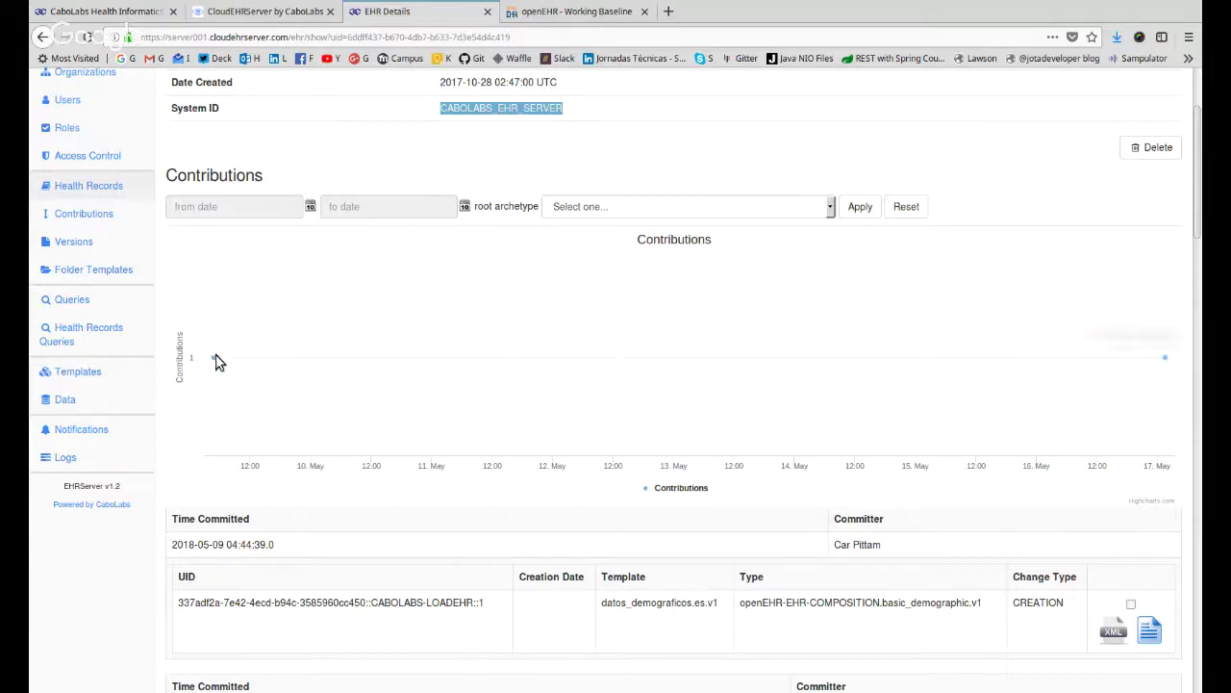
scroll(272, 332, down, 1)
scroll(272, 327, down, 2)
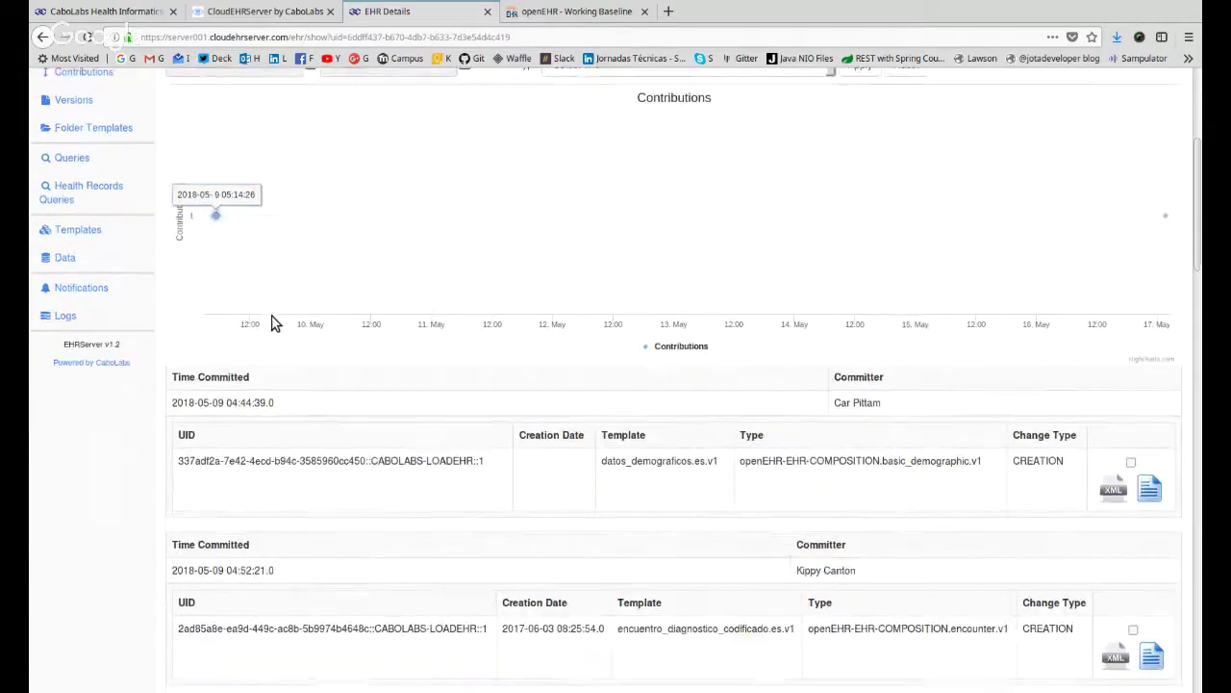
scroll(269, 329, down, 6)
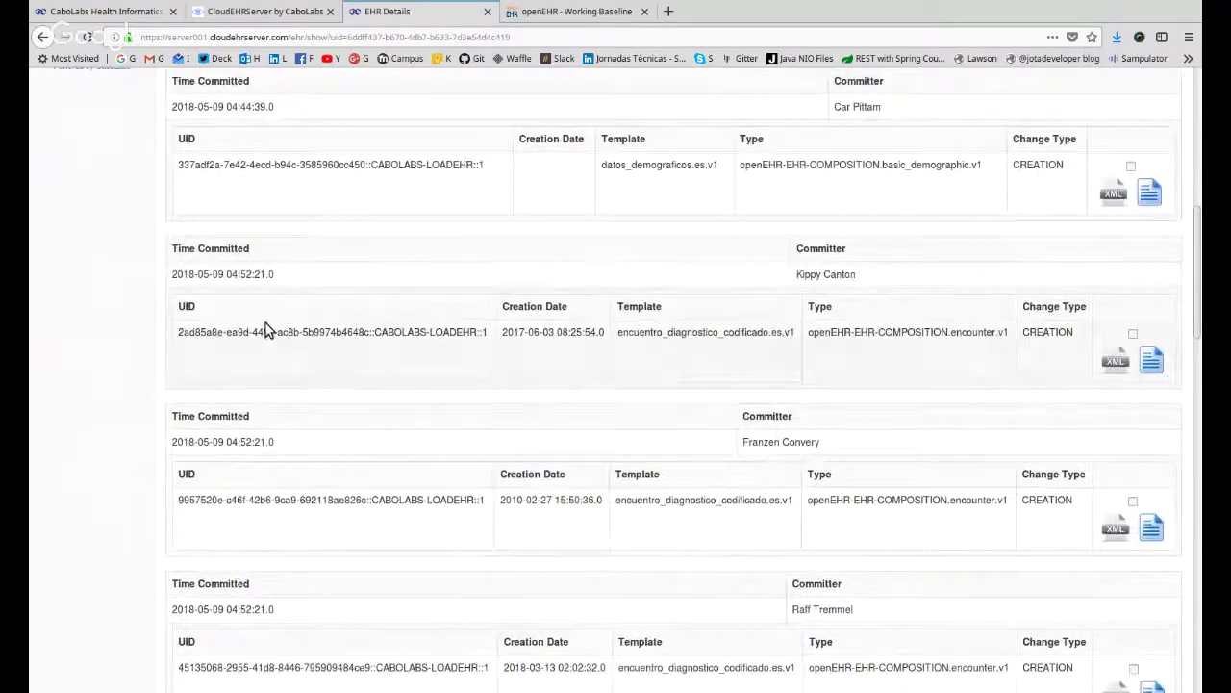
scroll(549, 438, down, 1)
scroll(553, 435, up, 3)
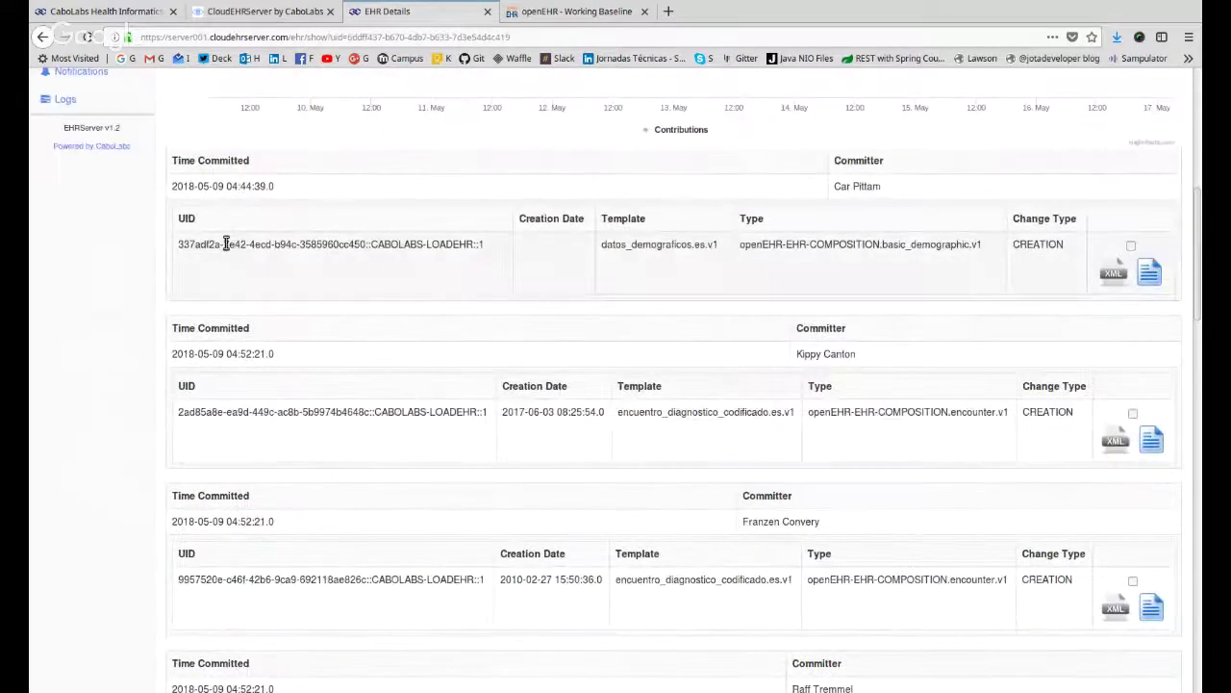
drag(183, 186, 252, 187)
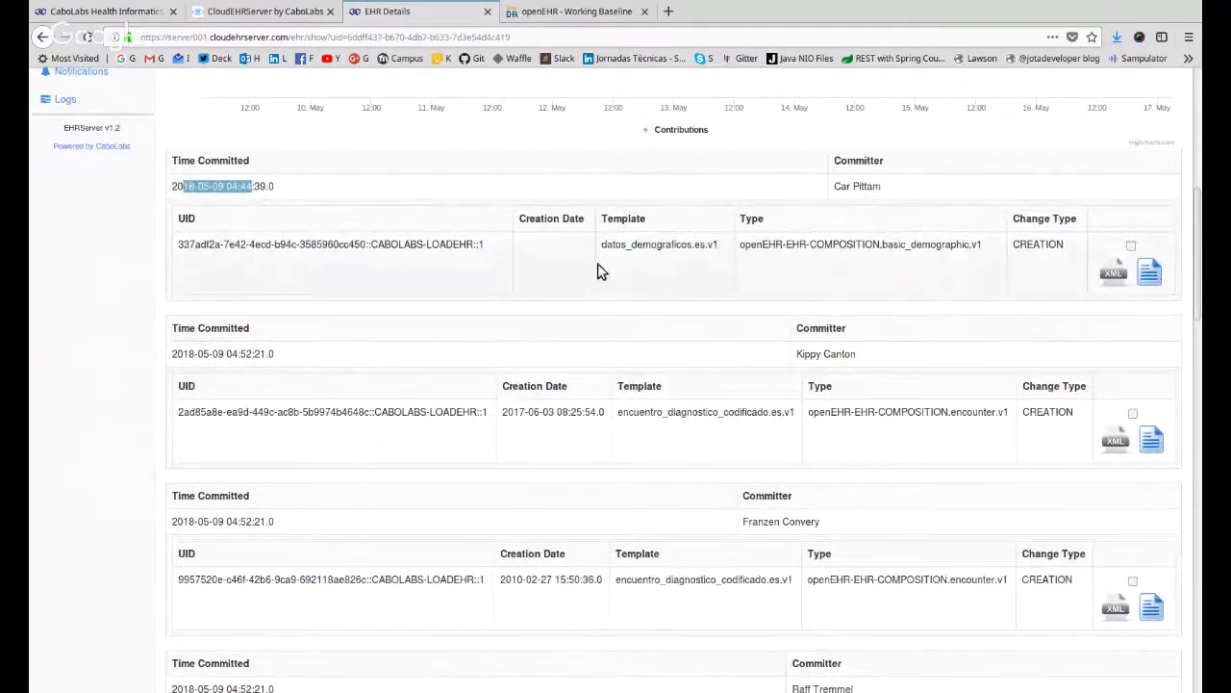
drag(603, 244, 721, 253)
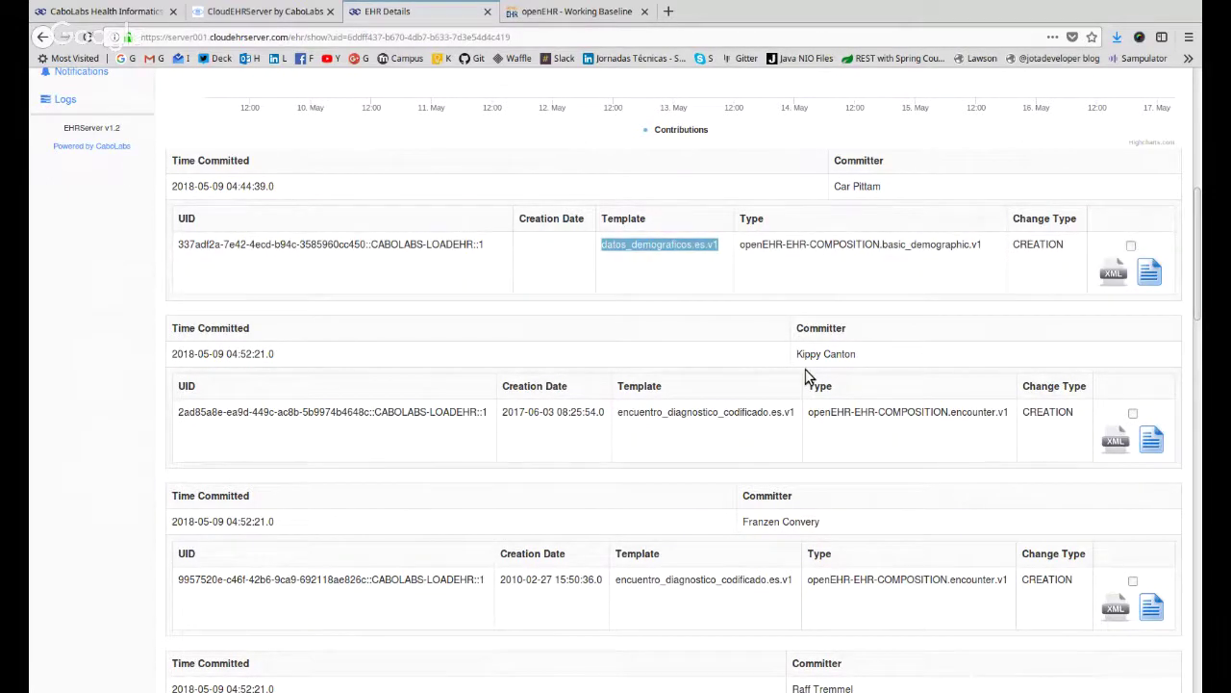
Scroll down the contributions list, highlighting the committer names of several contributions.
scroll(806, 377, up, 8)
scroll(577, 404, down, 3)
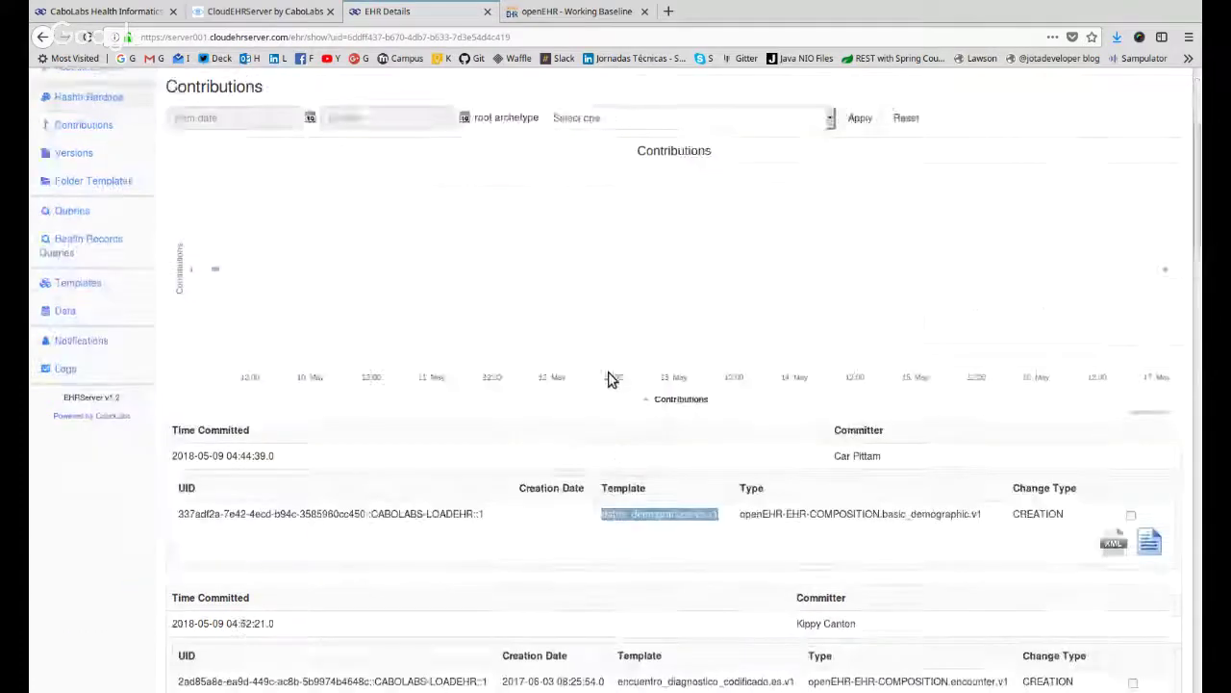
scroll(608, 378, down, 5)
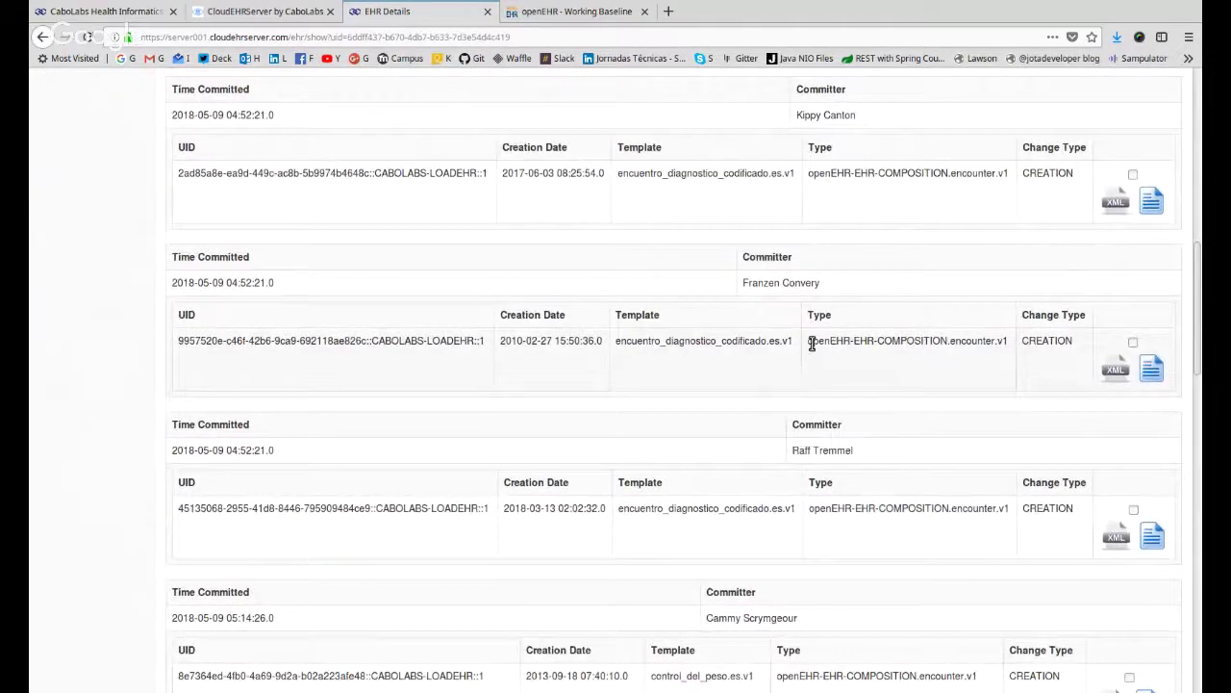
scroll(812, 345, down, 3)
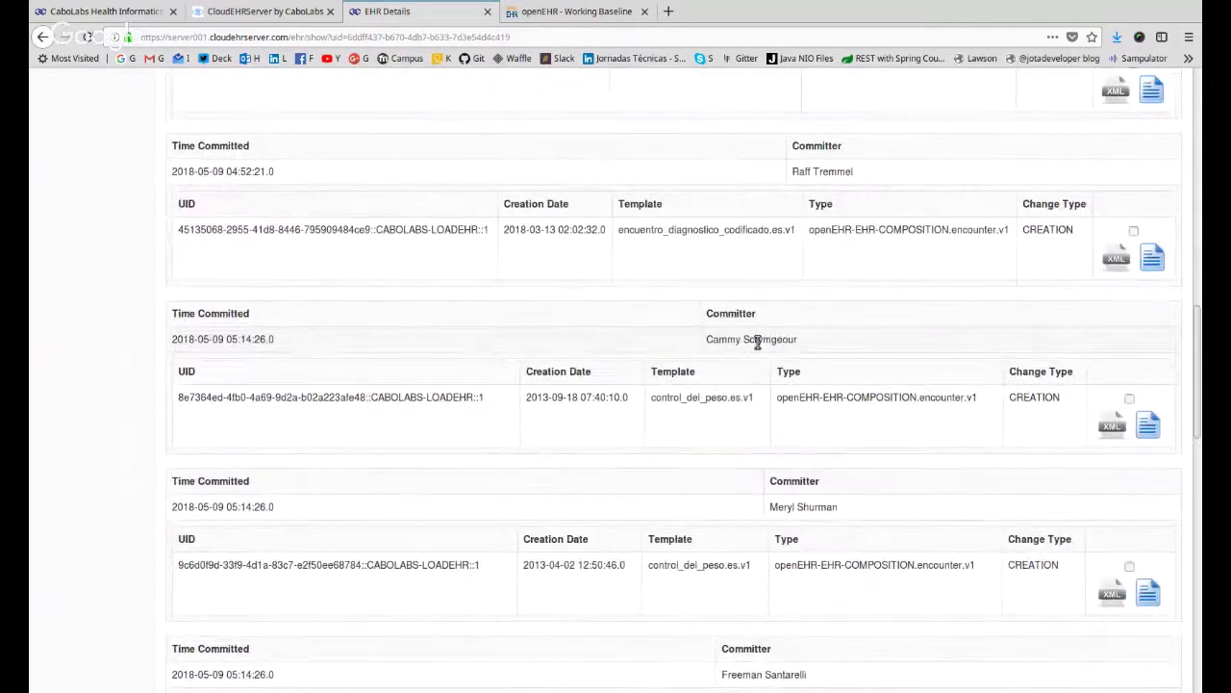
drag(707, 340, 805, 340)
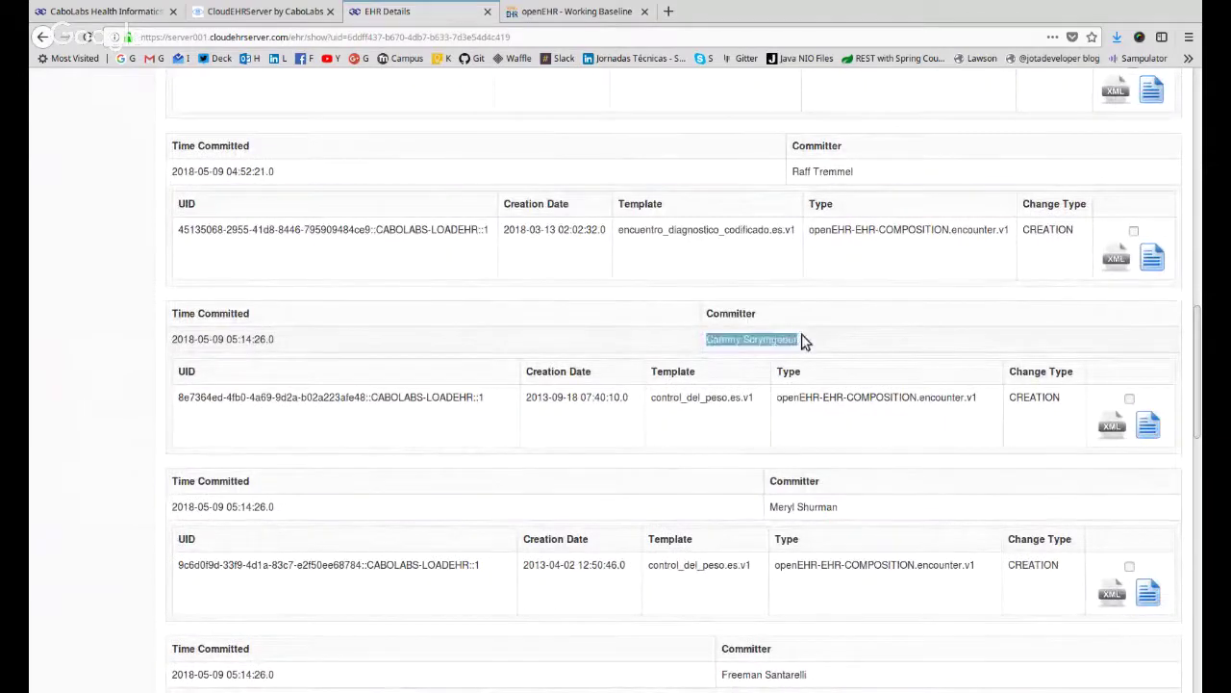
scroll(806, 397, down, 3)
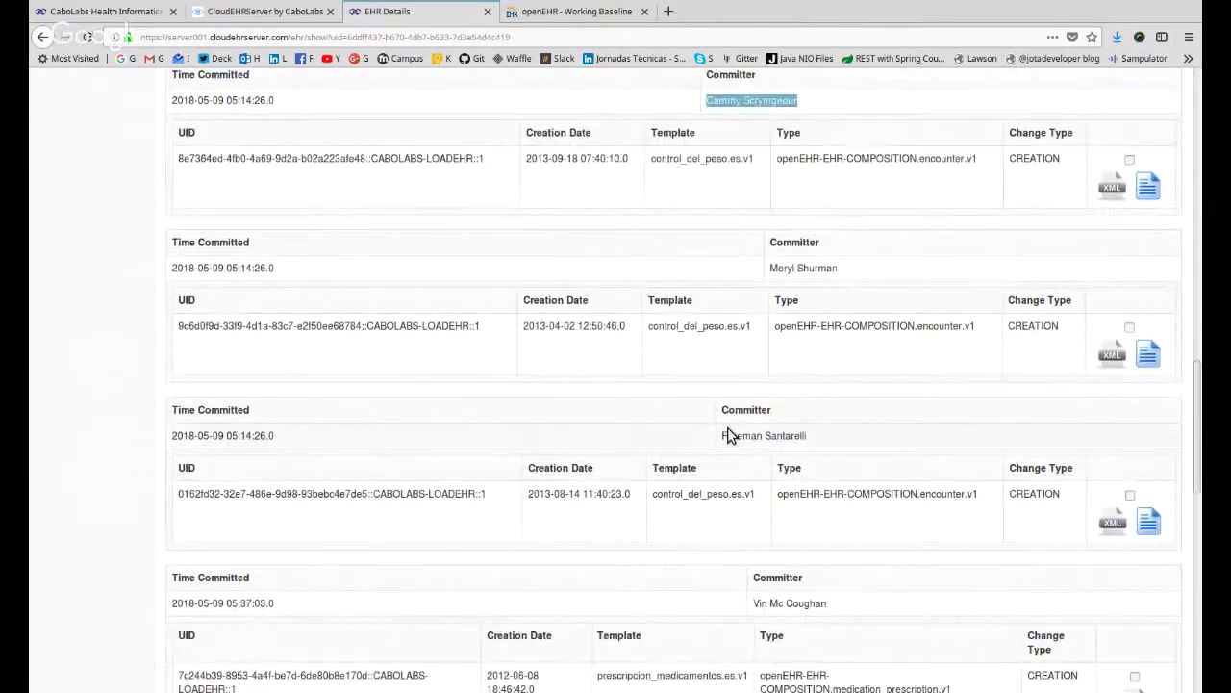
click(720, 435)
triple_click(835, 435)
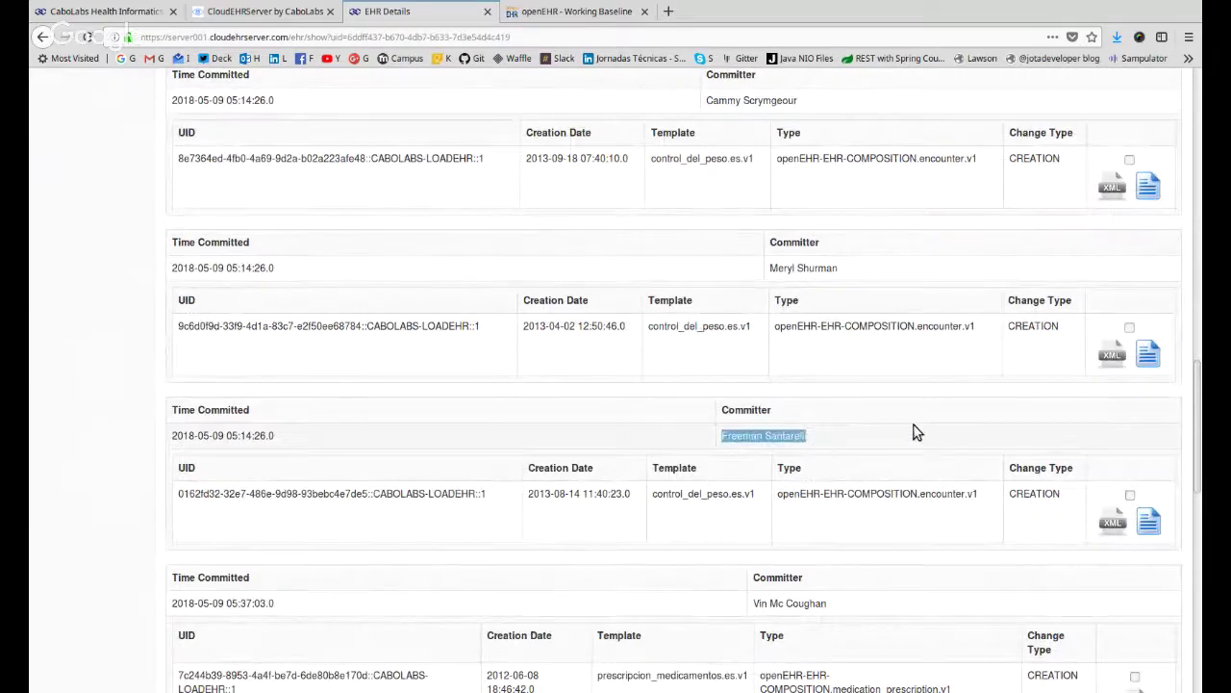
scroll(914, 432, down, 2)
drag(756, 447, 858, 459)
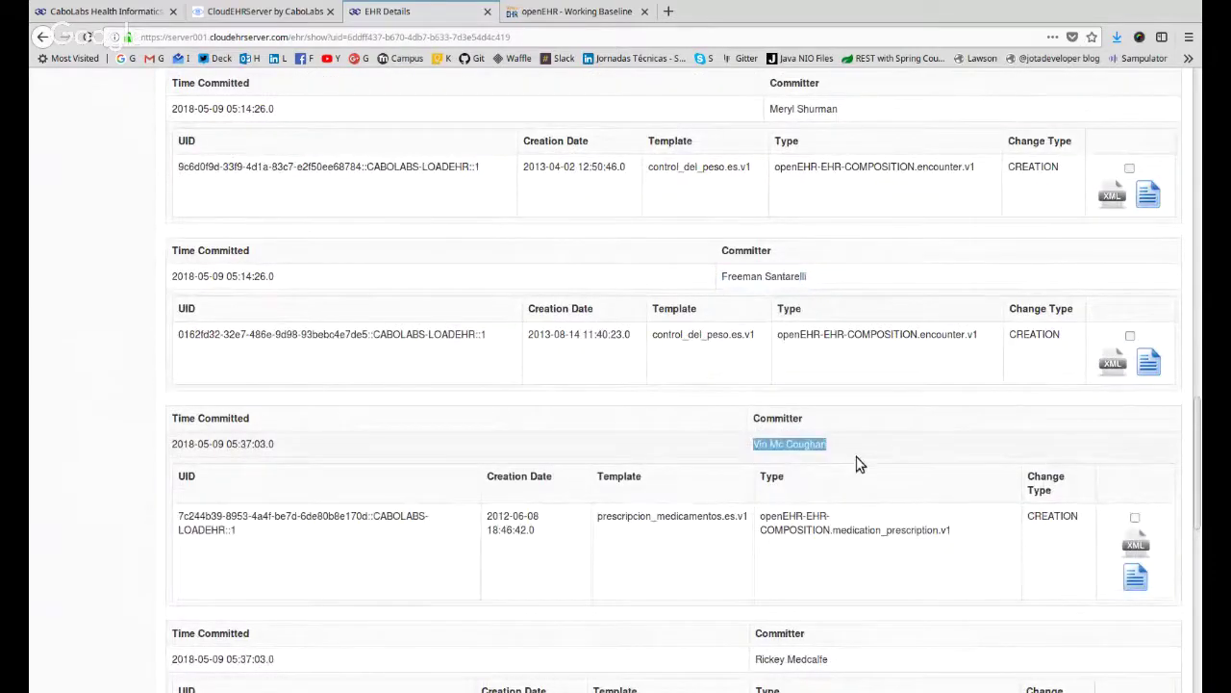
scroll(857, 459, down, 3)
drag(757, 421, 850, 432)
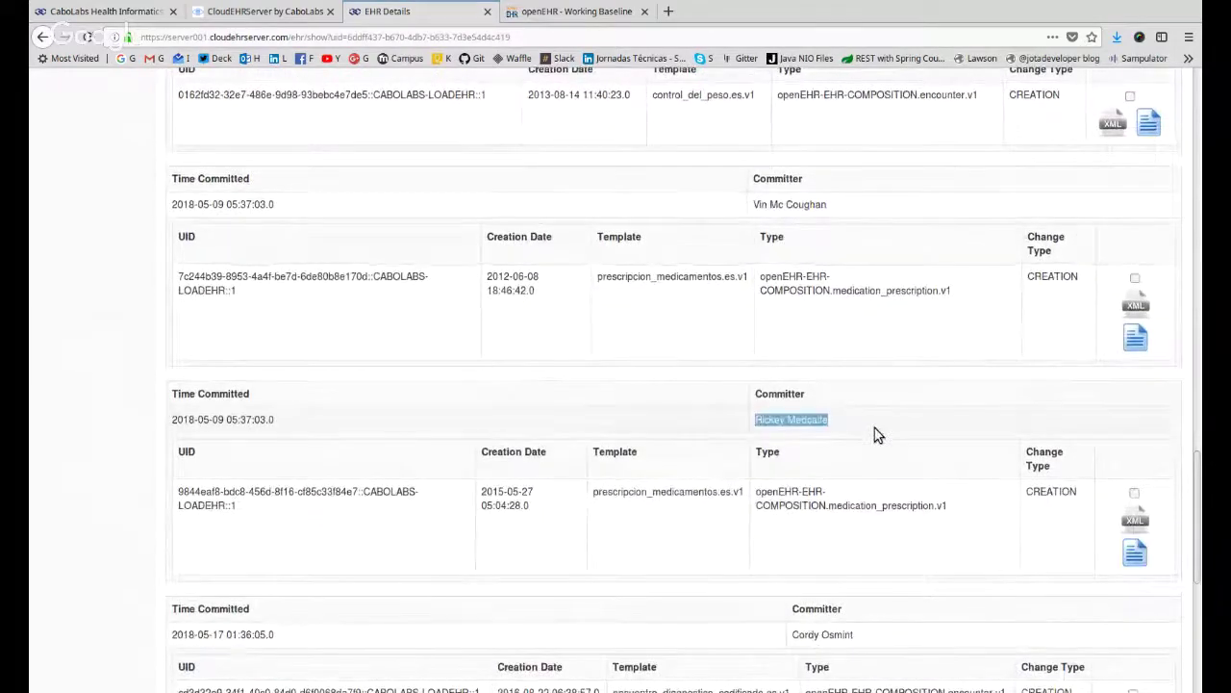
scroll(877, 433, down, 3)
drag(796, 373, 856, 366)
Highlight the CREATION change type of the first contributions.
scroll(880, 389, up, 6)
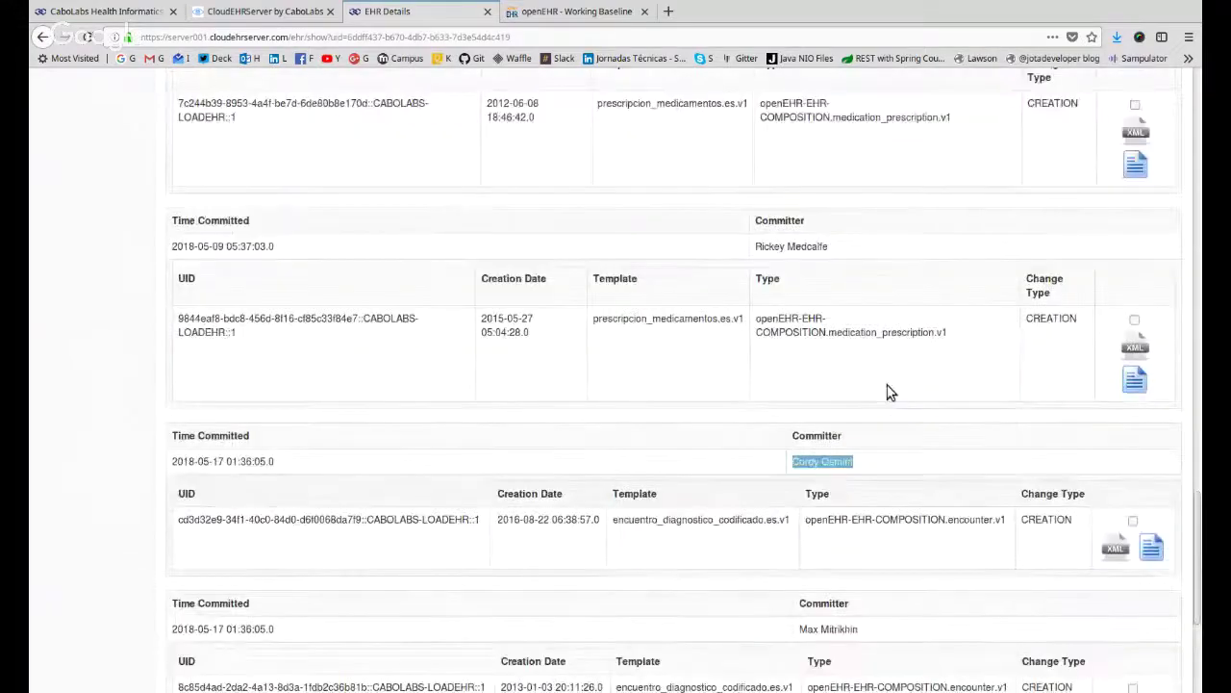
scroll(861, 385, up, 6)
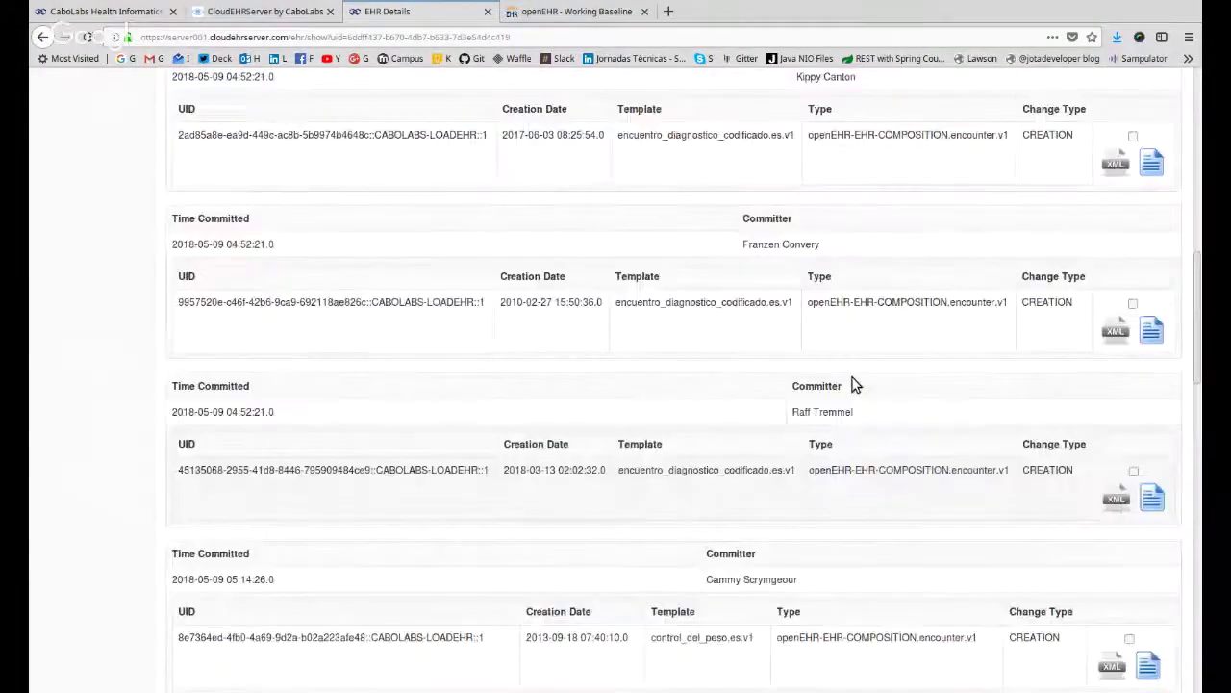
double_click(1044, 212)
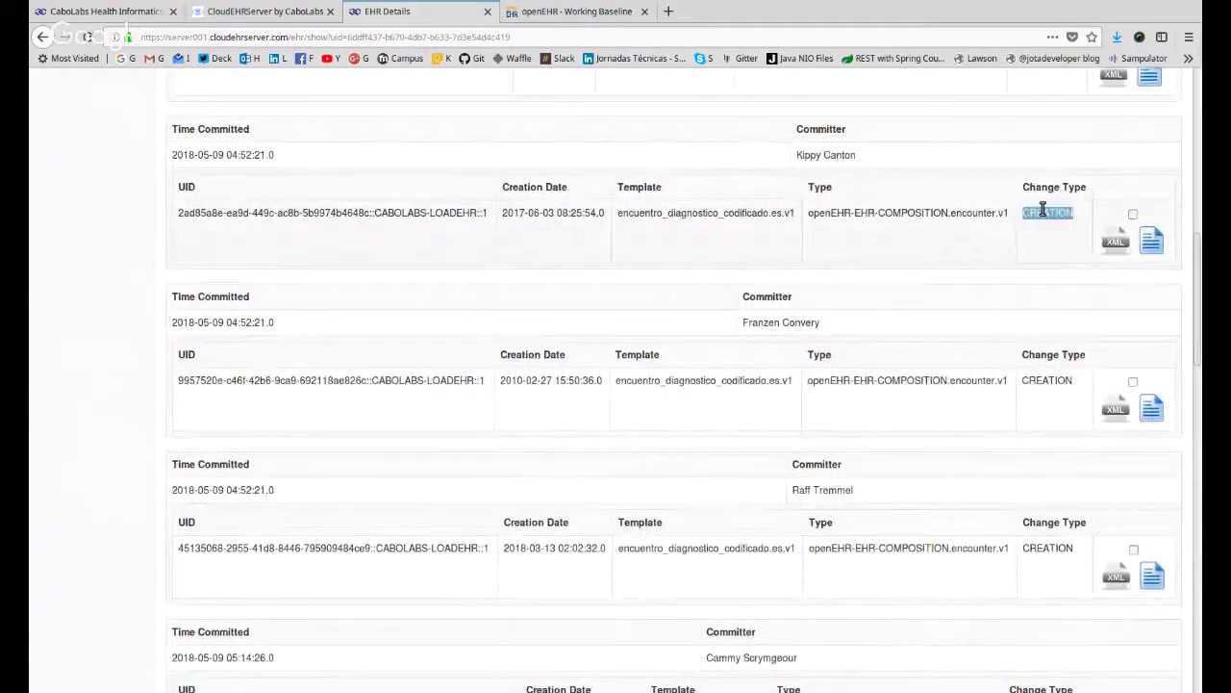
scroll(1042, 221, up, 2)
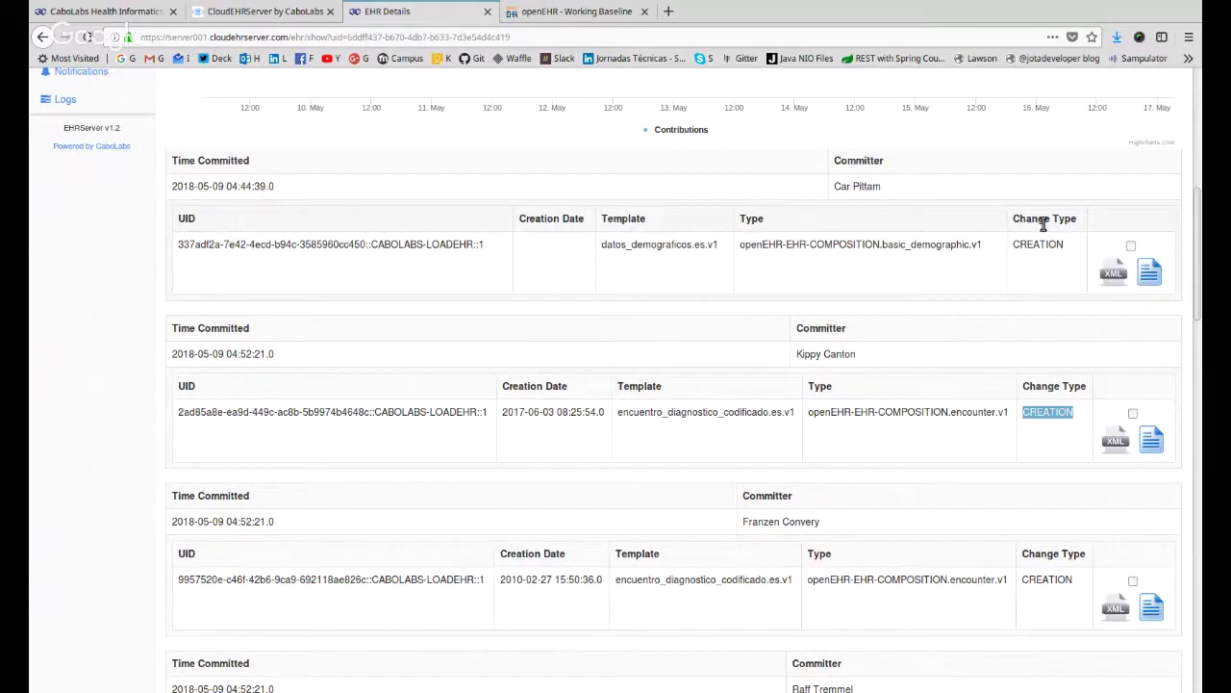
double_click(1045, 245)
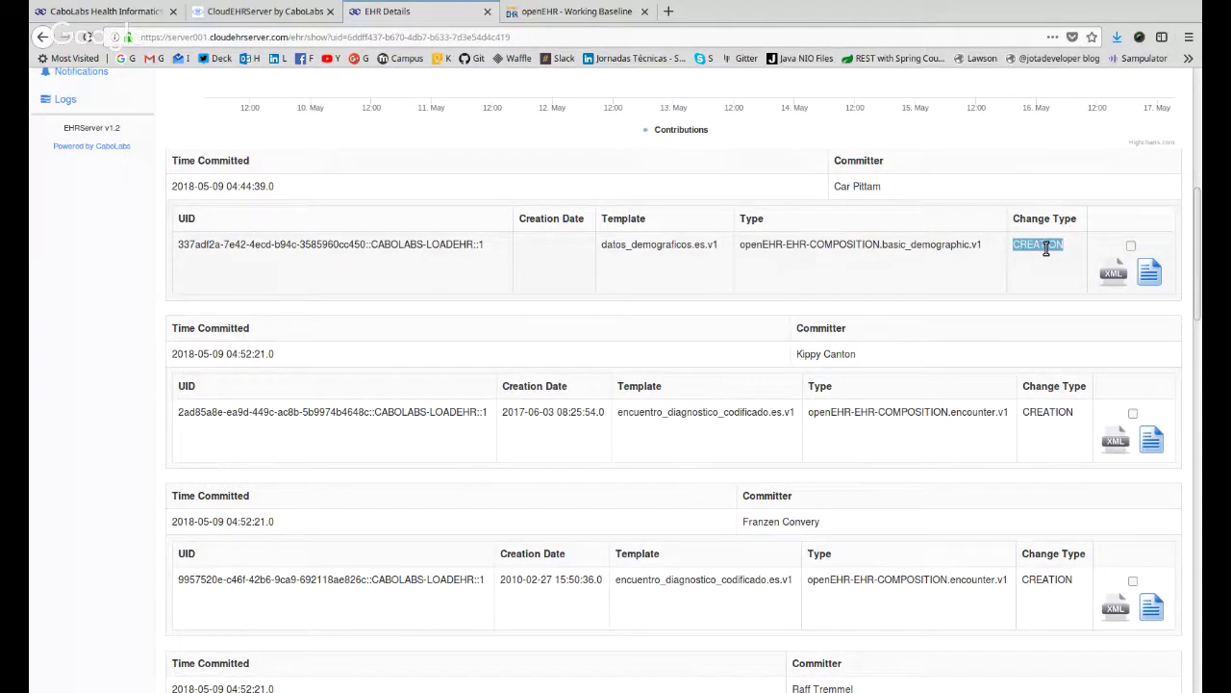
Glance at the openEHR Working Baseline specification, return, and scroll to the final commit.
click(577, 11)
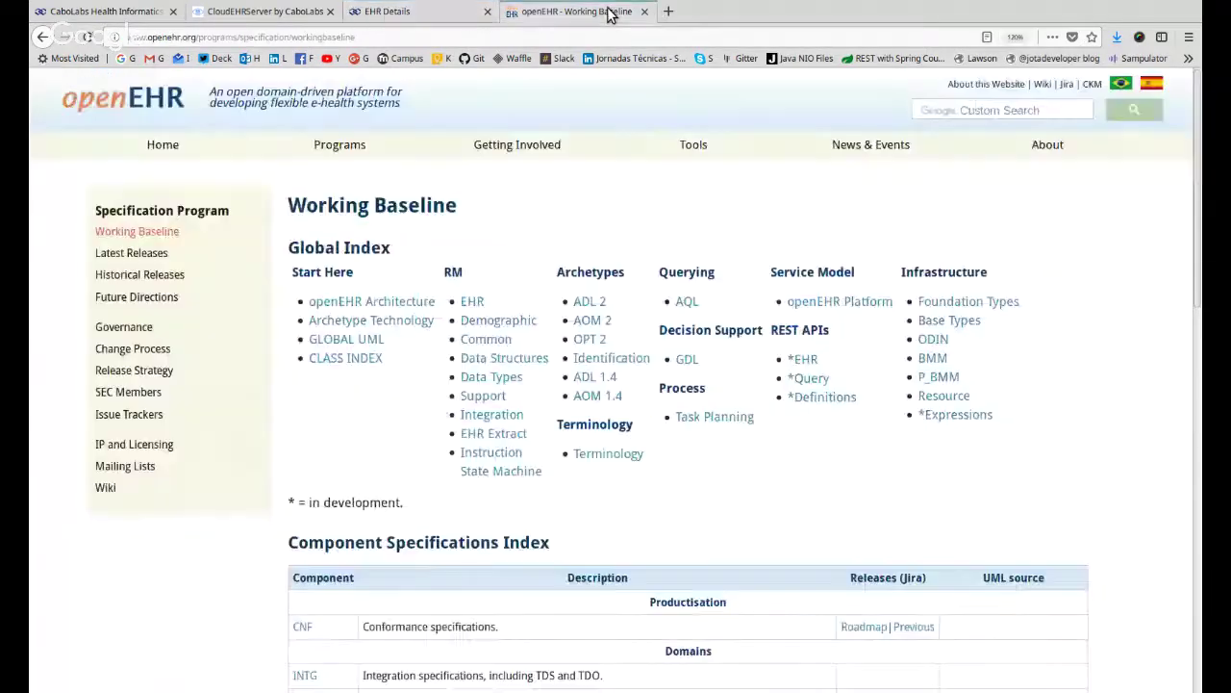
click(443, 20)
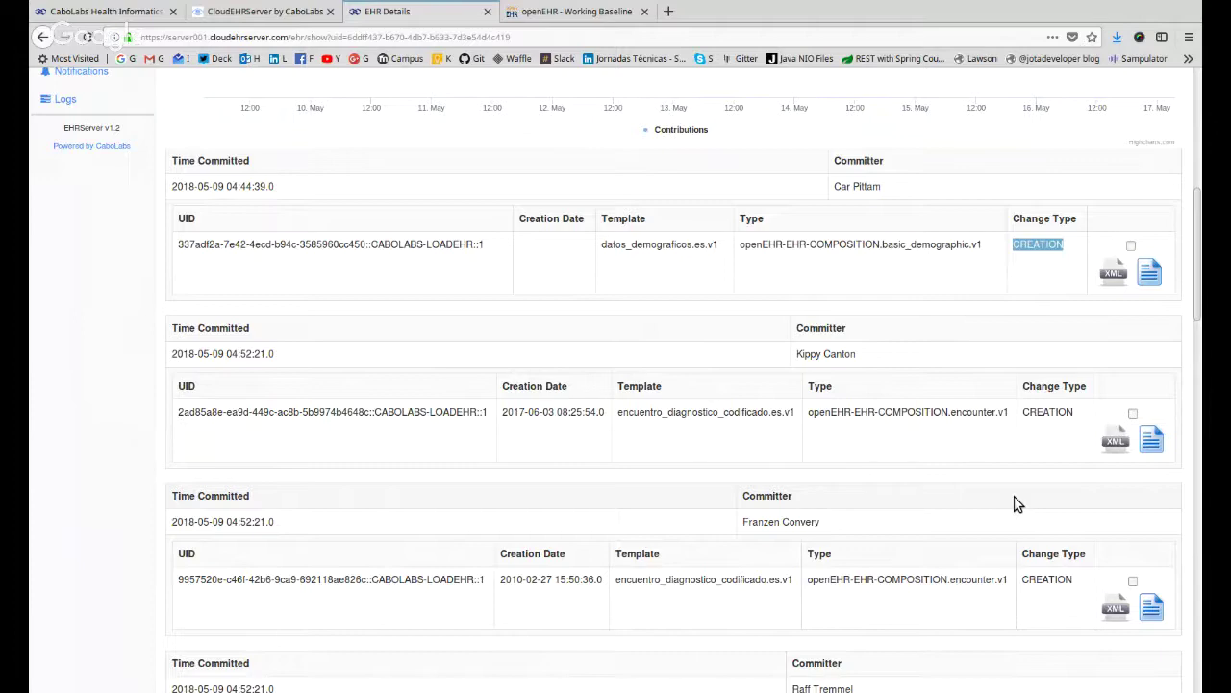
double_click(1046, 412)
scroll(1016, 510, down, 3)
scroll(1010, 510, down, 15)
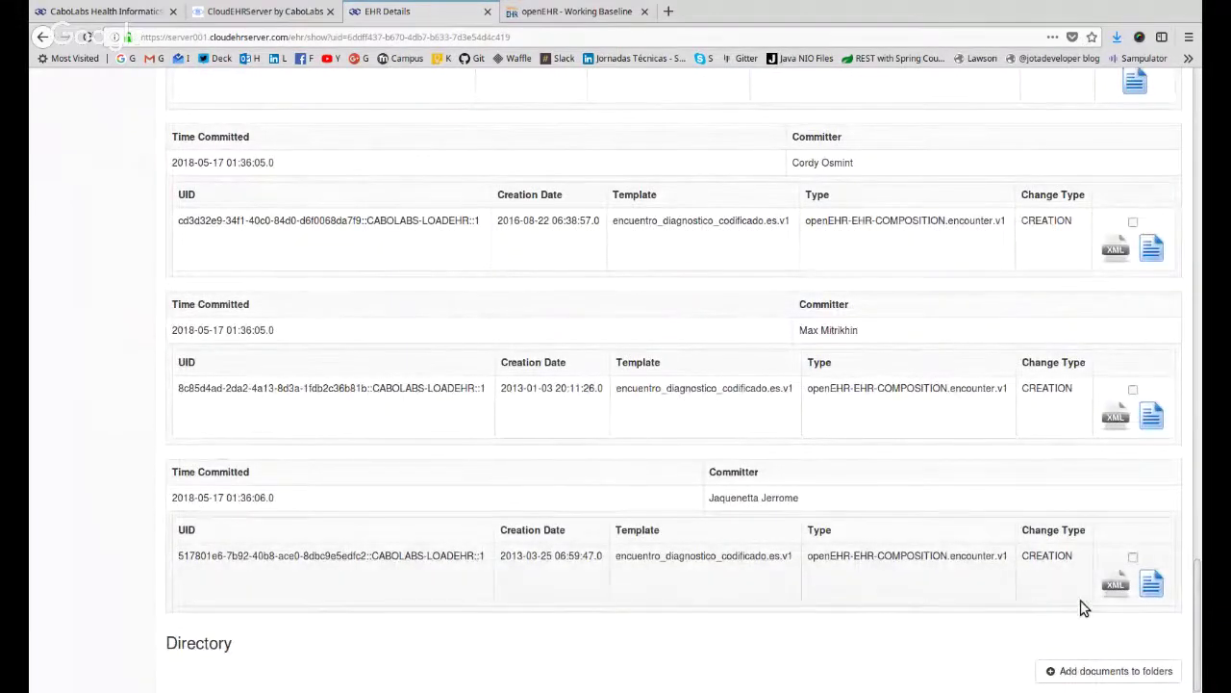
click(1154, 584)
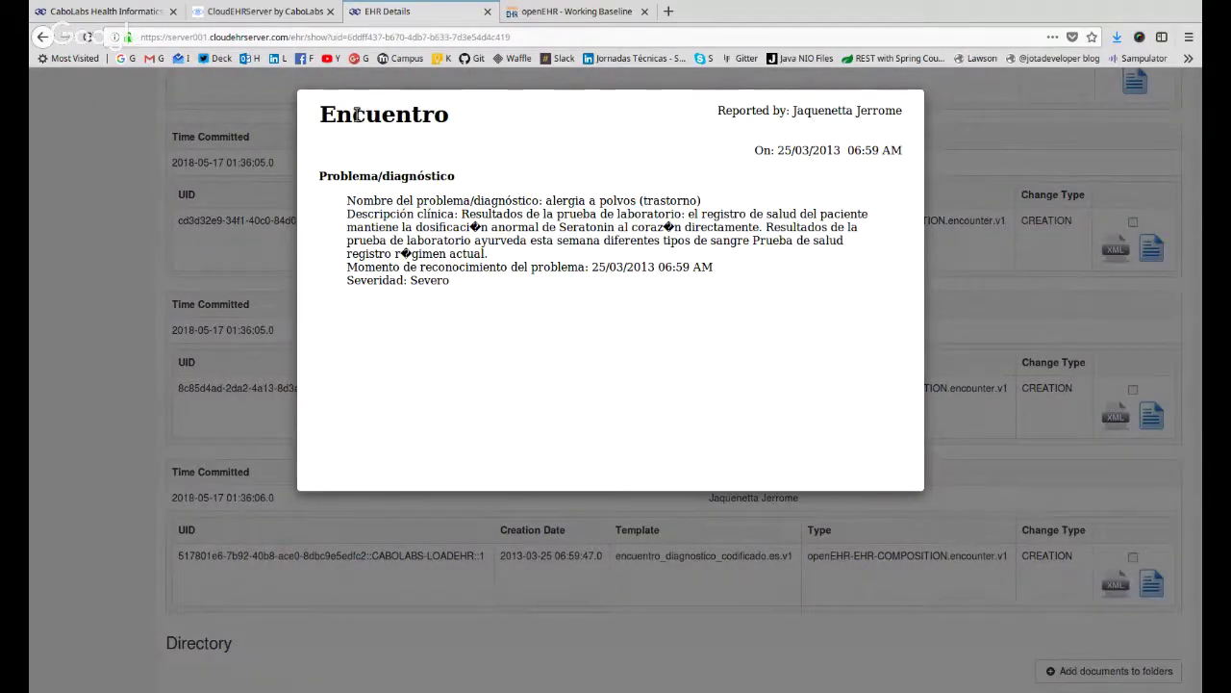
drag(357, 115, 712, 375)
drag(793, 150, 873, 156)
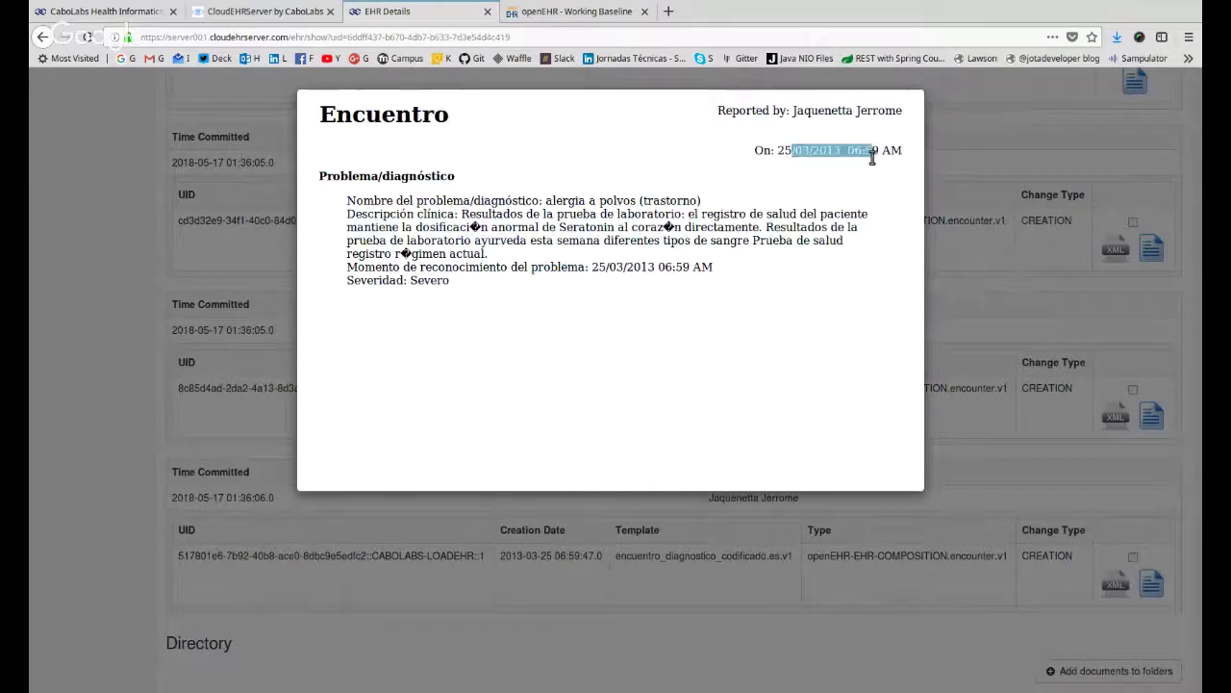
drag(781, 110, 892, 111)
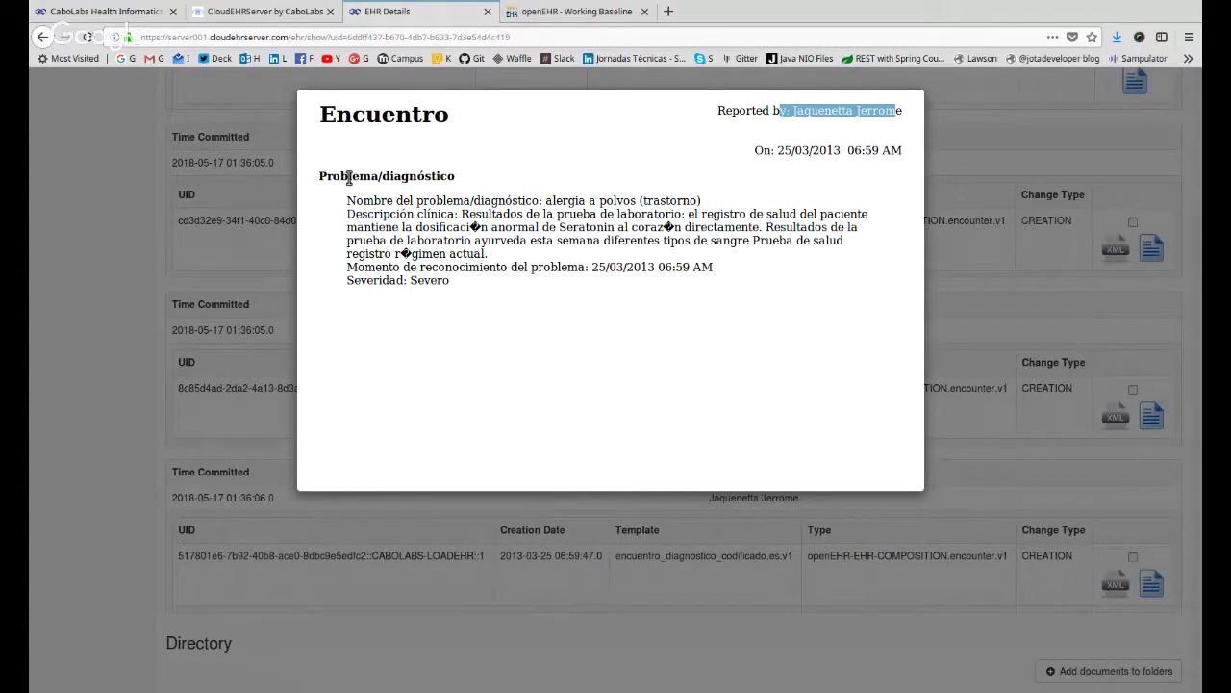
drag(355, 190, 511, 317)
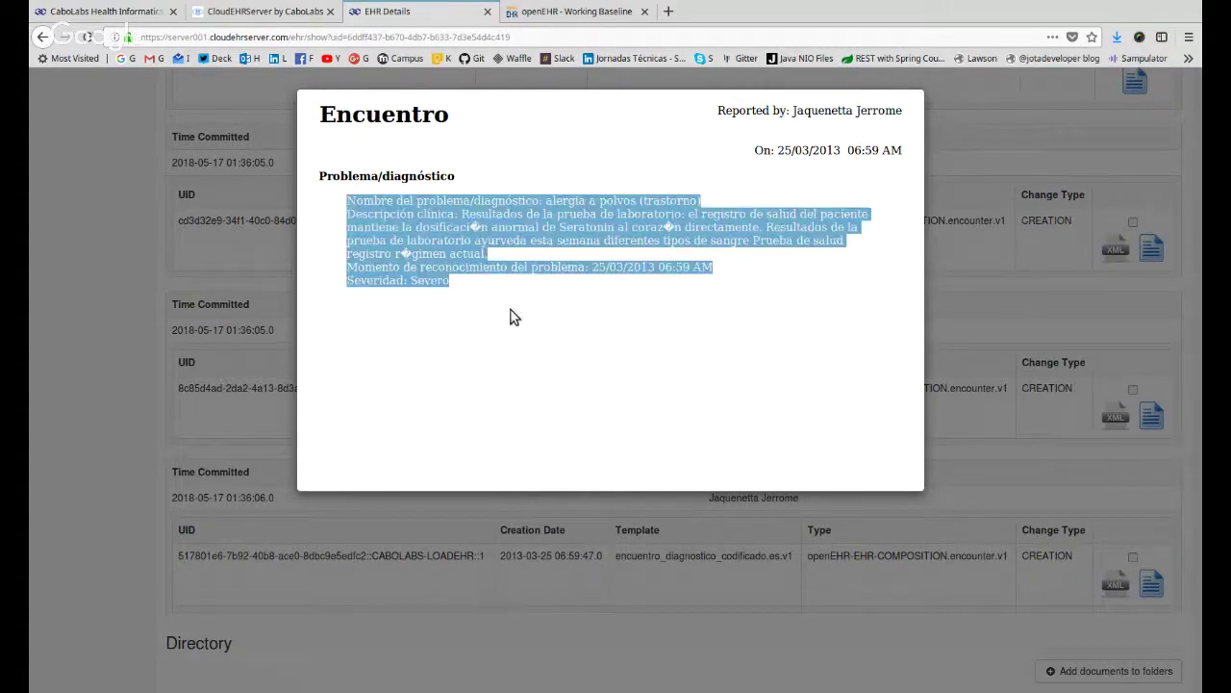
click(463, 200)
drag(463, 200, 614, 223)
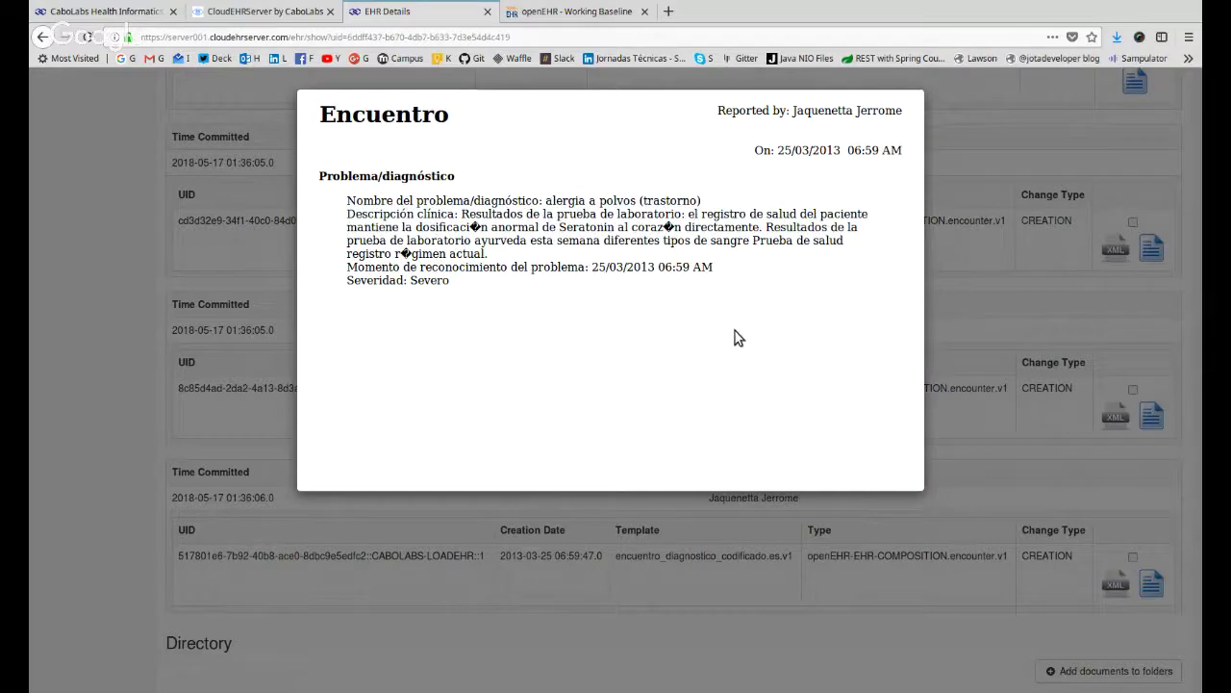
click(1074, 333)
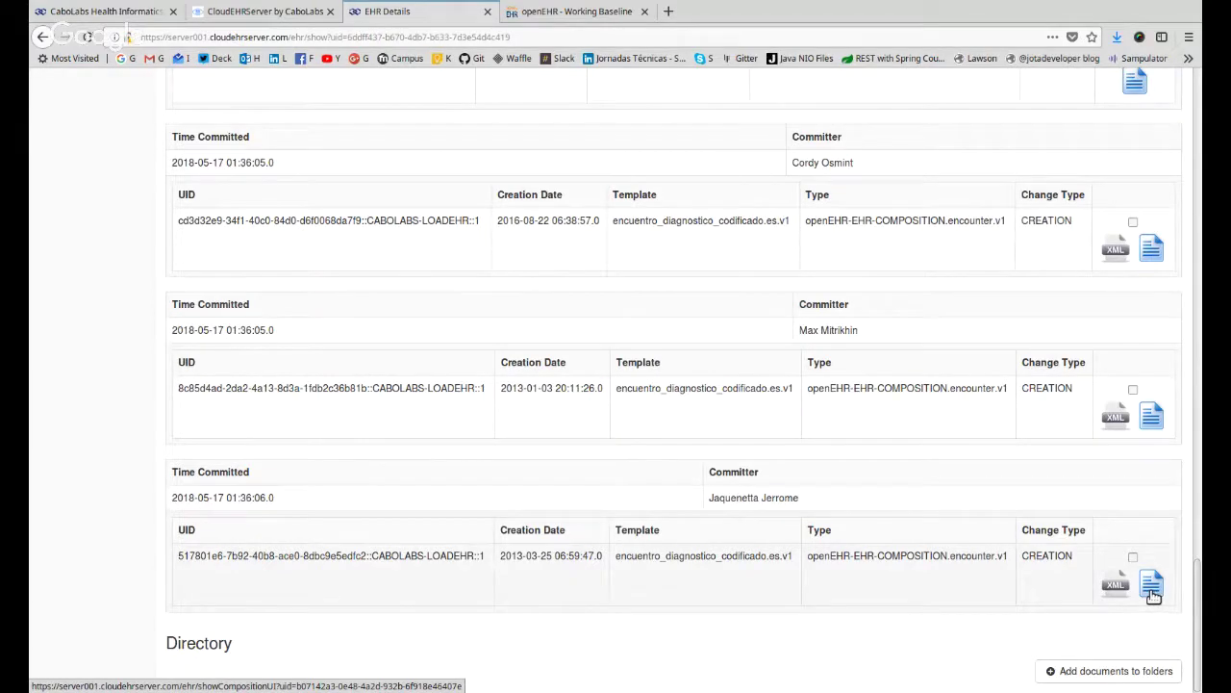
click(1151, 592)
click(972, 163)
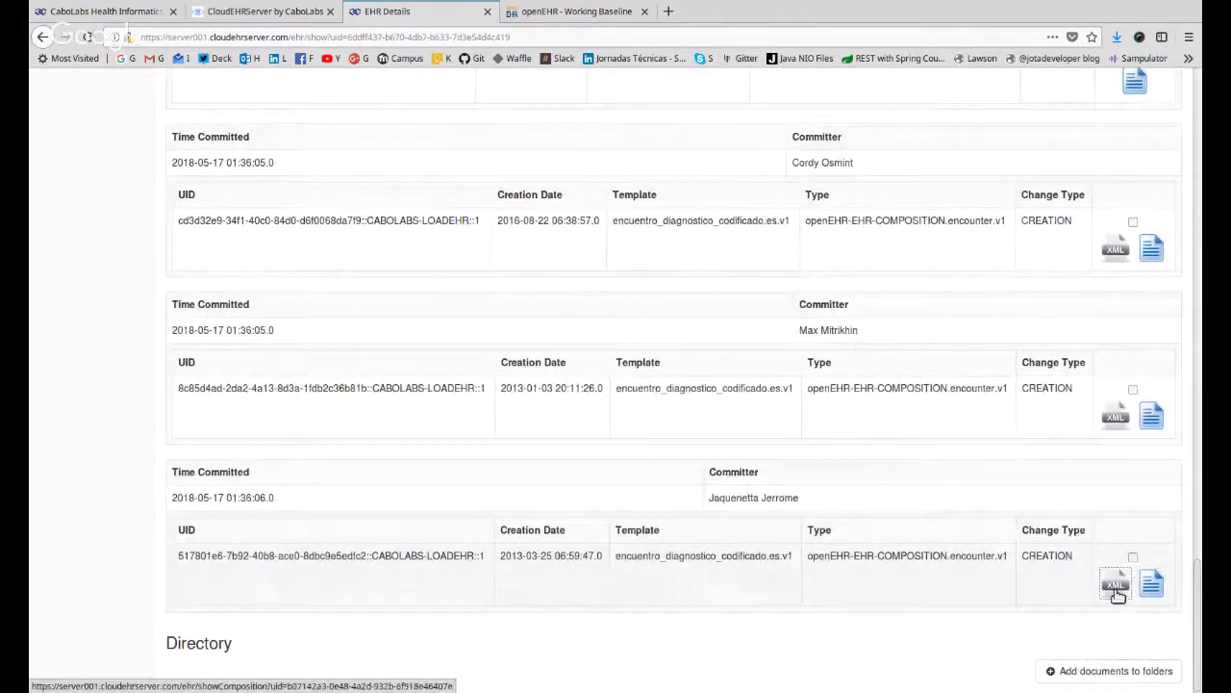
click(1116, 589)
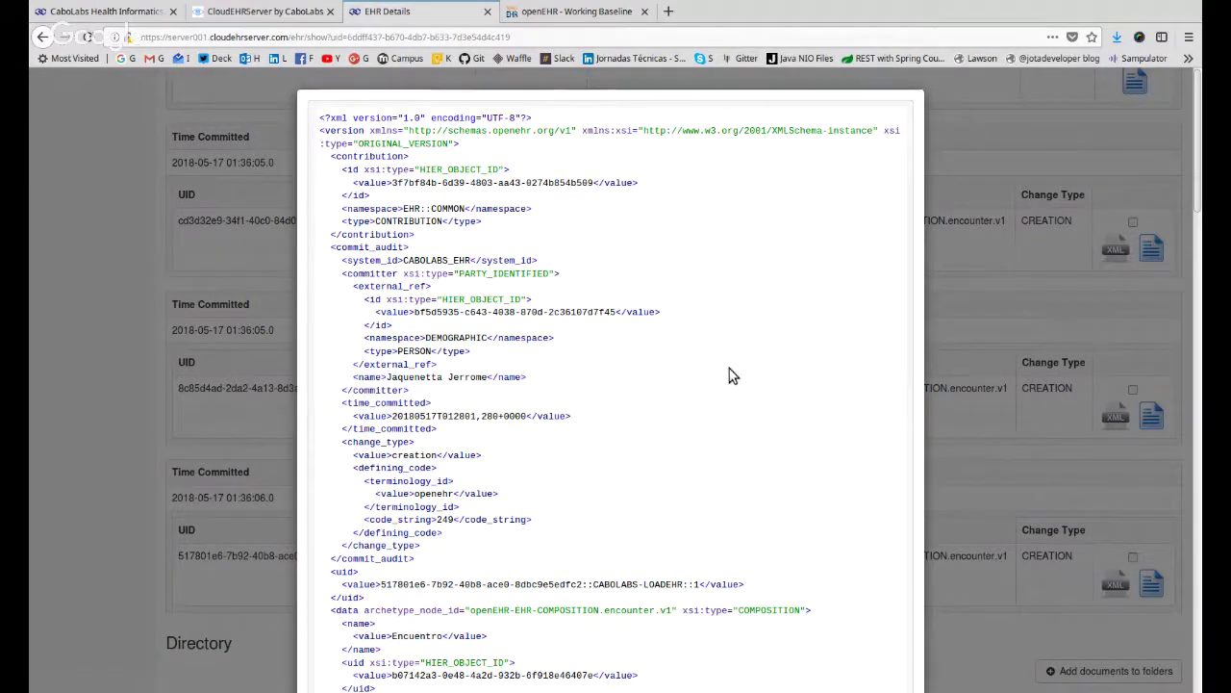
scroll(731, 375, down, 3)
scroll(727, 369, down, 8)
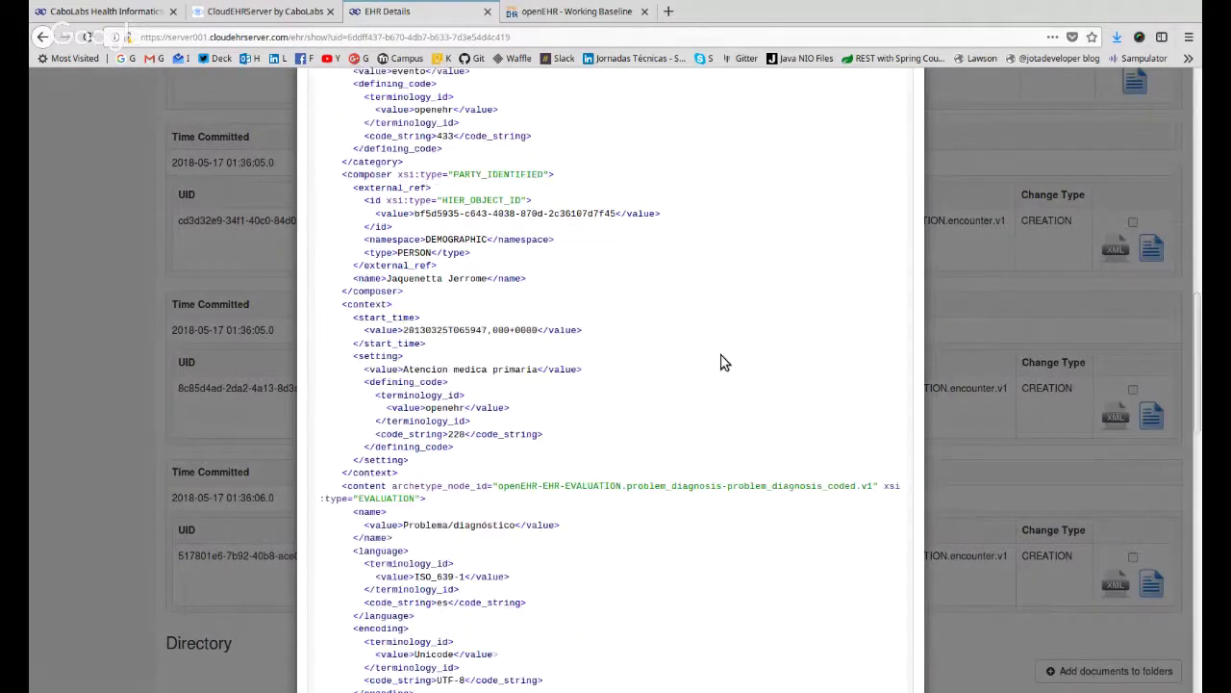
scroll(725, 363, down, 3)
drag(536, 115, 535, 543)
scroll(713, 456, down, 1)
scroll(713, 456, down, 2)
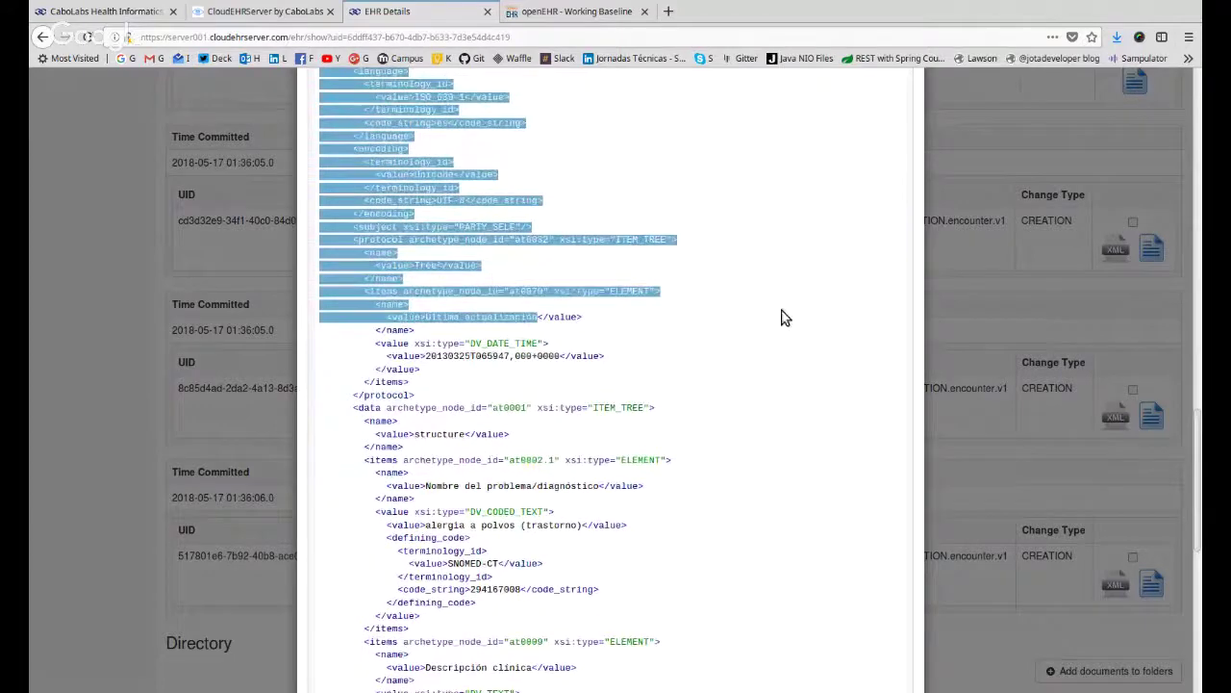
scroll(748, 313, down, 2)
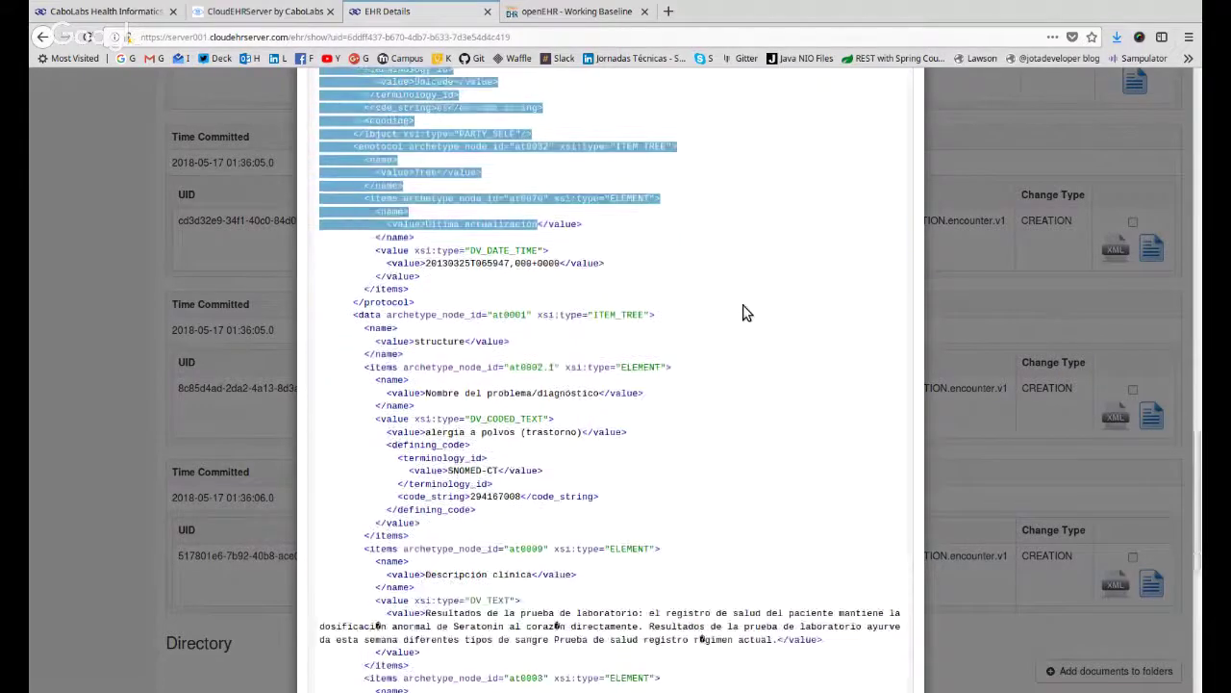
drag(470, 231, 507, 232)
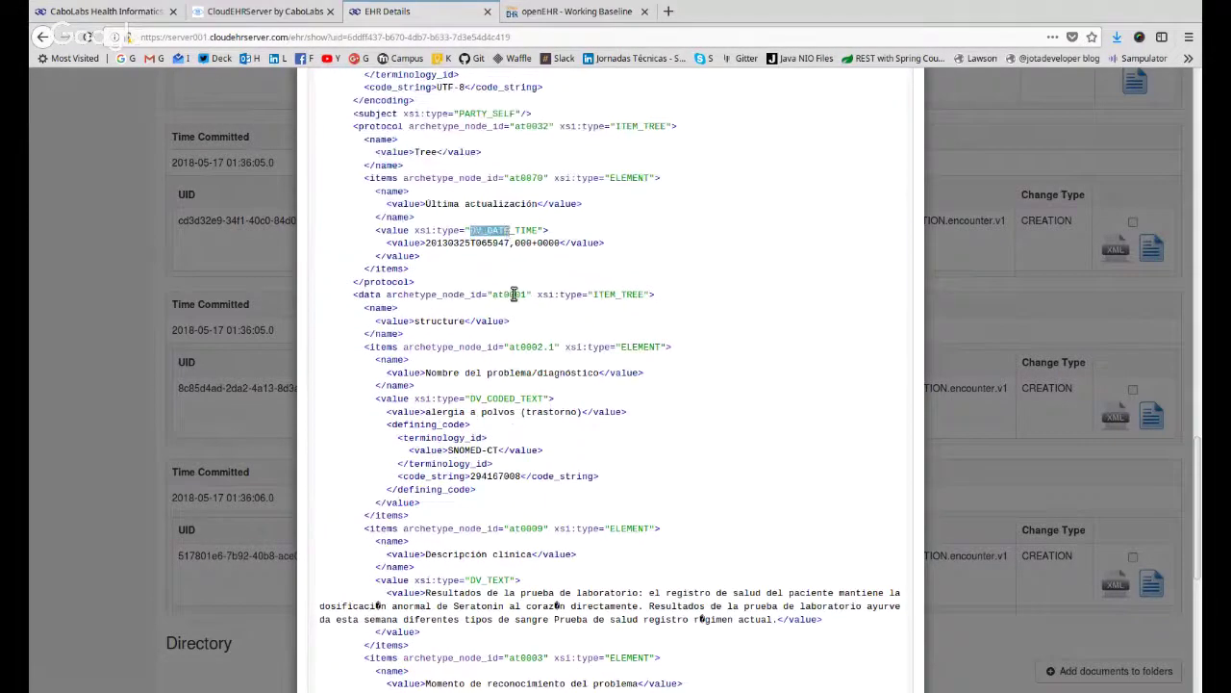
drag(606, 297, 654, 585)
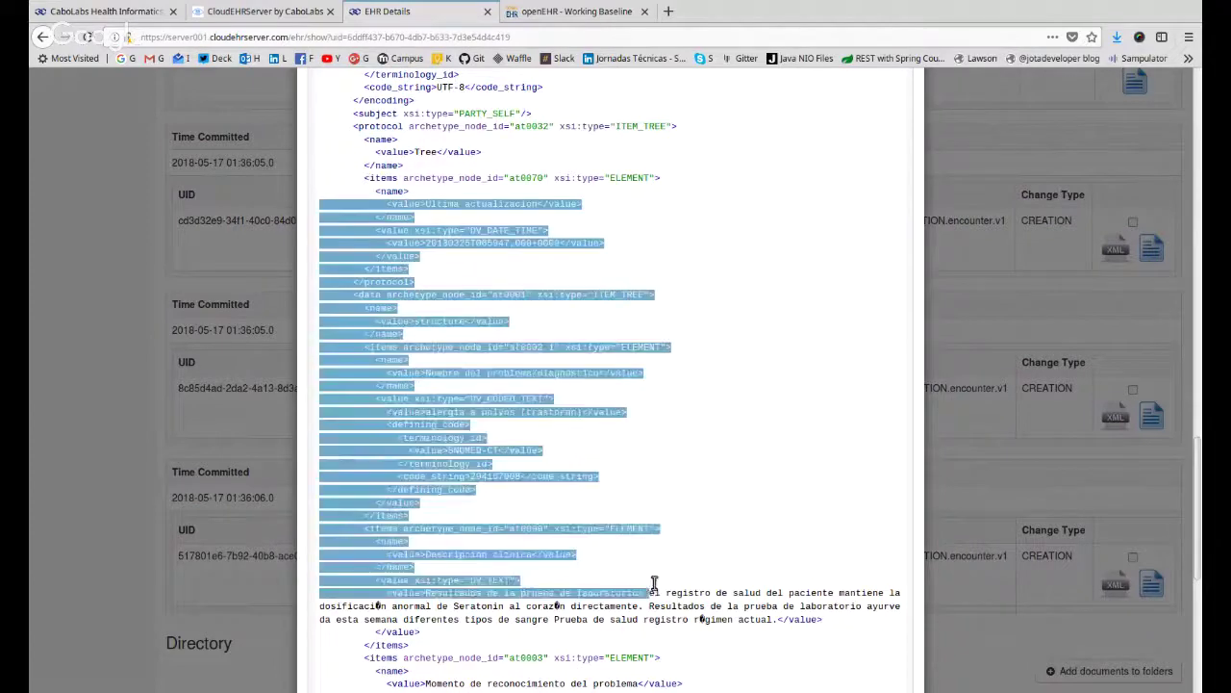
scroll(781, 427, down, 3)
click(780, 426)
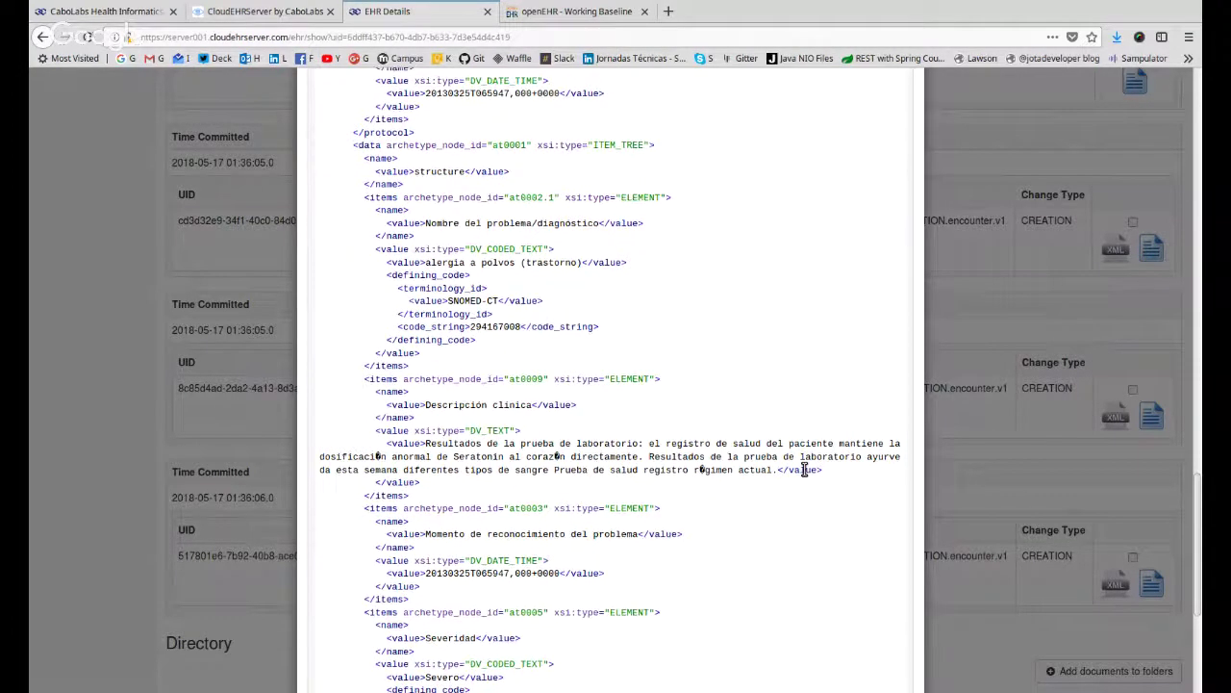
scroll(423, 400, up, 2)
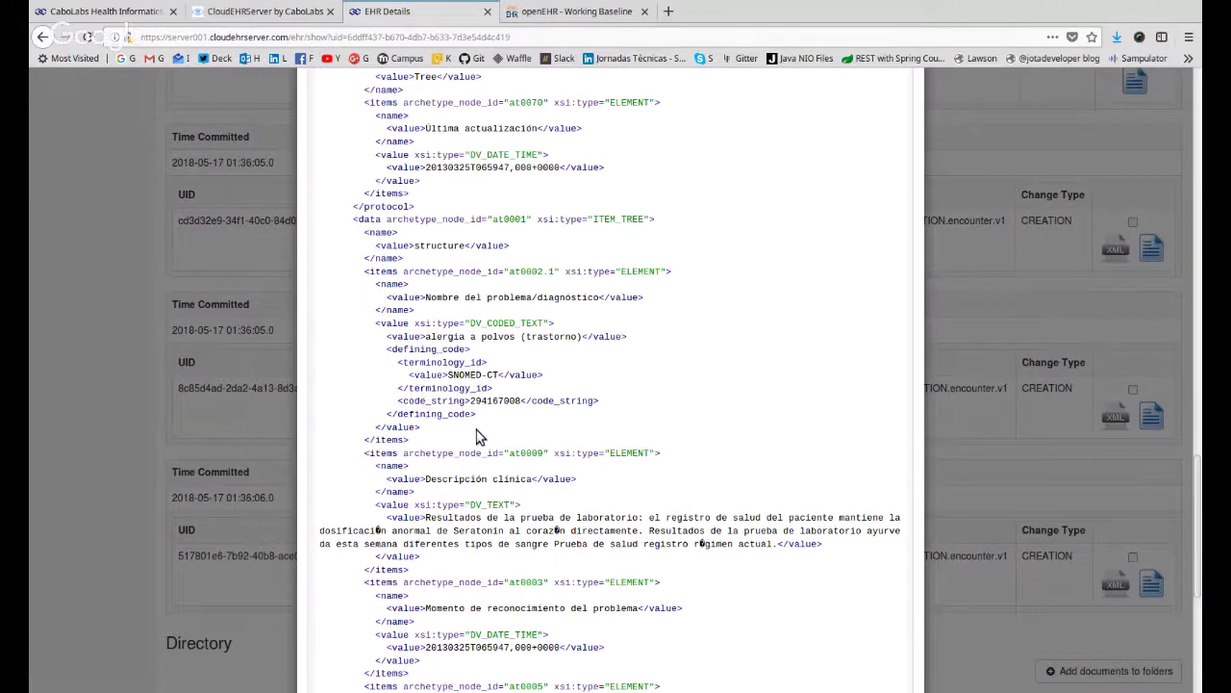
drag(476, 429, 362, 274)
click(477, 409)
drag(449, 374, 499, 375)
scroll(623, 387, down, 3)
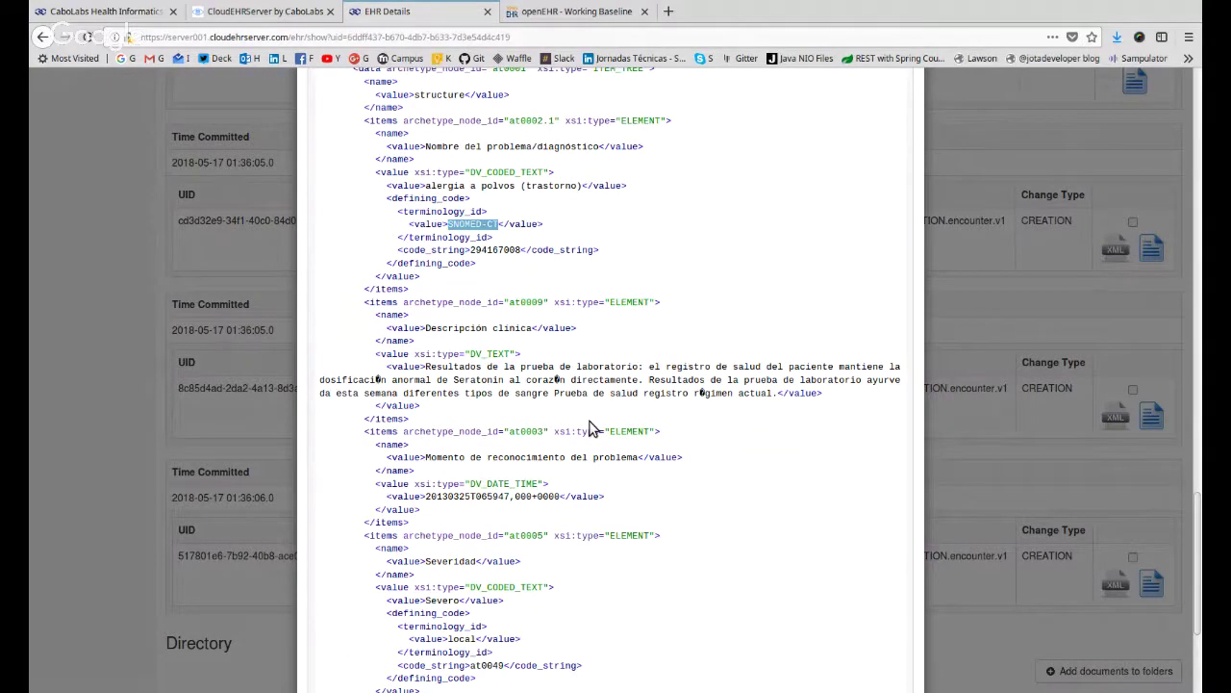
scroll(590, 427, up, 2)
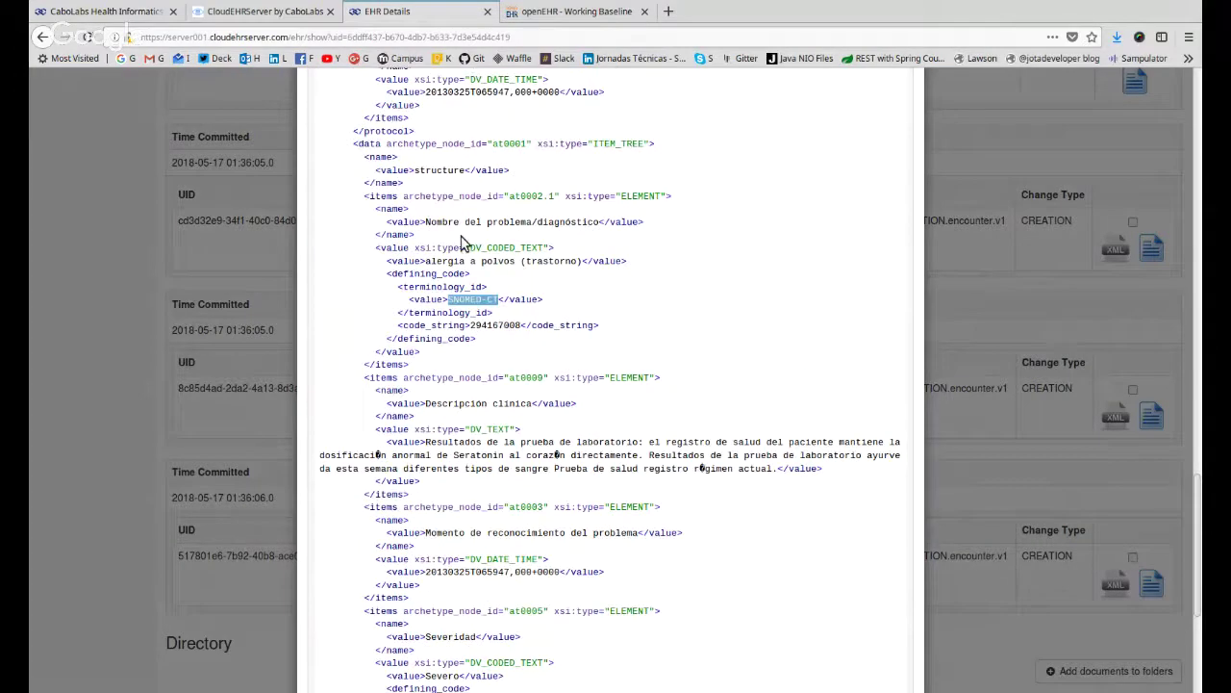
drag(471, 248, 544, 262)
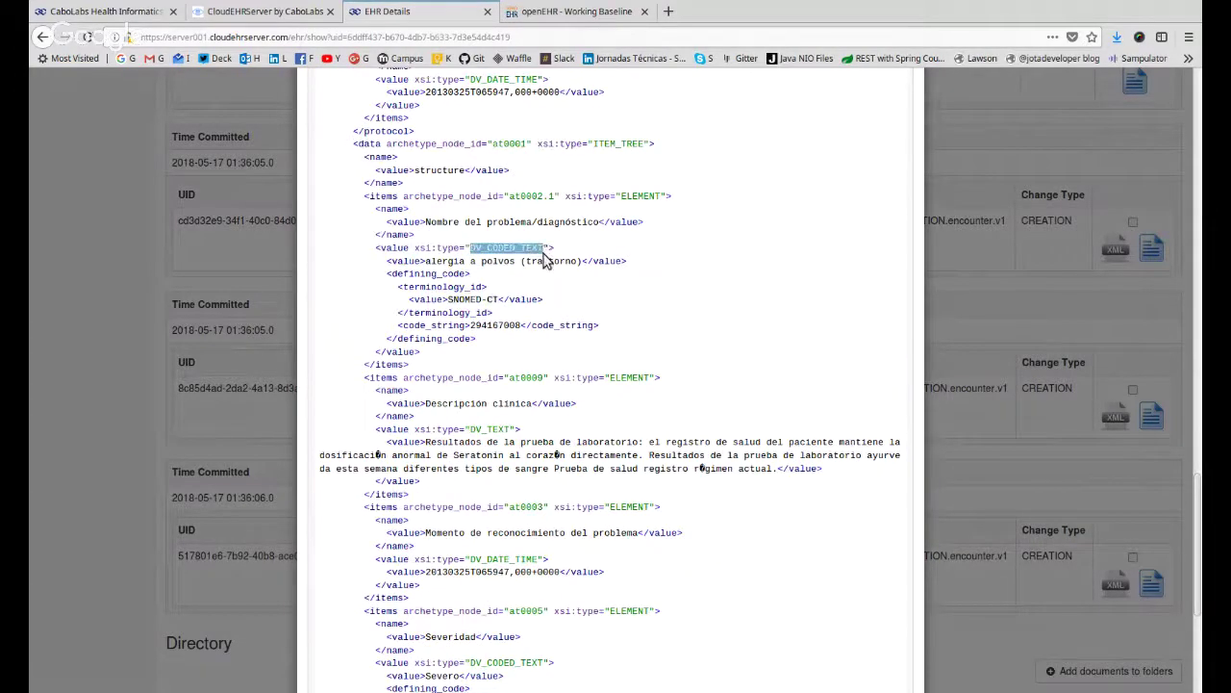
click(420, 286)
drag(420, 285, 526, 329)
drag(430, 287, 496, 317)
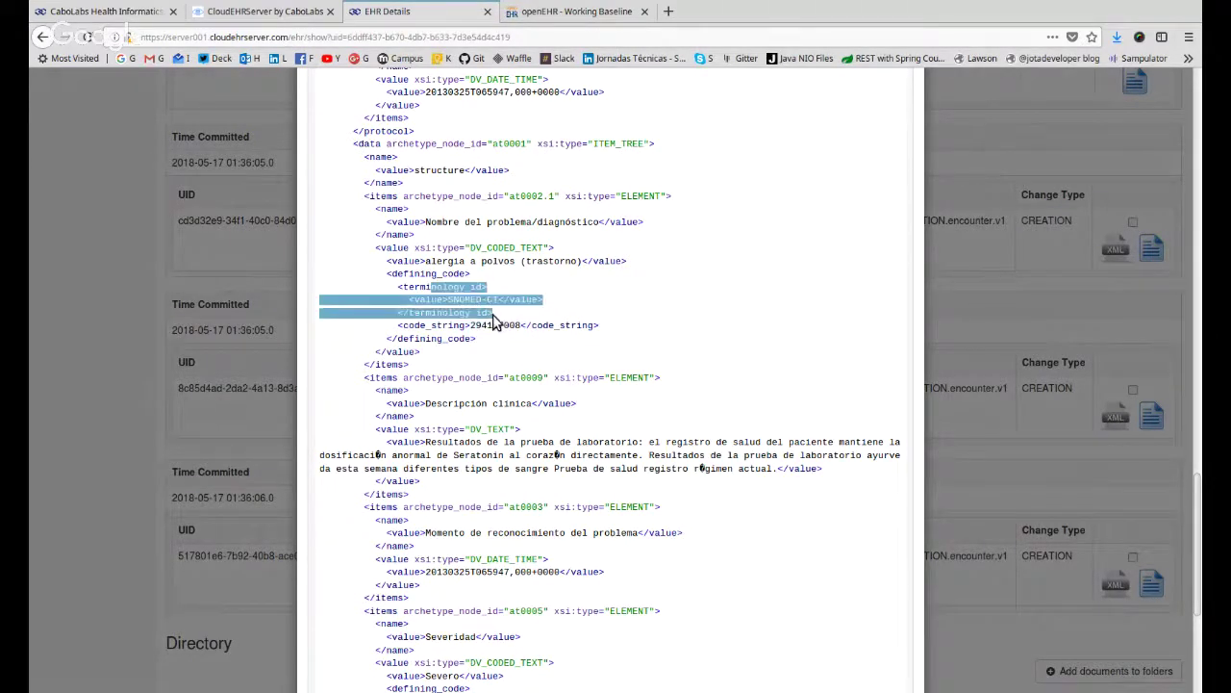
scroll(712, 326, down, 3)
scroll(495, 338, up, 4)
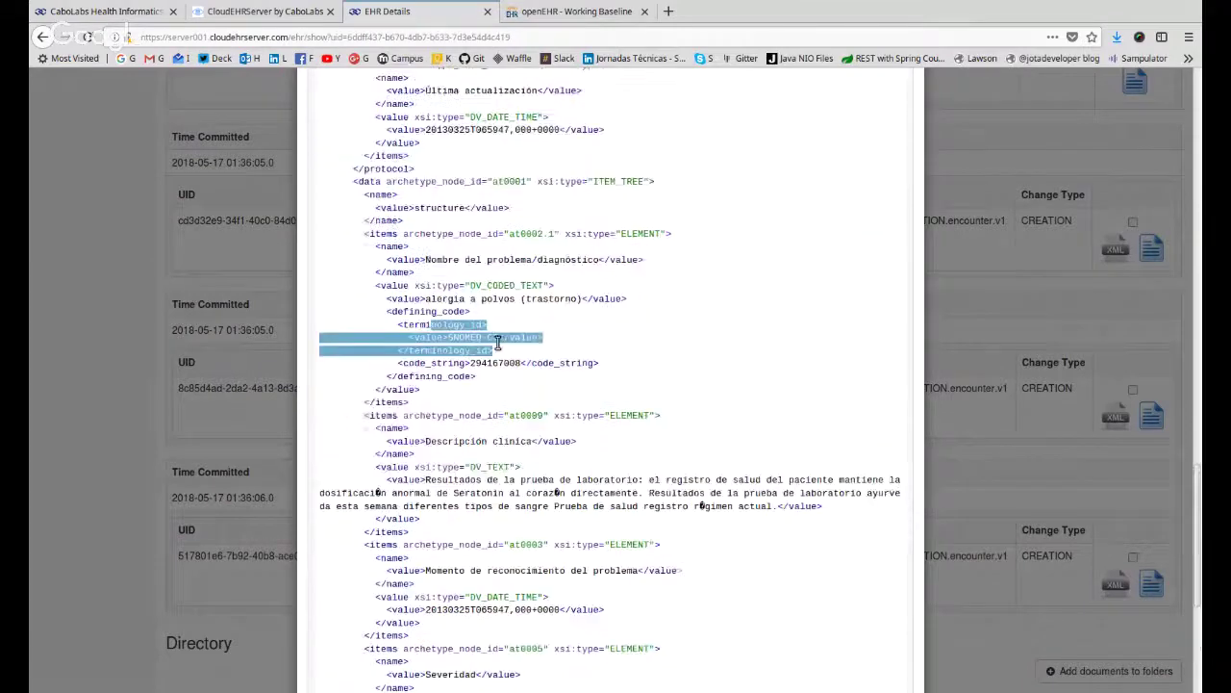
click(499, 355)
drag(495, 350, 389, 321)
scroll(626, 321, down, 2)
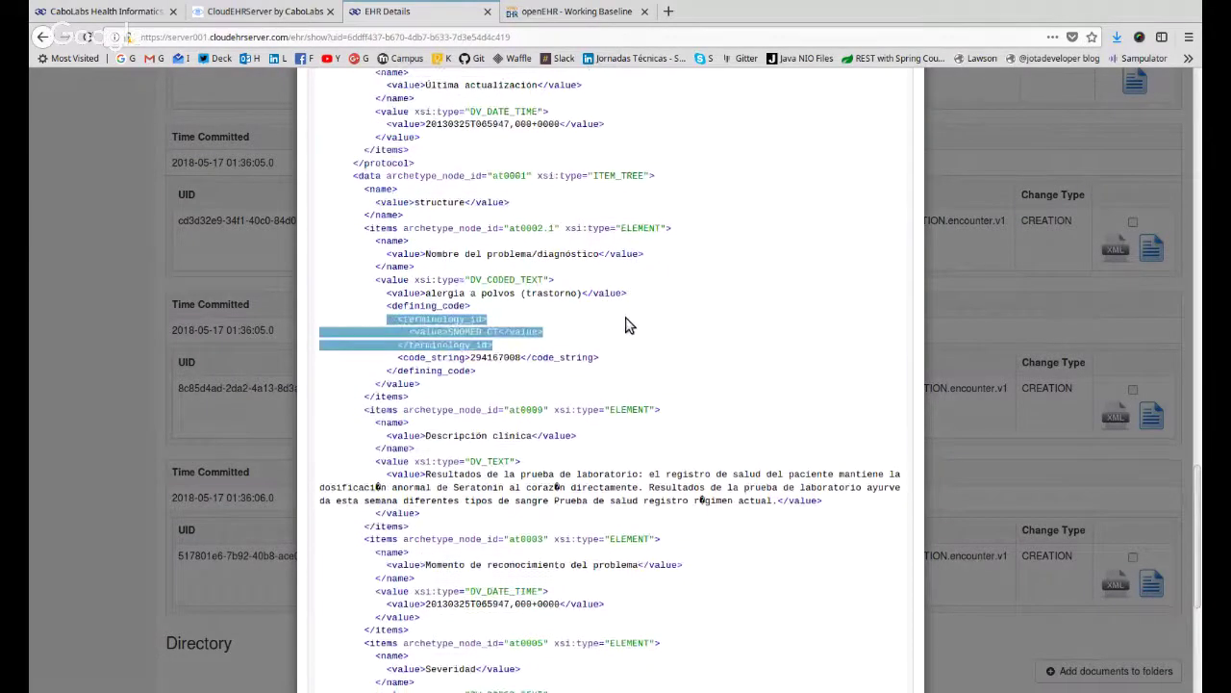
click(611, 323)
drag(567, 255, 558, 321)
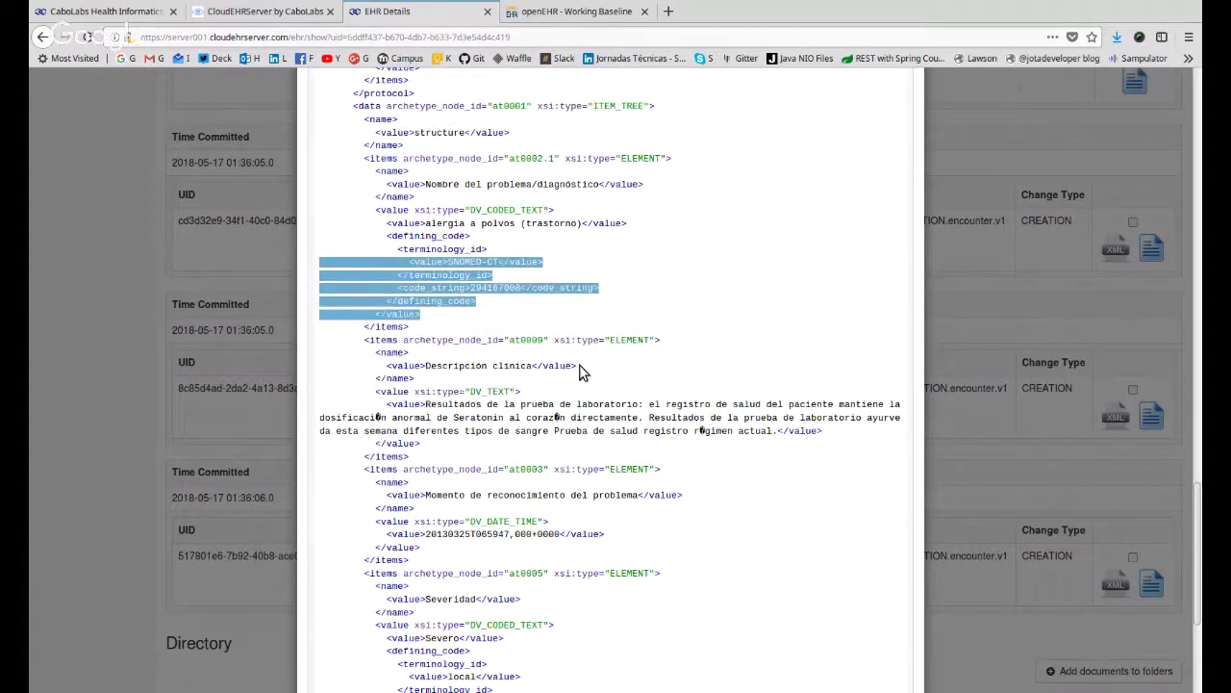
scroll(674, 204, down, 7)
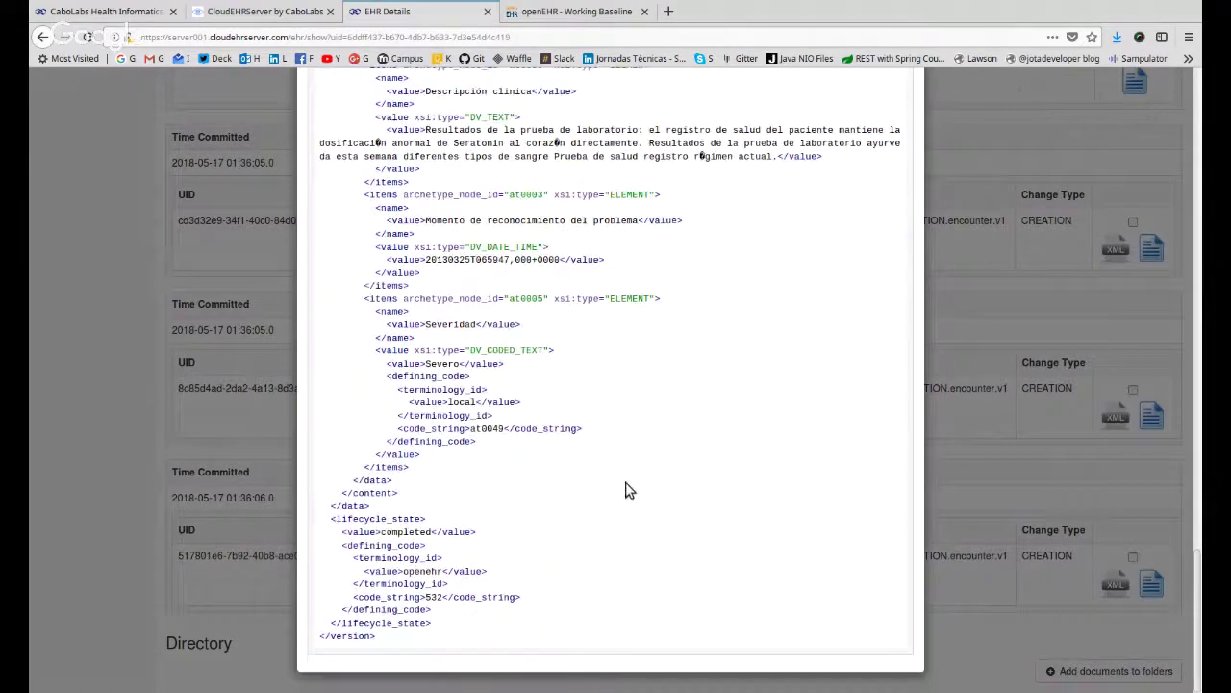
drag(625, 483, 662, 113)
click(704, 236)
scroll(553, 417, up, 4)
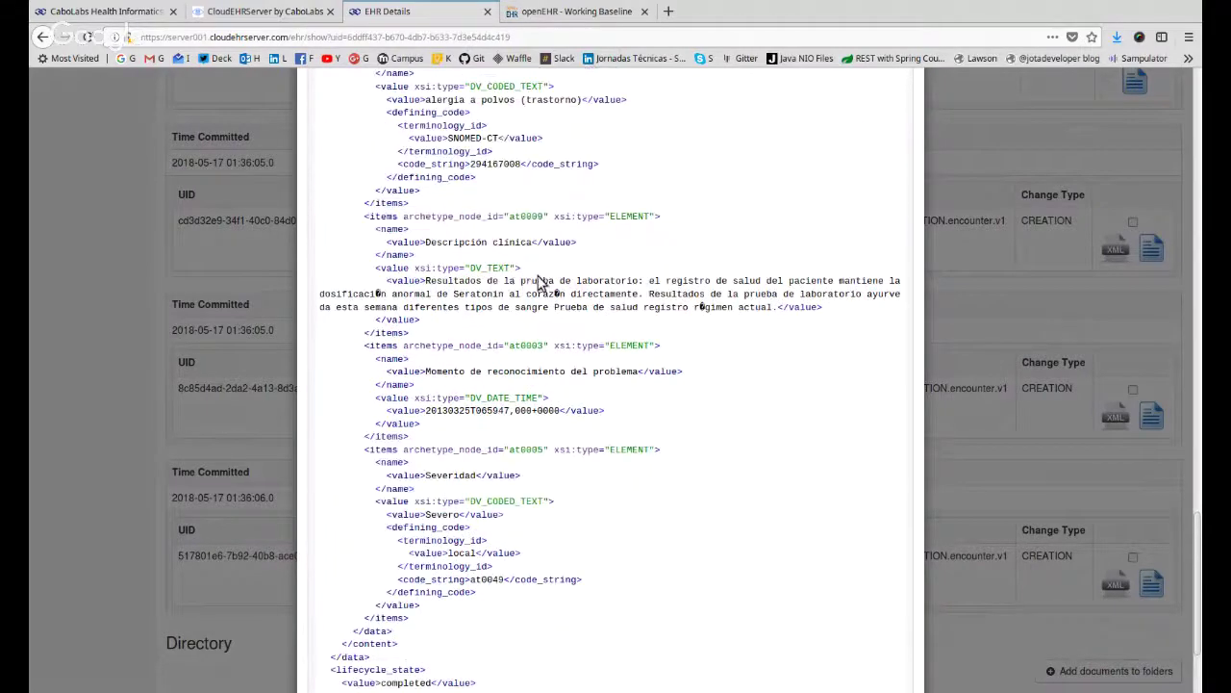
drag(321, 280, 777, 307)
scroll(863, 374, down, 4)
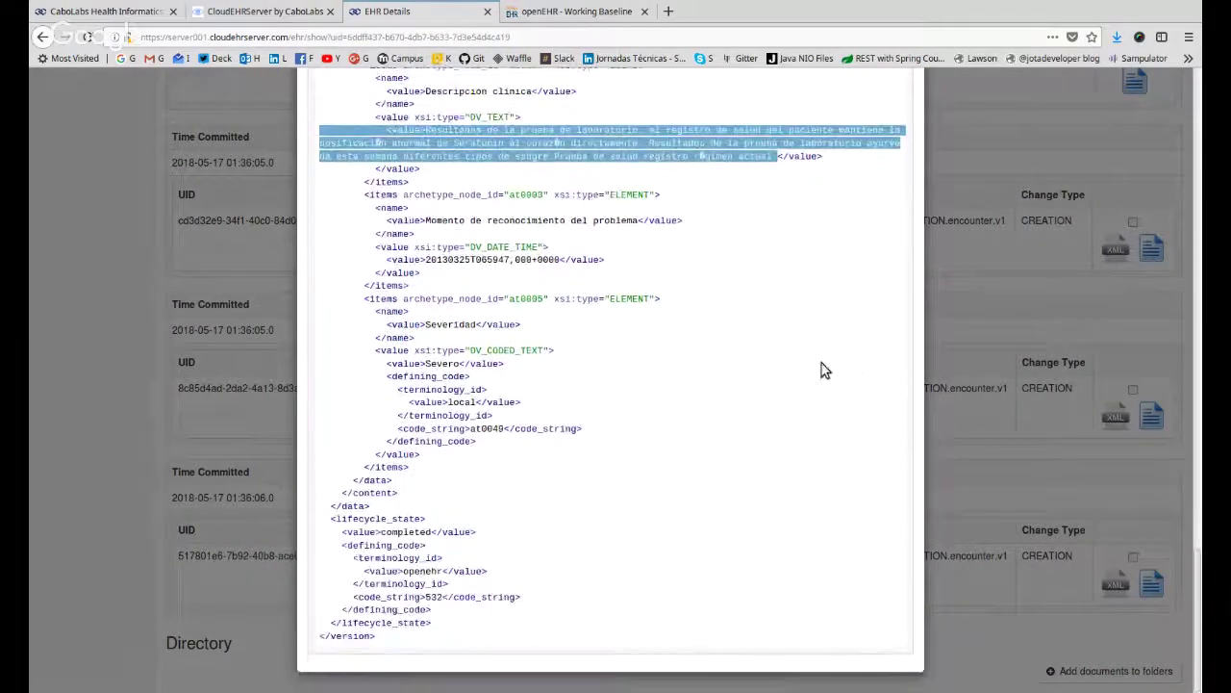
click(1037, 432)
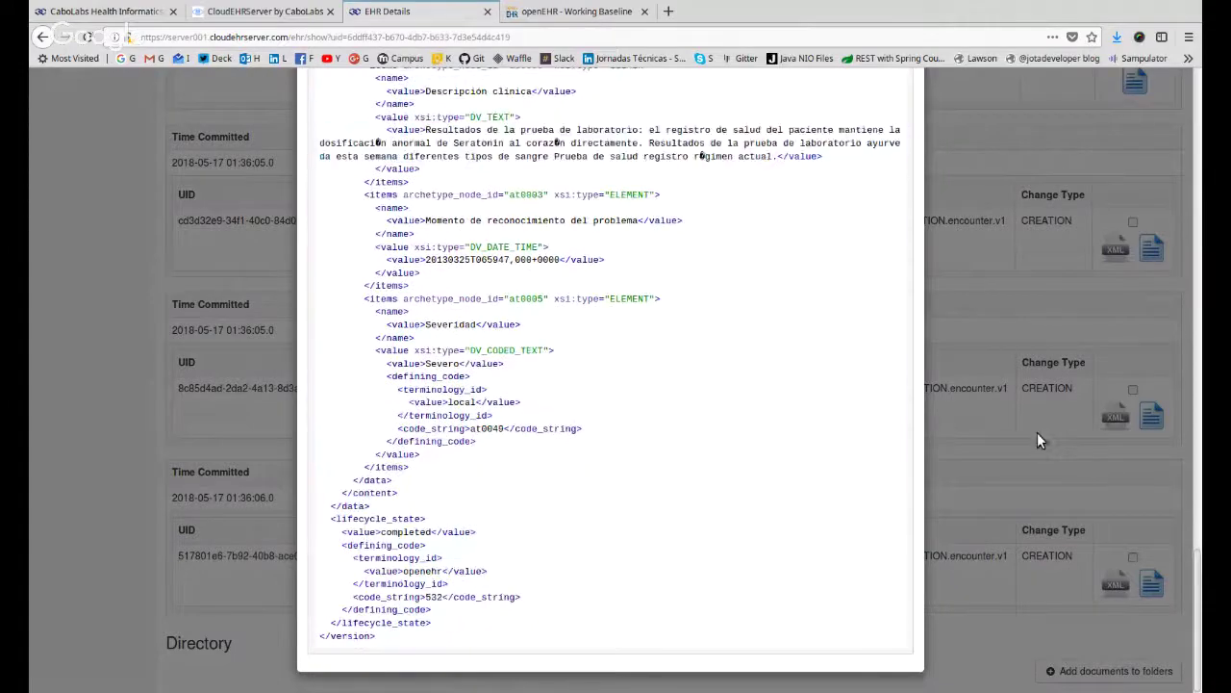
scroll(1027, 435, down, 10)
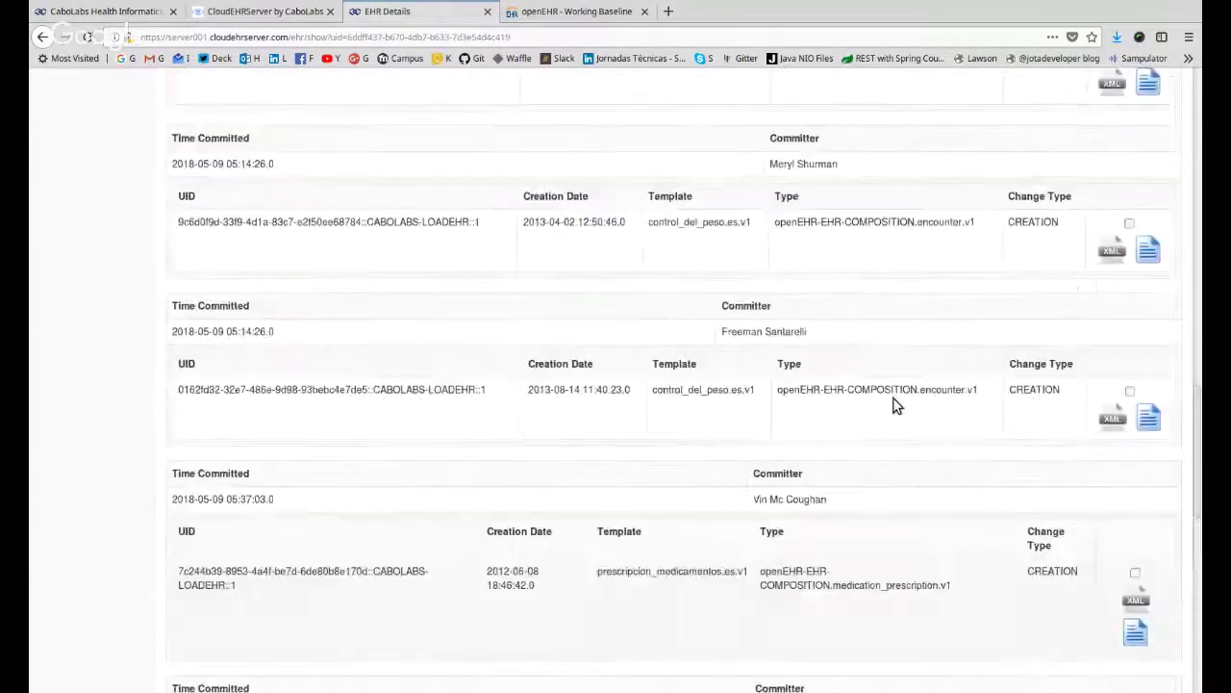
Go to Health Records and start a new EHR.
scroll(892, 405, up, 15)
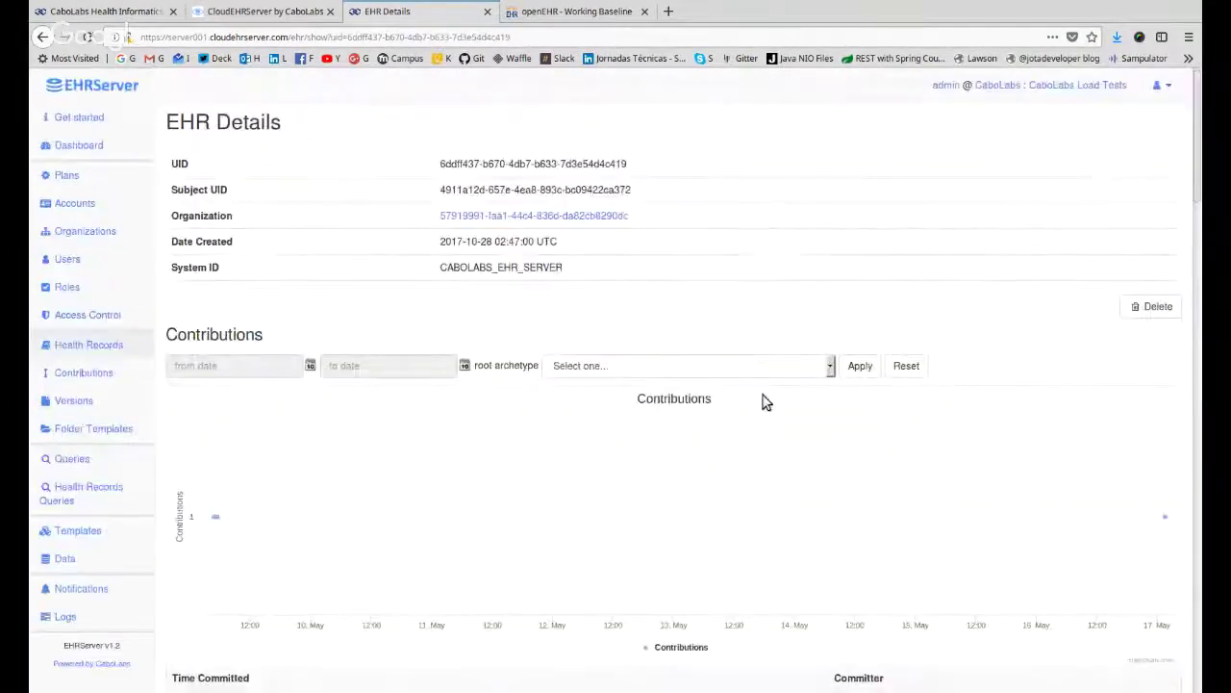
click(44, 349)
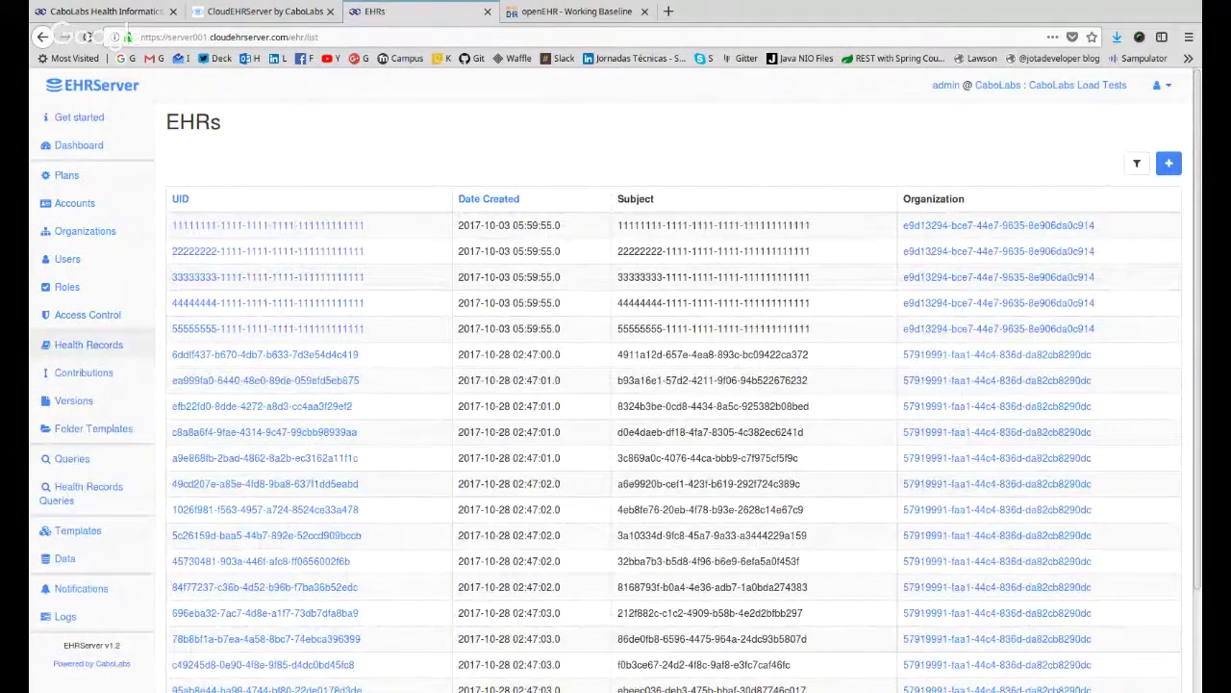
click(1167, 163)
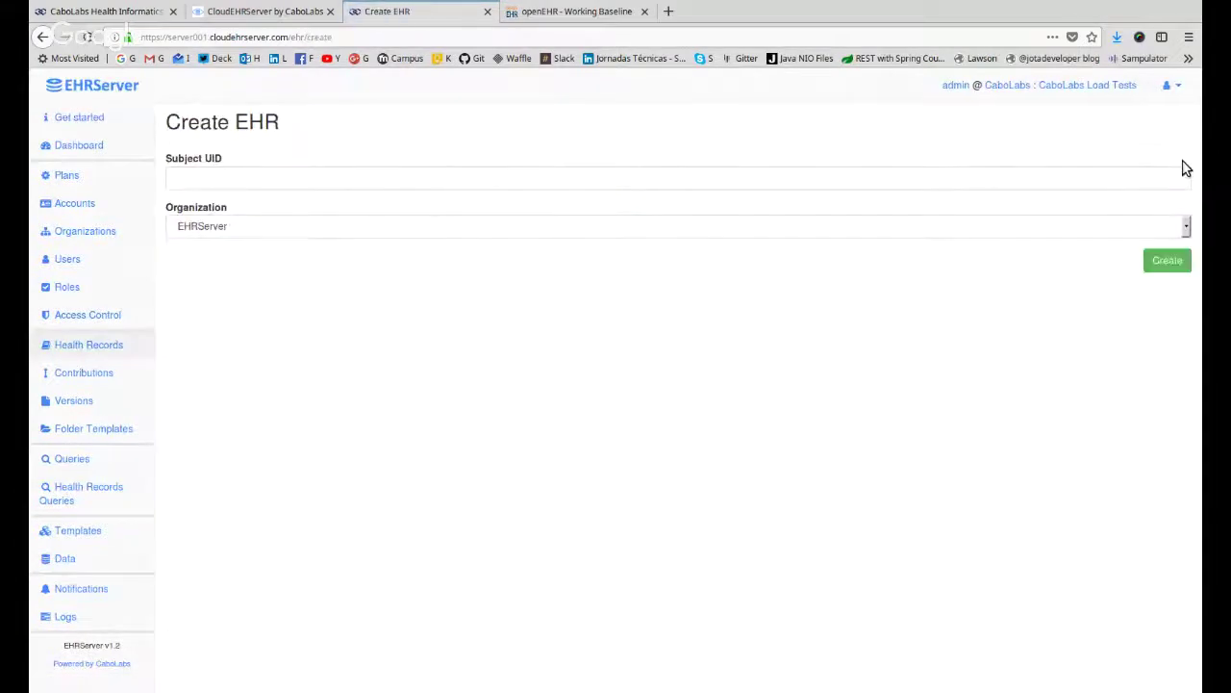
click(258, 172)
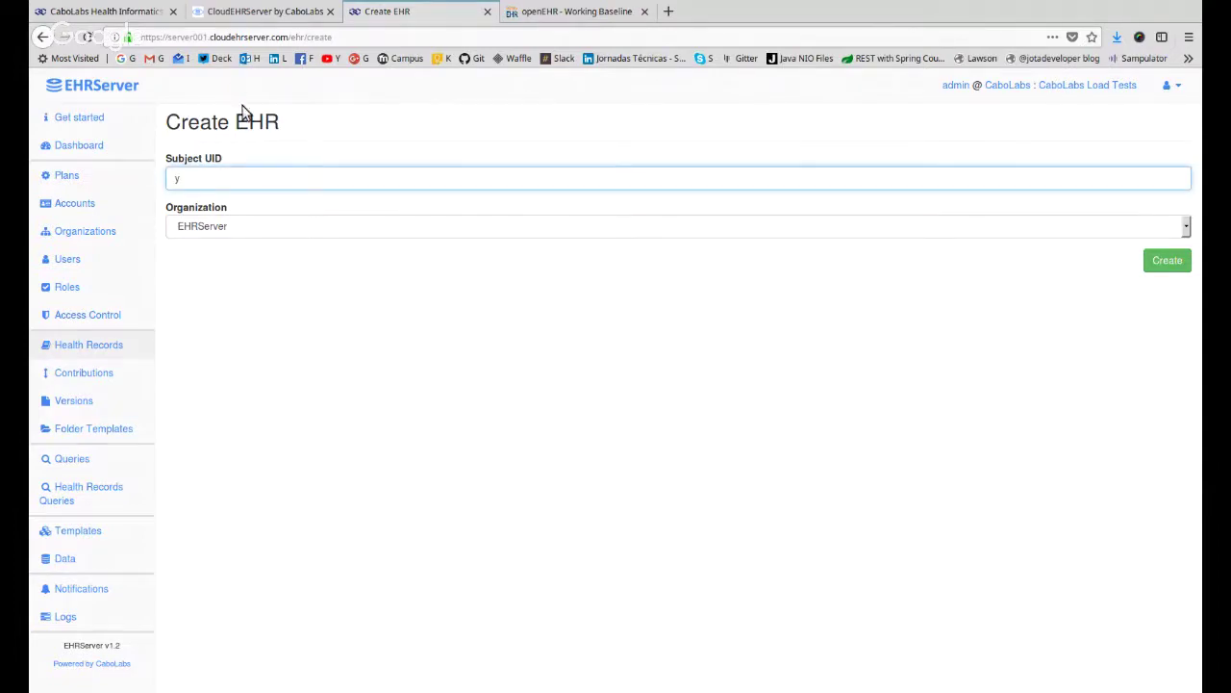
text(y5464564565)
text(456456456456456)
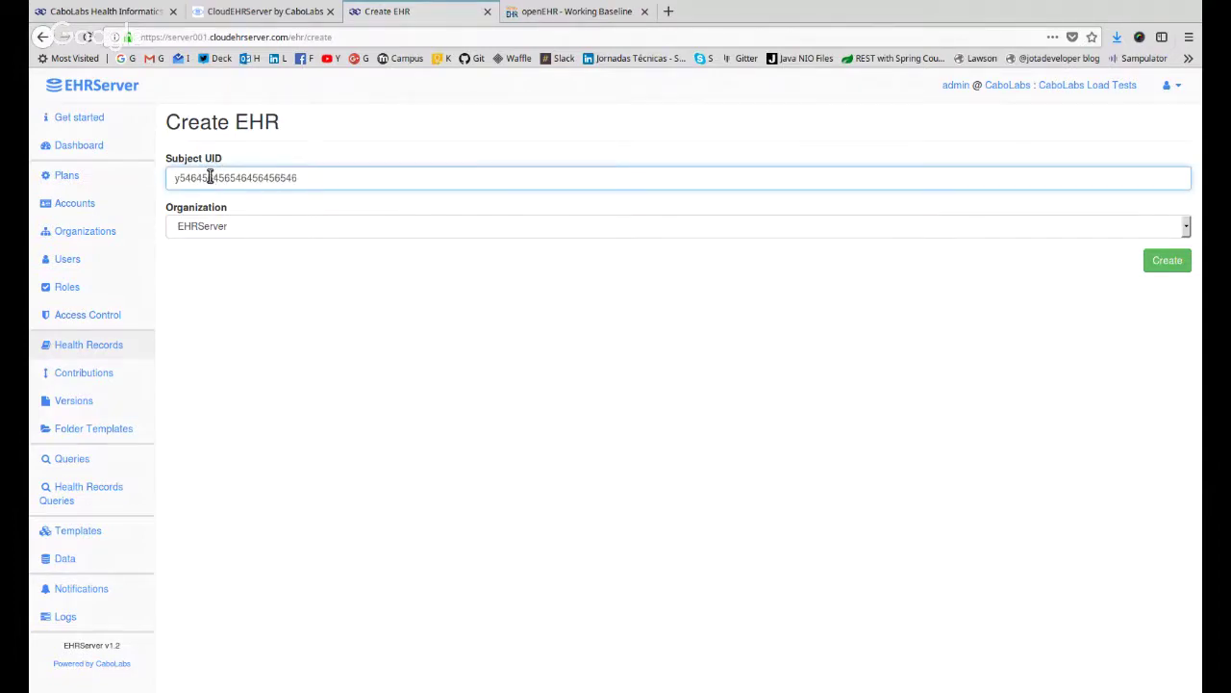
key(ctrl+a)
text(4564564564)
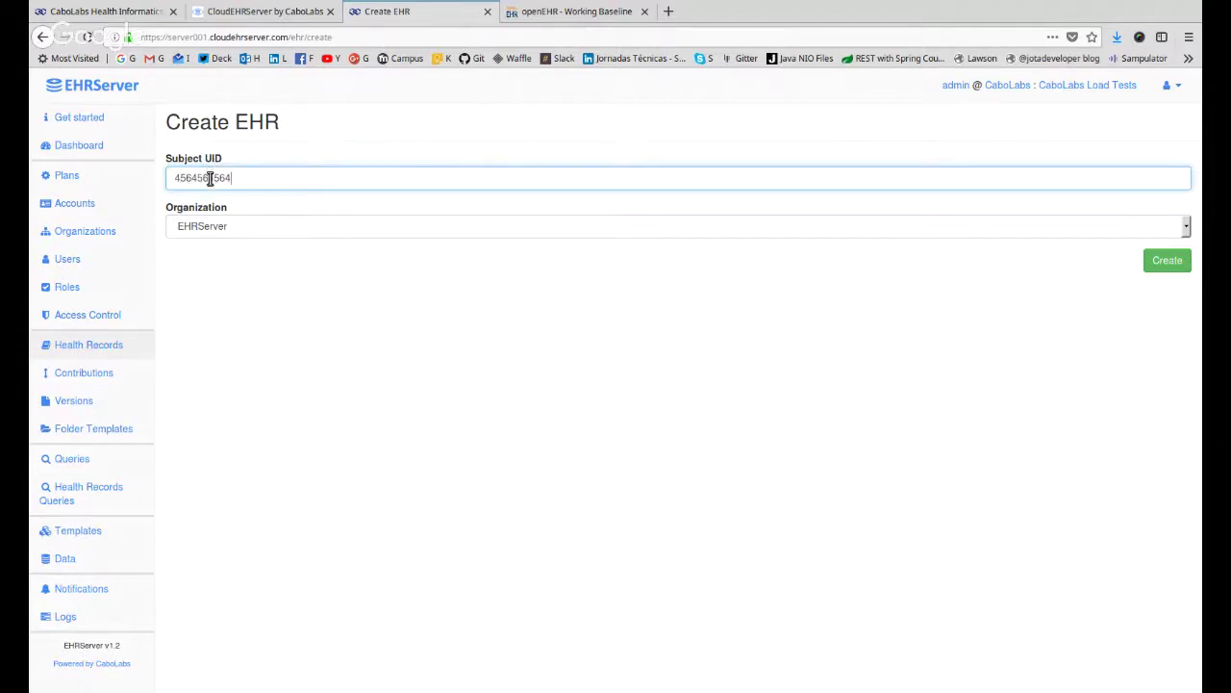
text(564564564564565645645645656564456)
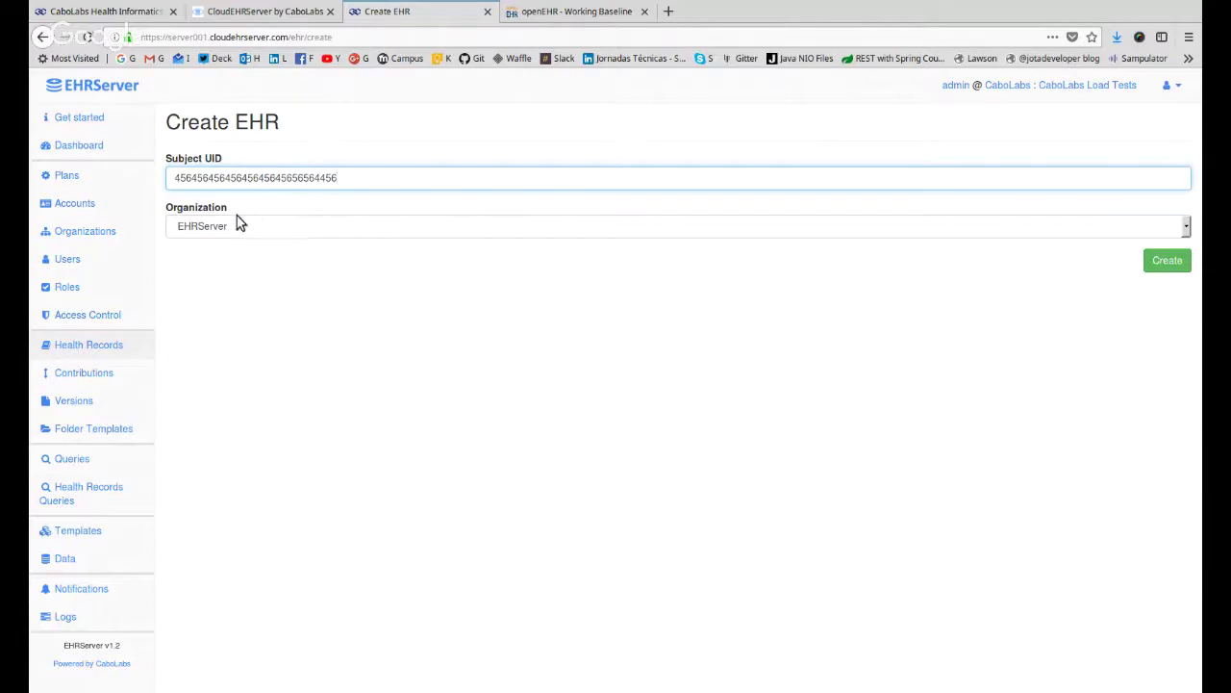
key(Tab)
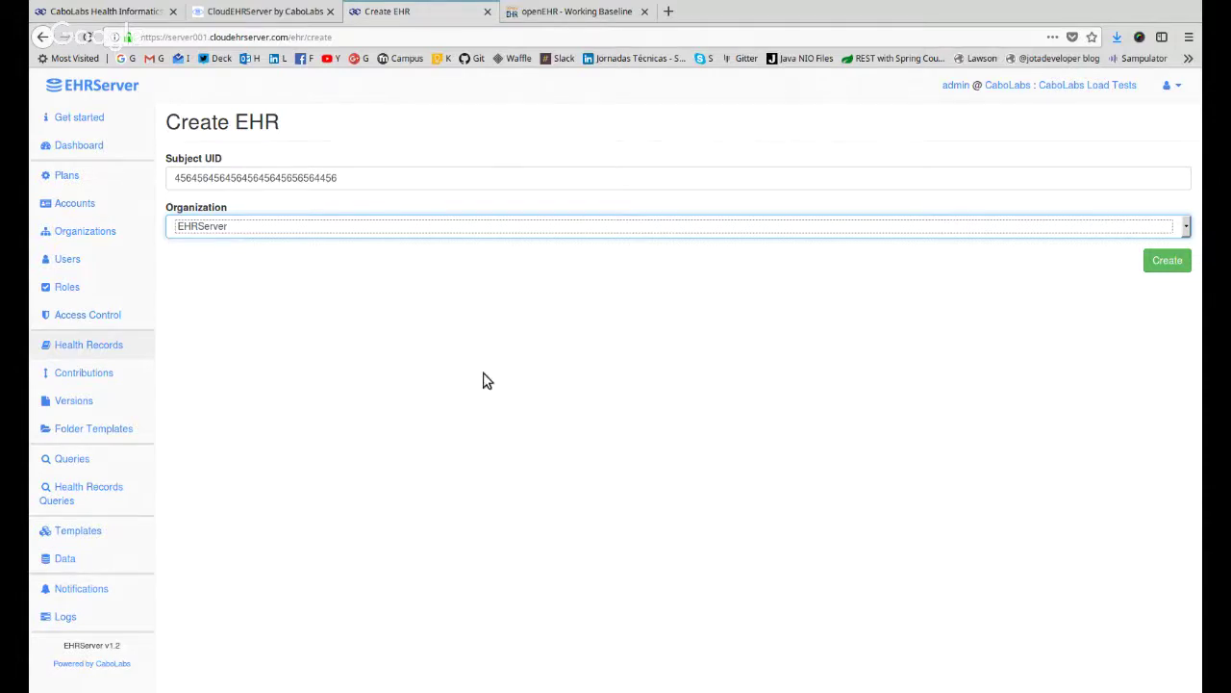
click(139, 369)
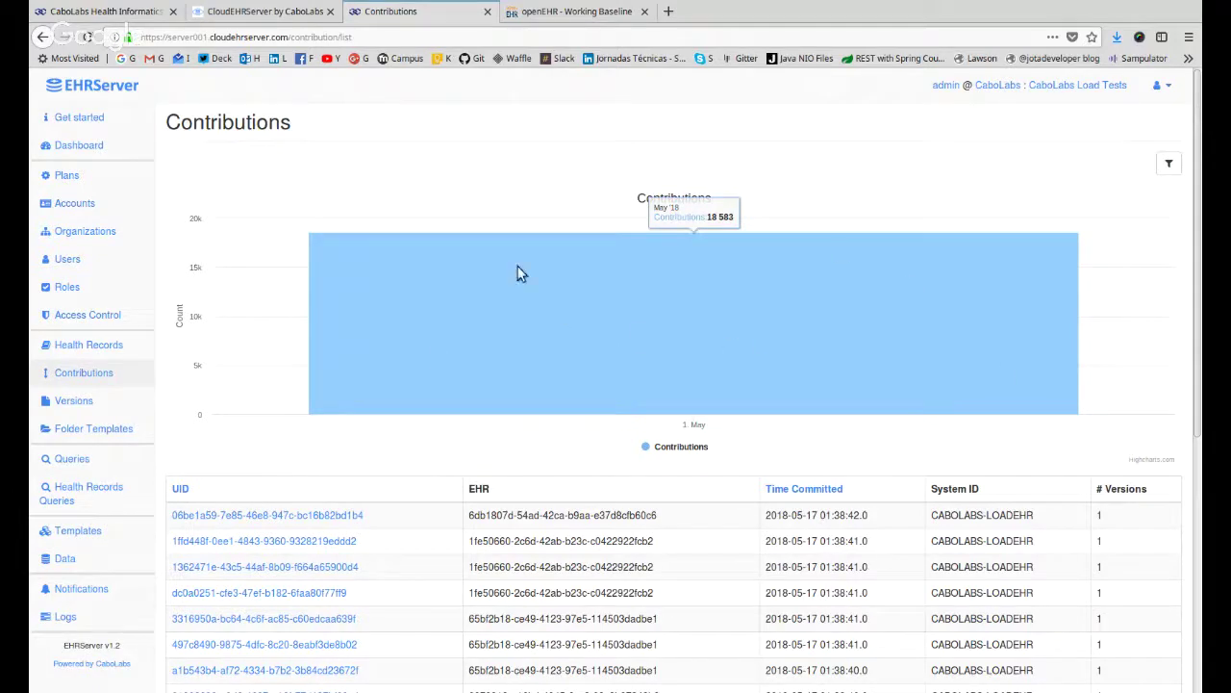
scroll(805, 309, down, 1)
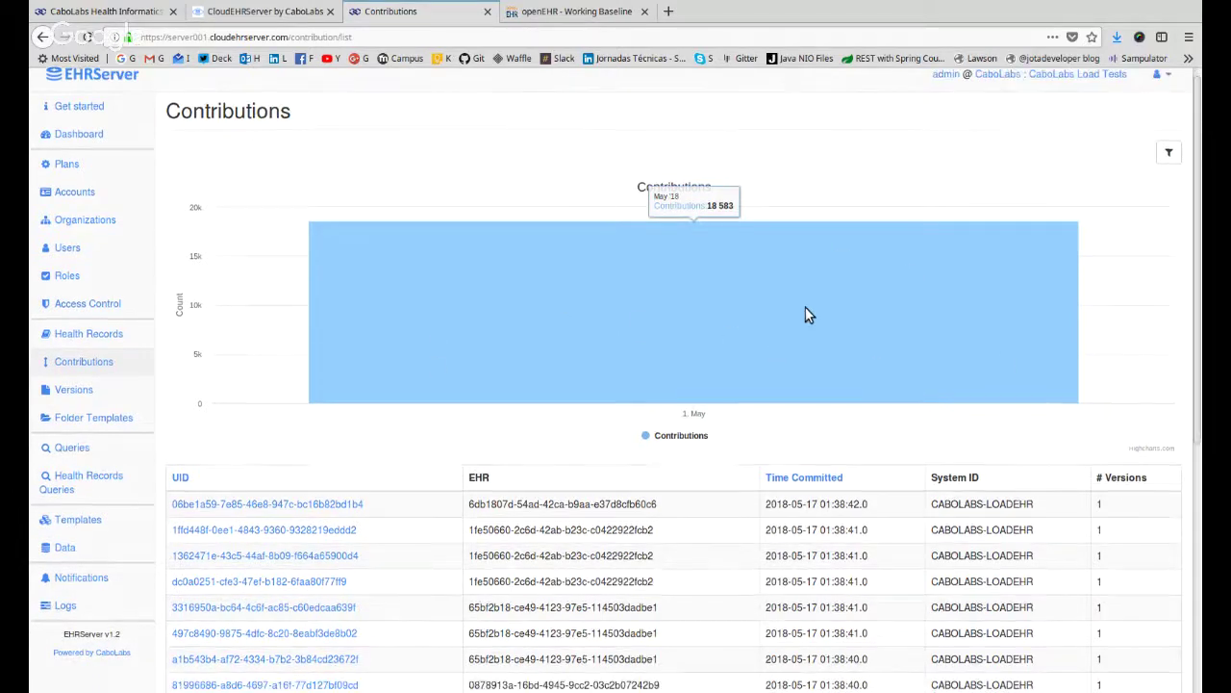
scroll(847, 288, down, 1)
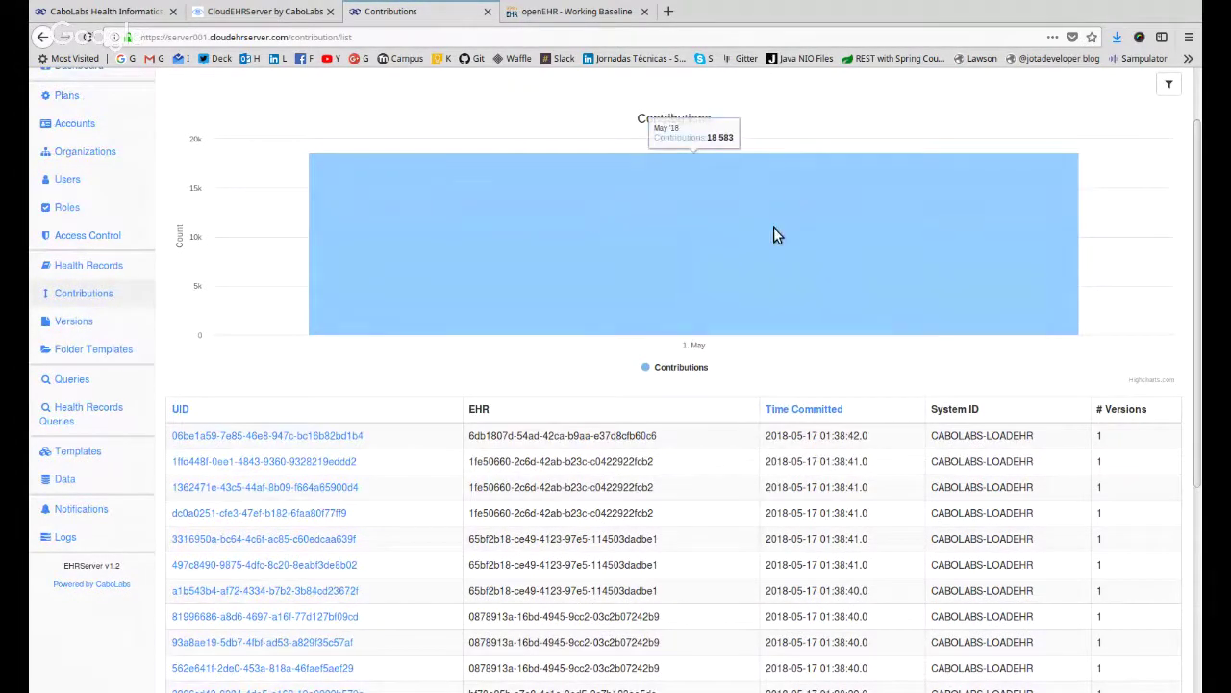
scroll(774, 228, down, 2)
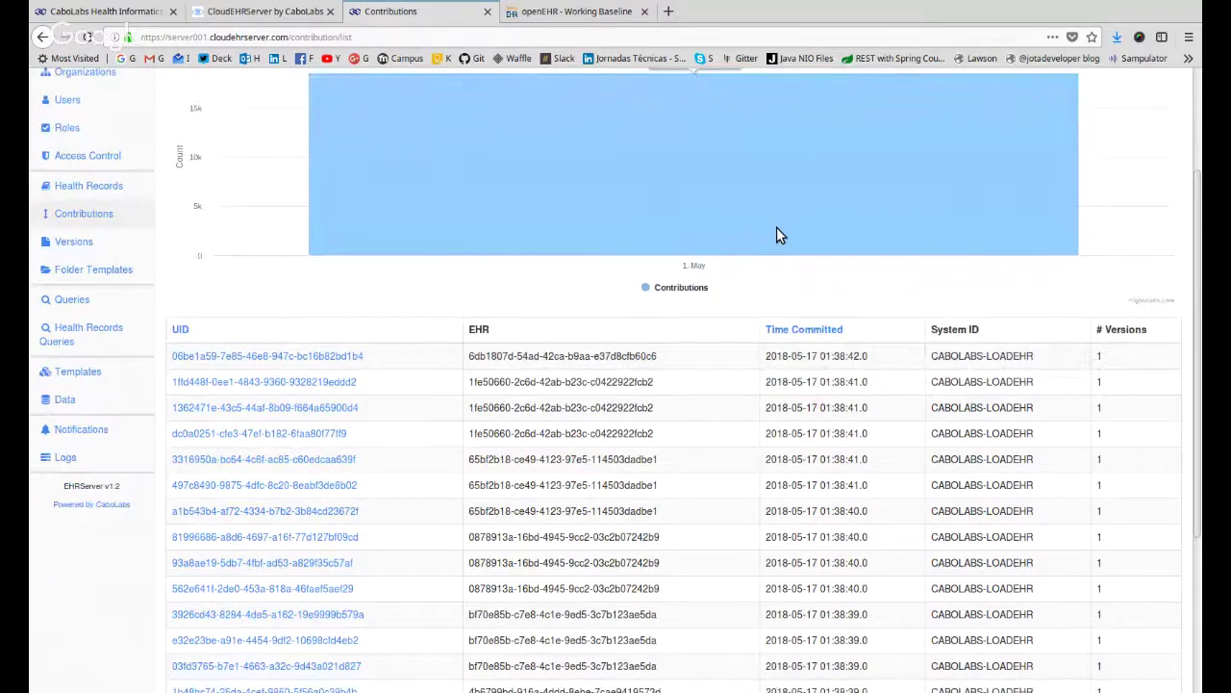
scroll(949, 371, up, 4)
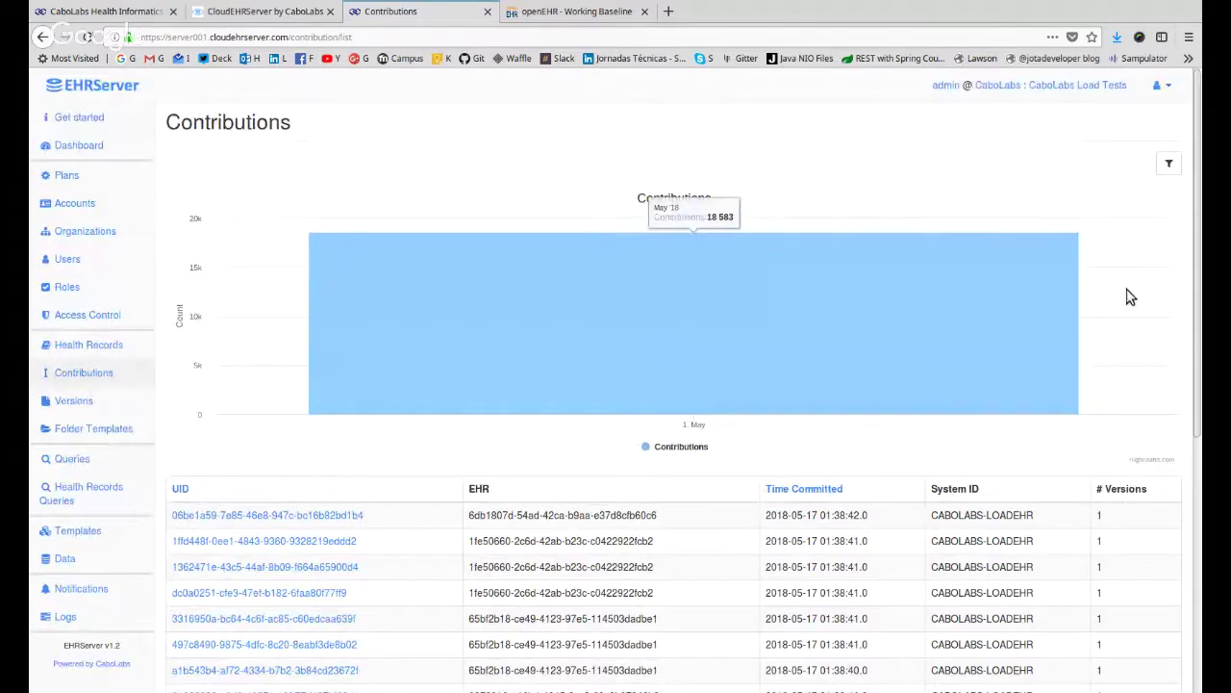
scroll(1106, 374, down, 6)
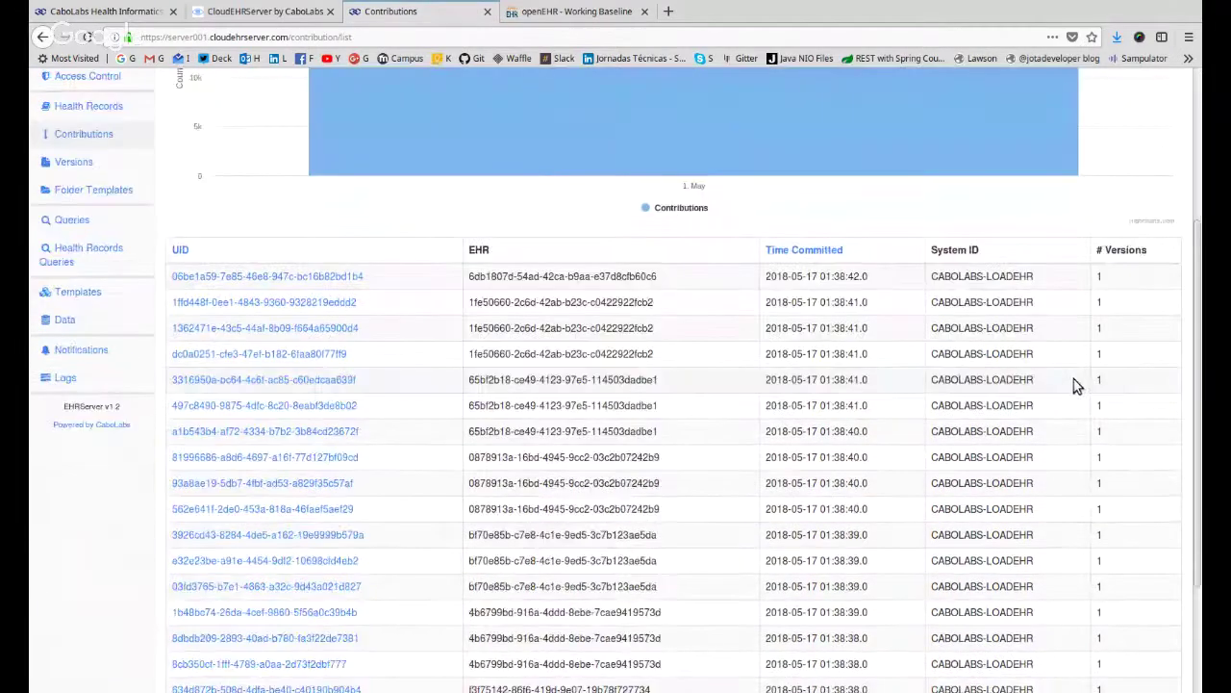
scroll(1076, 385, down, 3)
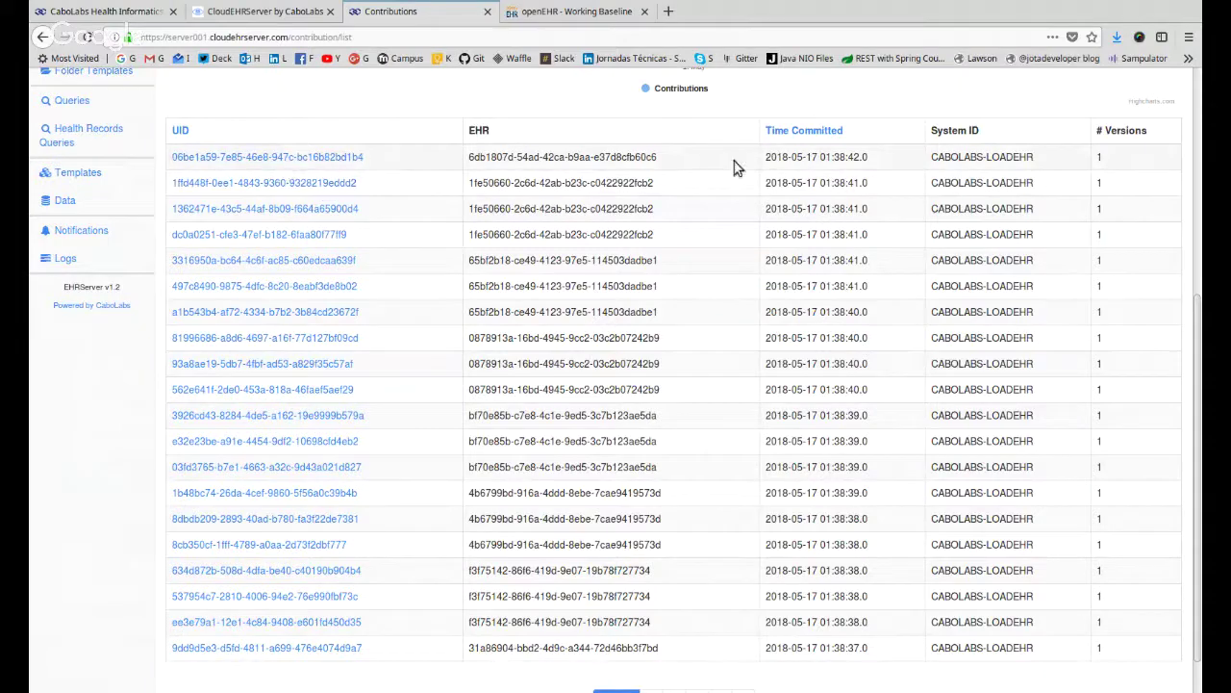
drag(1097, 156, 1125, 660)
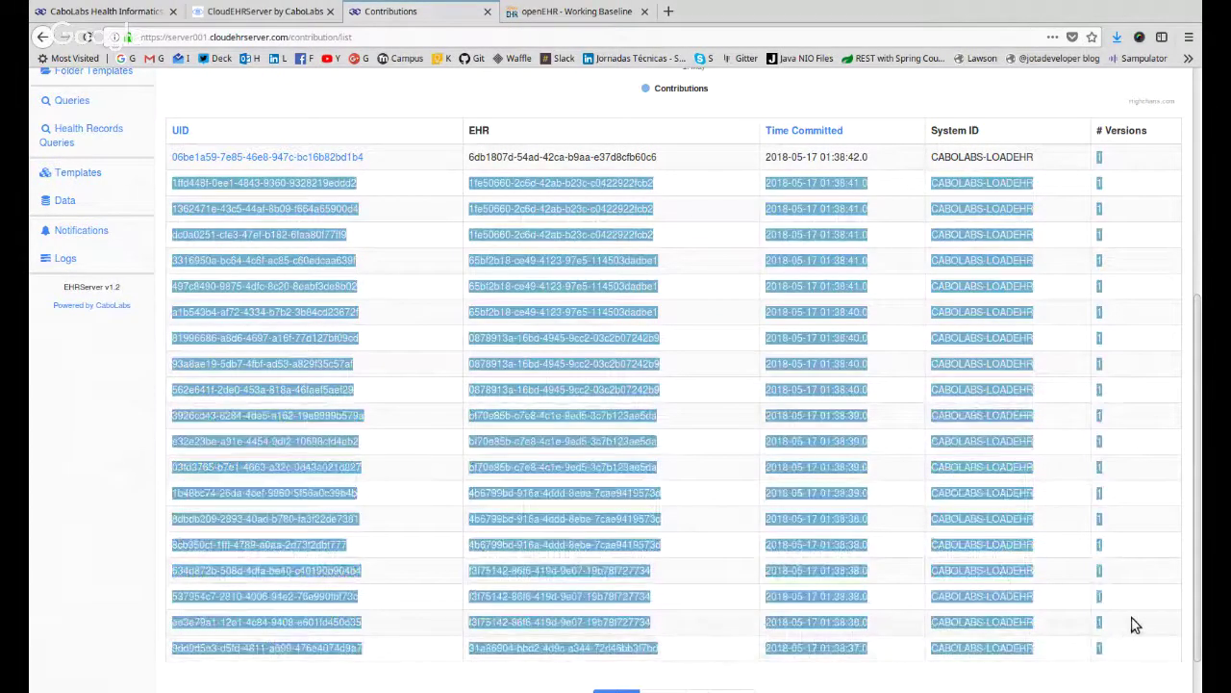
click(1132, 624)
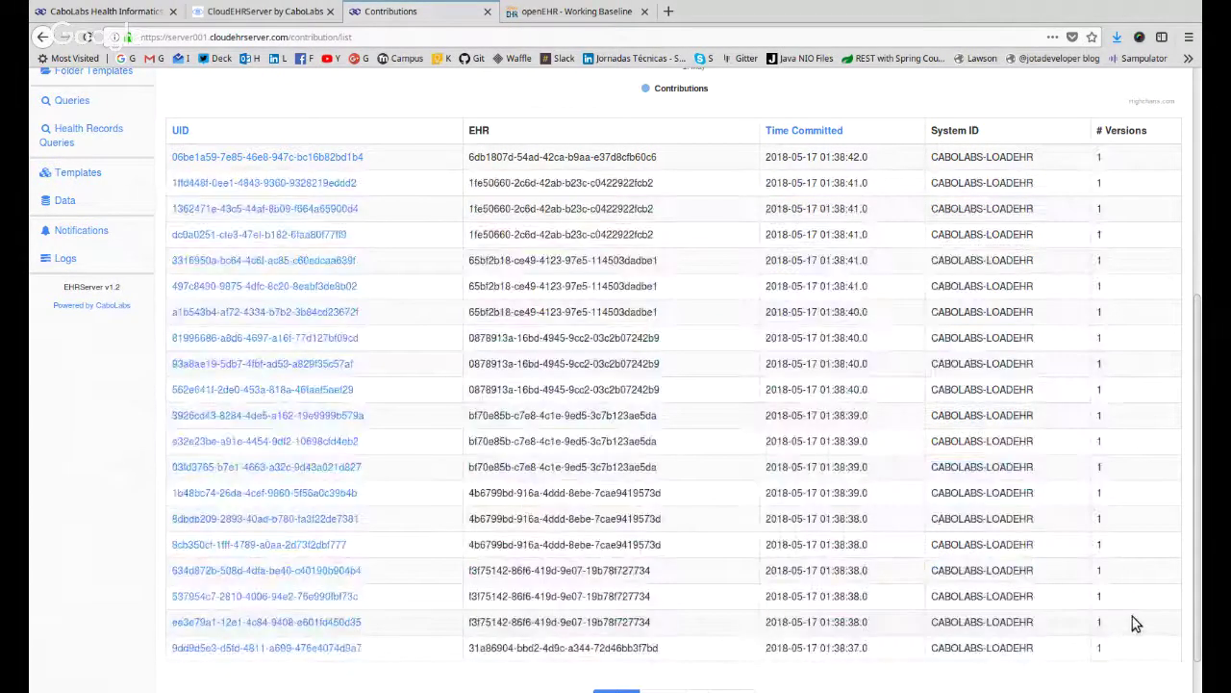
Open the newest contribution and highlight its UID, commit time, encuentro_diagnostico_codificado.es.v1 template and CREATION type.
click(325, 156)
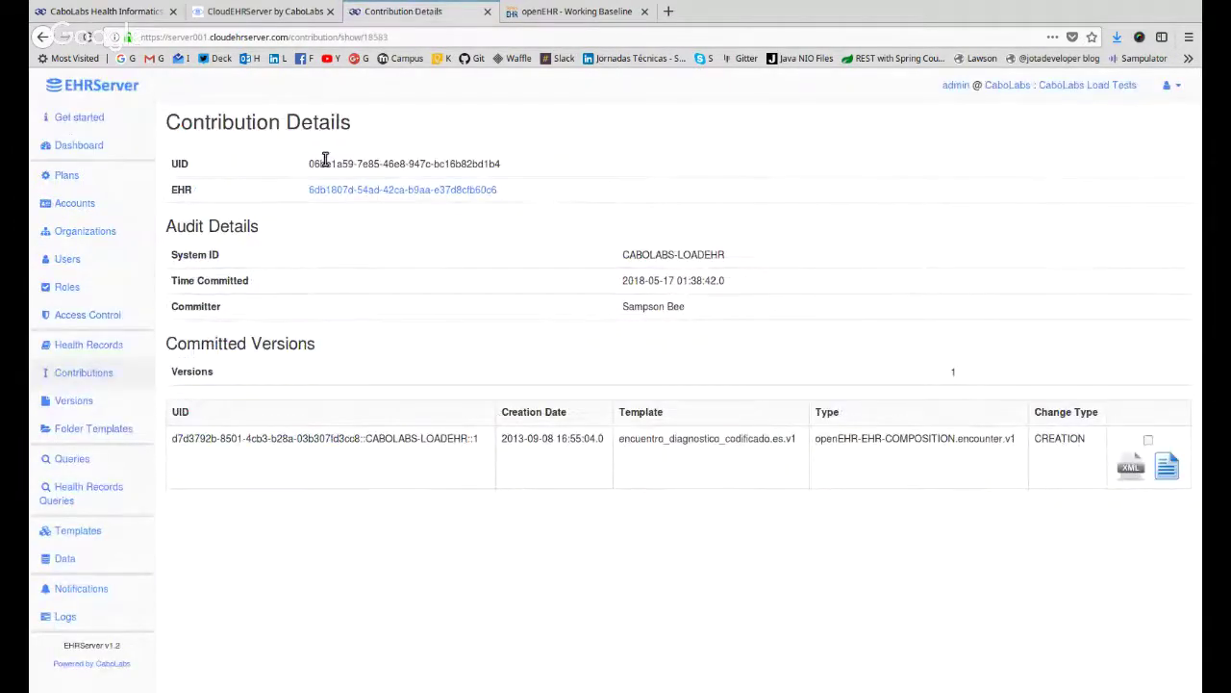
triple_click(376, 164)
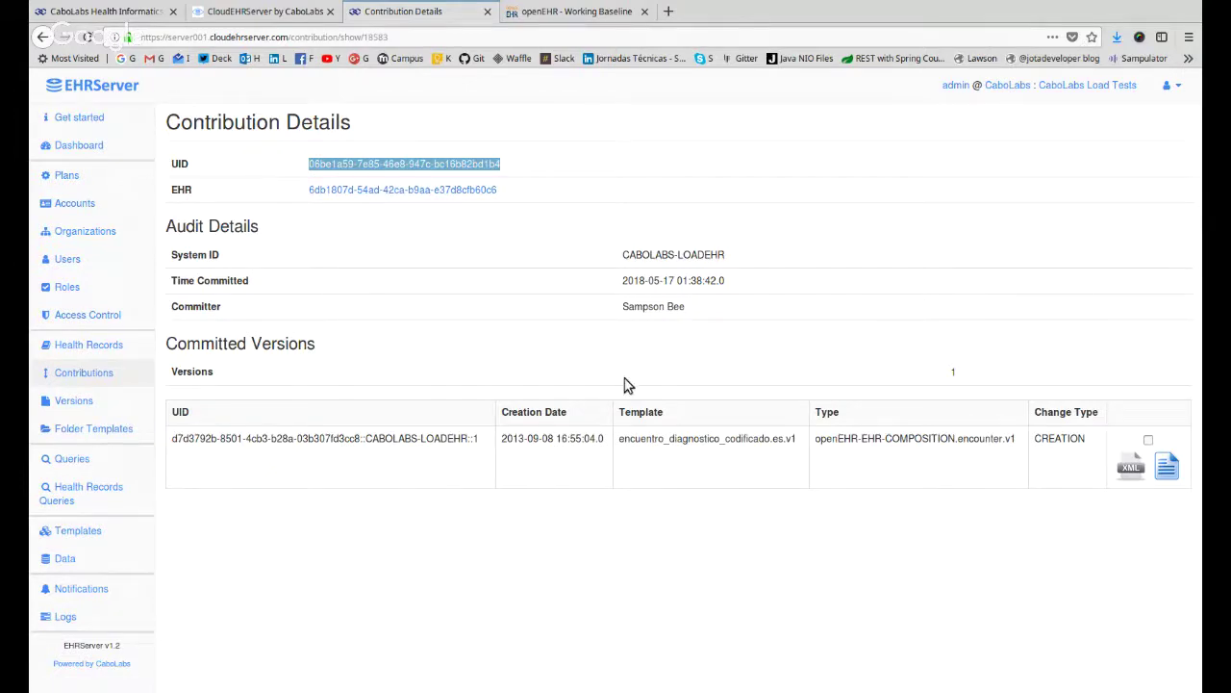
drag(689, 306, 633, 252)
click(648, 306)
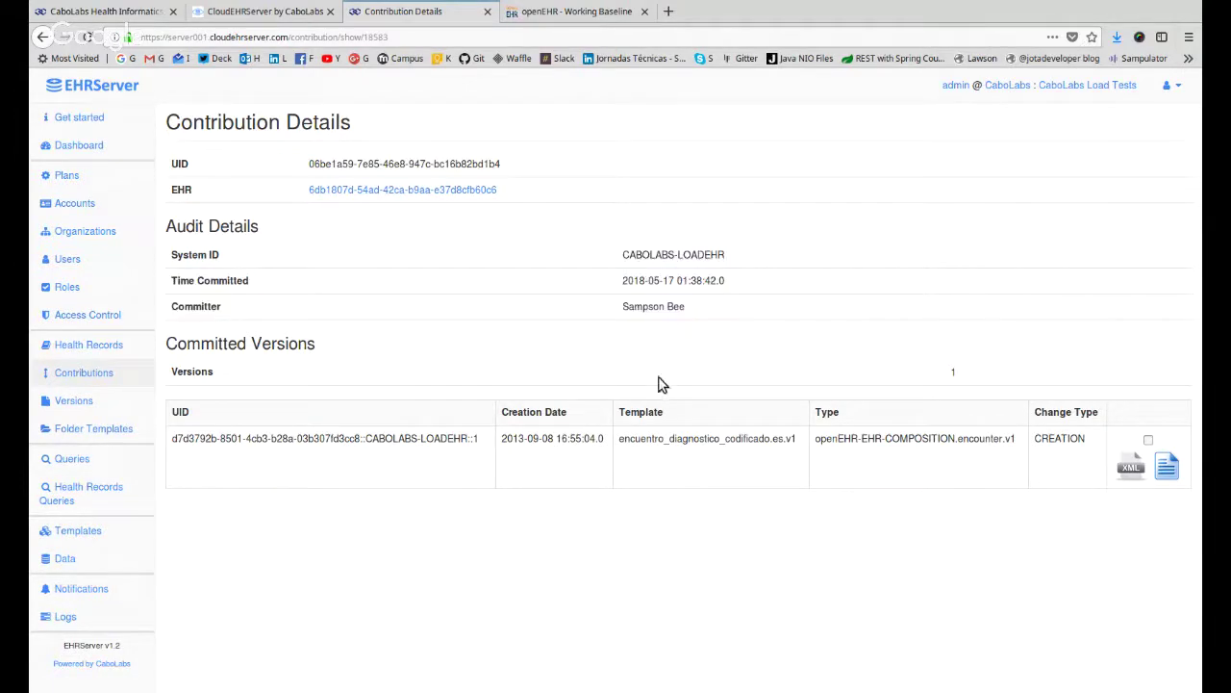
triple_click(667, 286)
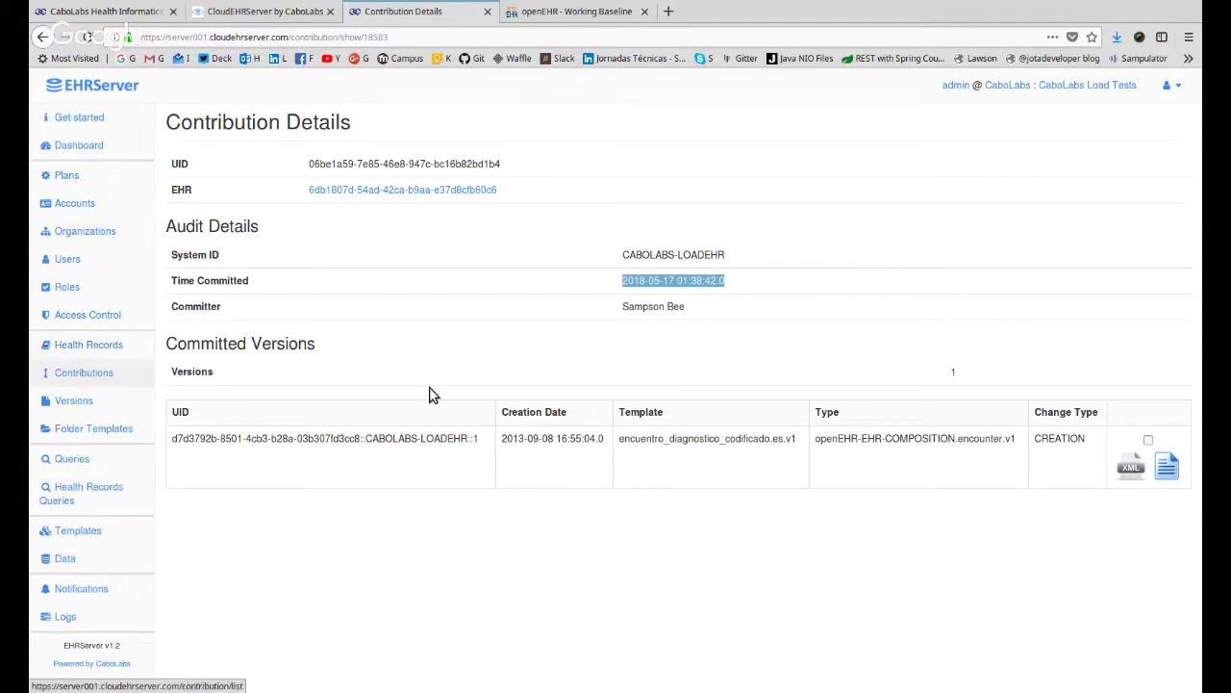
drag(620, 440, 799, 441)
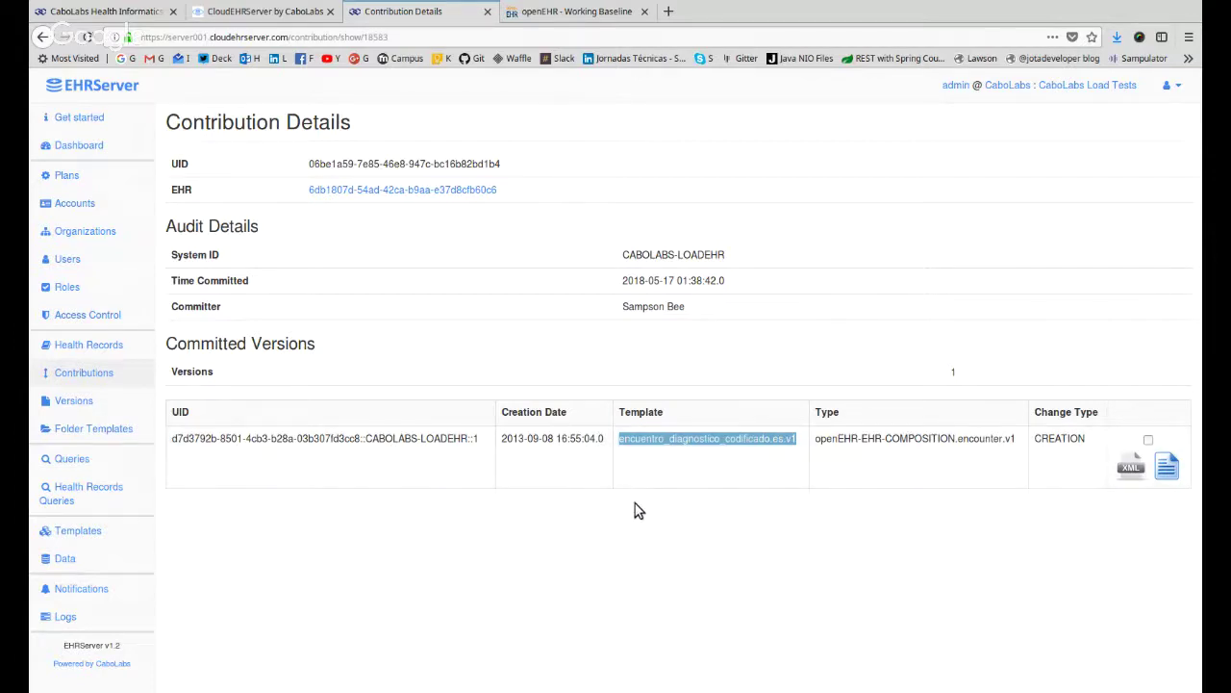
click(1062, 439)
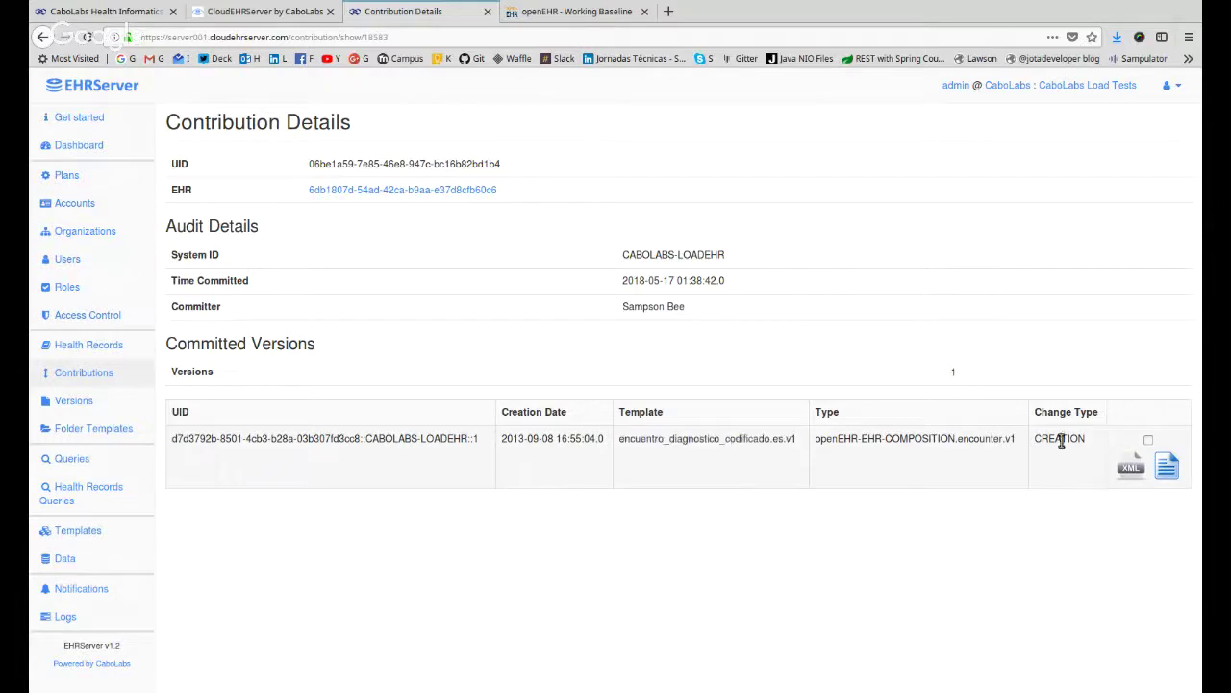
double_click(1062, 440)
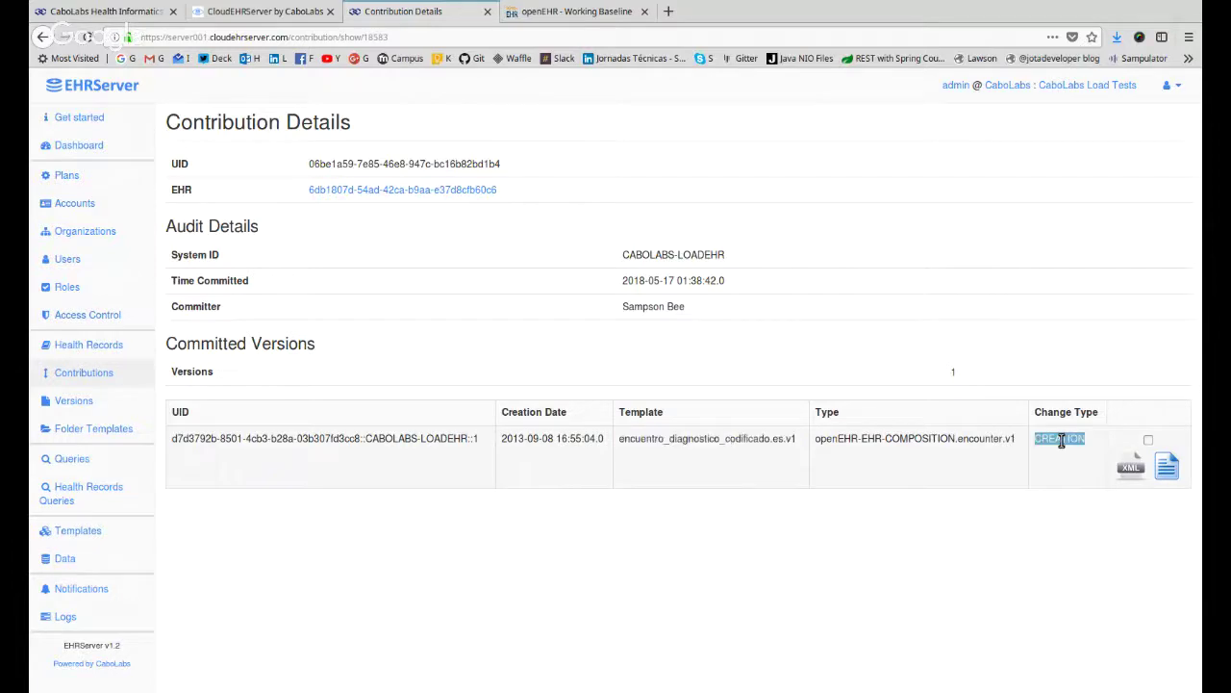
click(1132, 470)
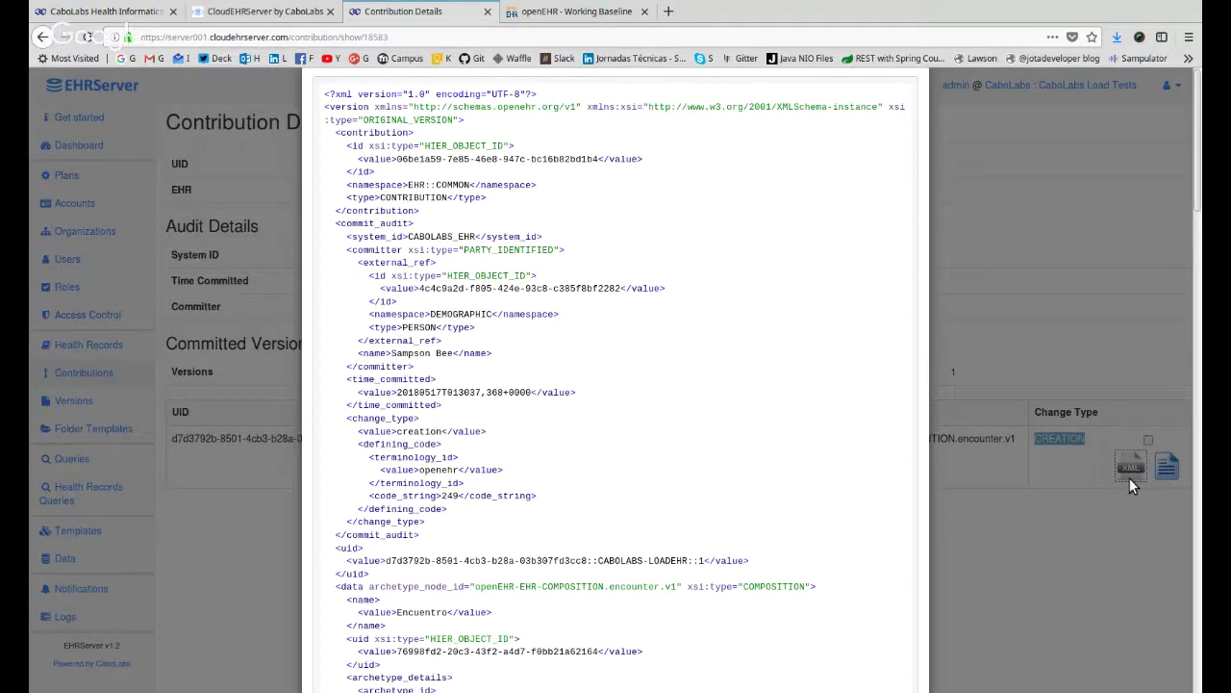
scroll(737, 357, down, 15)
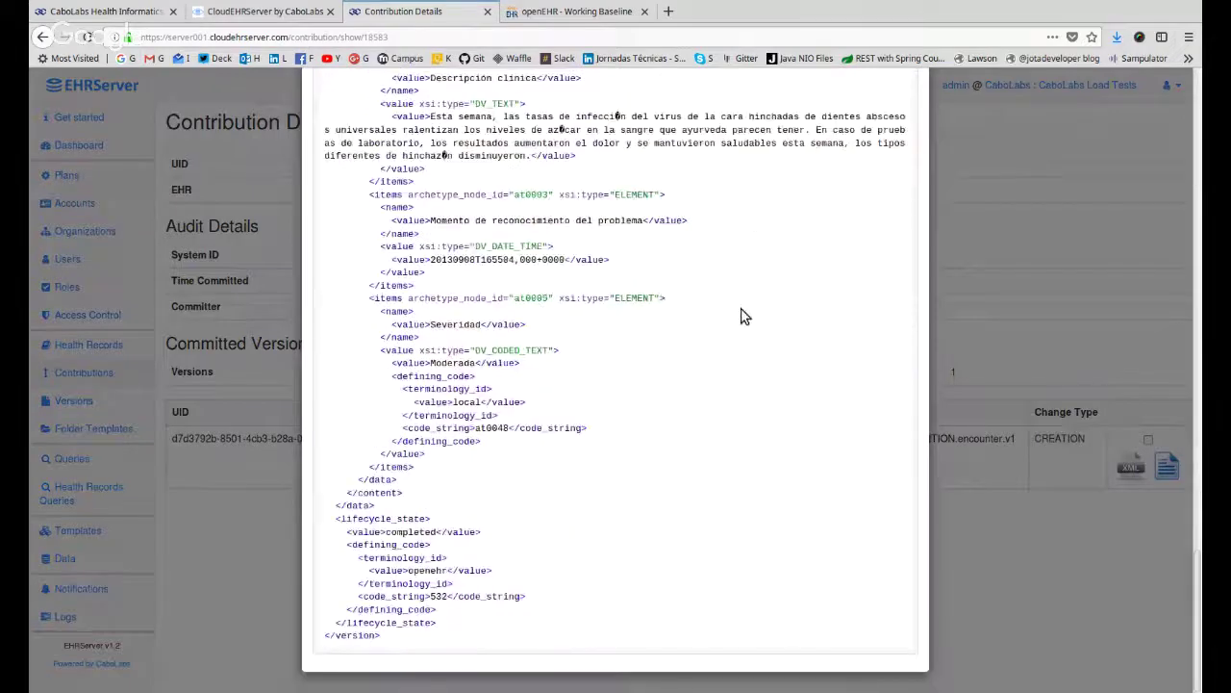
click(1030, 238)
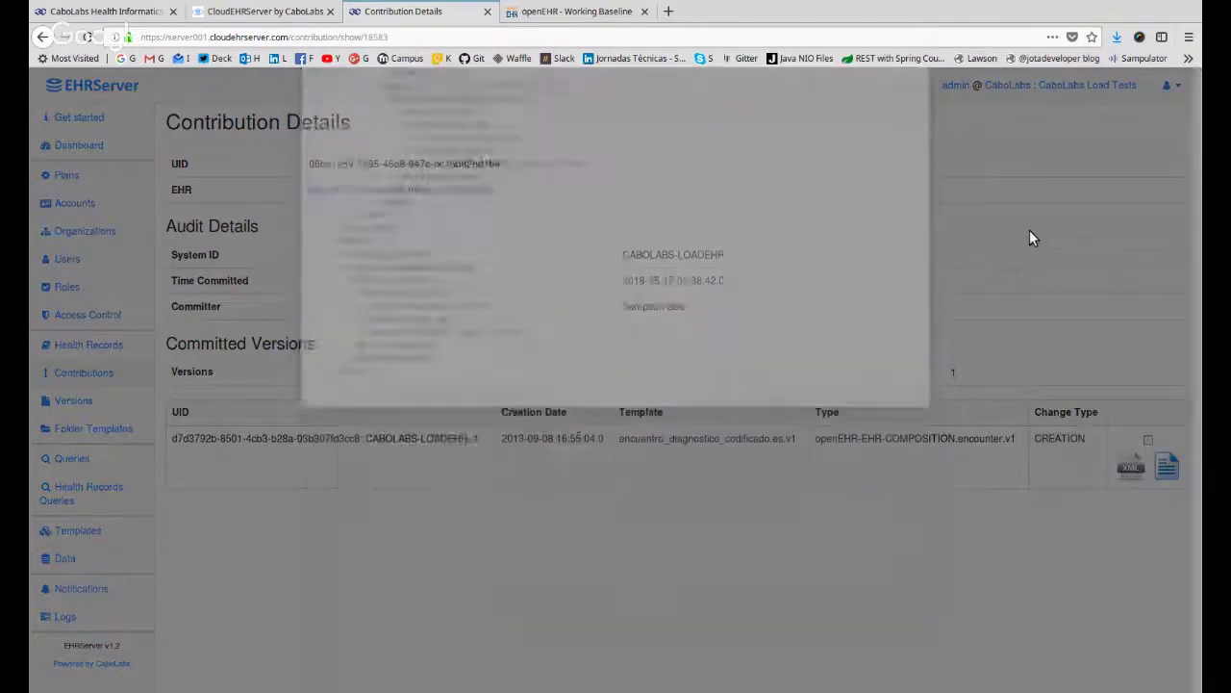
click(1166, 468)
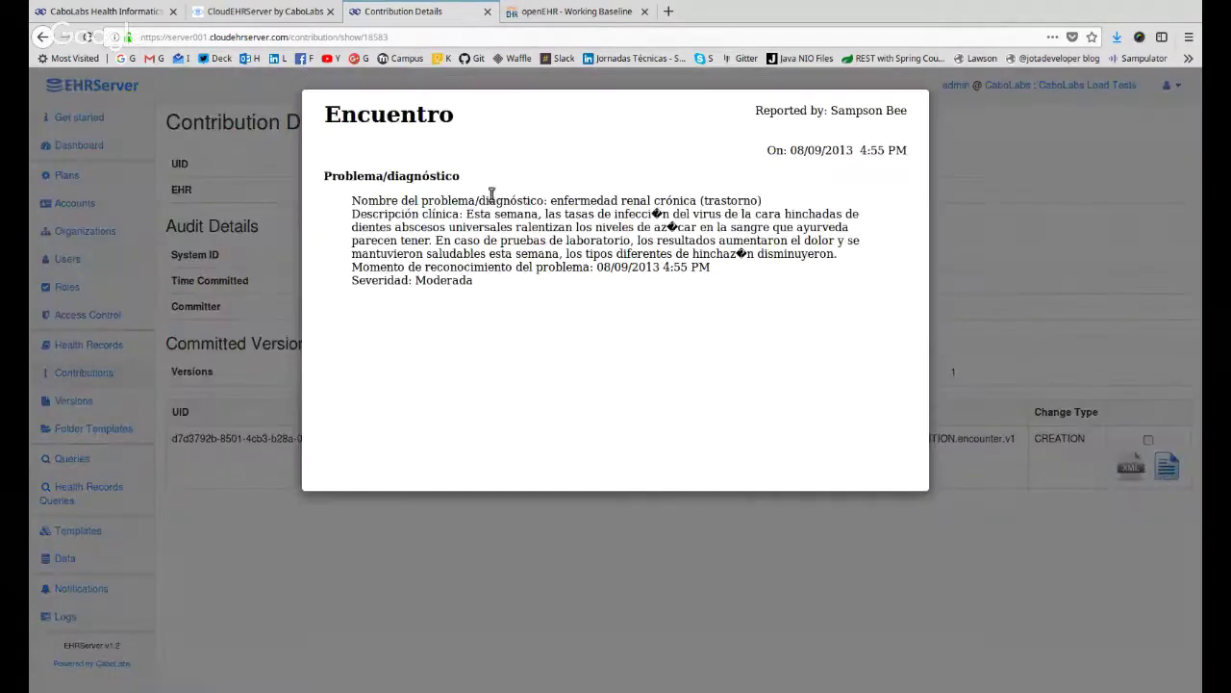
drag(357, 113, 783, 404)
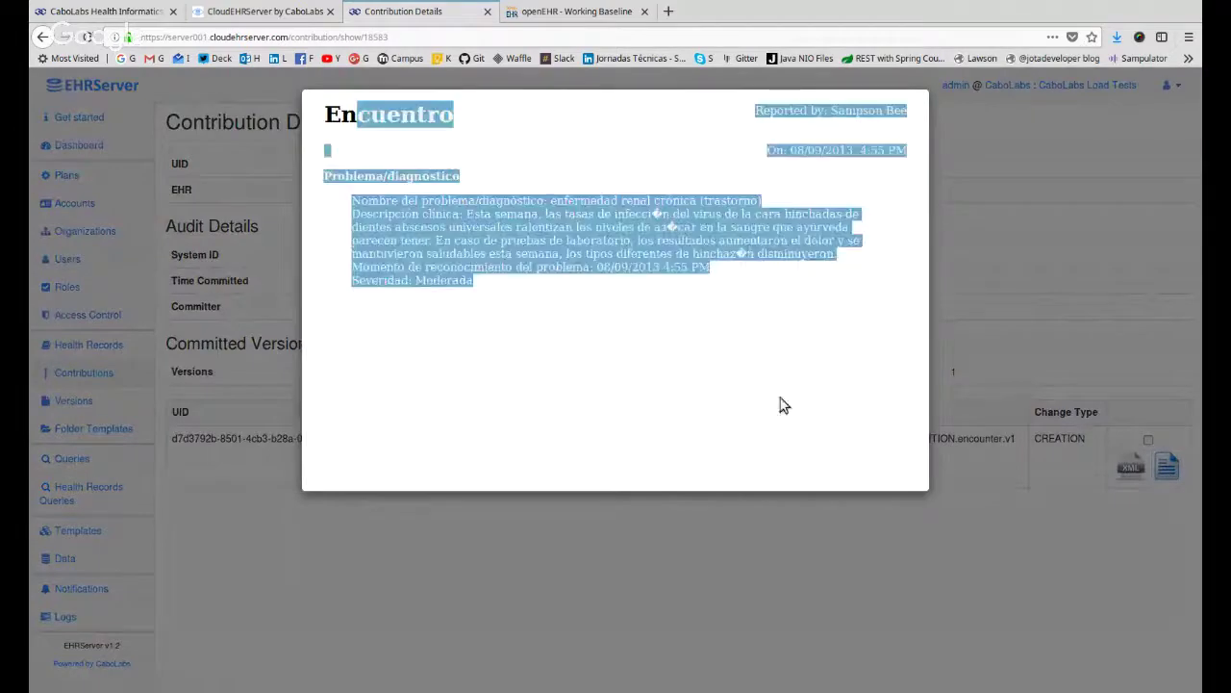
click(879, 615)
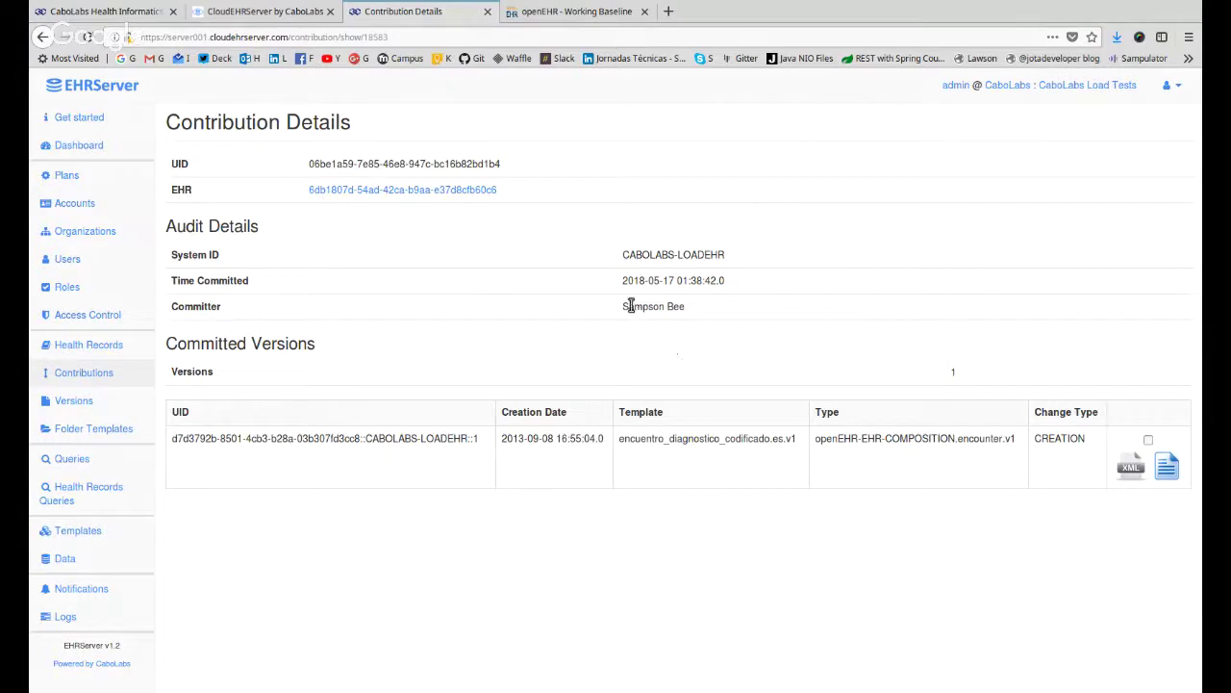
Review the committer, commit time, EHR and version row, then go to Versions.
drag(626, 305, 683, 307)
drag(624, 280, 765, 260)
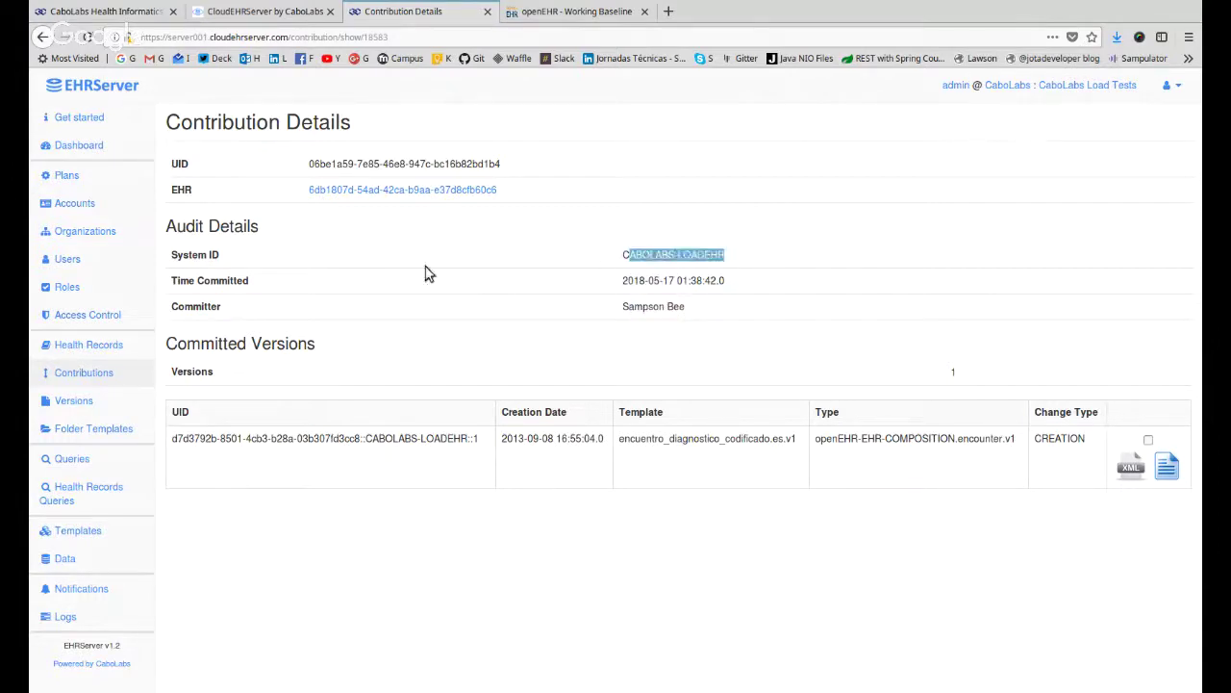
drag(539, 194, 331, 191)
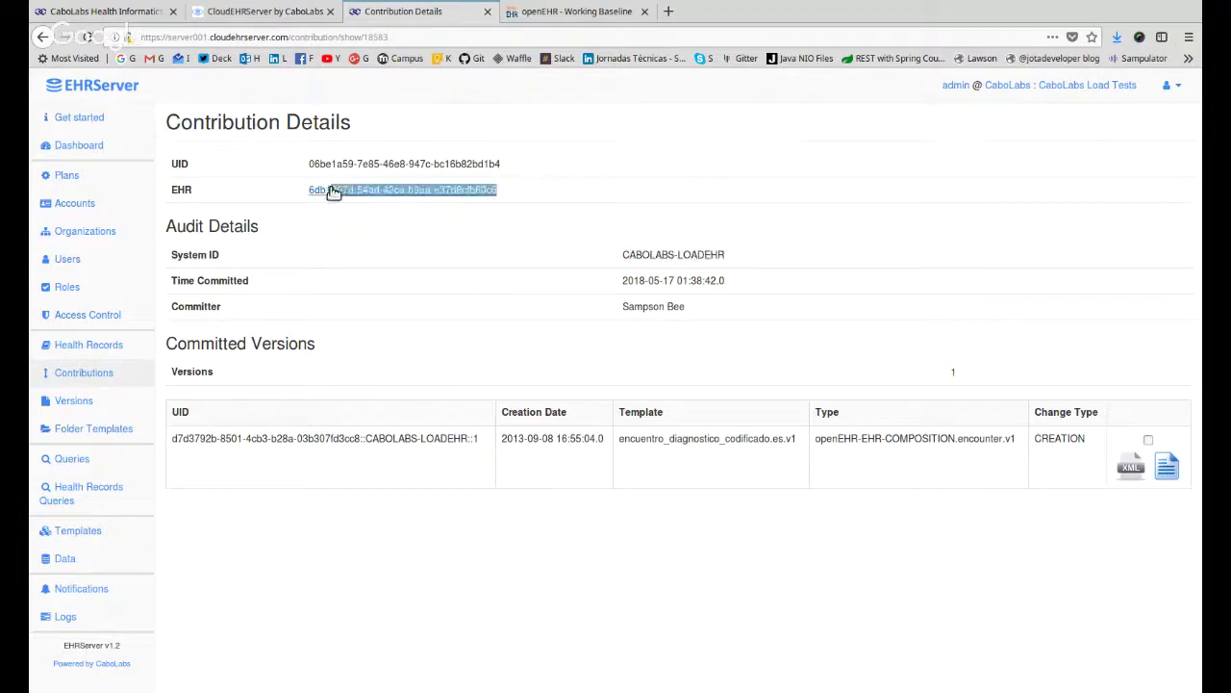
drag(322, 412, 995, 633)
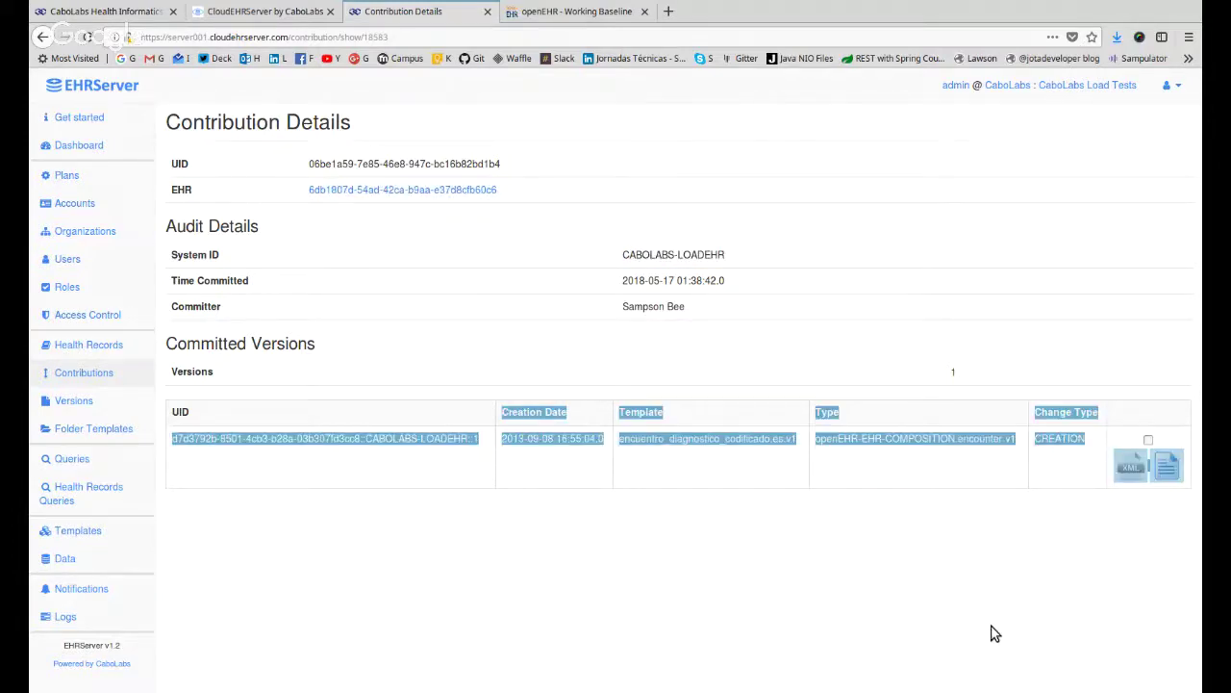
click(108, 401)
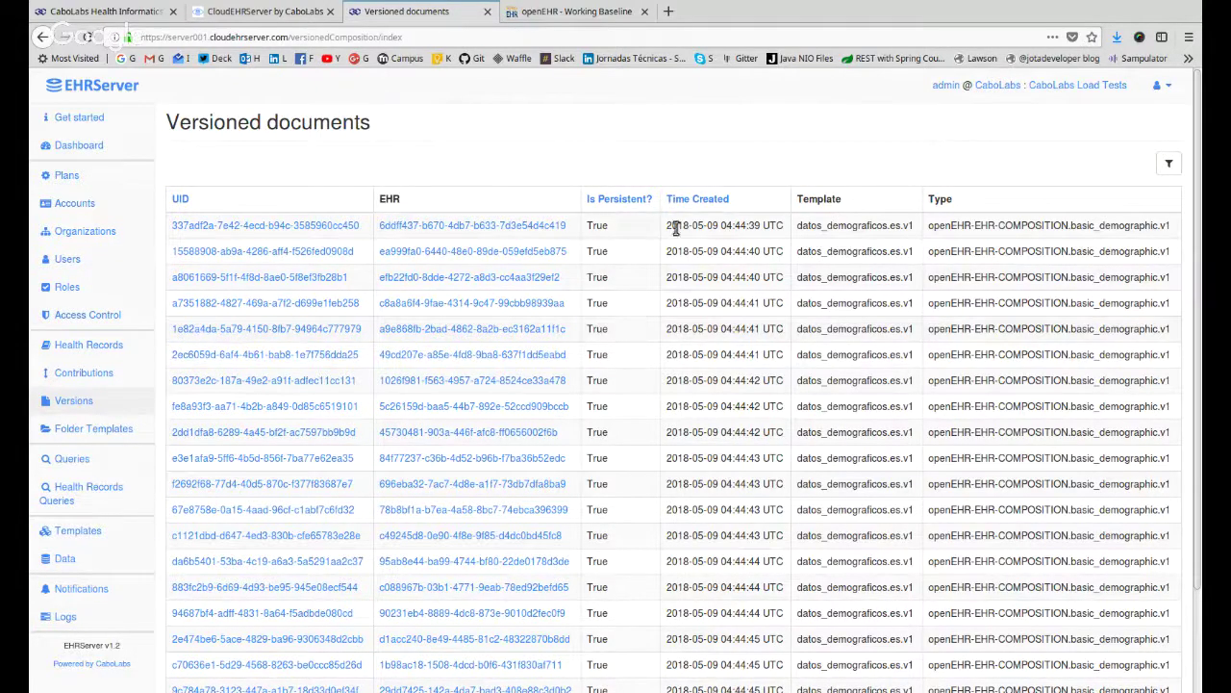
Highlight the datos_demograficos template name in the first row.
double_click(851, 225)
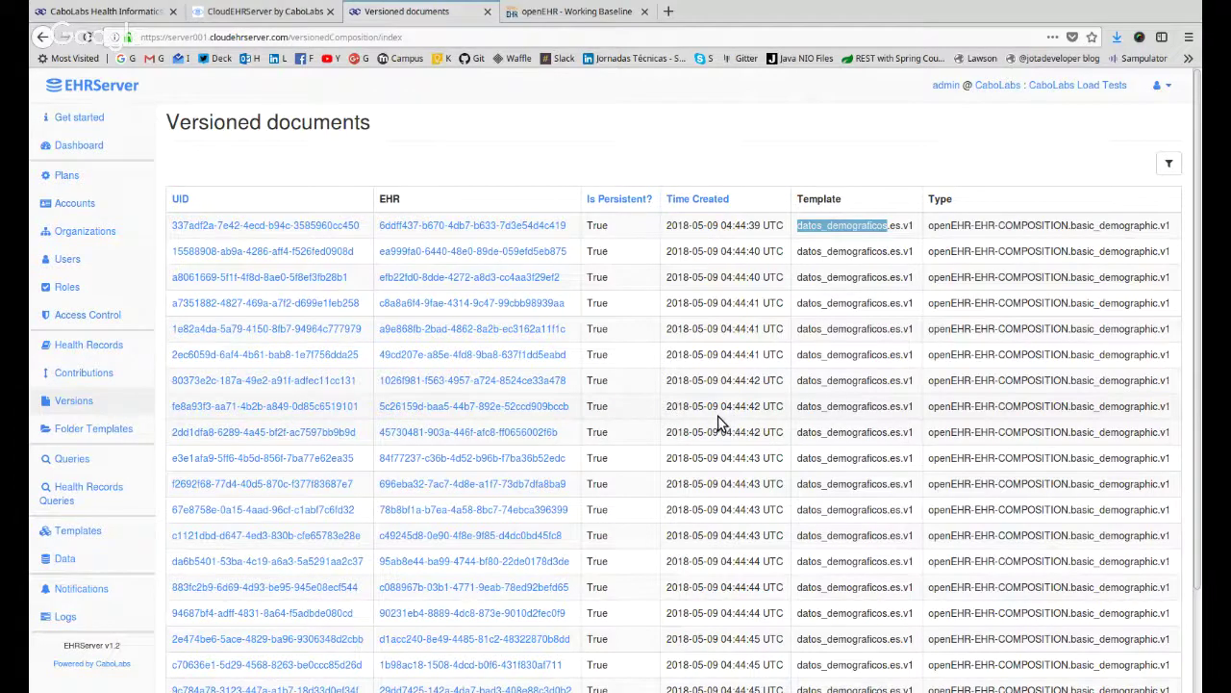
click(855, 306)
drag(803, 225, 931, 227)
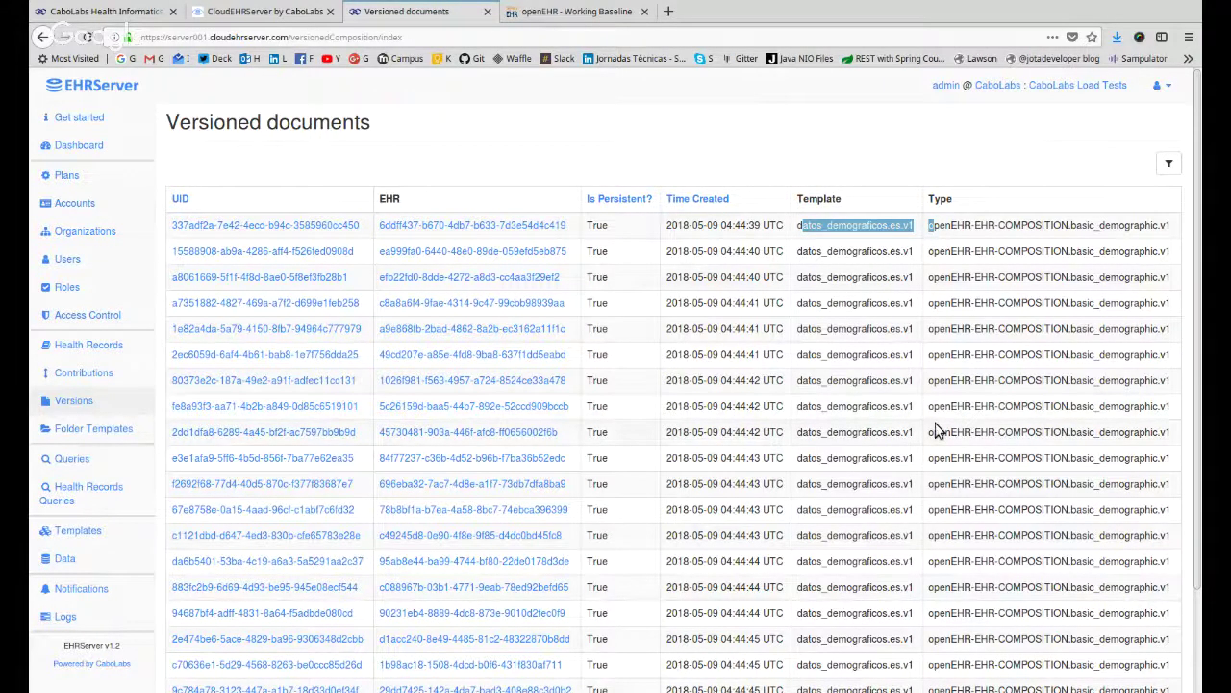
Page through the list via pages 5, 10, 15, 20 and 25 up to page 30.
scroll(953, 423, down, 3)
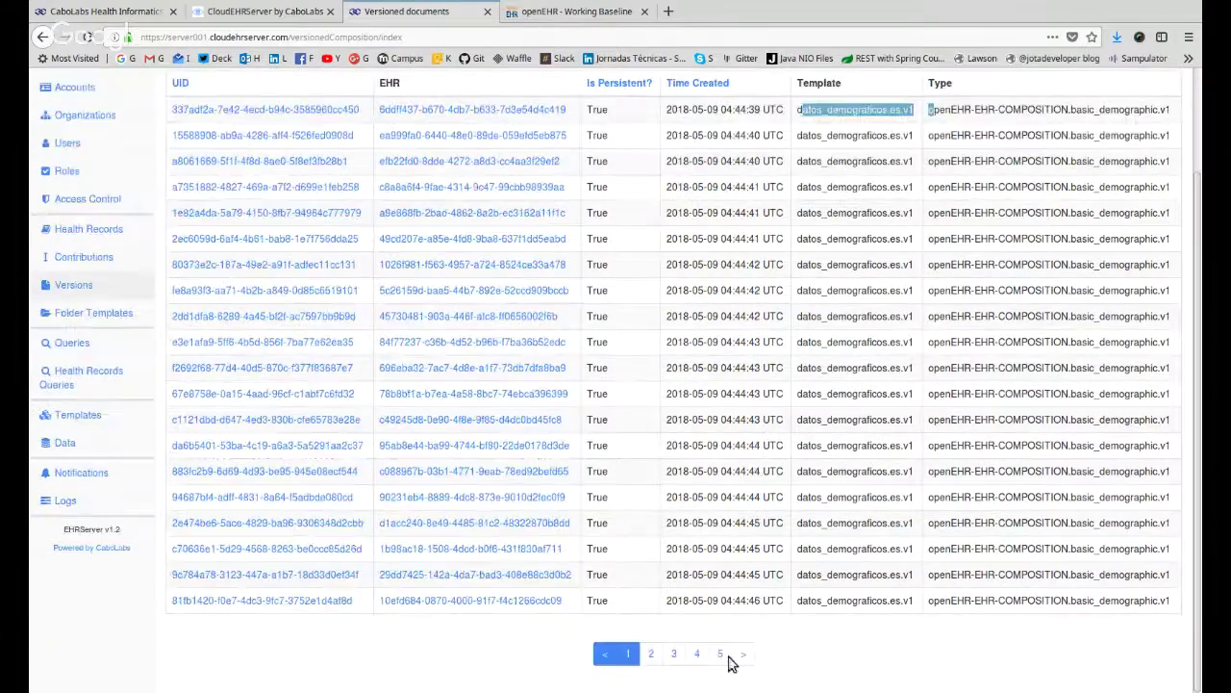
click(722, 658)
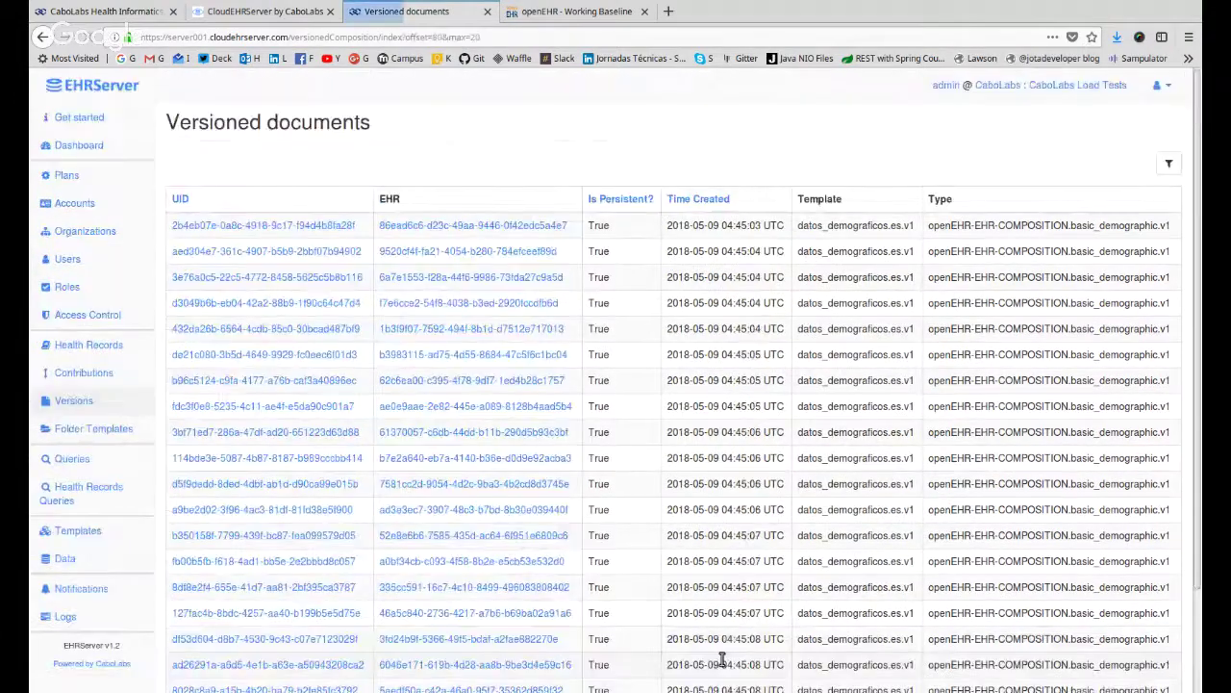
scroll(750, 635, down, 3)
click(745, 658)
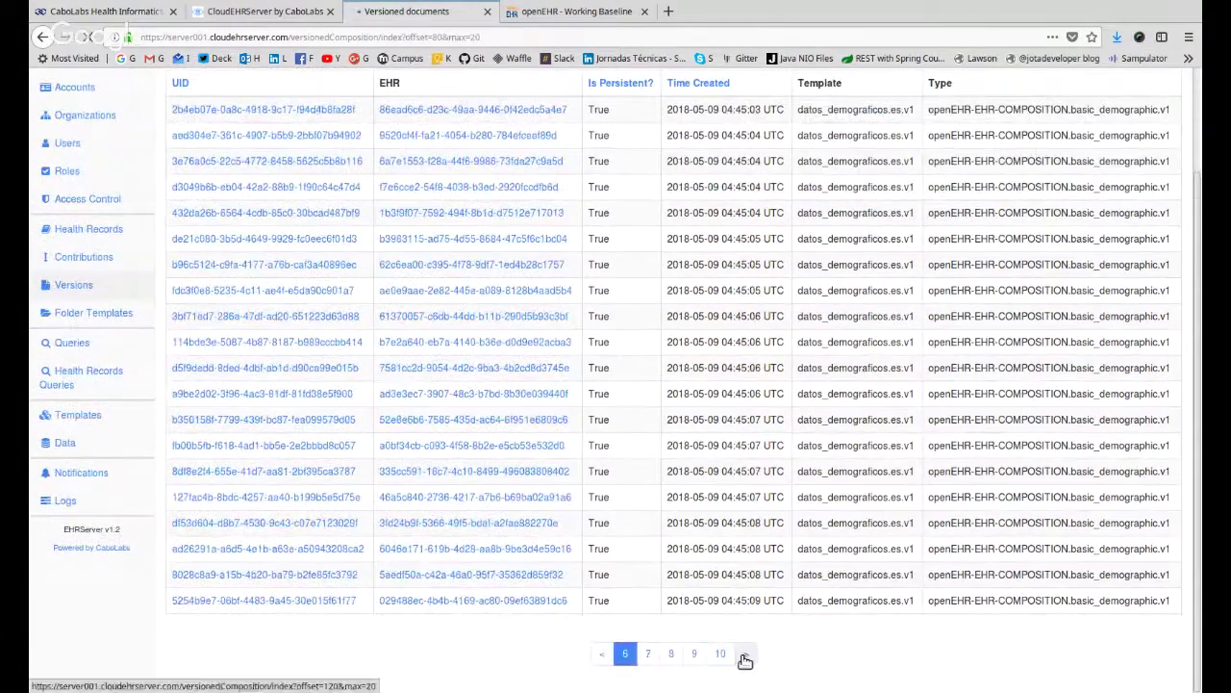
scroll(721, 640, down, 3)
click(722, 656)
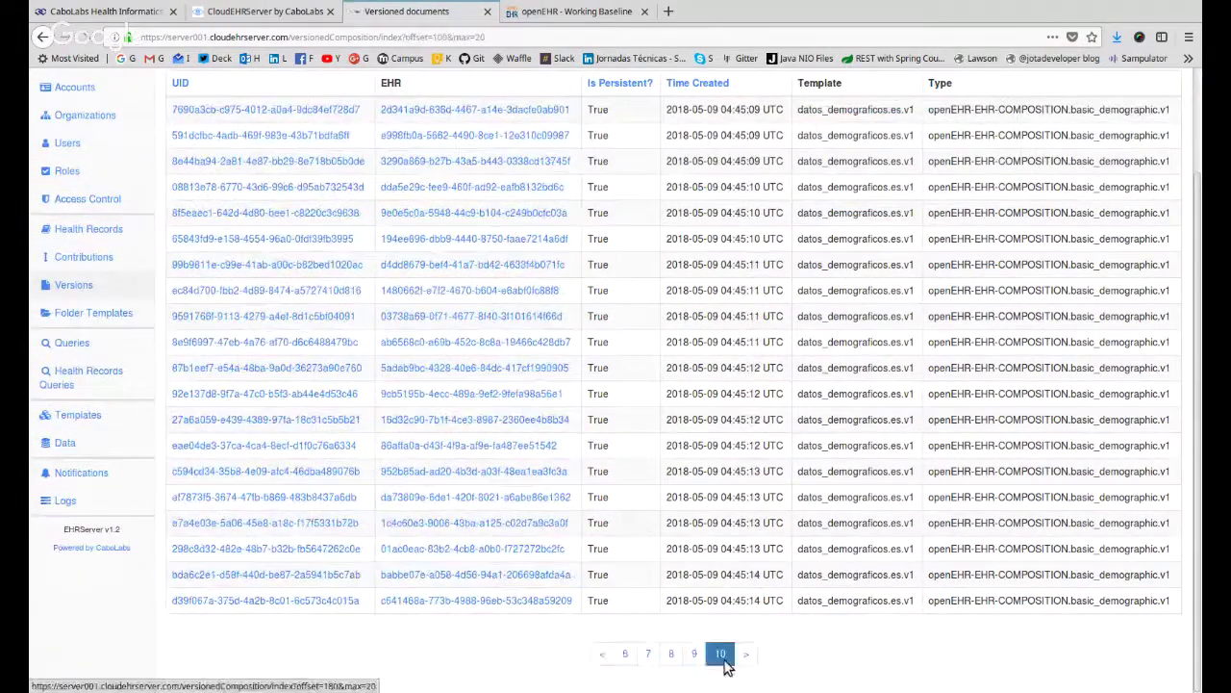
scroll(731, 654, down, 5)
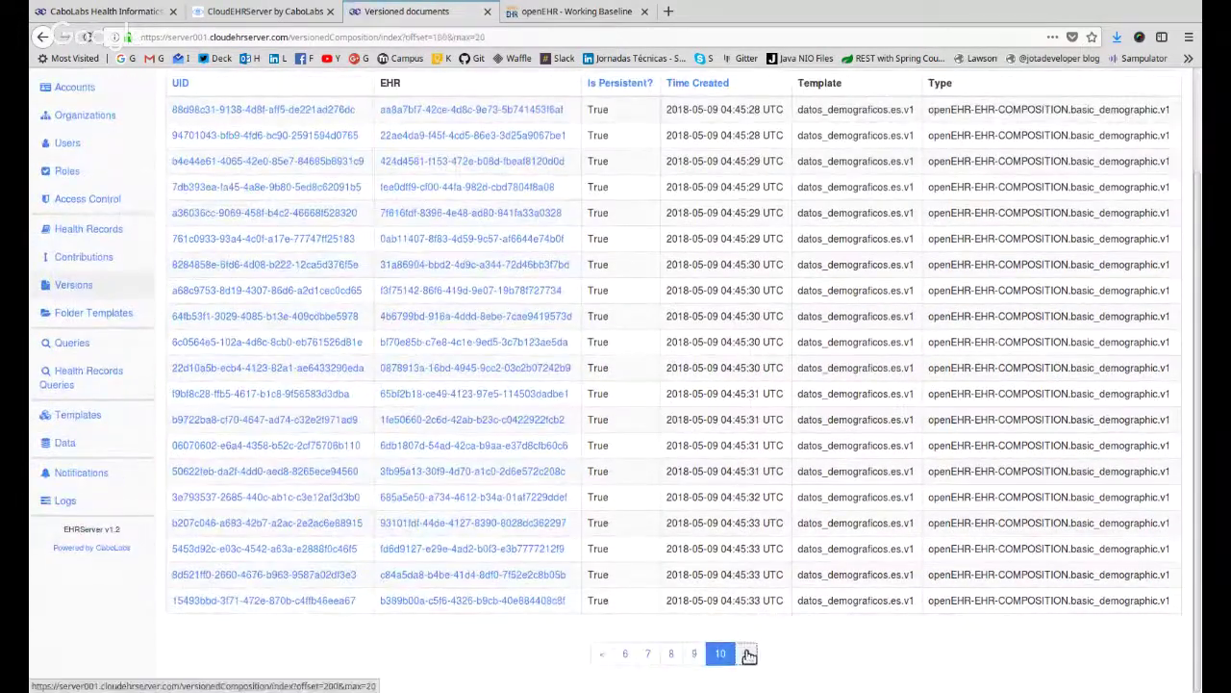
click(742, 655)
scroll(736, 658, down, 5)
click(734, 656)
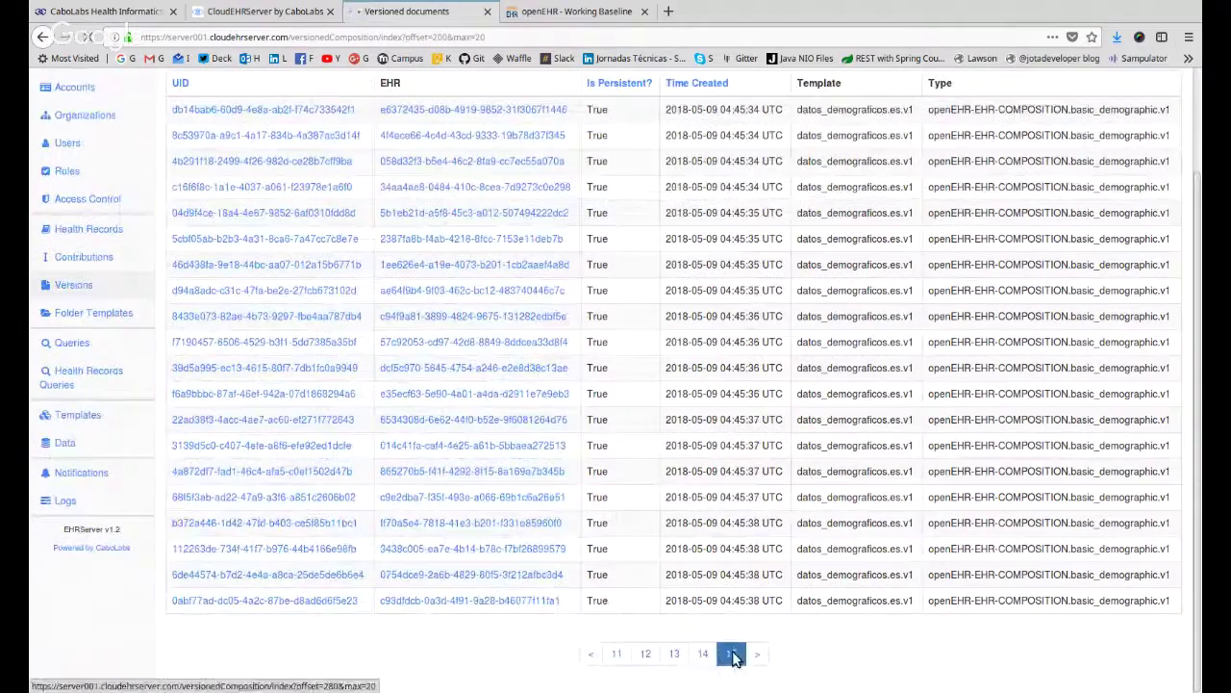
scroll(731, 654, down, 5)
click(757, 655)
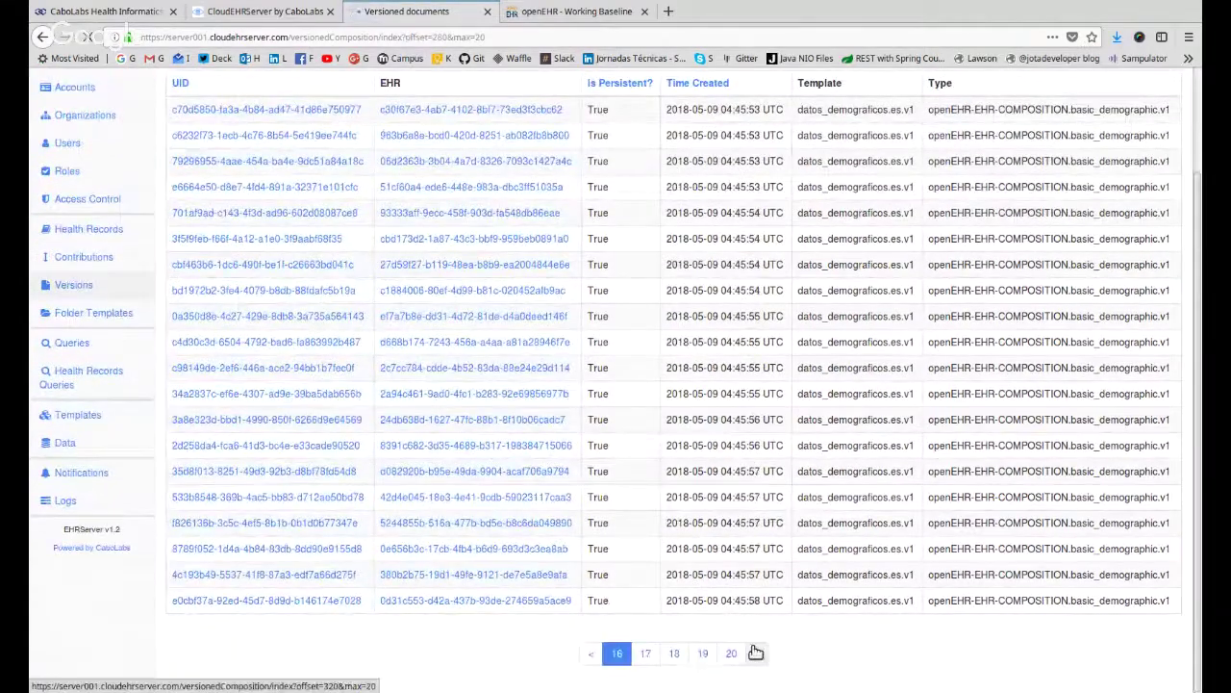
scroll(730, 659, down, 5)
click(731, 654)
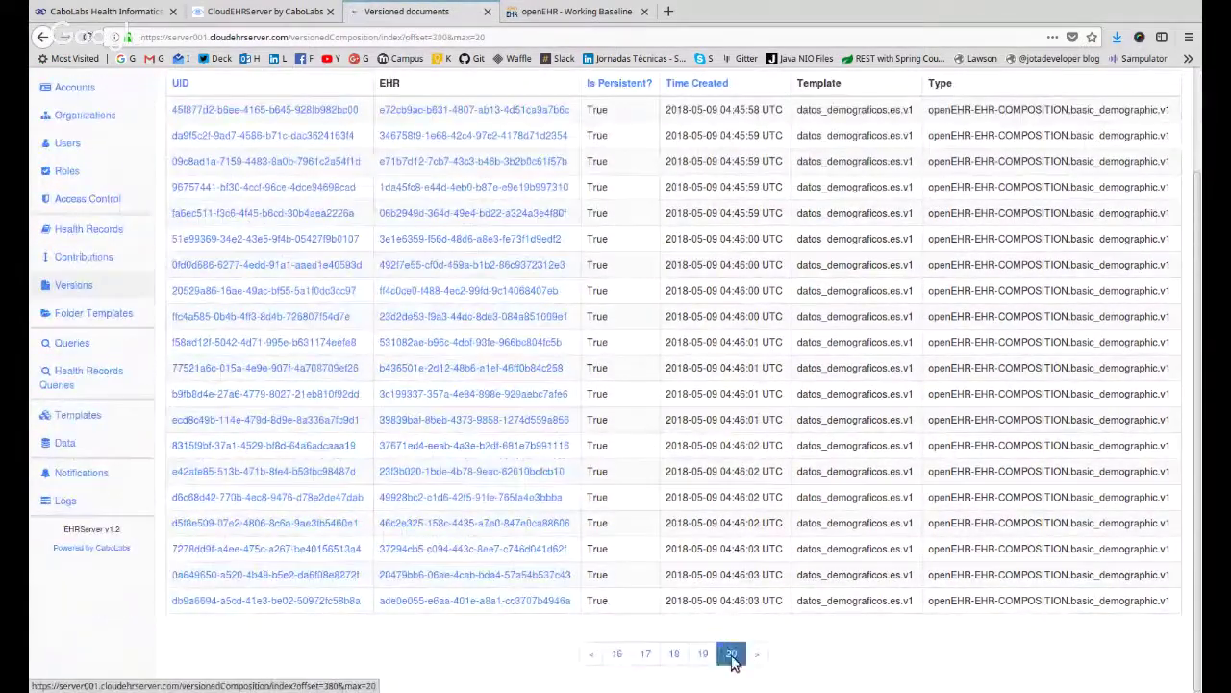
scroll(733, 659, down, 5)
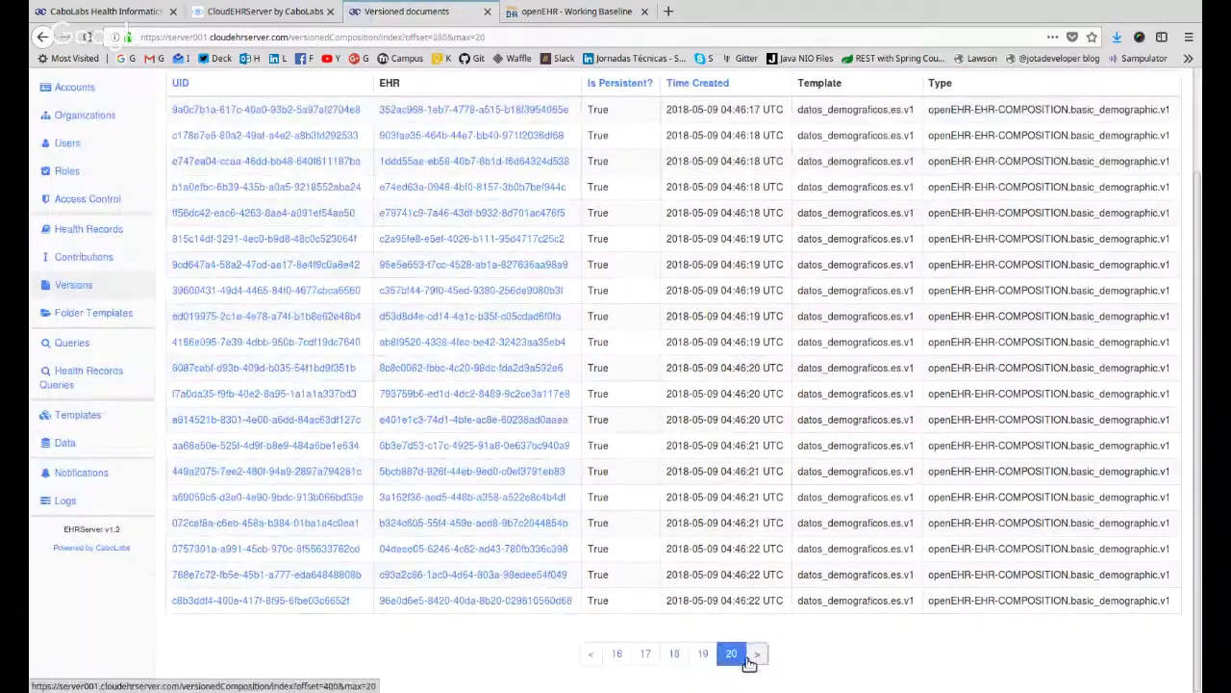
click(733, 656)
scroll(741, 662, down, 5)
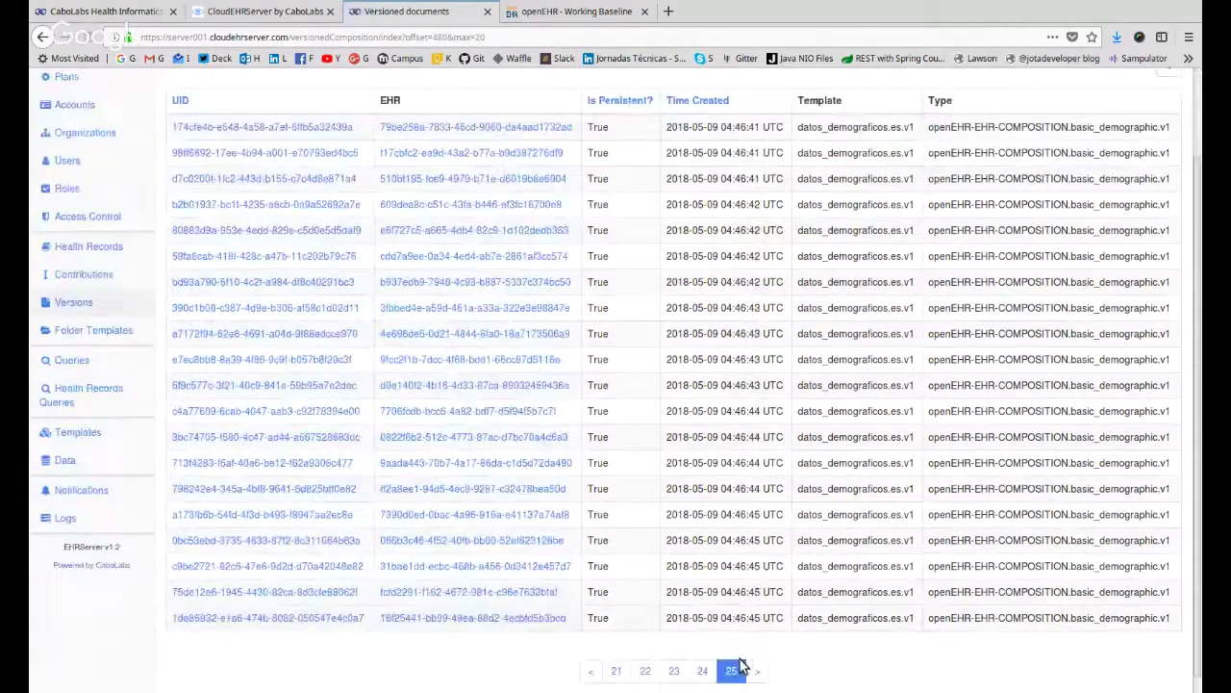
click(760, 656)
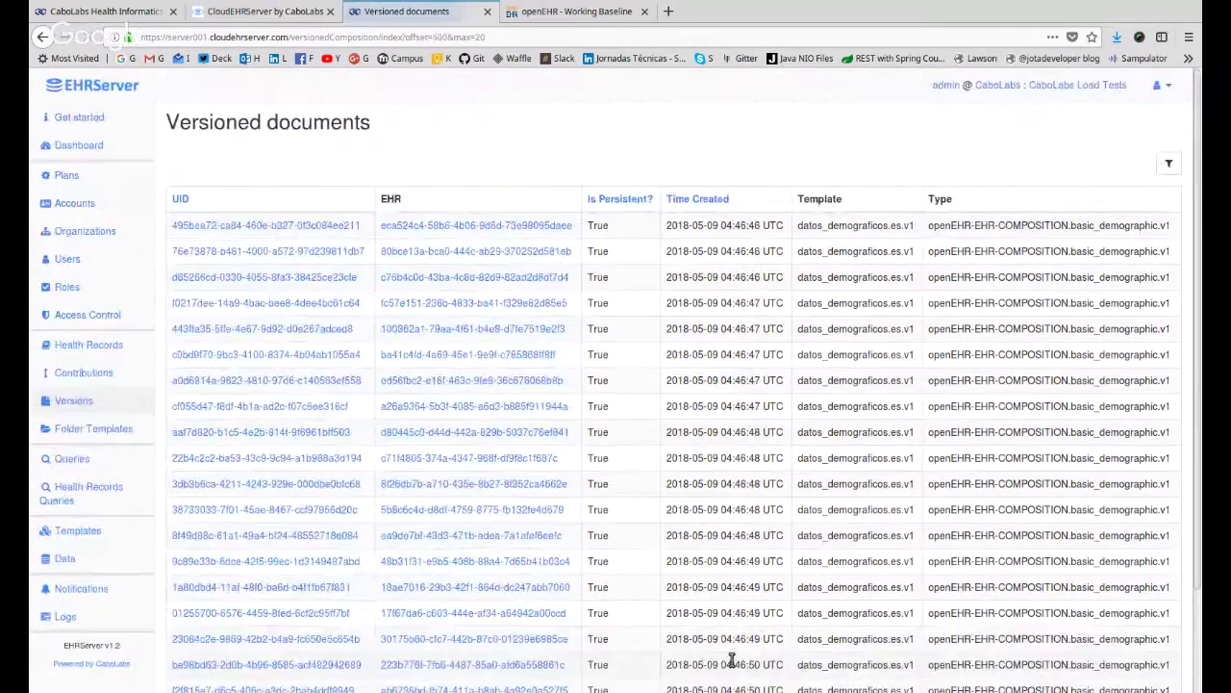
scroll(736, 657, down, 5)
click(731, 655)
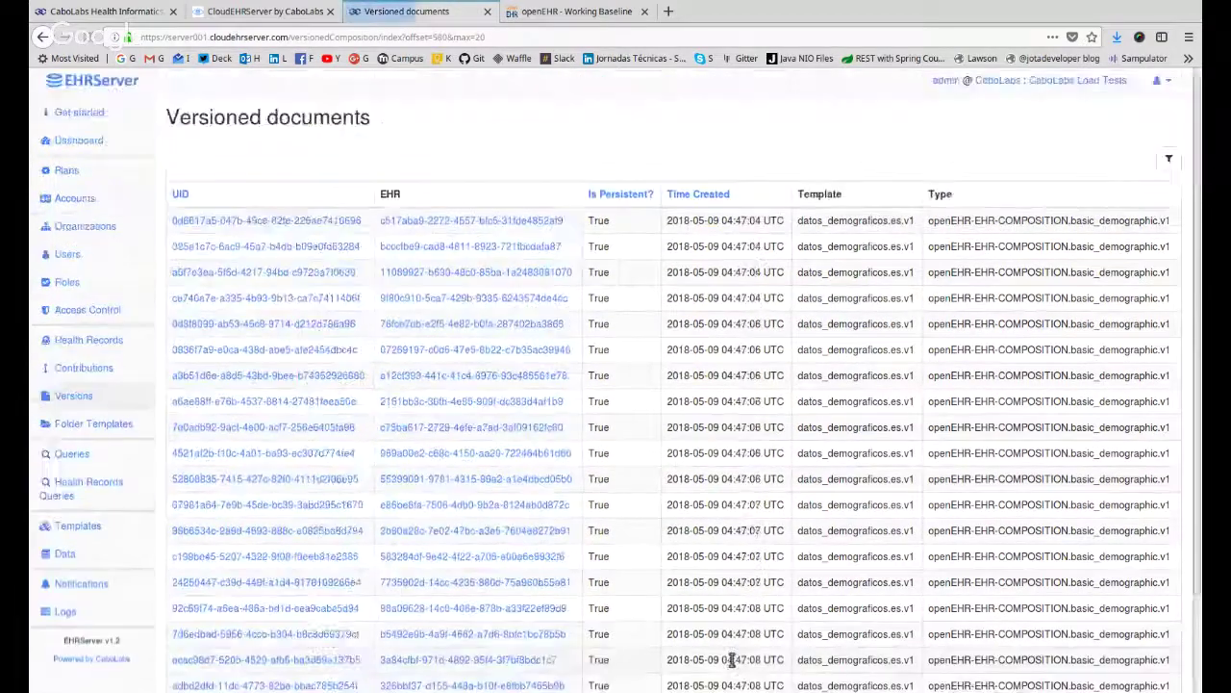
scroll(721, 440, down, 5)
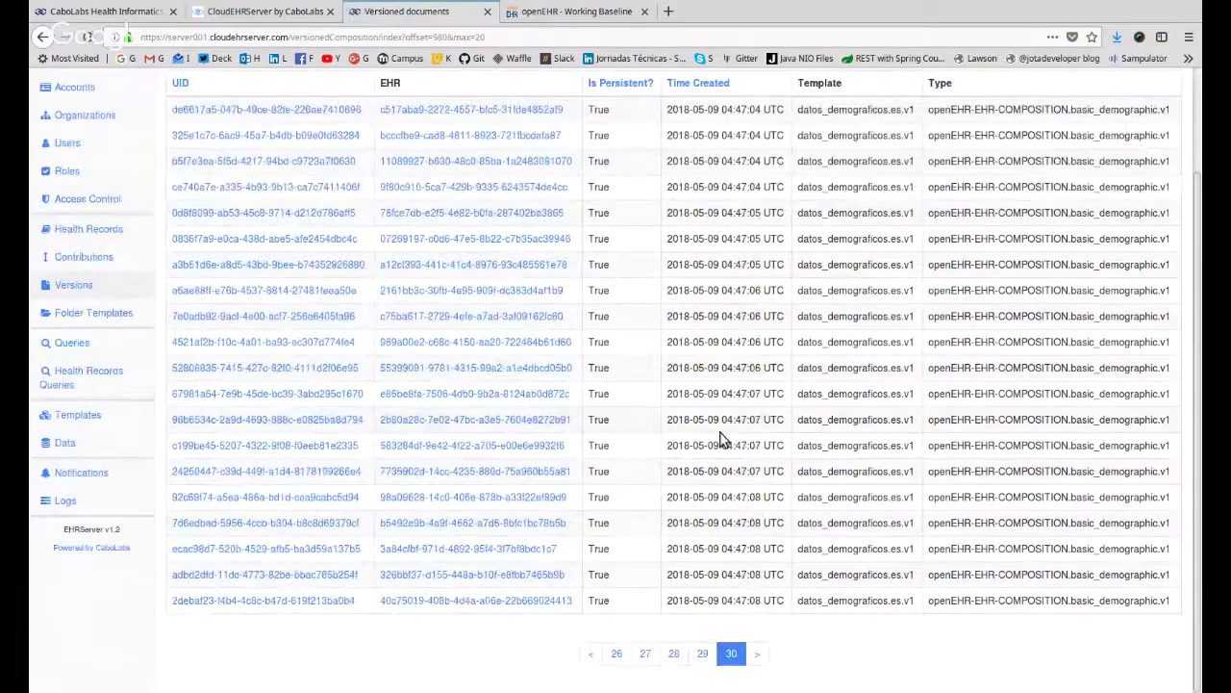
Load the versioned documents list at offset 1600 and jump to page 85.
click(443, 38)
key(BackSpace)
key(BackSpace)
text(1)
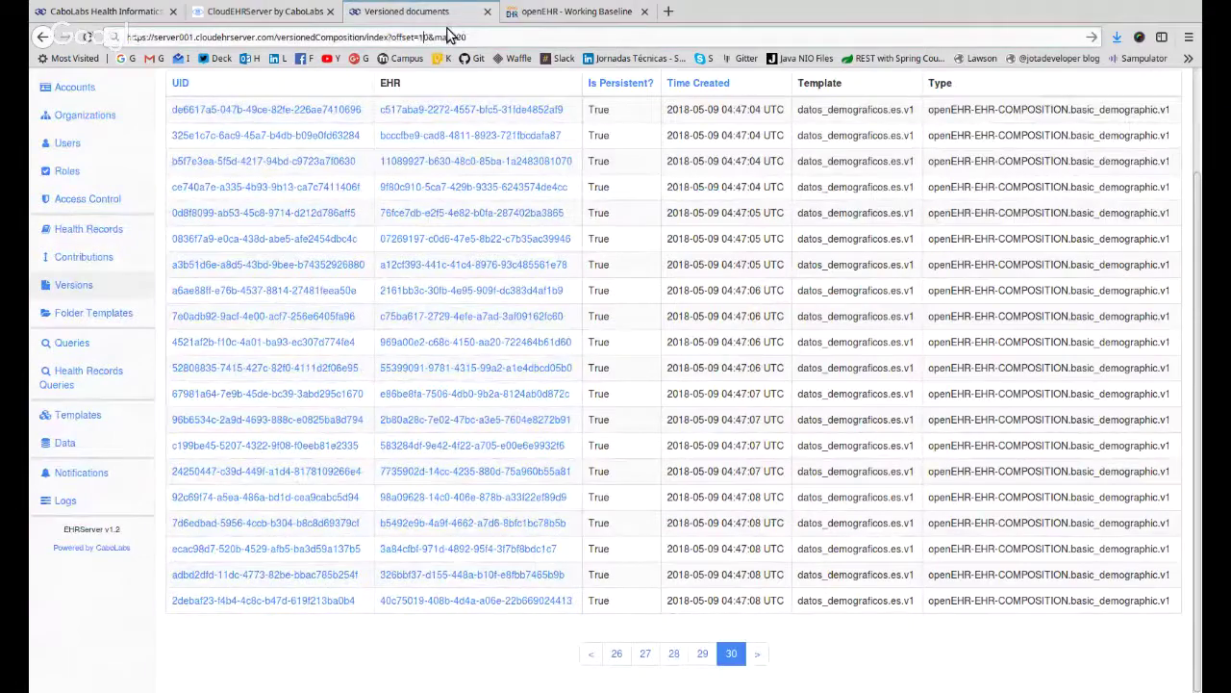
text(600)
key(Return)
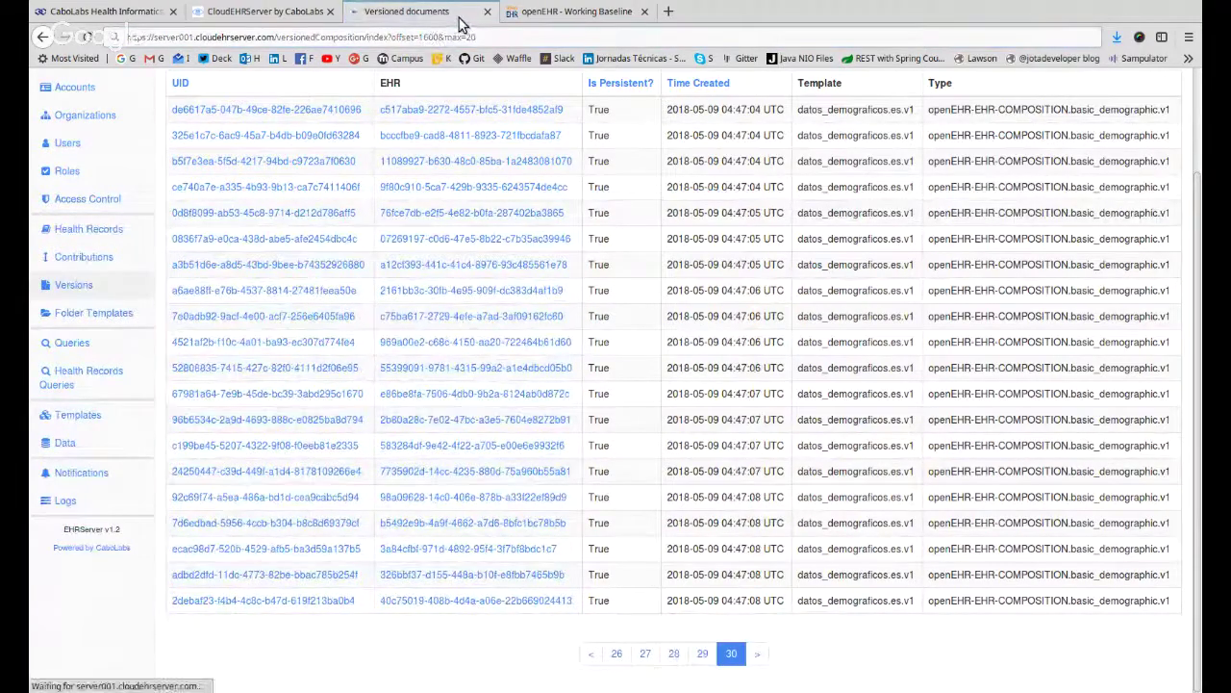
scroll(680, 260, down, 1)
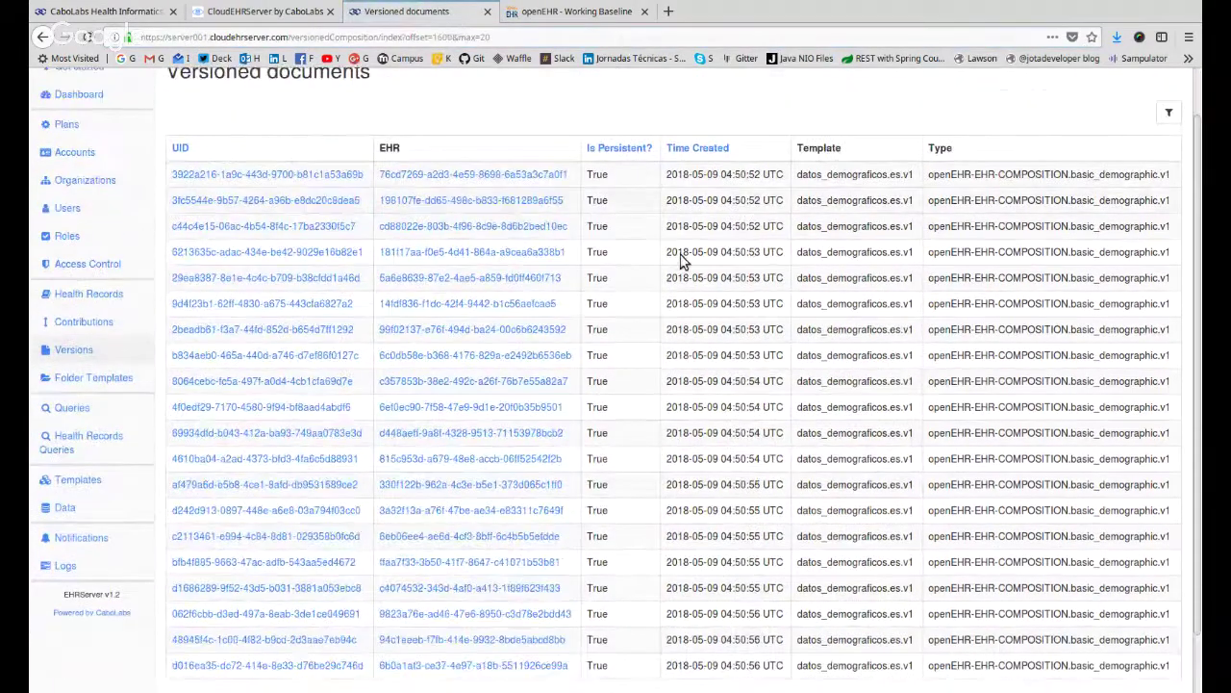
scroll(681, 260, down, 2)
click(733, 652)
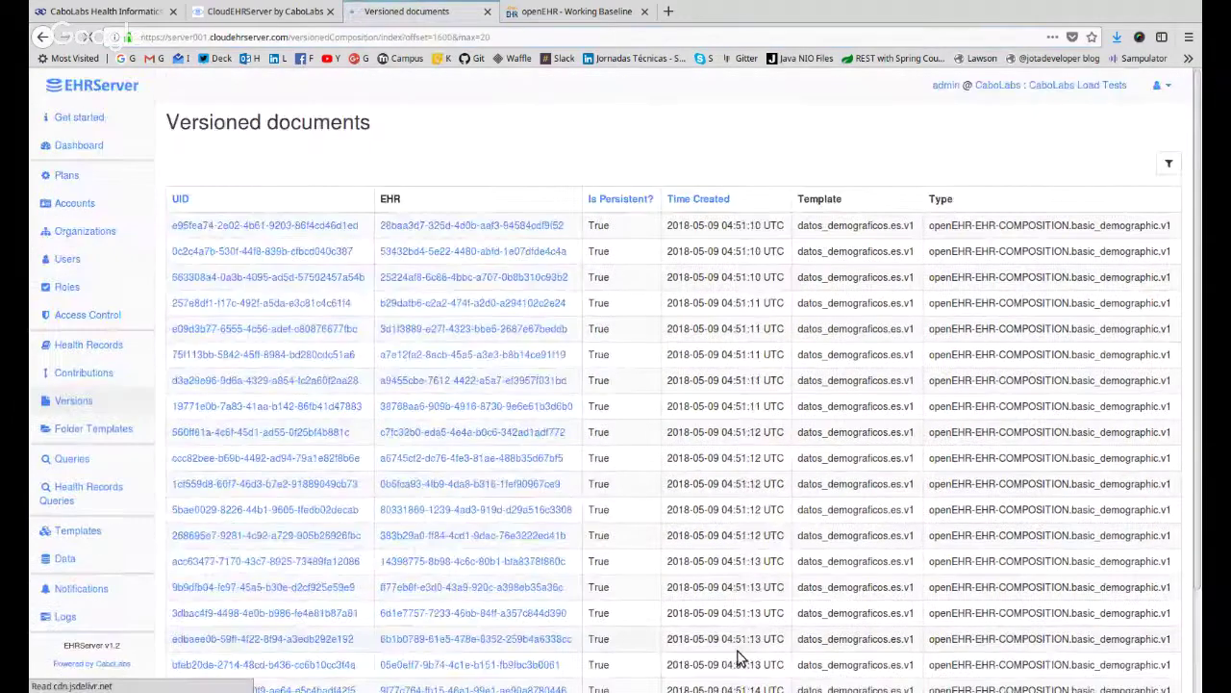
scroll(750, 493, down, 3)
Load offset 2080 and open the first encuentro_diagnostico_codificado document's details.
click(435, 36)
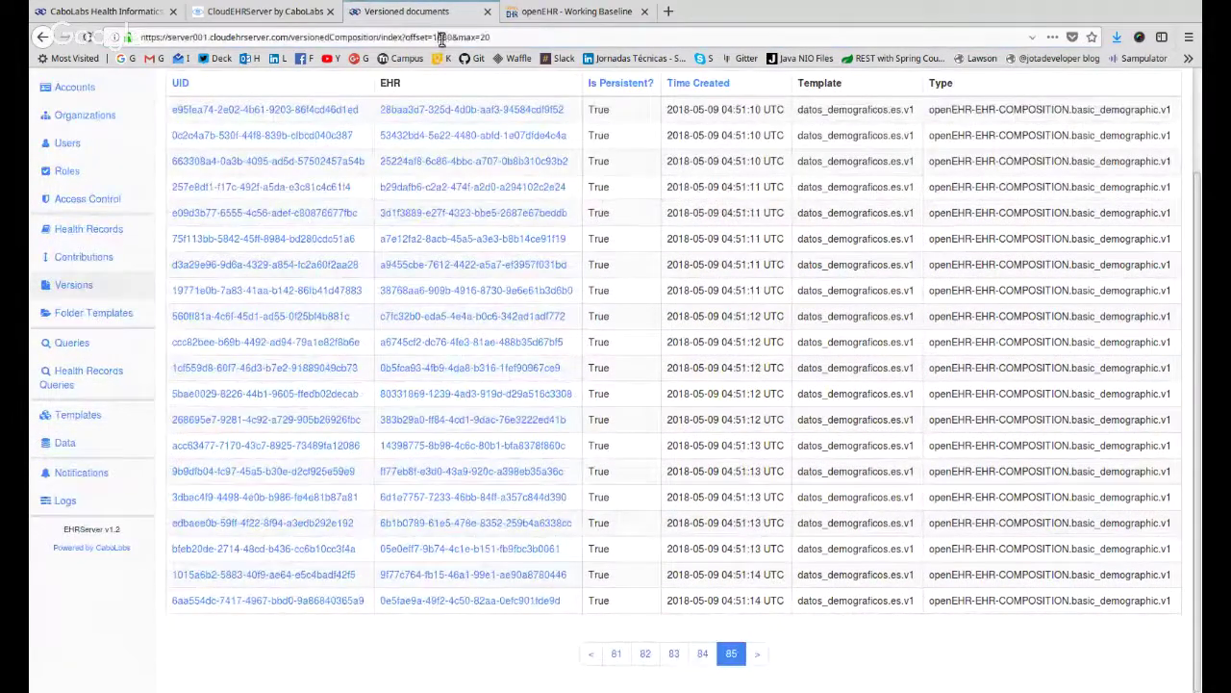
key(BackSpace)
key(BackSpace)
text(20)
key(Return)
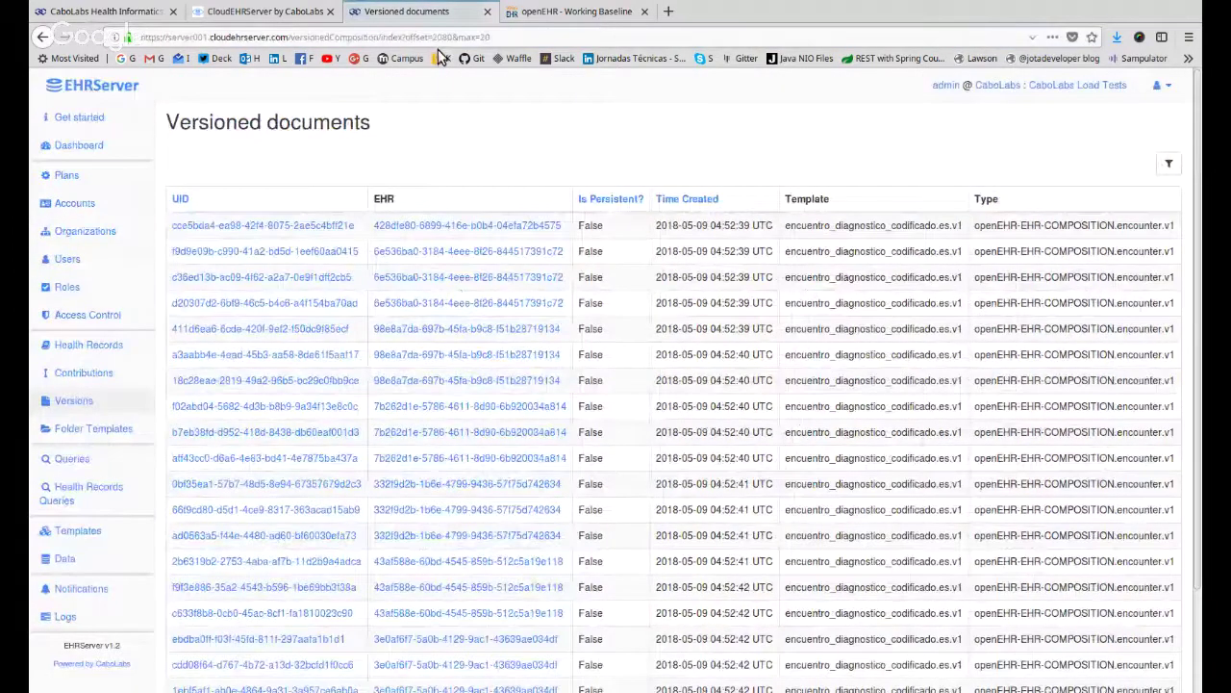
scroll(831, 272, down, 3)
double_click(835, 111)
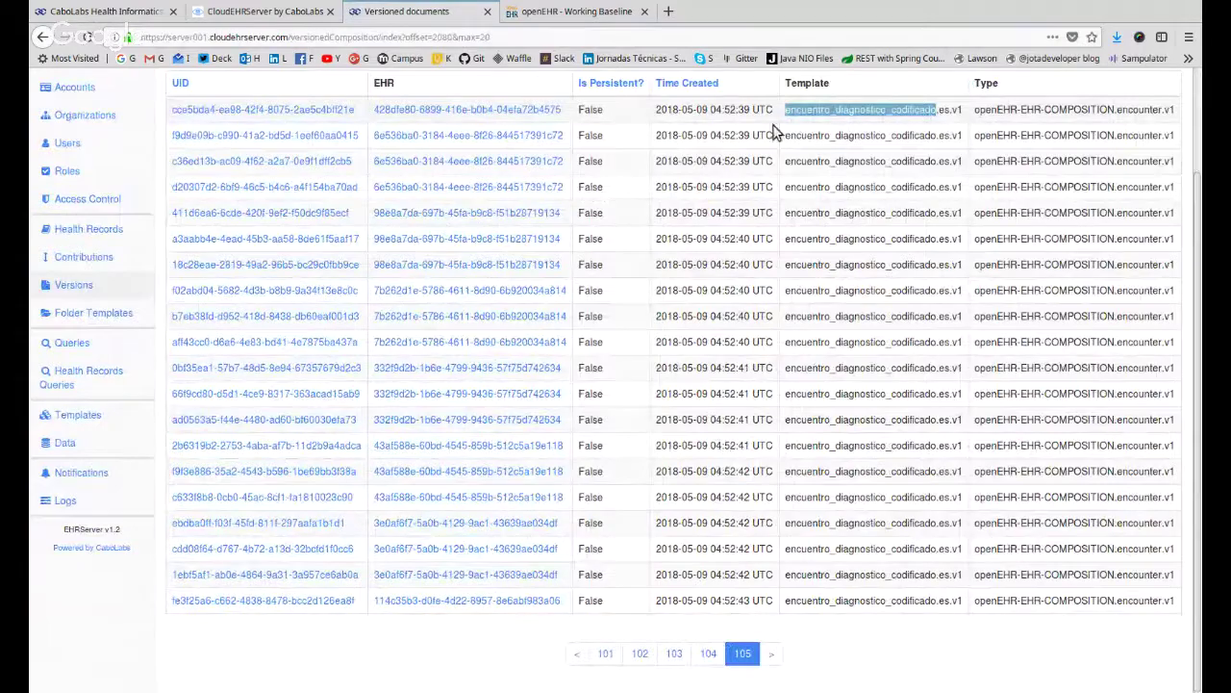
scroll(221, 202, up, 2)
click(252, 227)
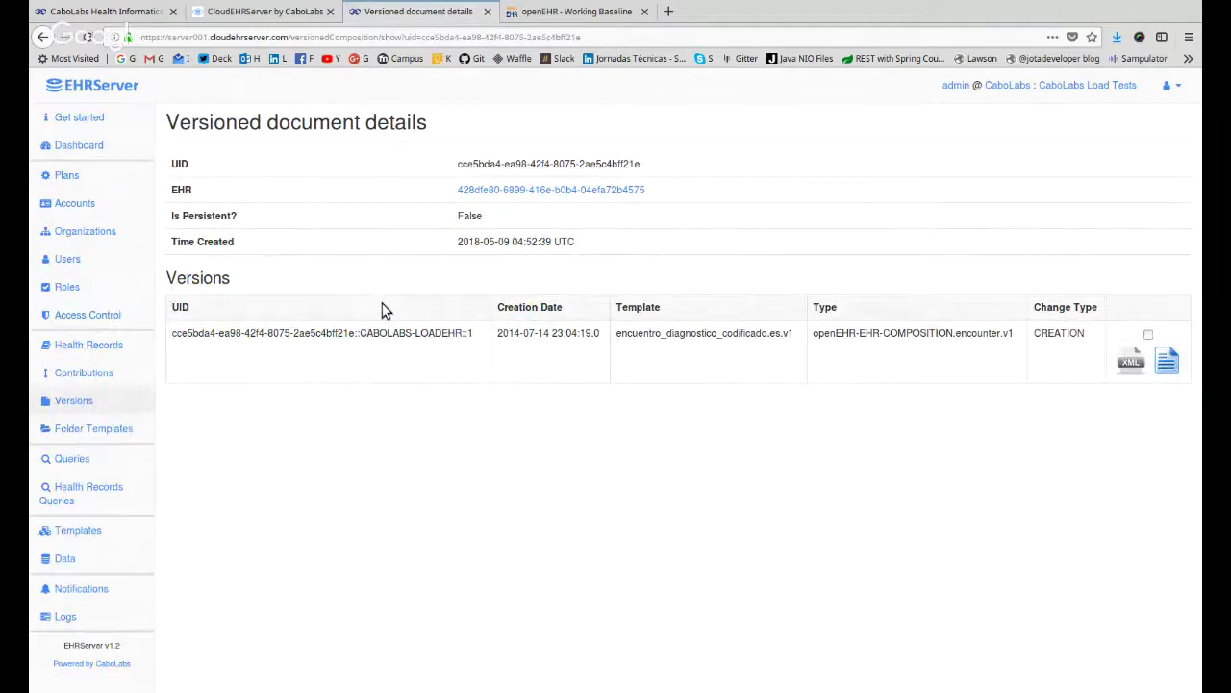
drag(382, 313, 407, 398)
click(444, 561)
double_click(1051, 332)
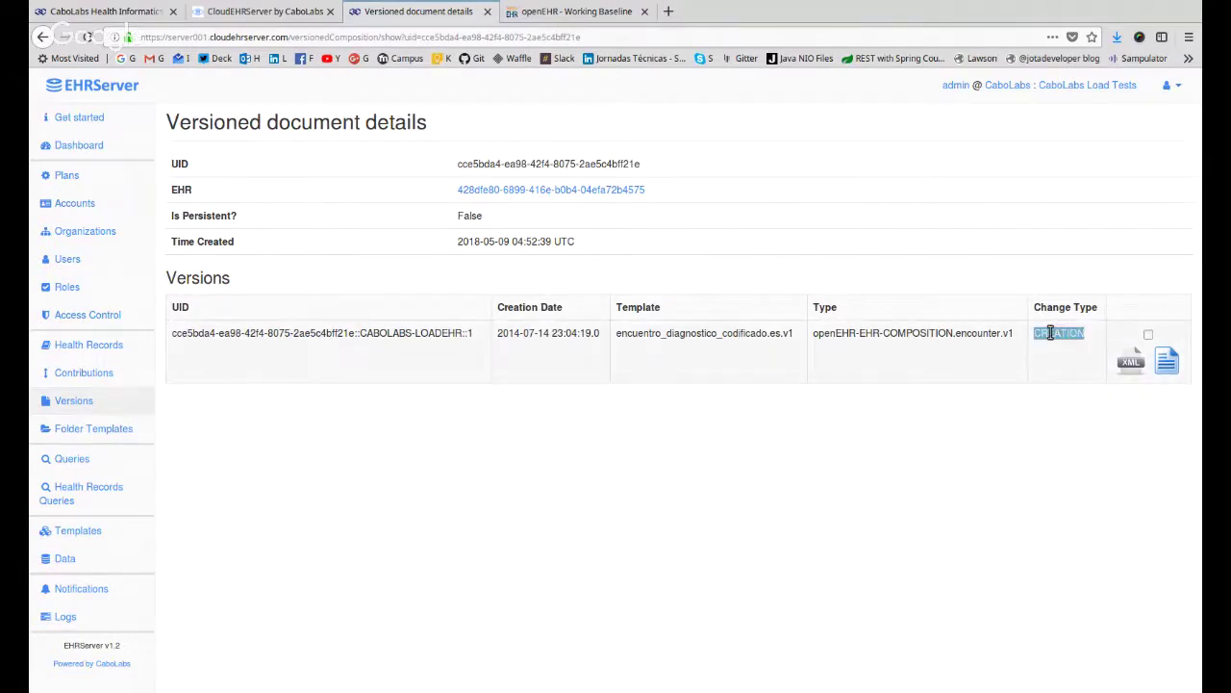
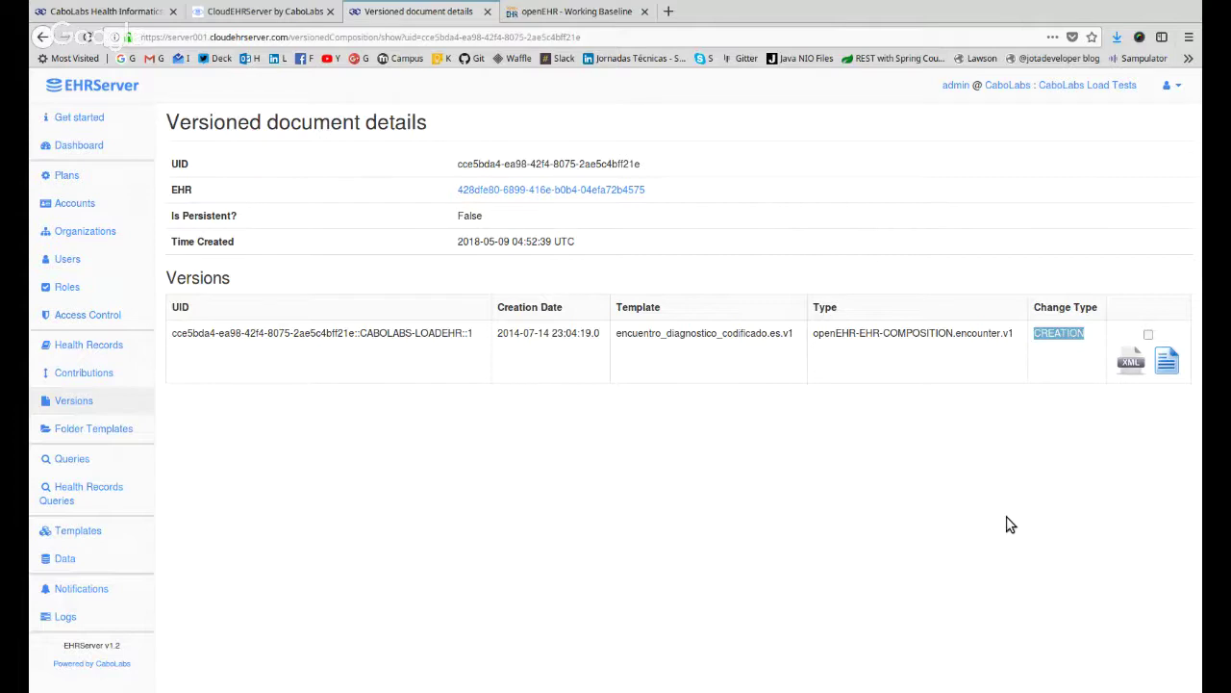
On the CaboLabs site, open eHealth Education and browse courses like the HL7 CDA workshop.
click(139, 9)
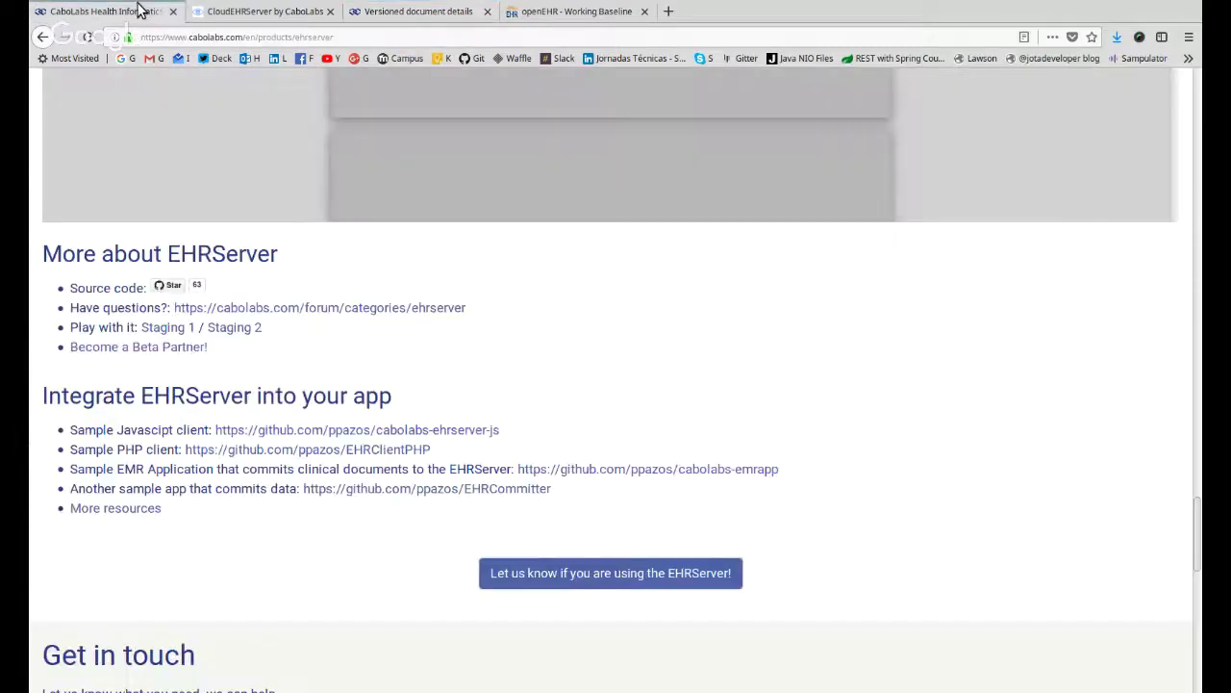
scroll(834, 313, up, 6)
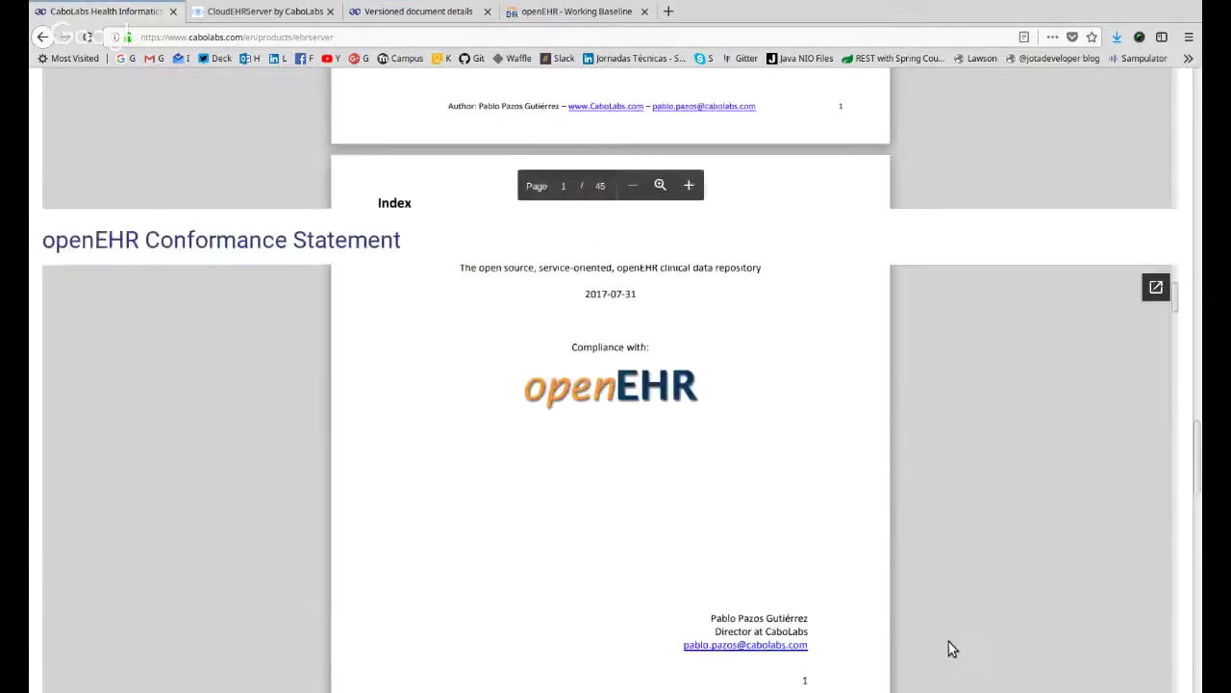
scroll(984, 261, up, 10)
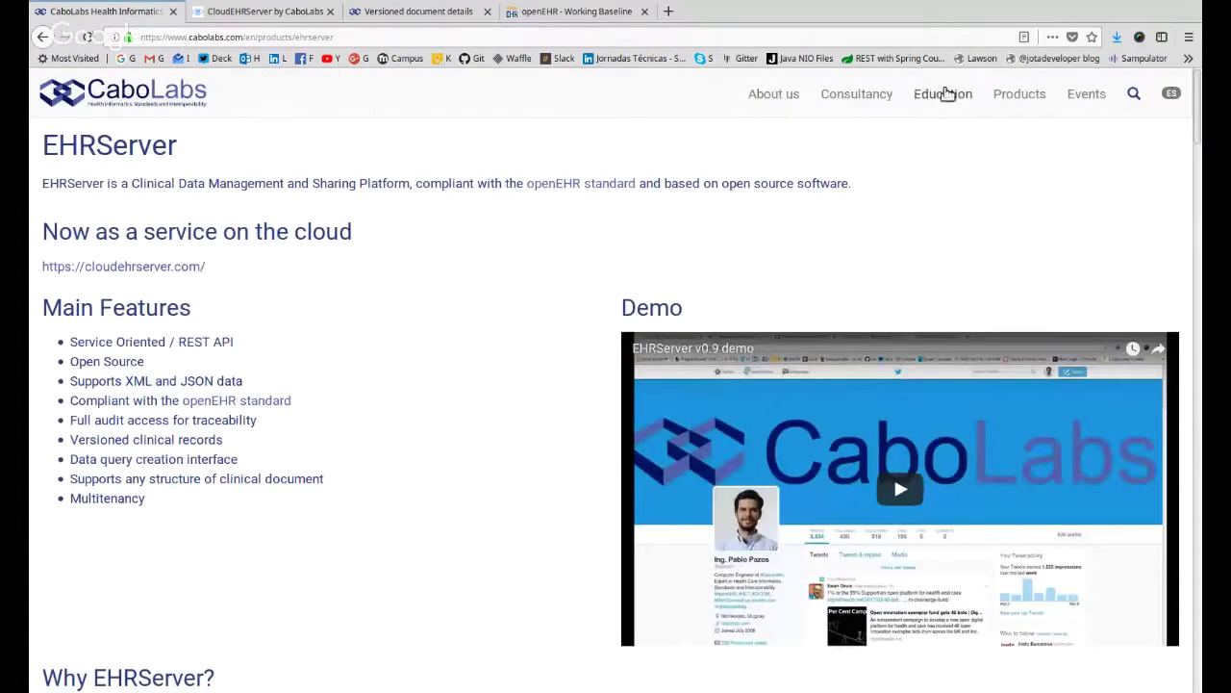
click(946, 94)
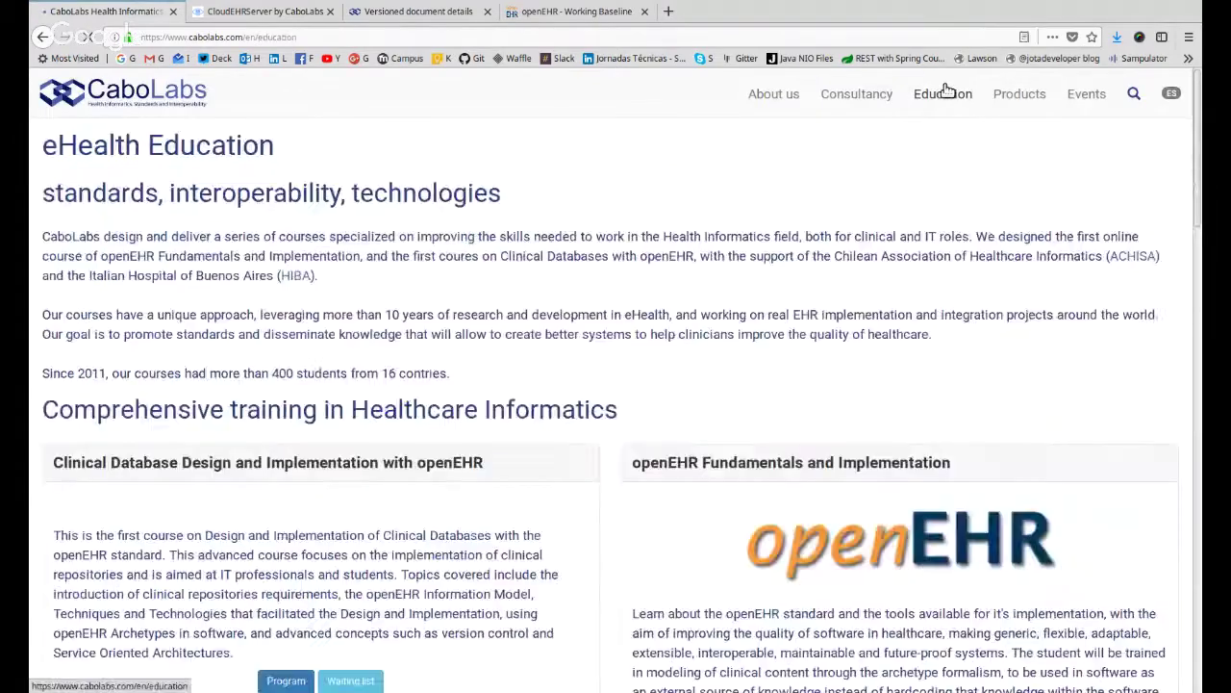
scroll(1016, 172, down, 2)
scroll(879, 452, down, 1)
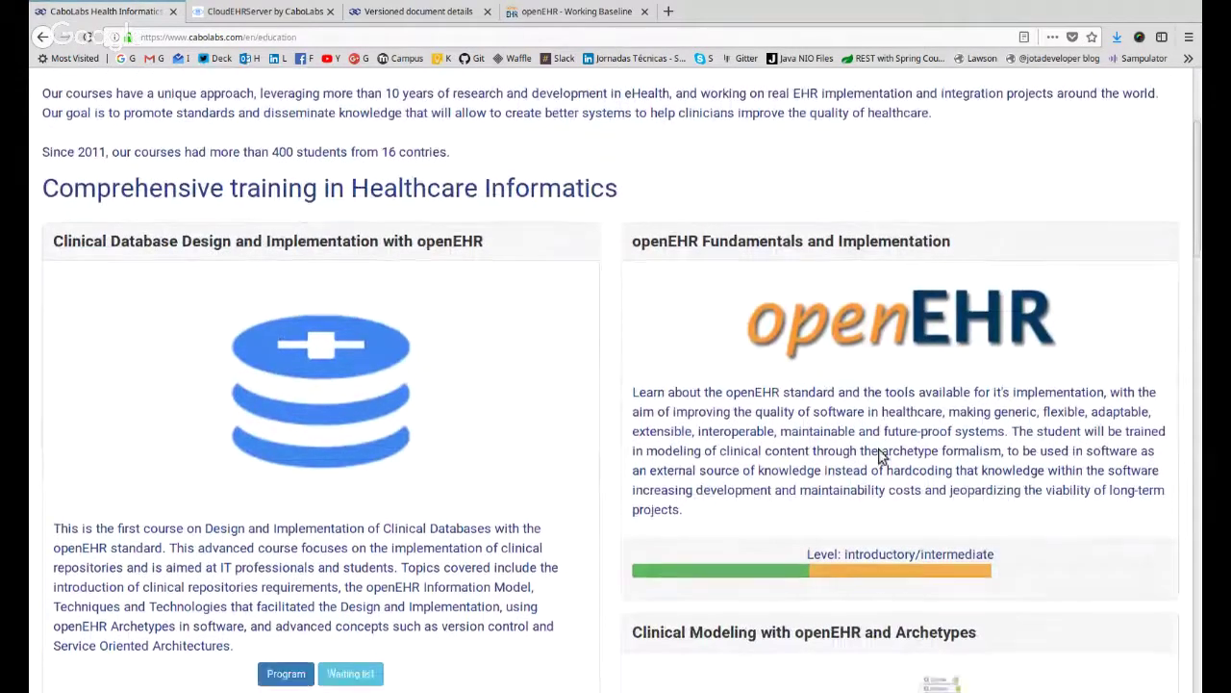
scroll(880, 452, down, 3)
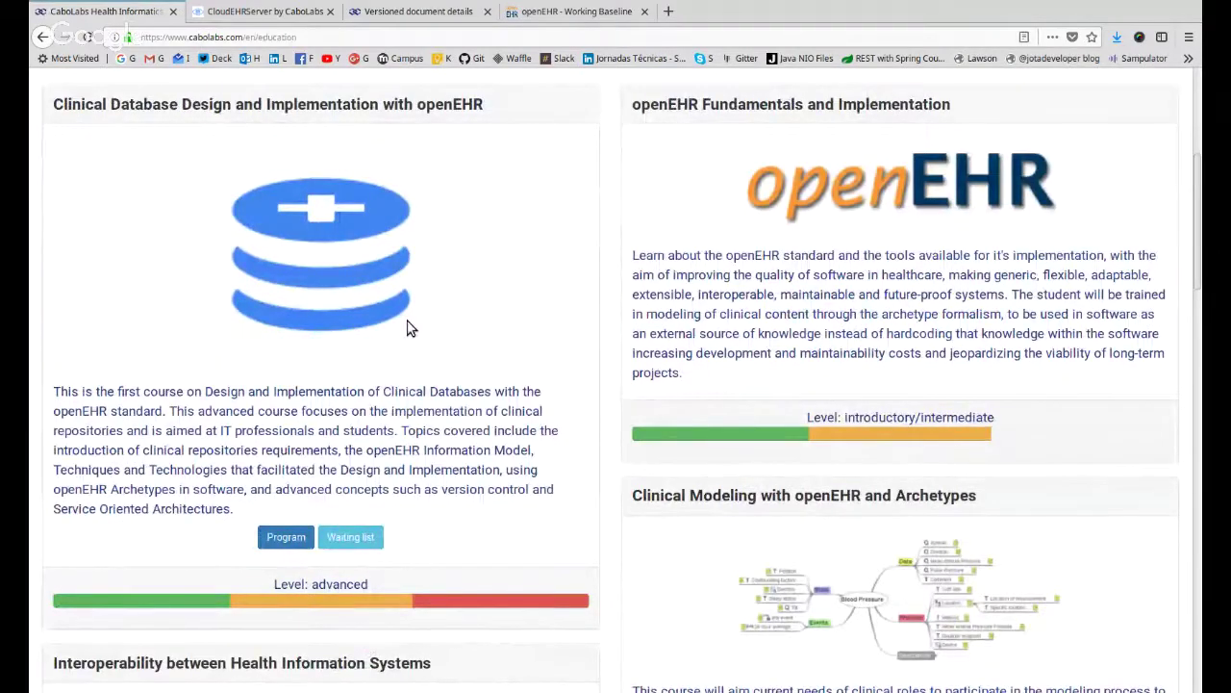
scroll(406, 328, down, 10)
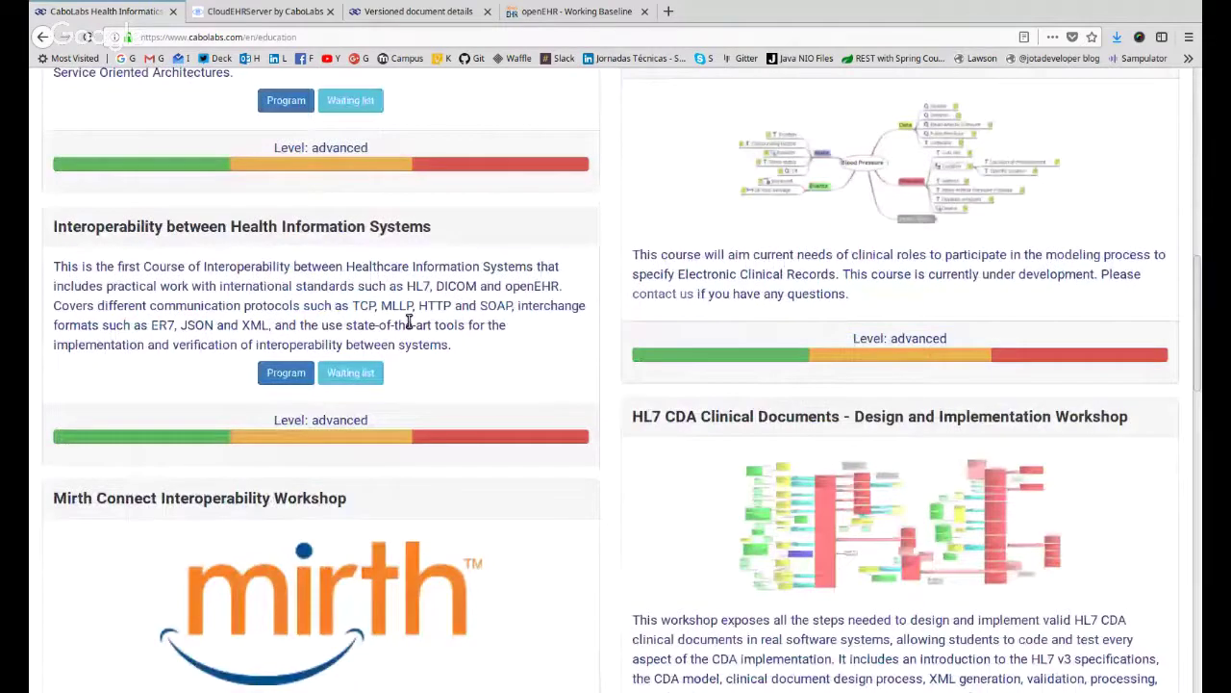
scroll(931, 313, up, 4)
scroll(932, 313, down, 5)
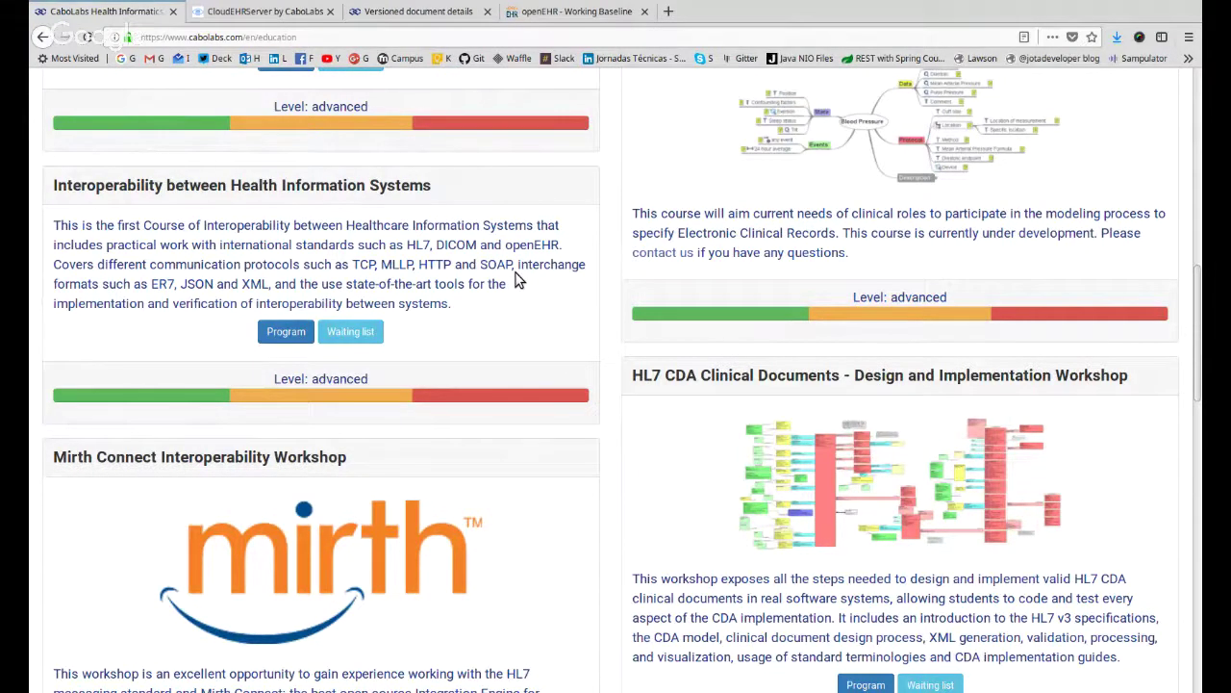
Return to the encuentro_diagnostico_codificado versioned document details and highlight its heading.
click(431, 14)
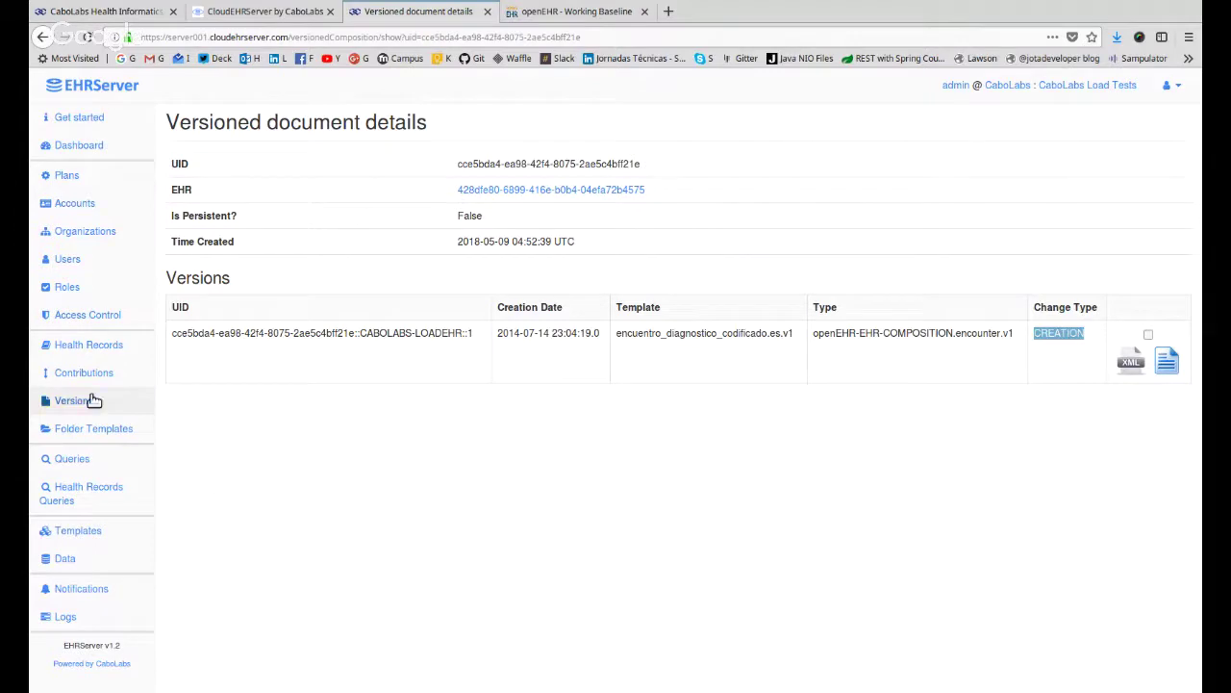
triple_click(257, 111)
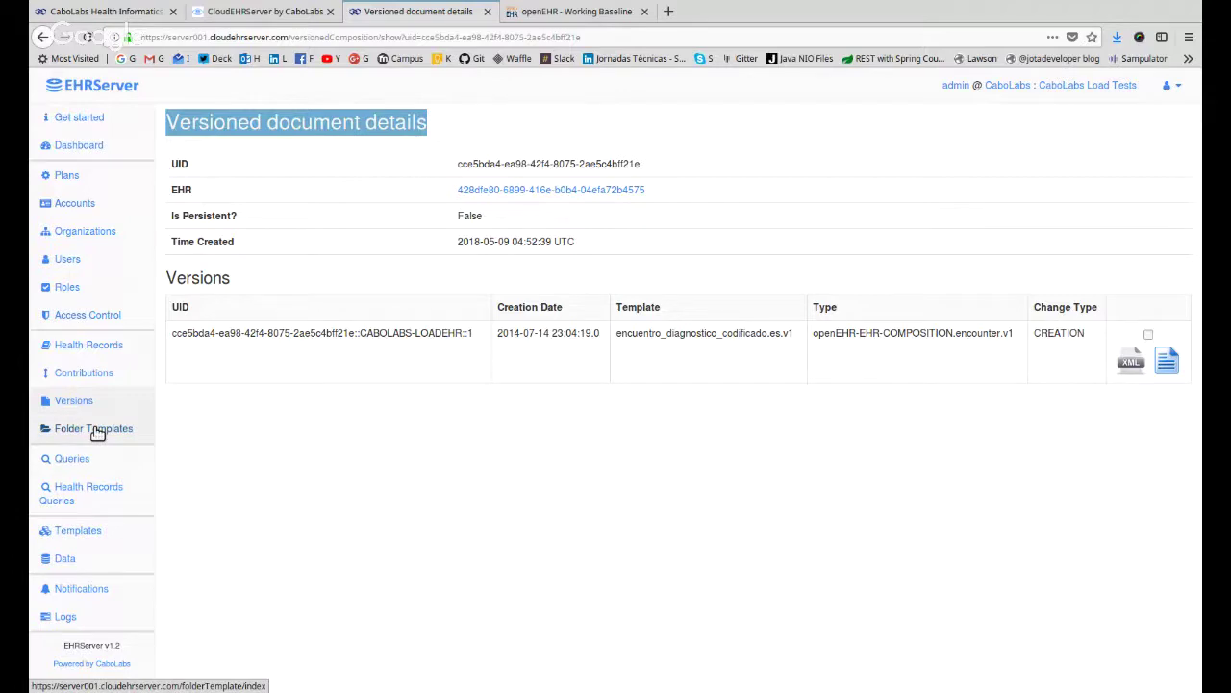
Show the Folder Templates list and highlight the EHRServer v1.2 version label.
click(97, 433)
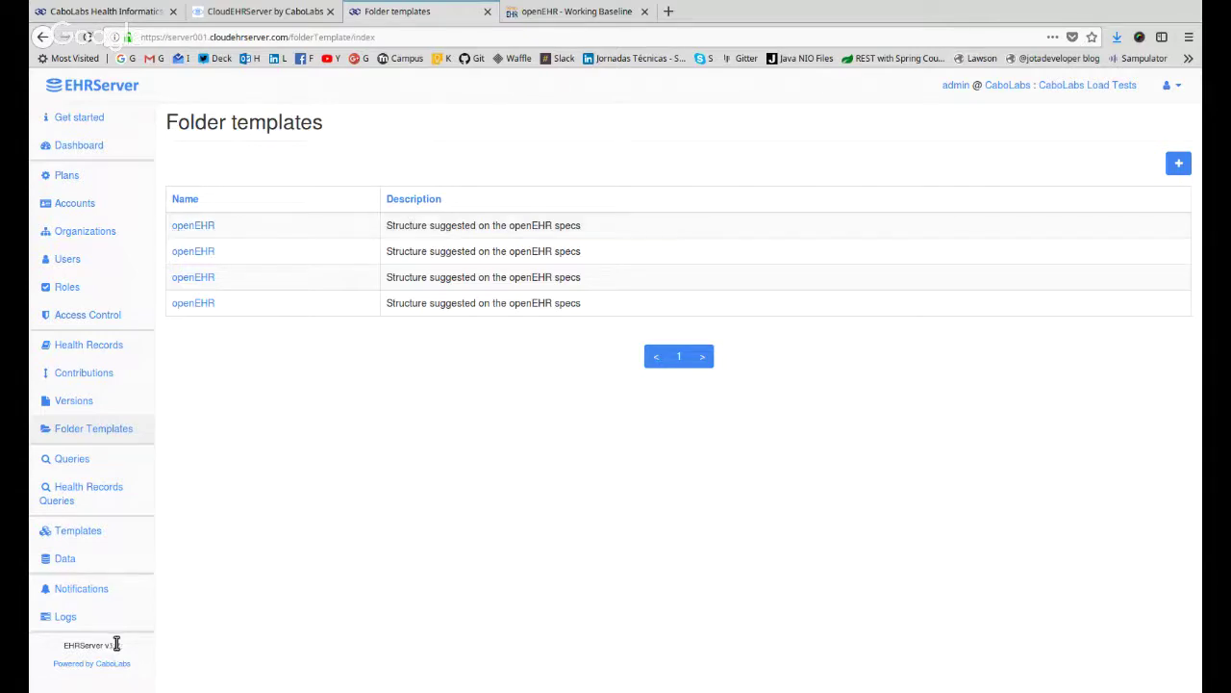
drag(121, 649, 63, 648)
click(292, 565)
Open the first openEHR folder template with subject, persistent, event and episode X folders.
click(190, 231)
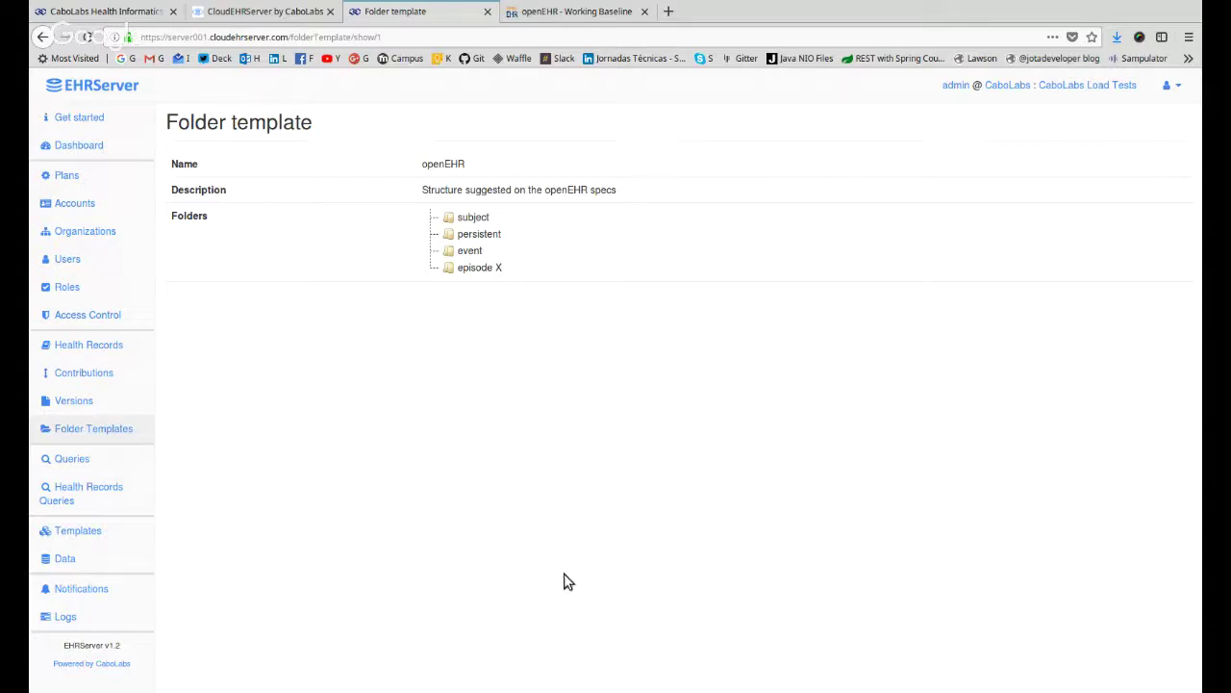
Show the stored Queries list and highlight the Diagnósticos group heading.
click(88, 472)
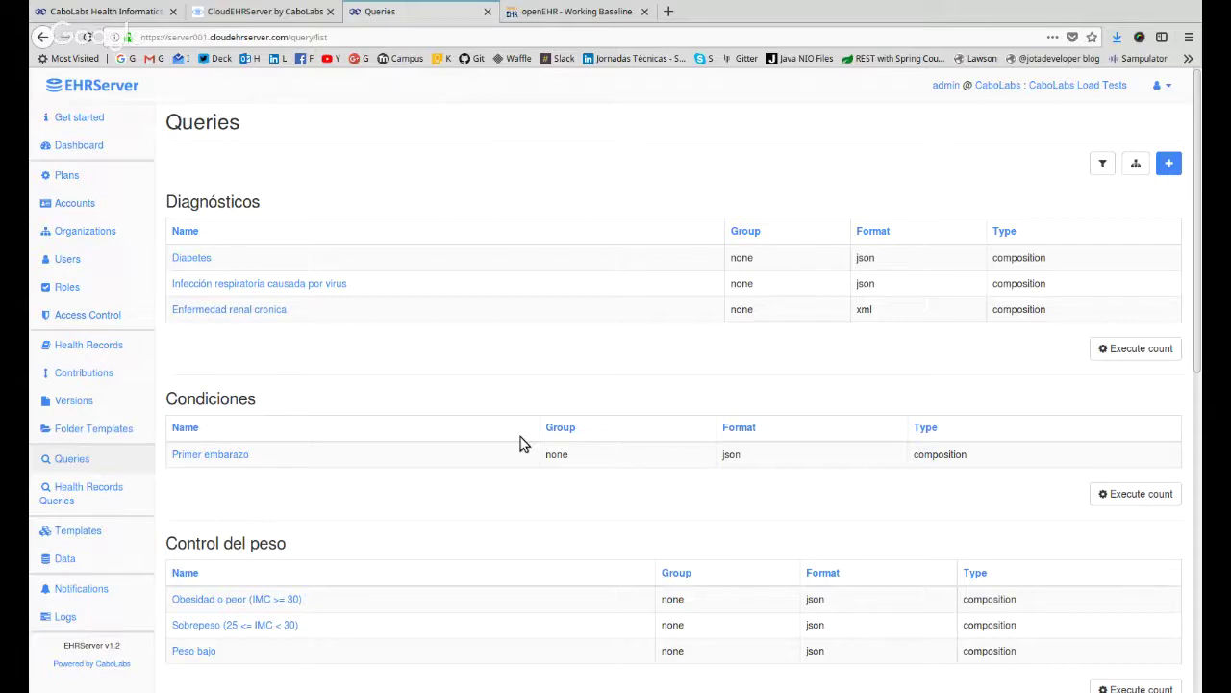
double_click(227, 198)
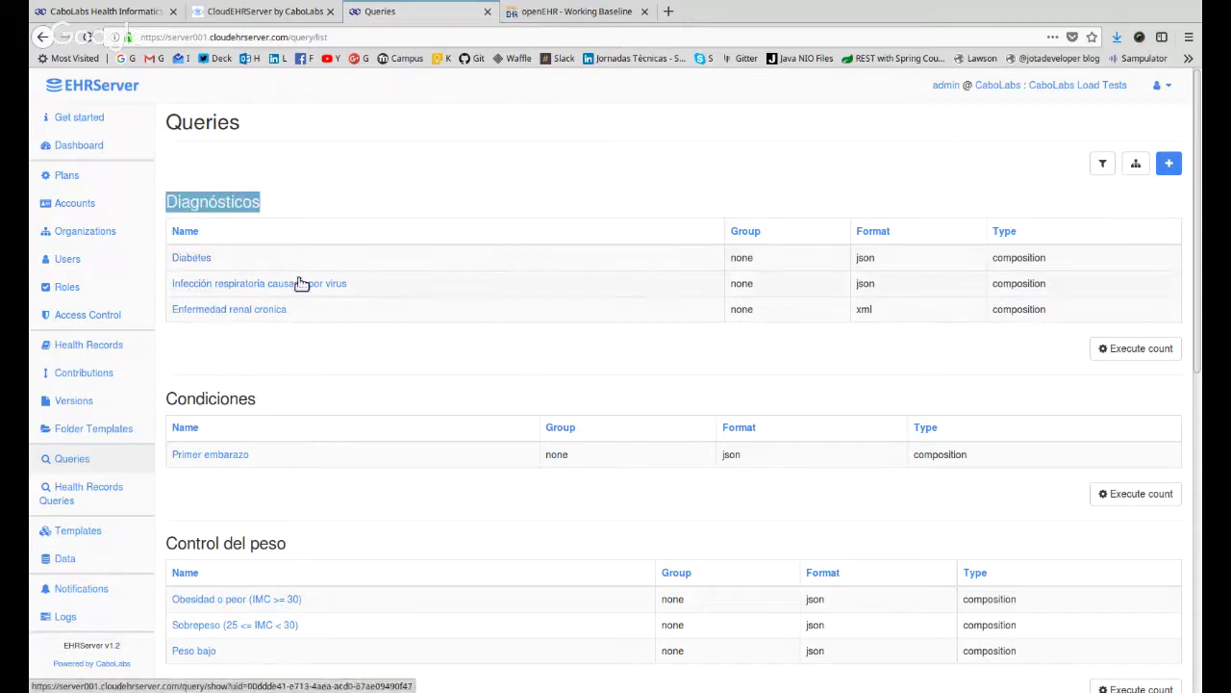
double_click(231, 203)
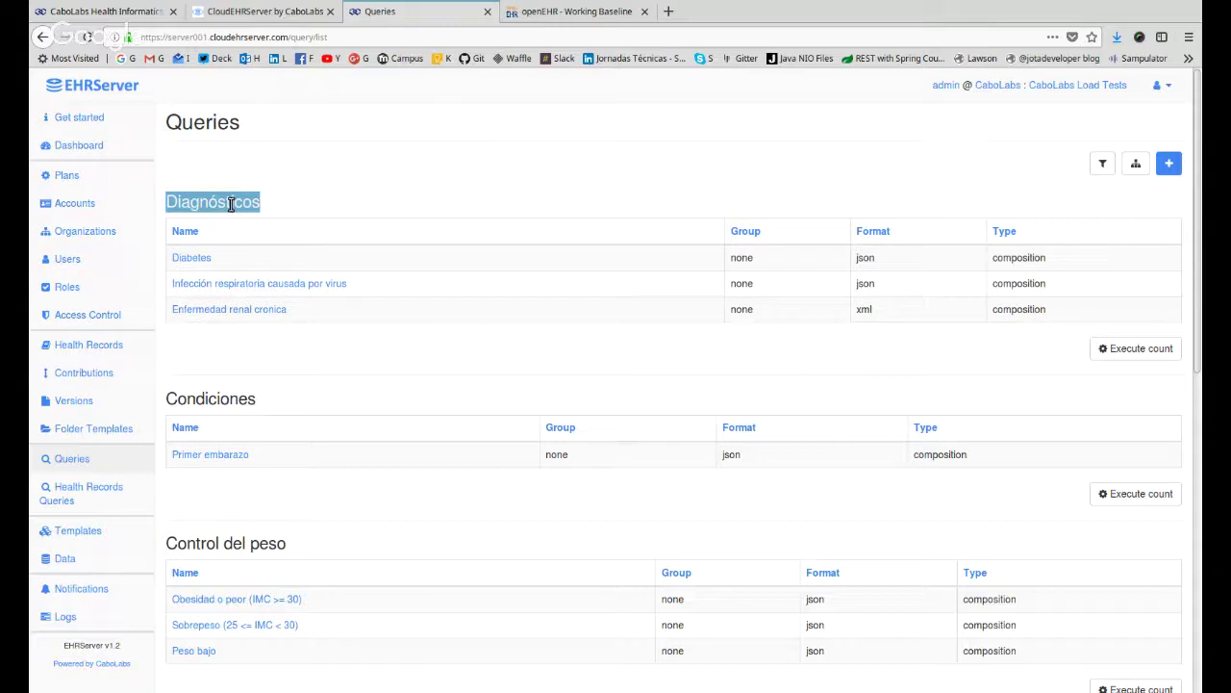
click(1140, 164)
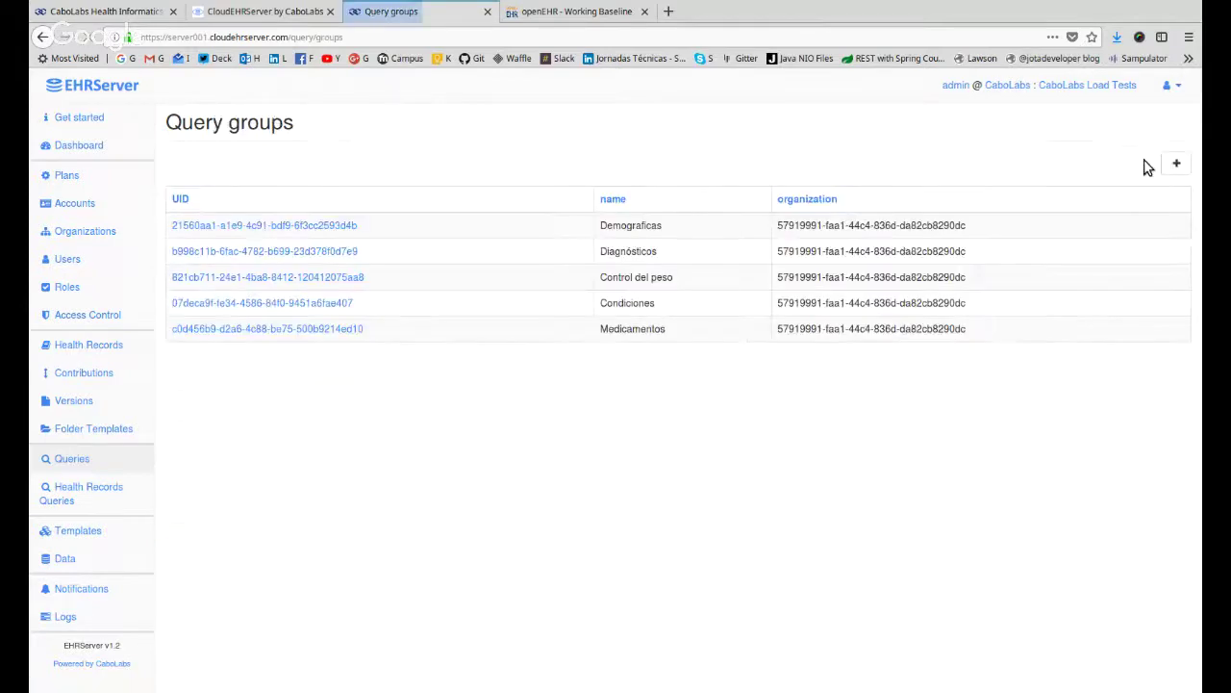
drag(627, 231, 659, 332)
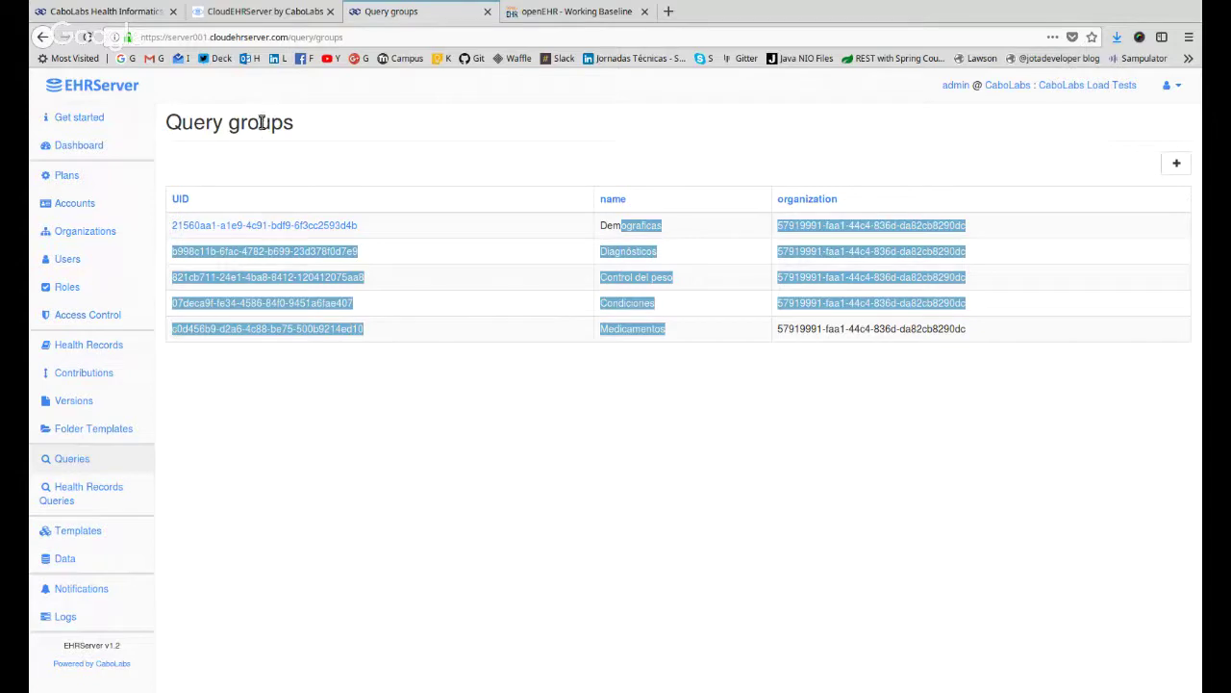
click(110, 464)
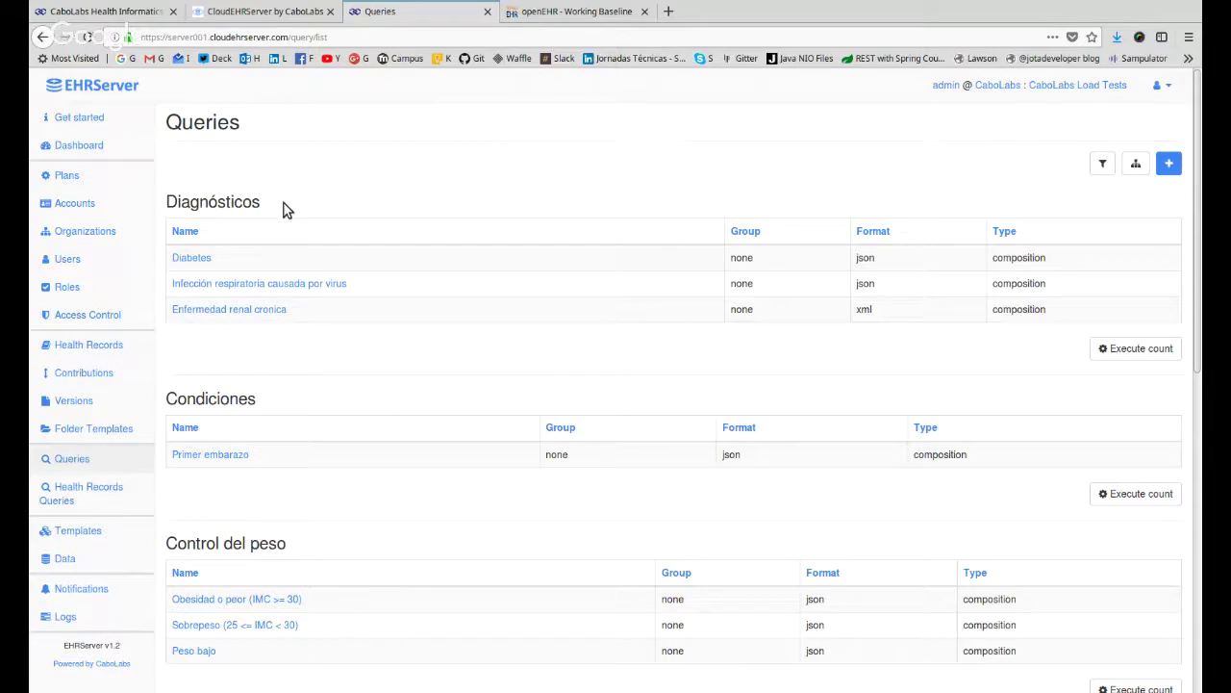
double_click(211, 206)
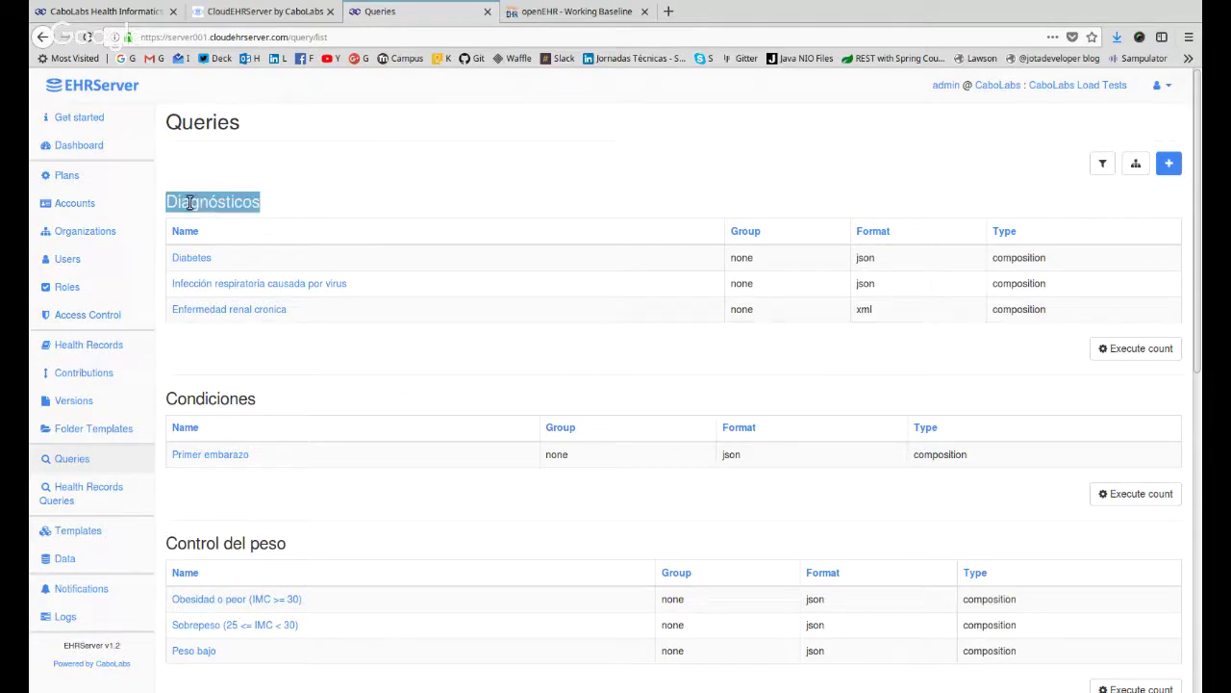
double_click(244, 395)
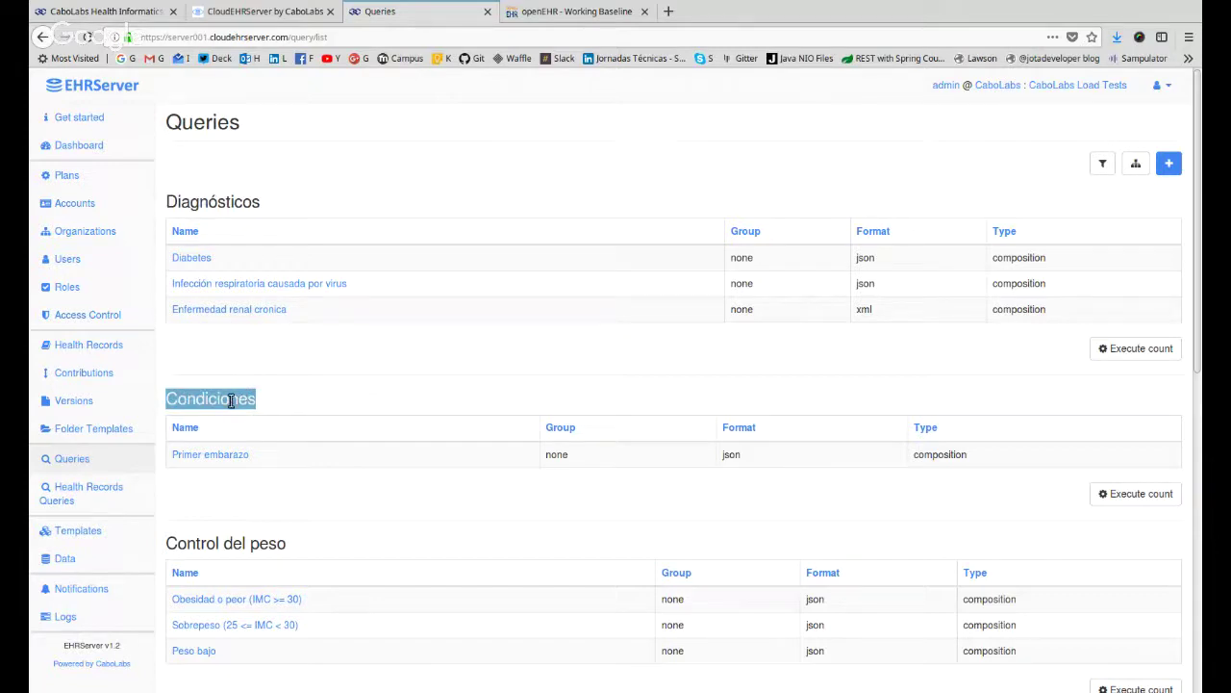
triple_click(270, 545)
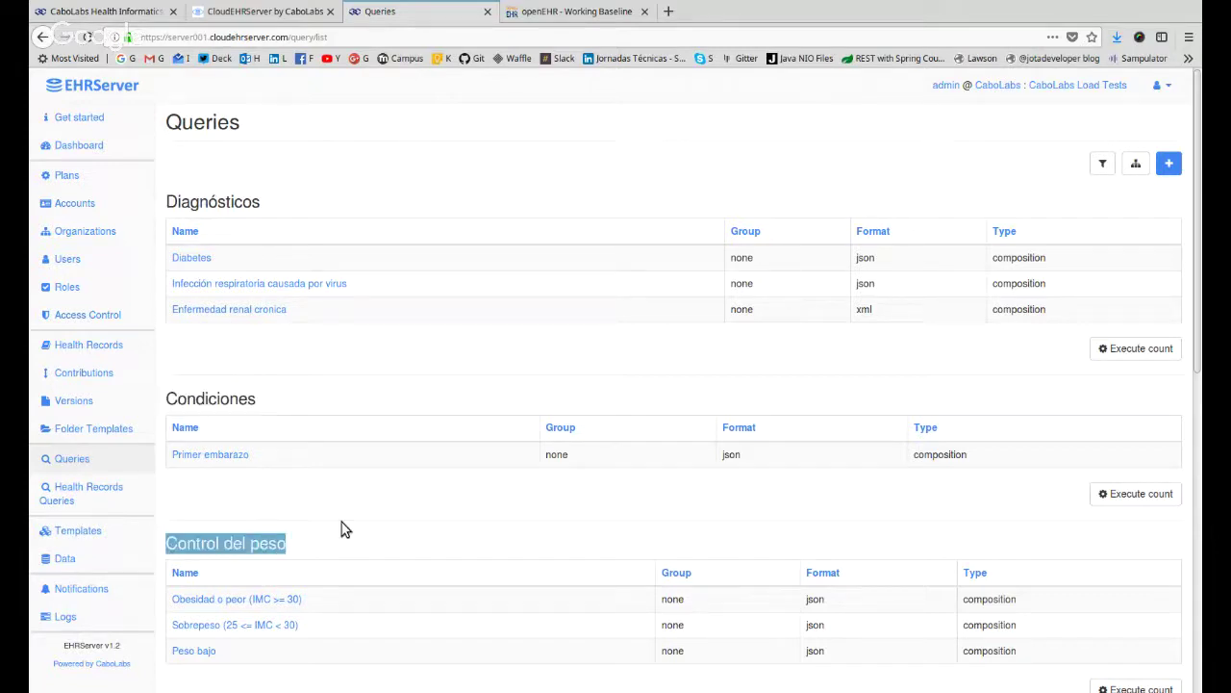
scroll(343, 528, down, 5)
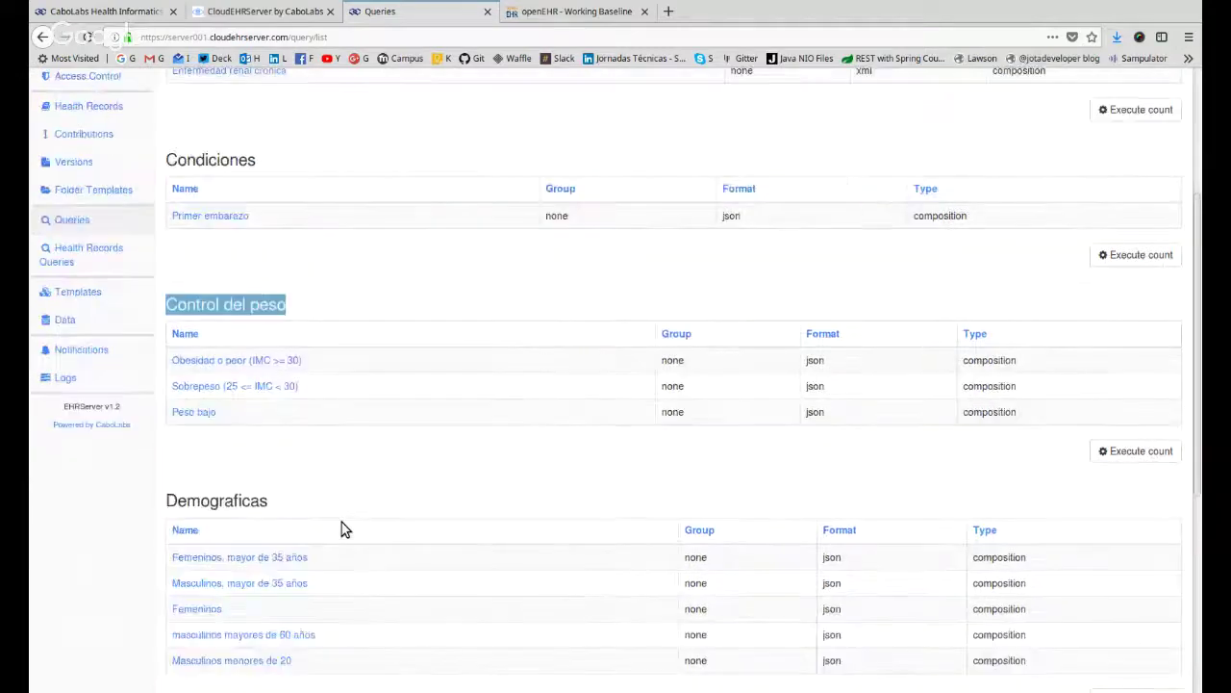
triple_click(230, 502)
scroll(471, 476, down, 6)
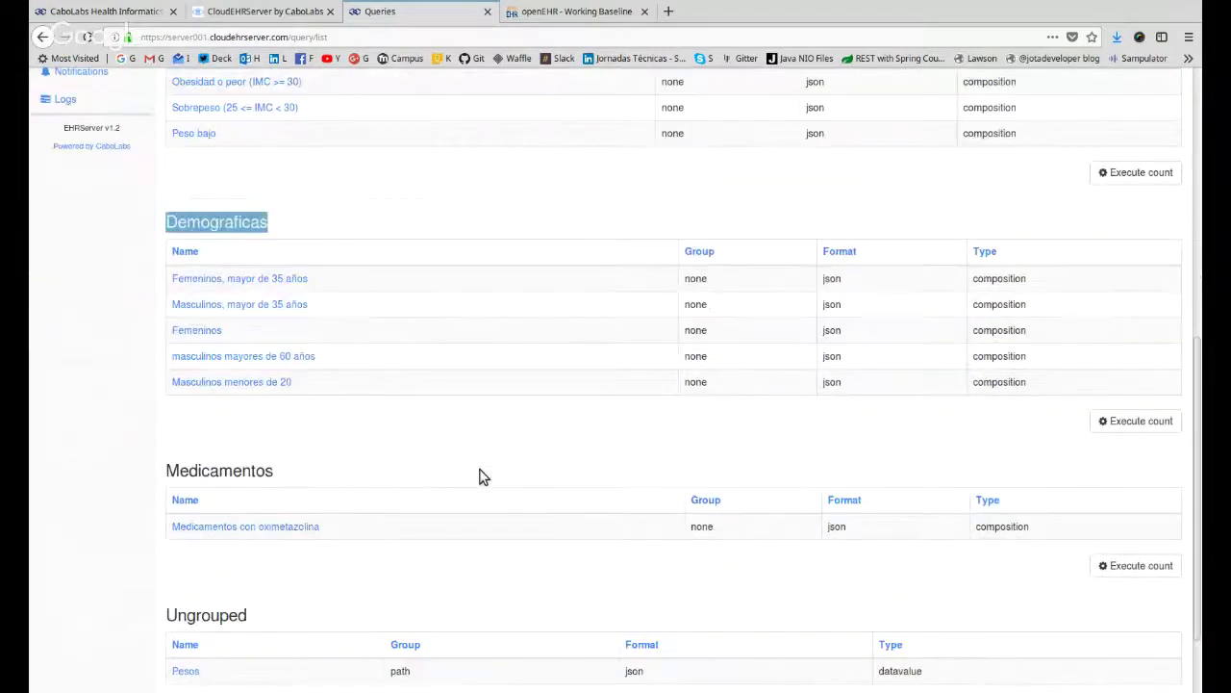
triple_click(225, 469)
scroll(356, 479, down, 2)
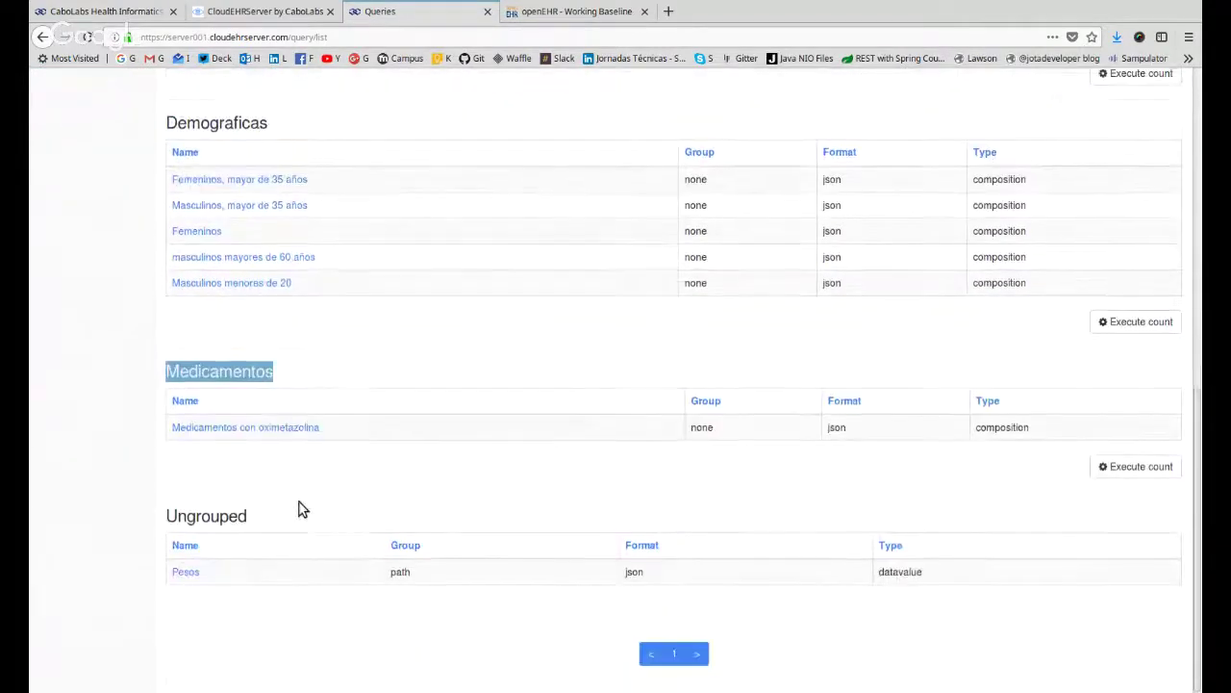
click(227, 512)
triple_click(227, 512)
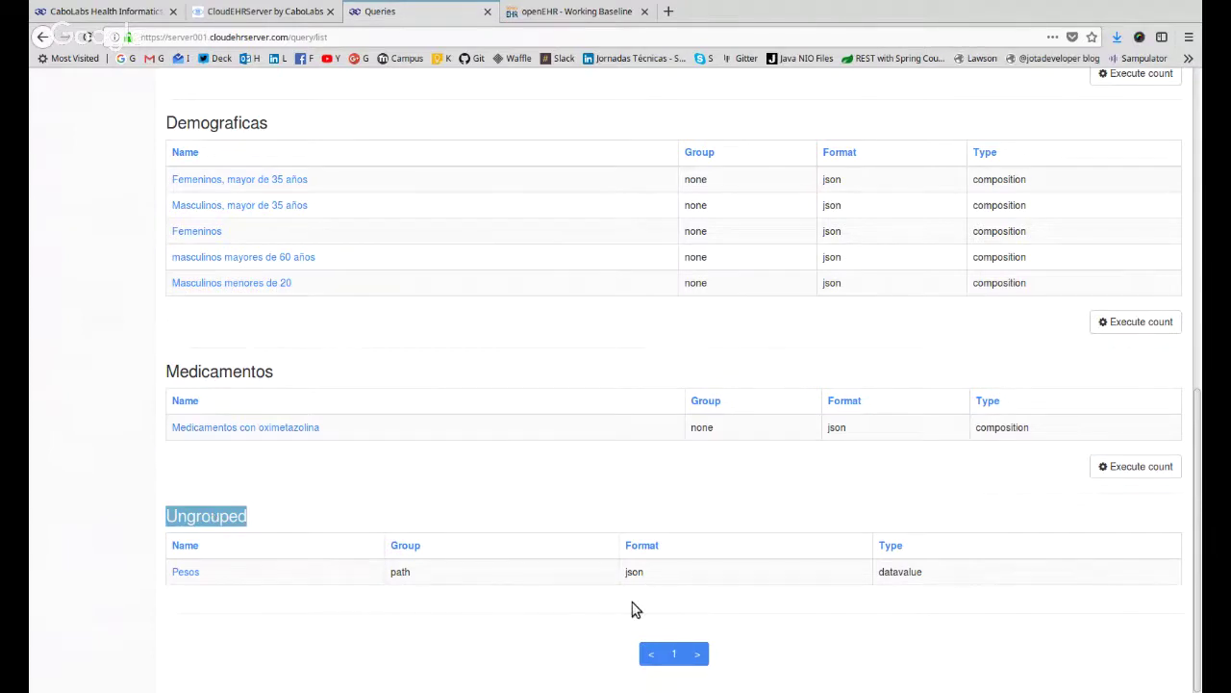
scroll(498, 568, up, 5)
scroll(492, 553, up, 5)
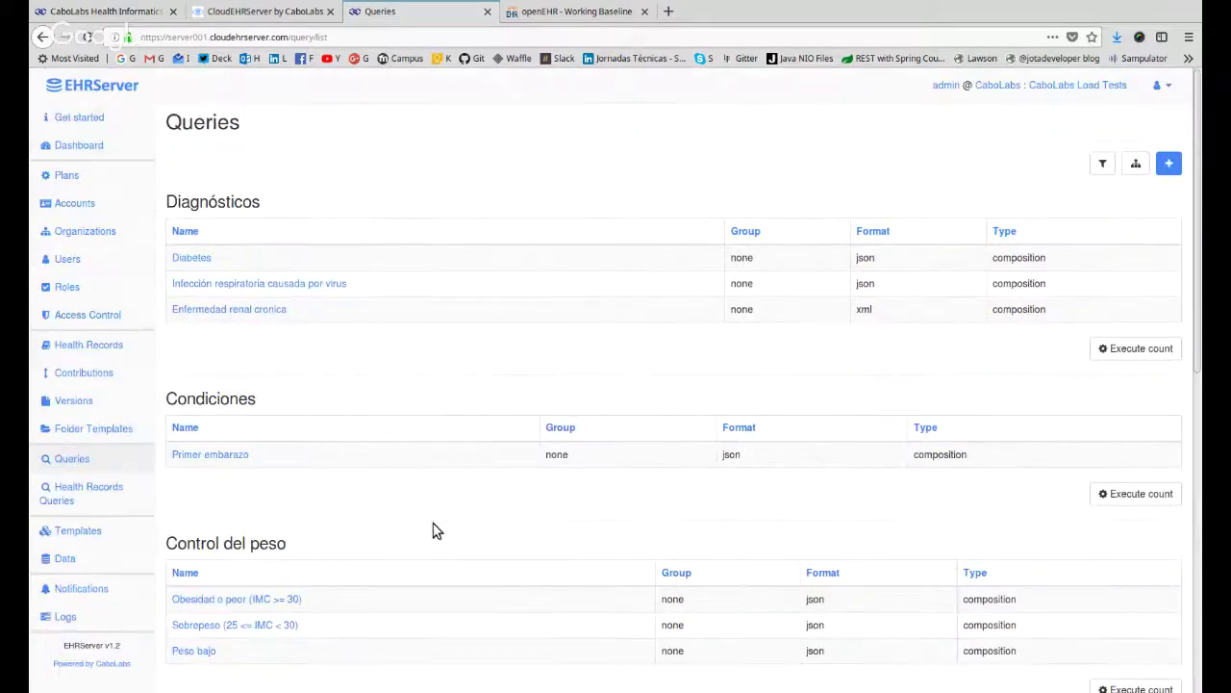
double_click(217, 197)
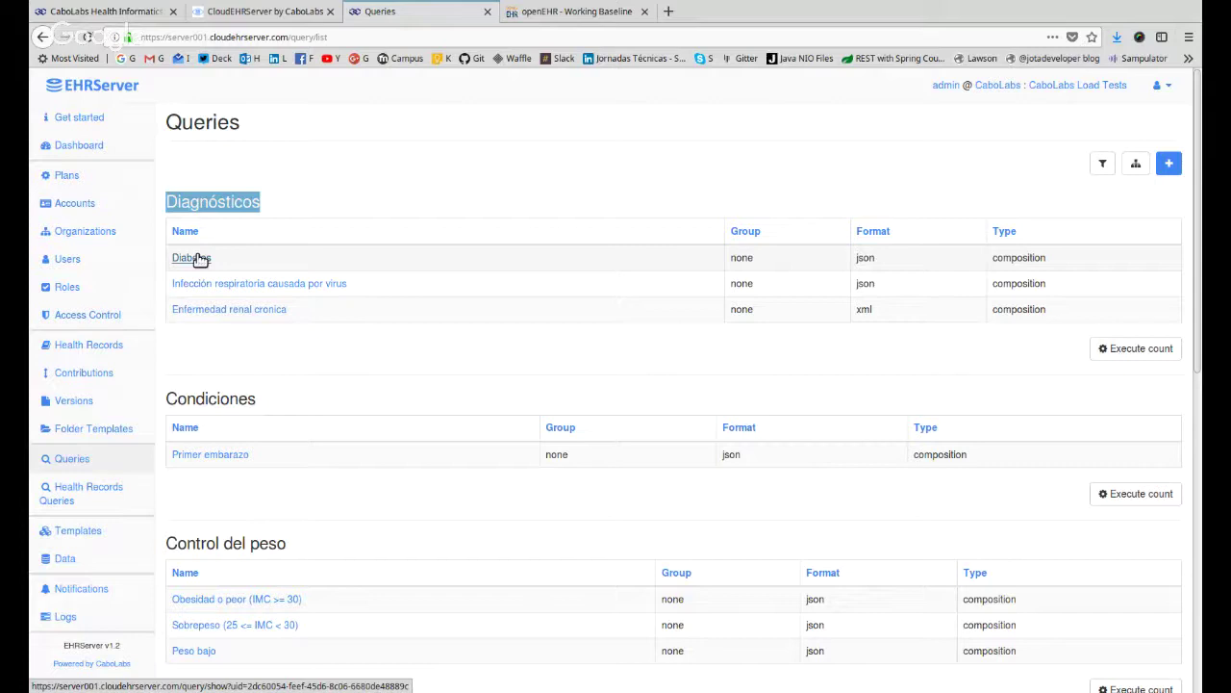
click(197, 258)
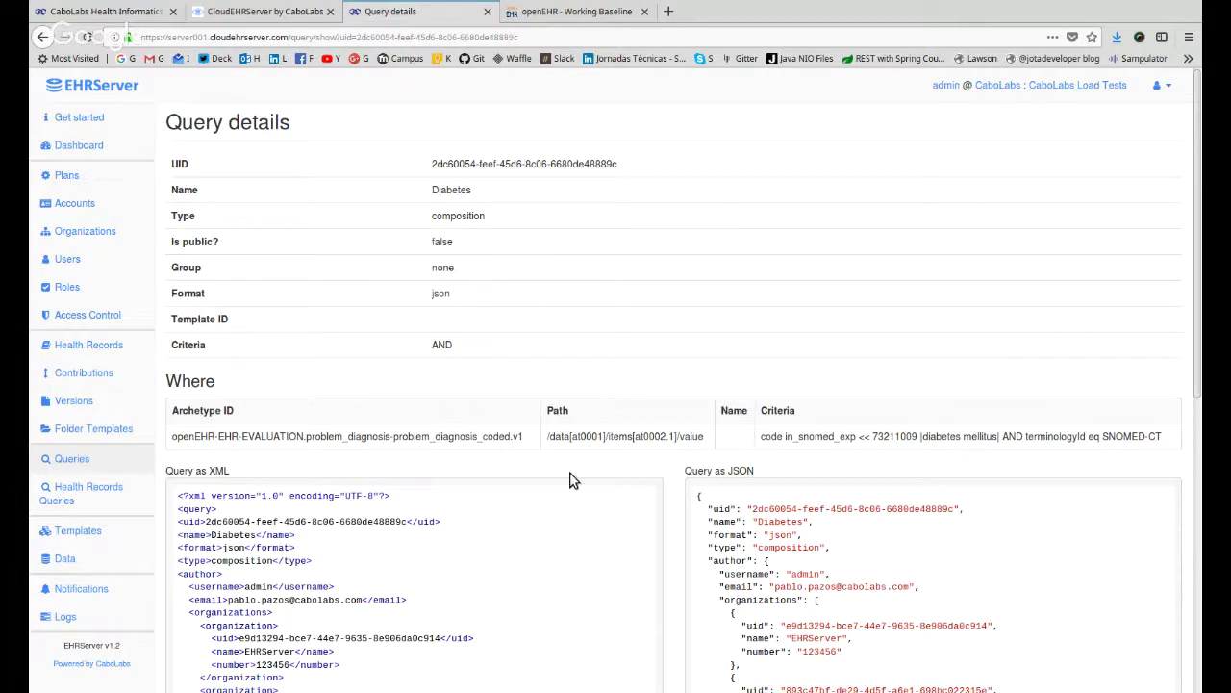
scroll(571, 481, down, 3)
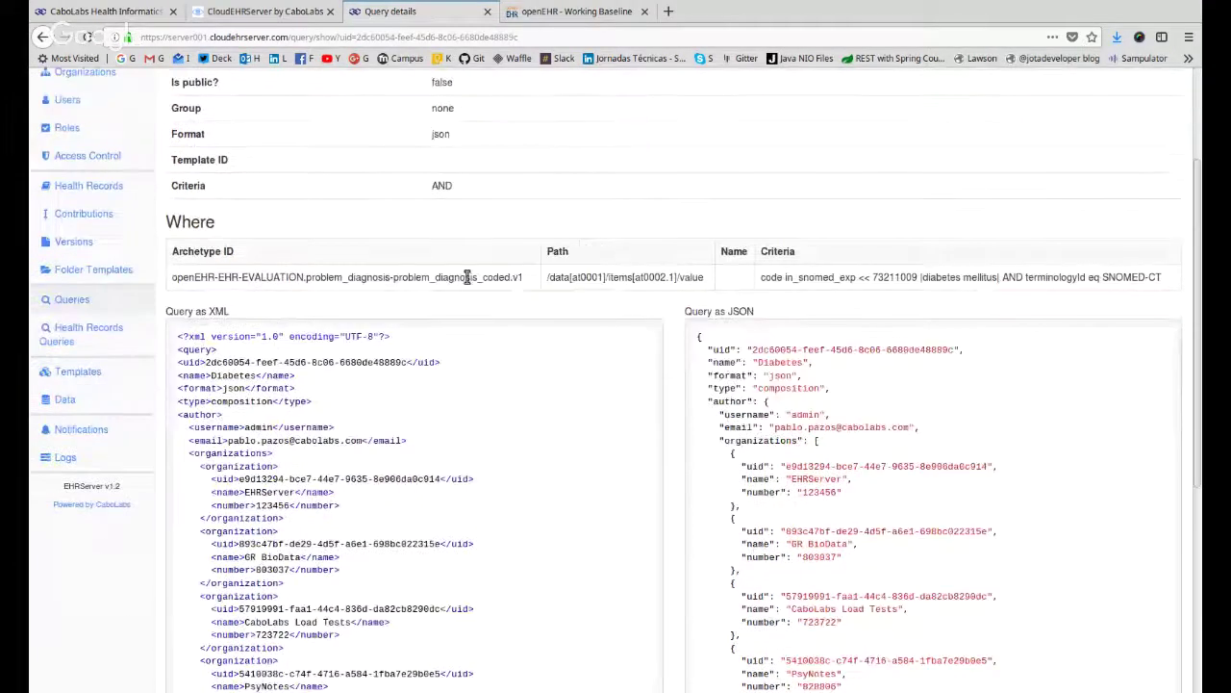
scroll(647, 483, up, 3)
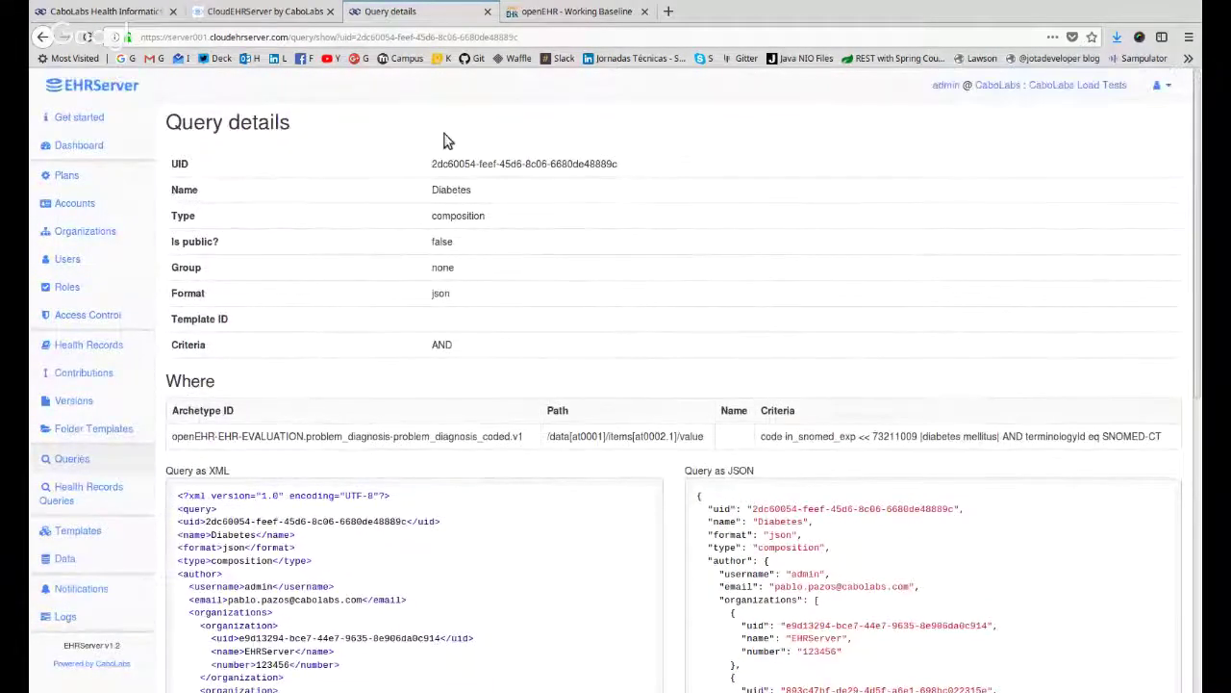
drag(432, 164, 452, 271)
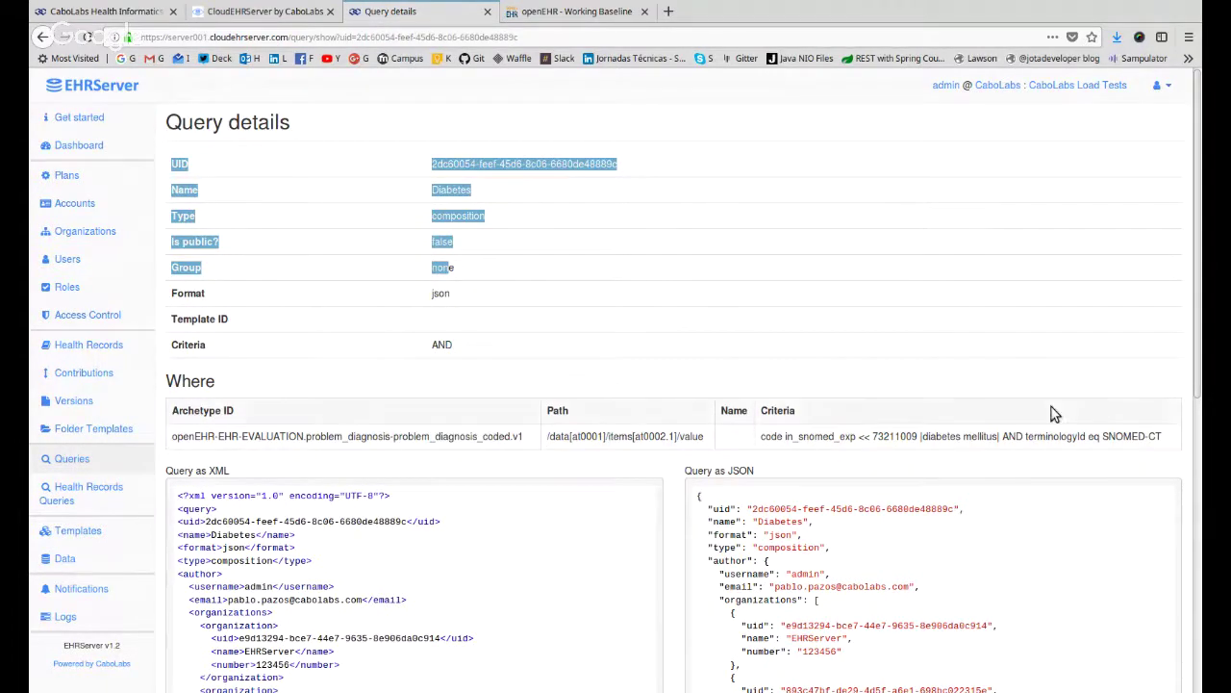
scroll(1052, 412, down, 3)
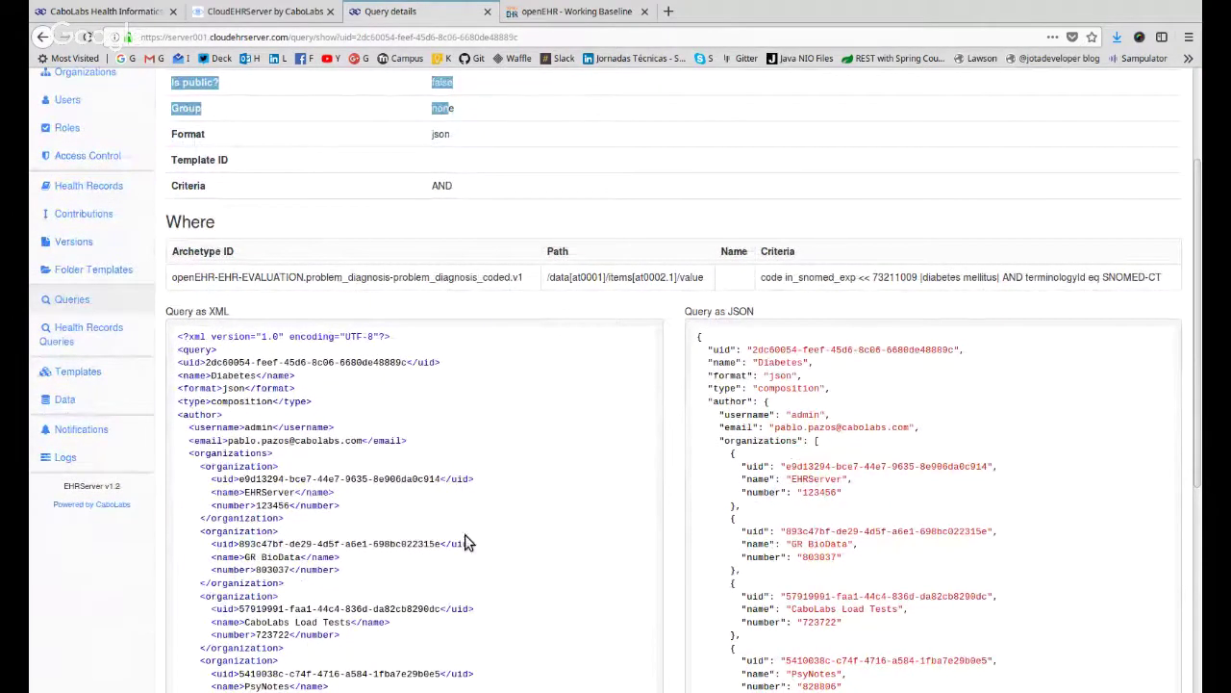
drag(171, 277, 532, 284)
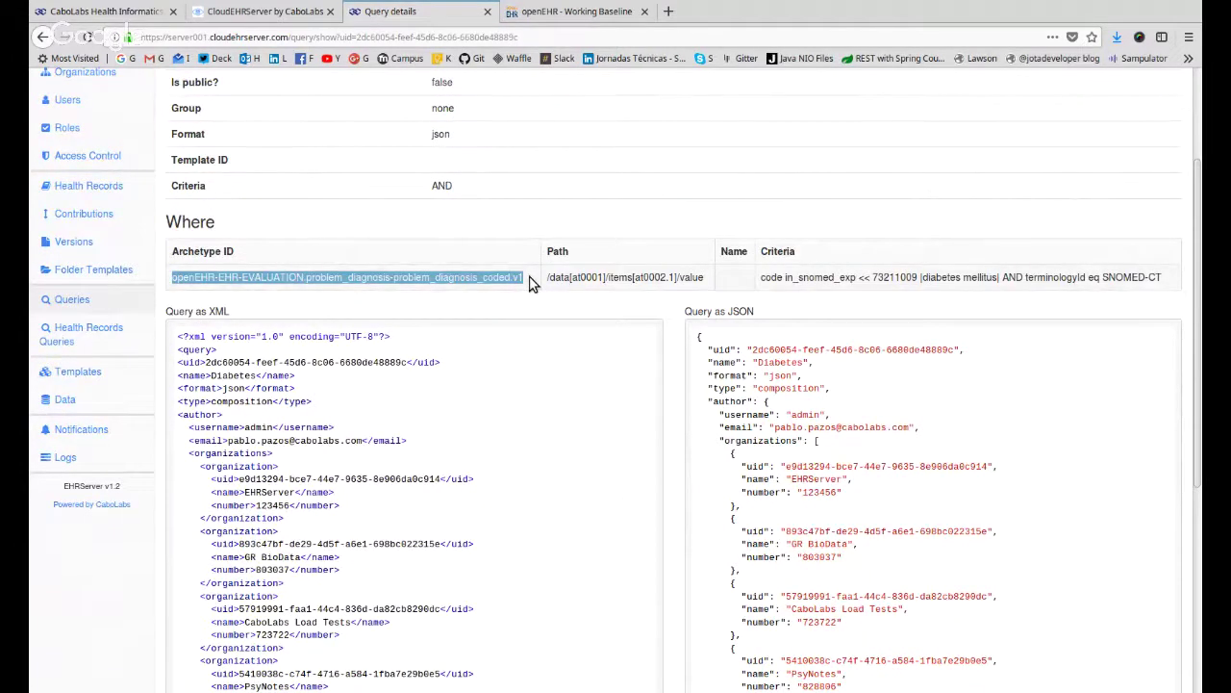
click(532, 284)
drag(532, 284, 174, 279)
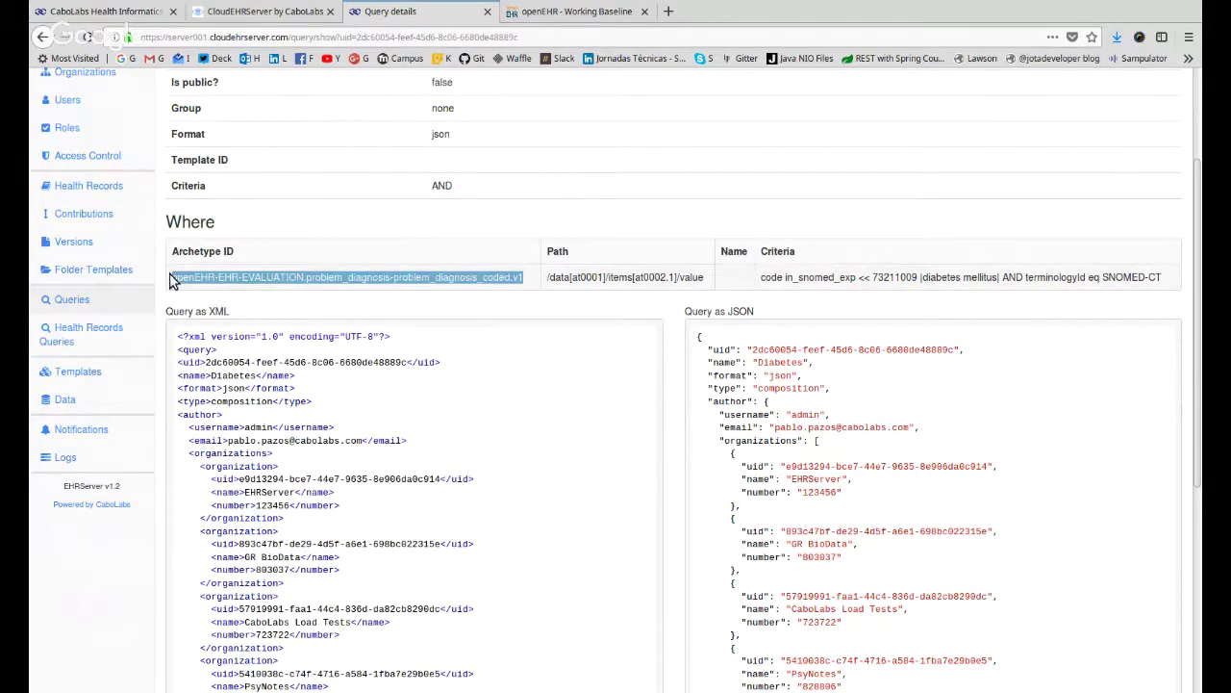
double_click(368, 277)
drag(478, 277, 274, 277)
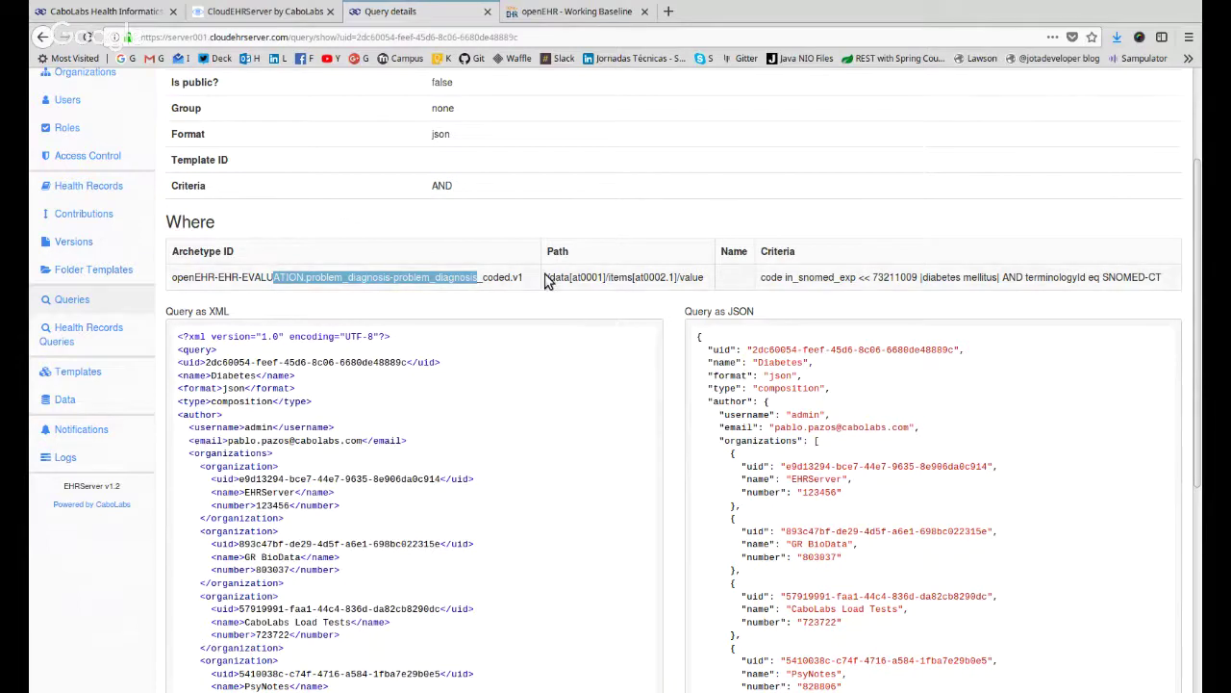
drag(547, 279, 189, 277)
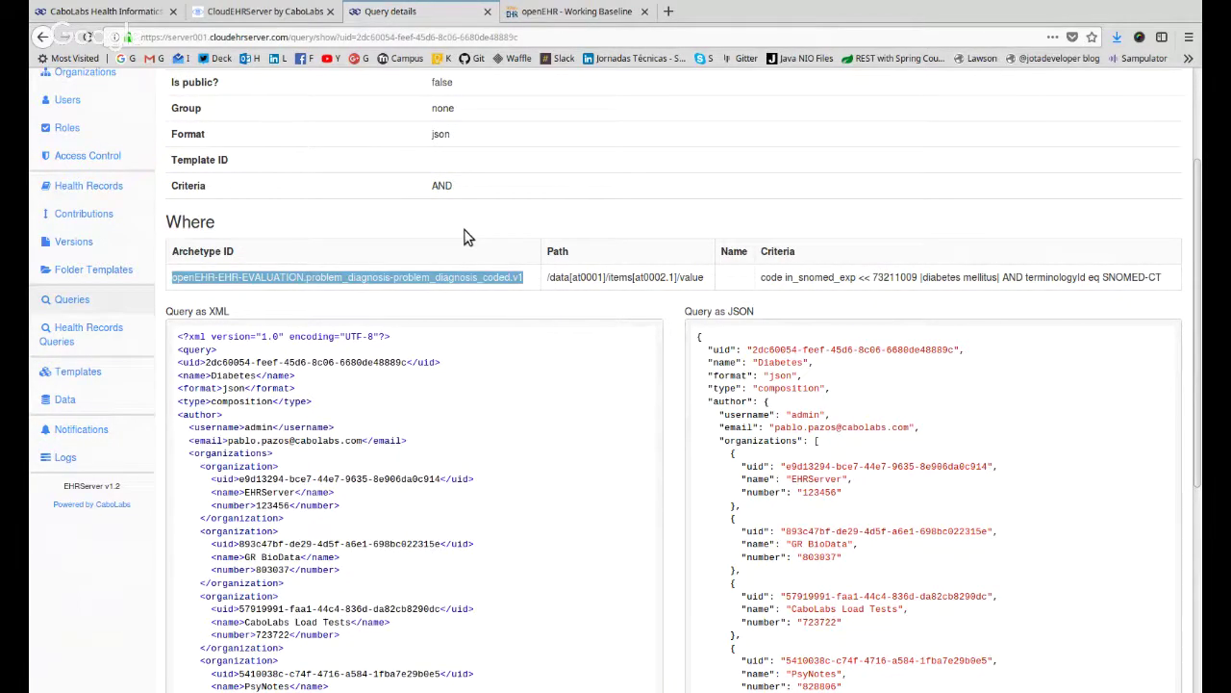
triple_click(617, 277)
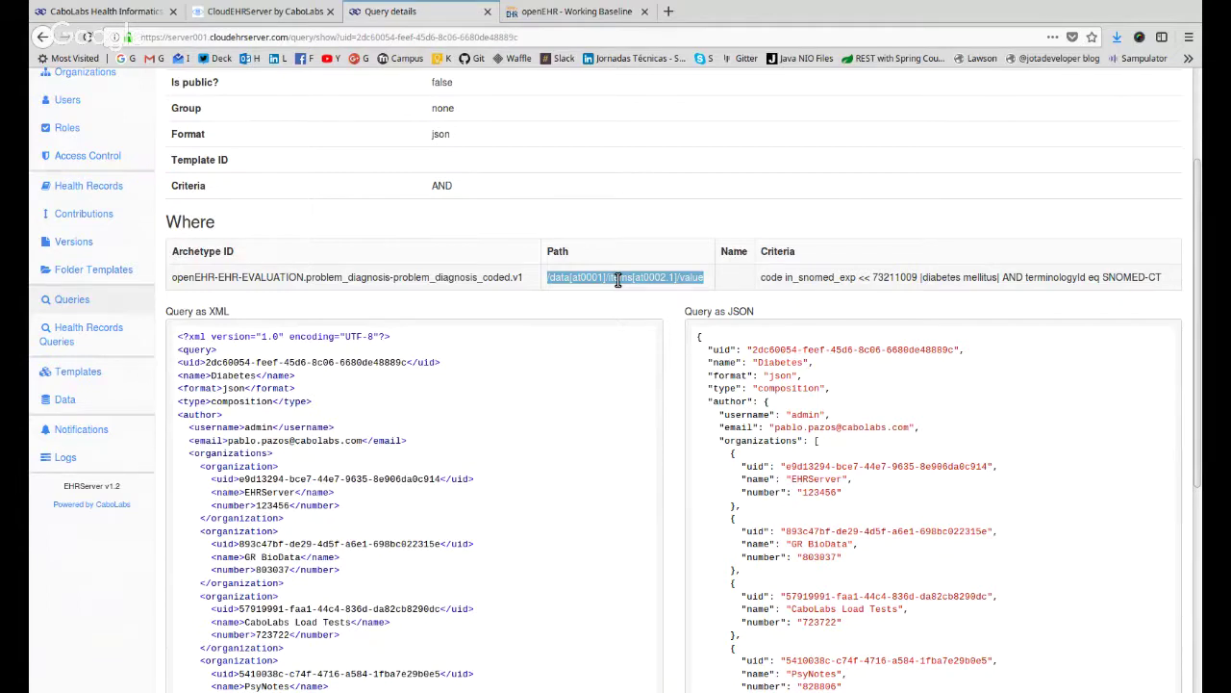
Highlight parts of the Diabetes criteria: code, in_snomed_exp, and << 73211009 |diabetes mellitus|.
drag(804, 277, 760, 277)
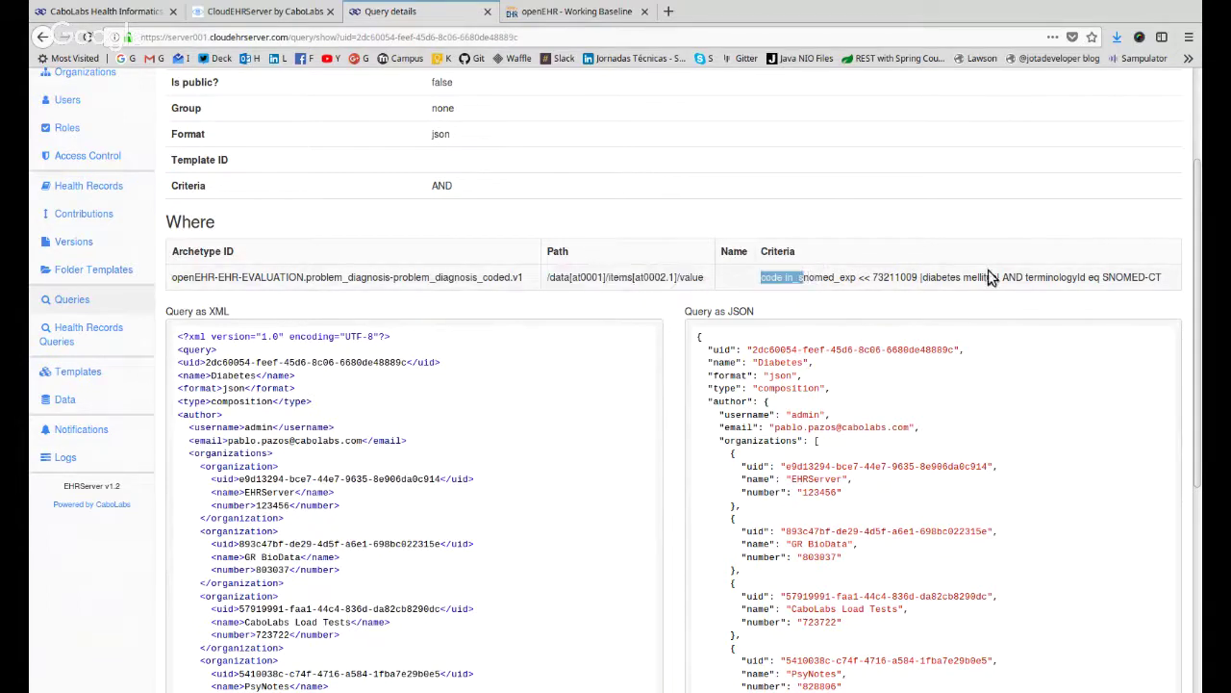
drag(1150, 278, 1168, 276)
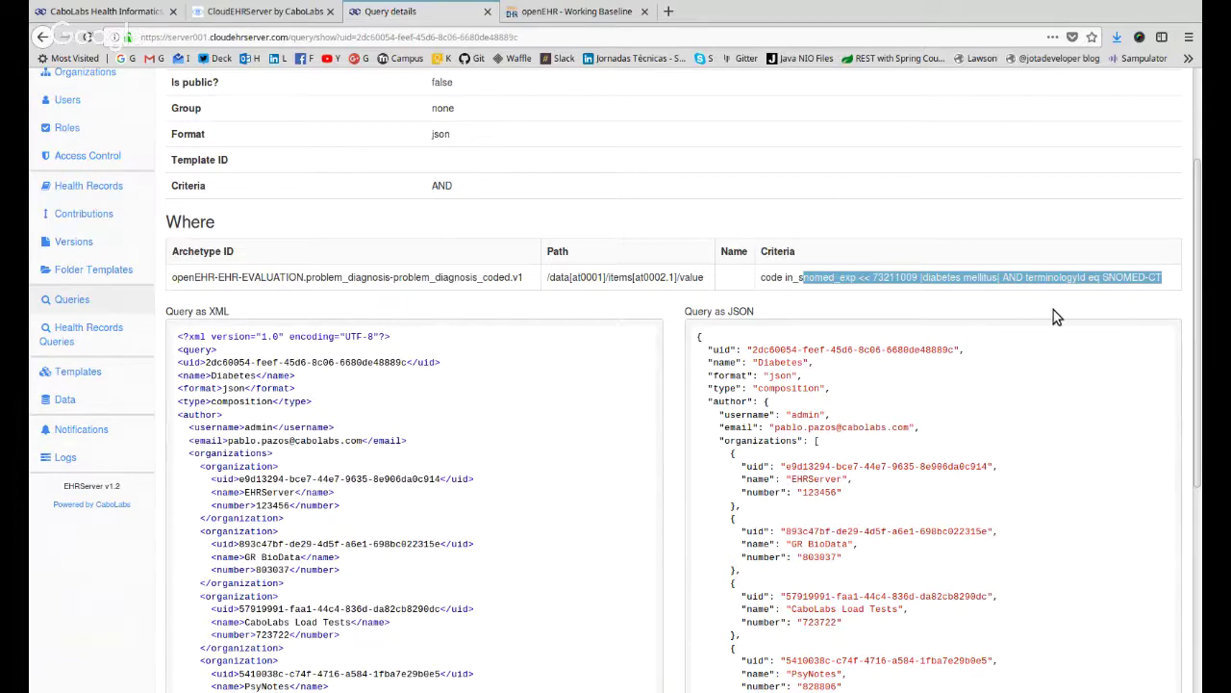
click(947, 308)
double_click(771, 277)
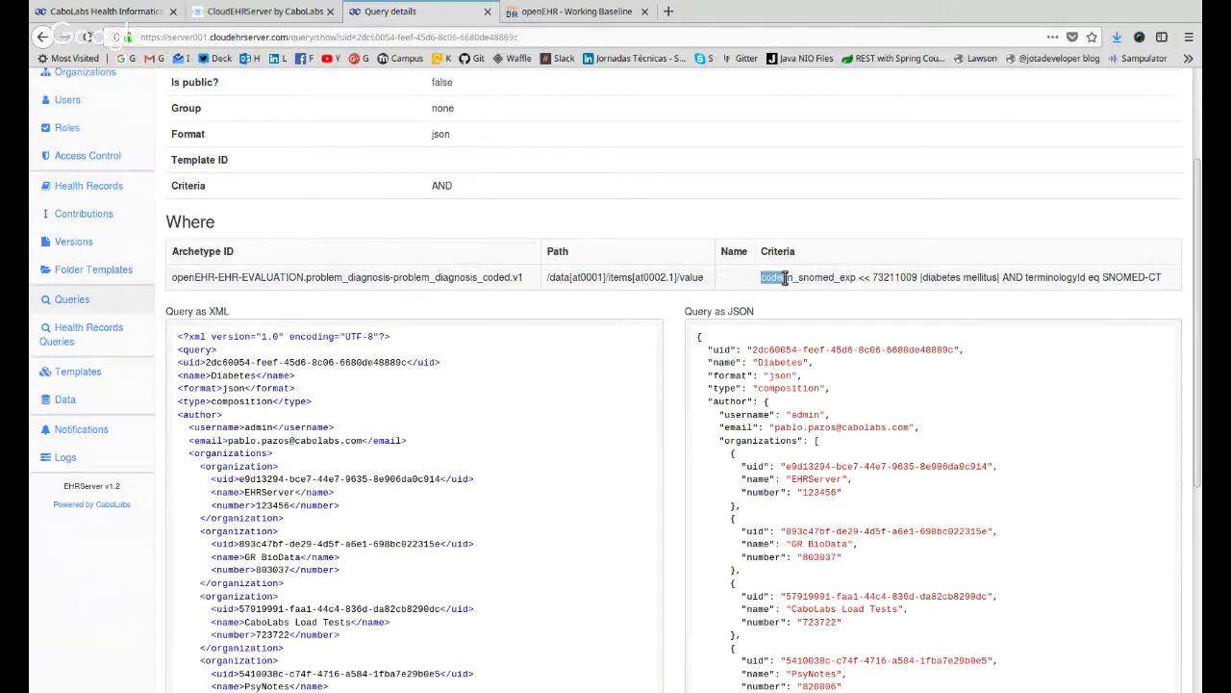
double_click(786, 277)
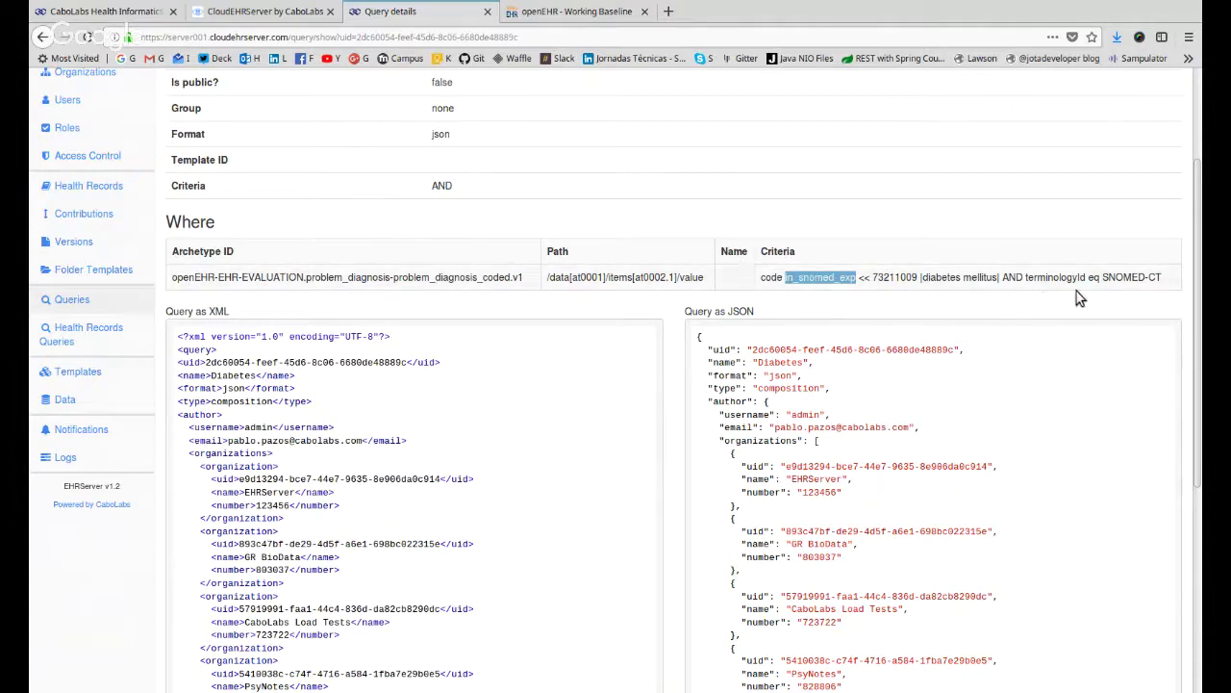
drag(1002, 279, 857, 279)
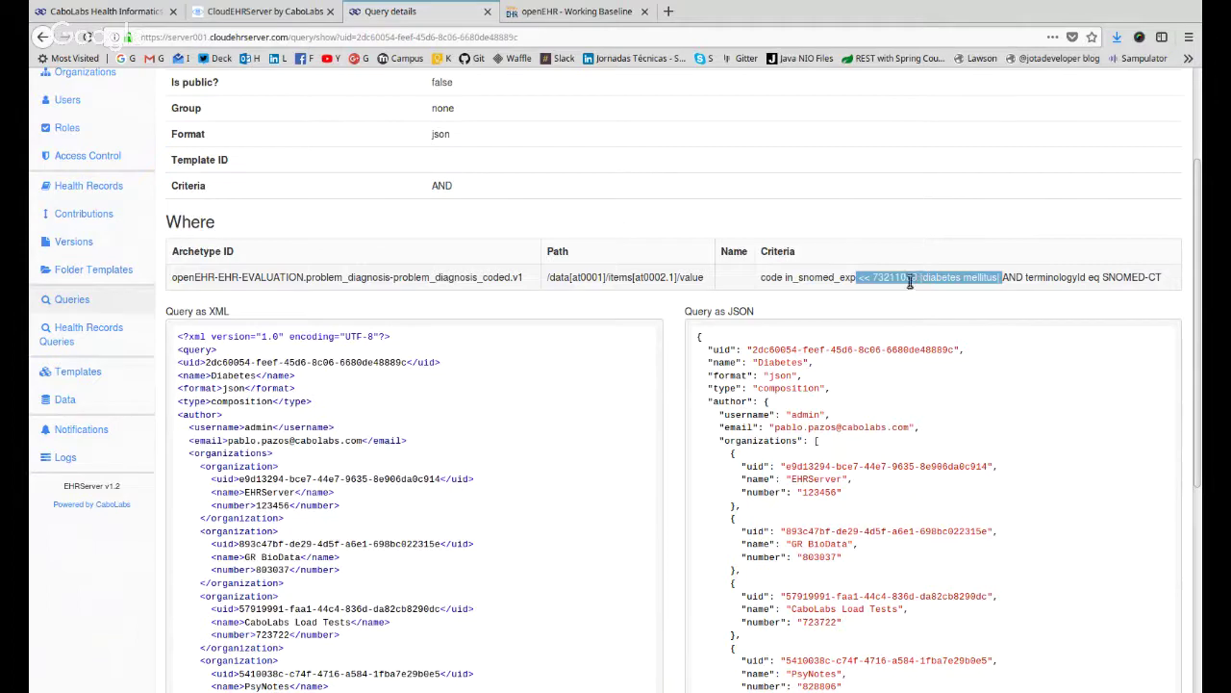
click(890, 278)
drag(858, 278, 872, 277)
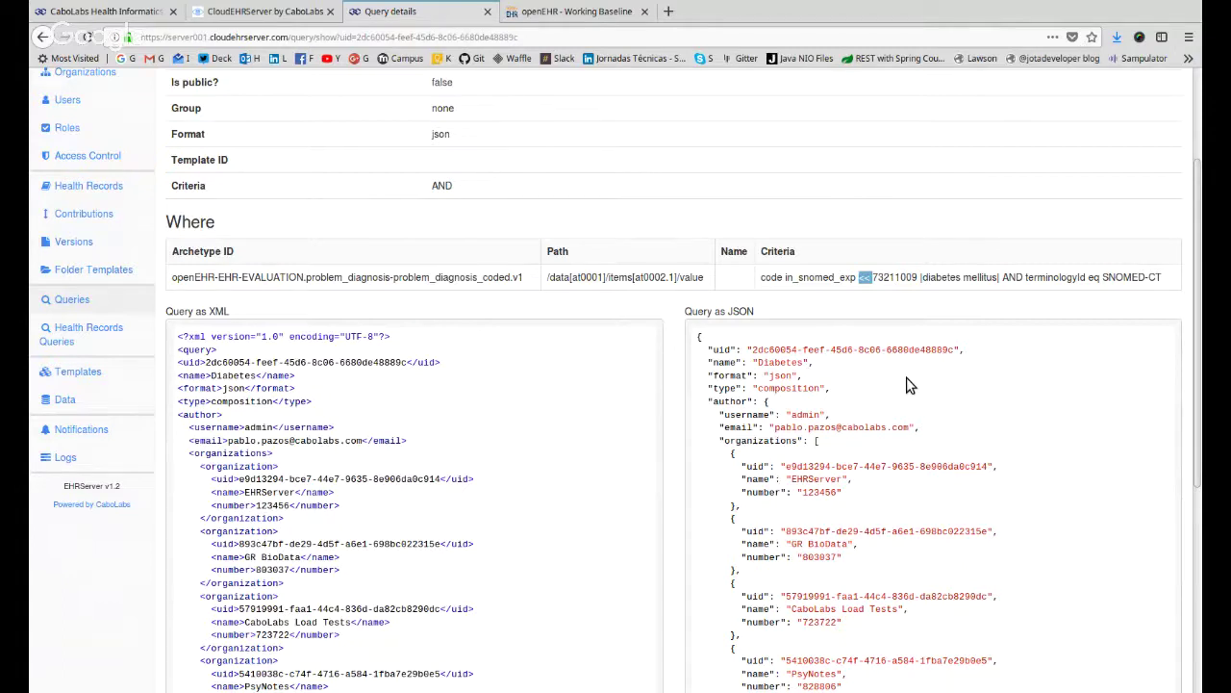
double_click(894, 277)
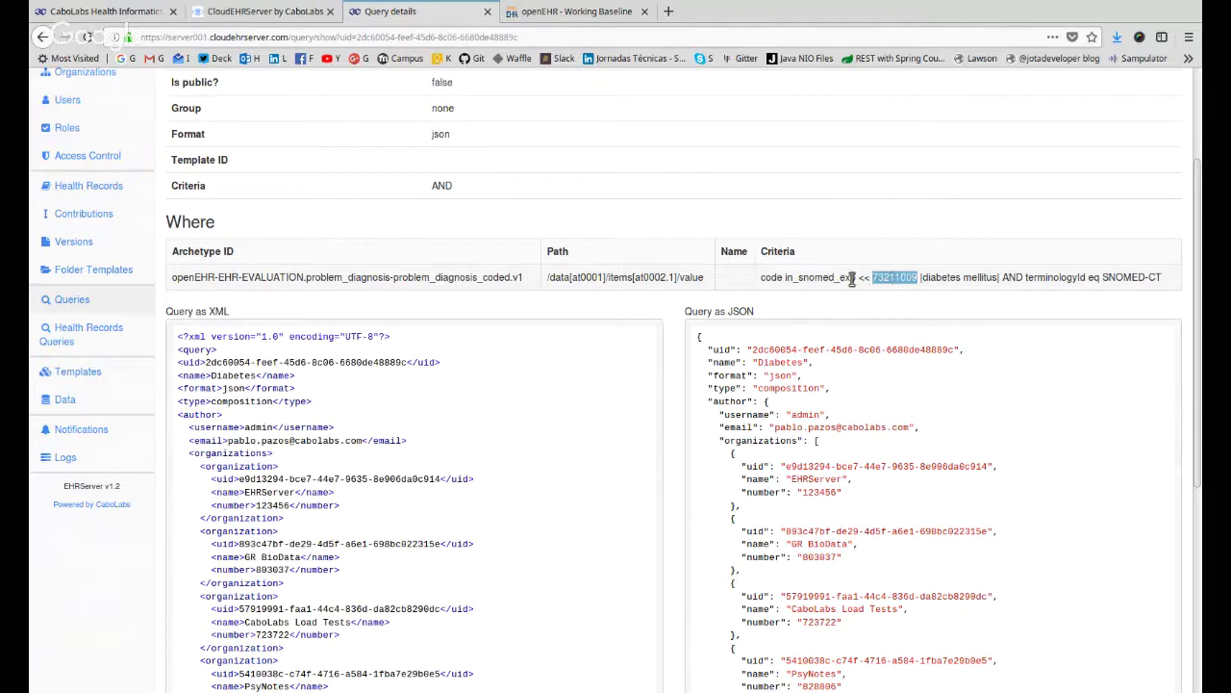
click(859, 277)
drag(859, 277, 922, 277)
drag(1000, 277, 760, 279)
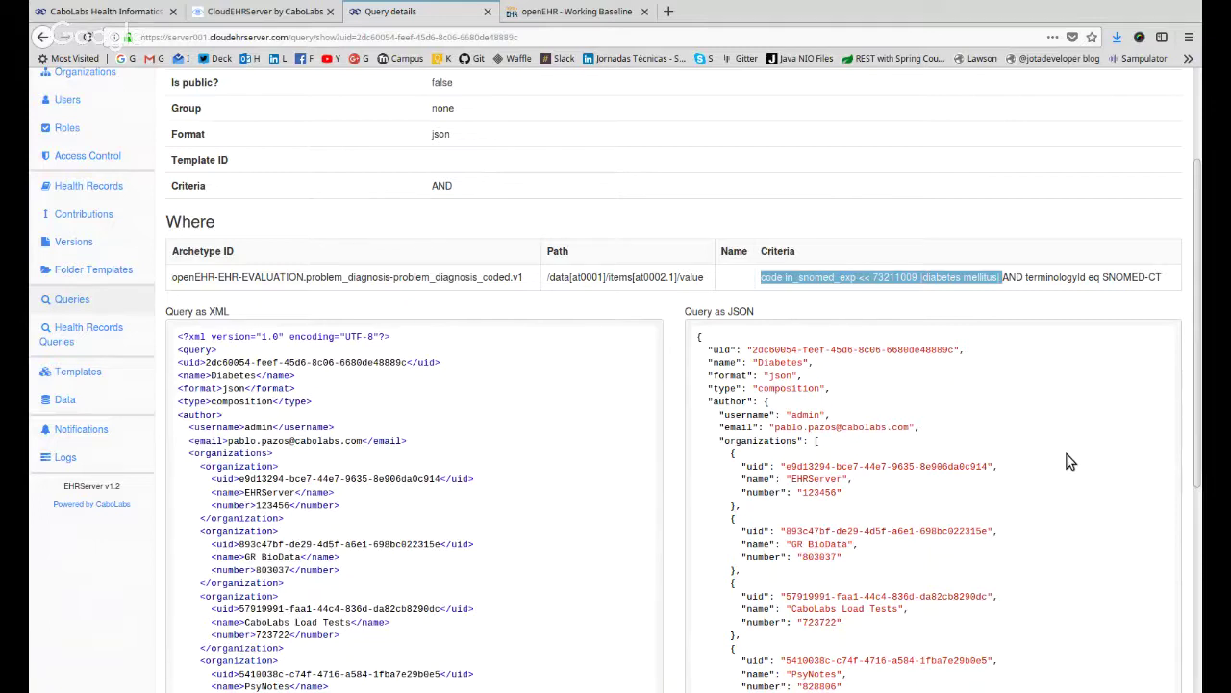
Highlight the 73211009 diabetes mellitus code again and the SNOMED-CT terminologyId.
click(984, 310)
drag(1005, 277, 857, 278)
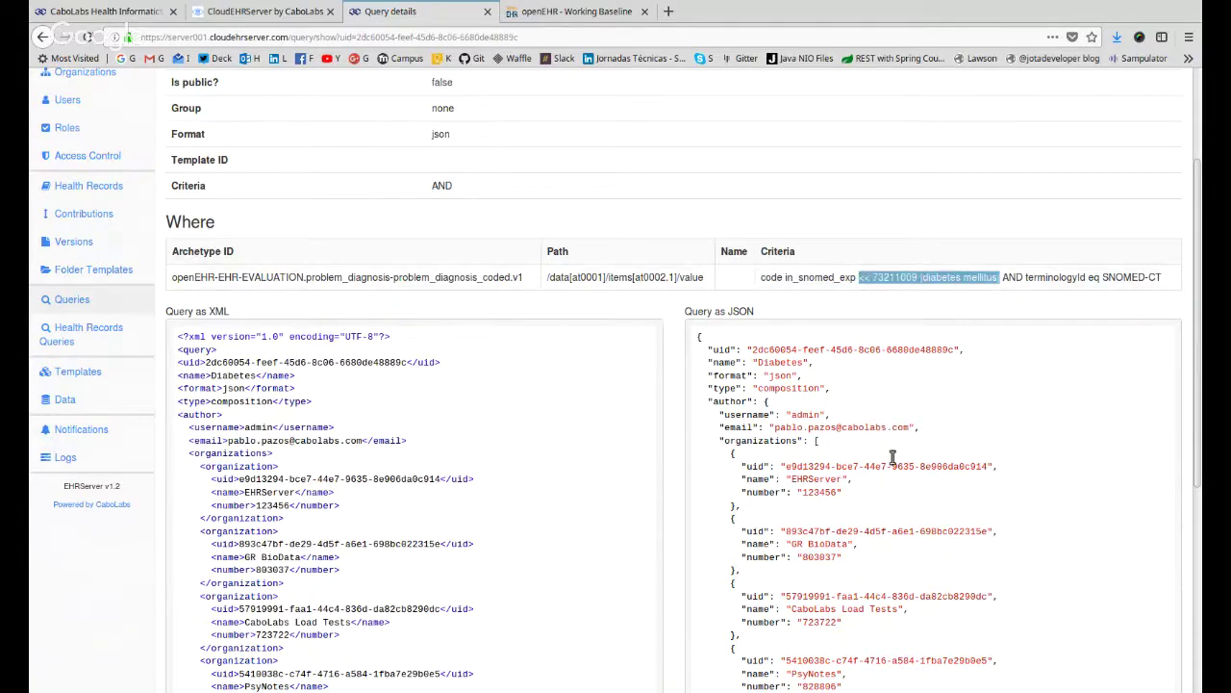
click(851, 279)
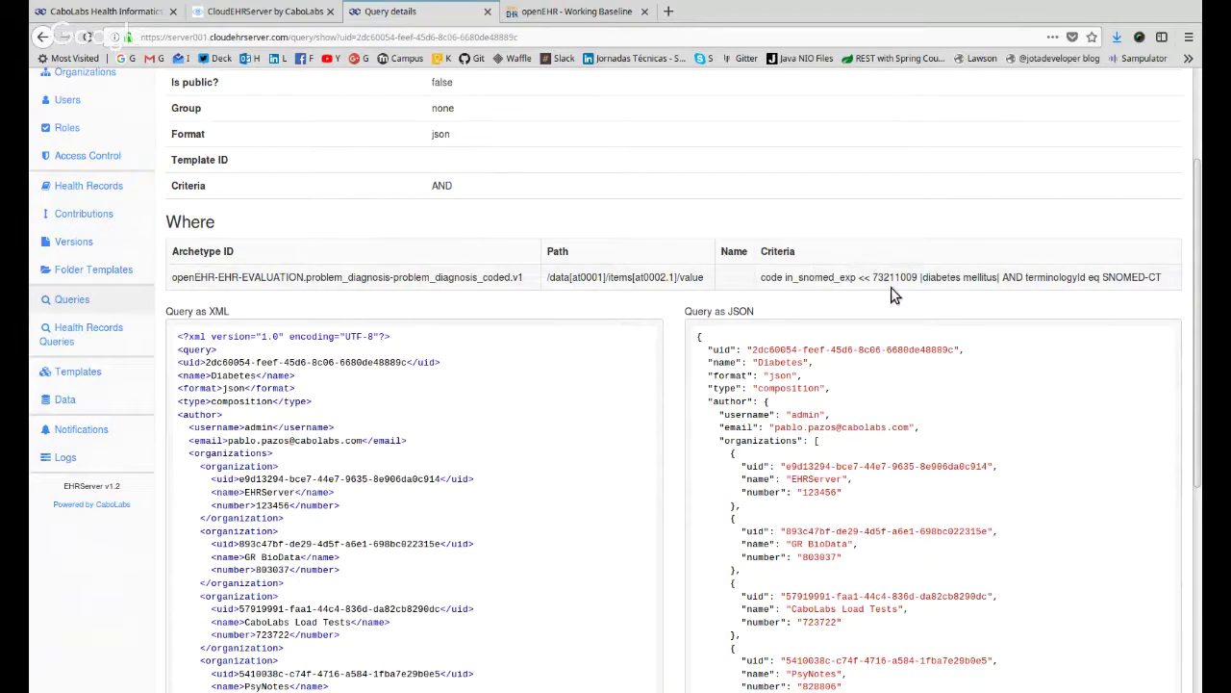
drag(872, 277, 906, 278)
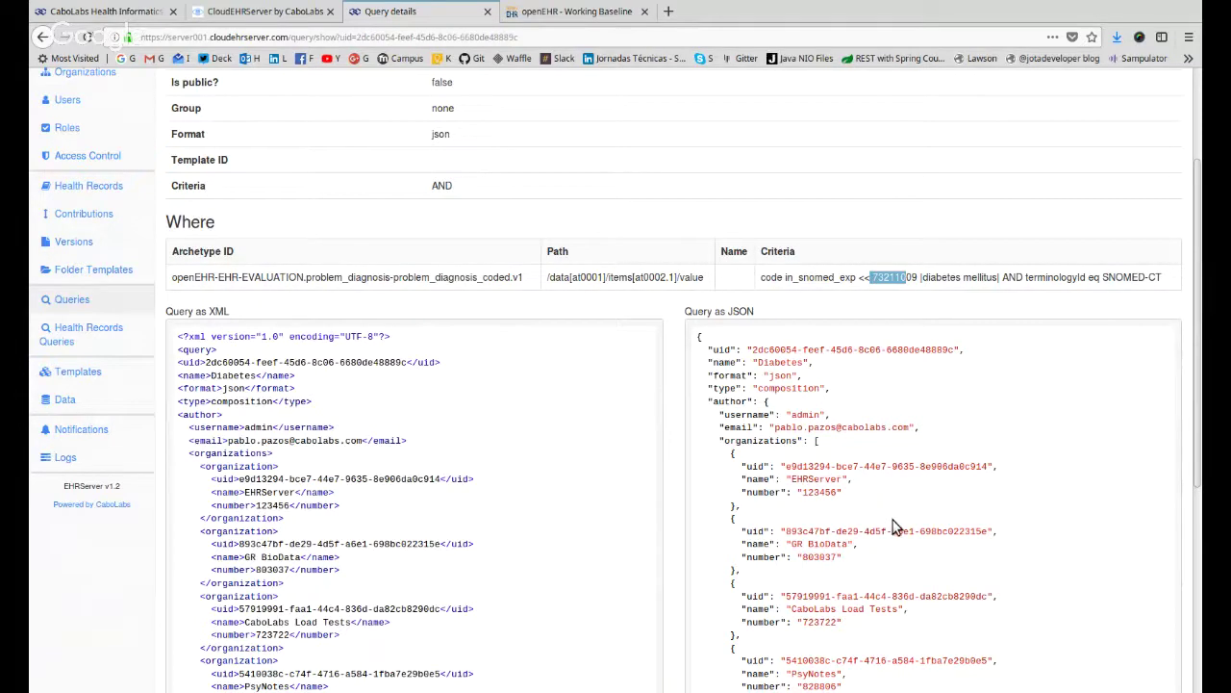
click(895, 285)
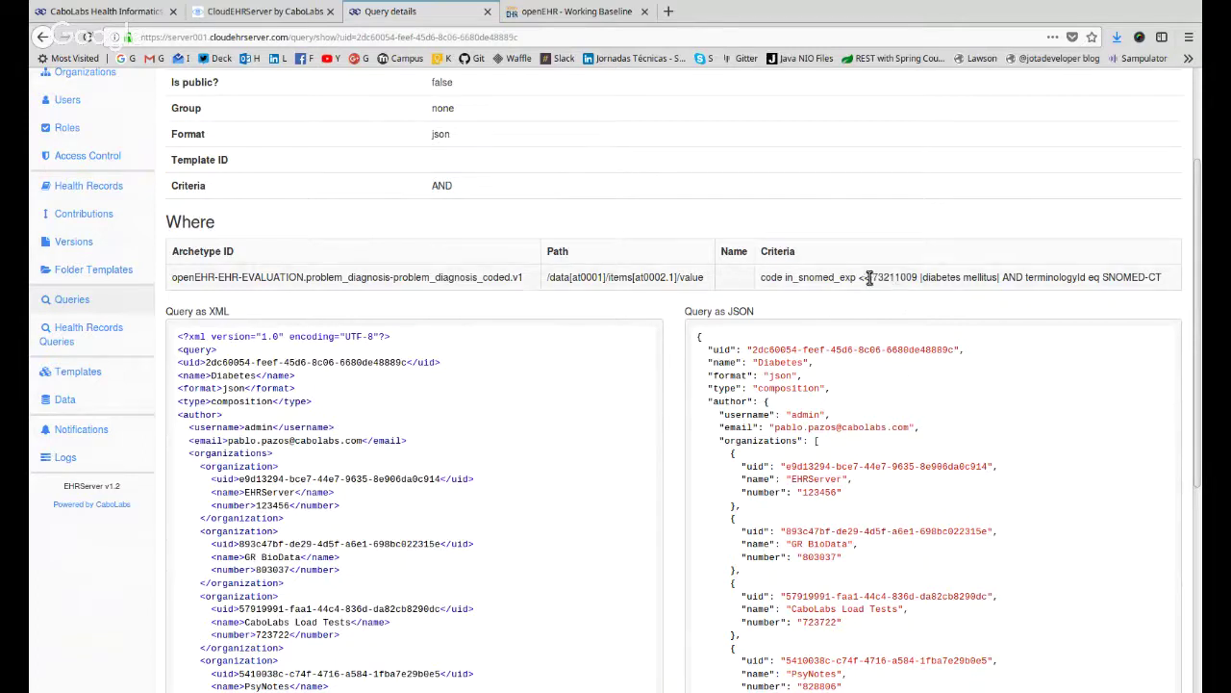
mouse_move(870, 277)
mouse_down()
mouse_move(1011, 277)
mouse_move(855, 277)
mouse_up()
click(1005, 354)
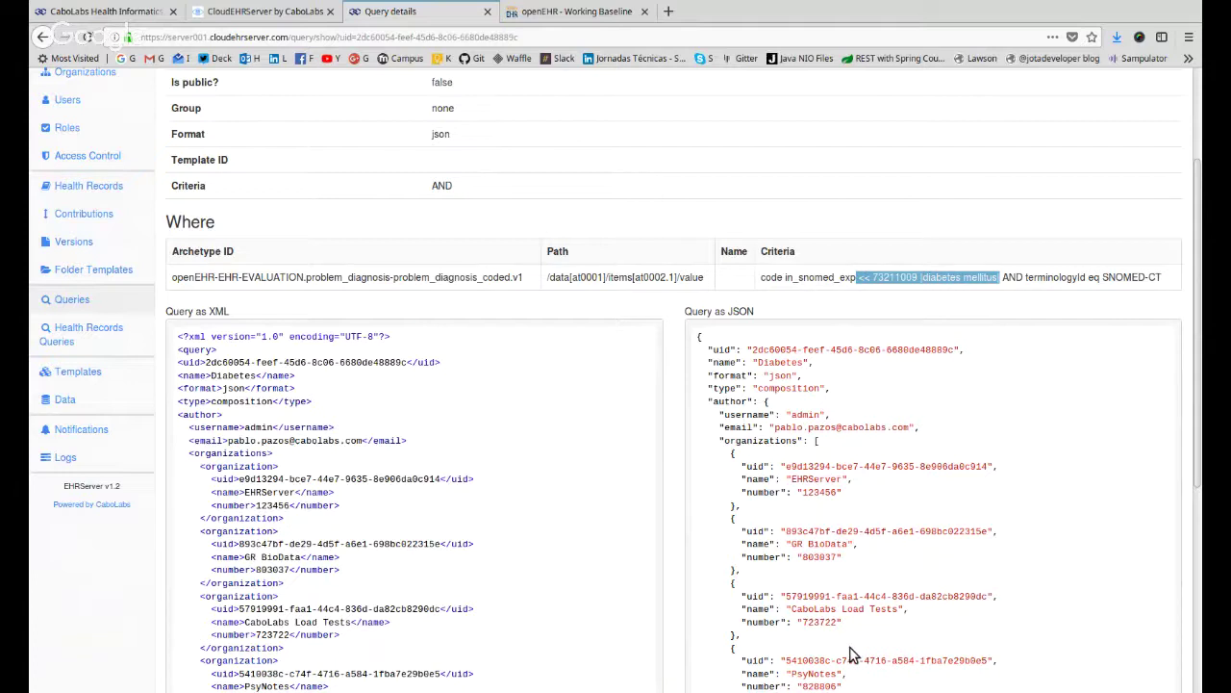
click(924, 277)
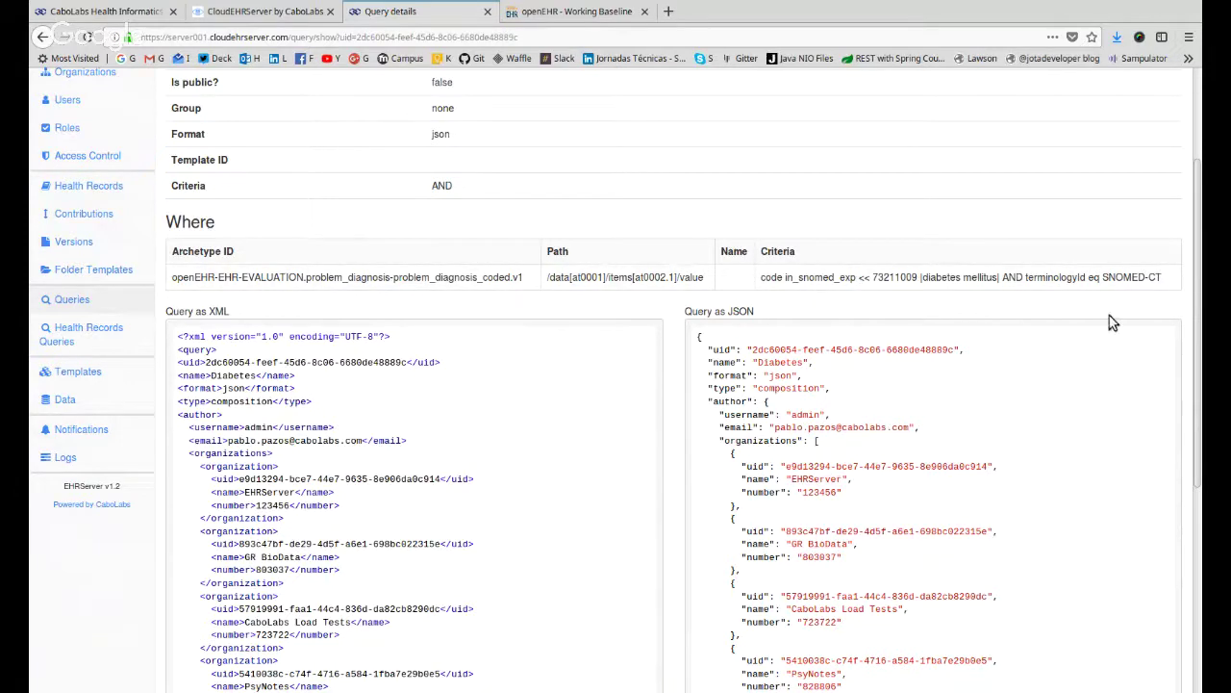
double_click(1057, 277)
drag(1102, 277, 1164, 277)
Scroll through the XML/JSON panels and go back to the Queries list.
scroll(1053, 481, down, 5)
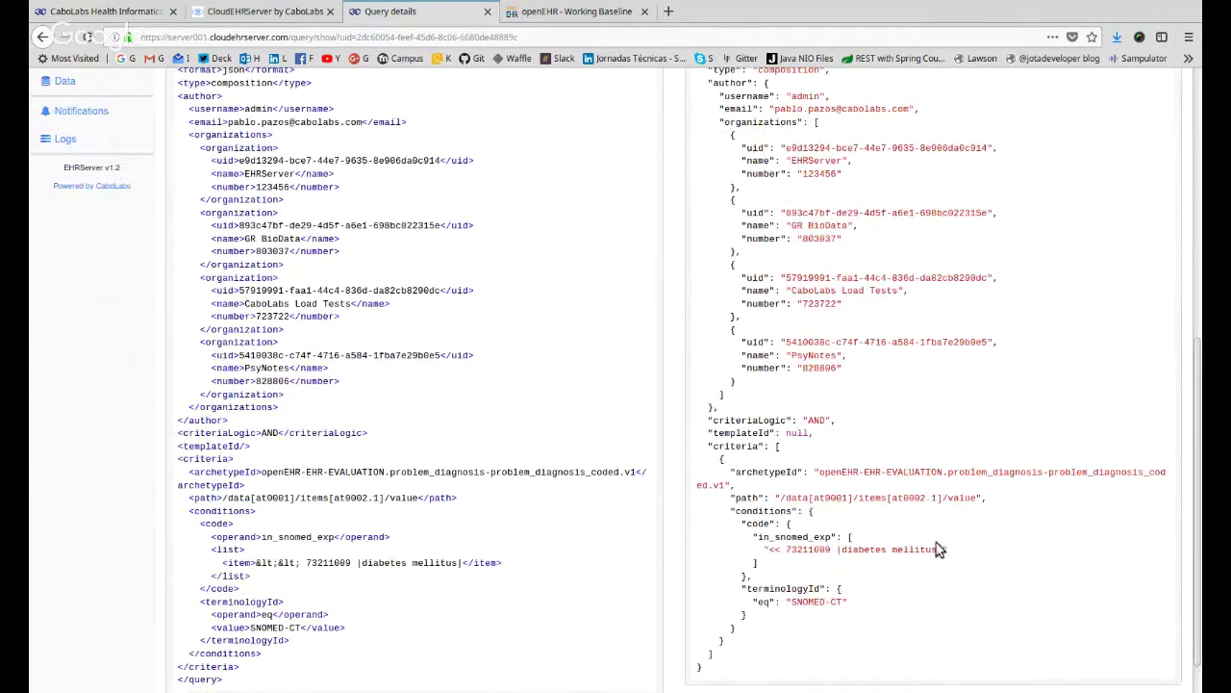
scroll(600, 439, up, 5)
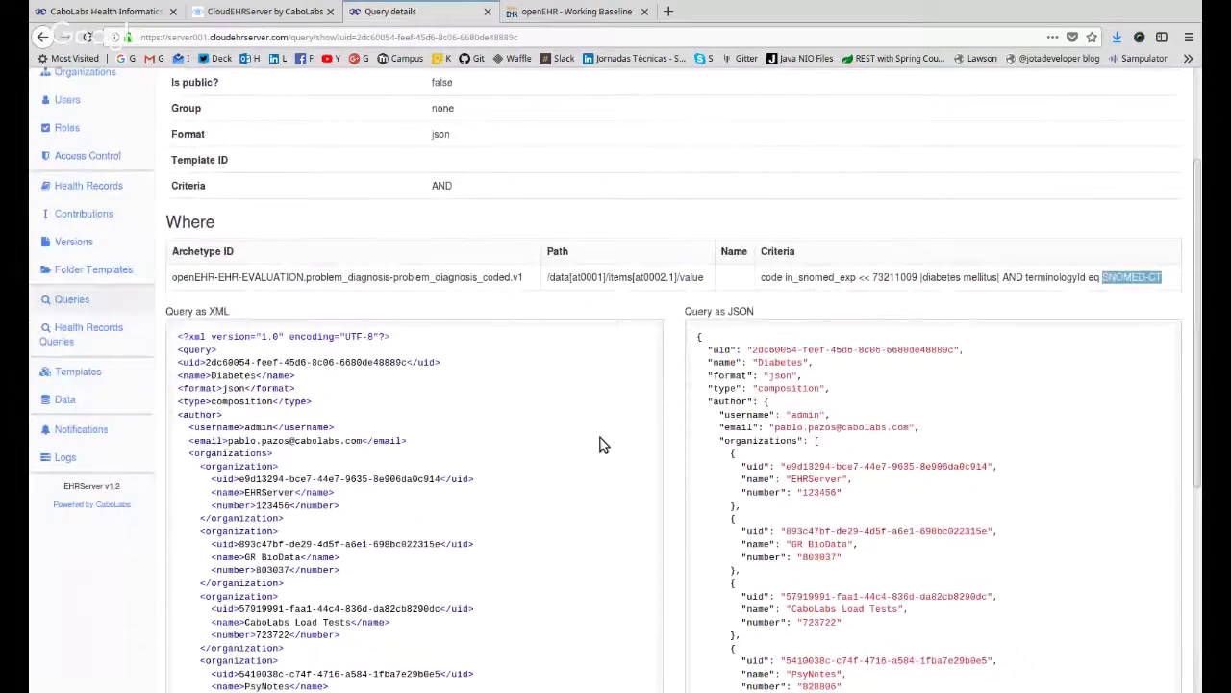
scroll(600, 439, up, 3)
click(43, 37)
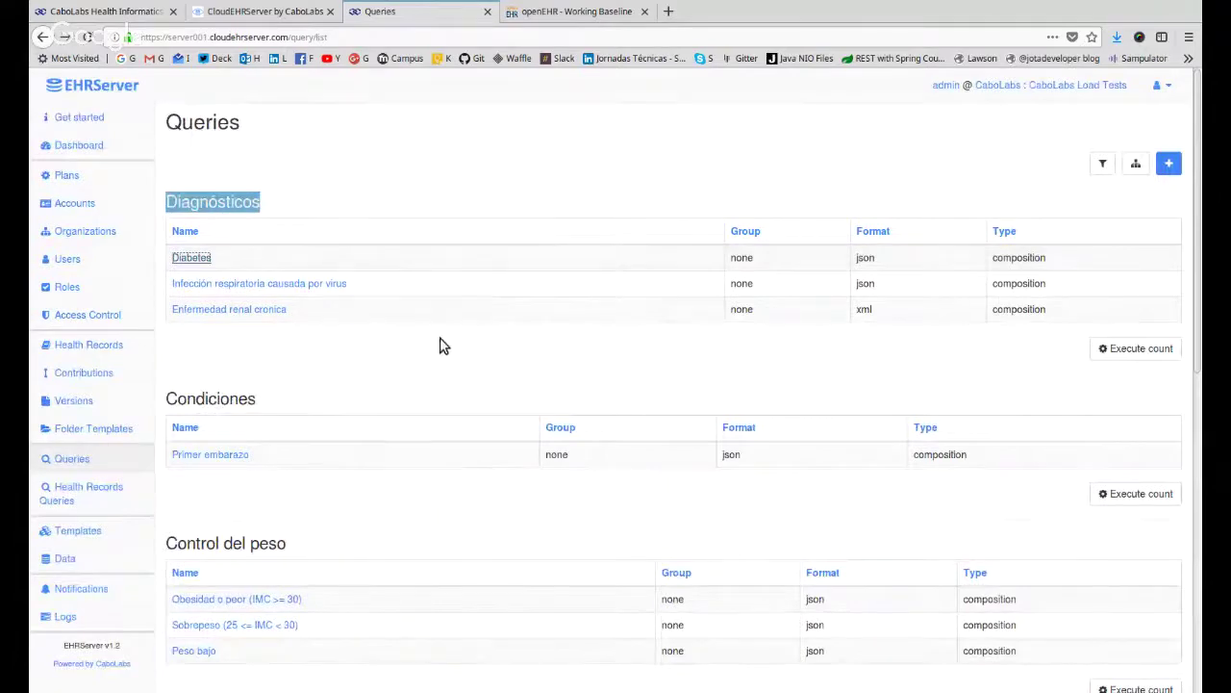
Open the Infección respiratoria causada por virus query details and scroll to its criteria.
click(315, 285)
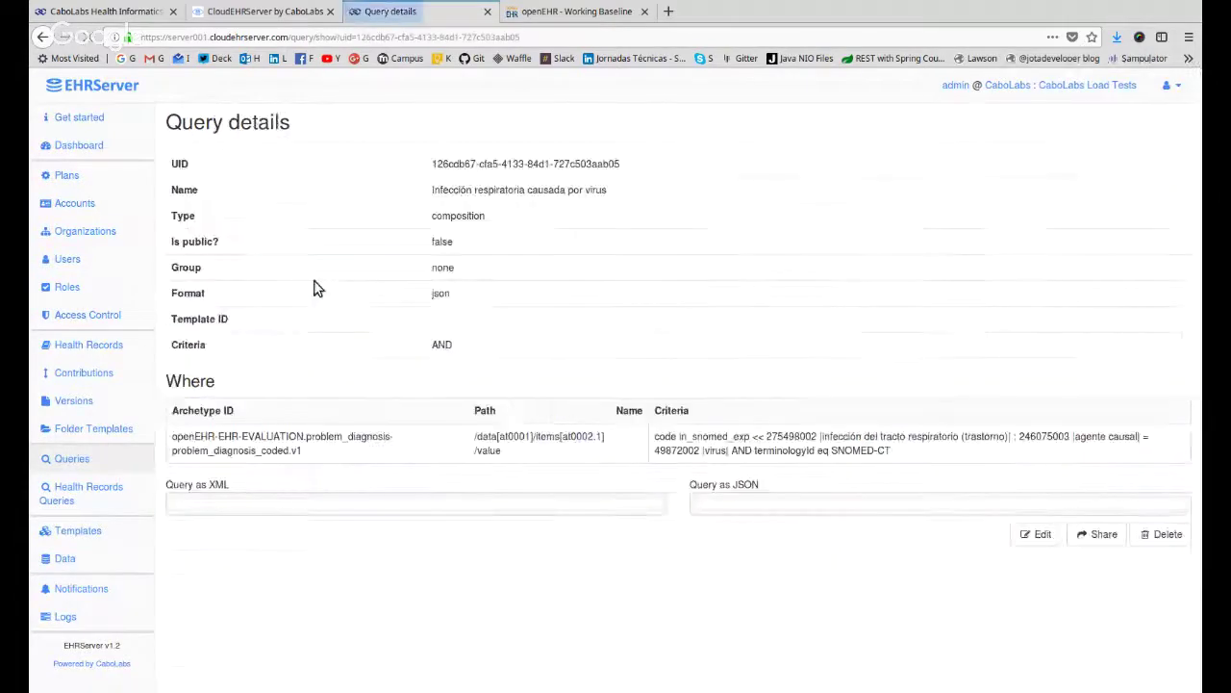
scroll(317, 288, down, 1)
scroll(318, 289, down, 3)
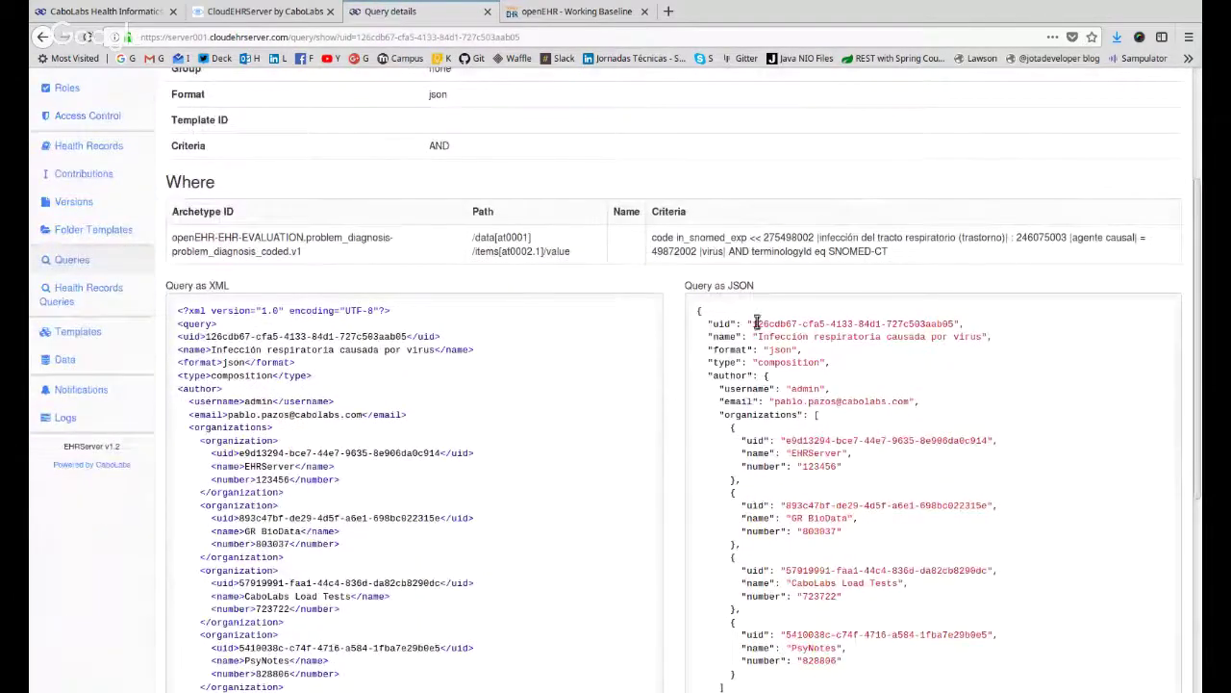
Highlight the criteria codes 275498002, agente causal 246075003 and virus 49872002.
drag(750, 239, 728, 252)
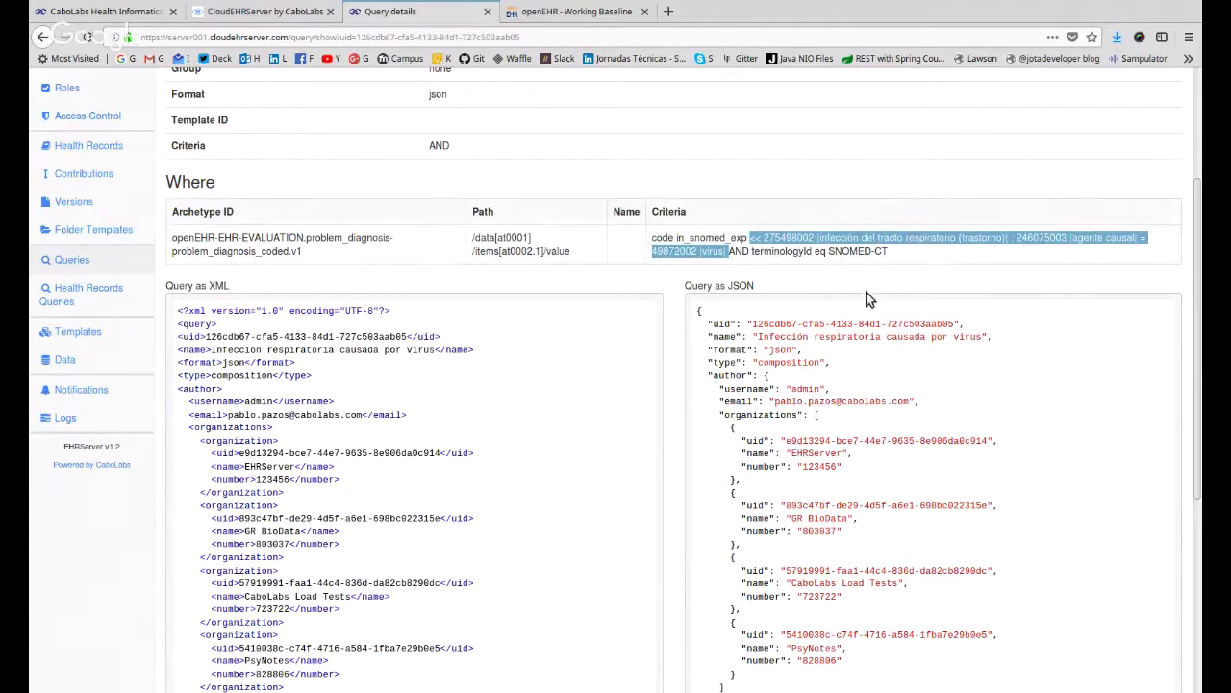
double_click(789, 237)
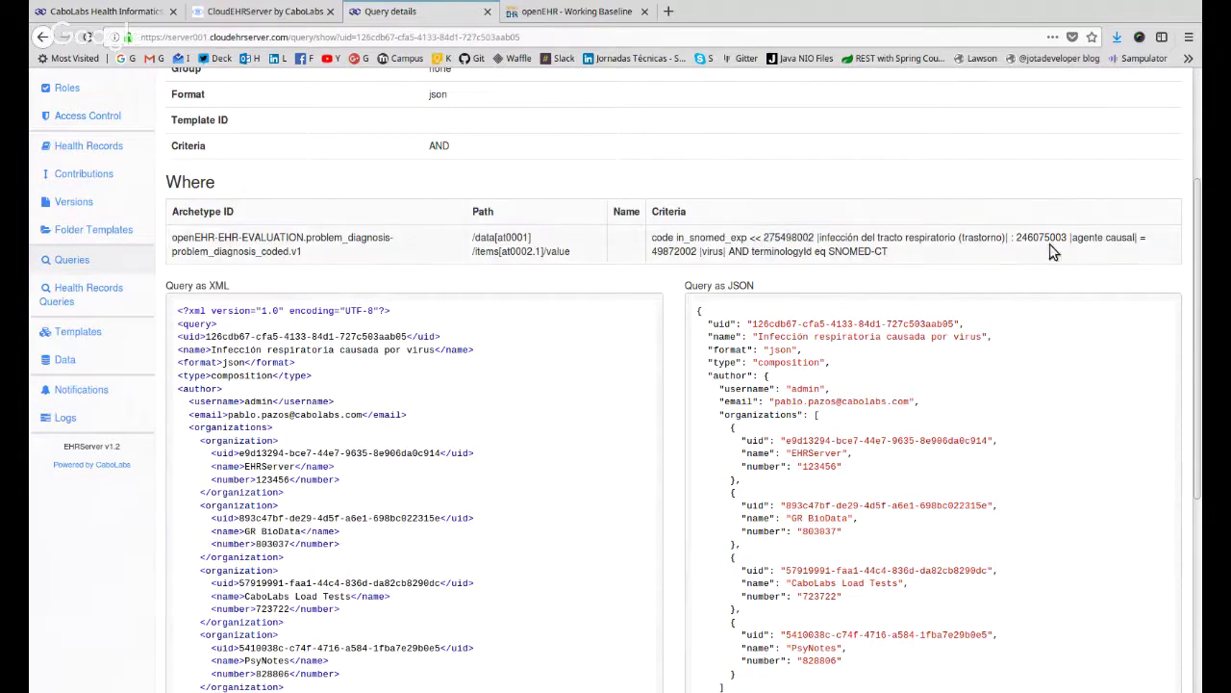
drag(1016, 237, 1141, 238)
click(1130, 237)
drag(672, 251, 714, 252)
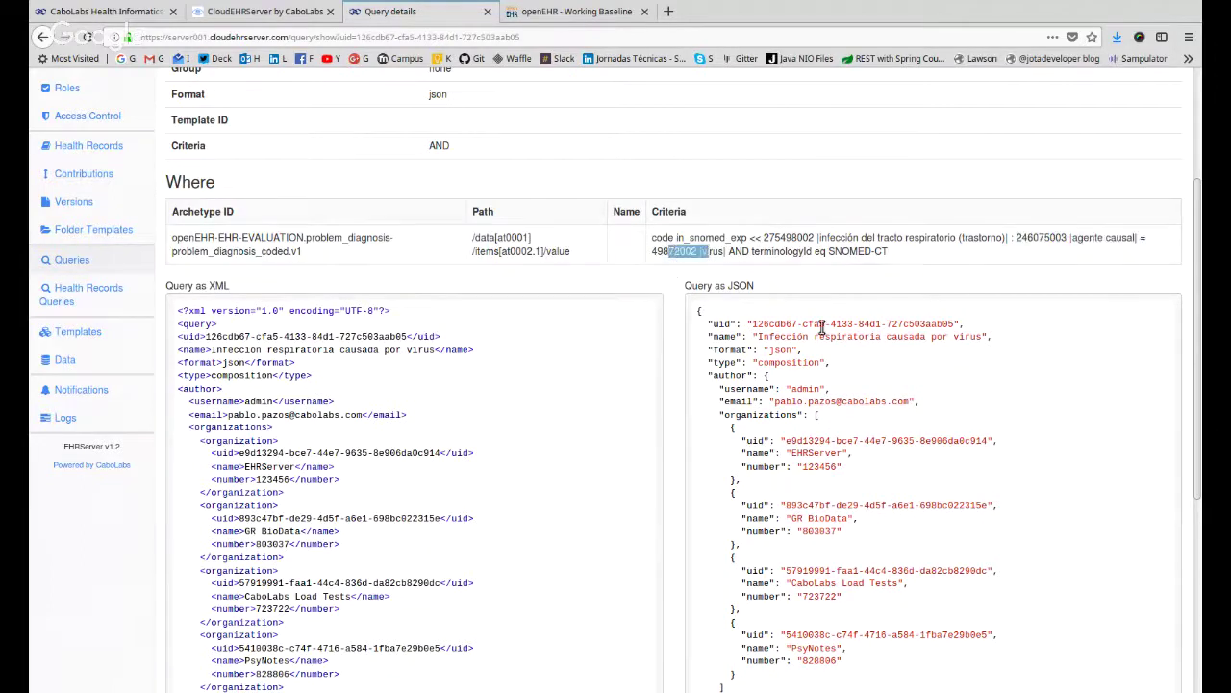
click(752, 240)
double_click(754, 238)
Select the SNOMED criteria expression, then return to the Queries list via the sidebar.
triple_click(748, 237)
drag(750, 238, 732, 251)
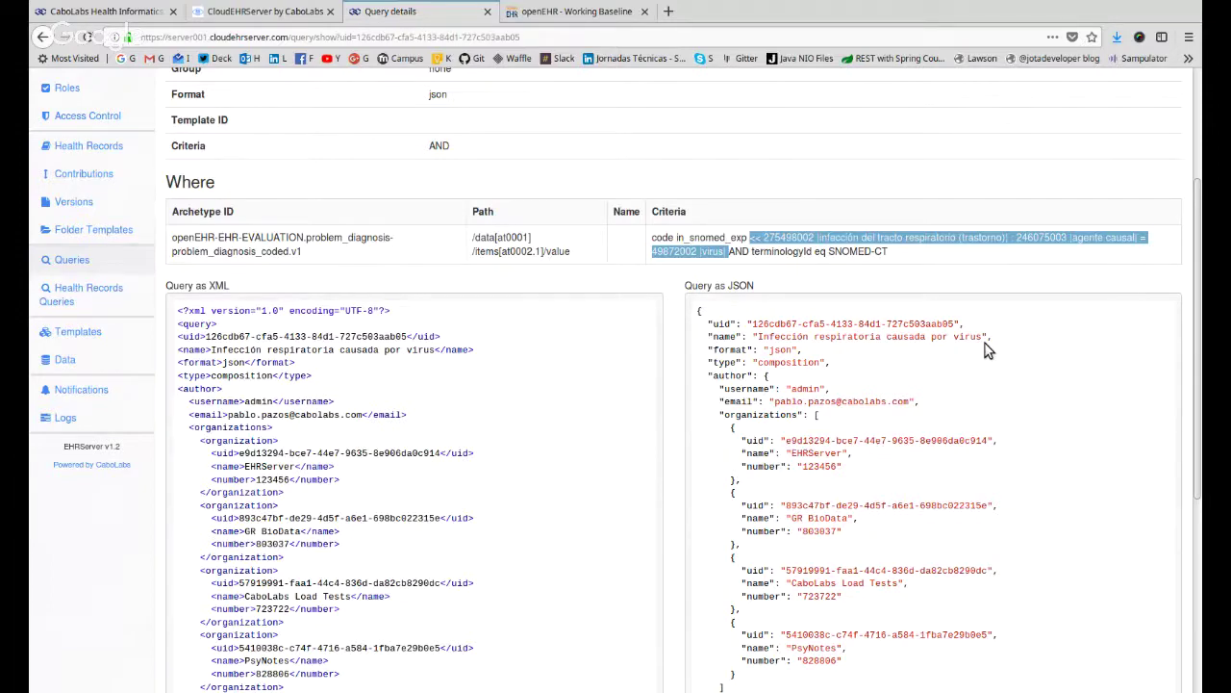
click(811, 313)
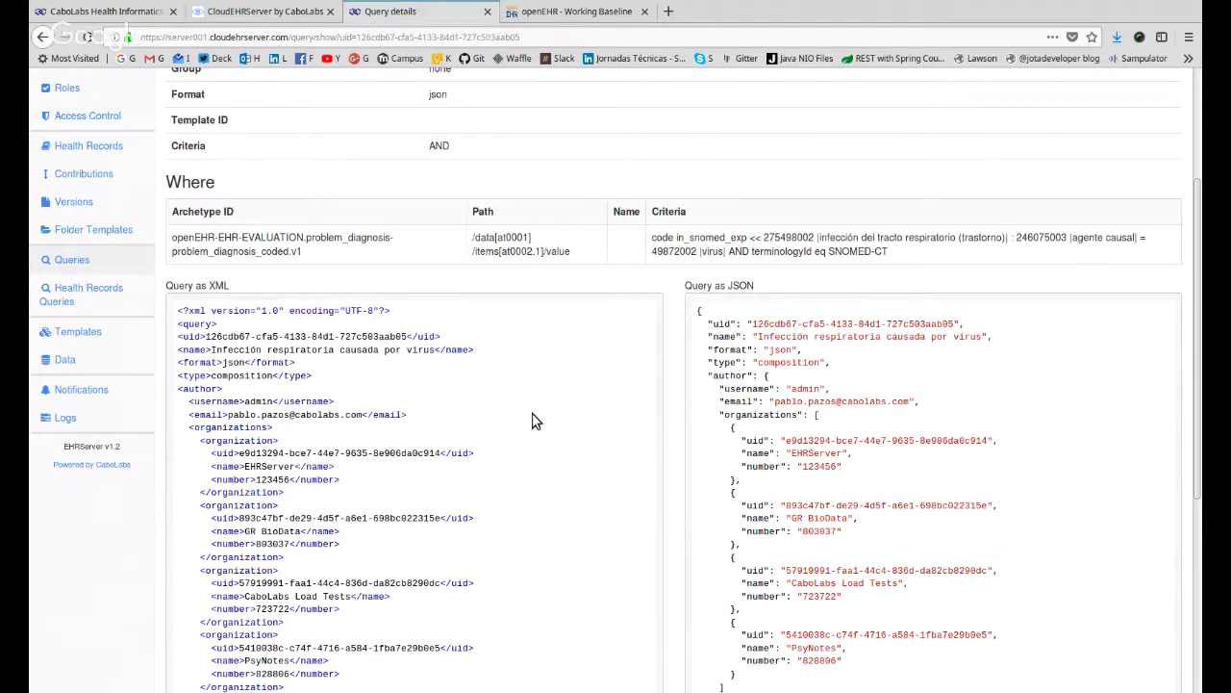
scroll(534, 419, up, 3)
scroll(498, 400, up, 1)
click(60, 458)
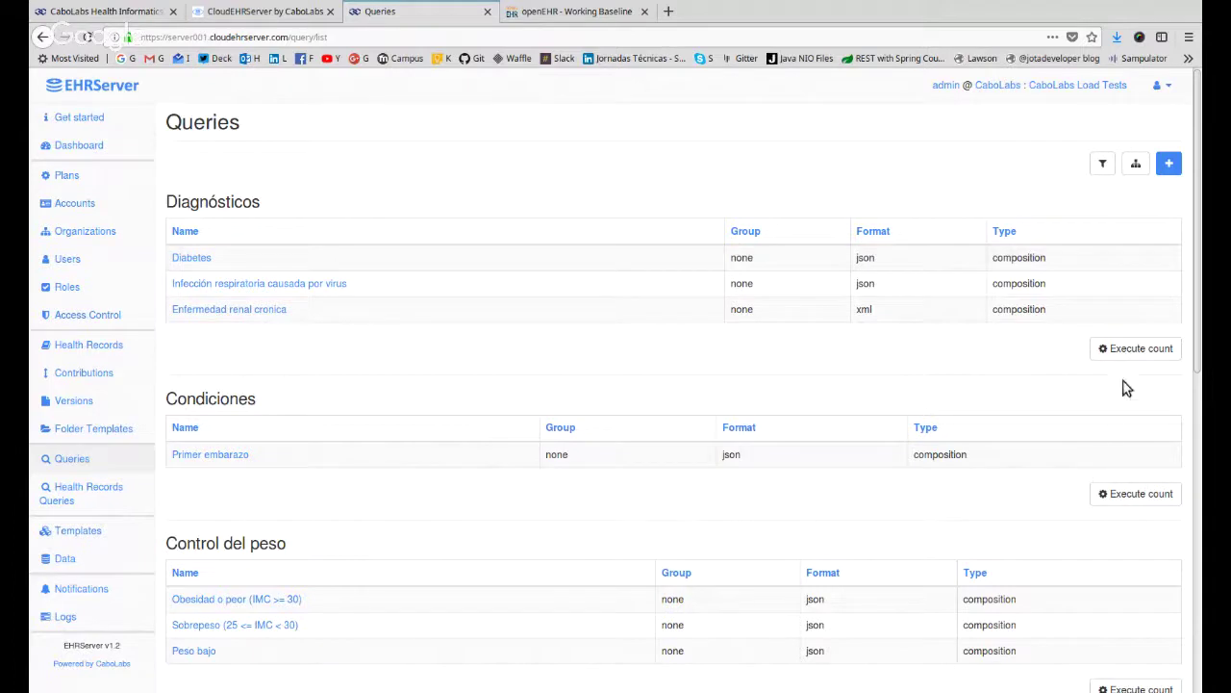
Run Execute count for the Diagnósticos queries twice, dismissing the notifications each time.
click(1142, 350)
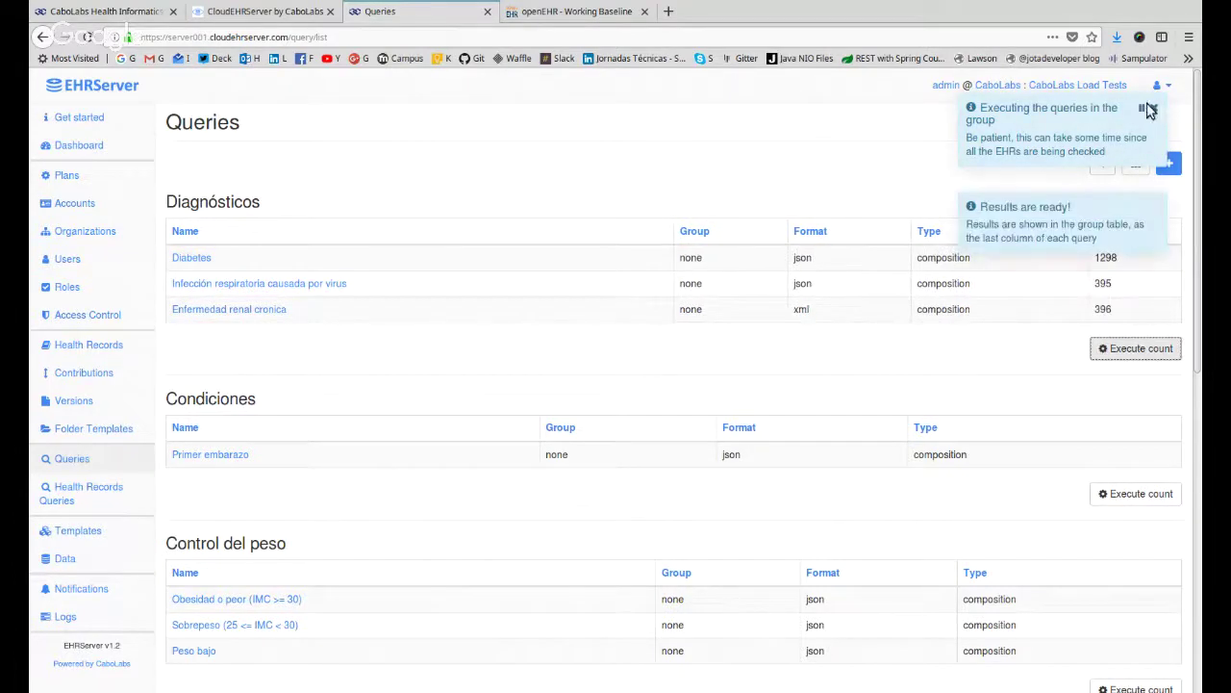
click(1153, 108)
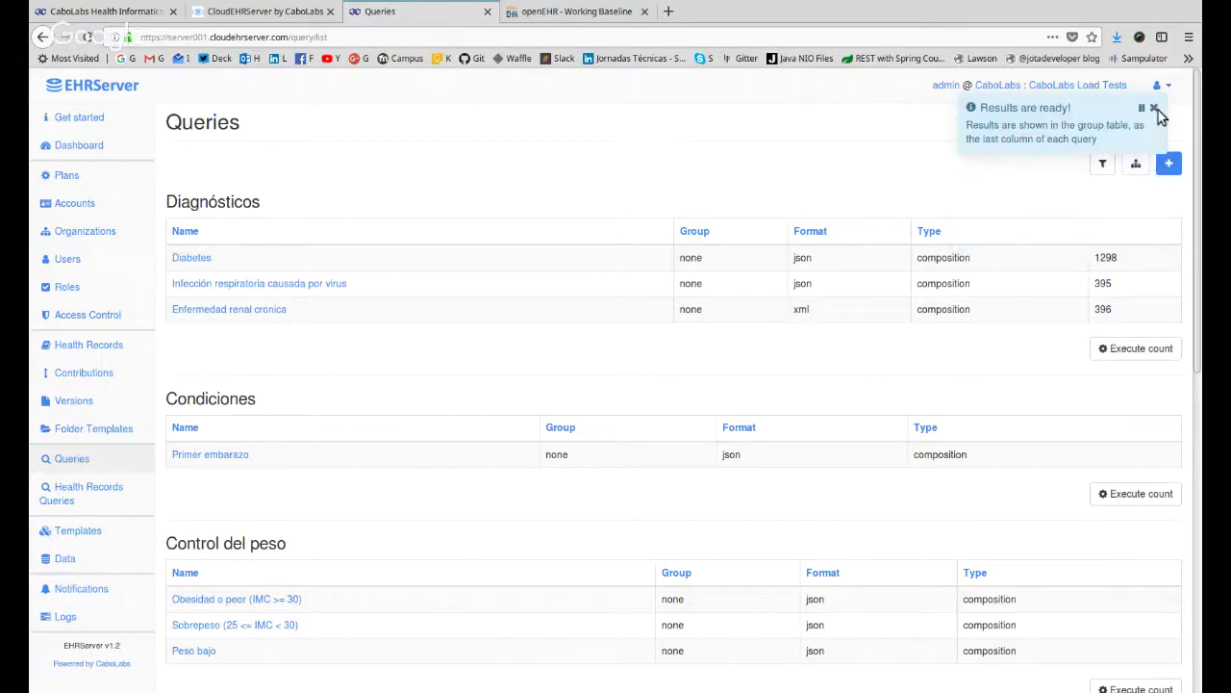
click(1154, 108)
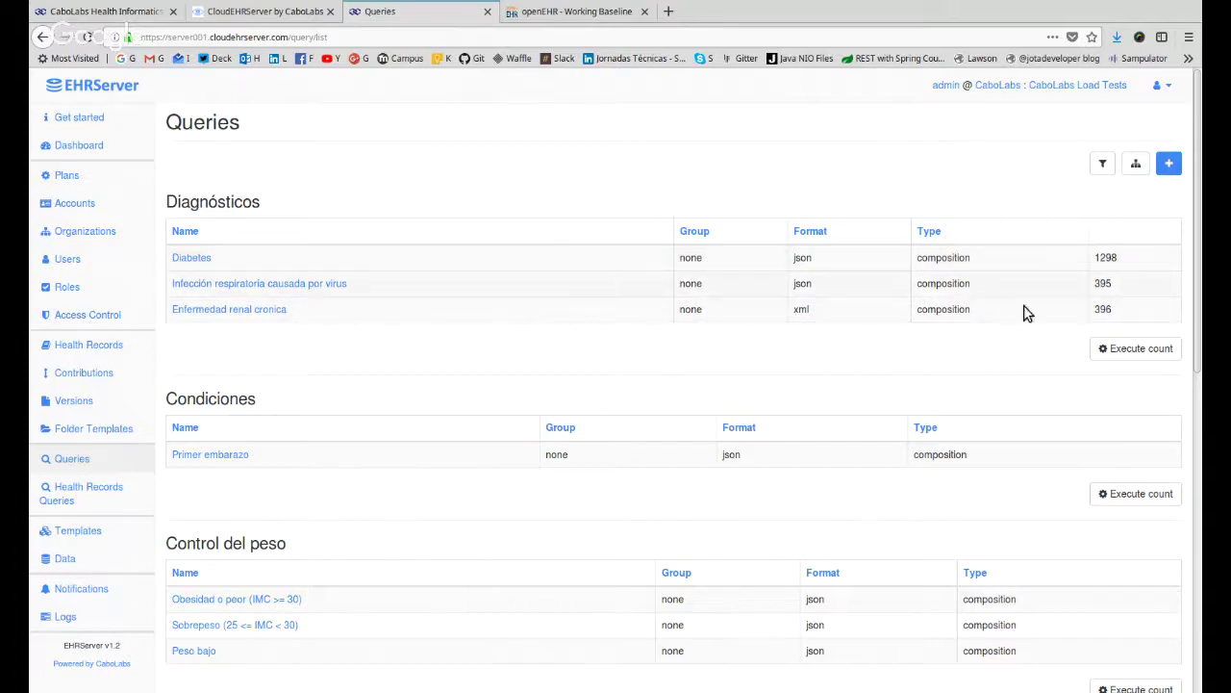
click(1146, 350)
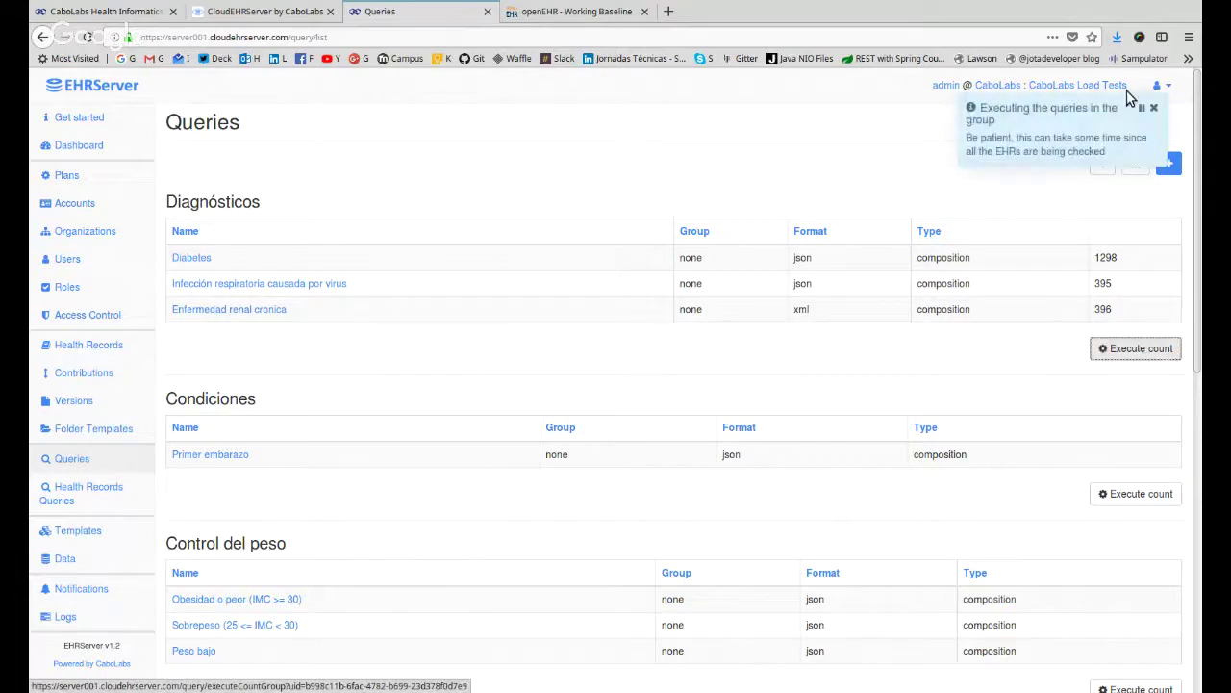
click(1156, 108)
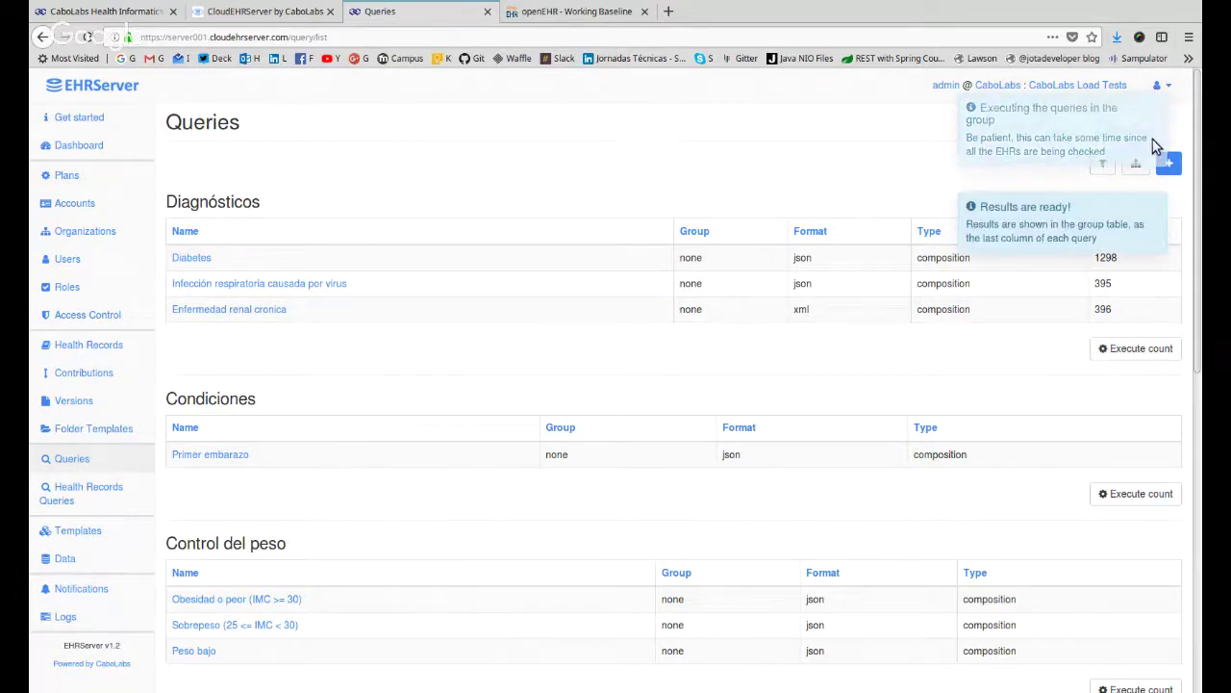
click(1153, 107)
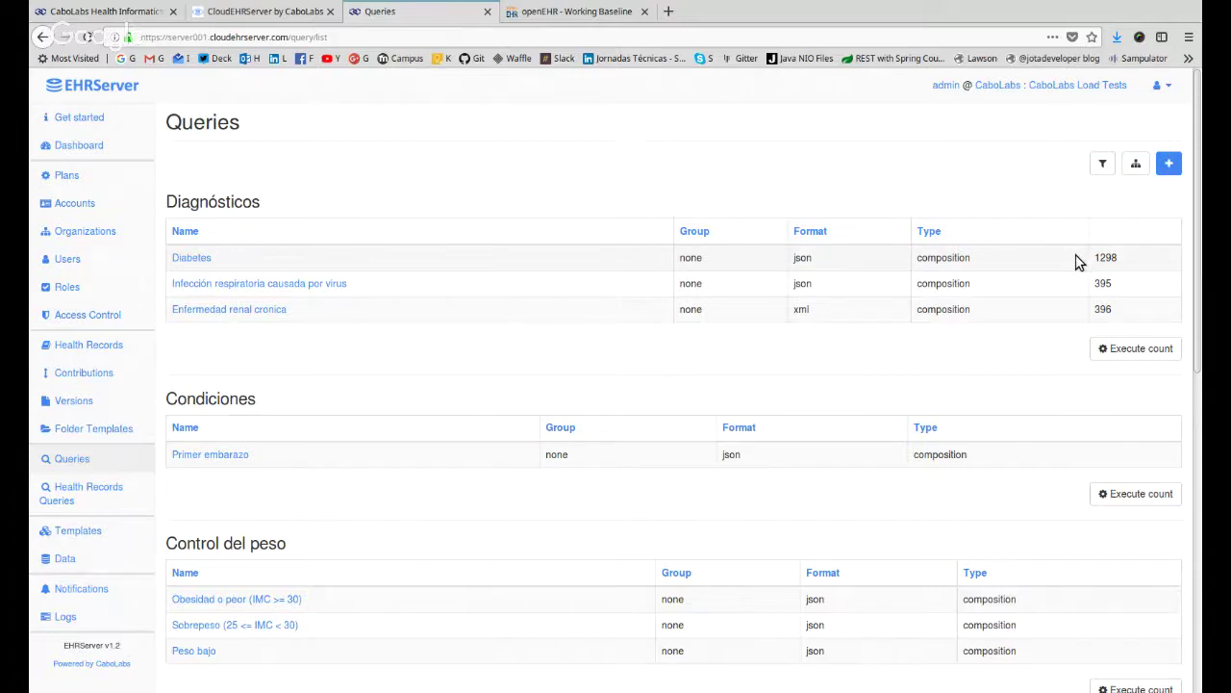
Highlight the resulting counts: Diabetes 1298, respiratory infection 395, chronic kidney disease 396.
double_click(1104, 257)
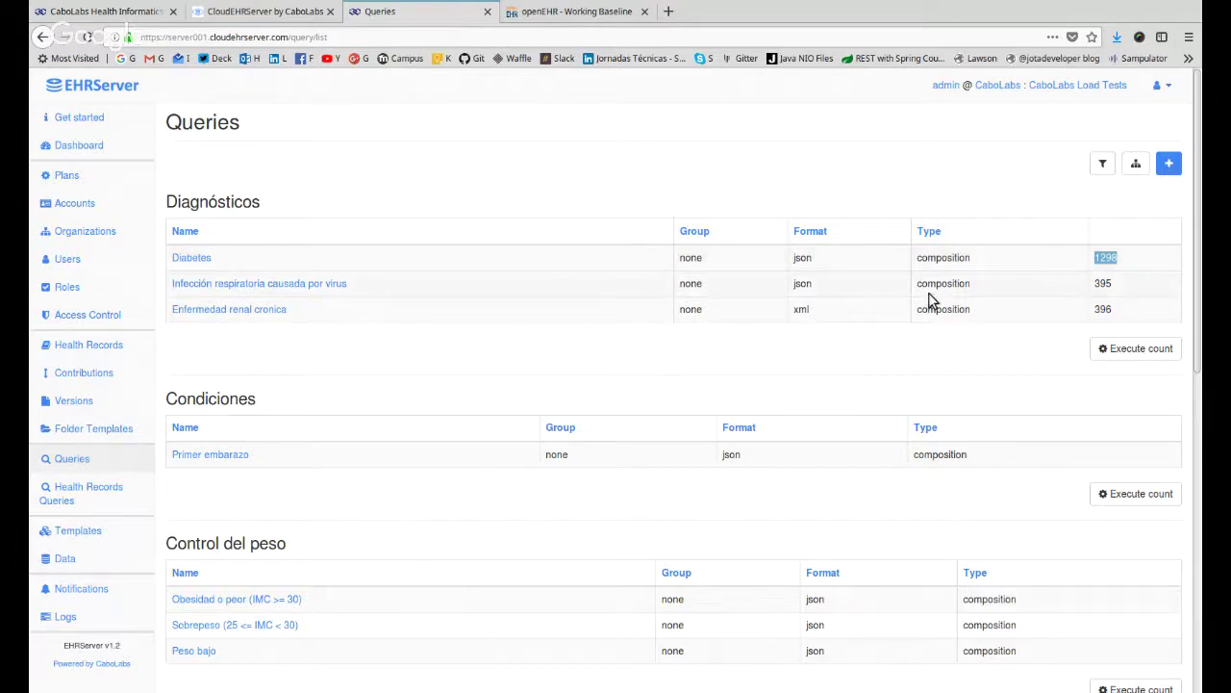
drag(398, 260, 173, 260)
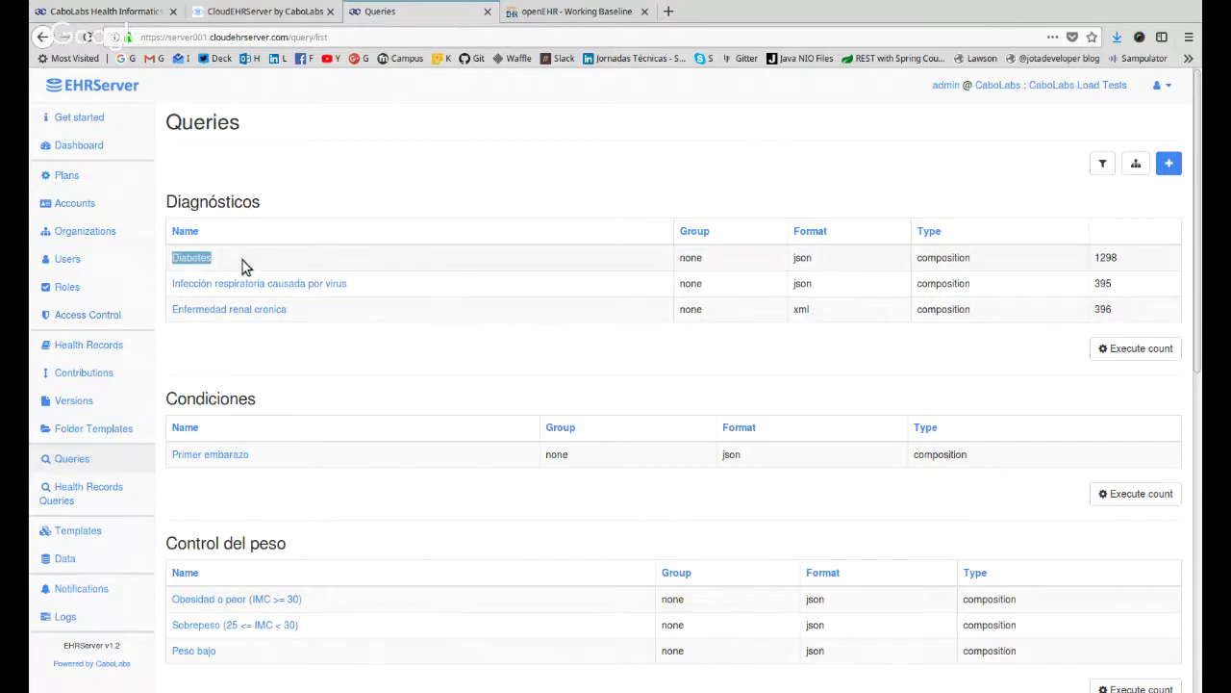
drag(1095, 257, 1120, 258)
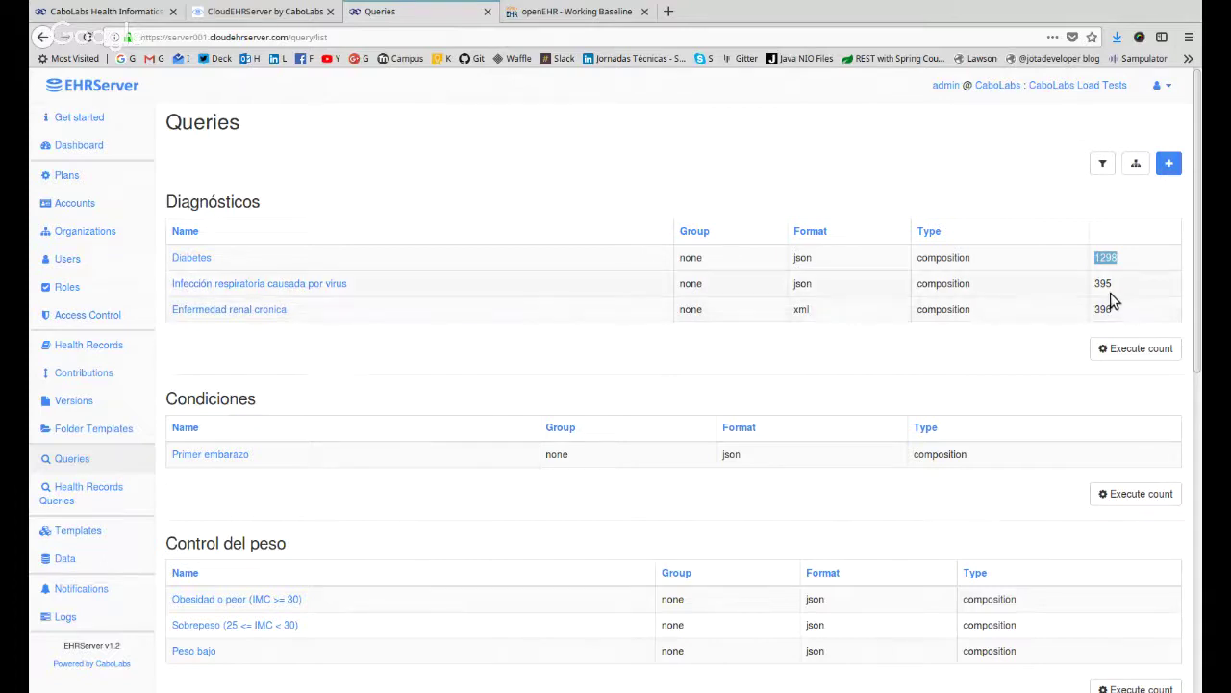
drag(1095, 281, 1125, 285)
double_click(1104, 309)
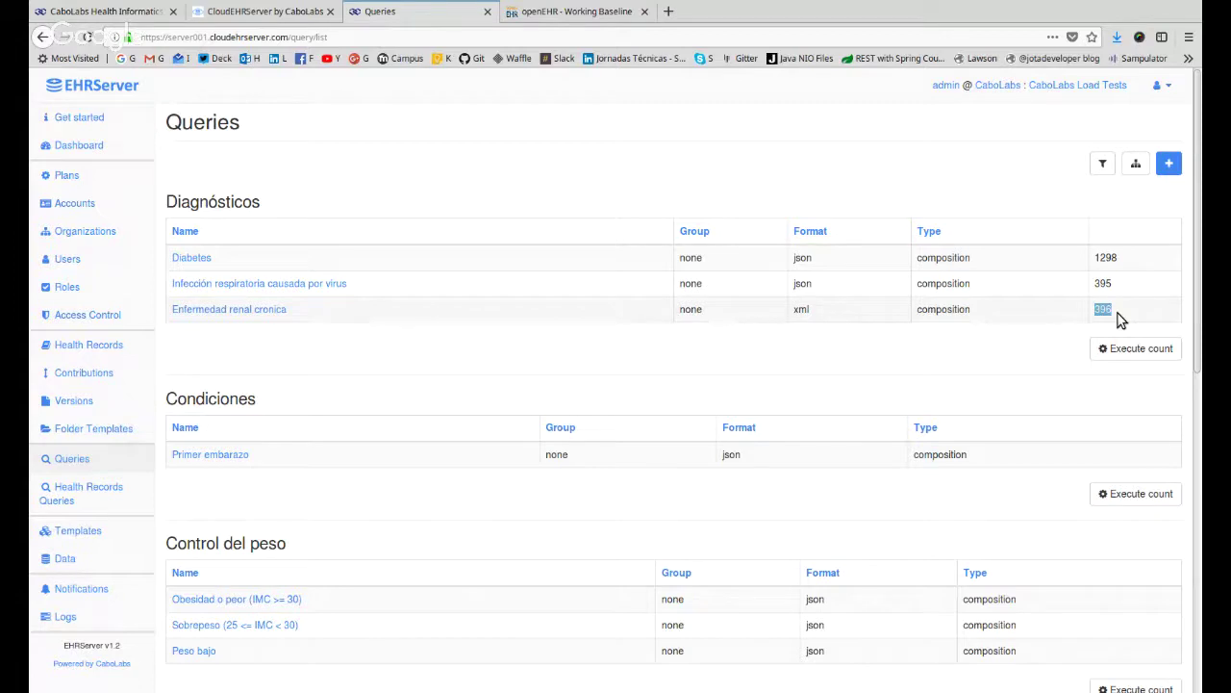
drag(1120, 319, 1107, 252)
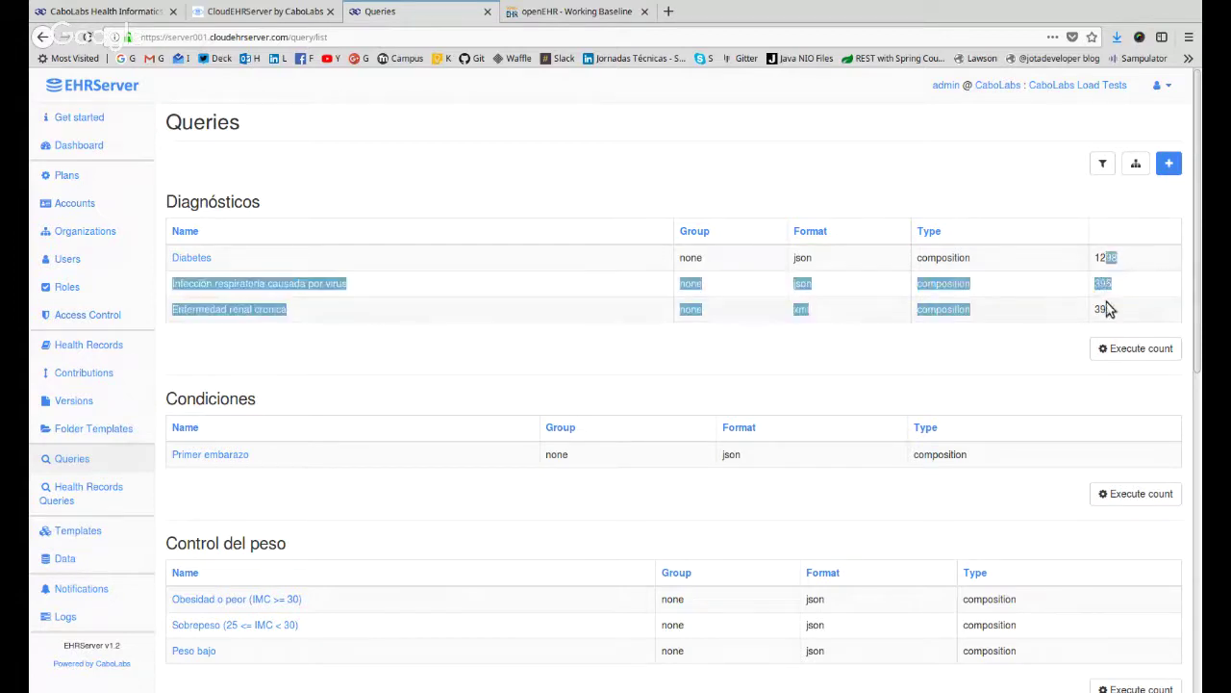
drag(1108, 308, 1138, 335)
click(1133, 322)
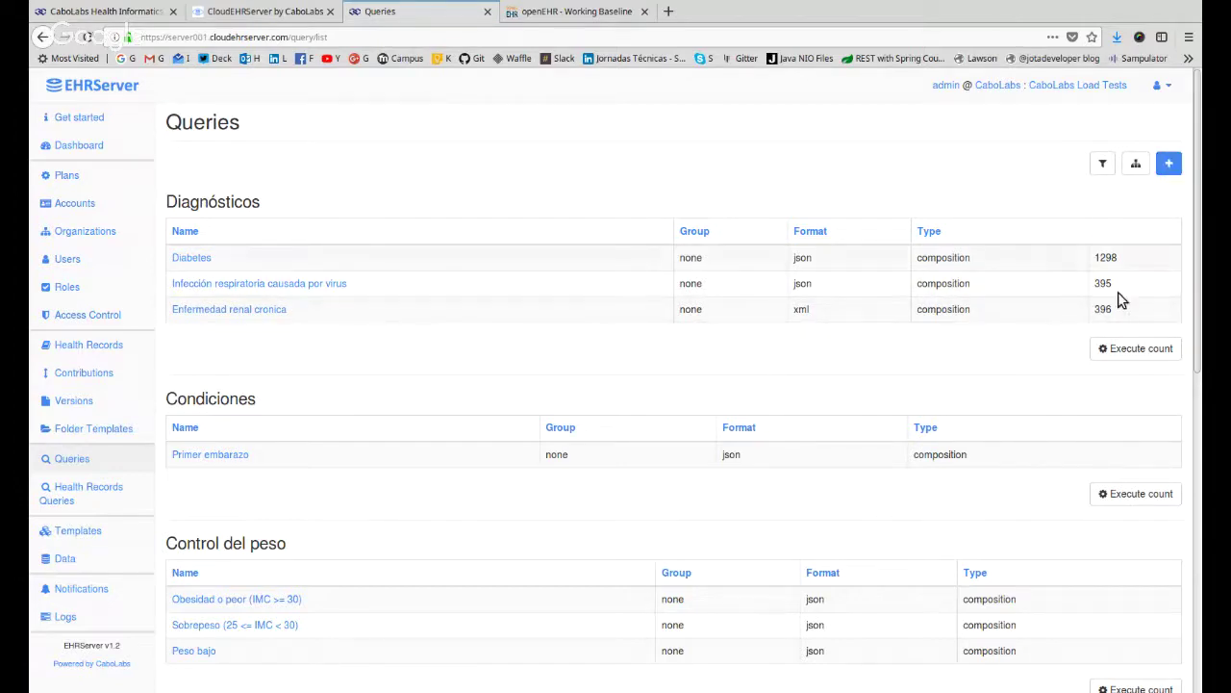
Start a new composition-type query in the Query builder, then open the user account menu.
click(1172, 165)
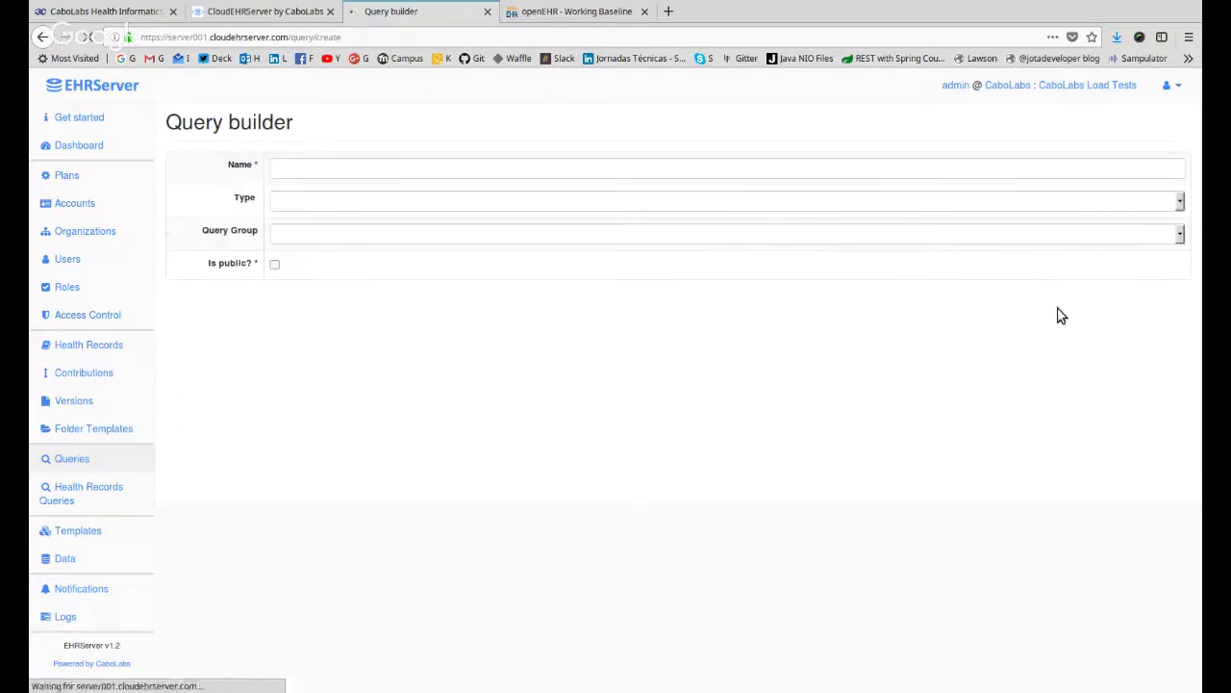
click(326, 202)
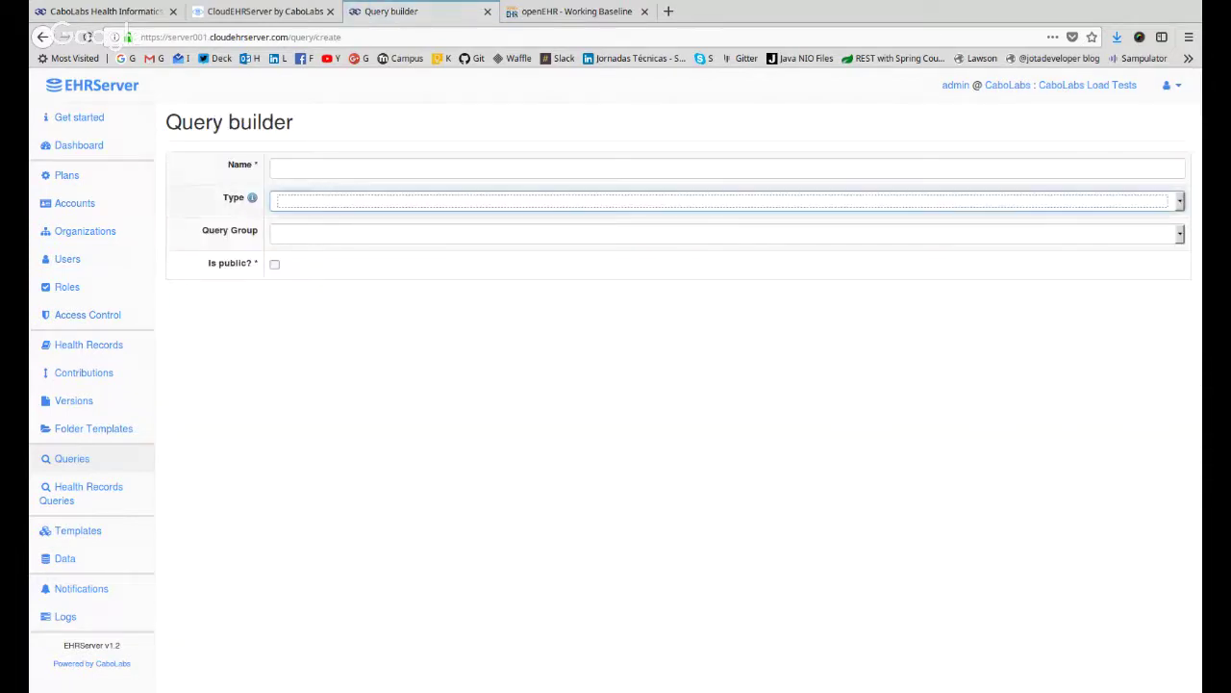
click(325, 245)
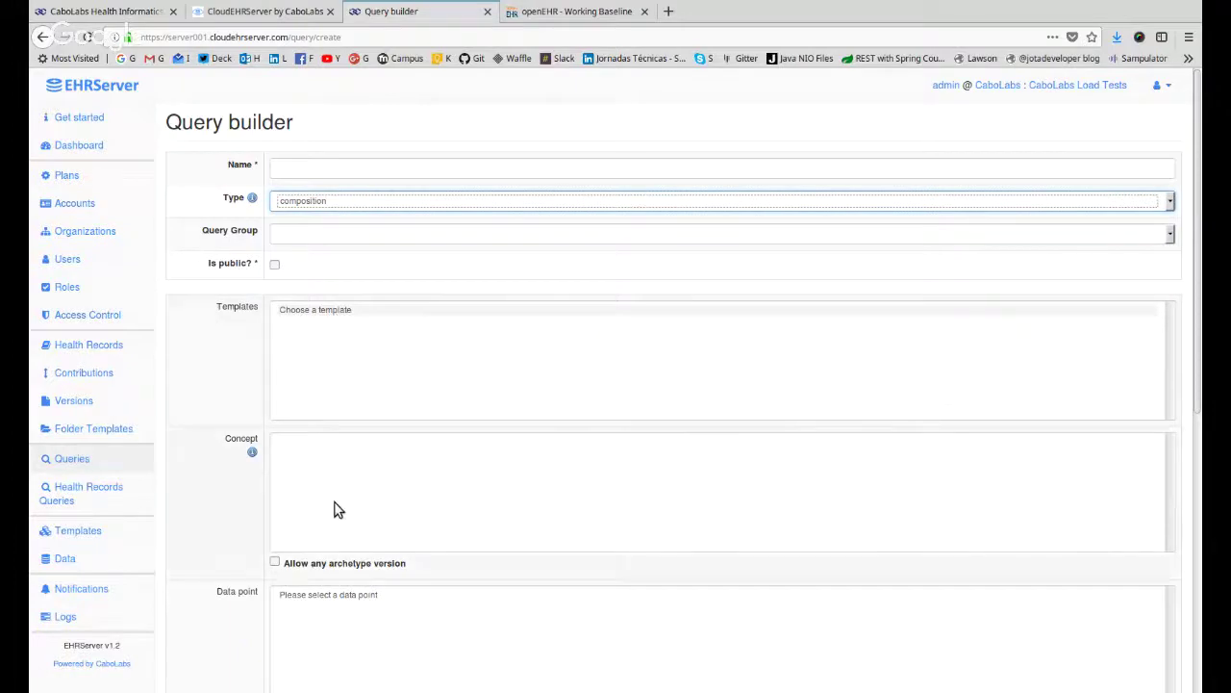
scroll(222, 363, down, 3)
double_click(231, 209)
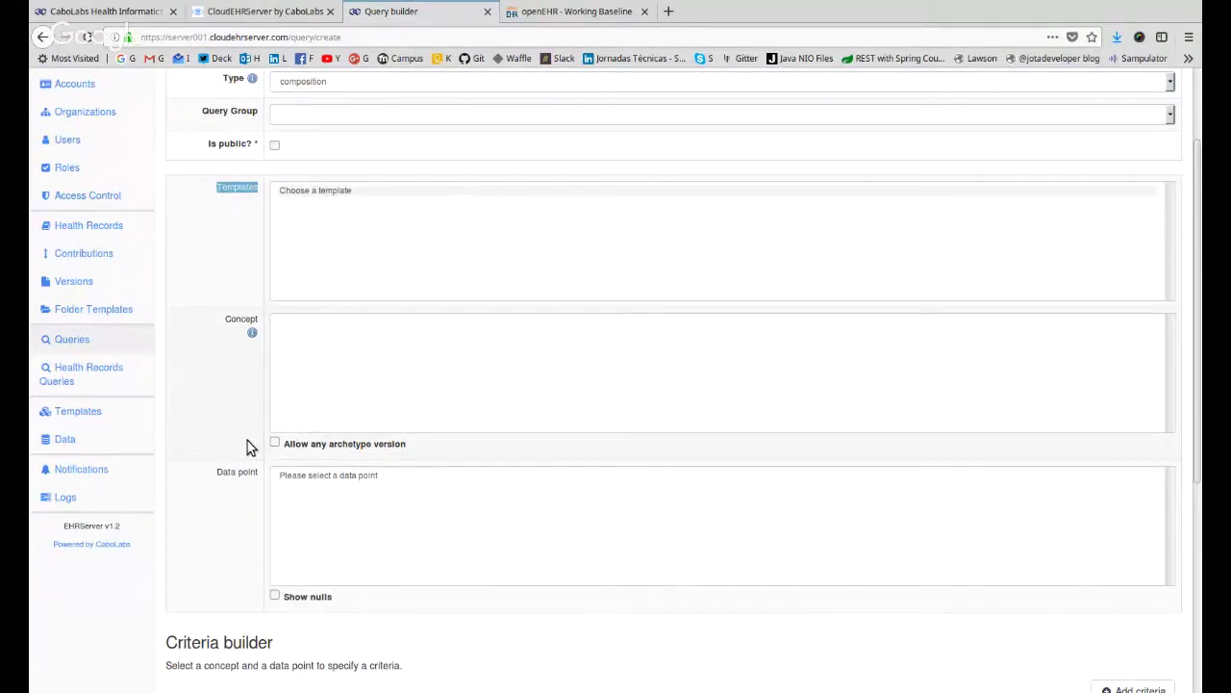
scroll(246, 447, up, 3)
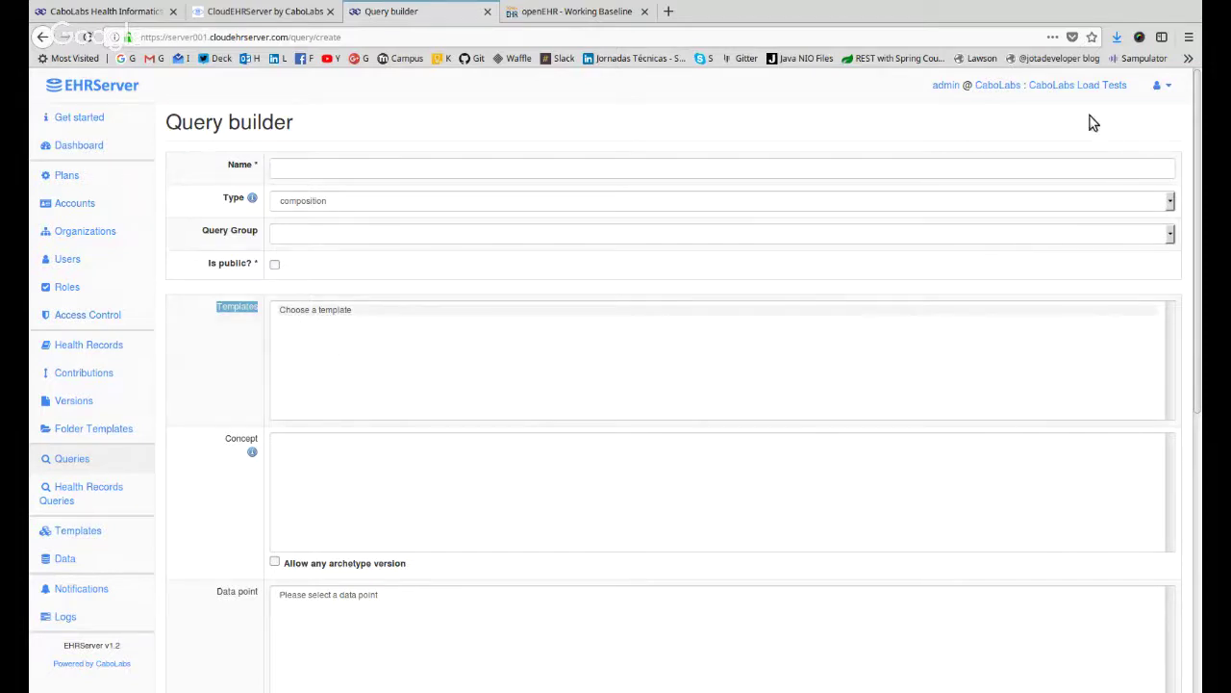
click(1163, 88)
Log out of the console and switch the sign-in page to Spanish (ES).
click(1143, 155)
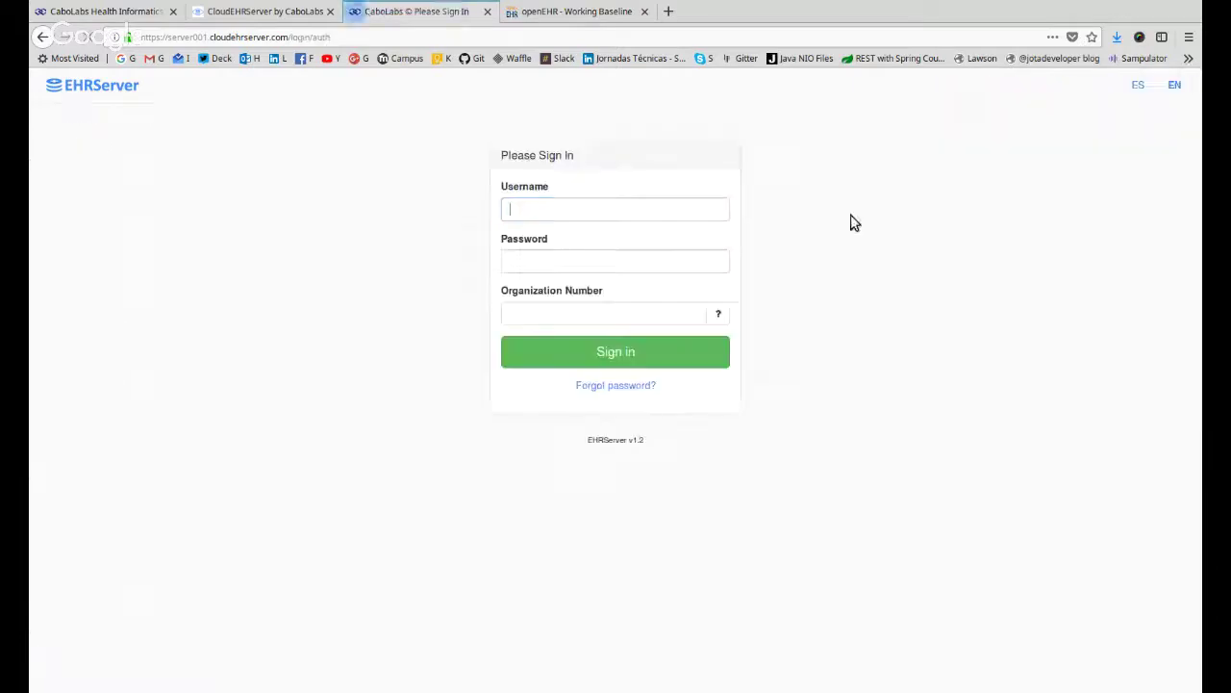
click(567, 317)
text(72372)
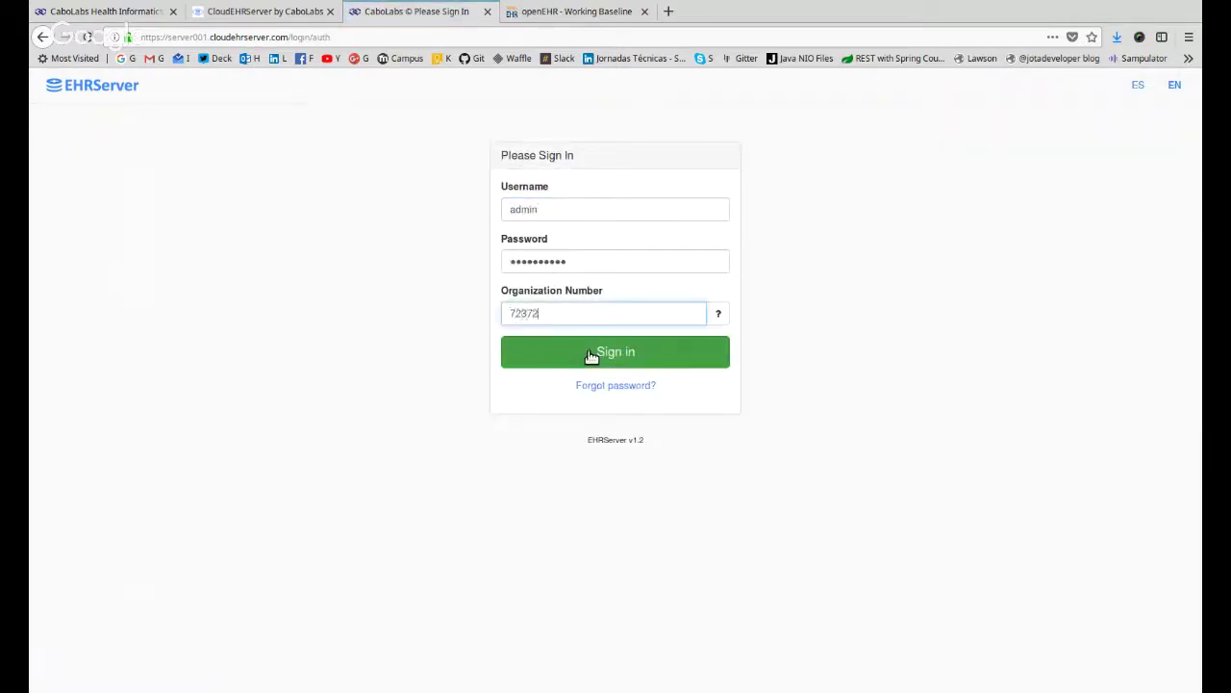
text(2)
click(1135, 86)
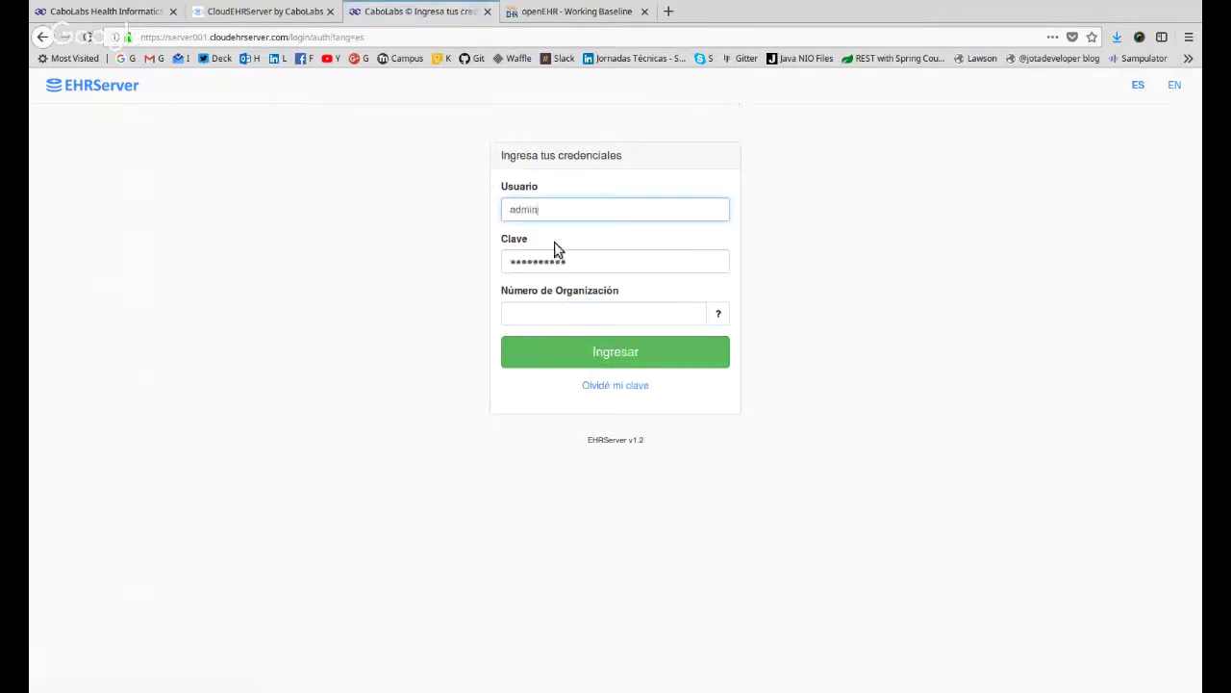
Sign back in with the organization number and open the Consultas query list.
click(549, 314)
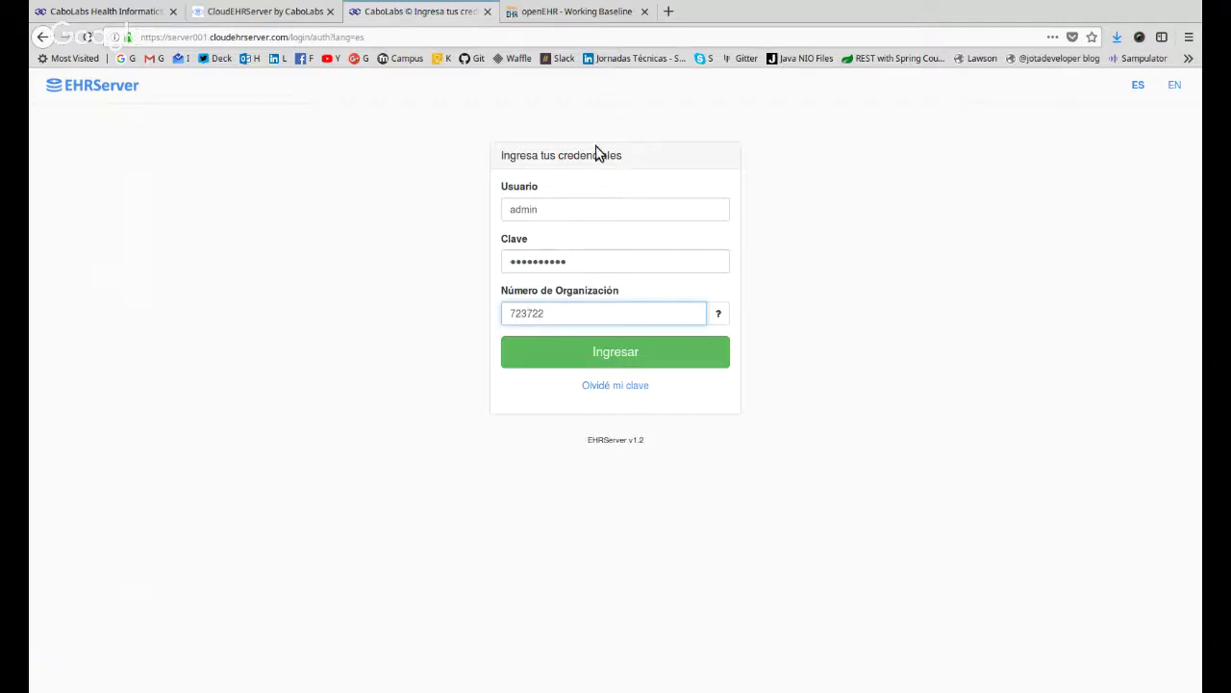
key(Return)
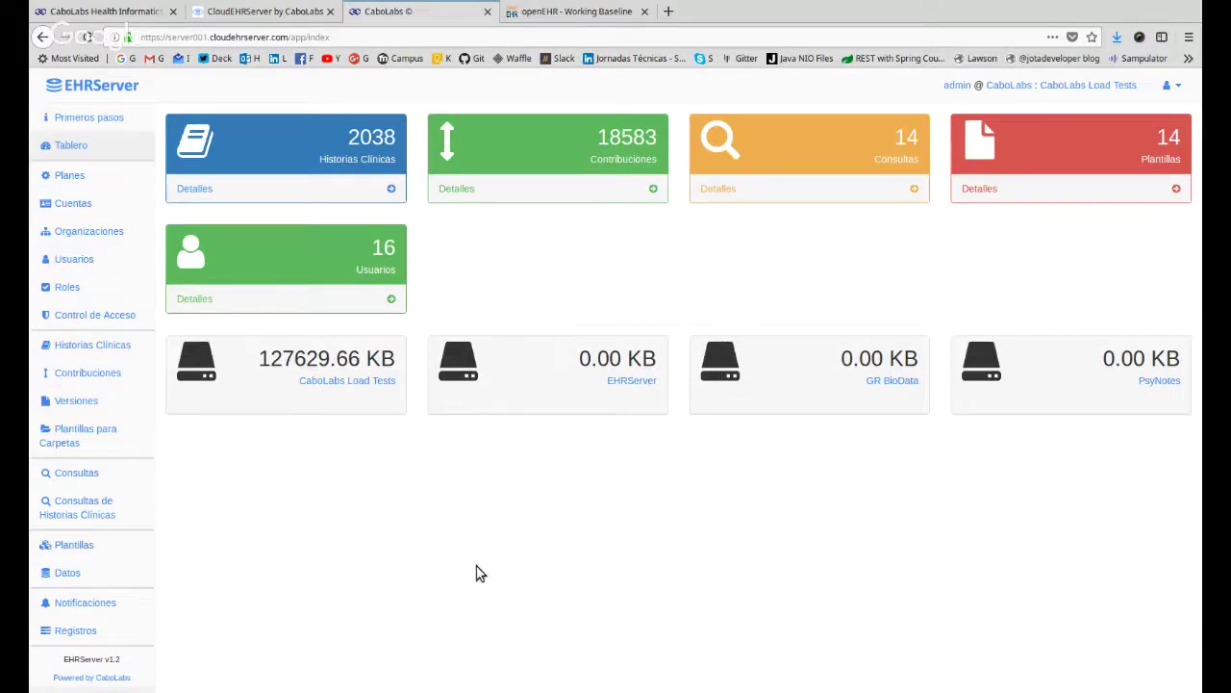
click(86, 476)
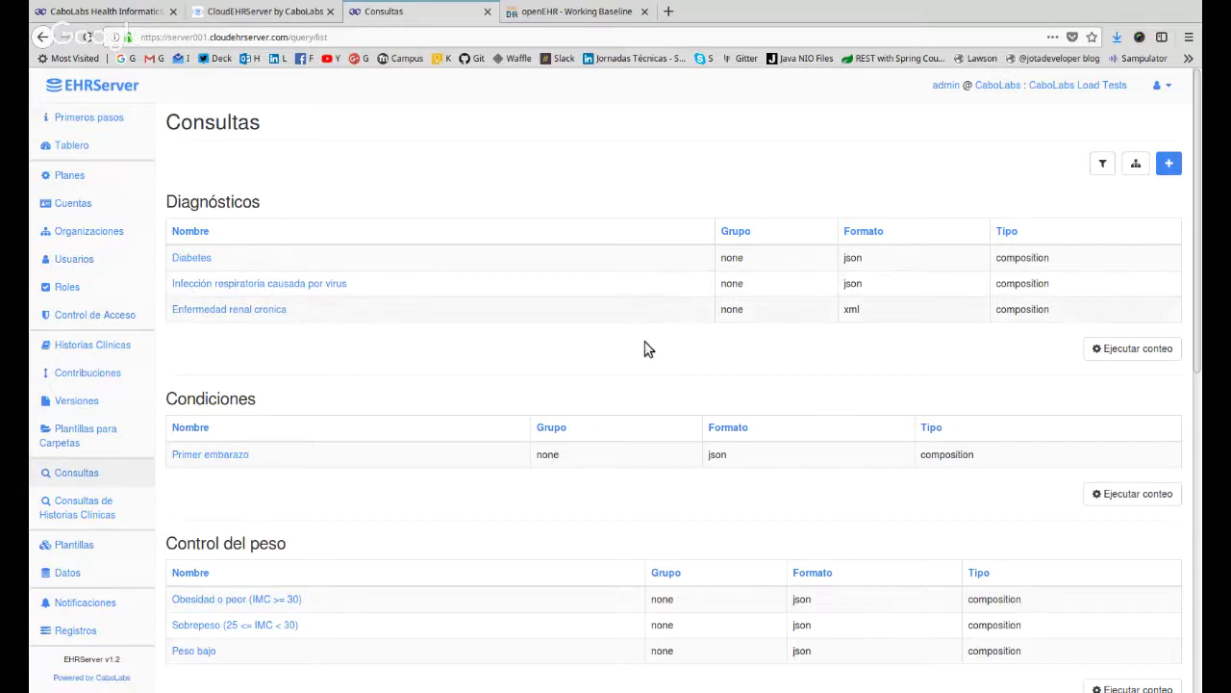
Start a new query, set its Tipo to composition, and check the Plantillas list for templates.
click(1168, 165)
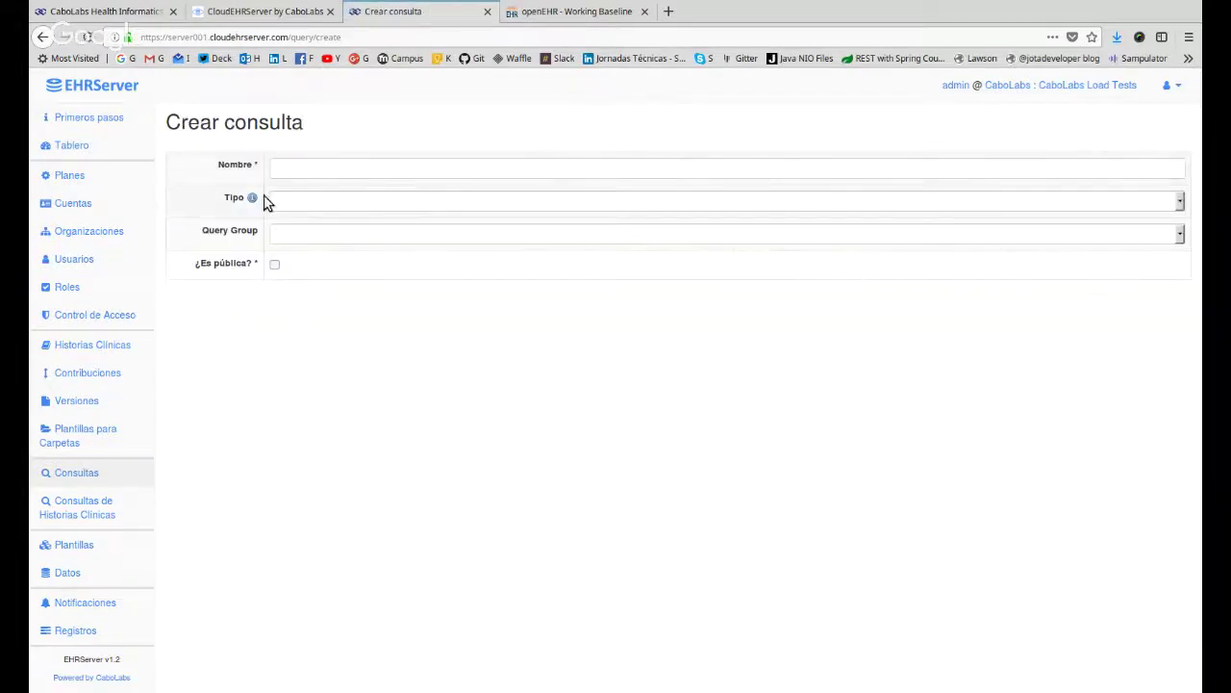
click(300, 170)
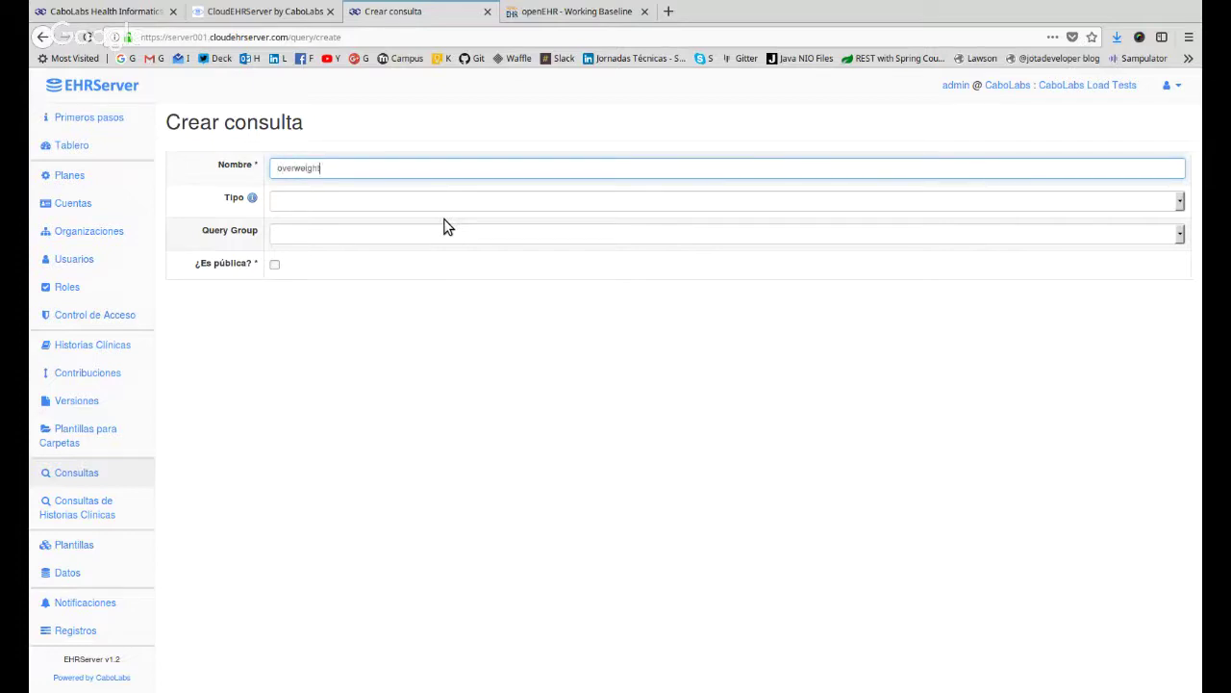
key(Tab)
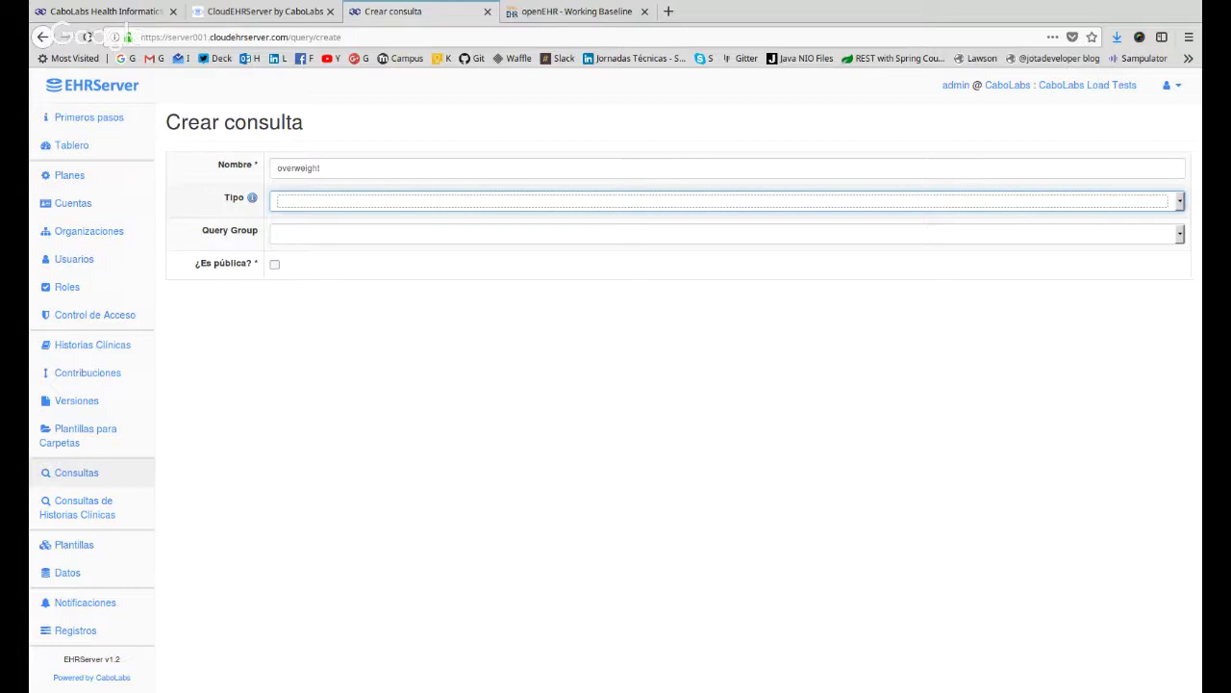
key(Down)
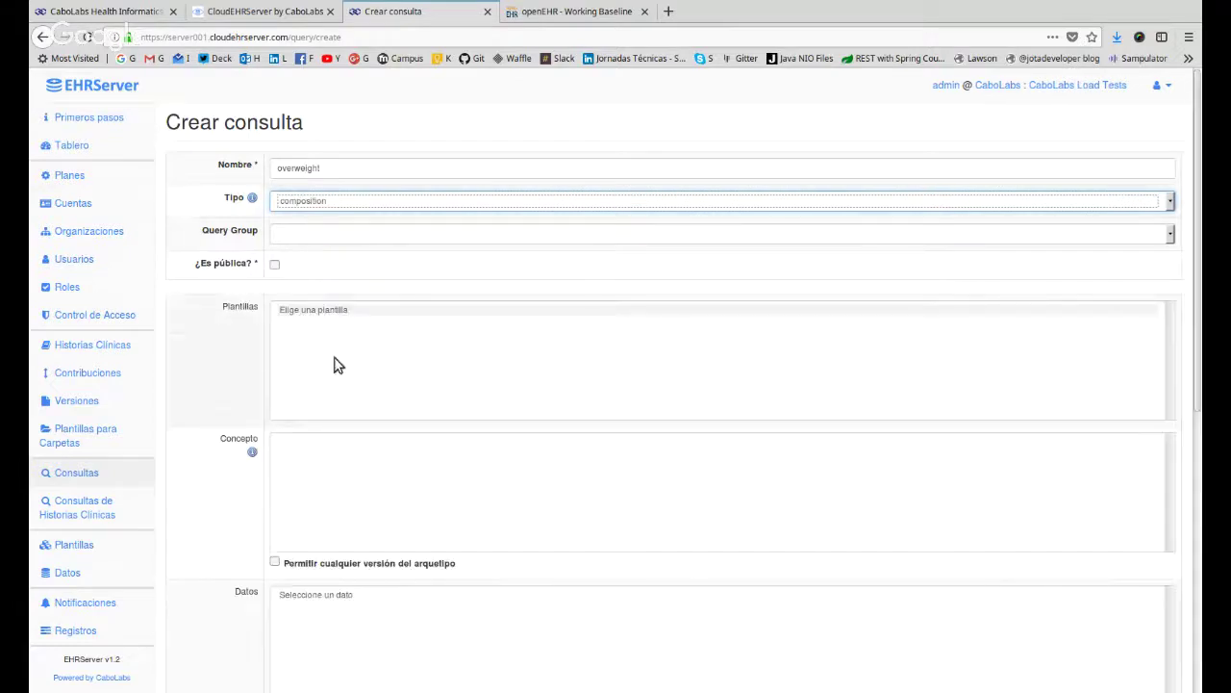
key(Tab)
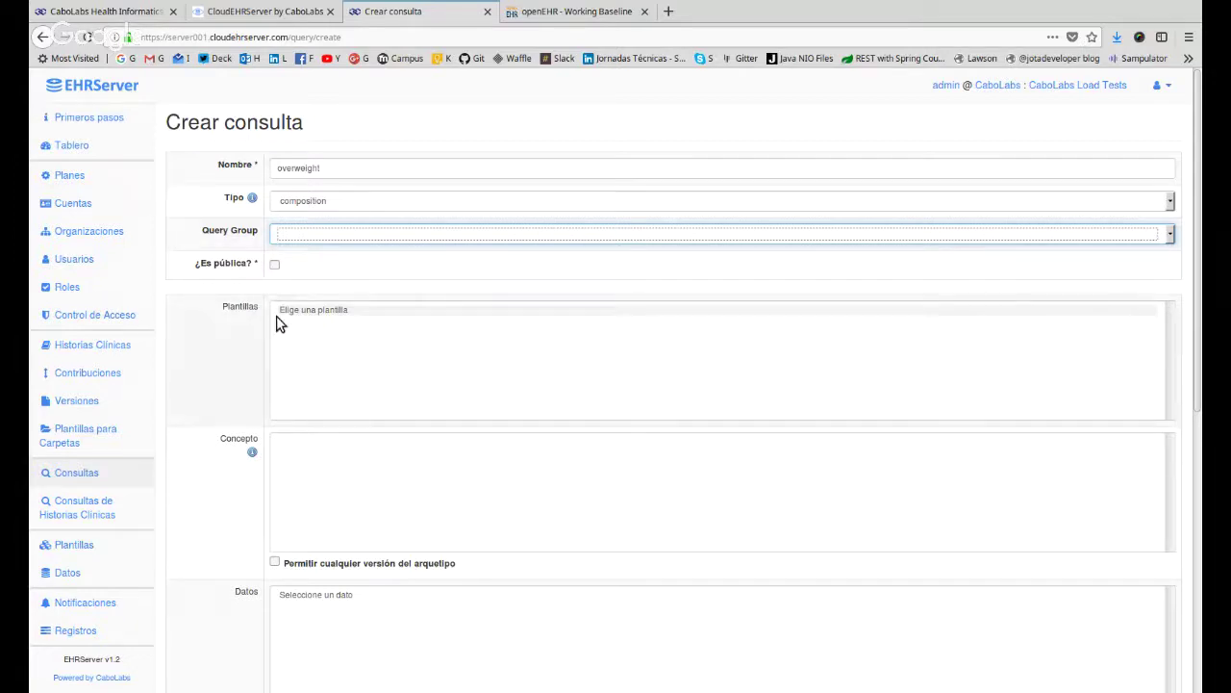
click(375, 289)
click(384, 314)
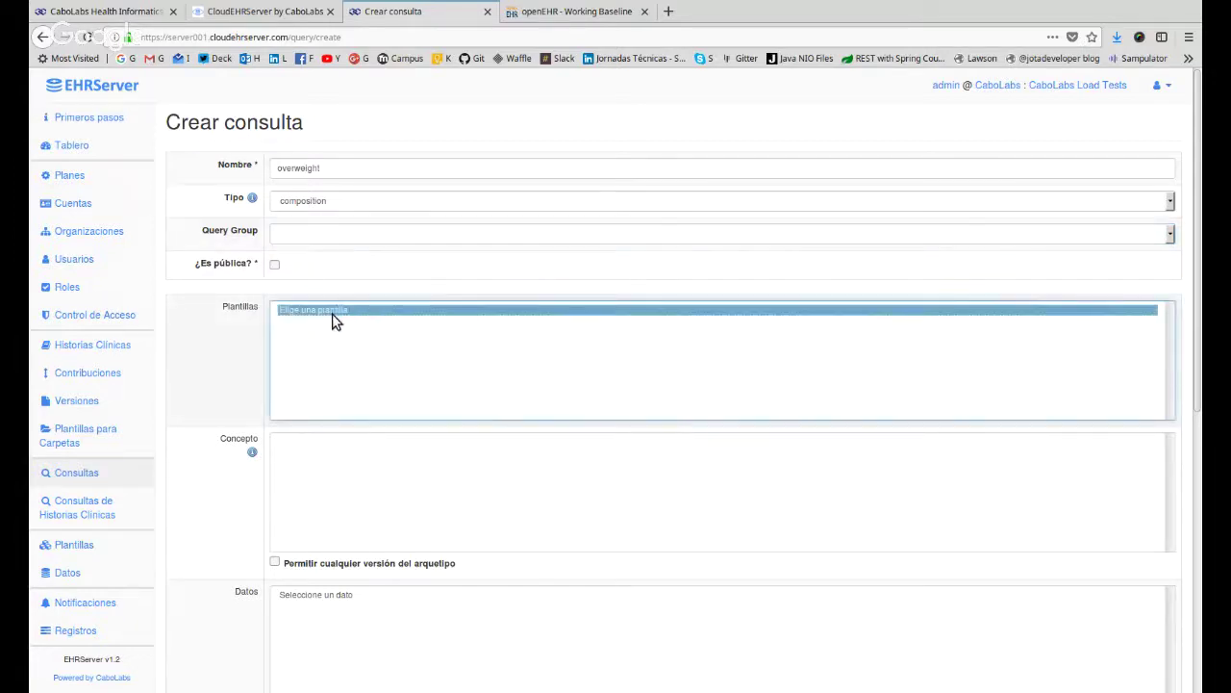
Open the Plantillas page and scroll through the uploaded templates.
click(94, 553)
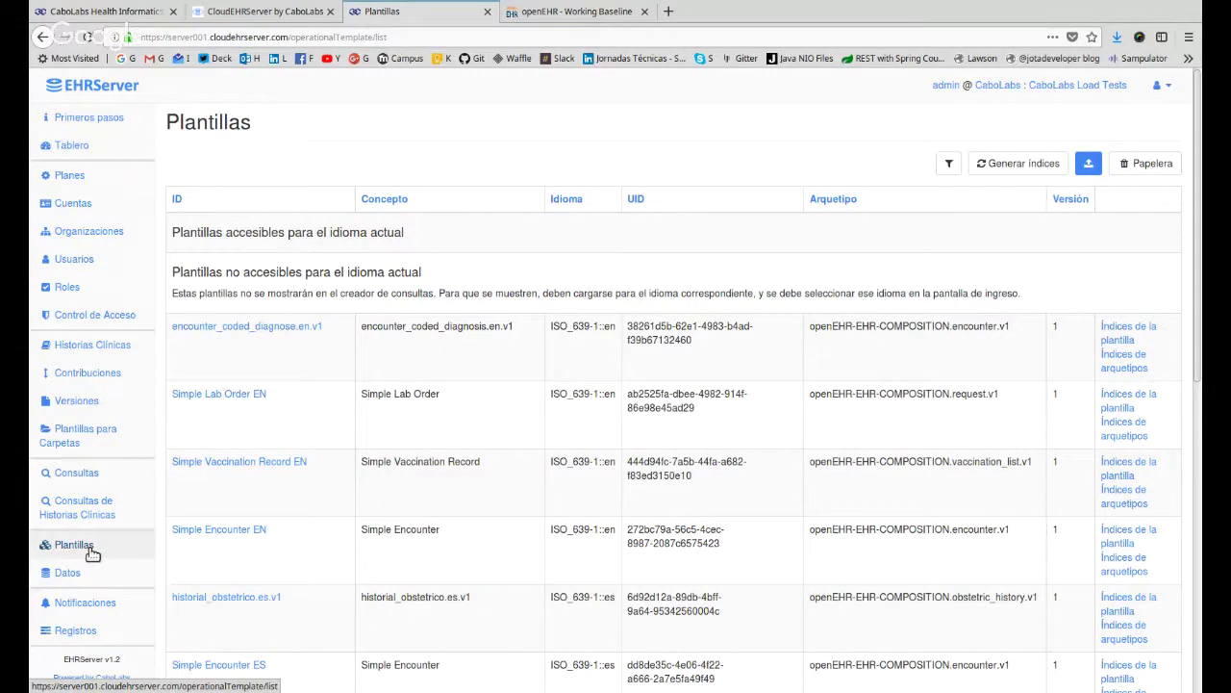
scroll(484, 547, down, 3)
scroll(484, 546, down, 2)
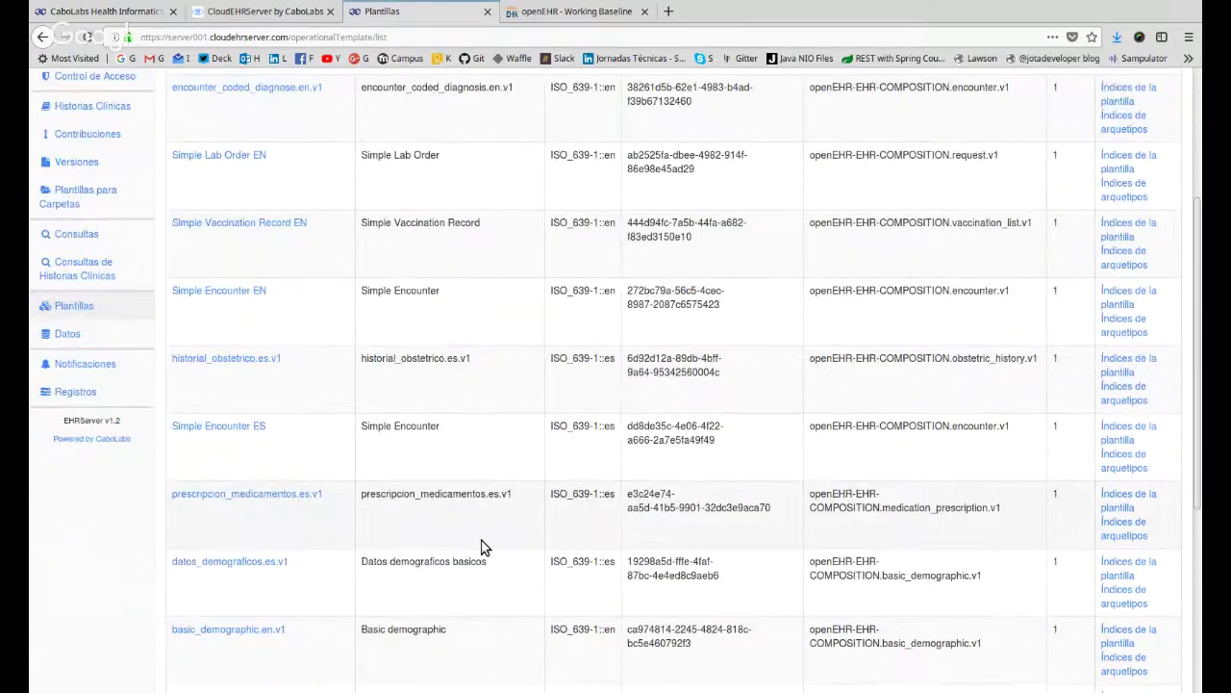
scroll(484, 546, down, 7)
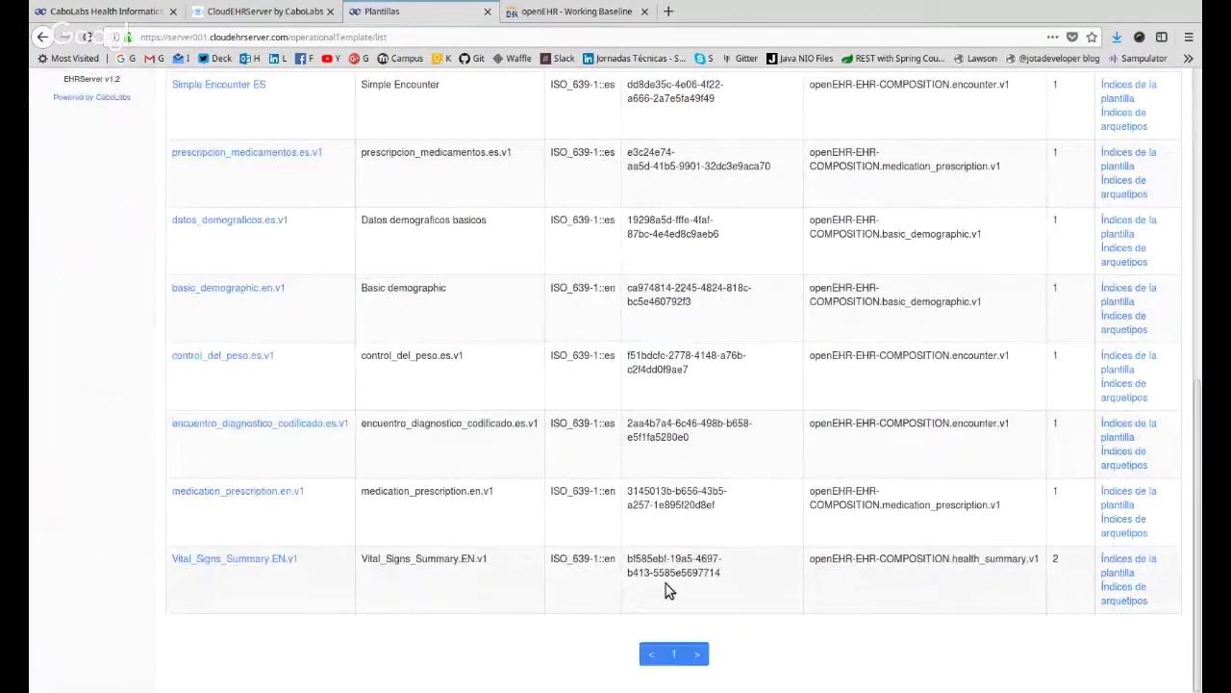
scroll(678, 626, up, 12)
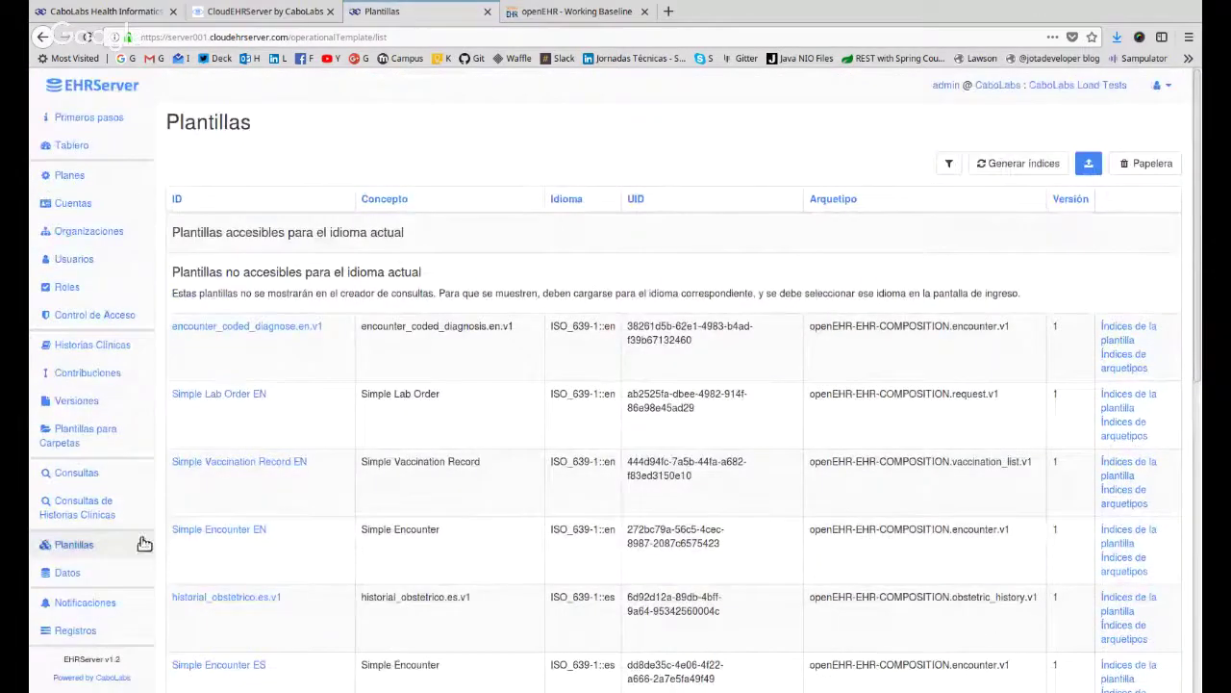
Return to Consultas and start a fresh blank query form.
click(77, 474)
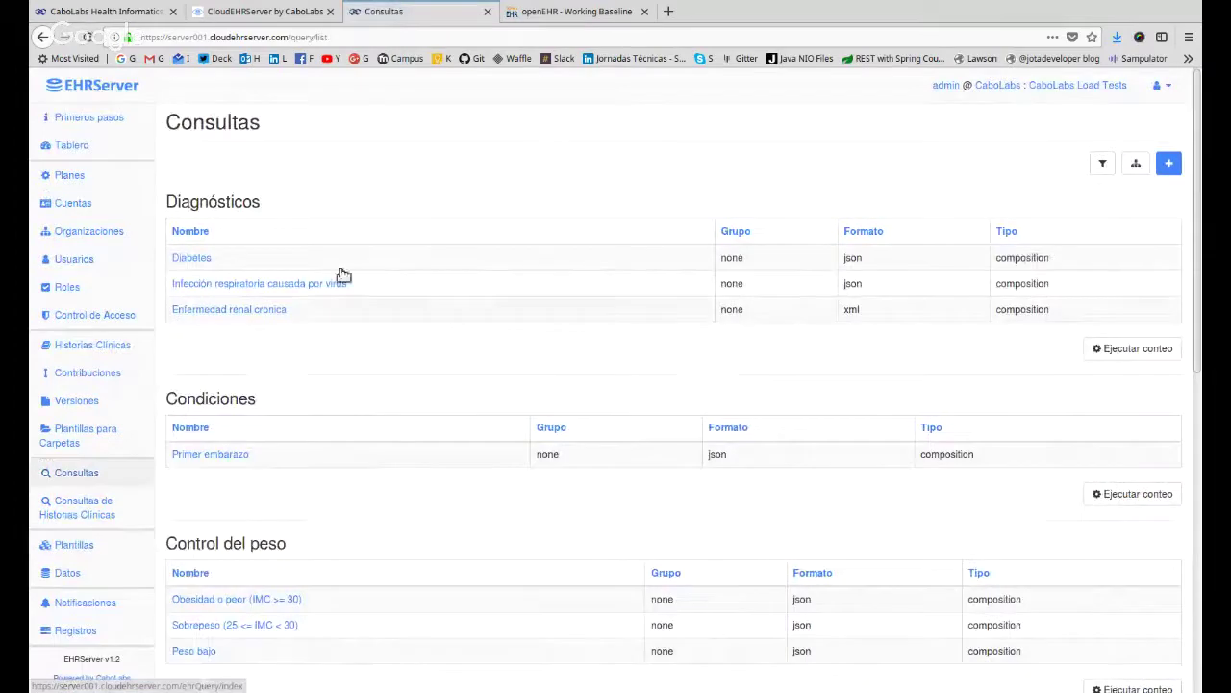
click(1168, 163)
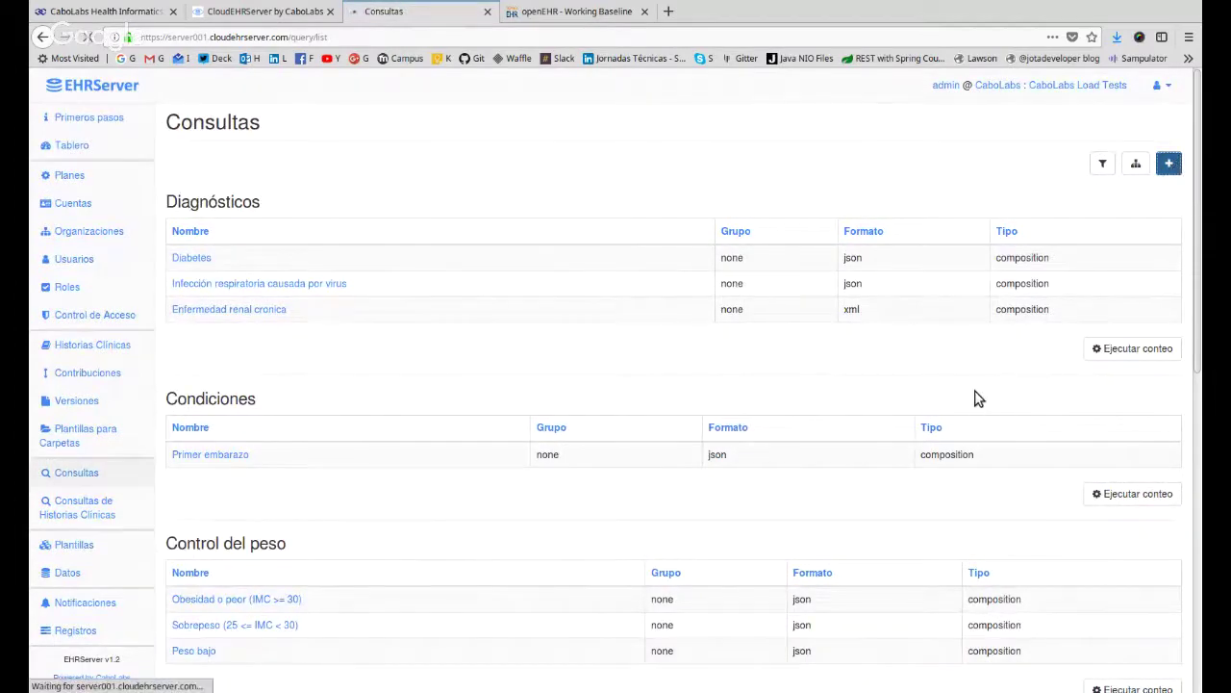
click(285, 206)
Set the new query's type to composition and reveal the template list.
click(291, 224)
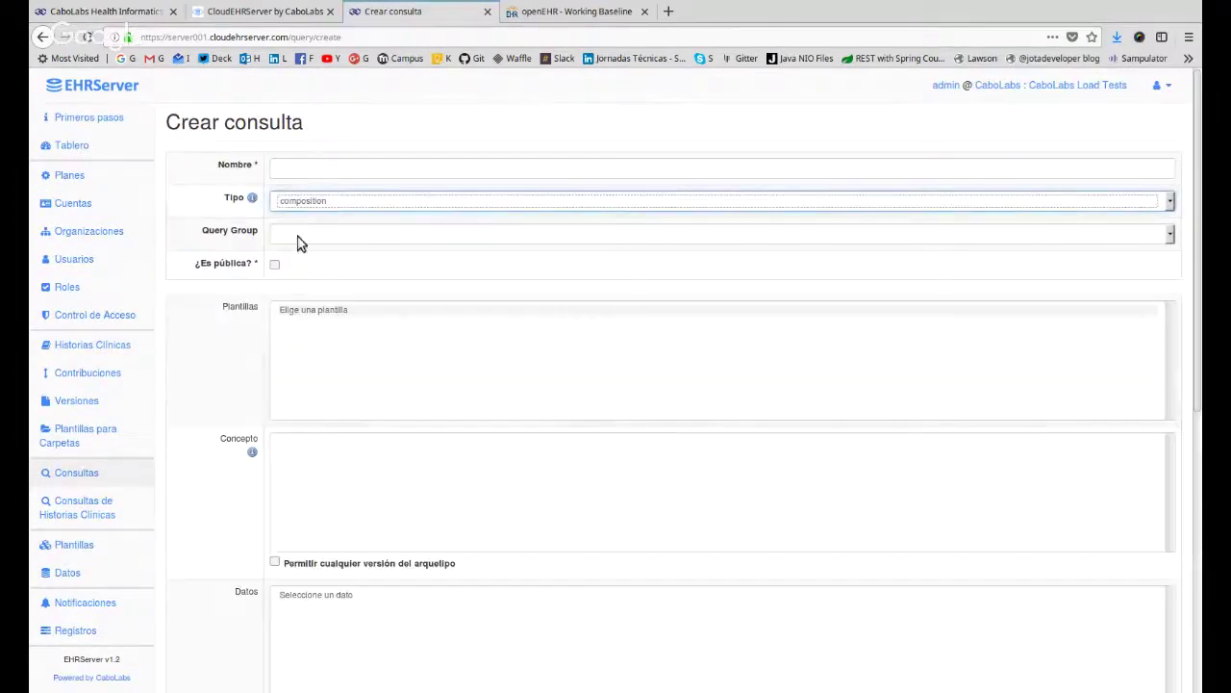
click(310, 314)
scroll(213, 322, down, 3)
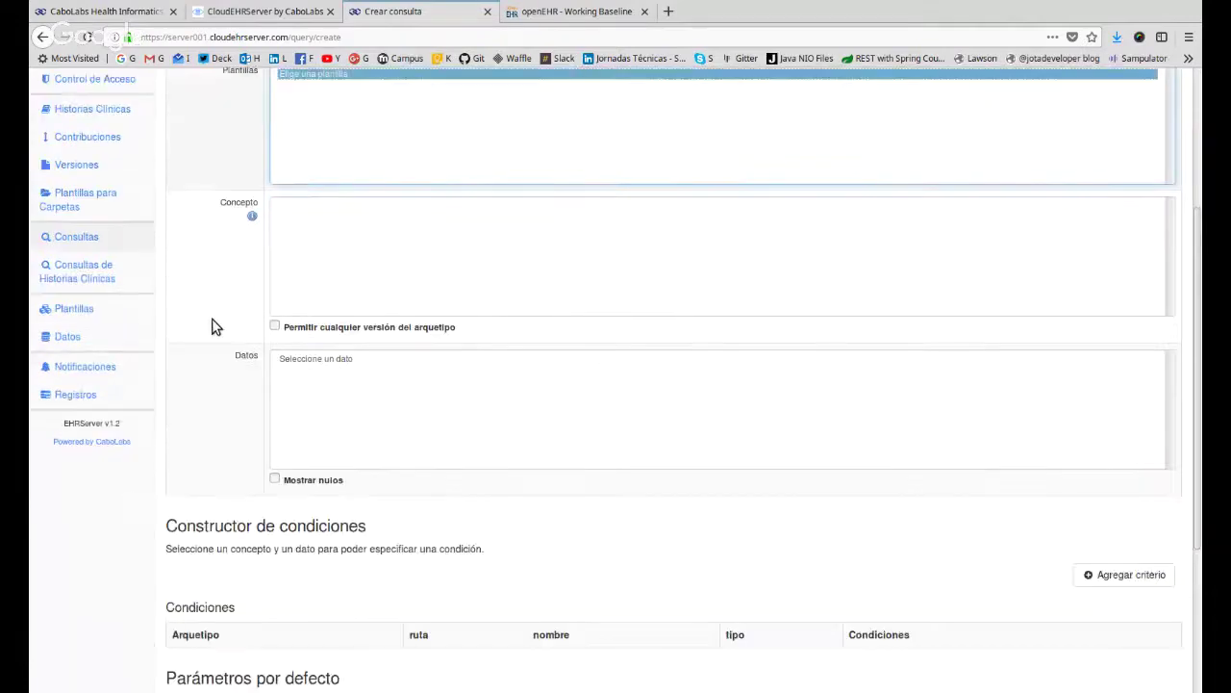
click(196, 417)
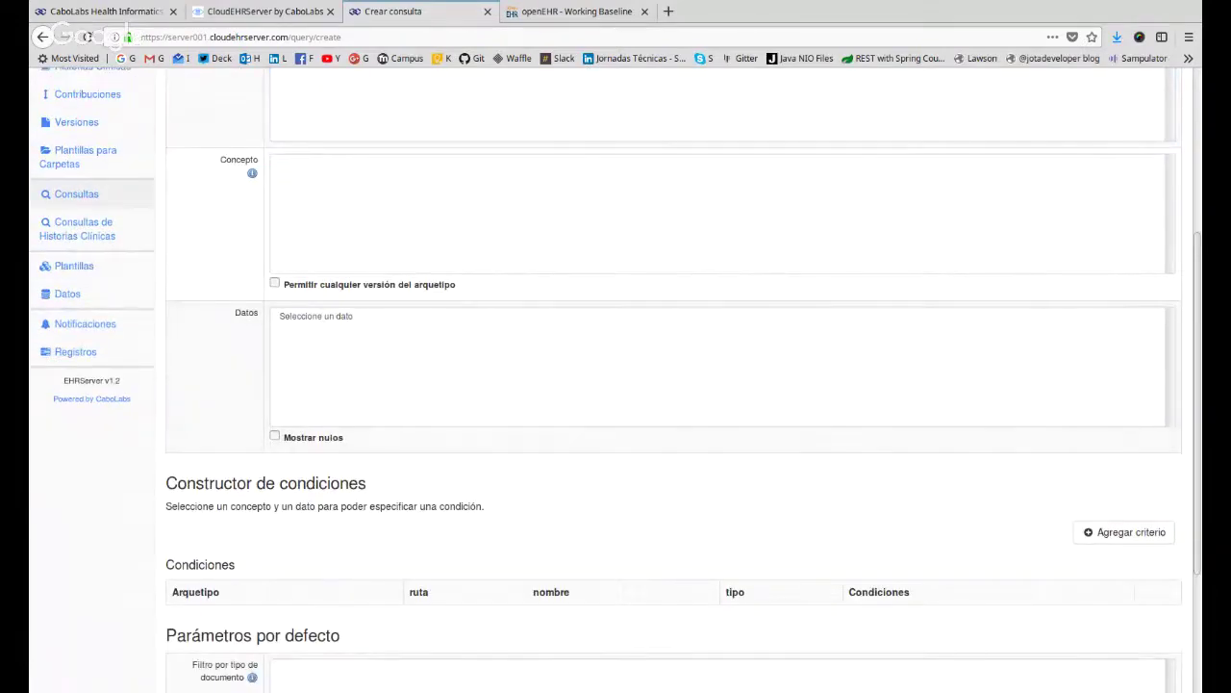
Open the browser developer tools, show console messages and reload the query page.
key(ctrl+shift+i)
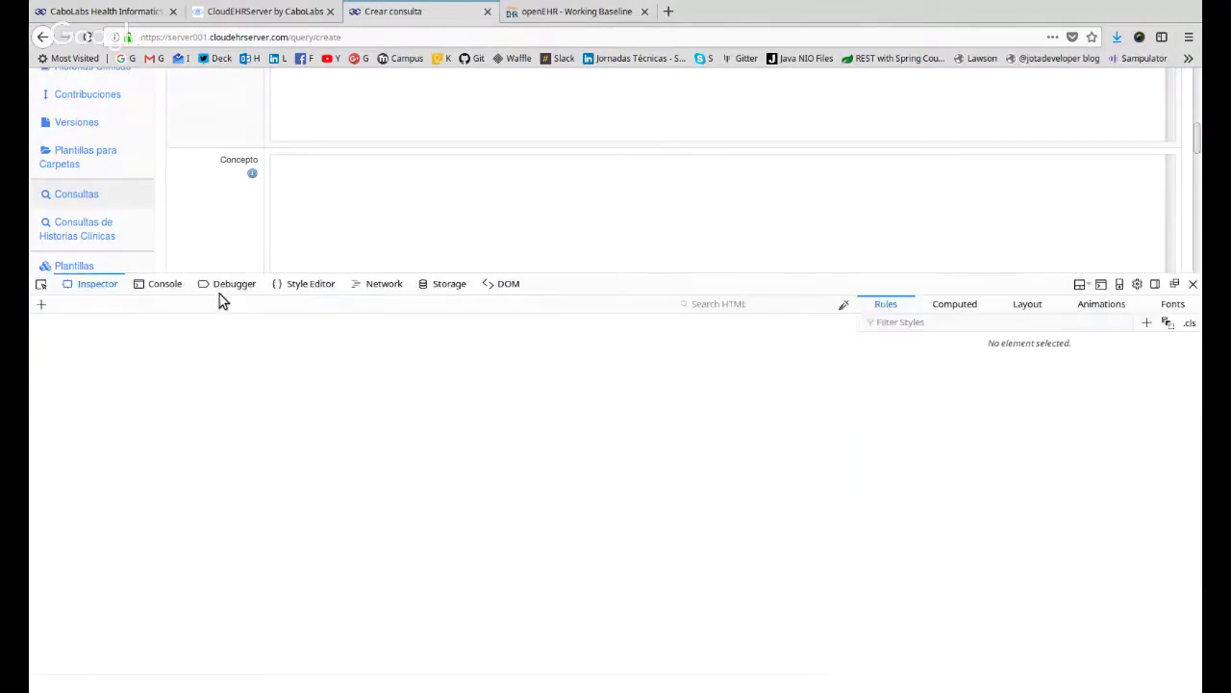
click(162, 284)
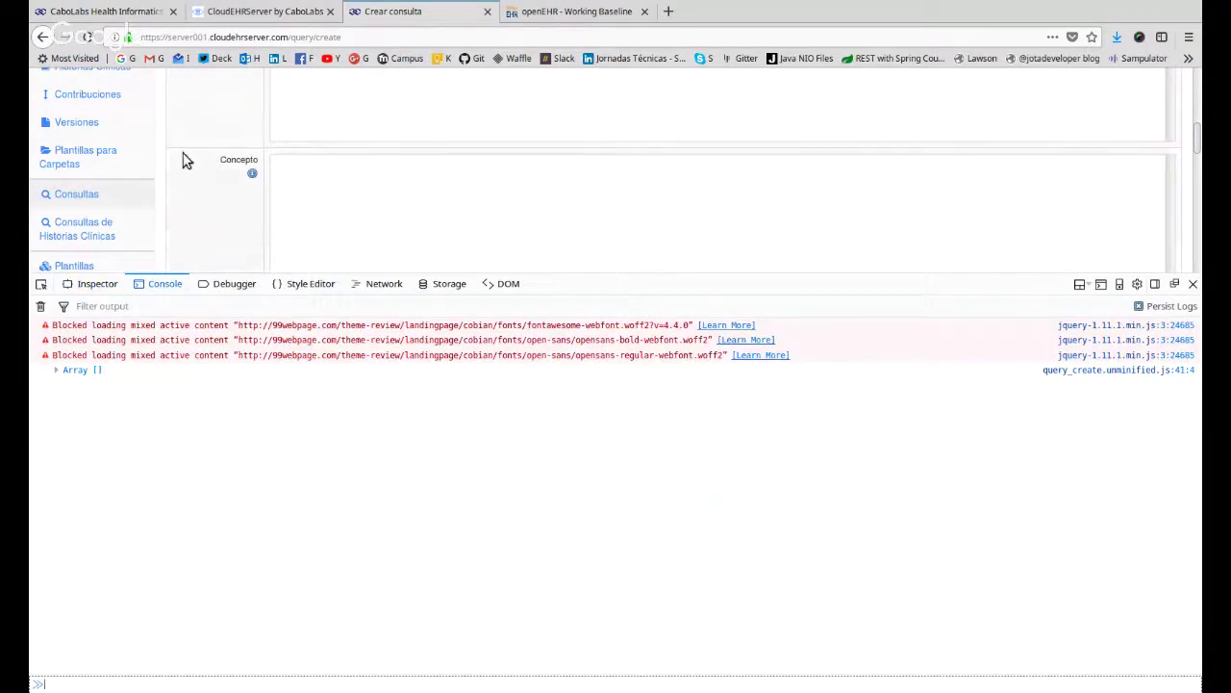
scroll(236, 231, up, 4)
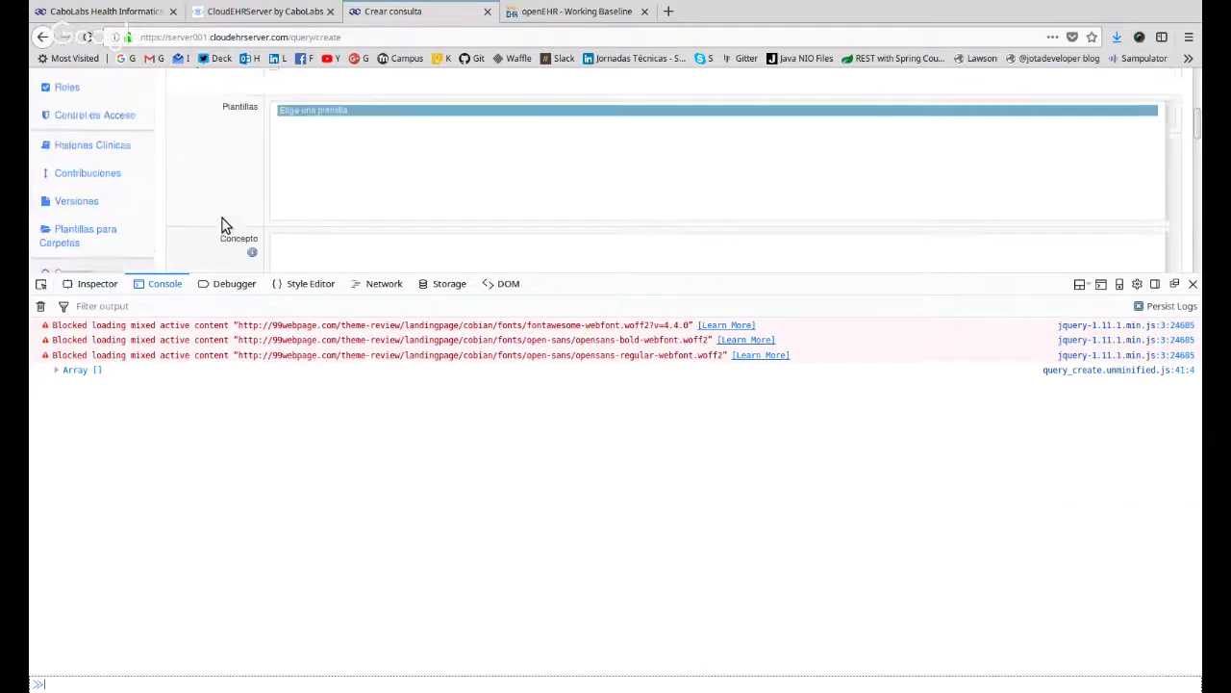
click(86, 36)
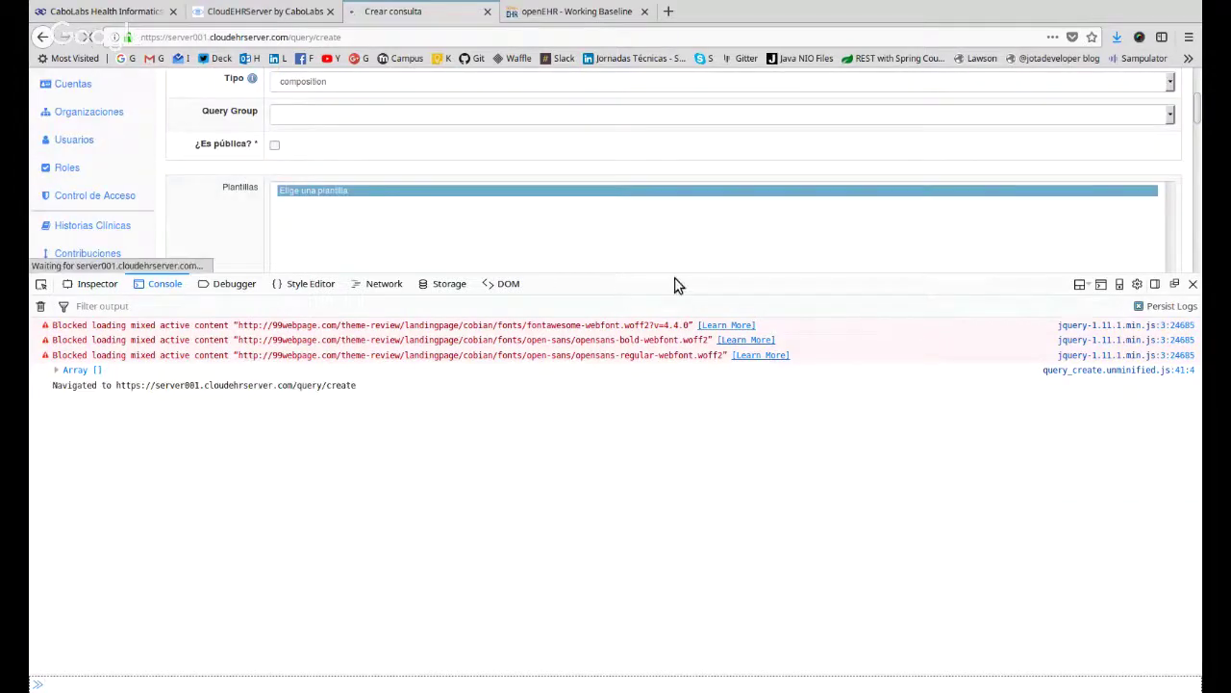
Enlarge the page area, then set type composition again to reveal template and concept fields.
drag(666, 273, 690, 447)
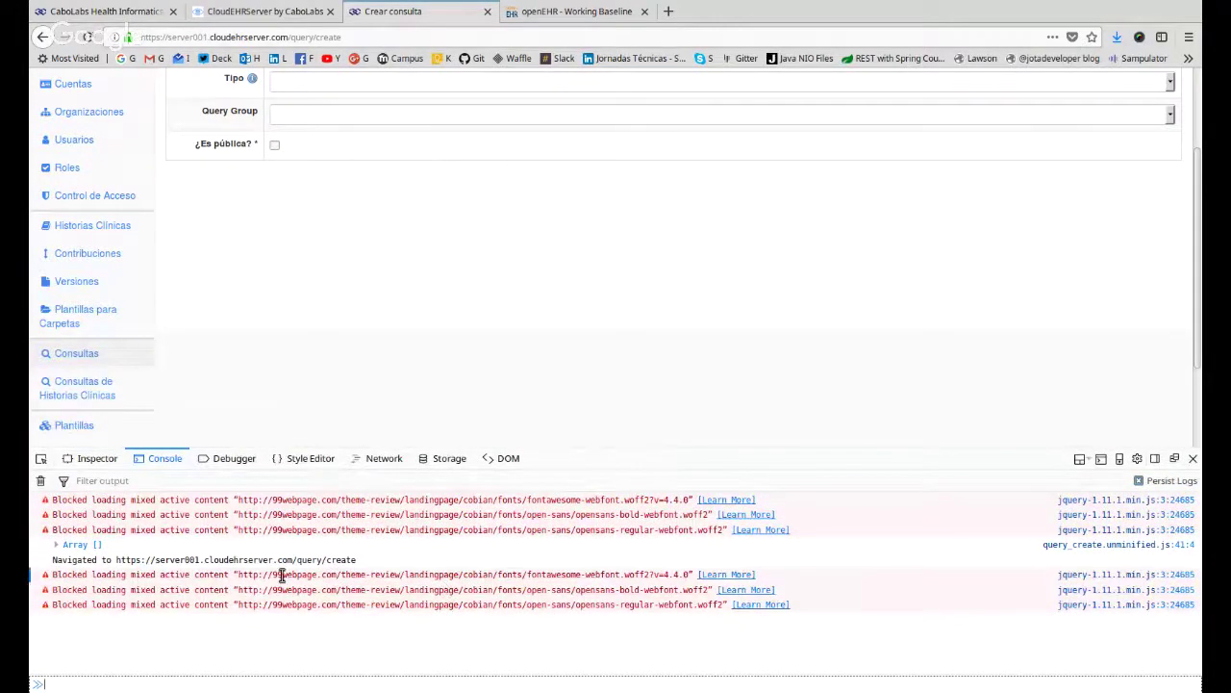
scroll(250, 347, up, 3)
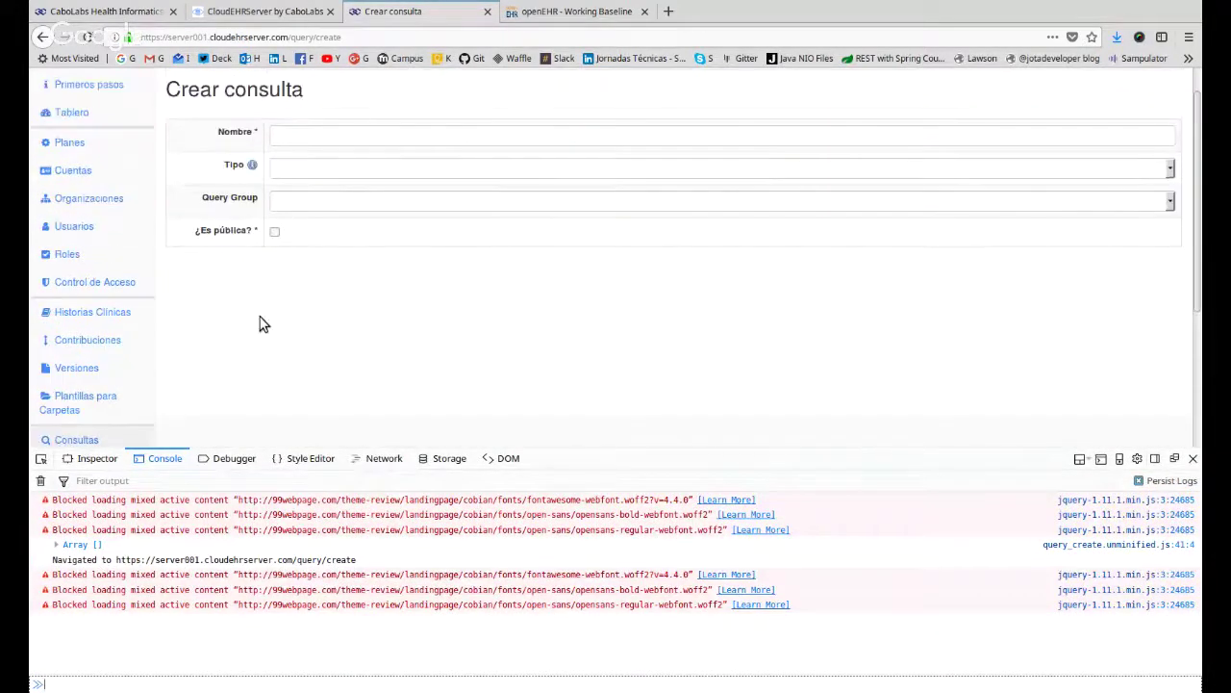
click(298, 202)
click(310, 240)
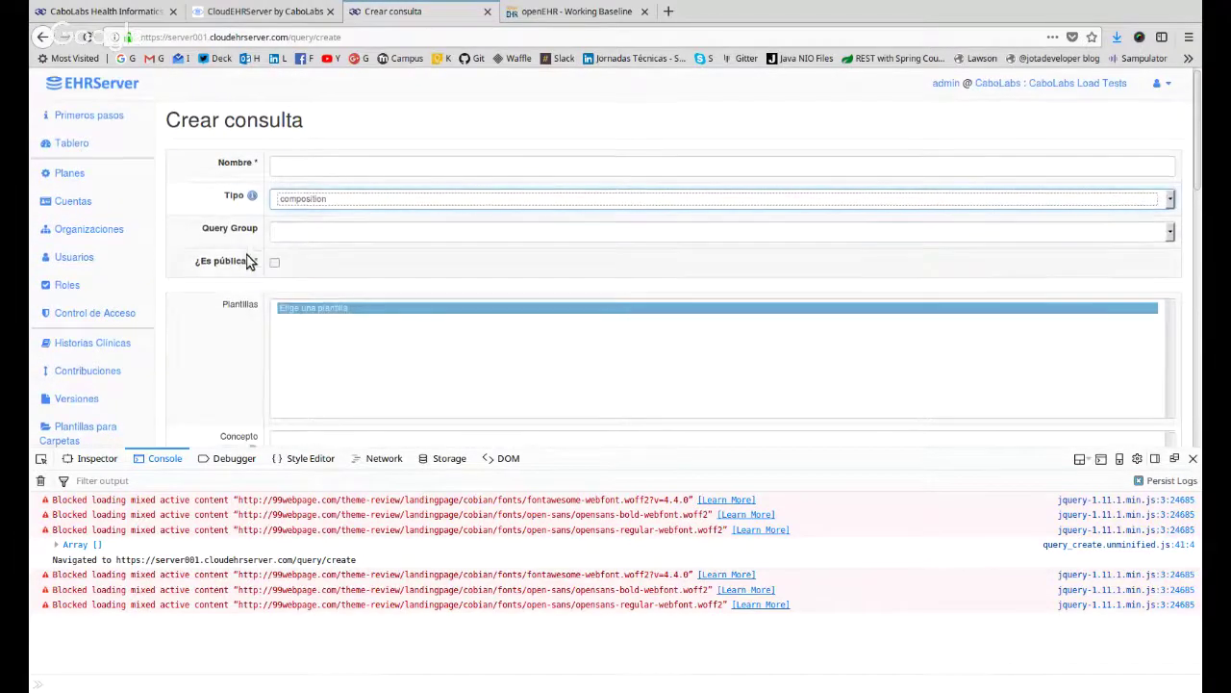
scroll(241, 260, down, 3)
Inspect the page's network requests, filtering to XHR and reloading the page.
click(384, 458)
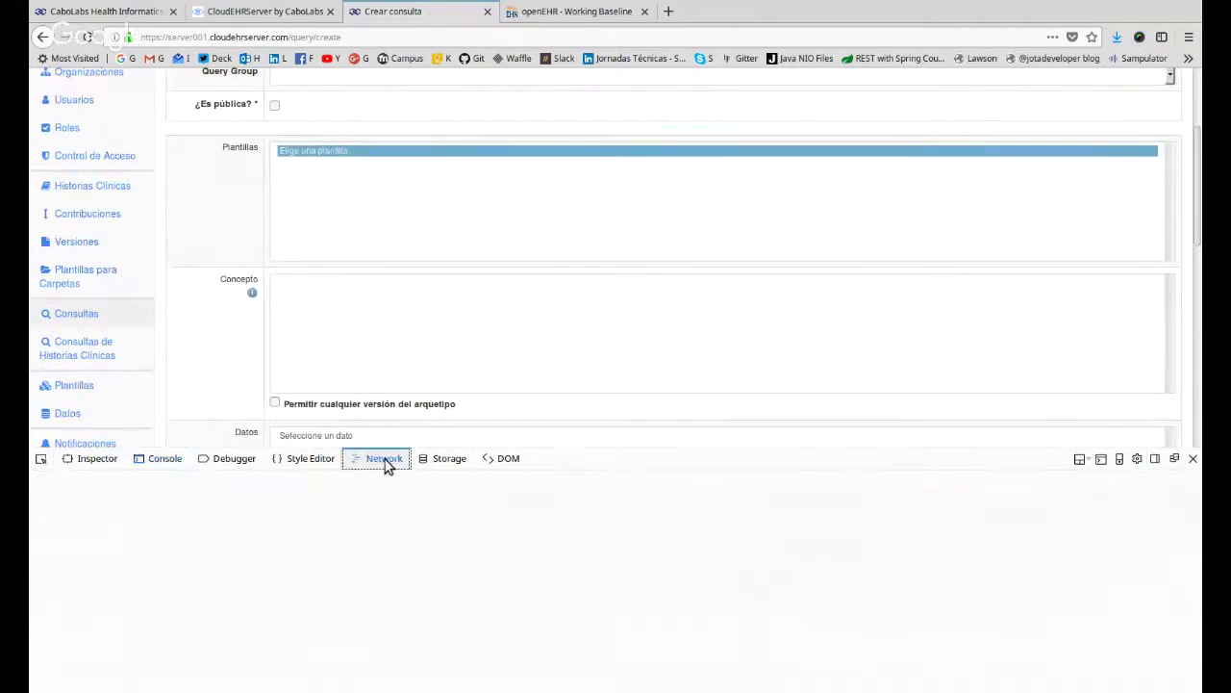
key(F5)
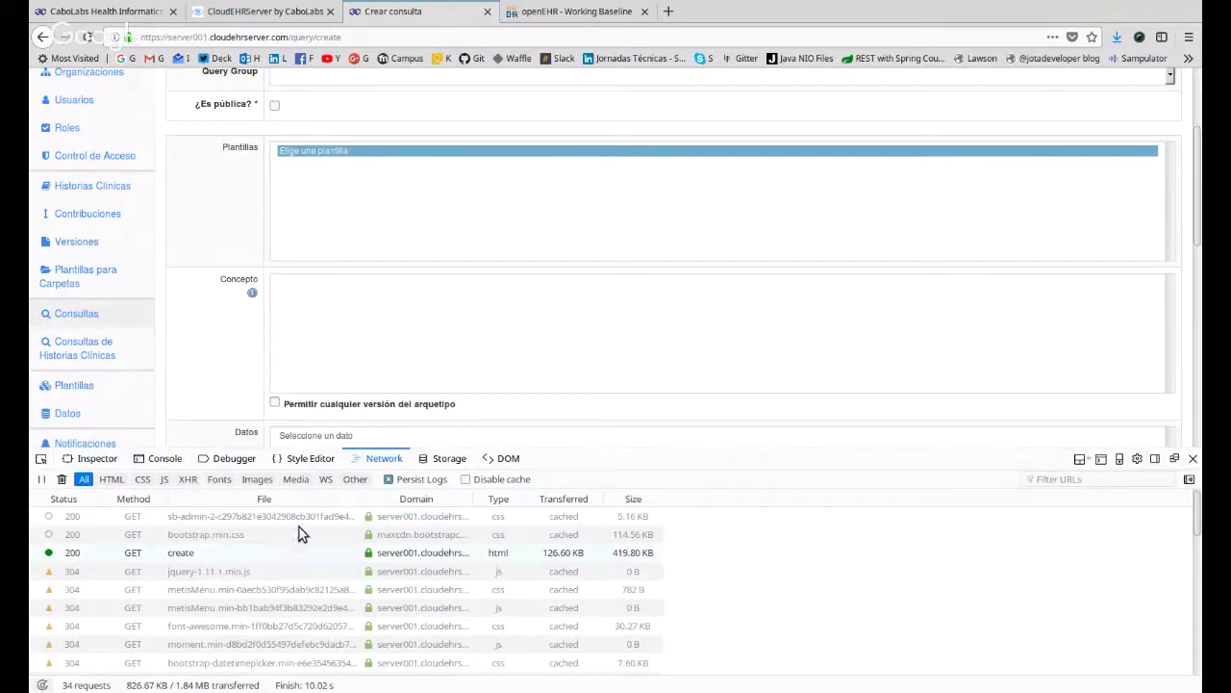
scroll(157, 547, down, 2)
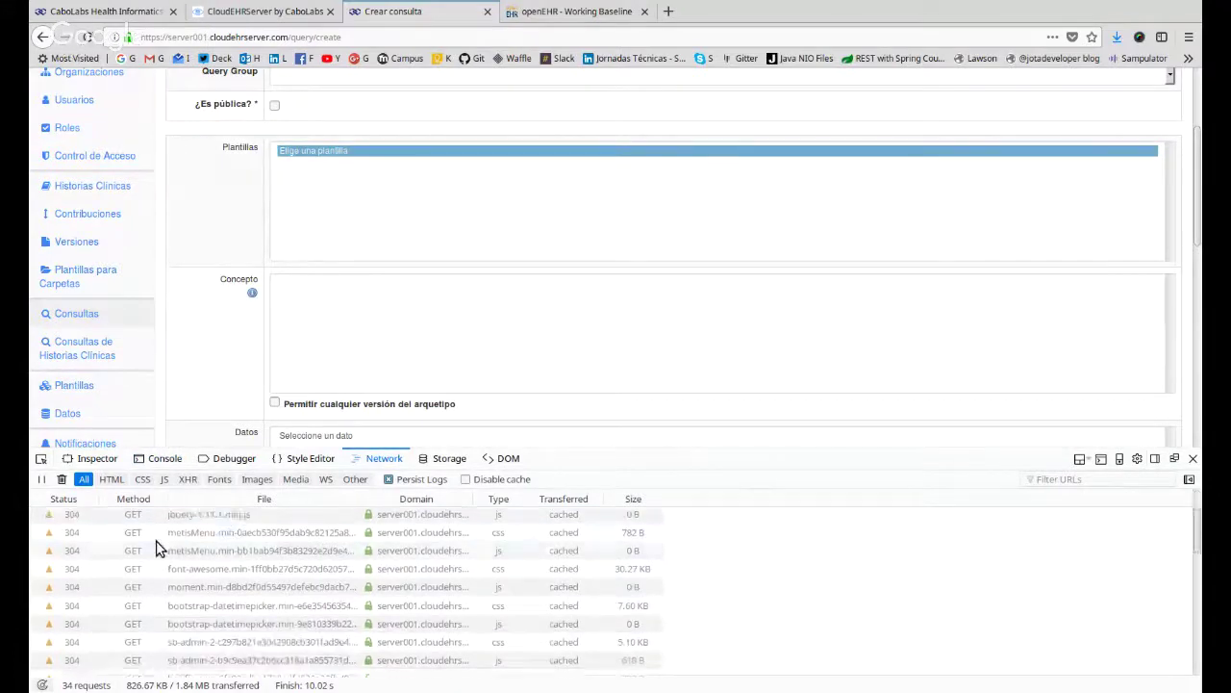
click(188, 479)
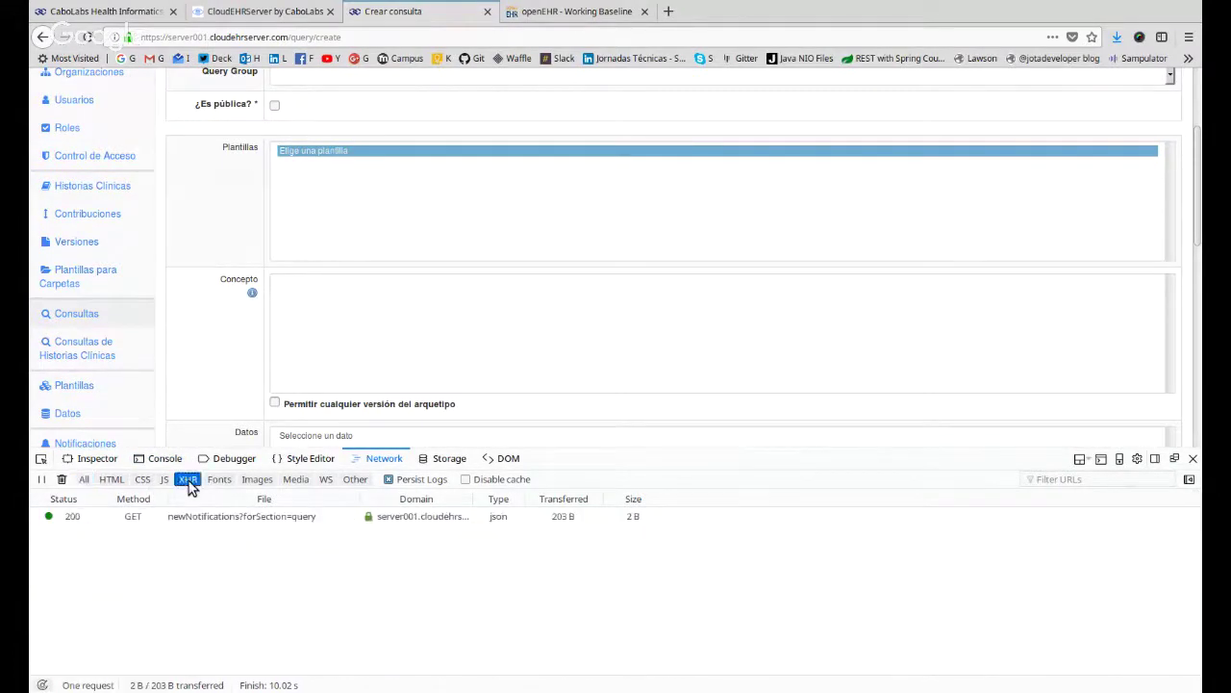
click(86, 39)
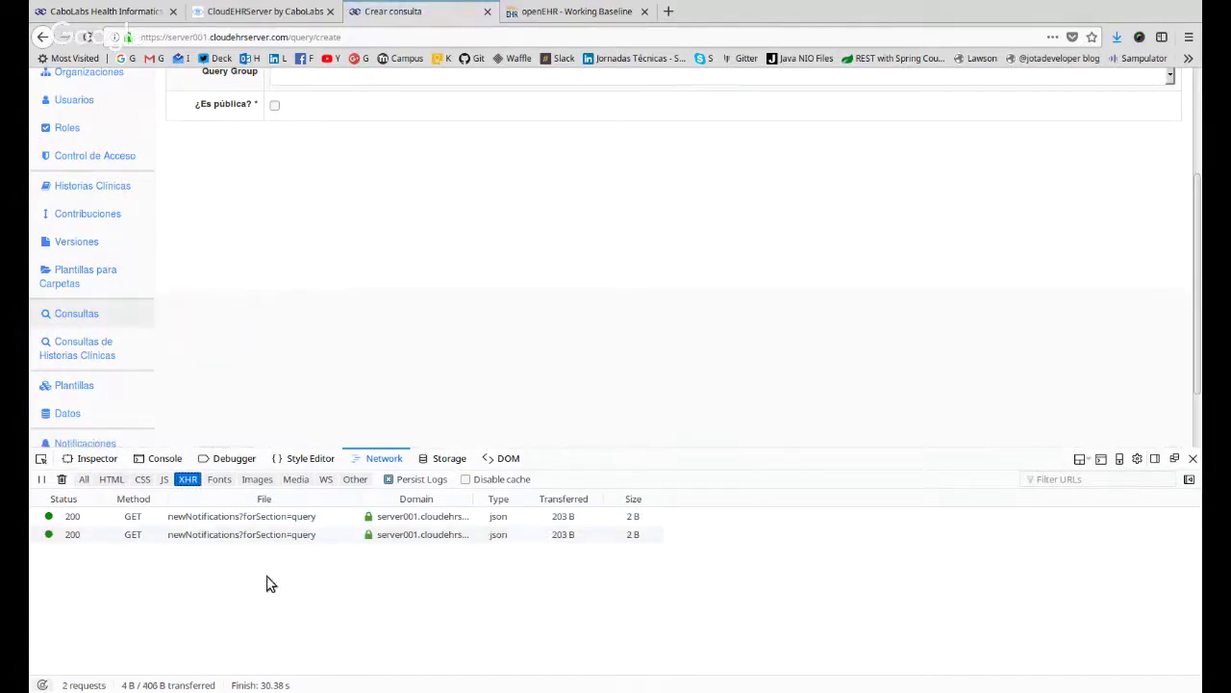
Set the type to composition once more and check the template list and concept box.
scroll(273, 267, up, 3)
click(304, 200)
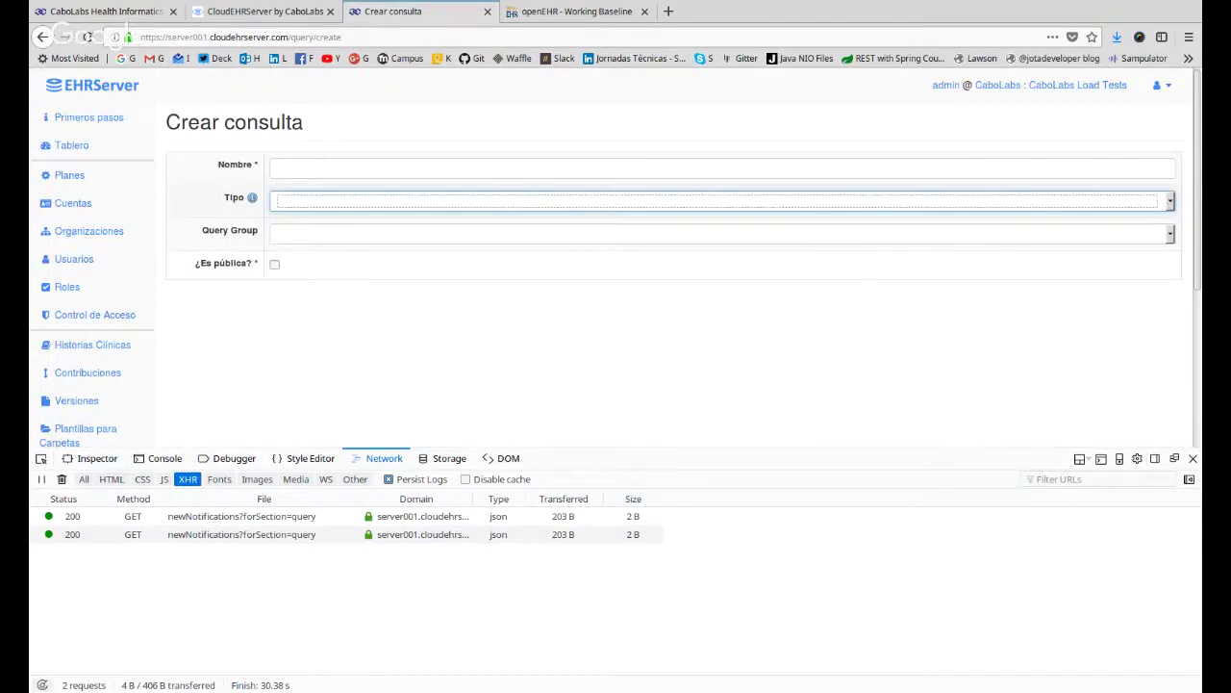
click(289, 236)
scroll(198, 316, down, 5)
click(349, 241)
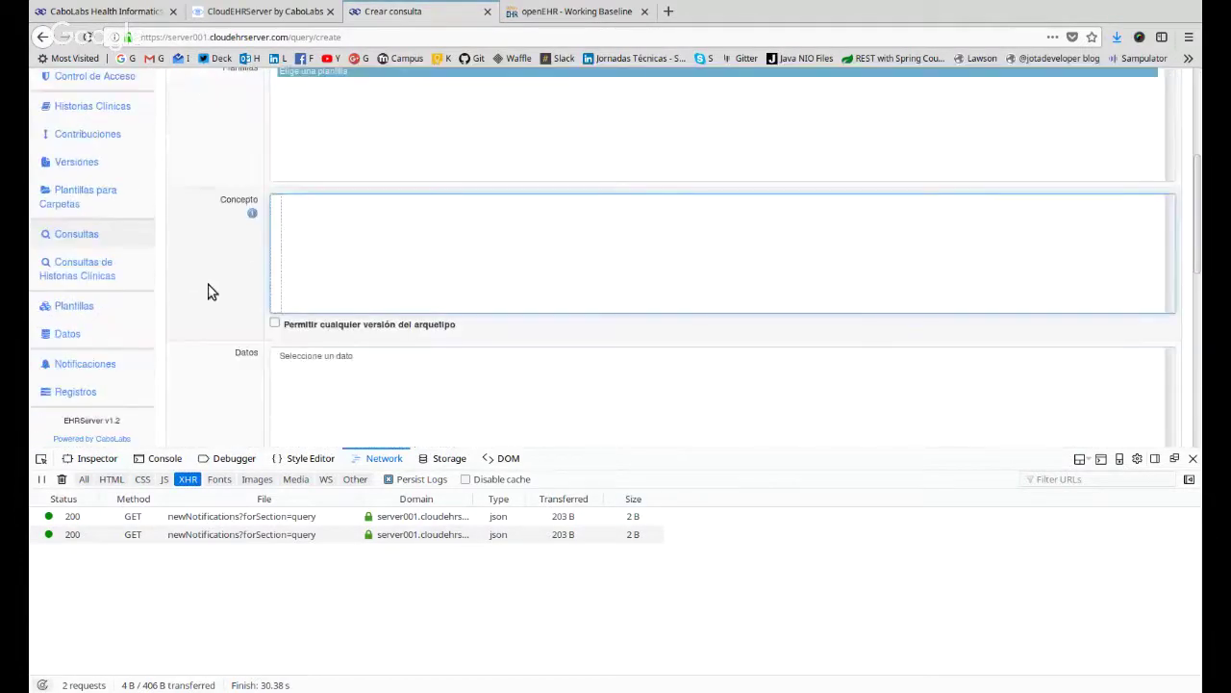
scroll(302, 389, up, 5)
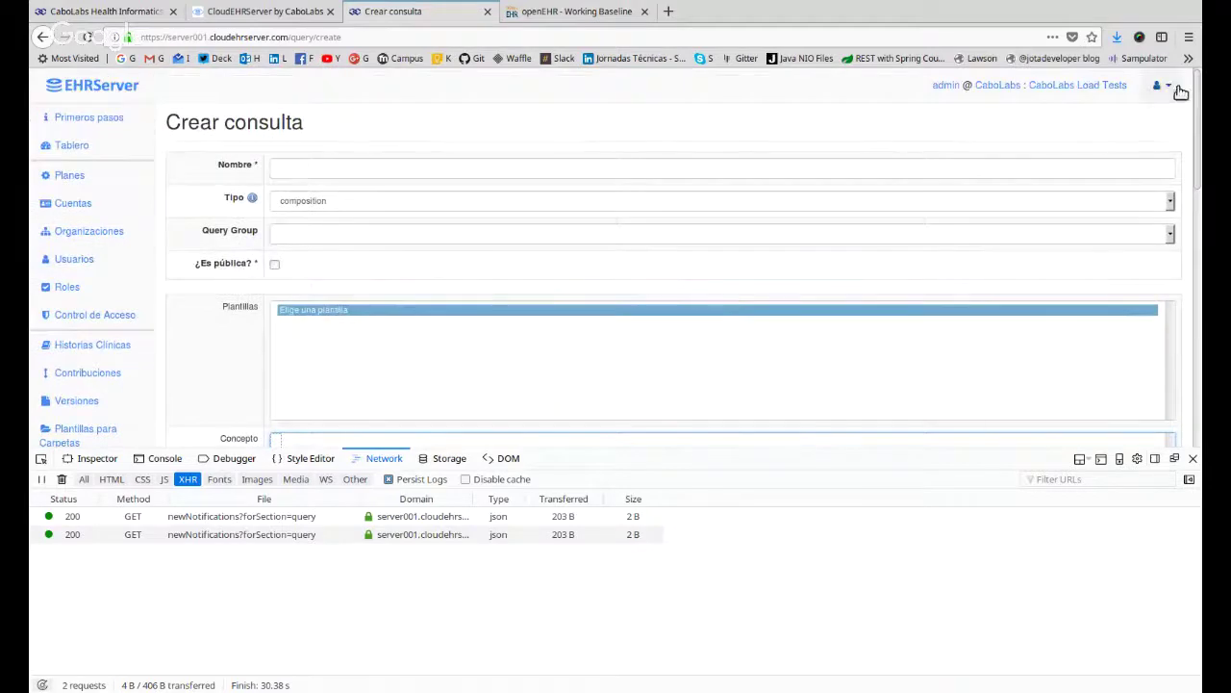
Dismiss the account menu and close the developer tools panel.
click(1162, 86)
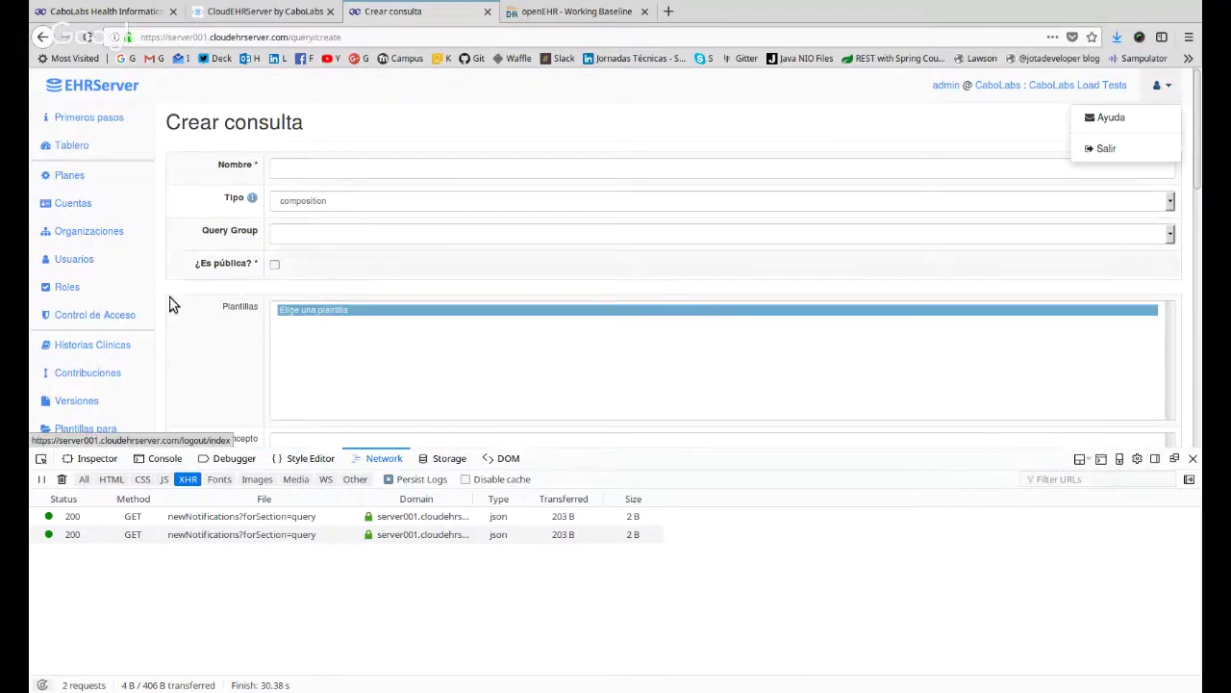
click(192, 350)
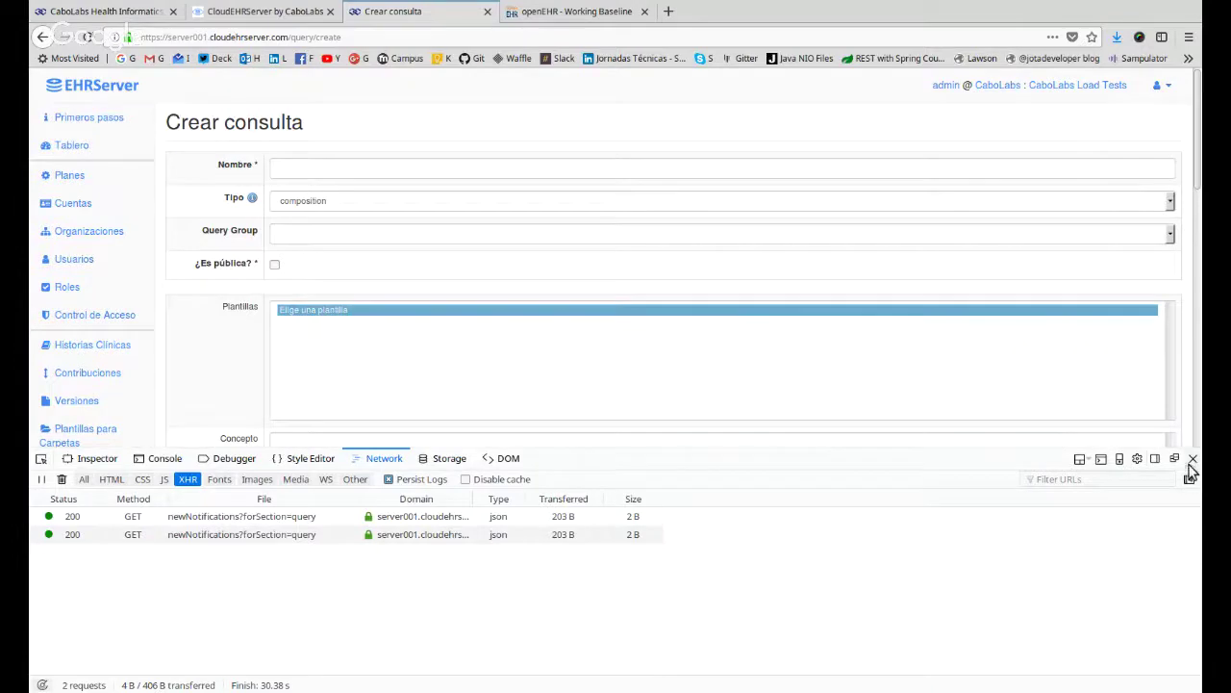
click(1193, 458)
Go via Consultas to Plantillas and inspect the first template's 'en' language code.
click(96, 474)
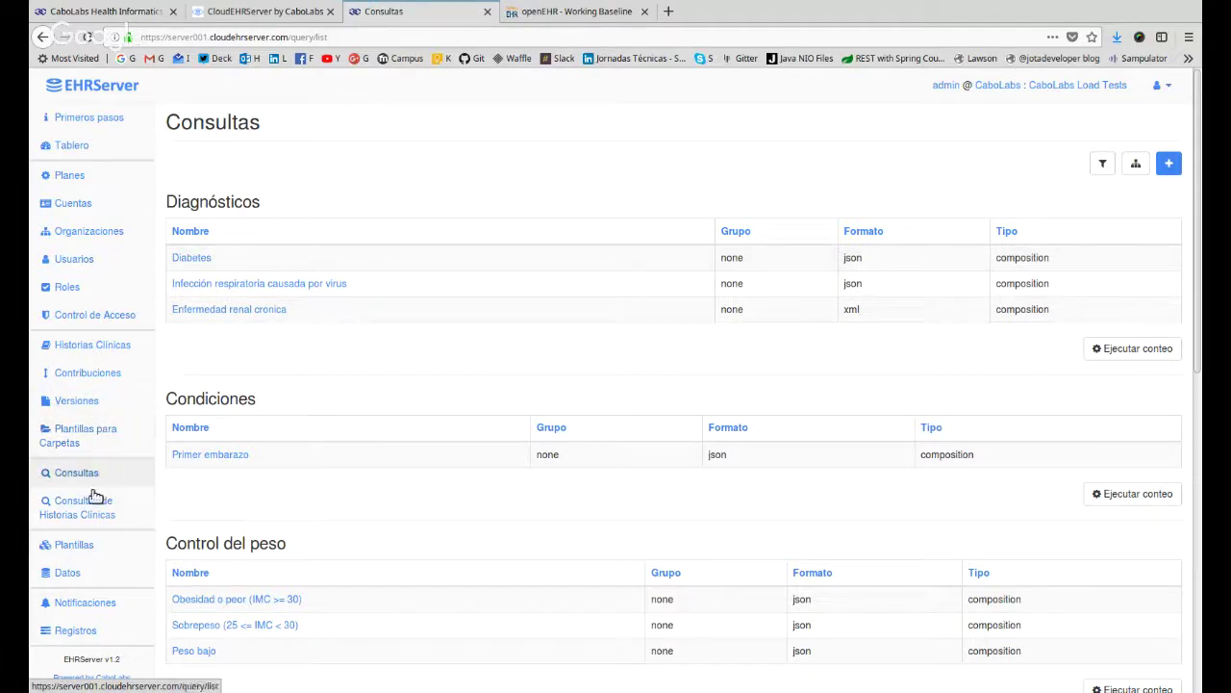
click(85, 547)
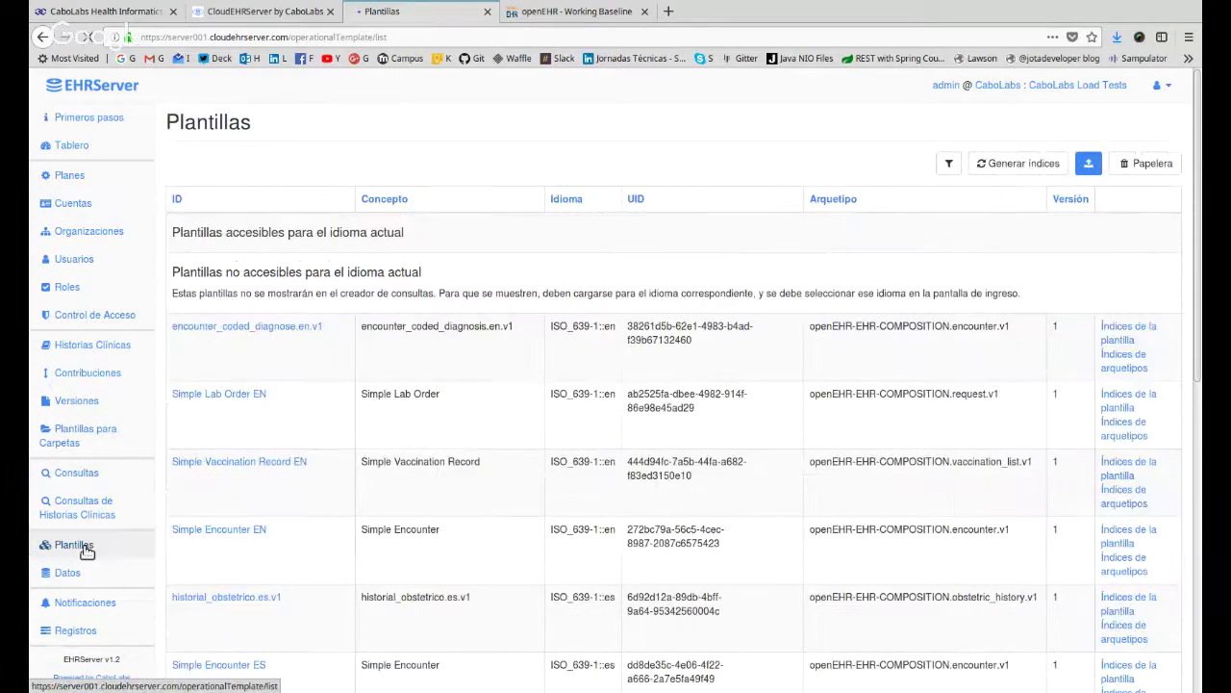
double_click(609, 327)
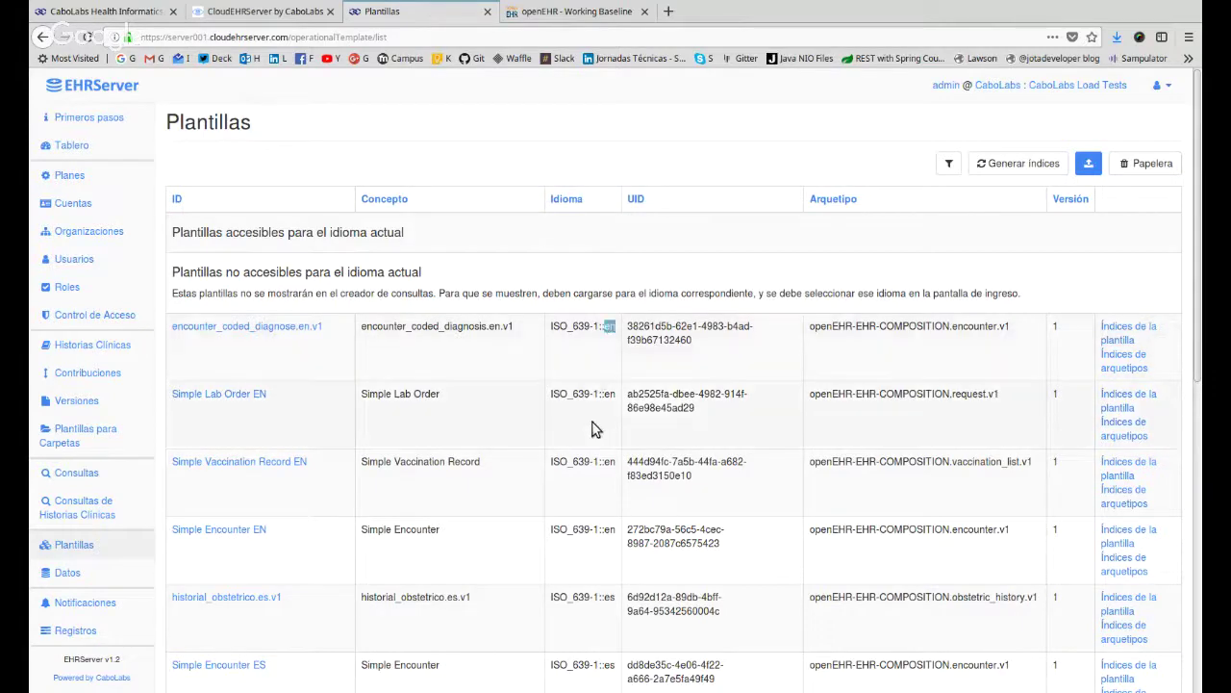
scroll(593, 429, down, 2)
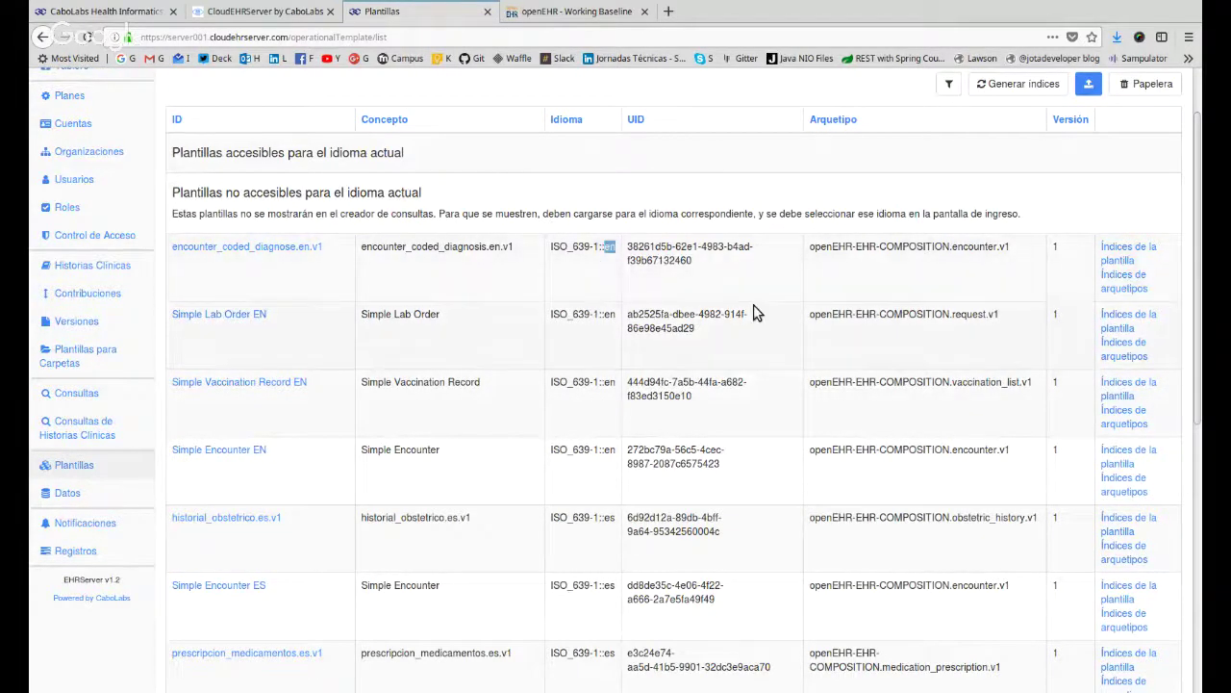
scroll(998, 202, up, 2)
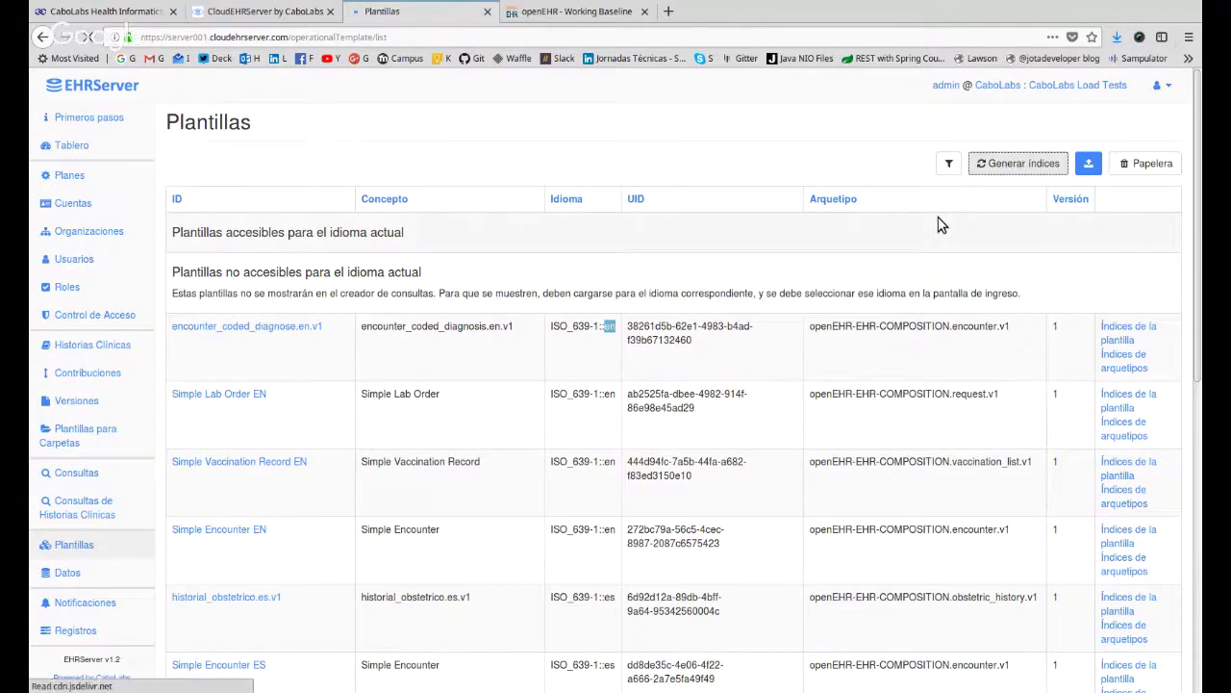
Review the templates list again, then return to Consultas and start a new query.
scroll(928, 236, down, 1)
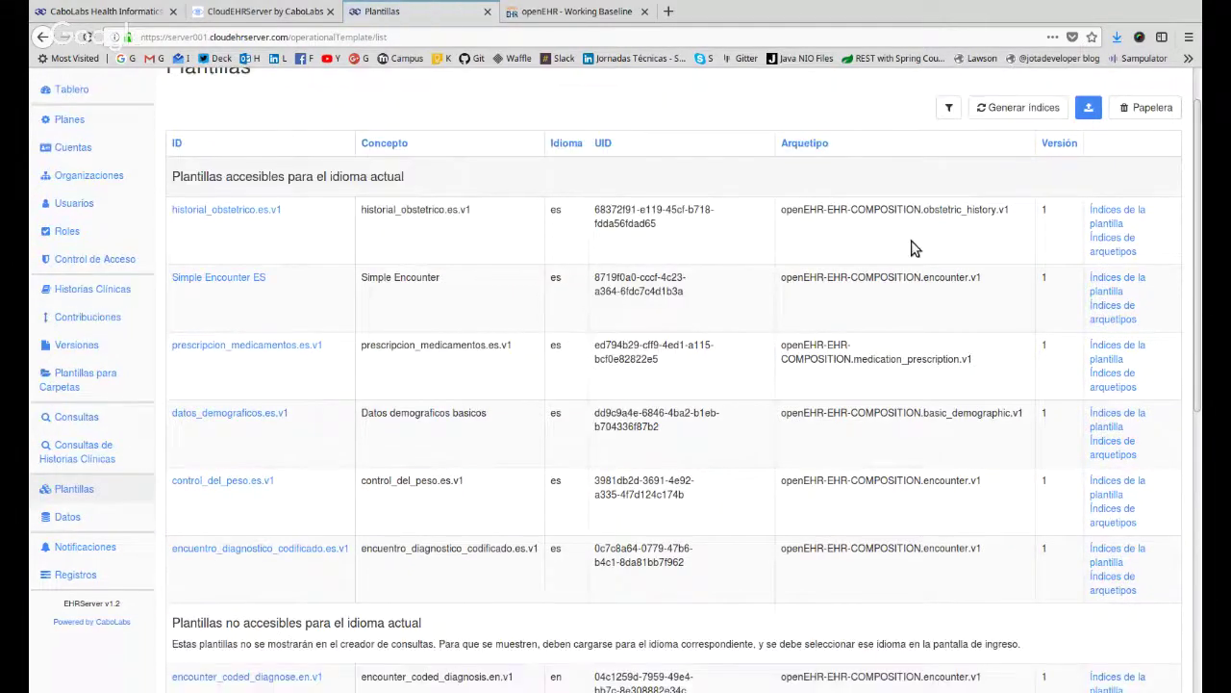
scroll(914, 248, down, 3)
scroll(702, 178, up, 4)
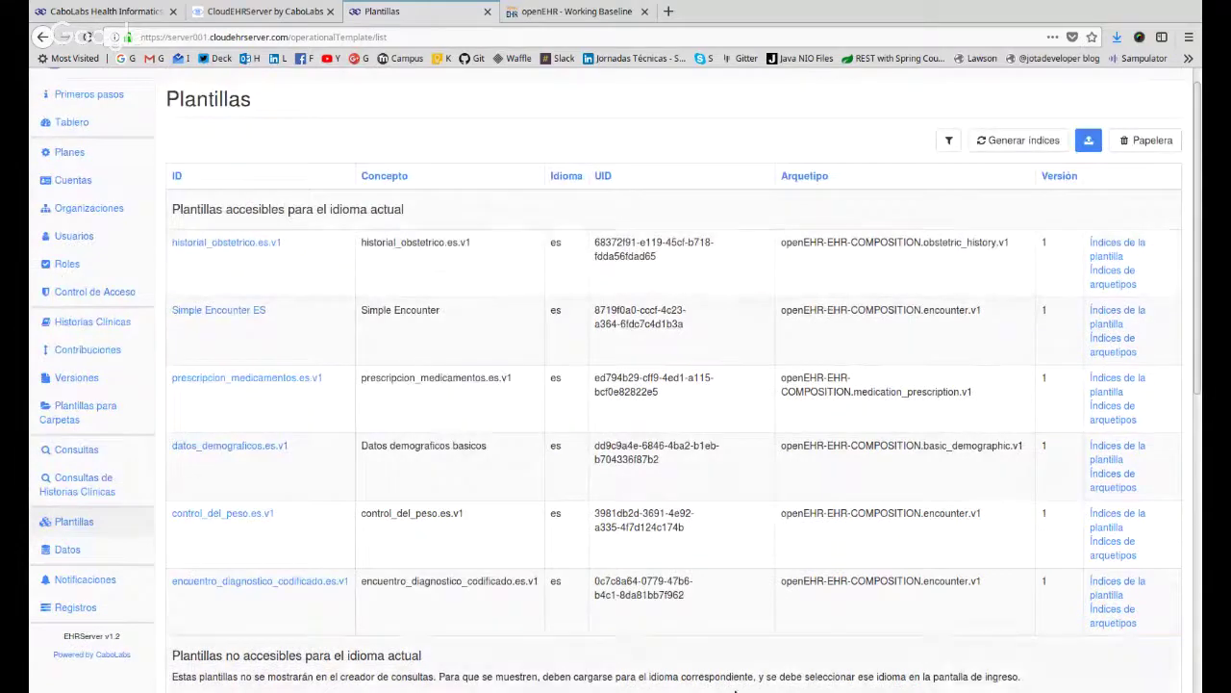
scroll(616, 444, down, 6)
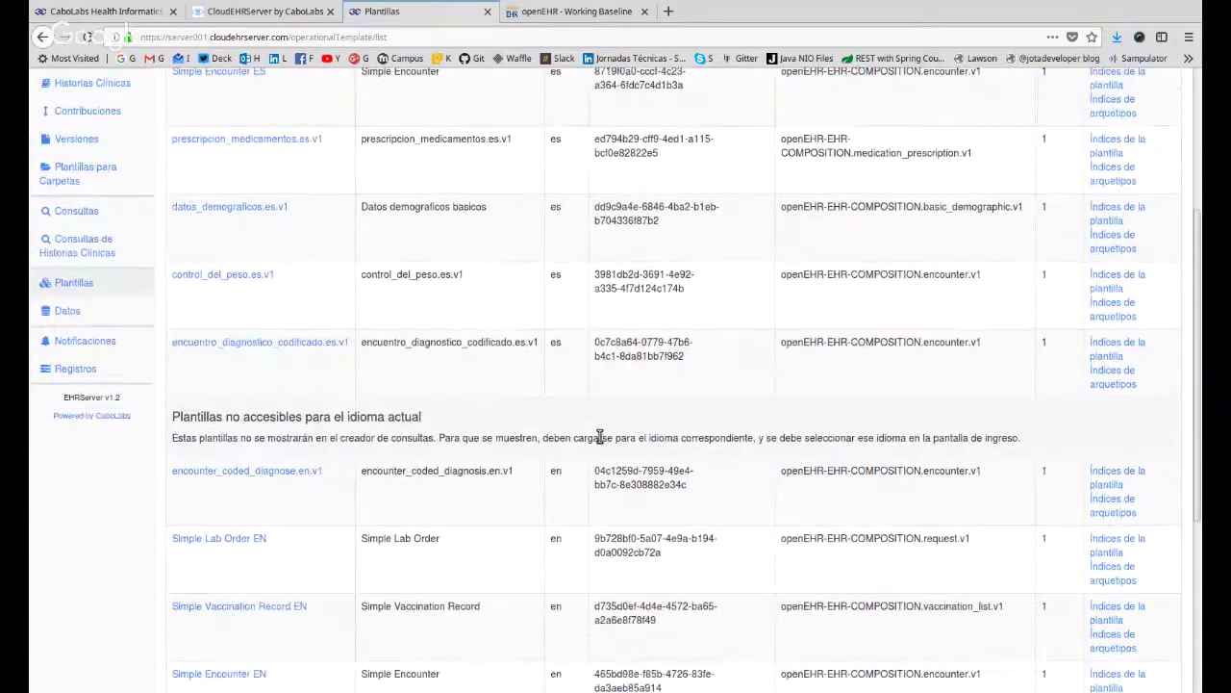
scroll(577, 428, up, 7)
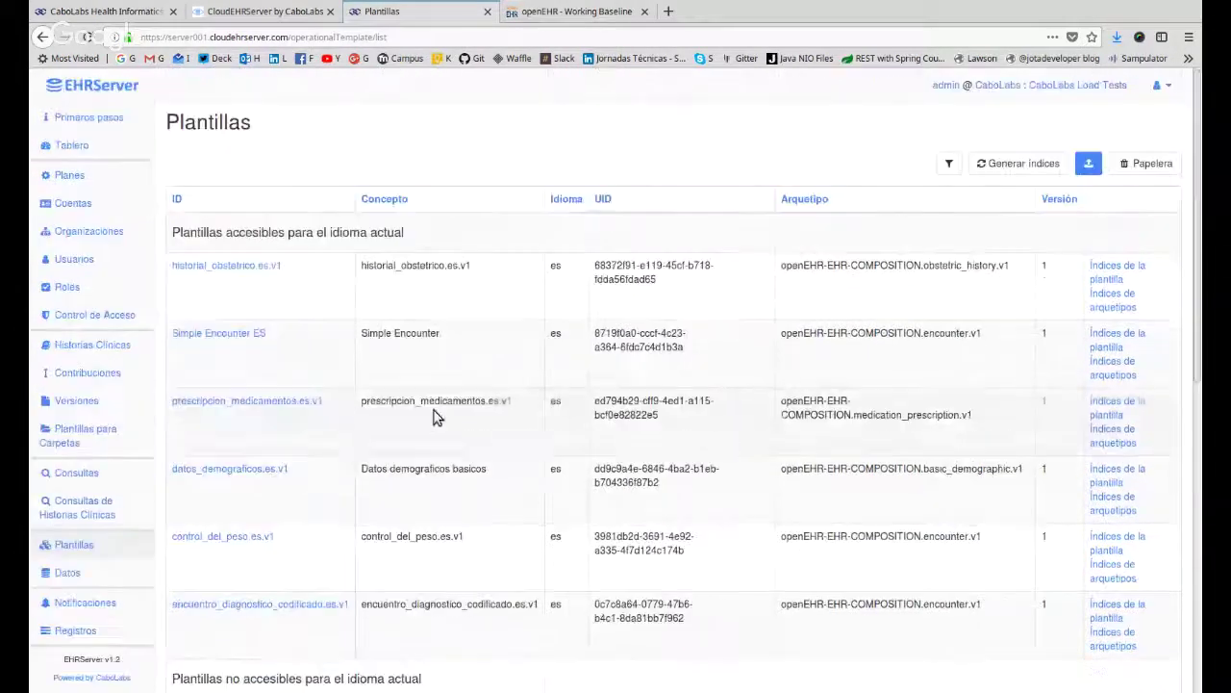
click(92, 477)
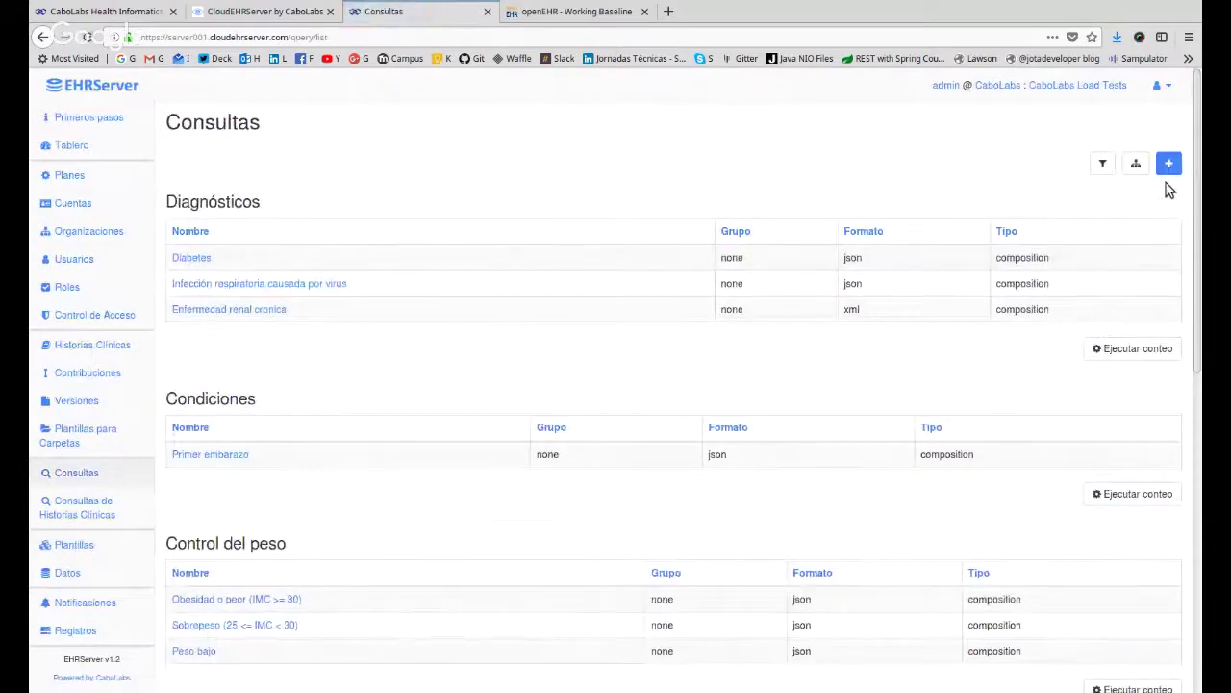
click(1170, 164)
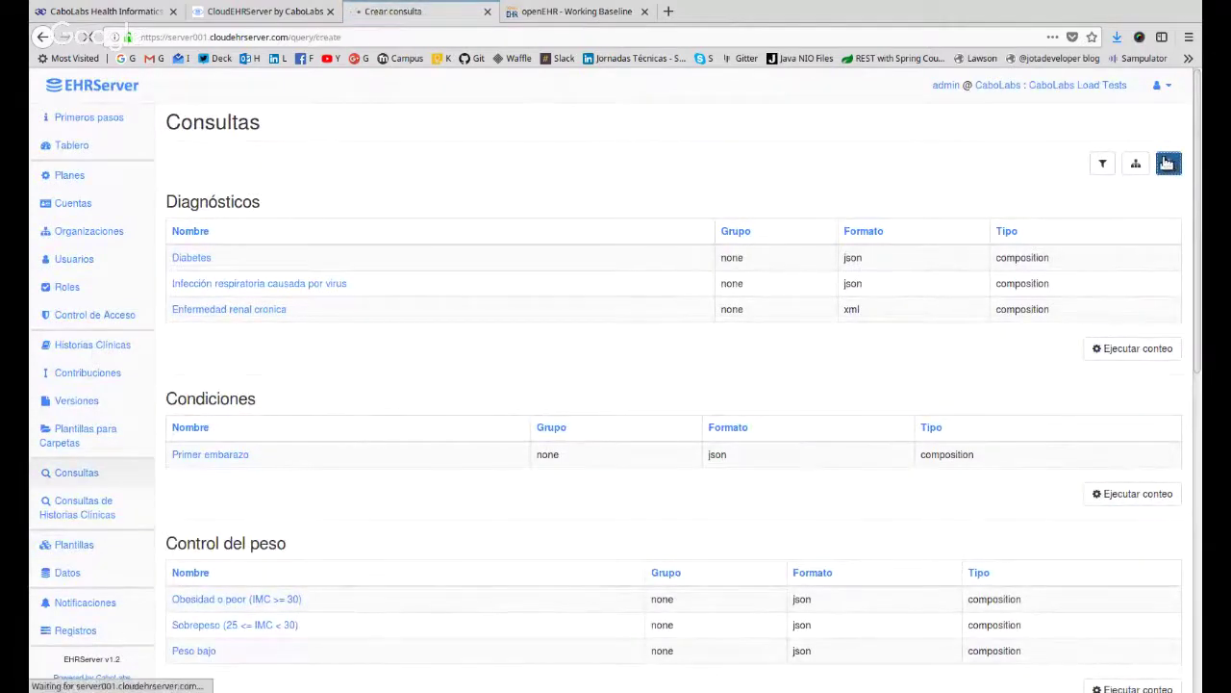
Set the new query's type to composition and name it 'Overweight'.
click(310, 206)
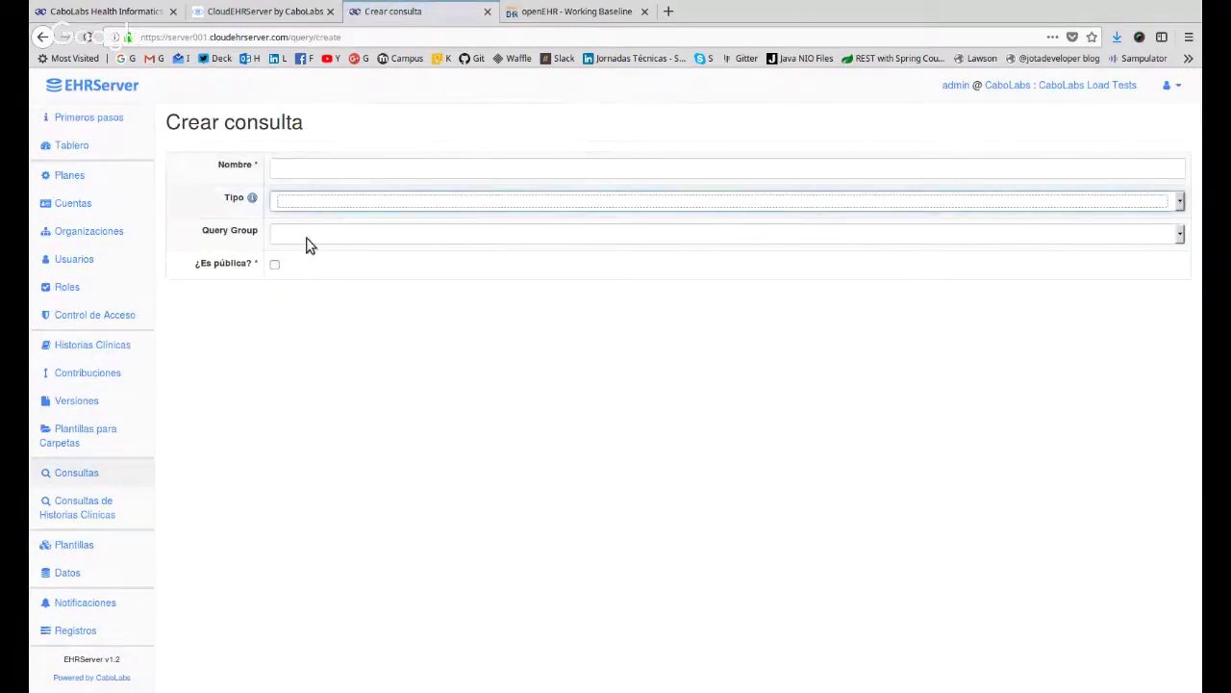
click(307, 240)
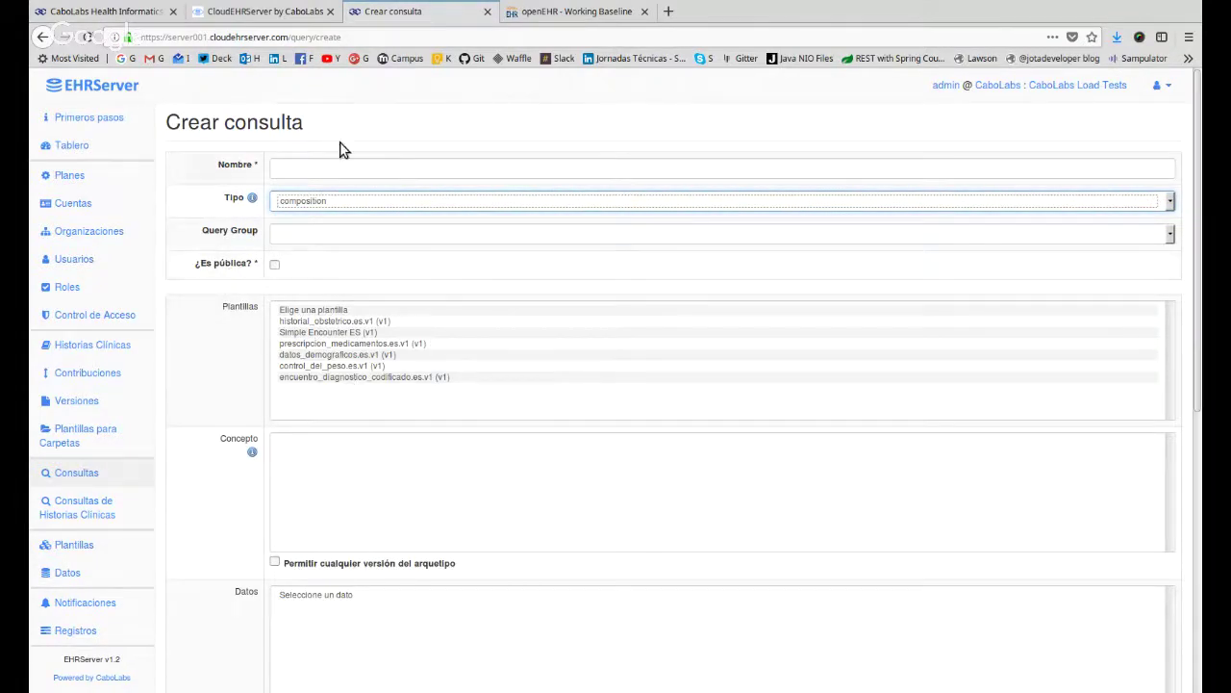
click(347, 177)
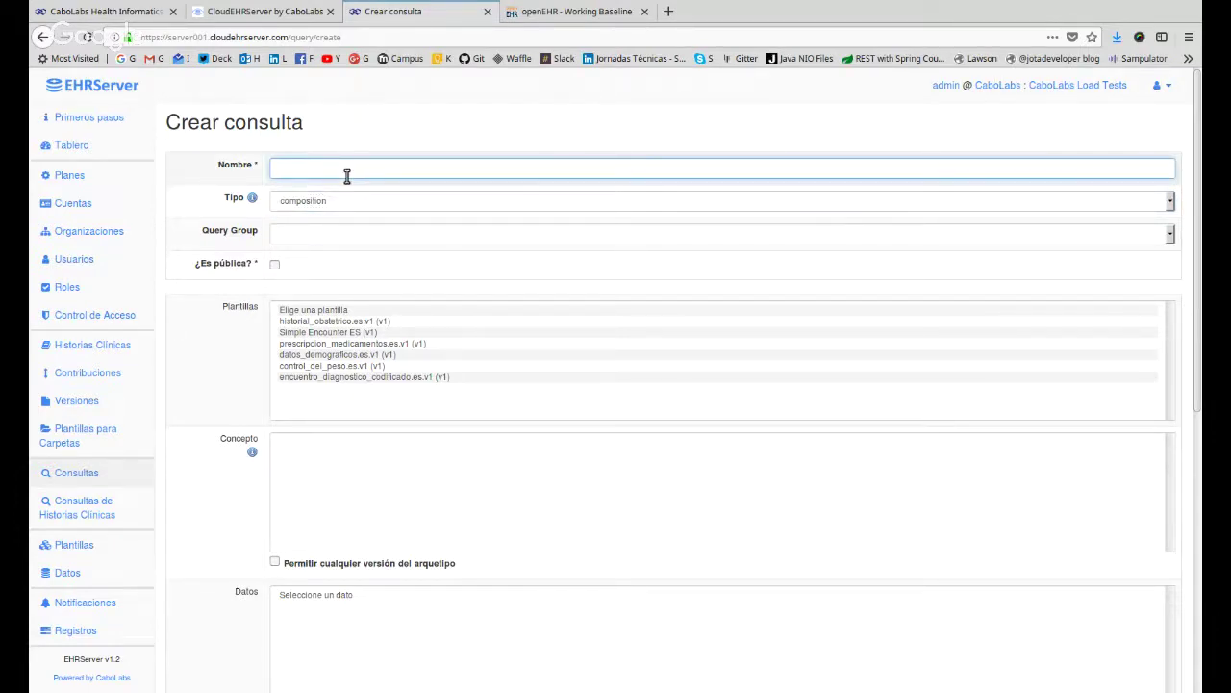
text(Overweight)
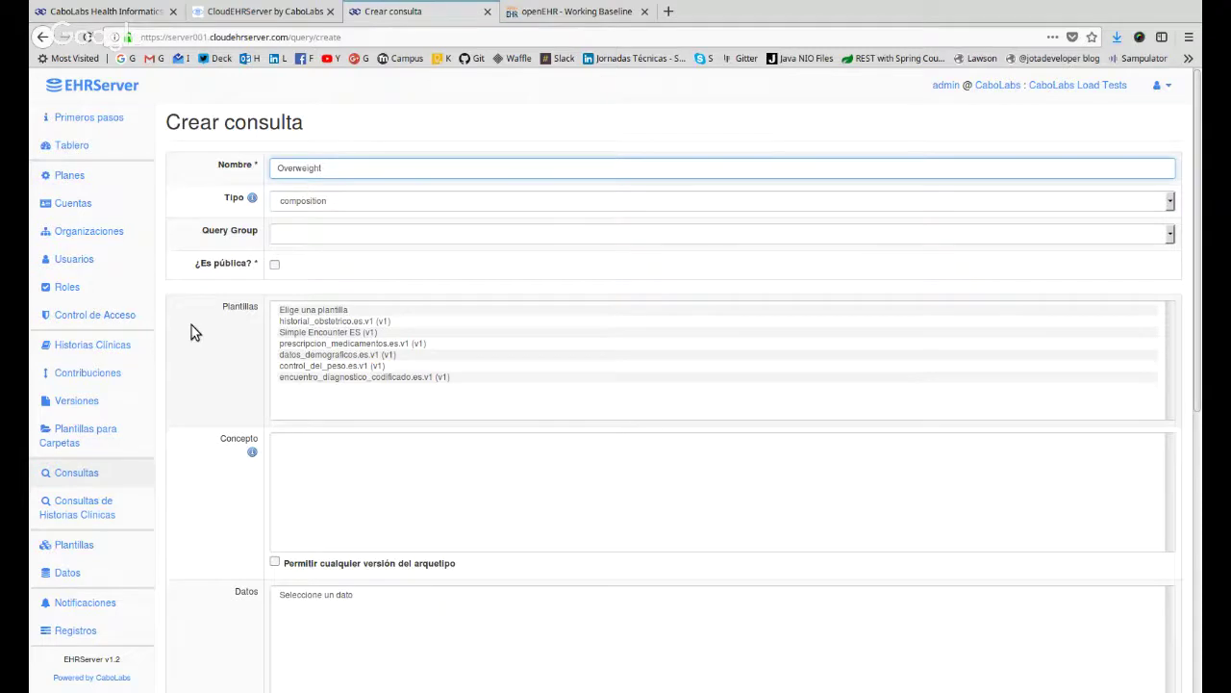
scroll(192, 329, down, 2)
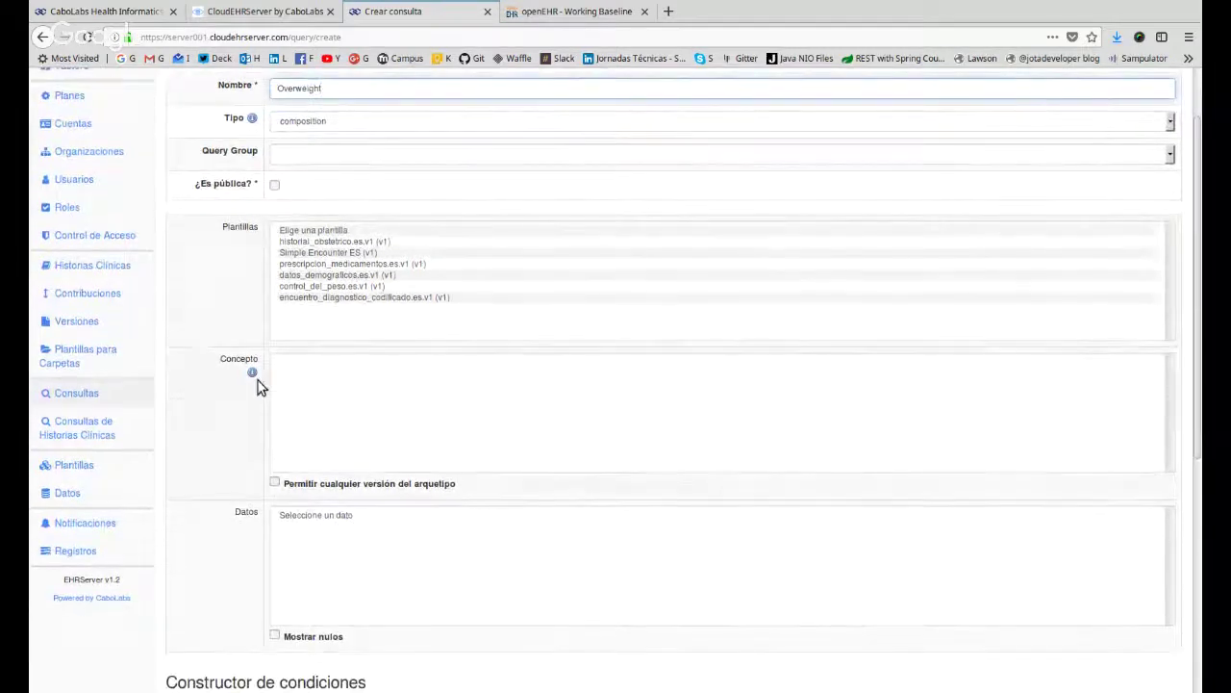
Select the control_del_peso.es.v1 template and zoom the page in twice.
click(315, 290)
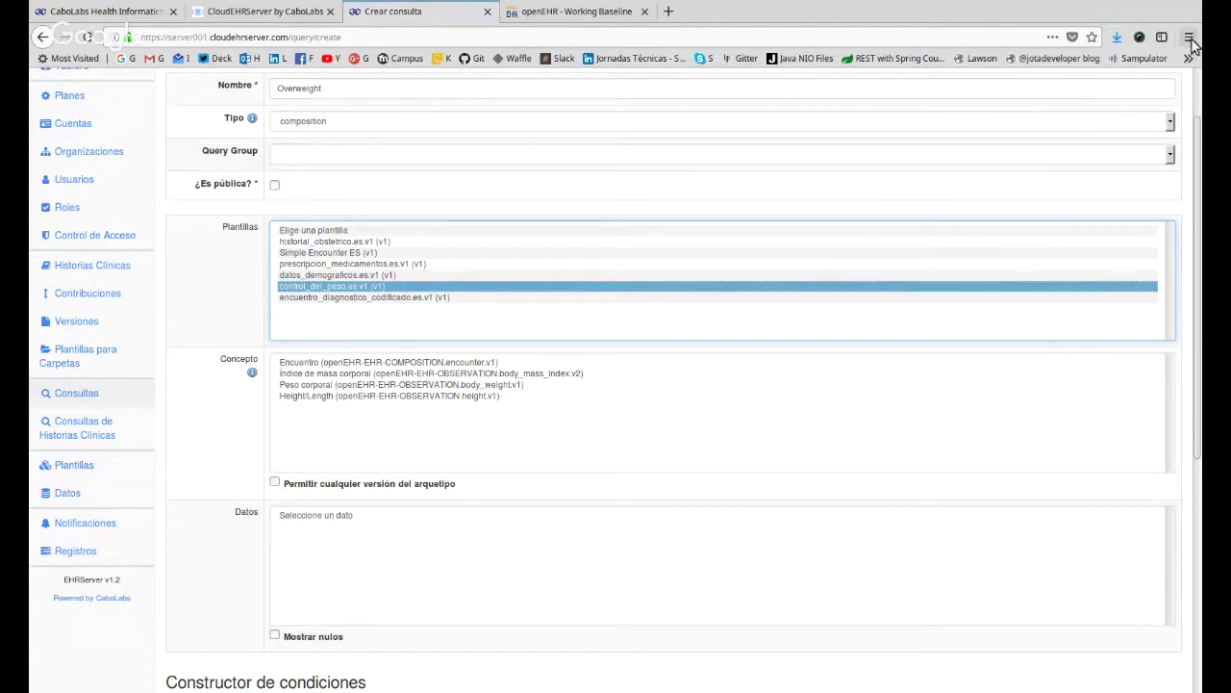
key(ctrl+plus)
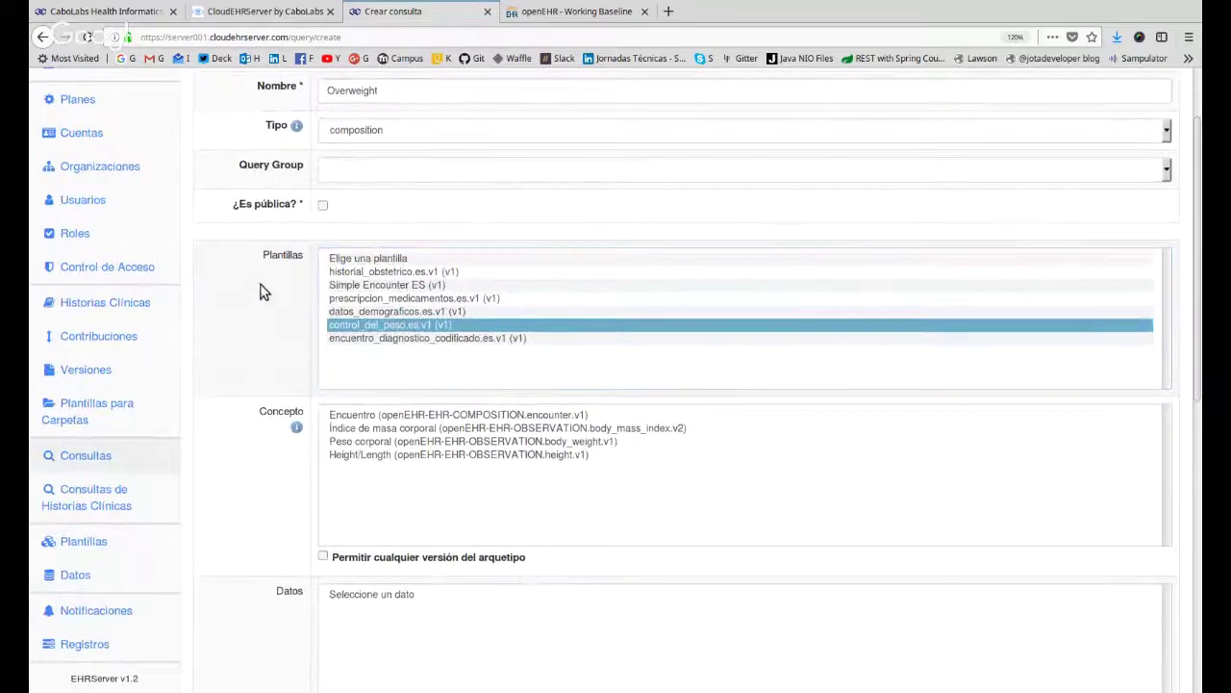
key(ctrl+plus)
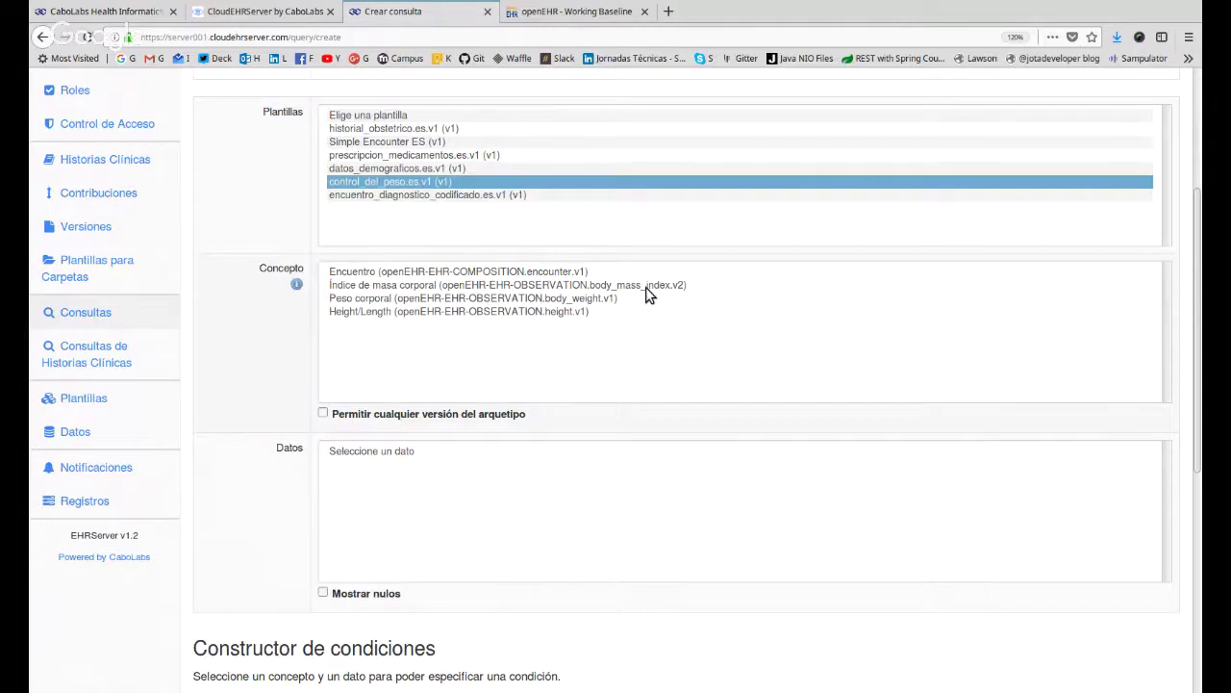
Pick Índice de masa corporal as concept and the Índice de Masa Corporal DV_QUANTITY as data.
click(648, 291)
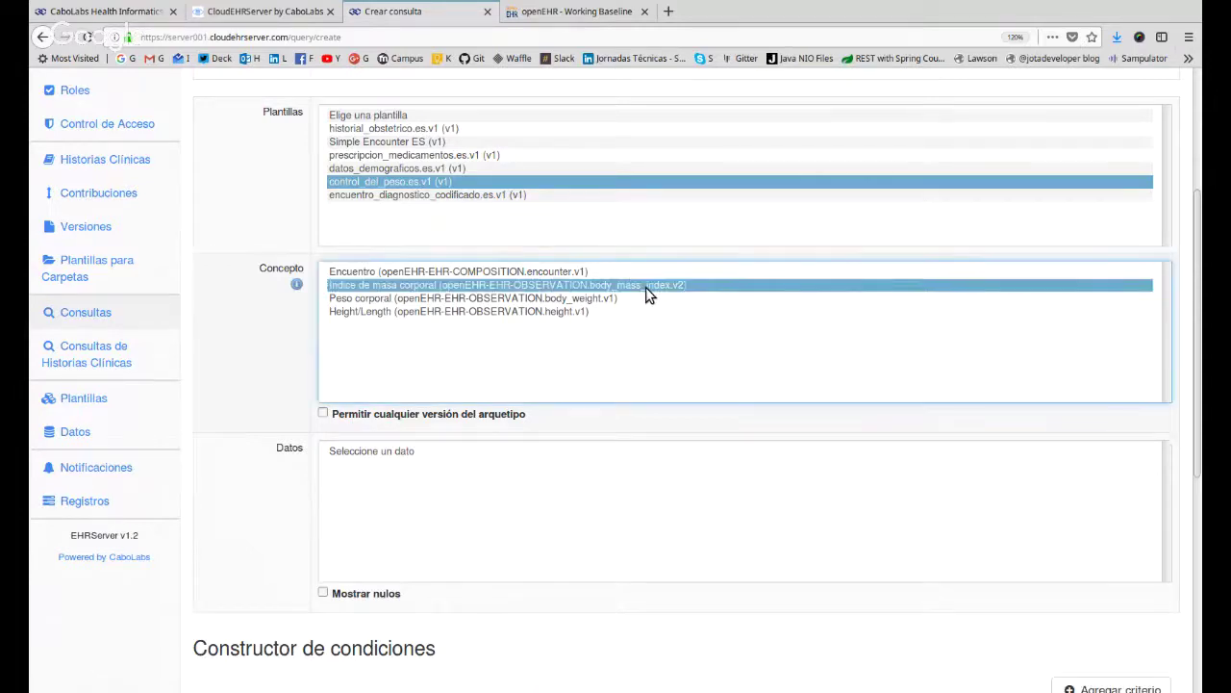
scroll(315, 390, down, 1)
scroll(316, 390, down, 2)
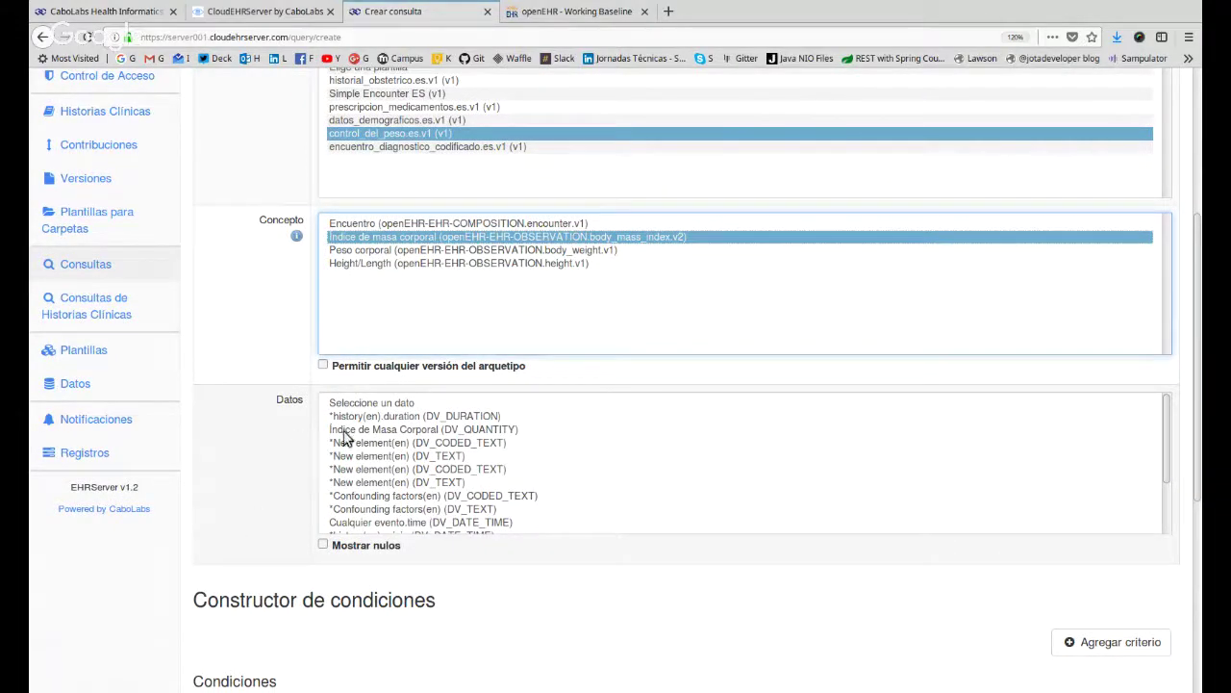
click(453, 430)
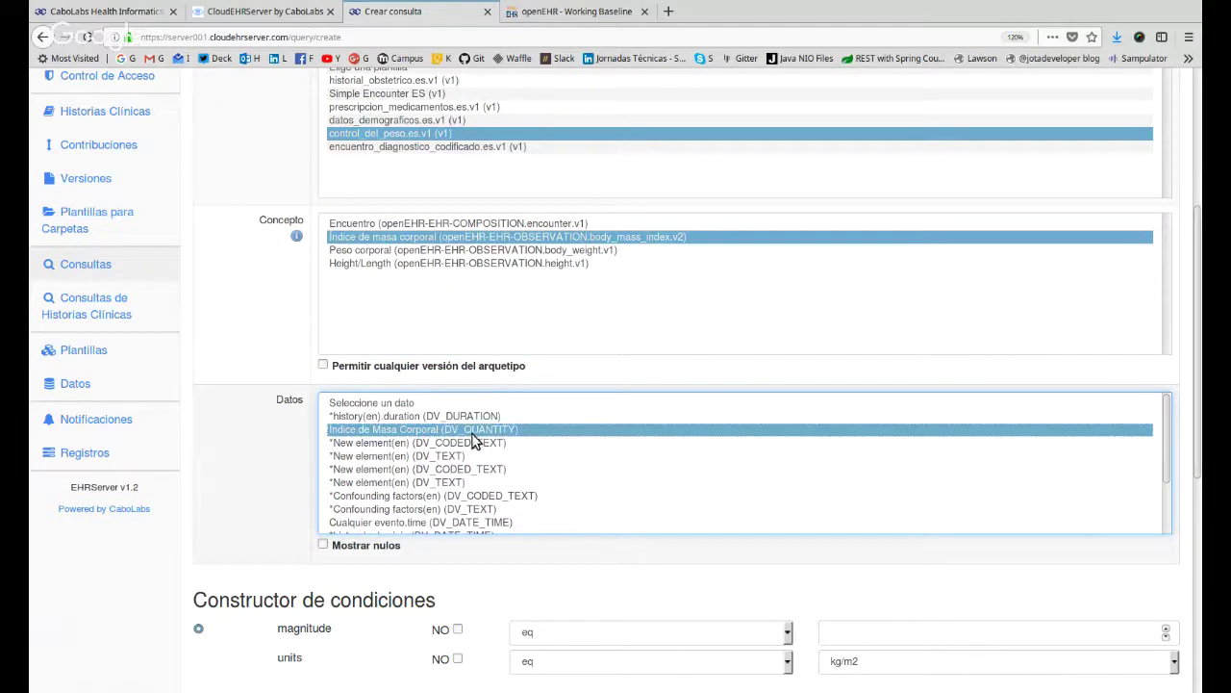
scroll(213, 358, down, 2)
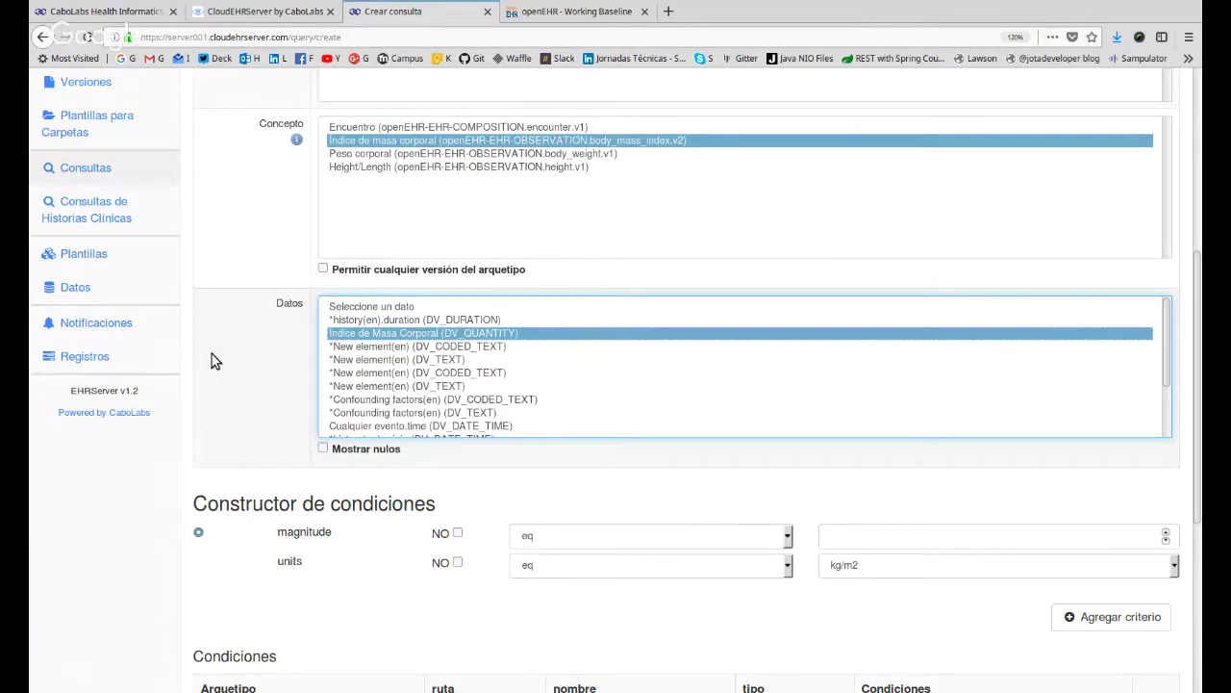
scroll(173, 340, up, 4)
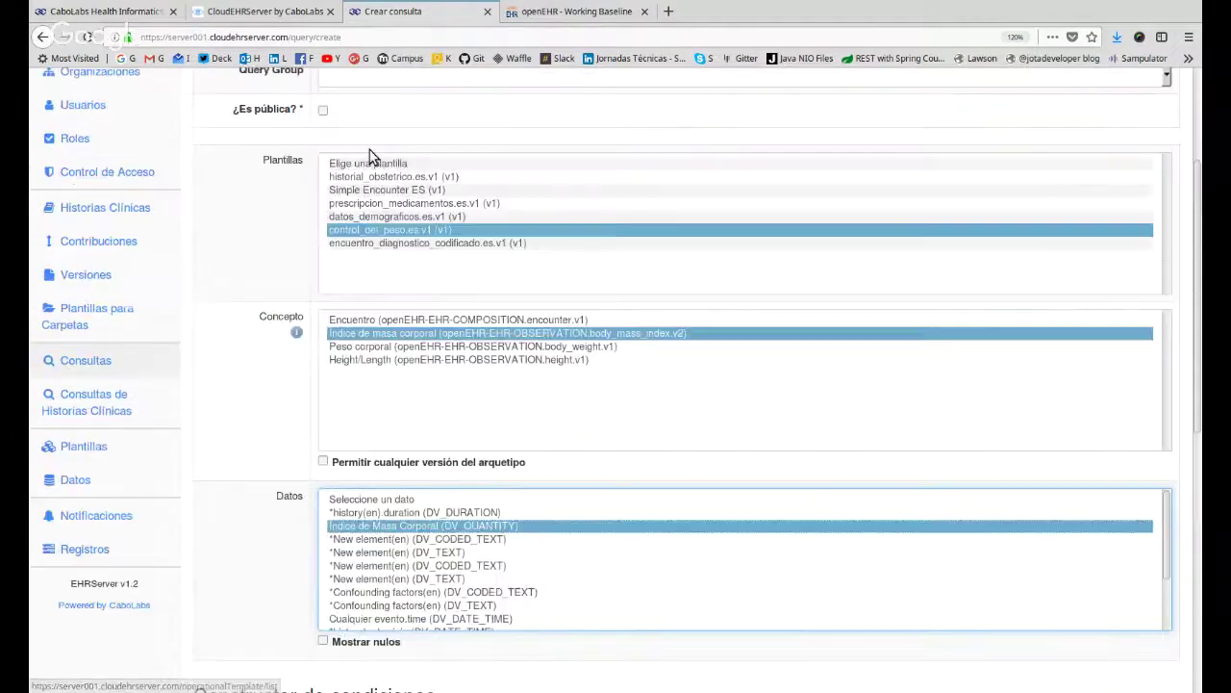
scroll(373, 157, down, 8)
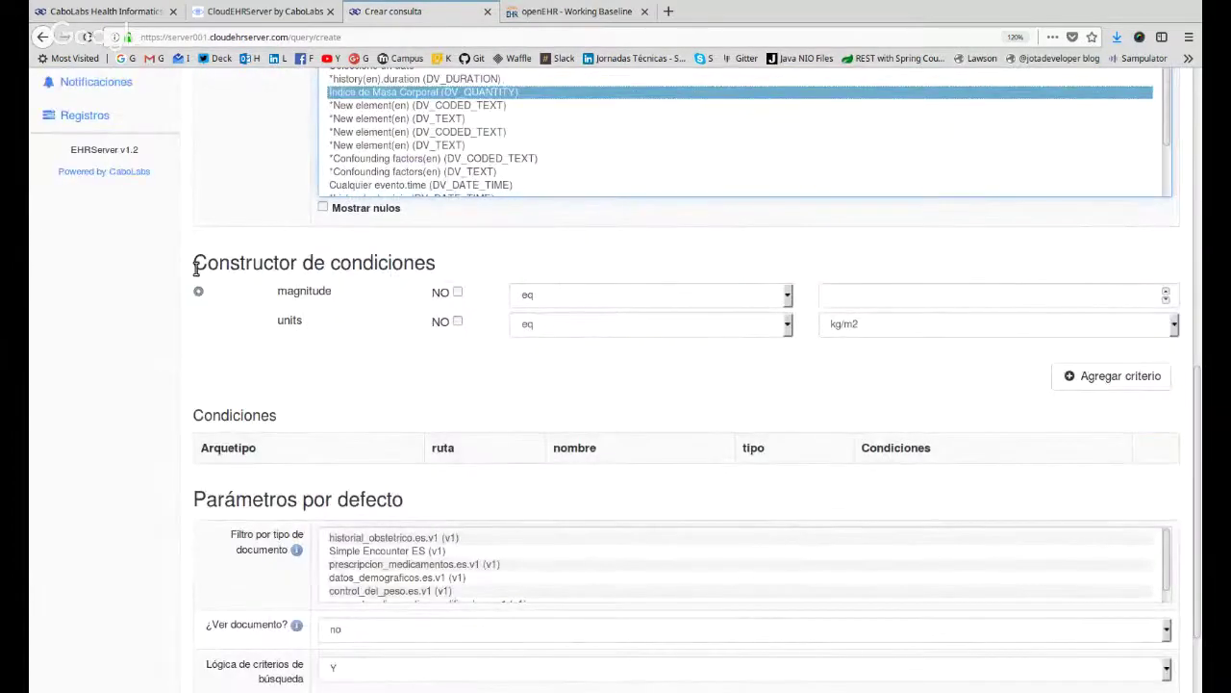
Set the magnitude condition to greater than (gt) 30.
double_click(313, 291)
double_click(287, 322)
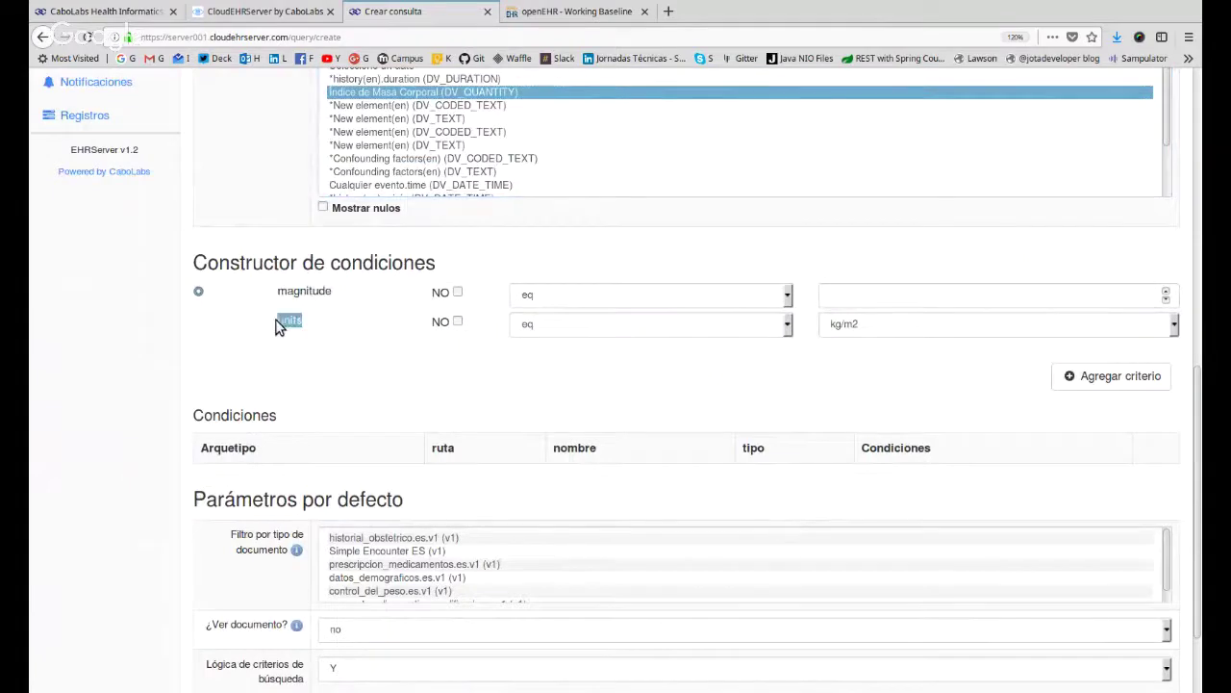
double_click(291, 294)
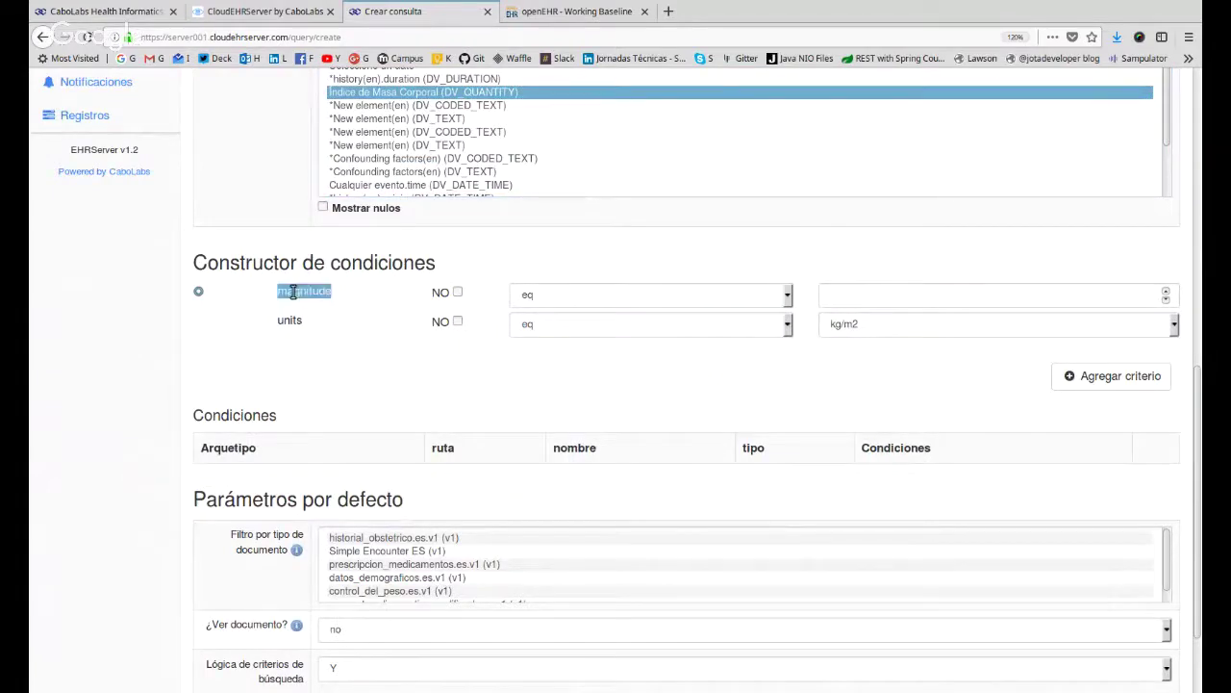
click(602, 297)
key(g)
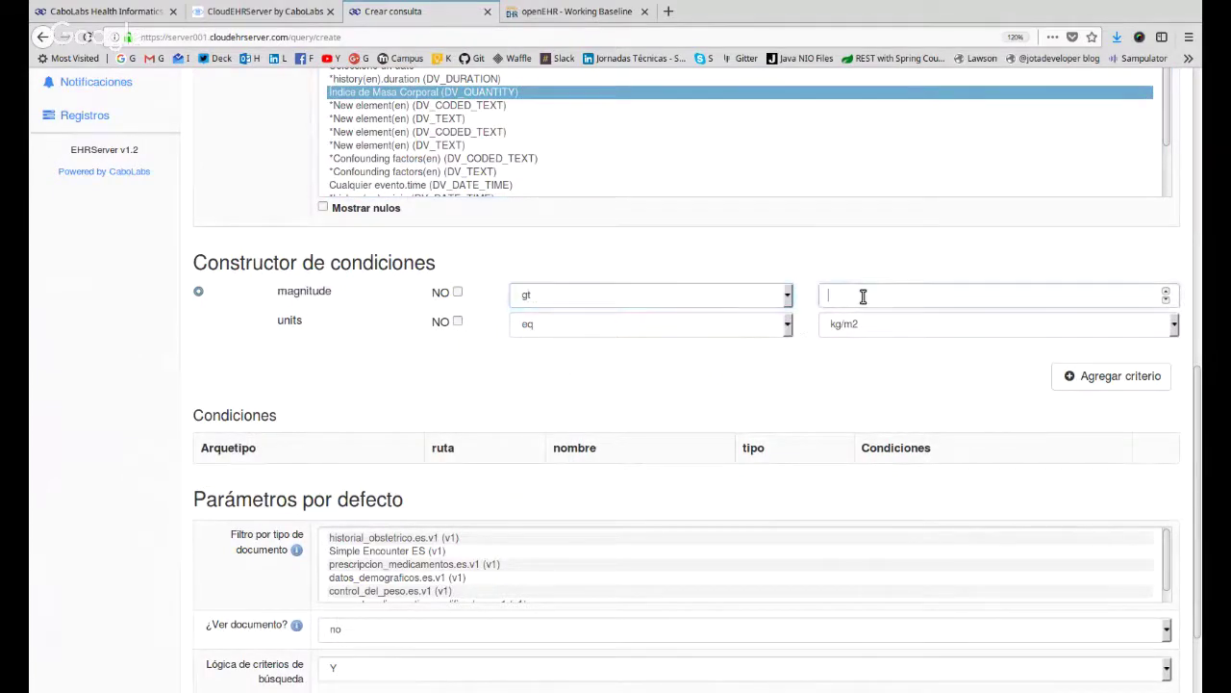
click(861, 296)
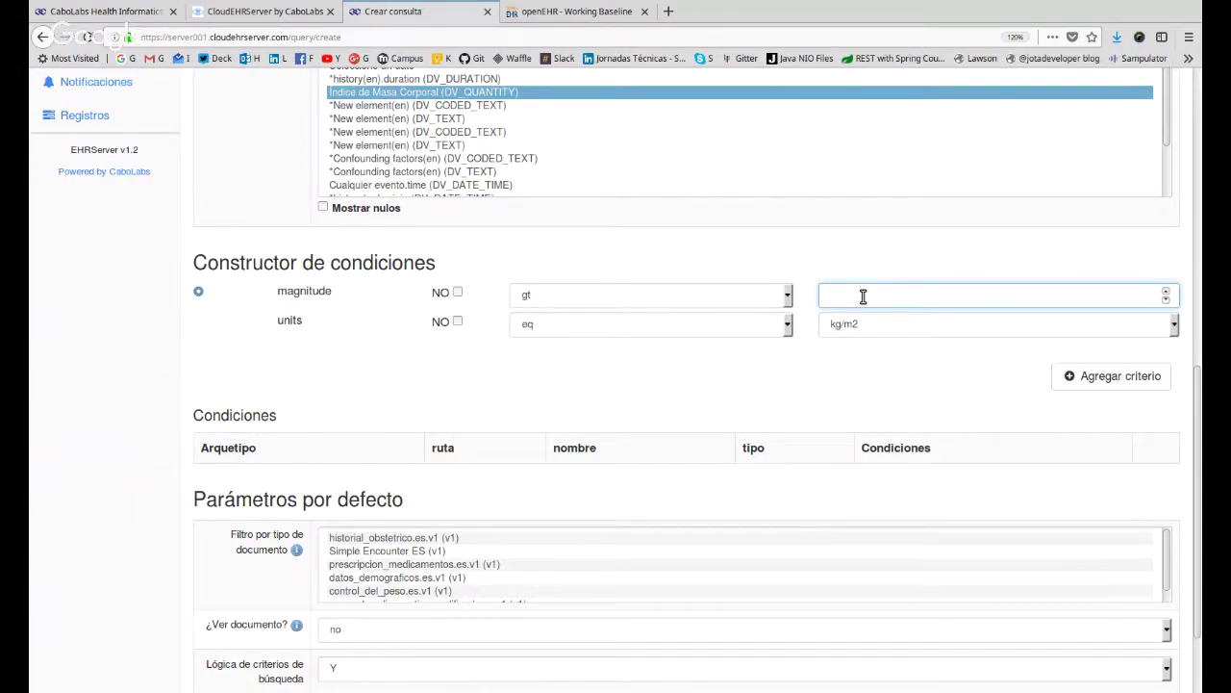
text(30)
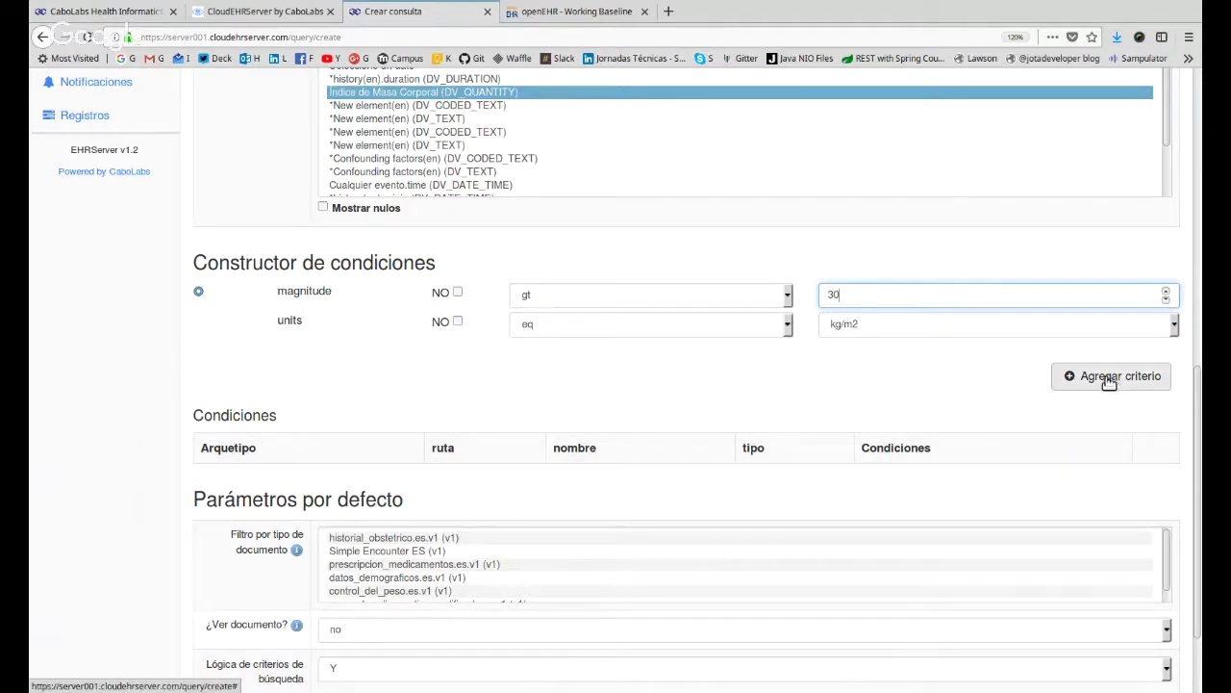
Check the units condition, leaving it at eq kg/m2.
click(917, 329)
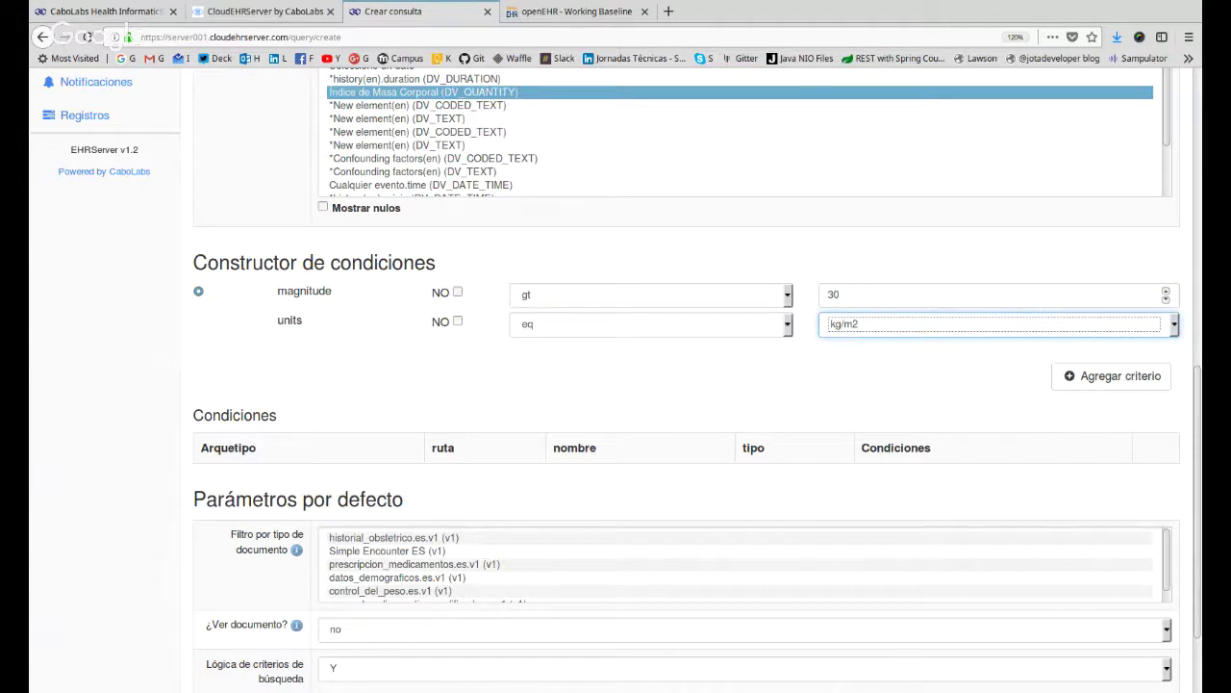
double_click(284, 319)
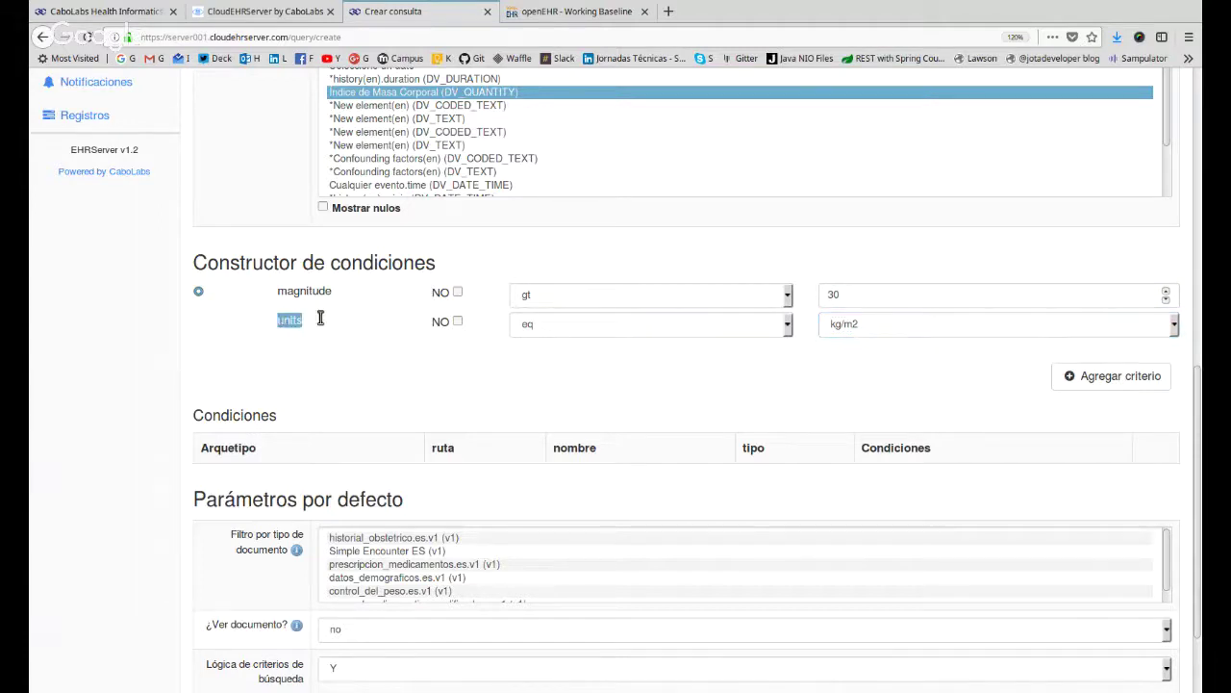
click(902, 332)
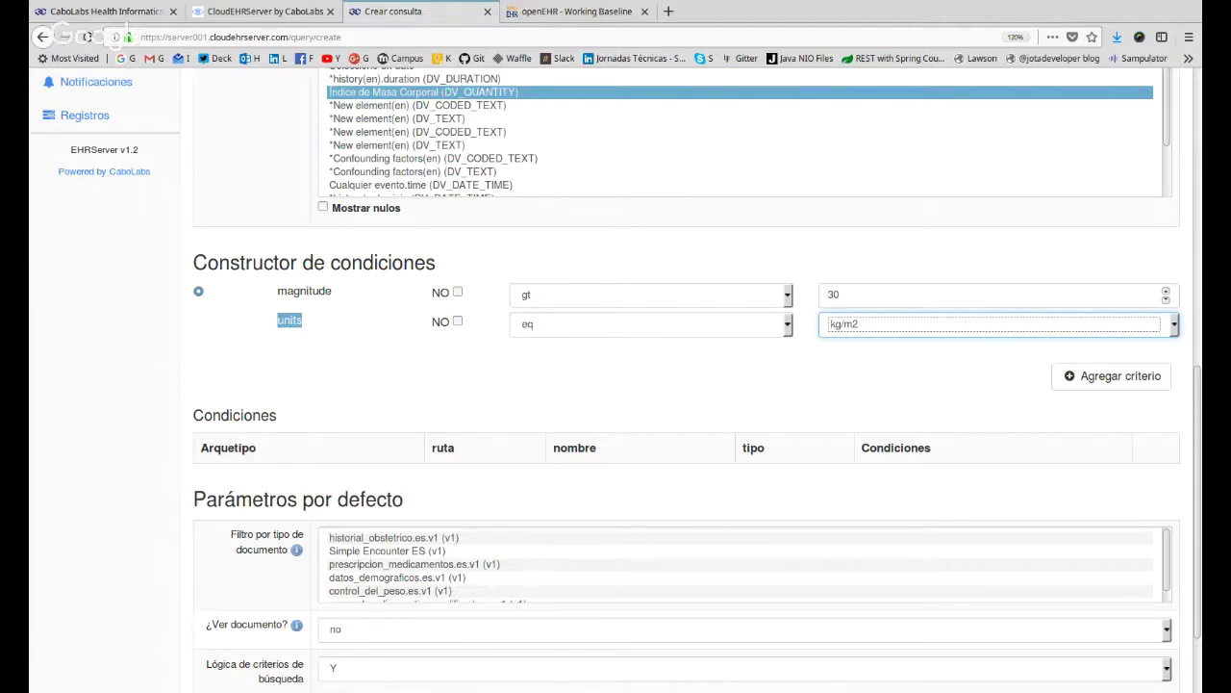
scroll(692, 407, up, 2)
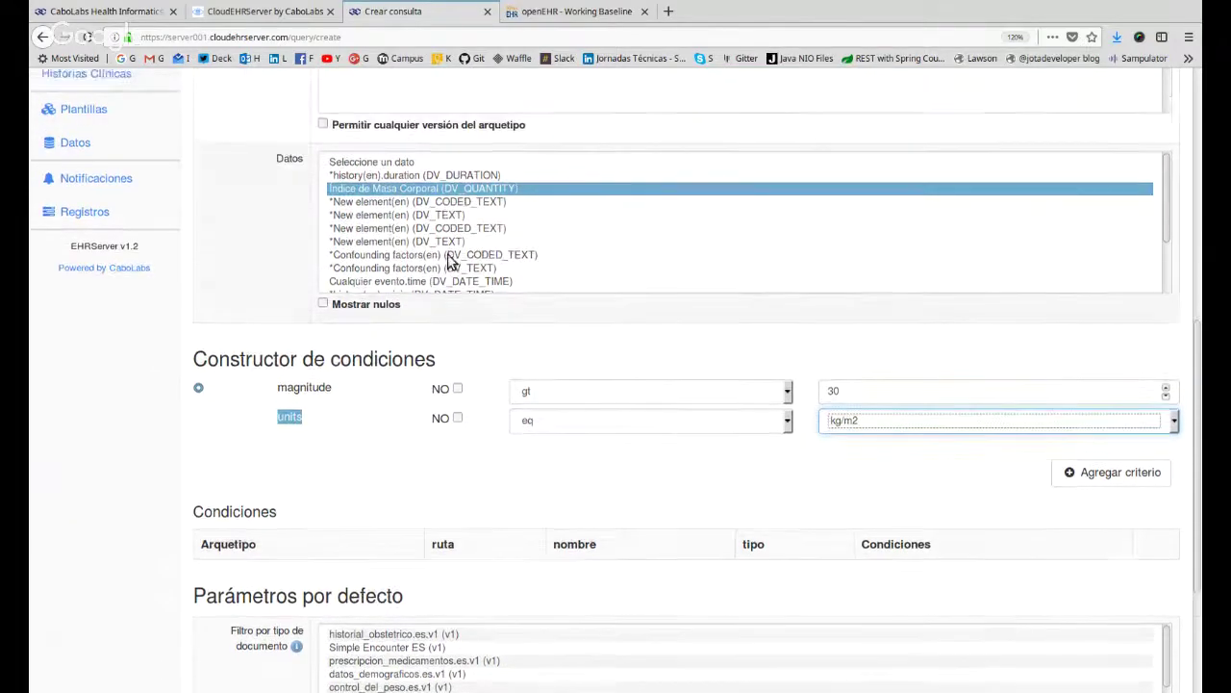
scroll(481, 279, up, 3)
scroll(899, 448, down, 2)
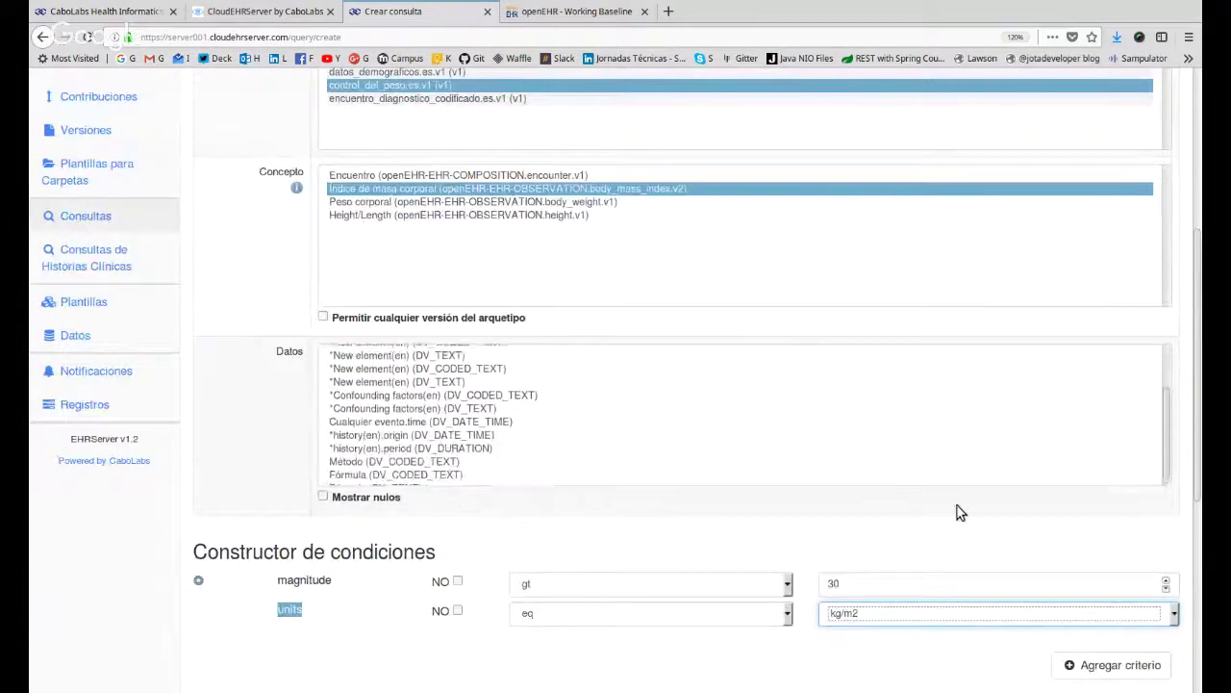
scroll(970, 571, down, 4)
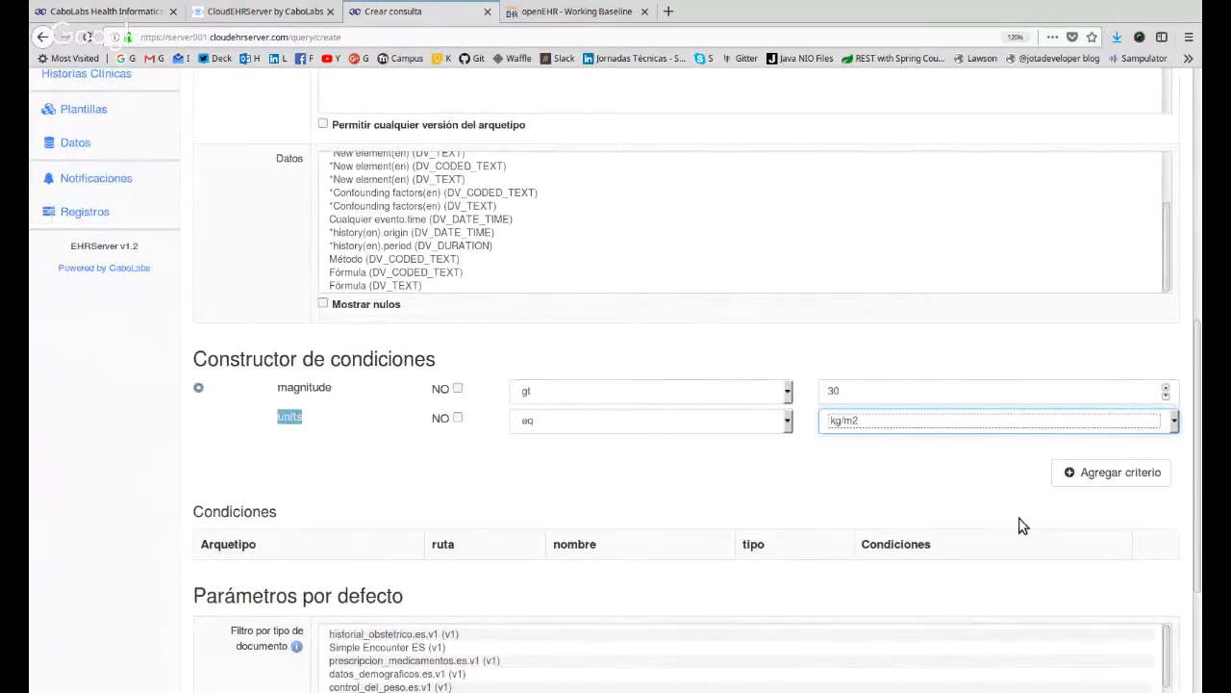
Add the criterion, then highlight its archetype id, path, name and DV_QUANTITY type.
click(1145, 473)
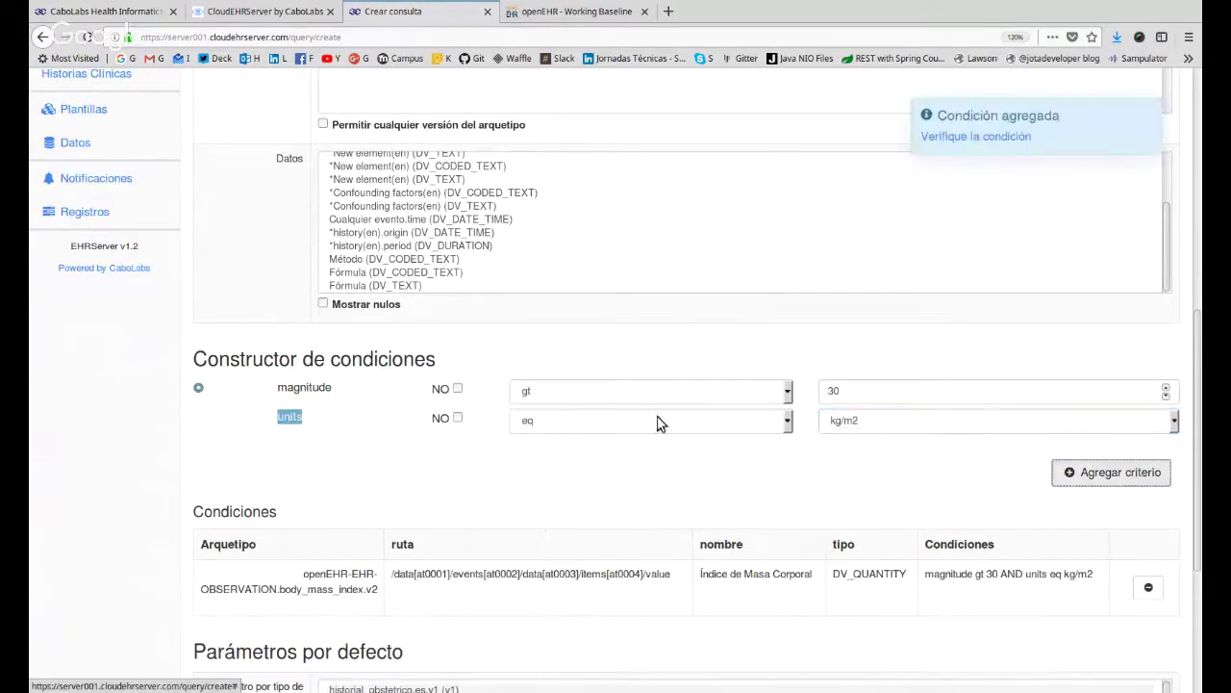
scroll(578, 429, down, 4)
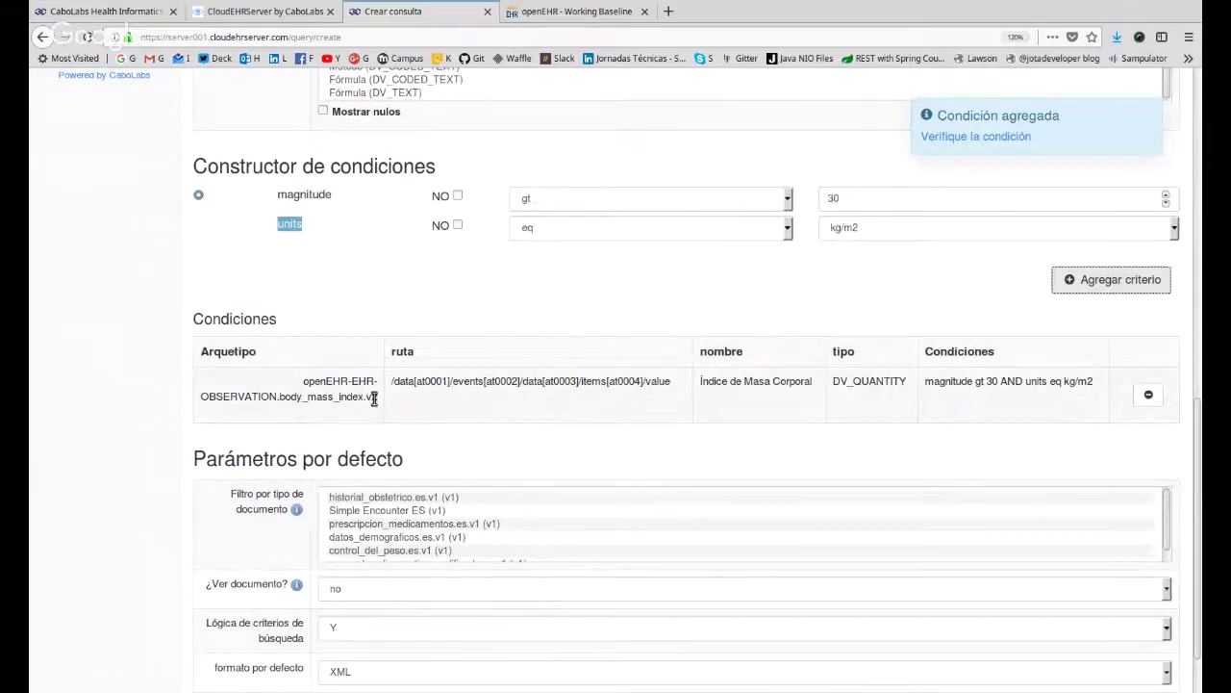
drag(375, 398, 304, 383)
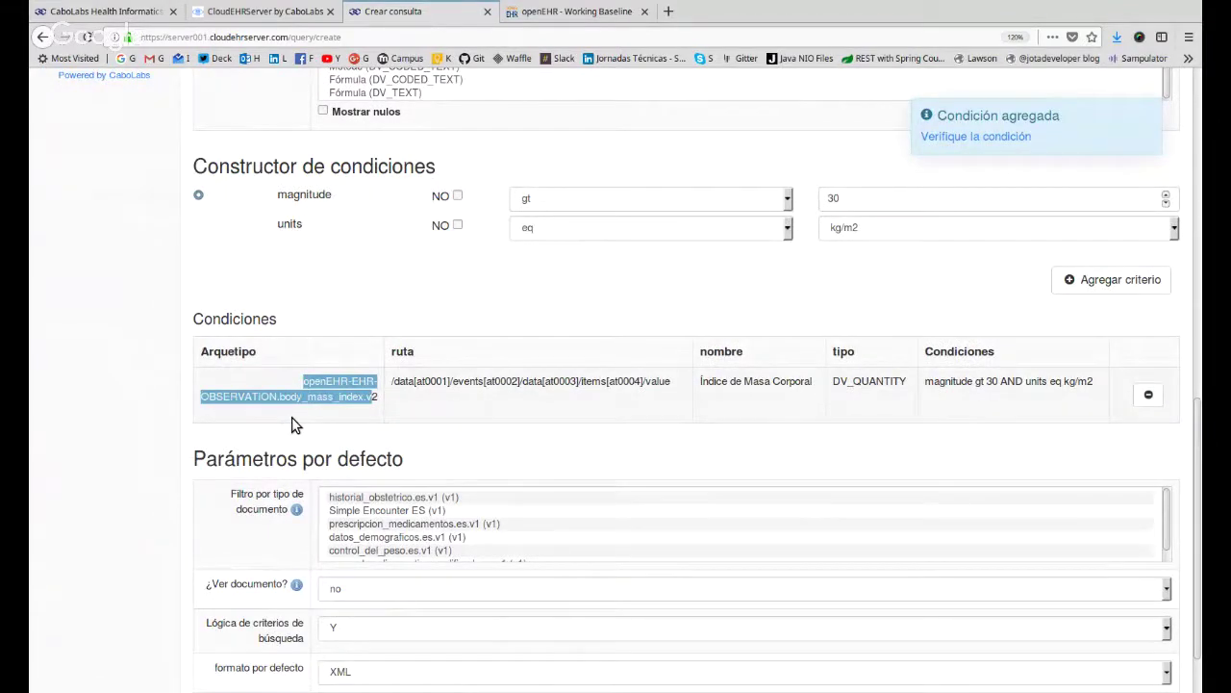
triple_click(588, 381)
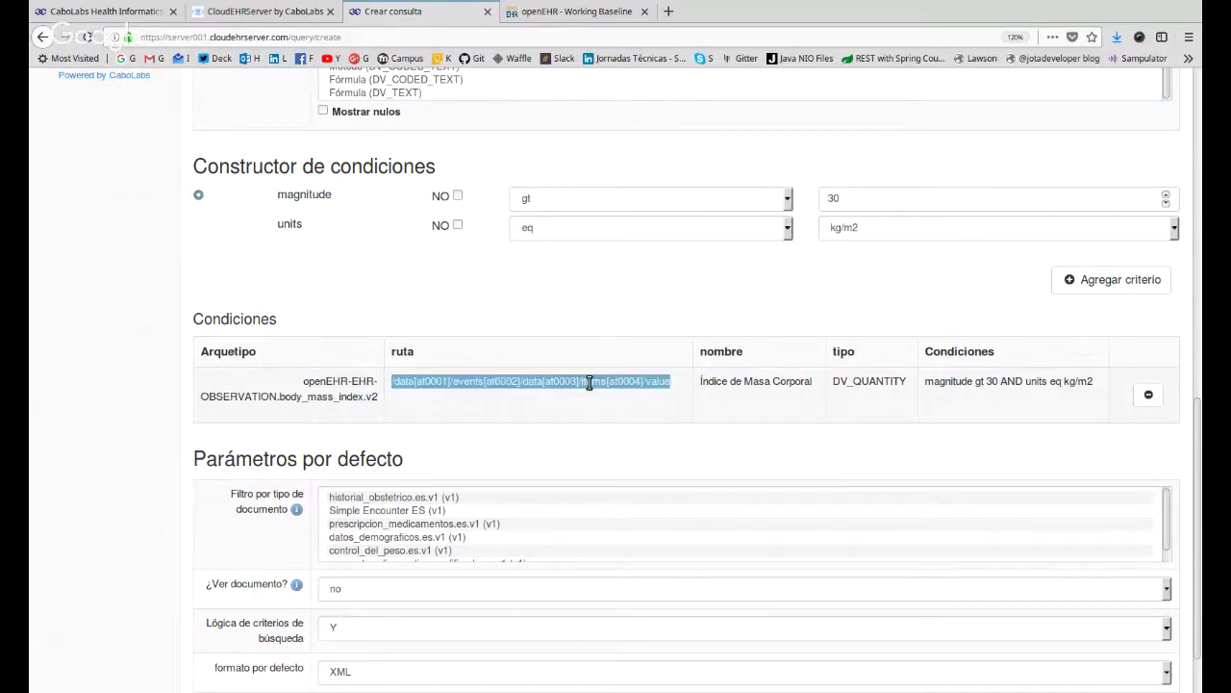
triple_click(797, 381)
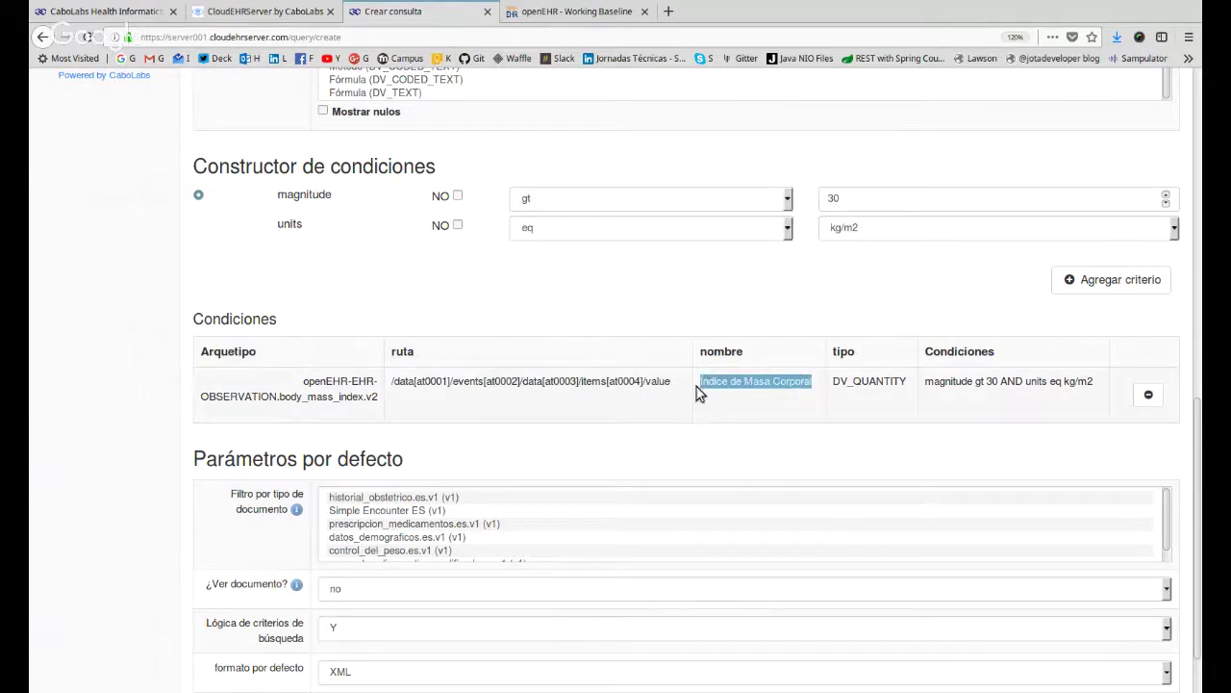
triple_click(883, 381)
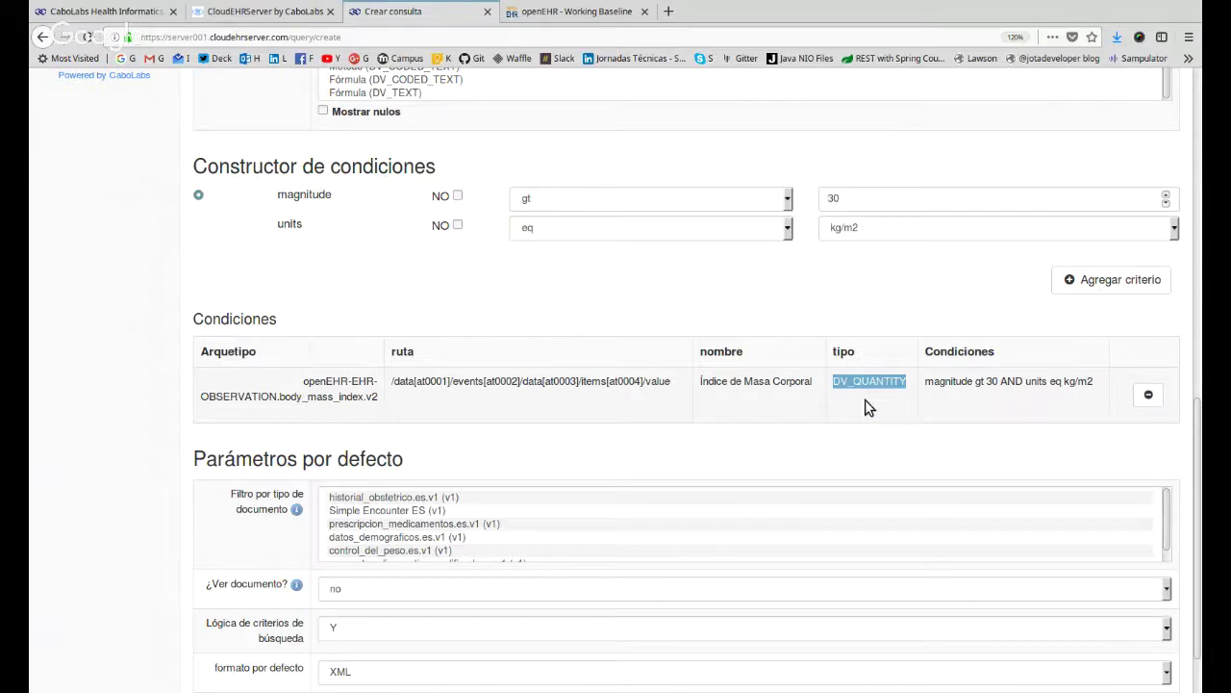
Highlight the condition expression parts: magnitude, threshold 30 and units eq kg/m2.
drag(925, 380, 1100, 380)
click(988, 375)
double_click(949, 381)
double_click(991, 381)
drag(1049, 381, 1093, 383)
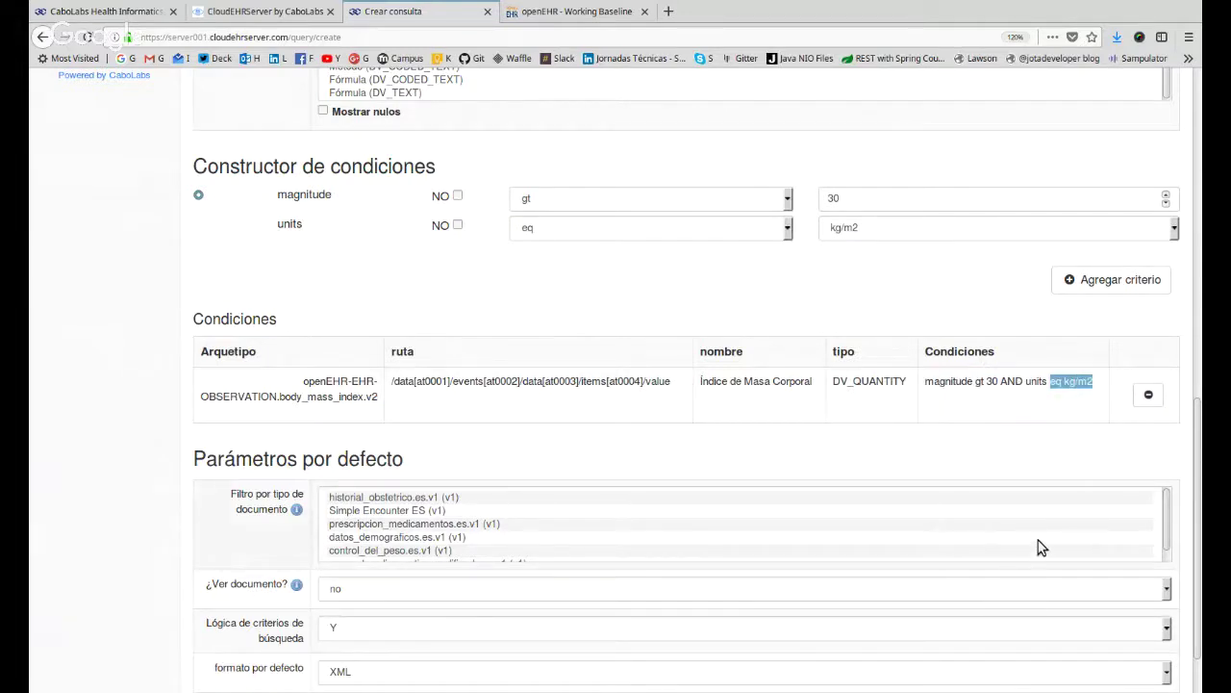
scroll(991, 549, down, 1)
scroll(189, 432, down, 2)
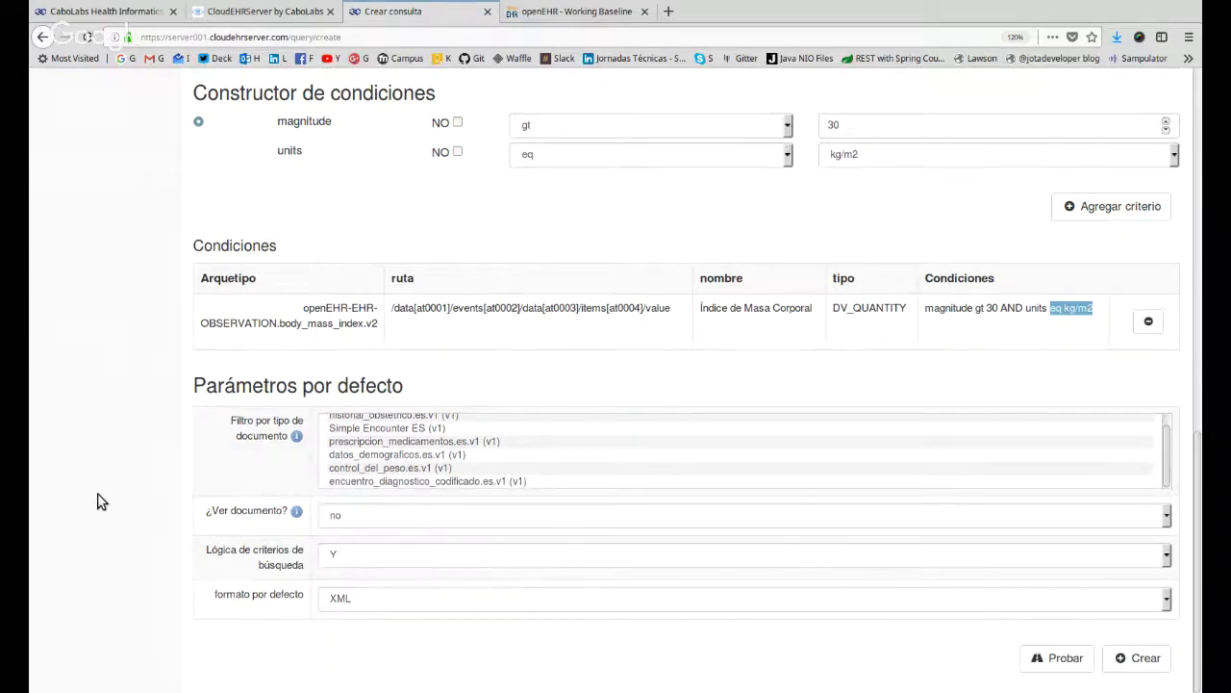
Set the query's default result format to JSON.
click(384, 594)
click(374, 645)
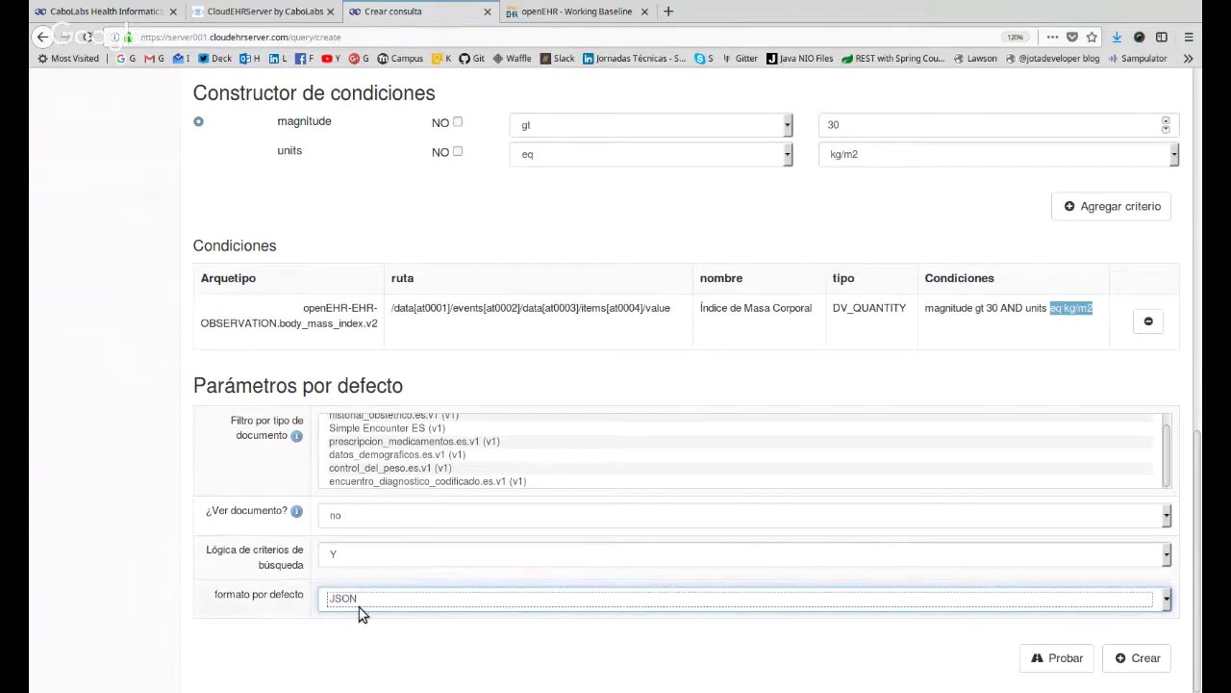
key(Up)
key(Down)
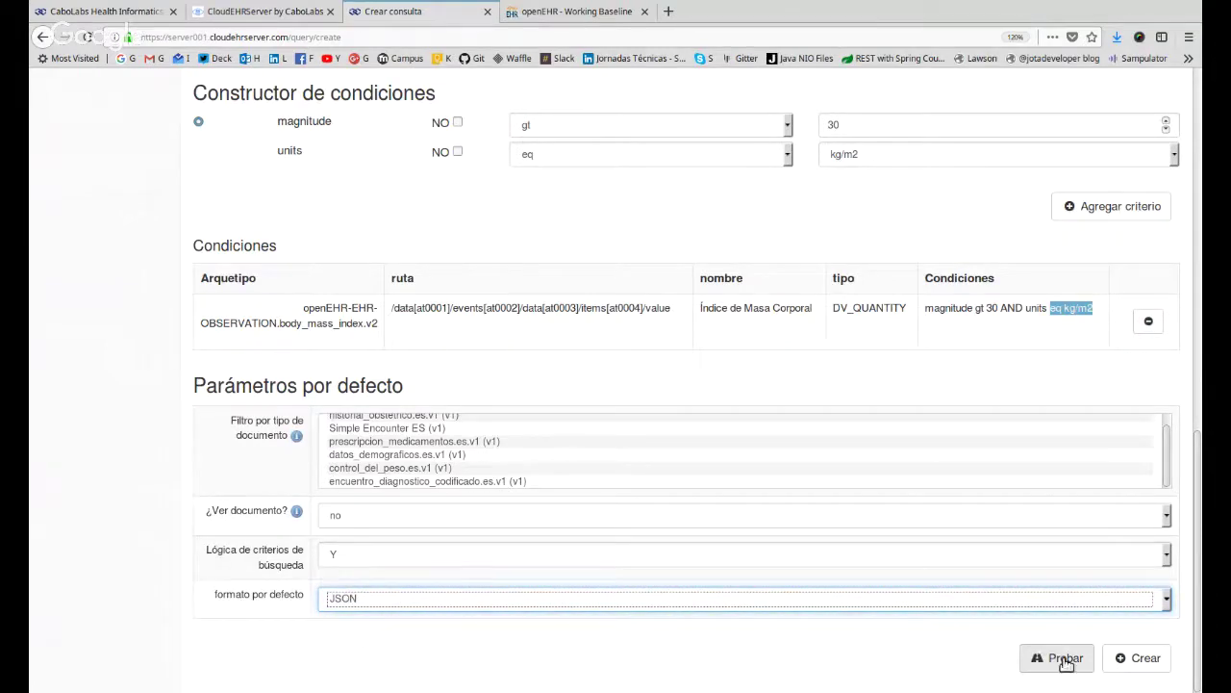
Open the Probar test form and look over the Buscar documentos filters.
click(1066, 660)
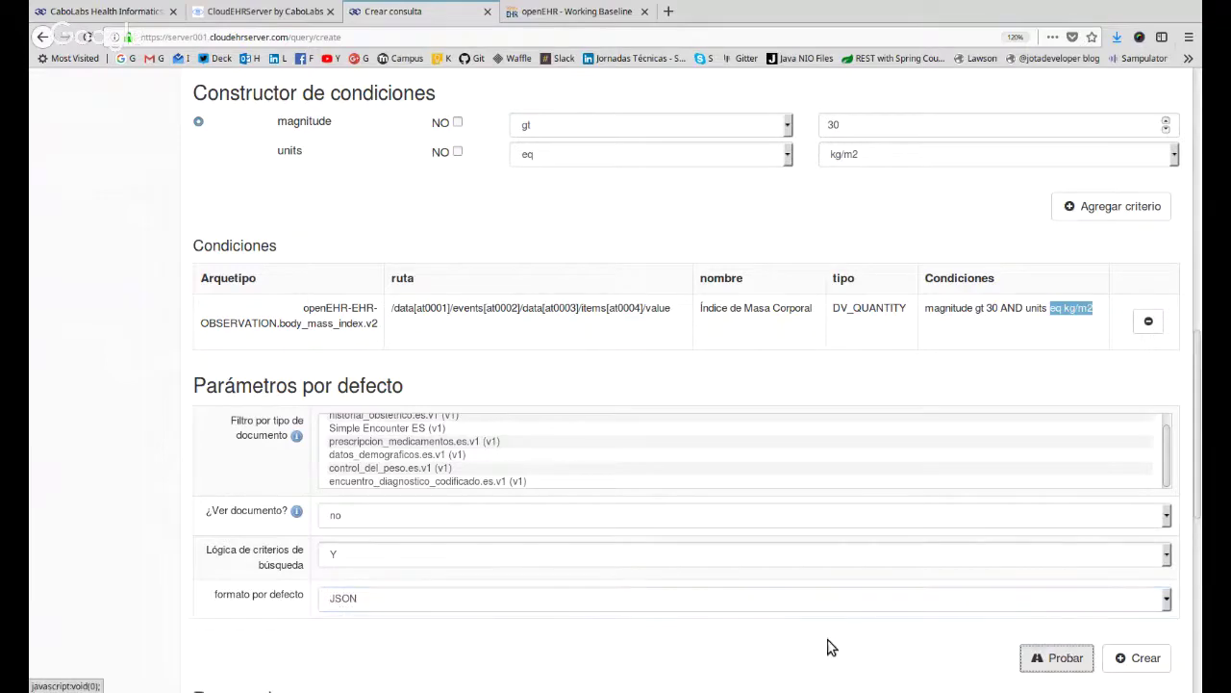
scroll(227, 545, down, 1)
scroll(192, 519, down, 9)
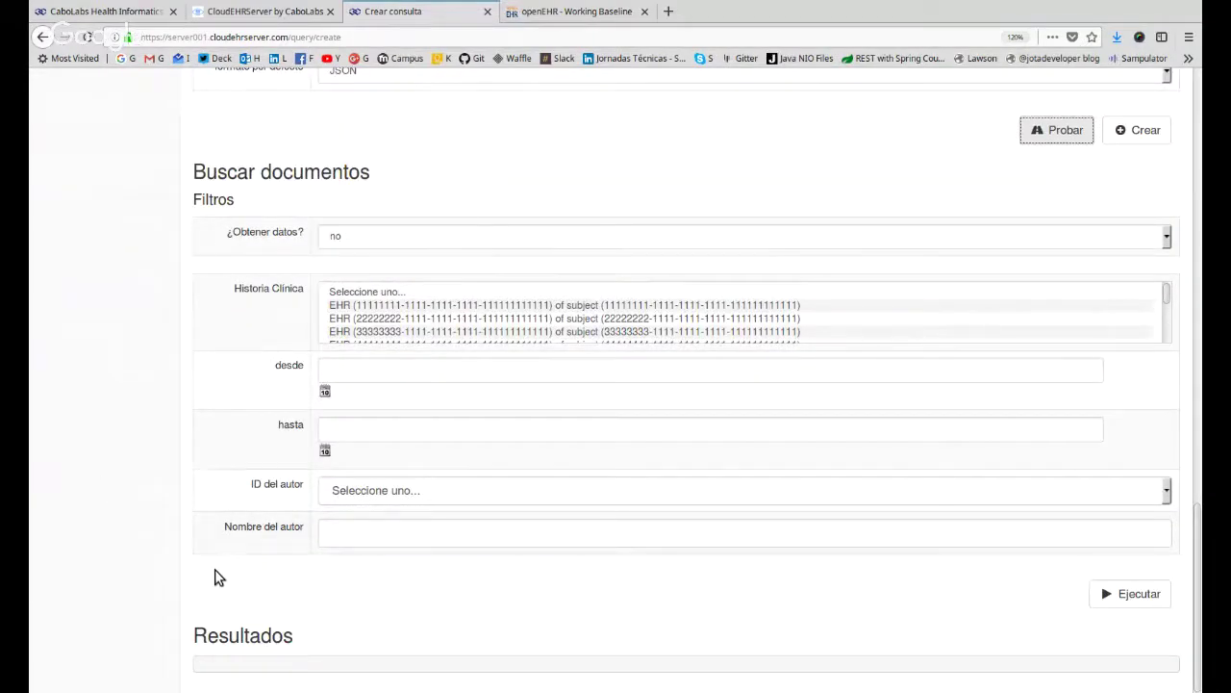
scroll(429, 305, down, 5)
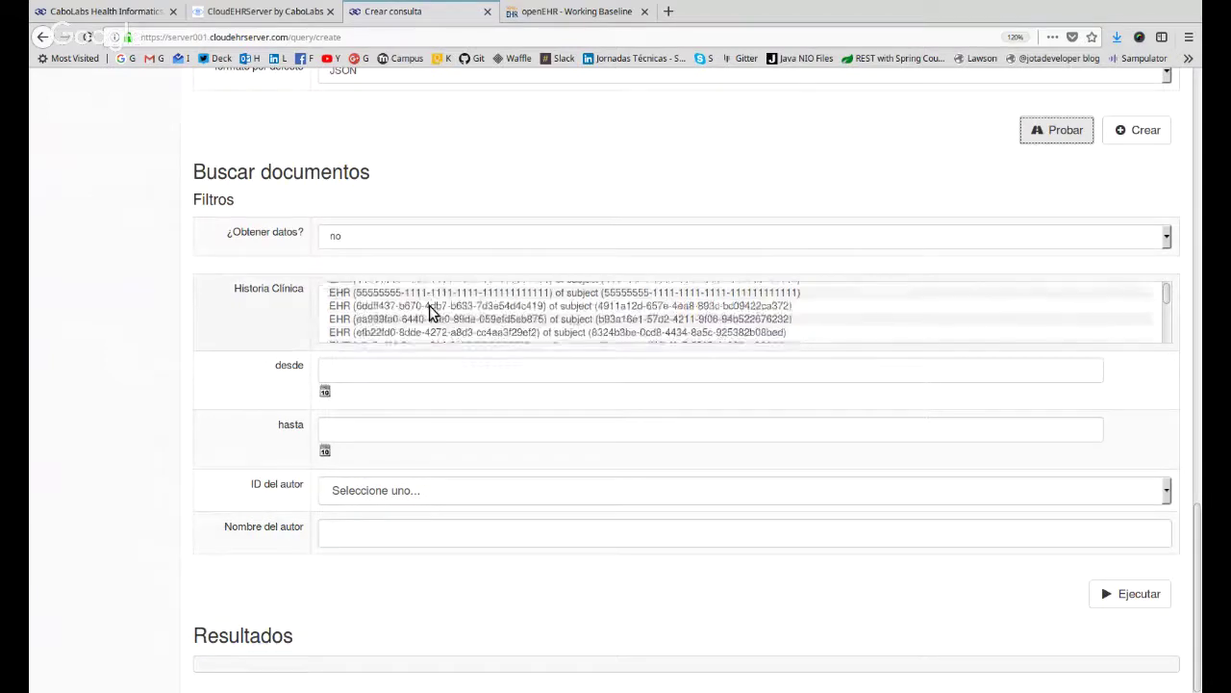
scroll(430, 305, up, 8)
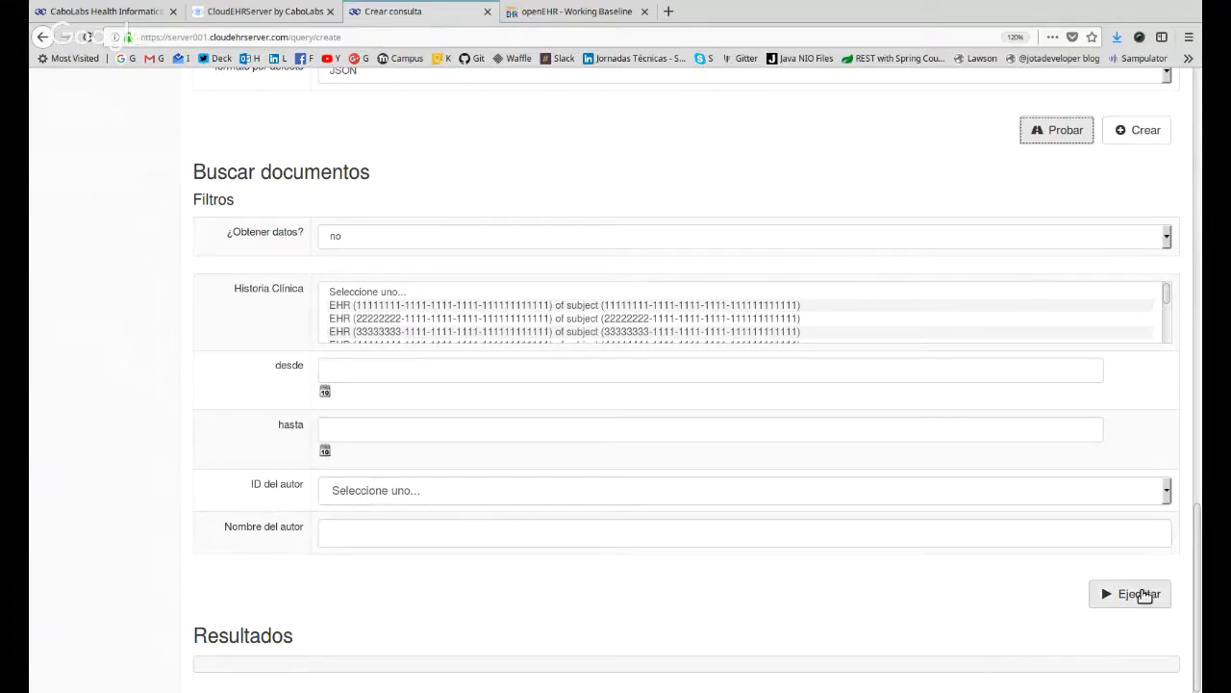
click(1143, 595)
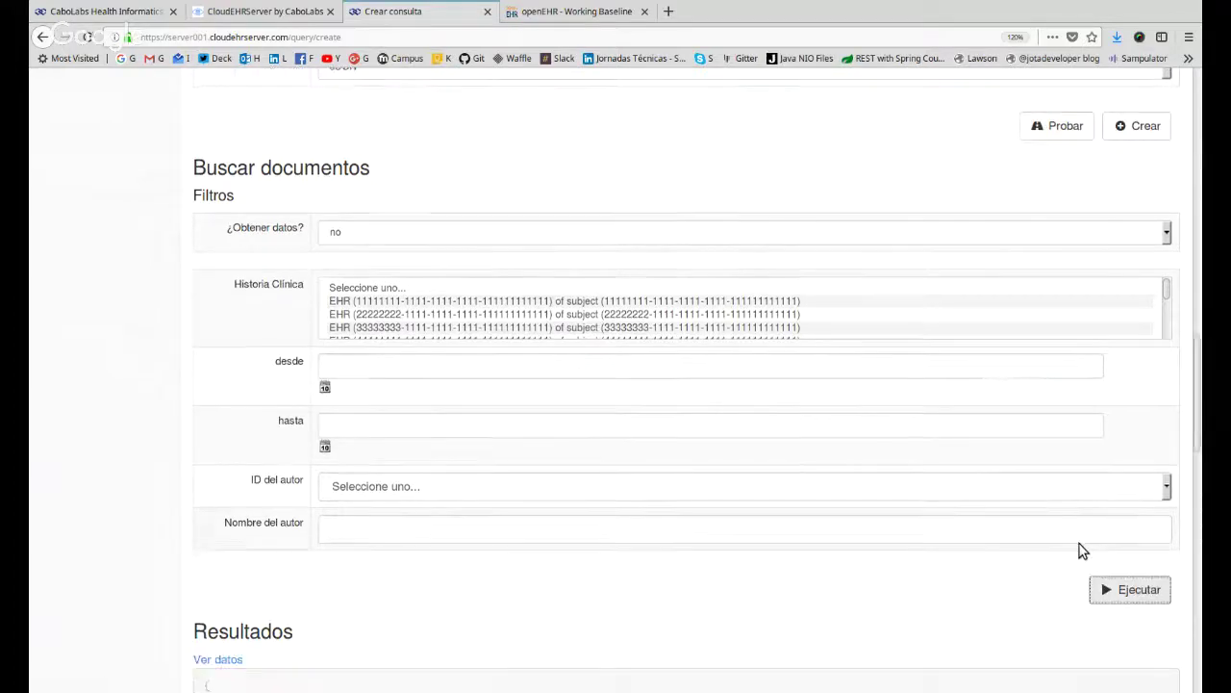
scroll(1081, 549, down, 1)
scroll(1081, 550, down, 10)
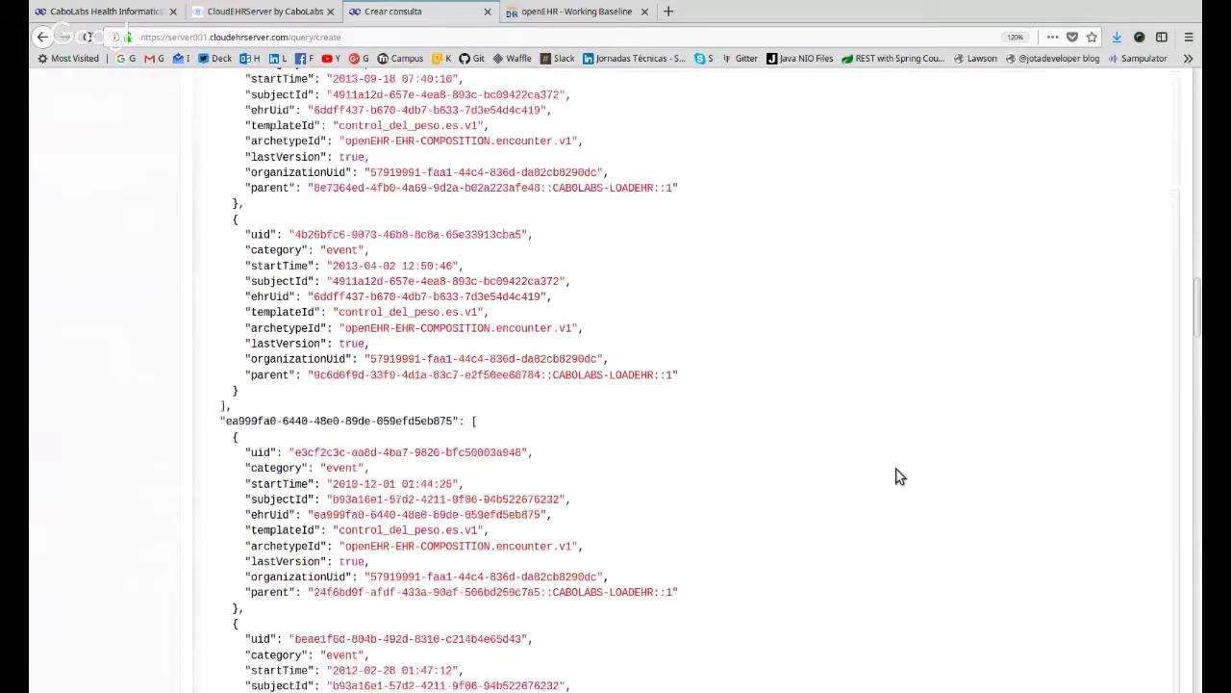
scroll(633, 383, up, 12)
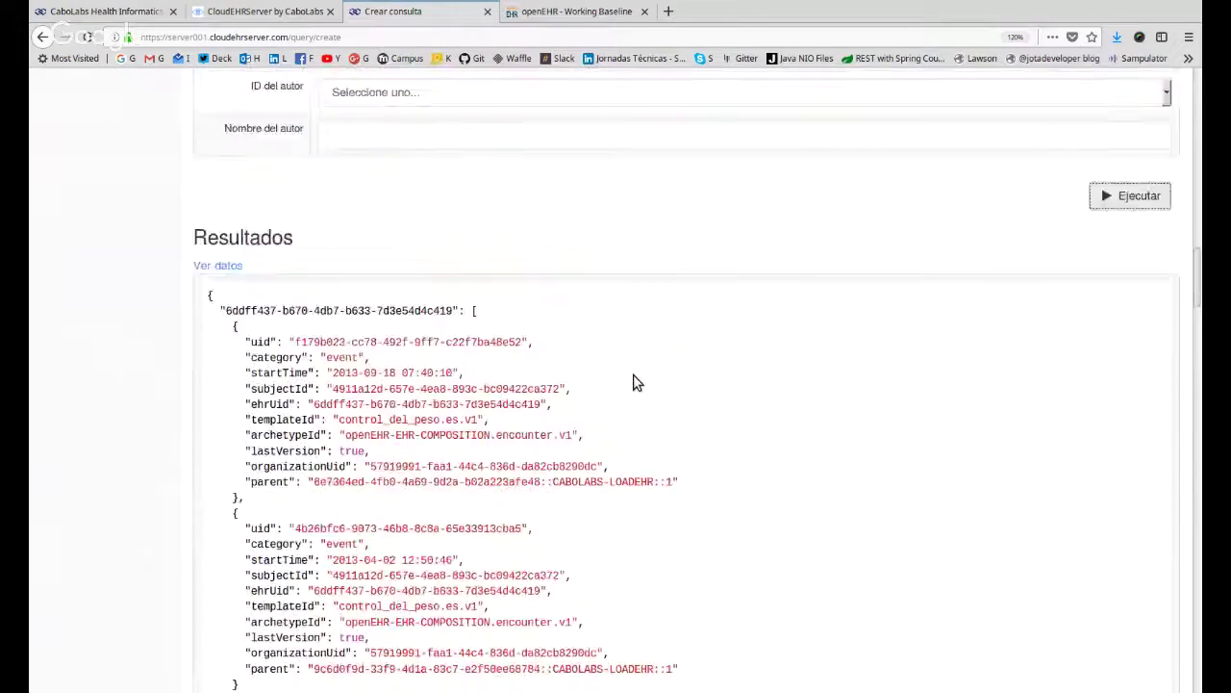
scroll(633, 383, down, 2)
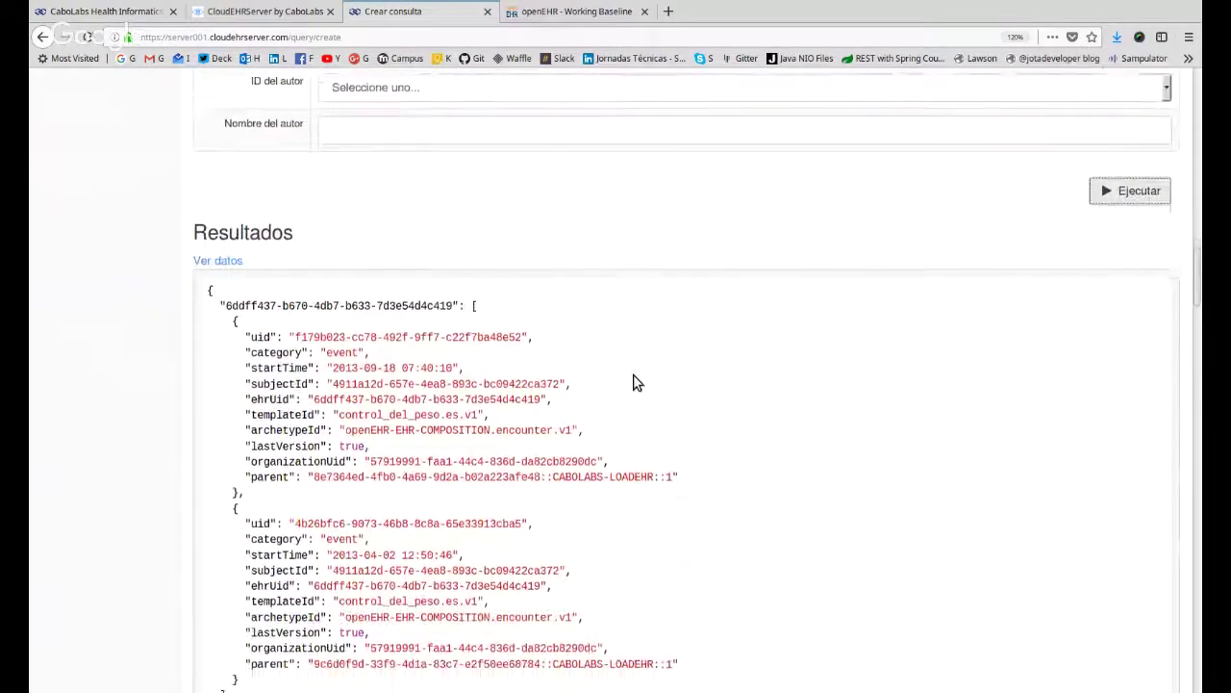
scroll(633, 379, up, 4)
scroll(353, 514, up, 2)
scroll(353, 512, down, 2)
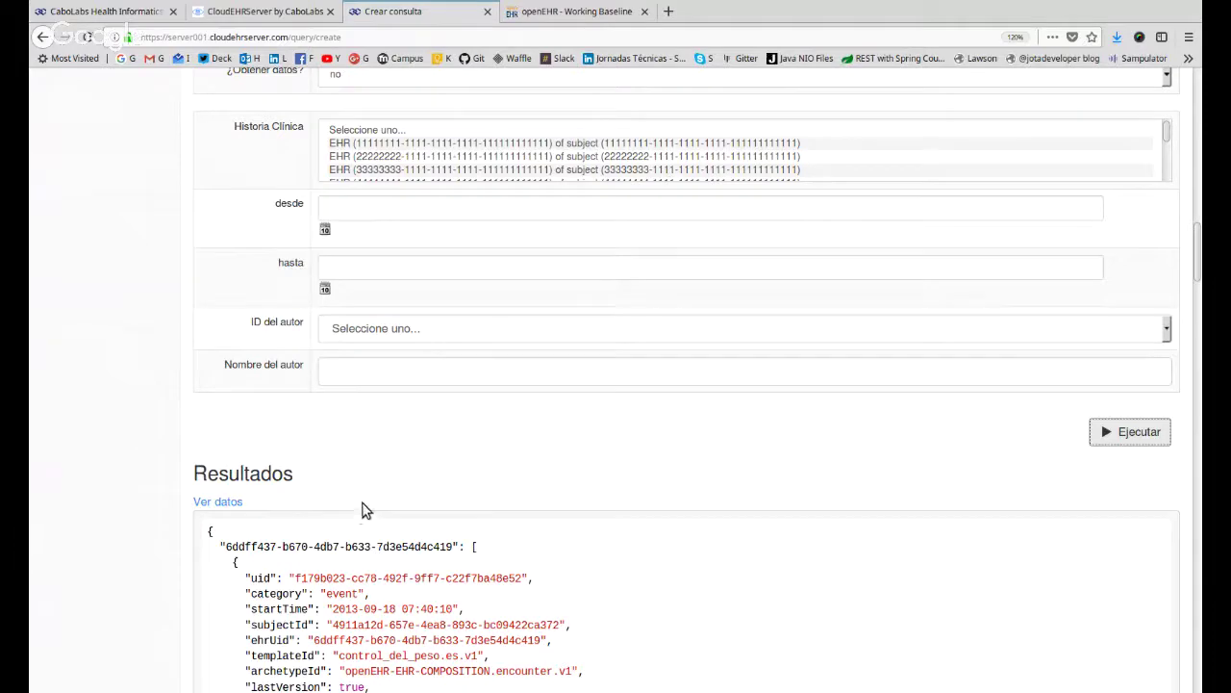
scroll(408, 598, down, 1)
scroll(409, 598, down, 3)
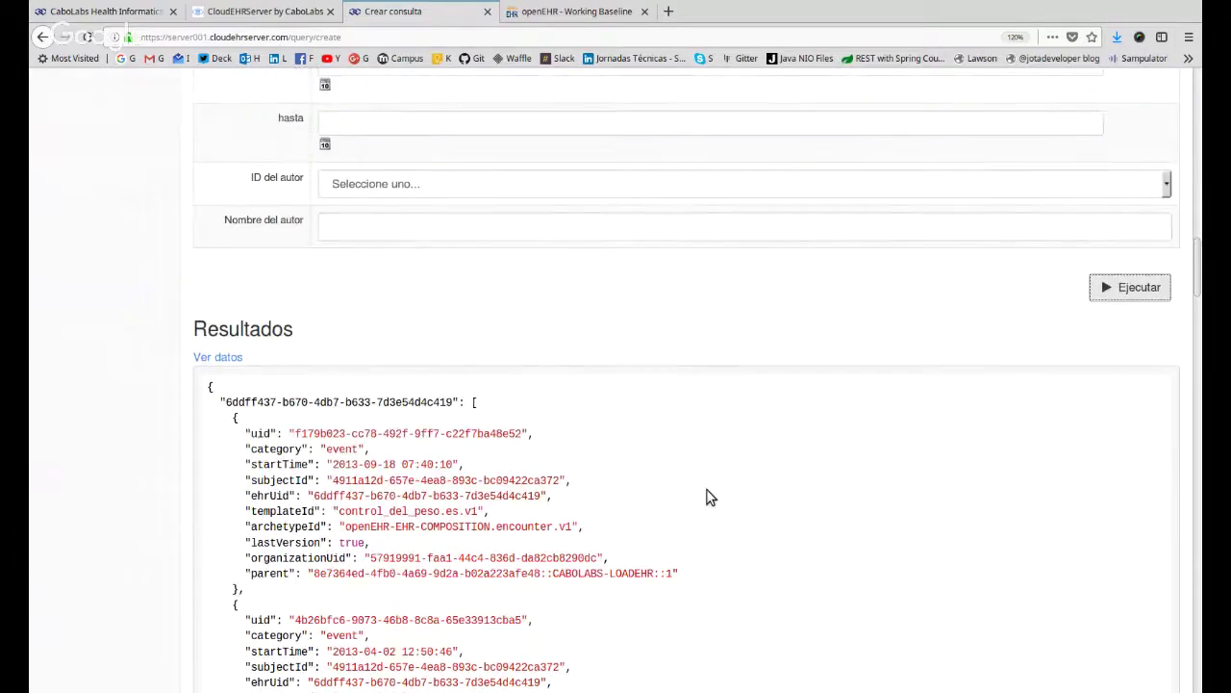
drag(433, 402, 485, 546)
scroll(780, 520, down, 3)
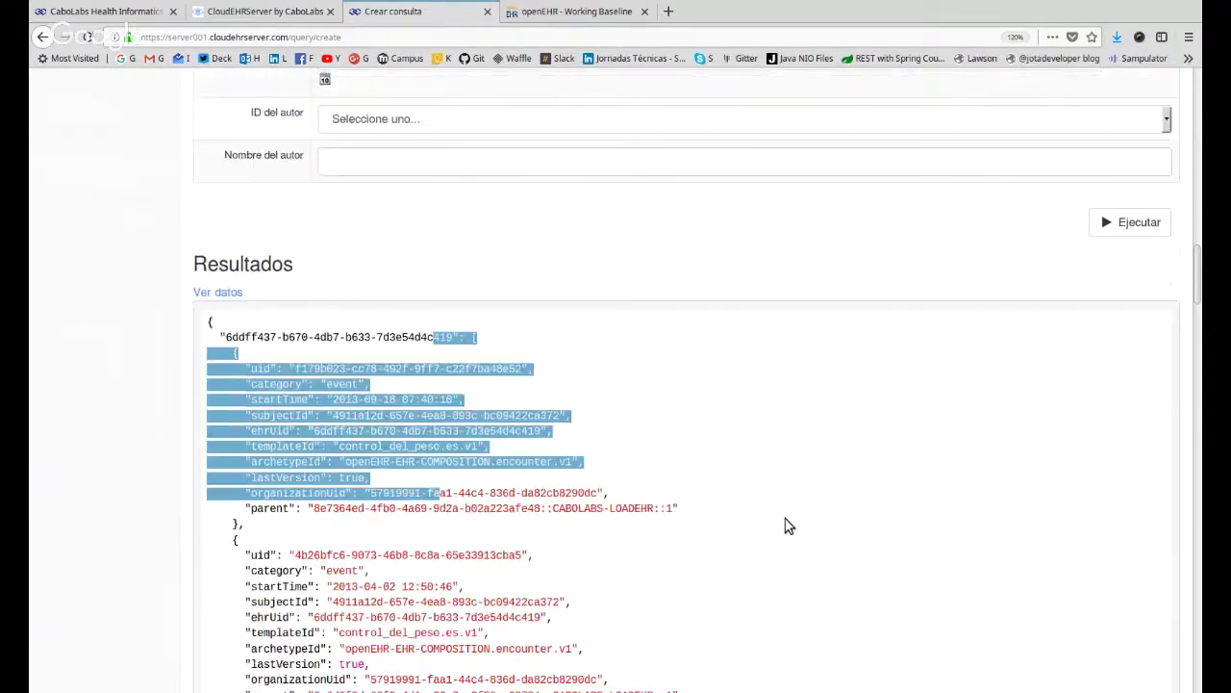
click(273, 271)
drag(265, 258, 366, 615)
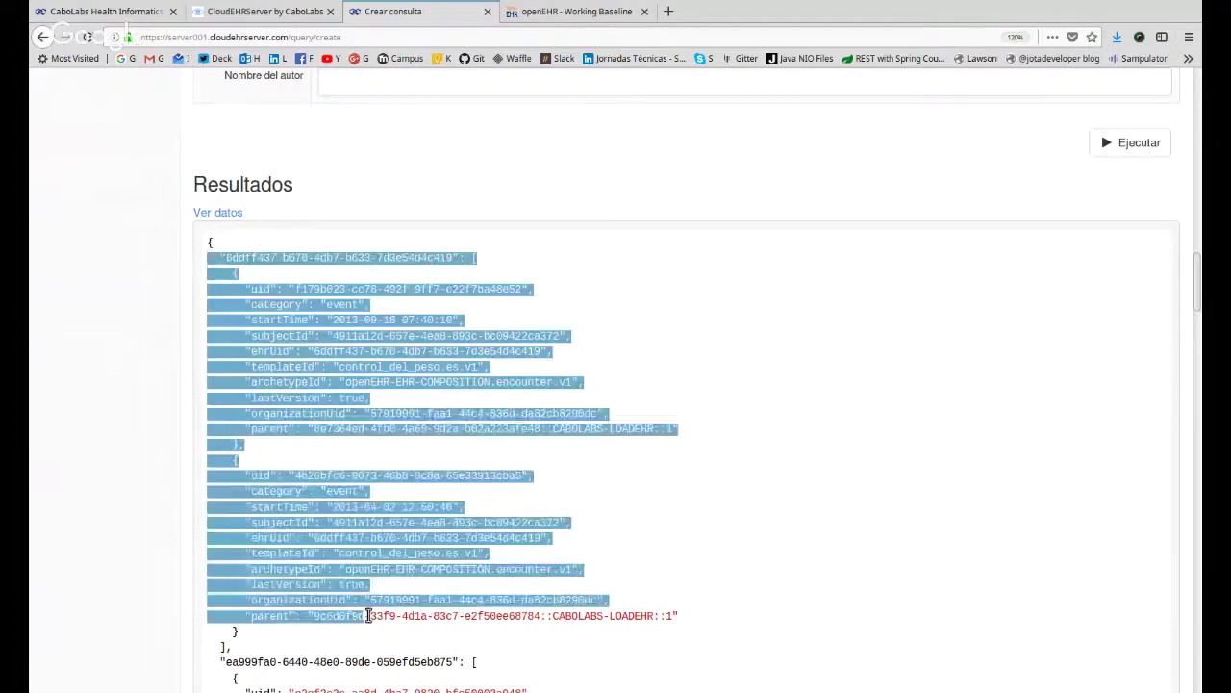
click(392, 600)
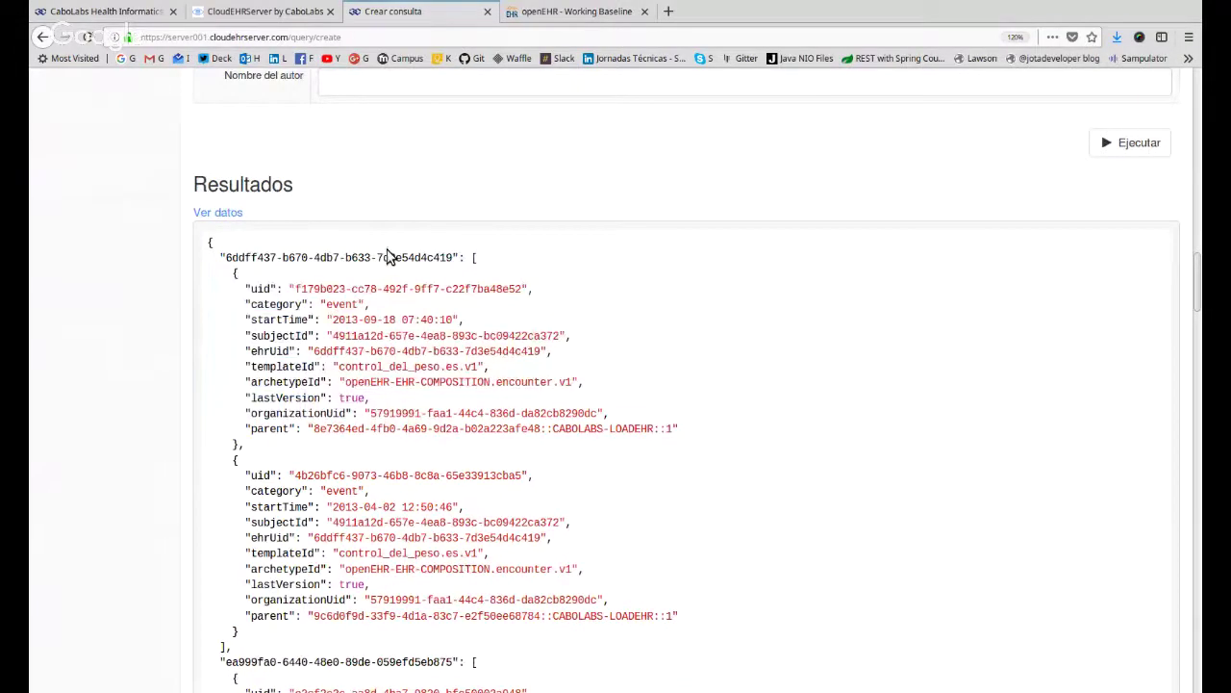
drag(388, 255, 586, 586)
click(598, 584)
drag(528, 428, 297, 281)
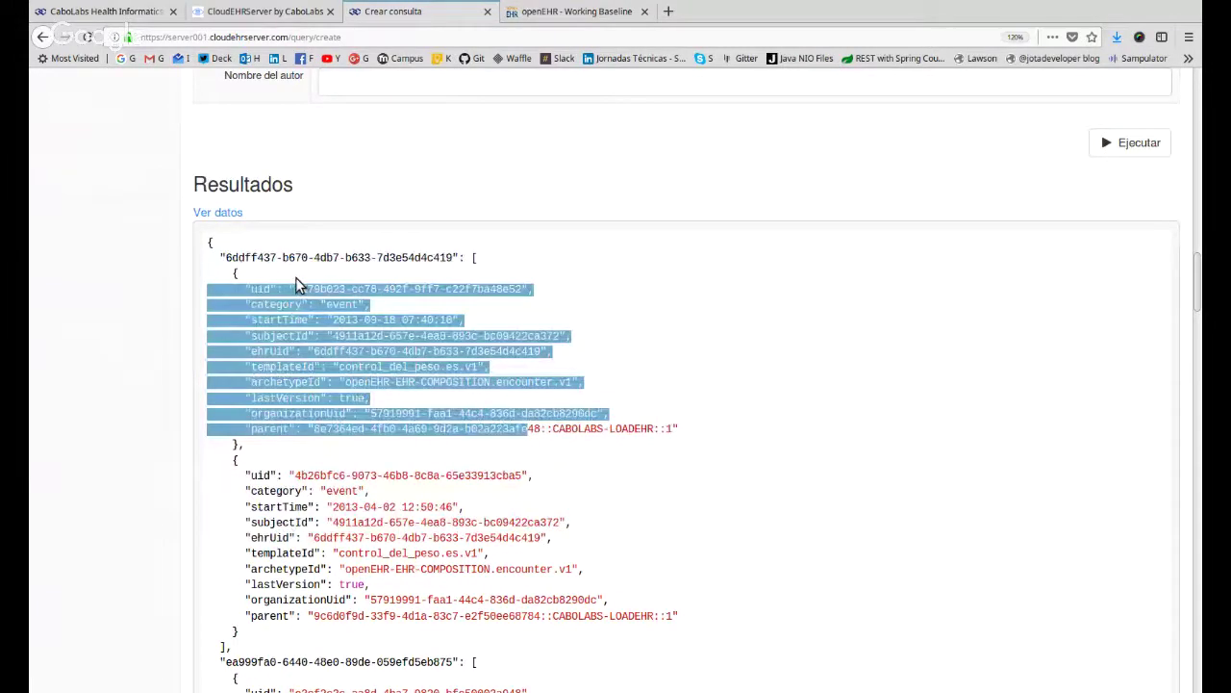
scroll(539, 462, up, 3)
click(537, 463)
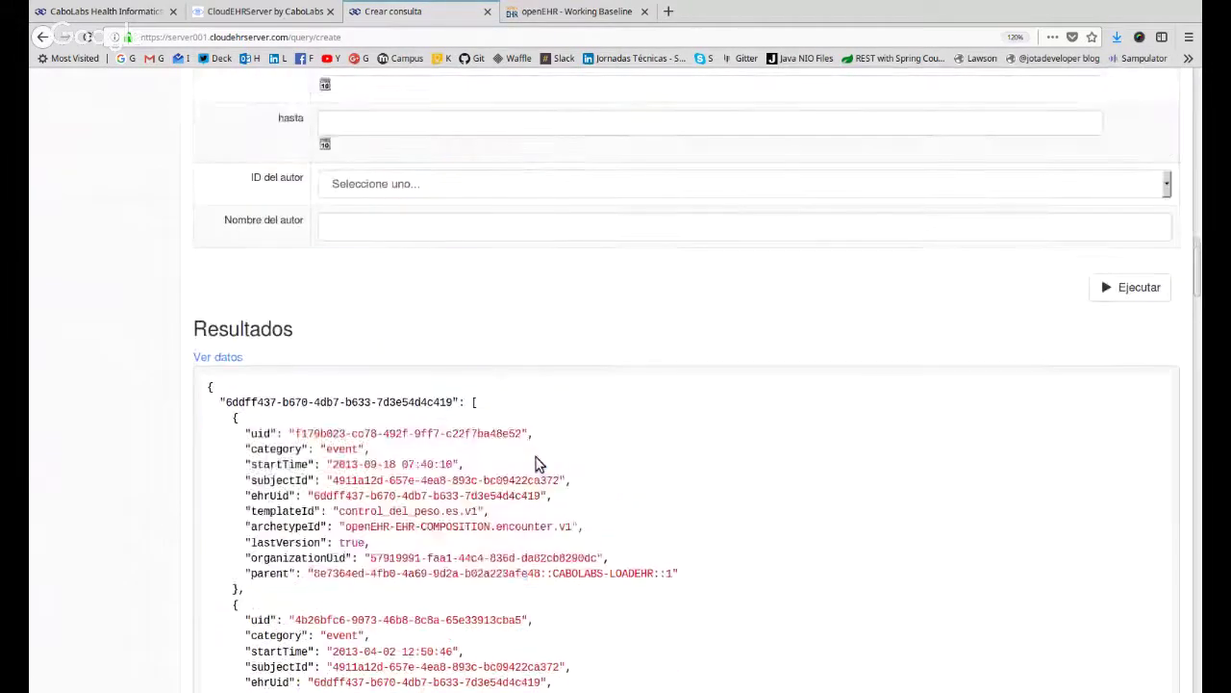
scroll(549, 443, down, 3)
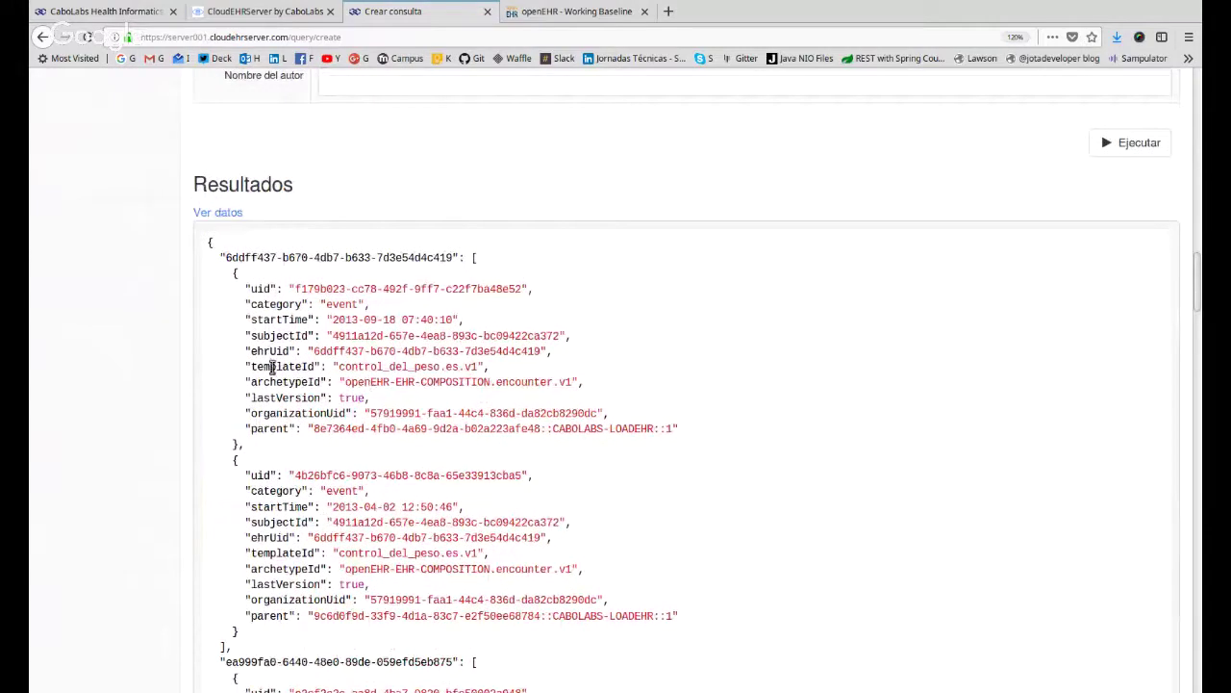
drag(252, 367, 495, 373)
click(337, 366)
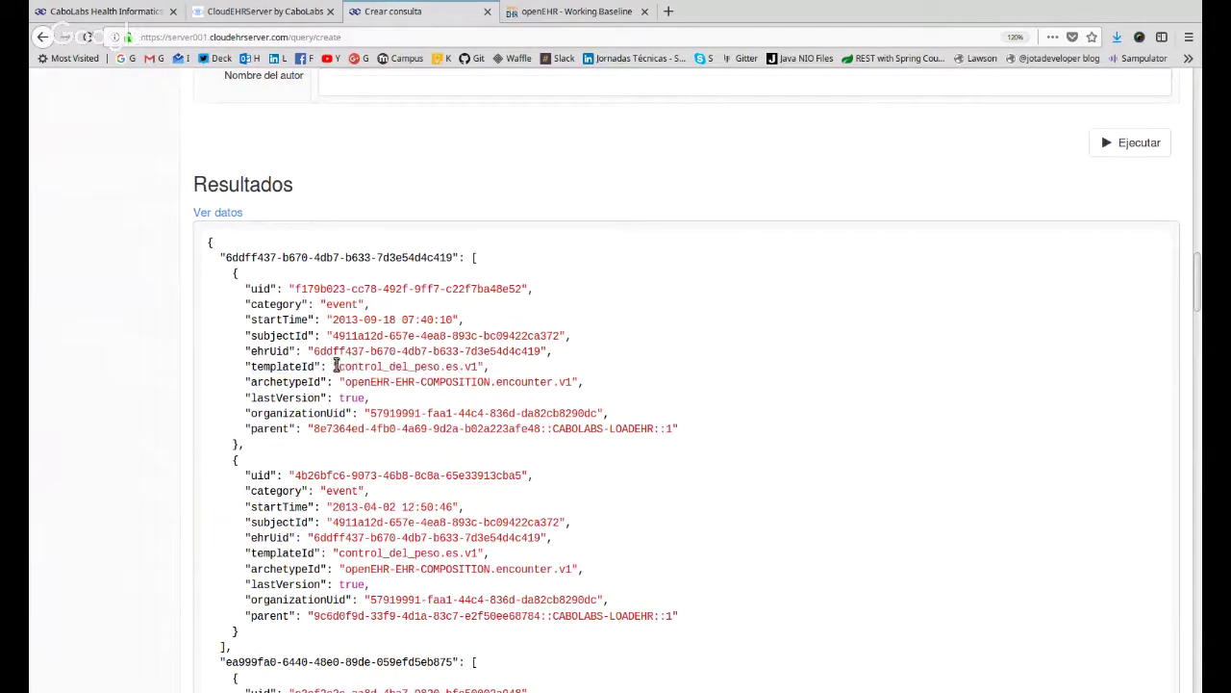
drag(336, 367, 481, 367)
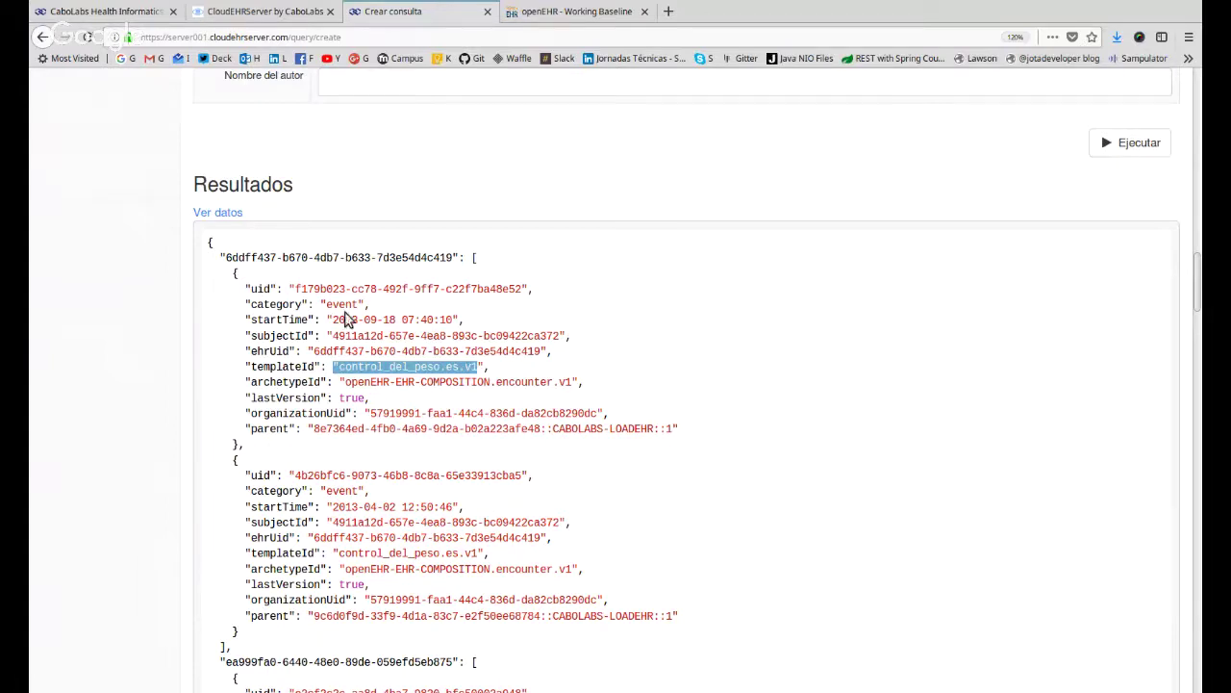
drag(328, 320, 206, 320)
shift+click(464, 319)
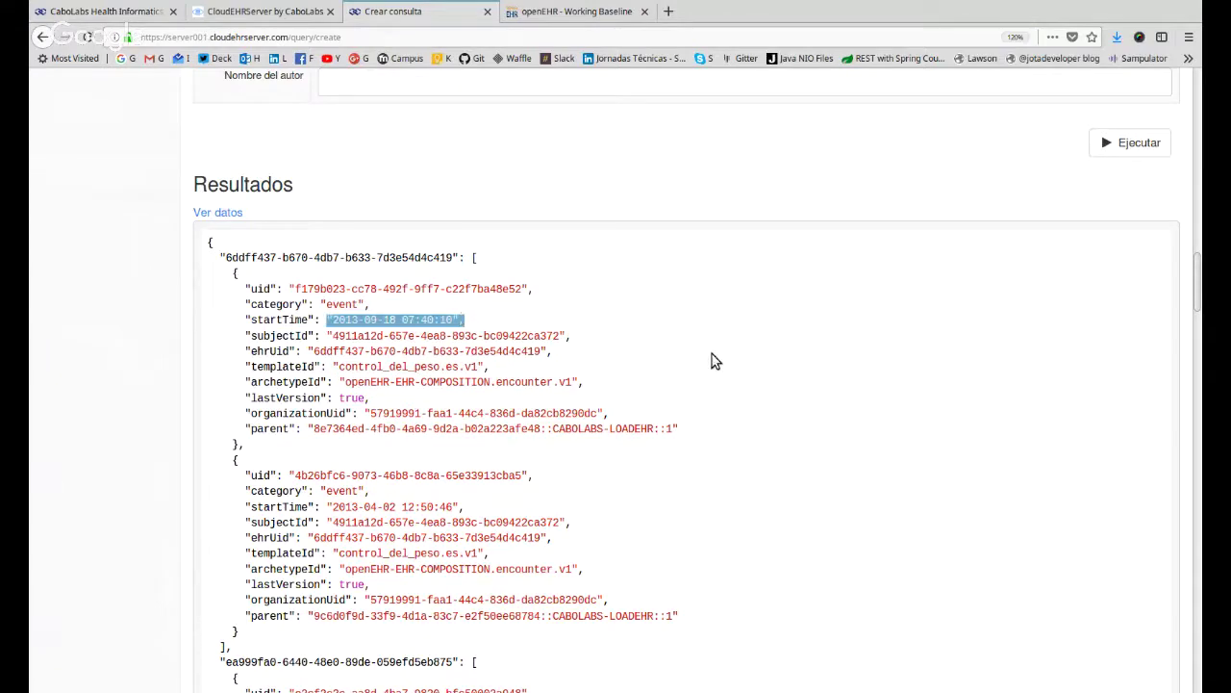
scroll(715, 361, down, 1)
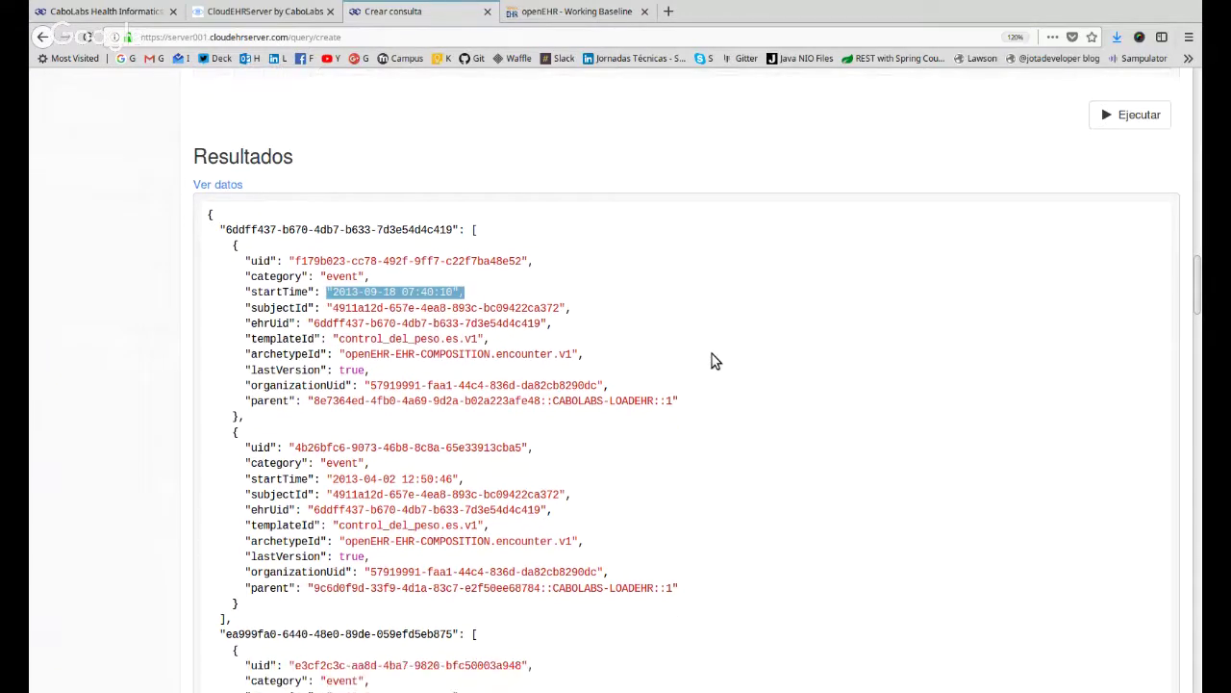
scroll(715, 361, down, 2)
drag(325, 198, 240, 363)
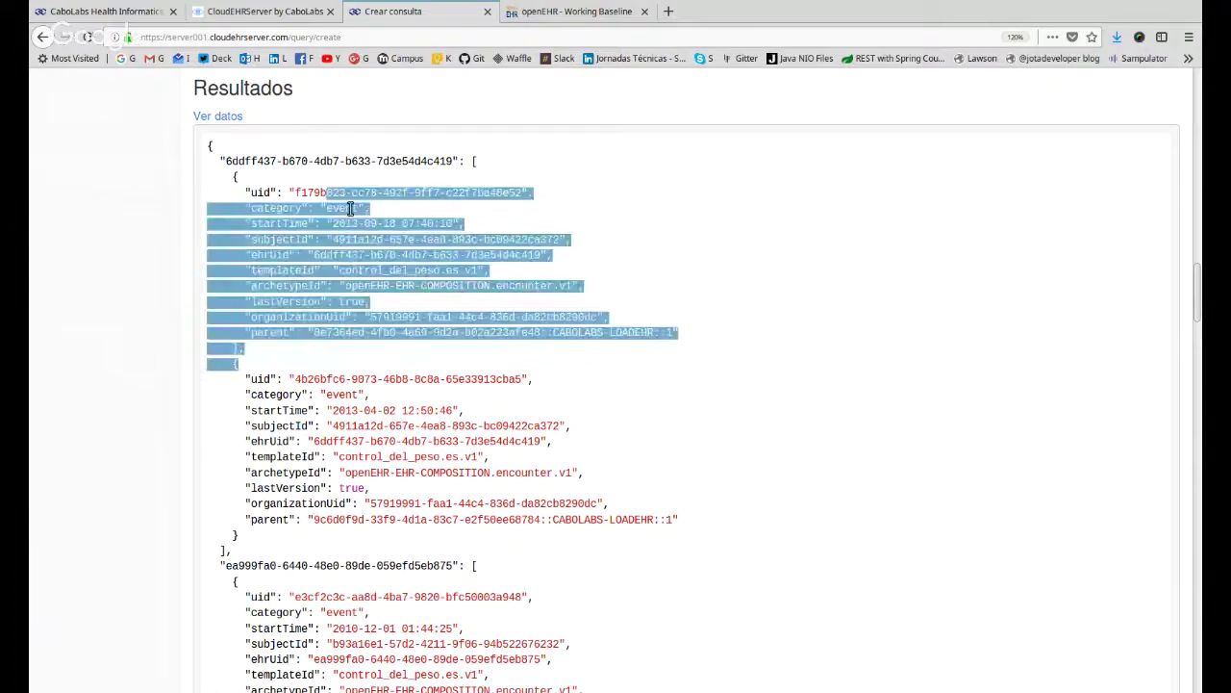
drag(226, 160, 453, 161)
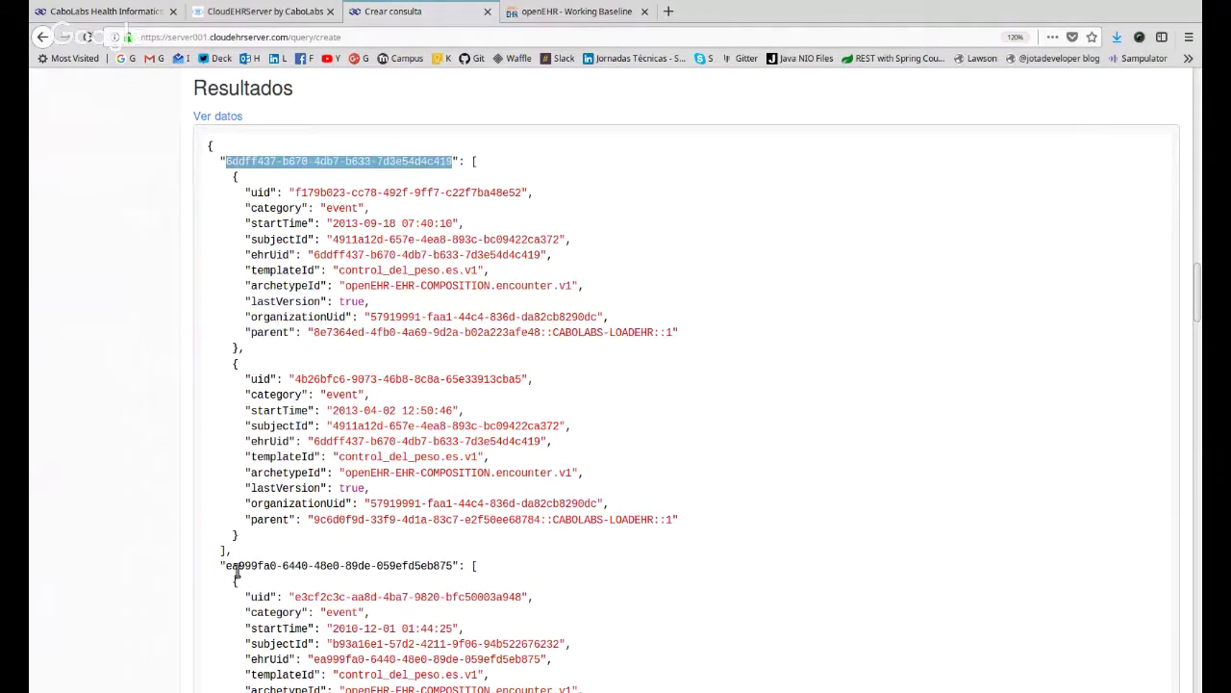
drag(227, 566, 448, 563)
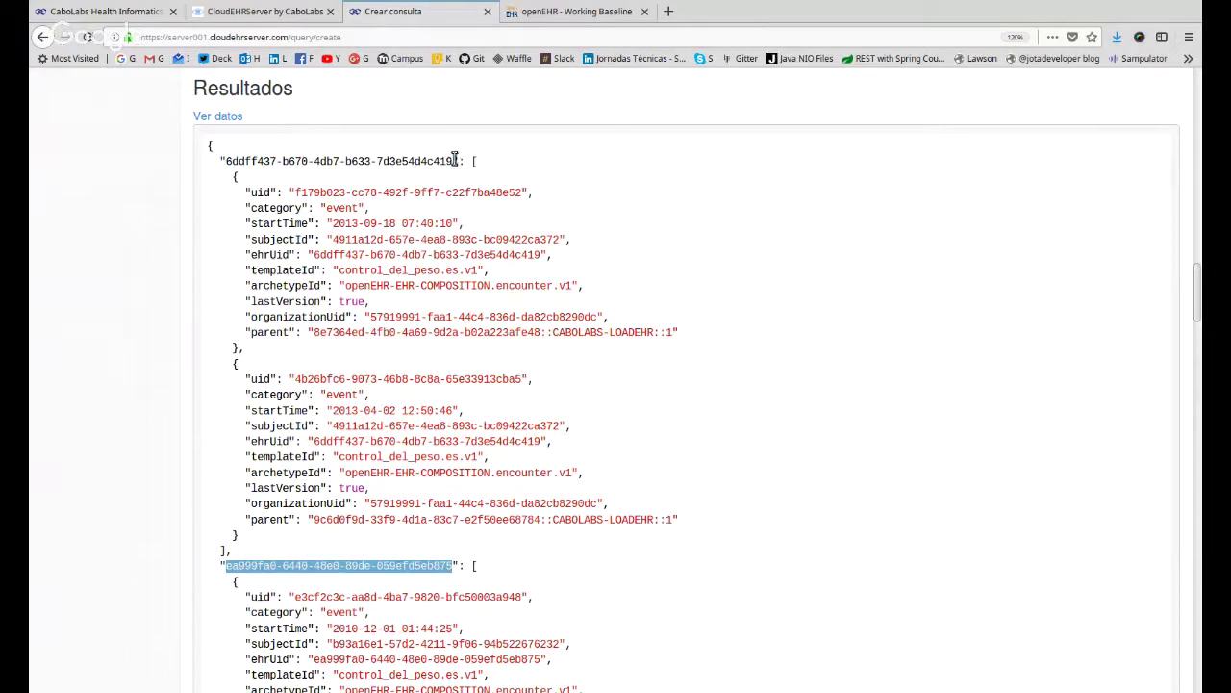
drag(454, 160, 222, 161)
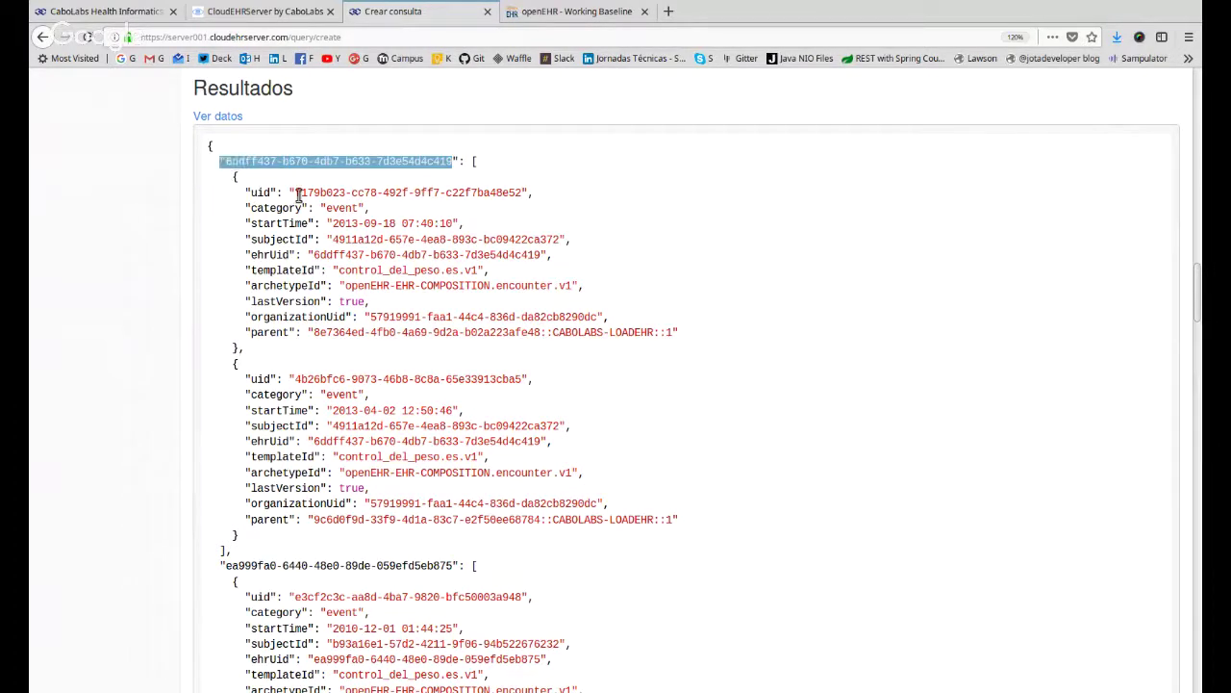
drag(295, 193, 522, 195)
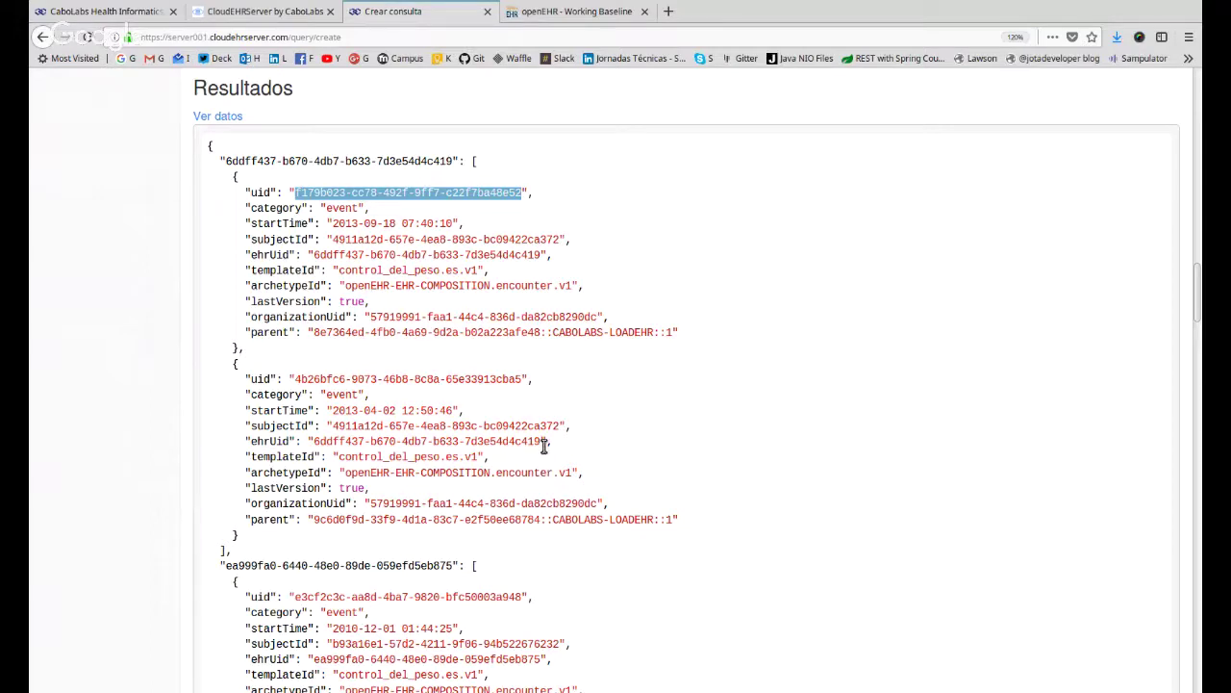
click(443, 193)
triple_click(443, 192)
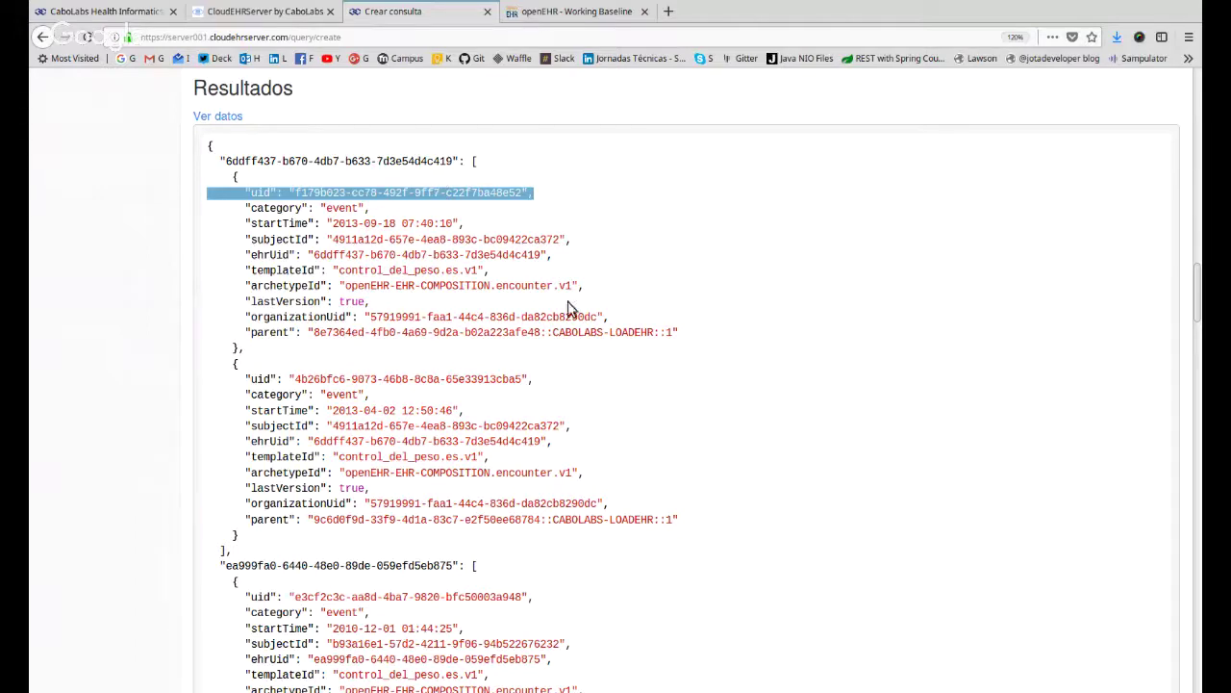
Replace the query name Overweight with 'vitals' and confirm switching its type to datavalue.
scroll(695, 408, up, 4)
scroll(693, 433, up, 7)
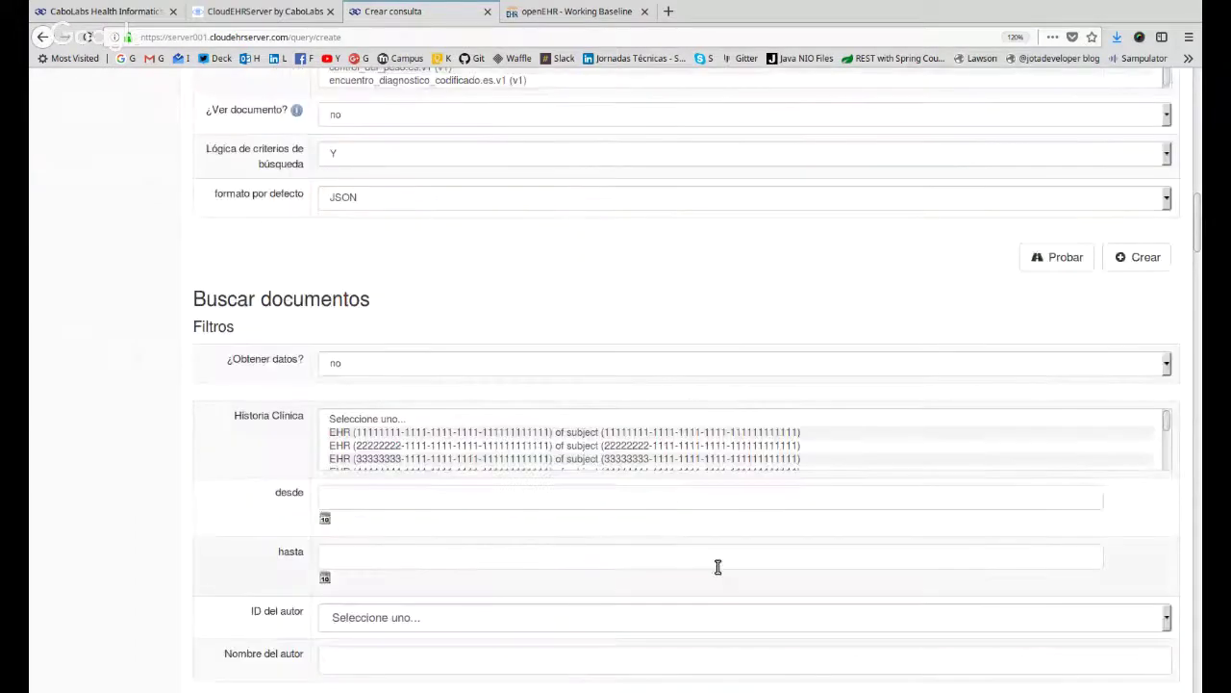
scroll(712, 538, down, 8)
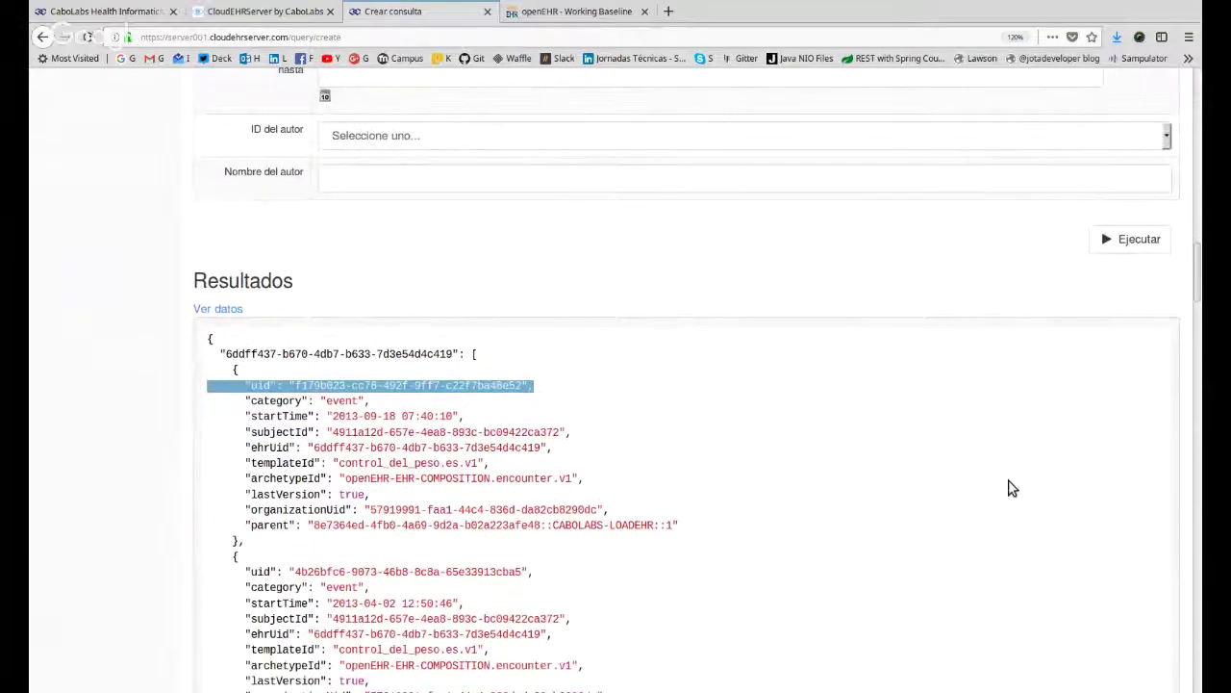
scroll(869, 365, up, 9)
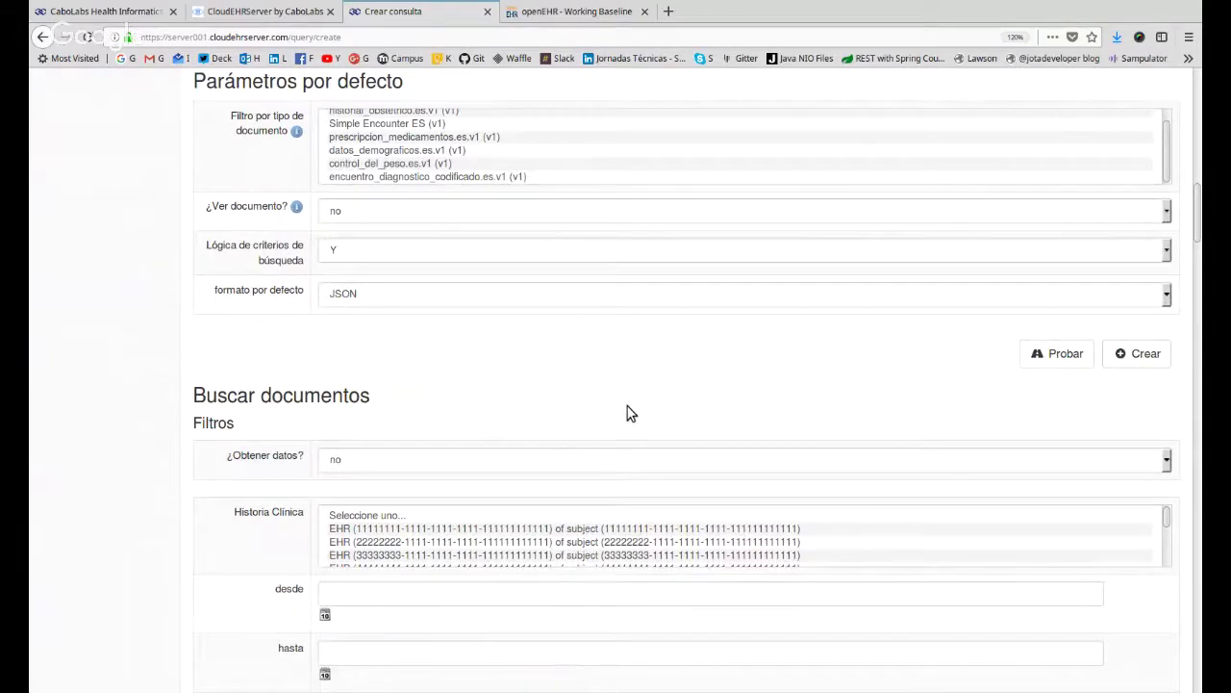
scroll(630, 413, up, 12)
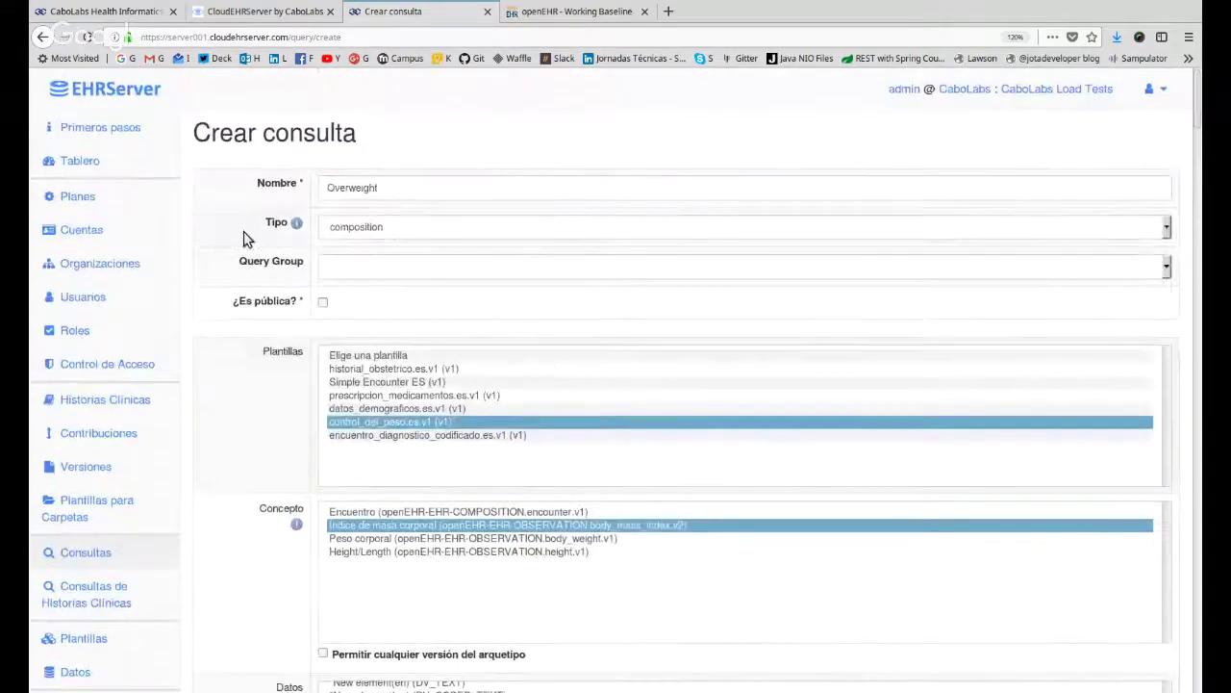
double_click(375, 190)
text(vitals)
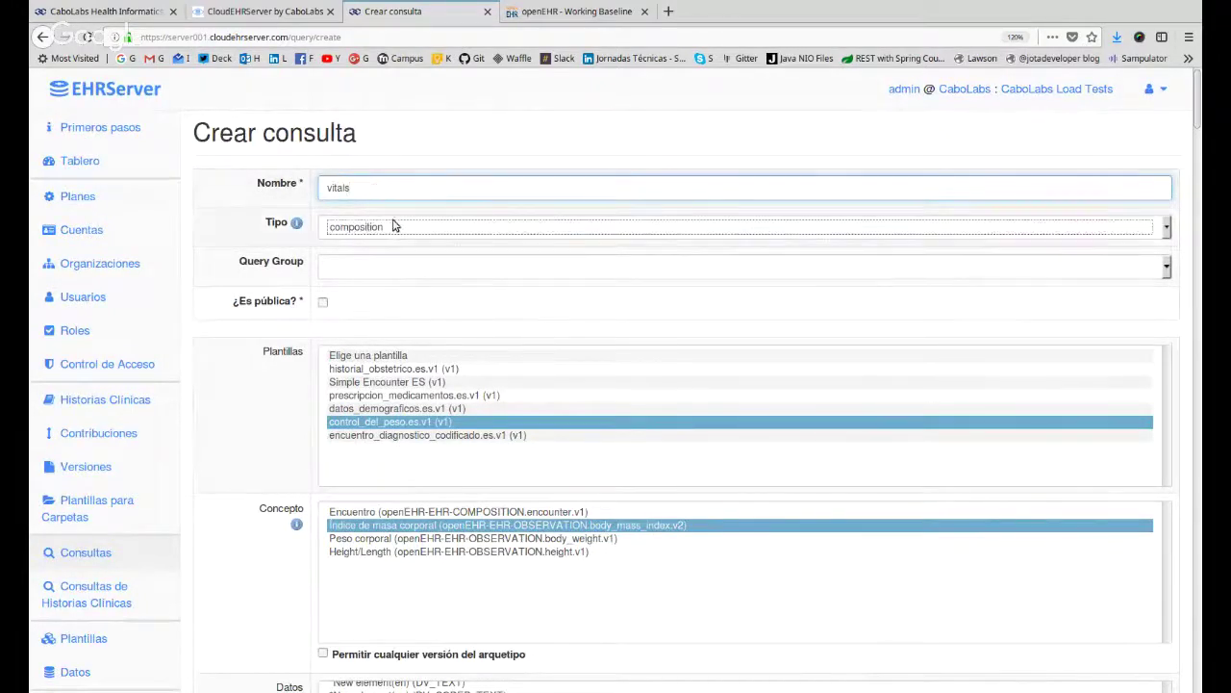
key(Tab)
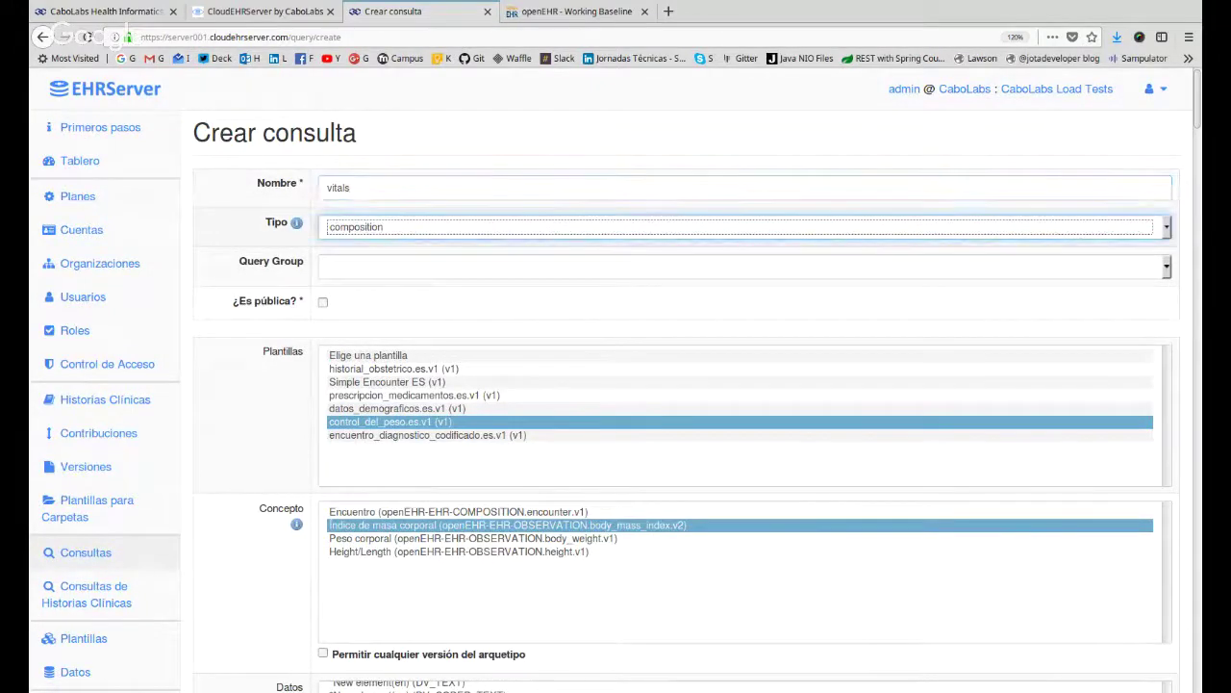
key(Down)
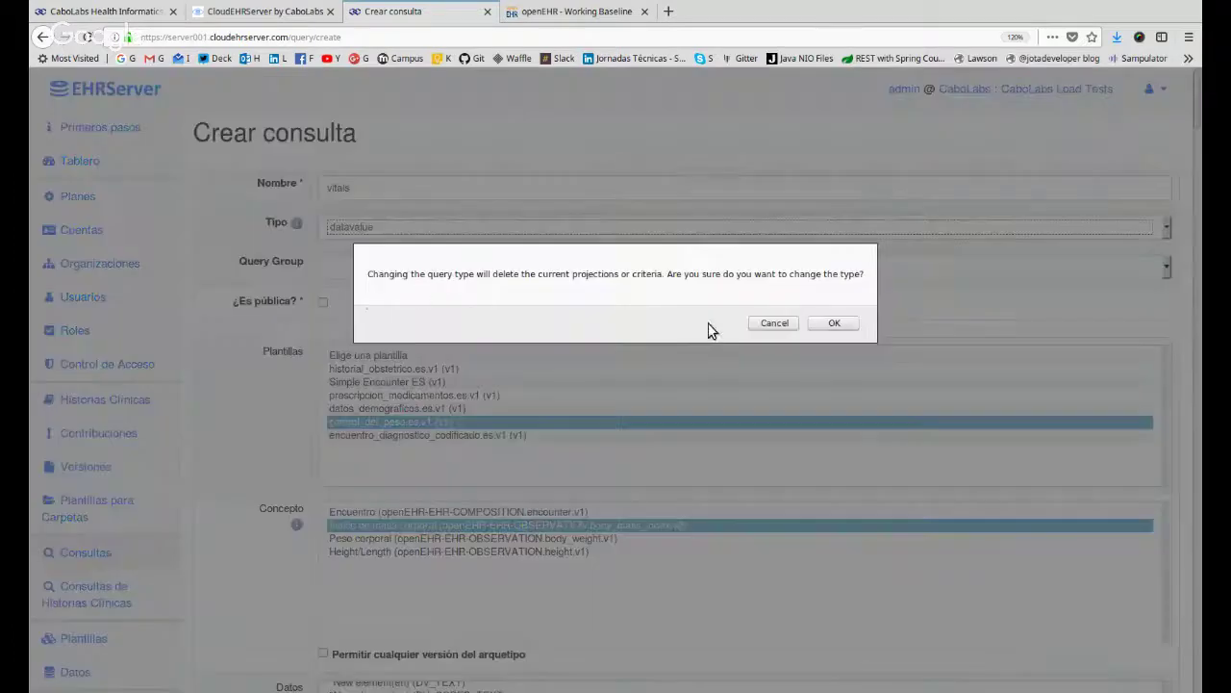
click(834, 323)
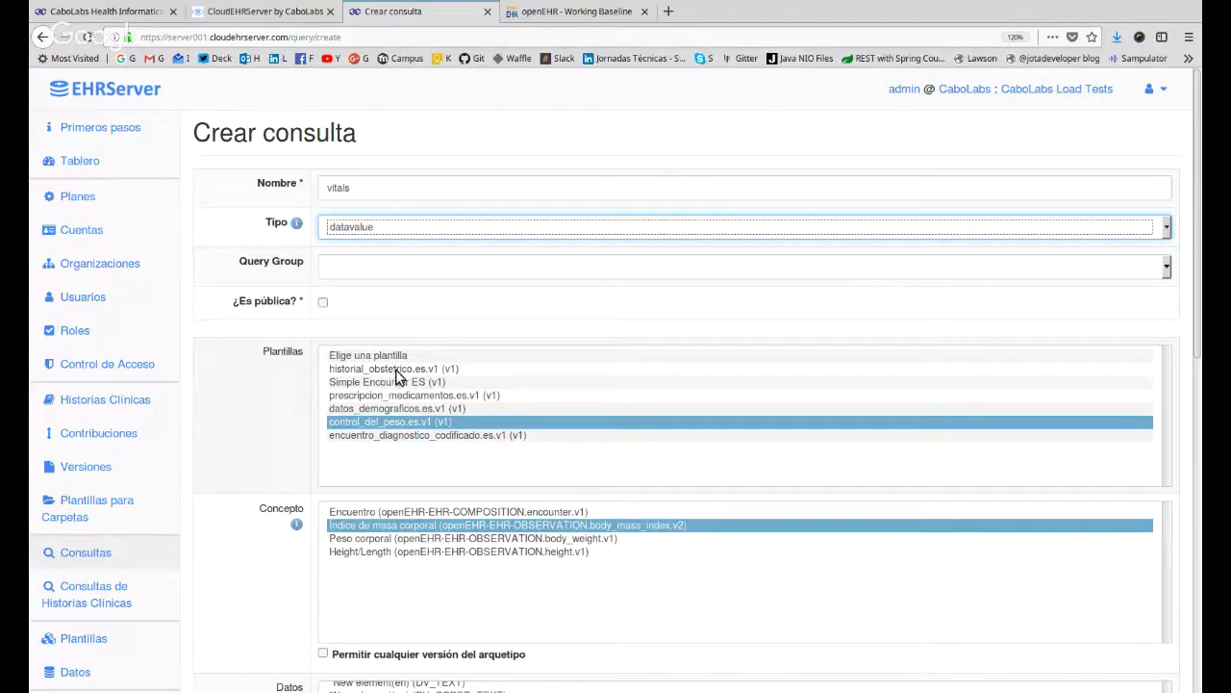
Browse the template list and settle on control_del_peso.es.v1.
click(401, 438)
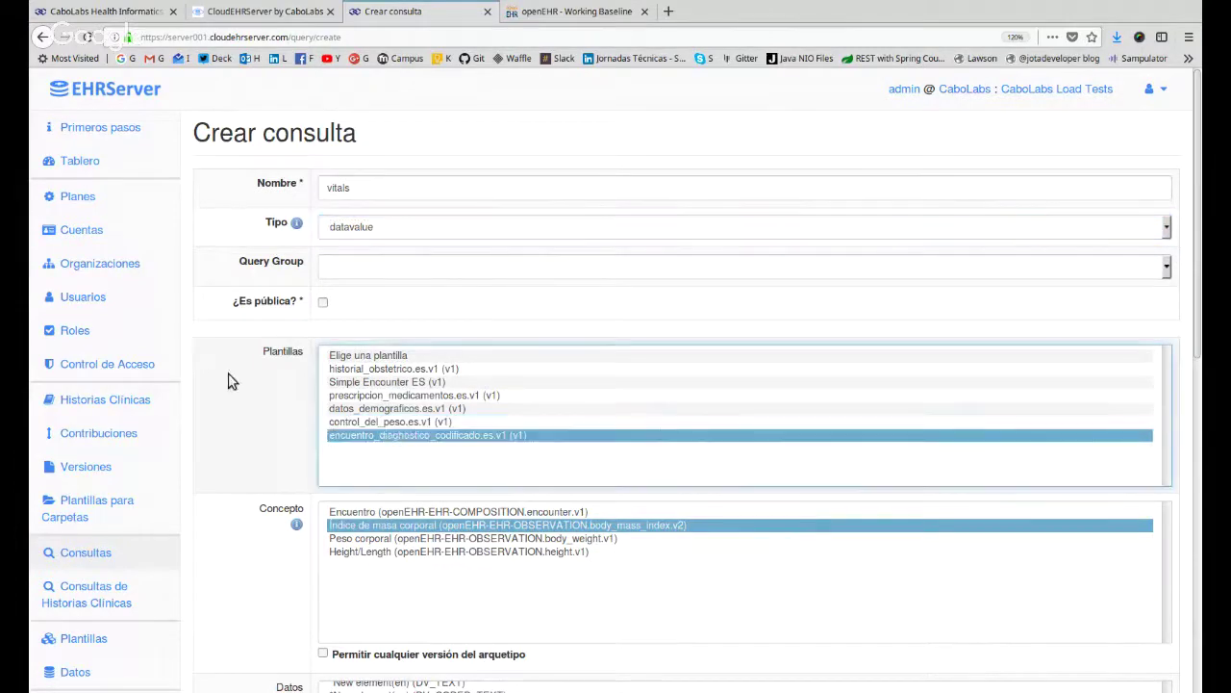
scroll(242, 366, down, 3)
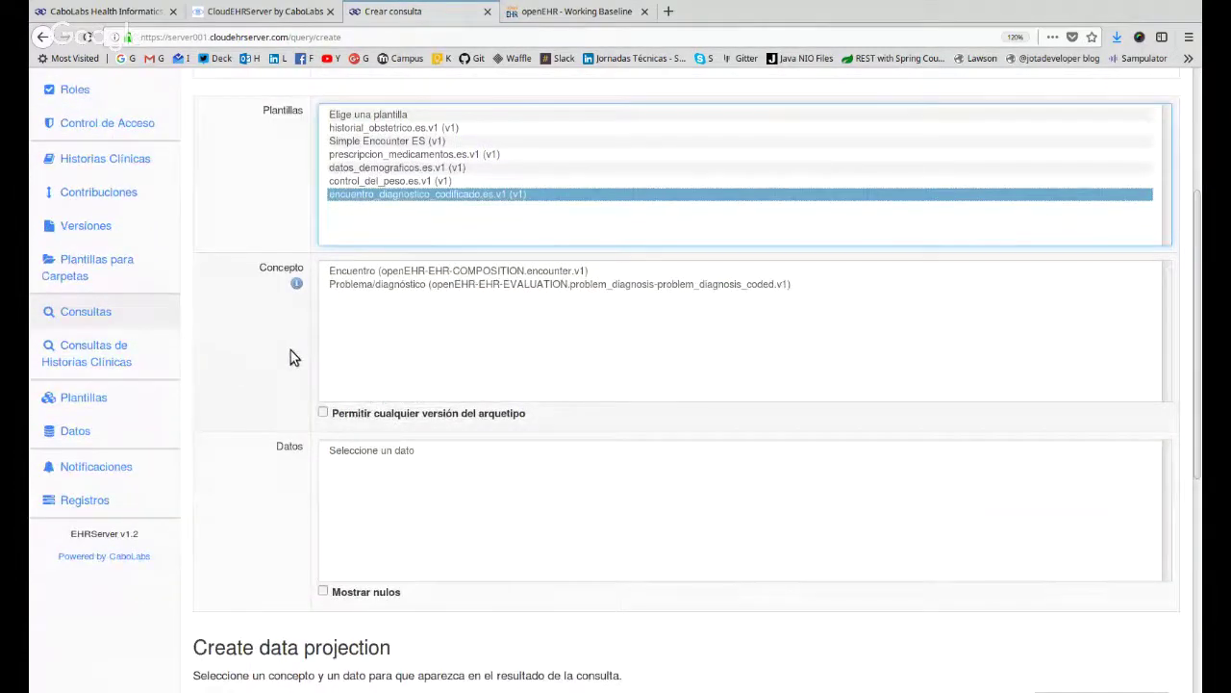
scroll(291, 355, up, 1)
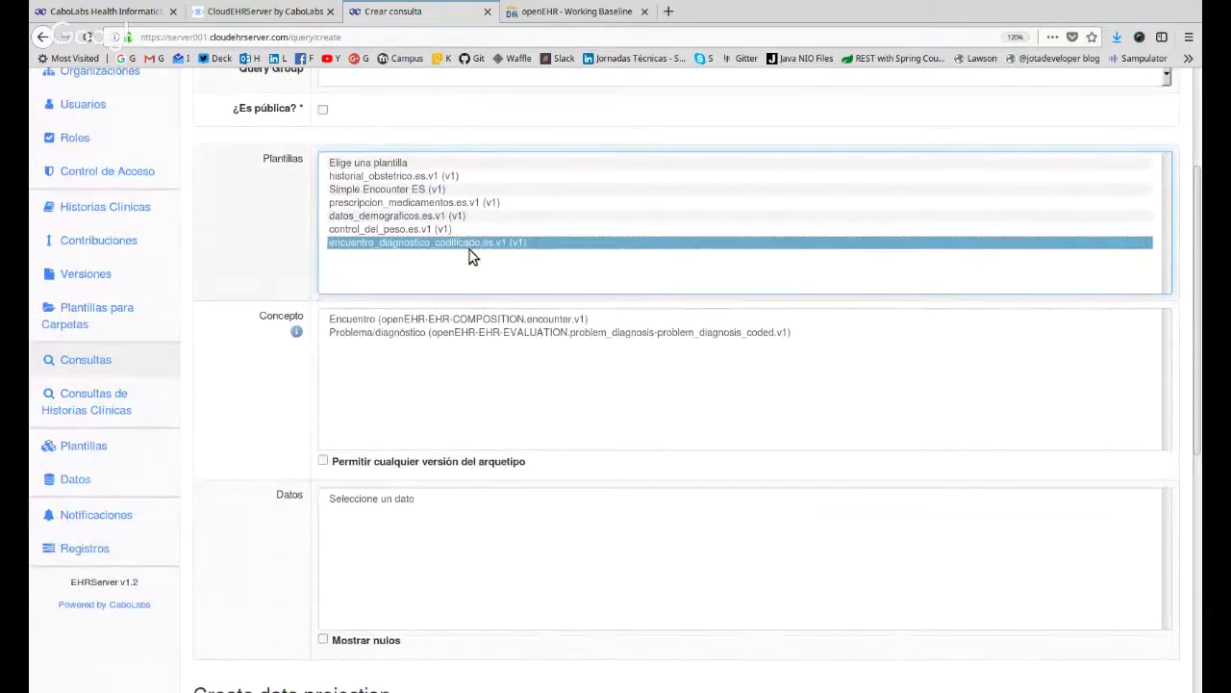
click(412, 202)
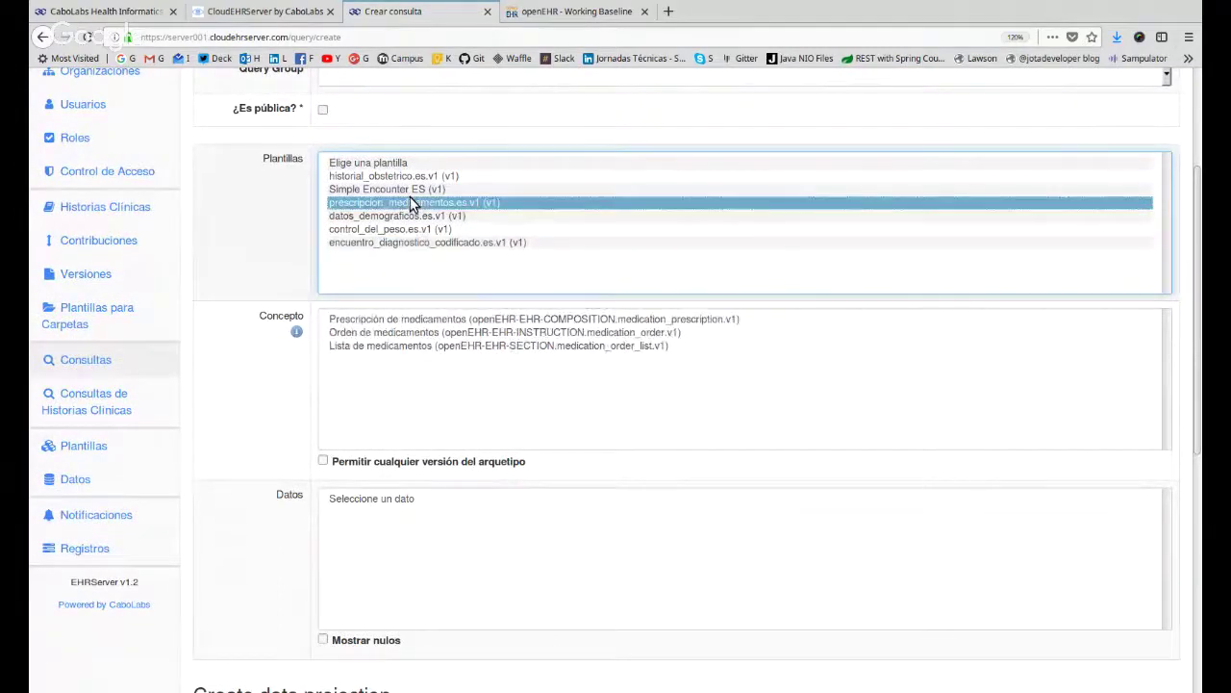
click(412, 192)
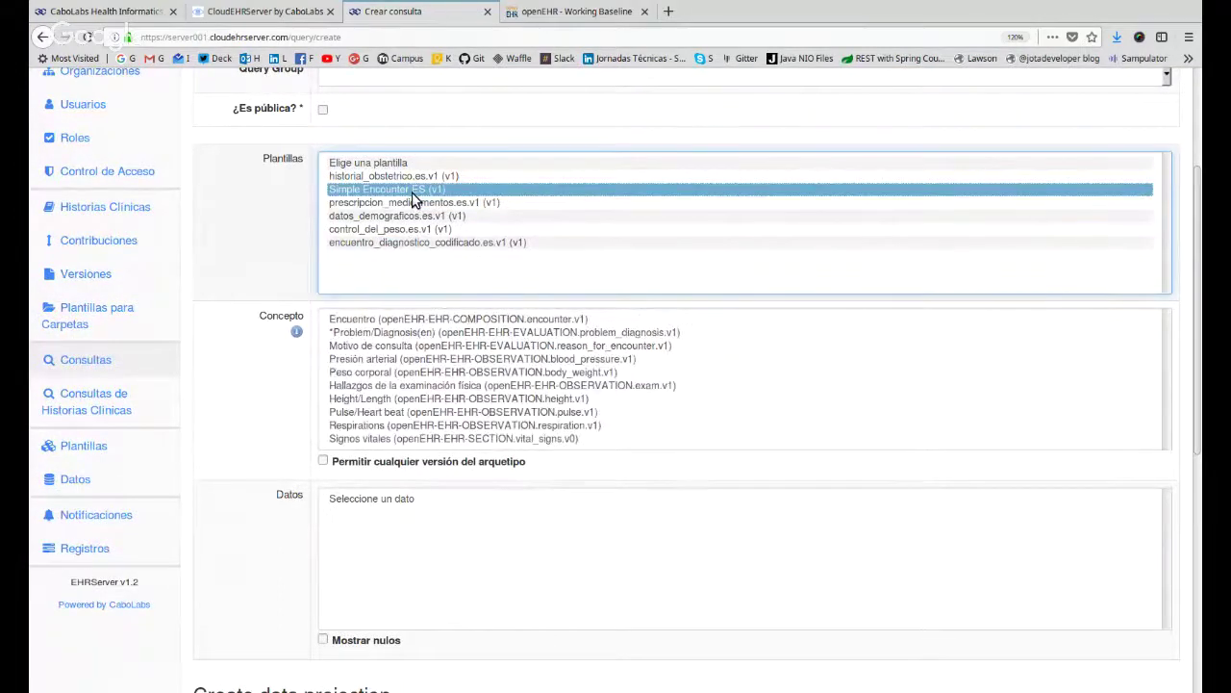
click(412, 229)
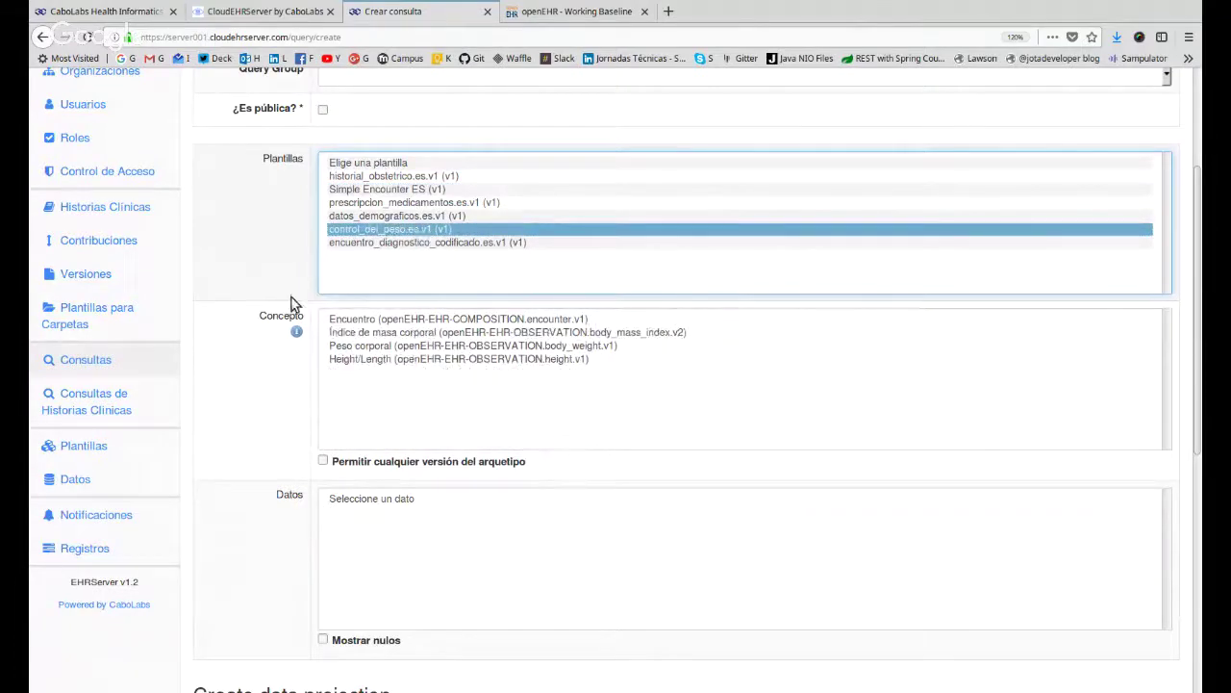
Pick the Peso corporal concept and its Peso (DV_QUANTITY) data item.
click(476, 346)
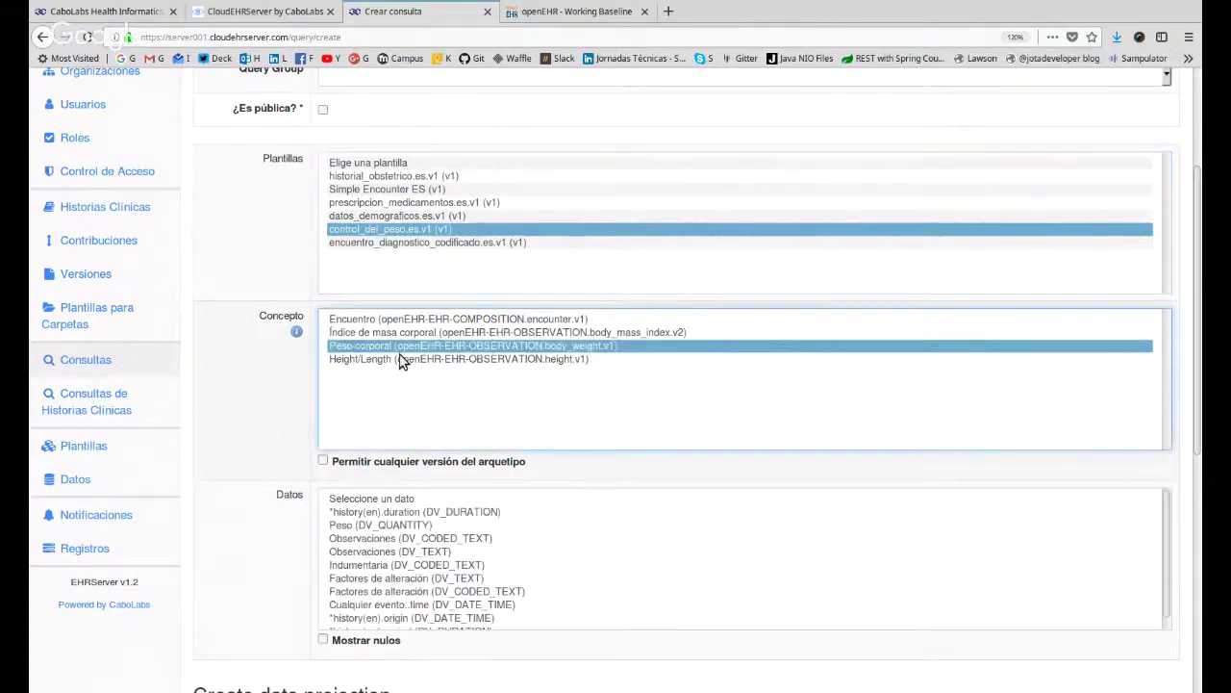
scroll(283, 337, down, 2)
click(352, 429)
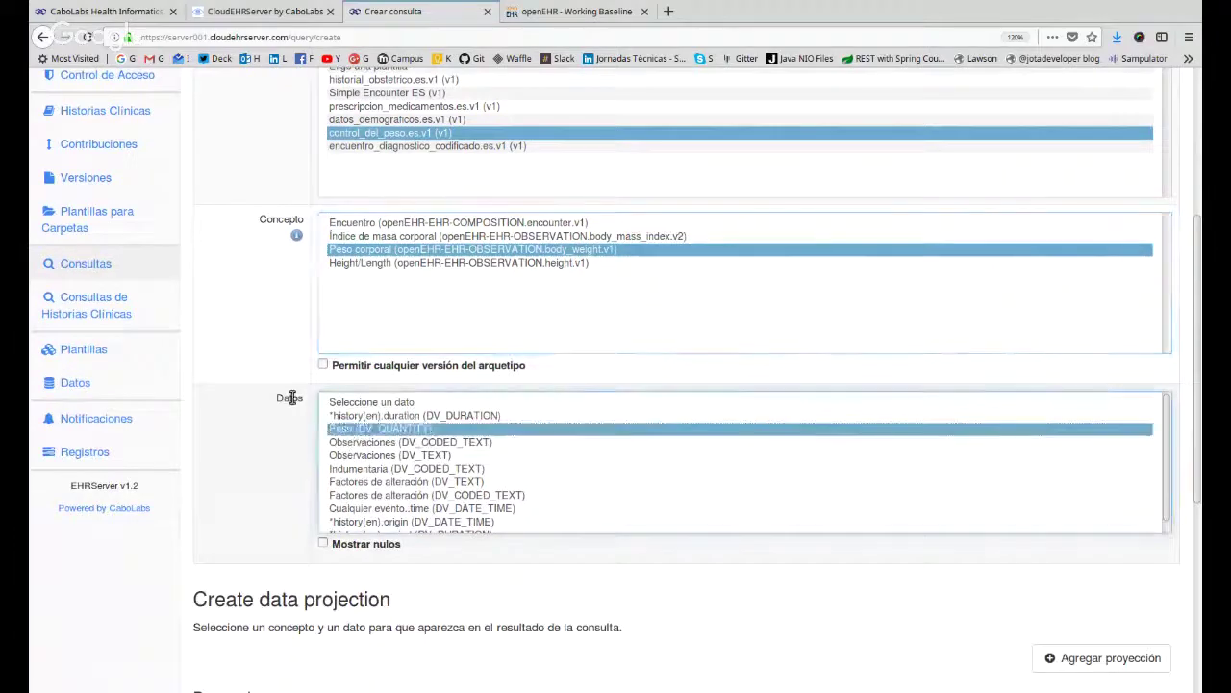
scroll(347, 539, down, 3)
Add Peso as a projection and review its archetype id, data path and DV_QUANTITY type.
click(1085, 519)
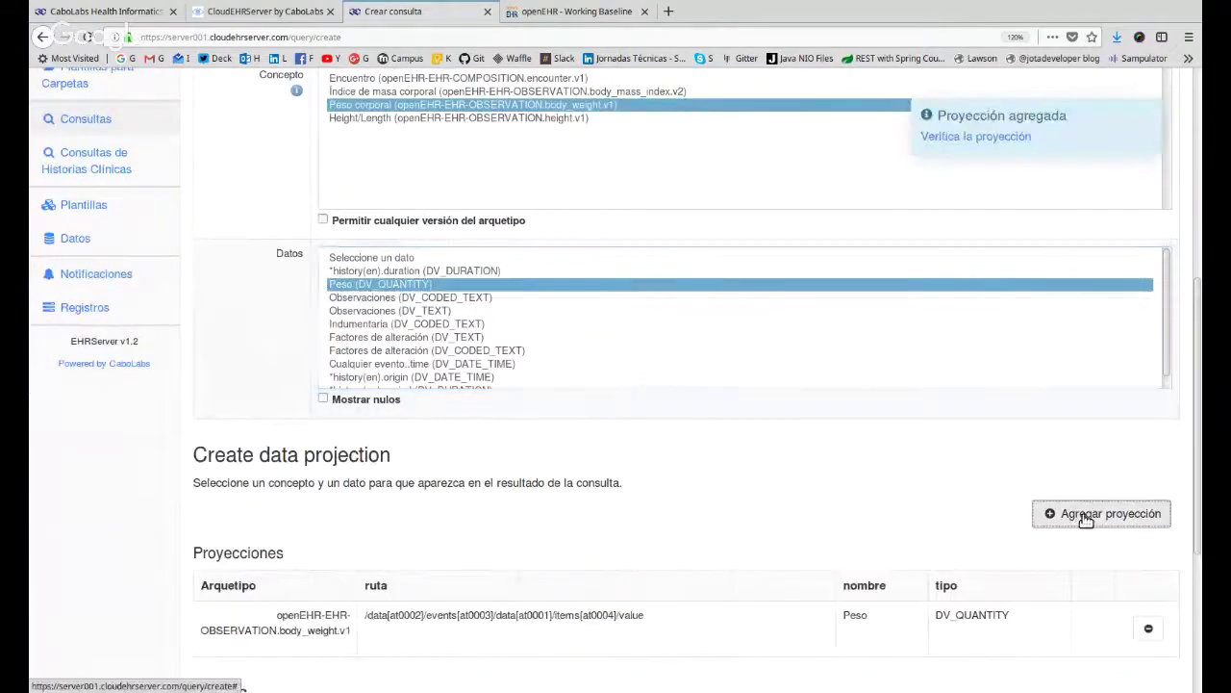
scroll(283, 523, down, 5)
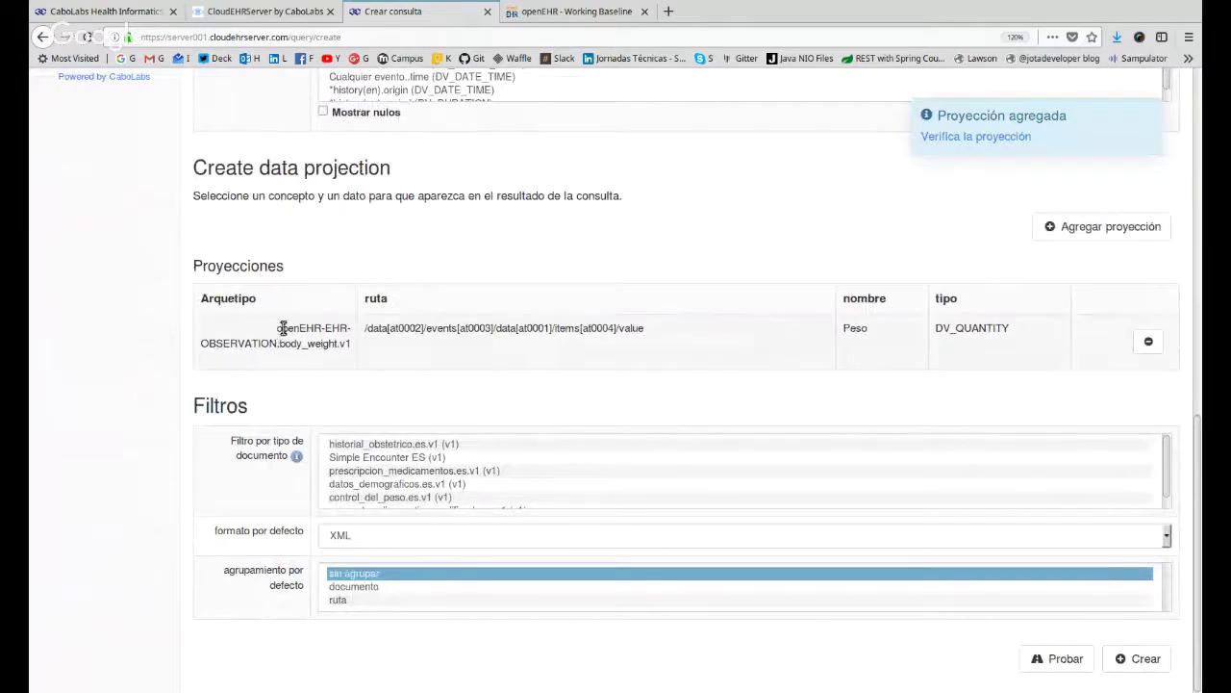
drag(279, 329, 350, 351)
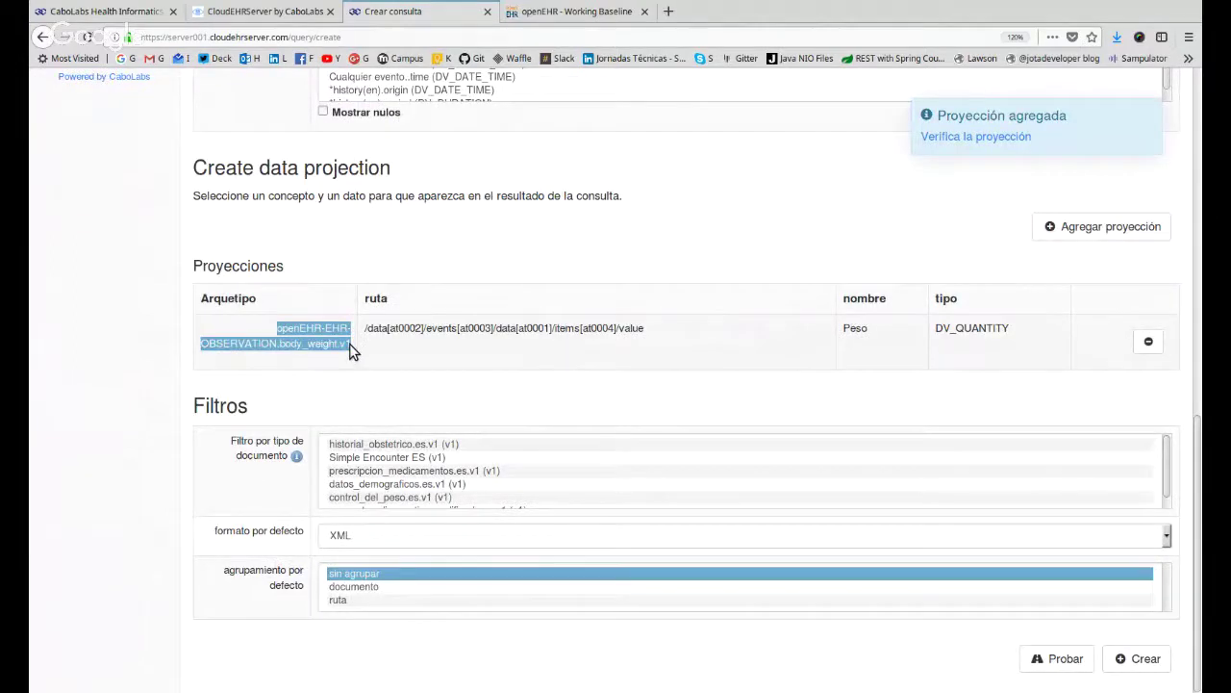
triple_click(385, 328)
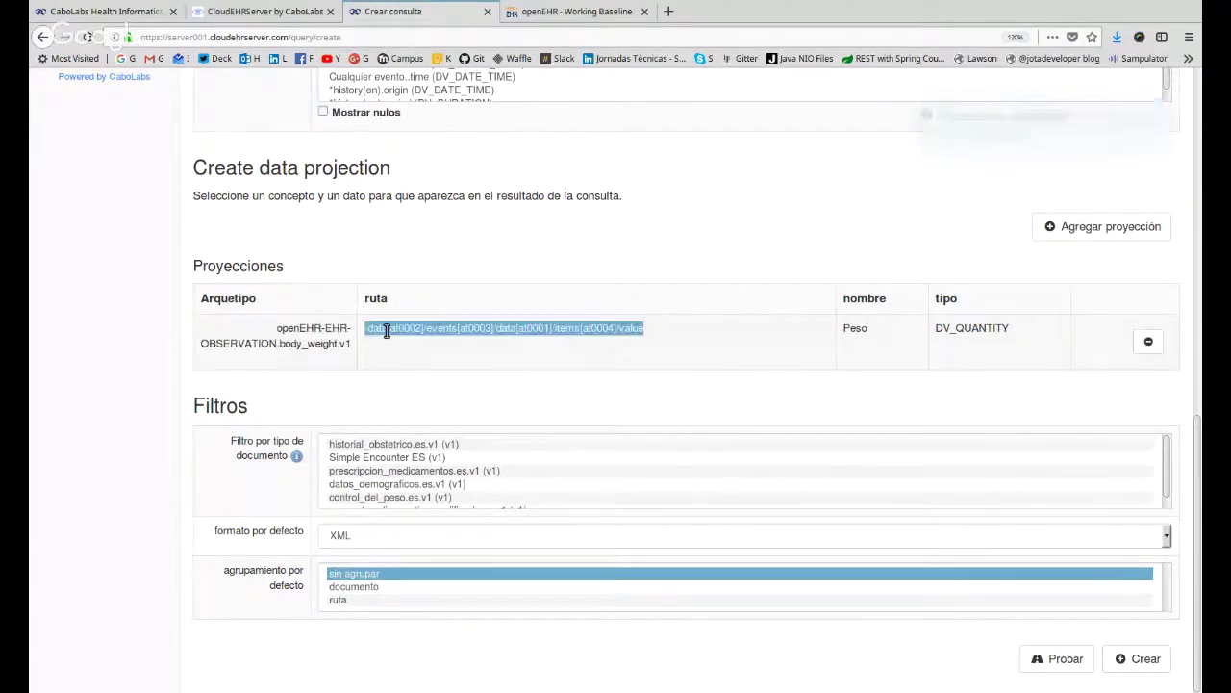
double_click(992, 330)
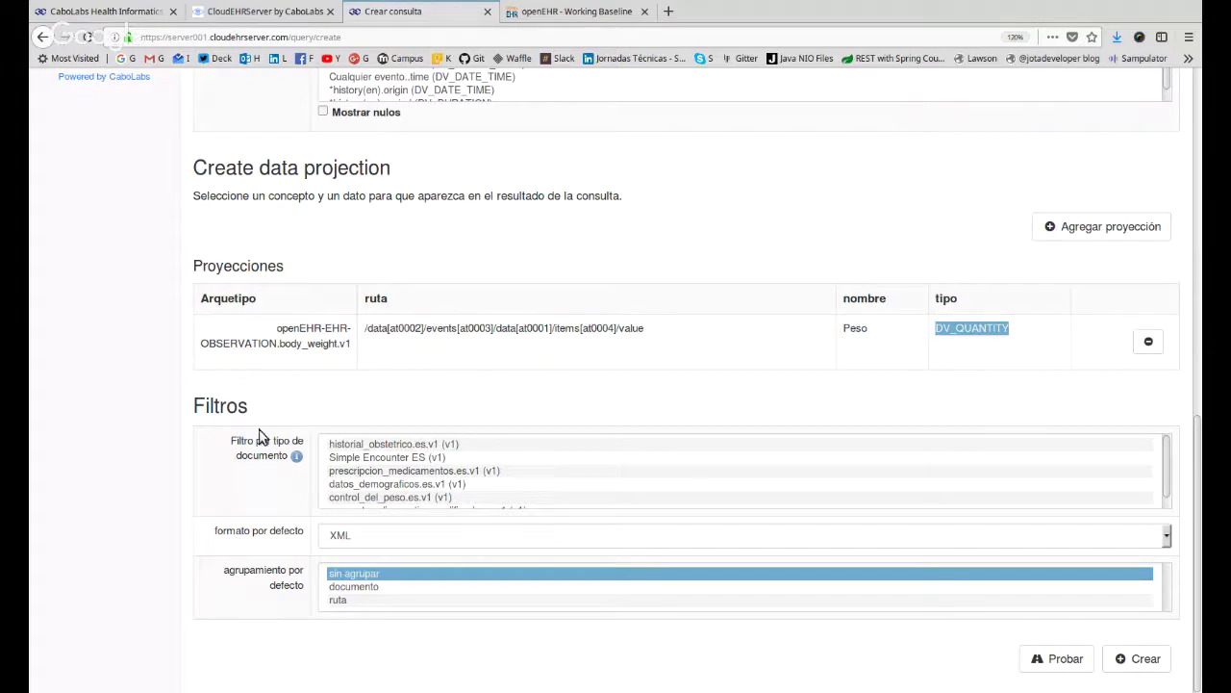
Set the default format to JSON, try ruta and documento grouping, then leave it sin agrupar.
click(337, 536)
click(329, 572)
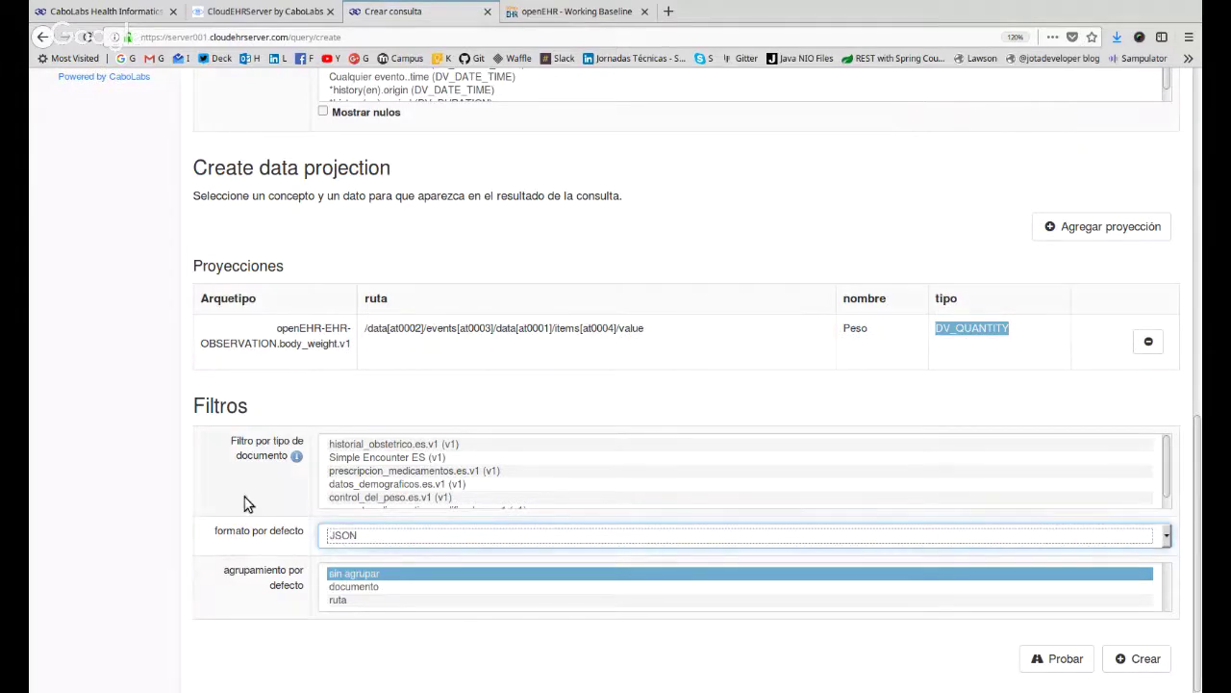
click(366, 601)
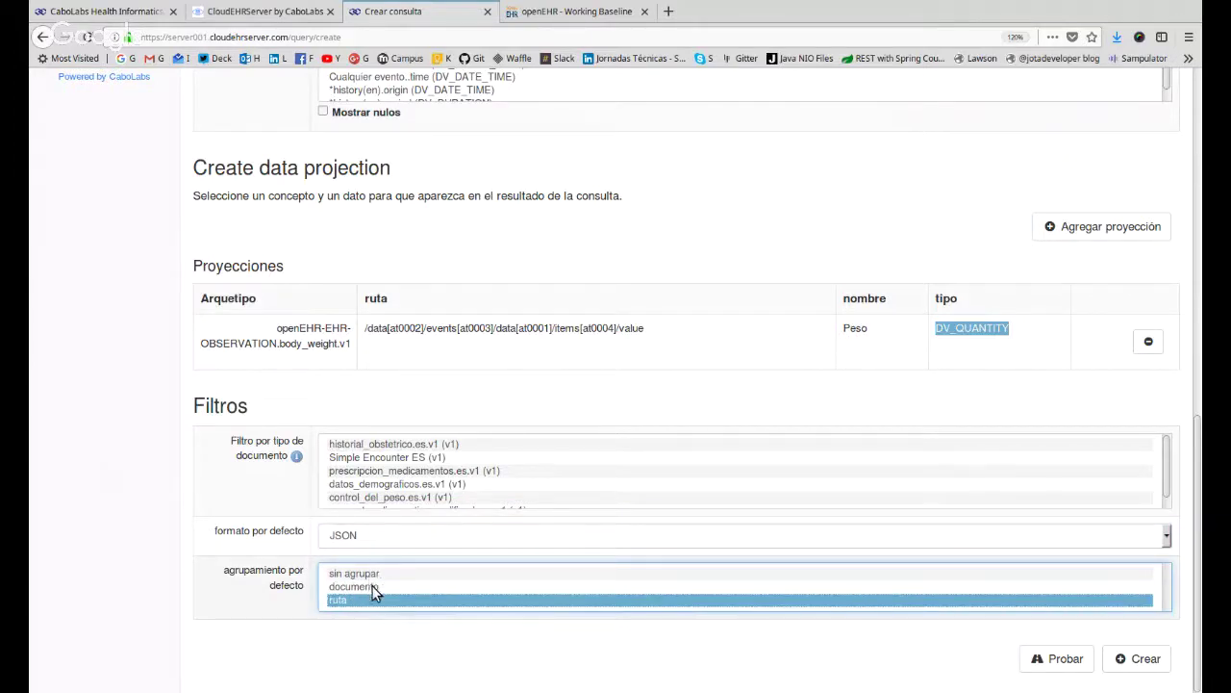
click(375, 588)
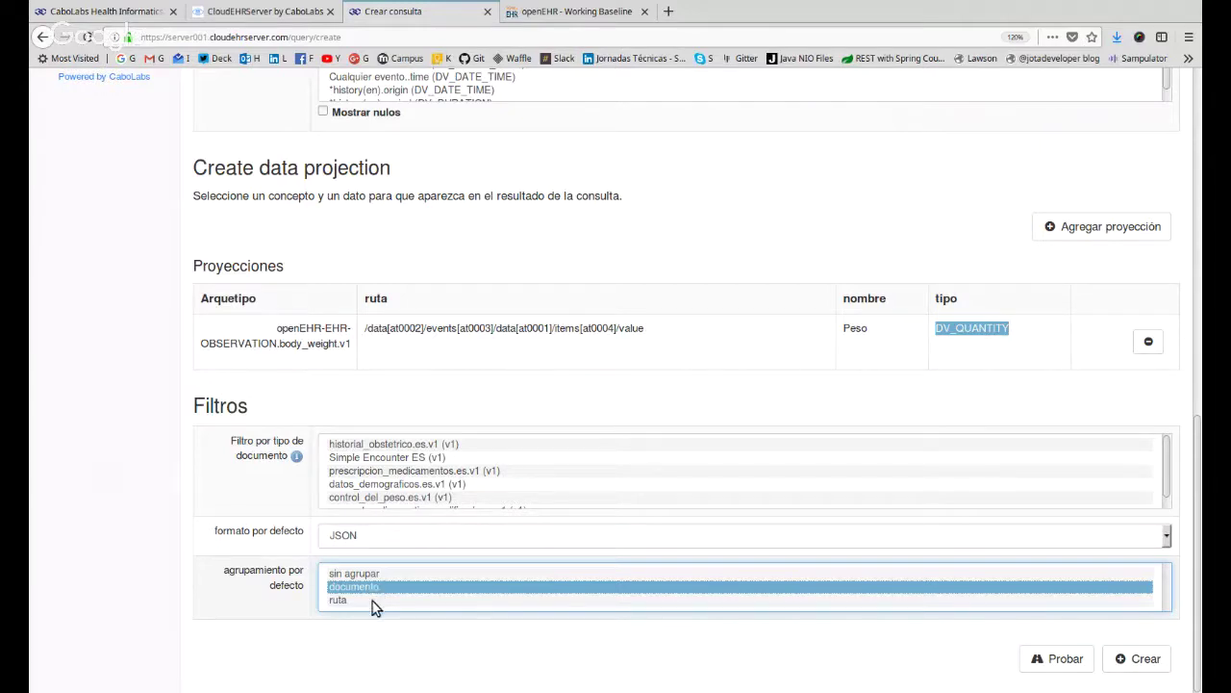
click(374, 605)
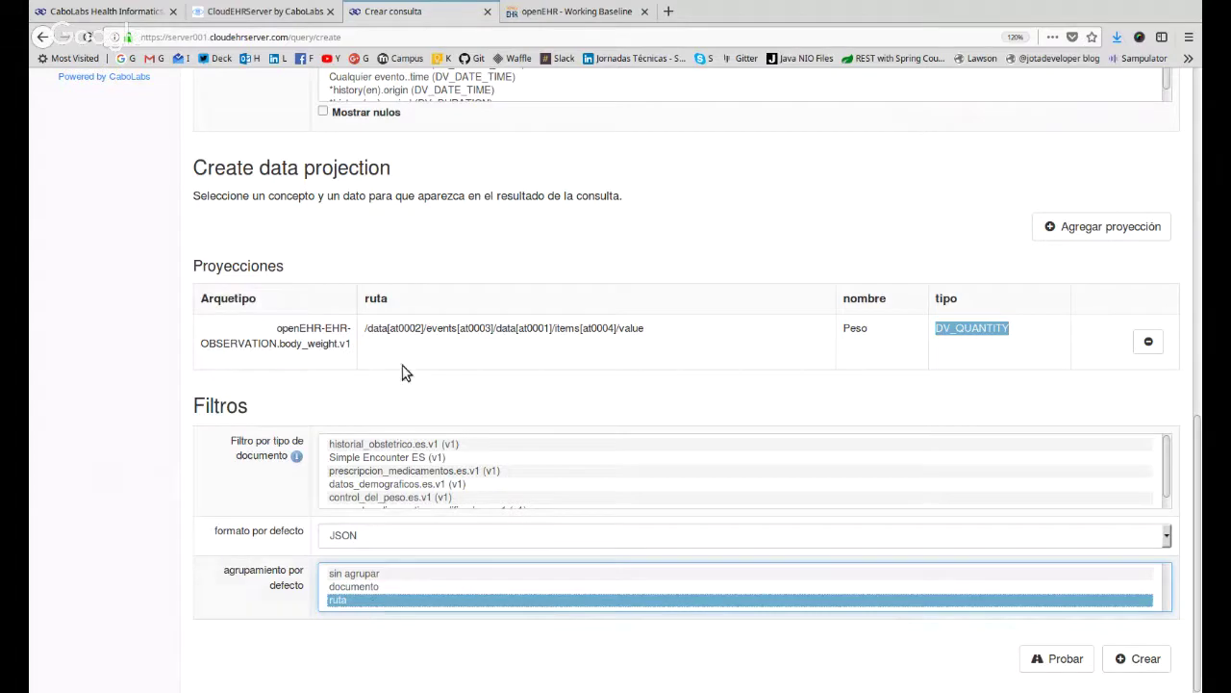
triple_click(411, 328)
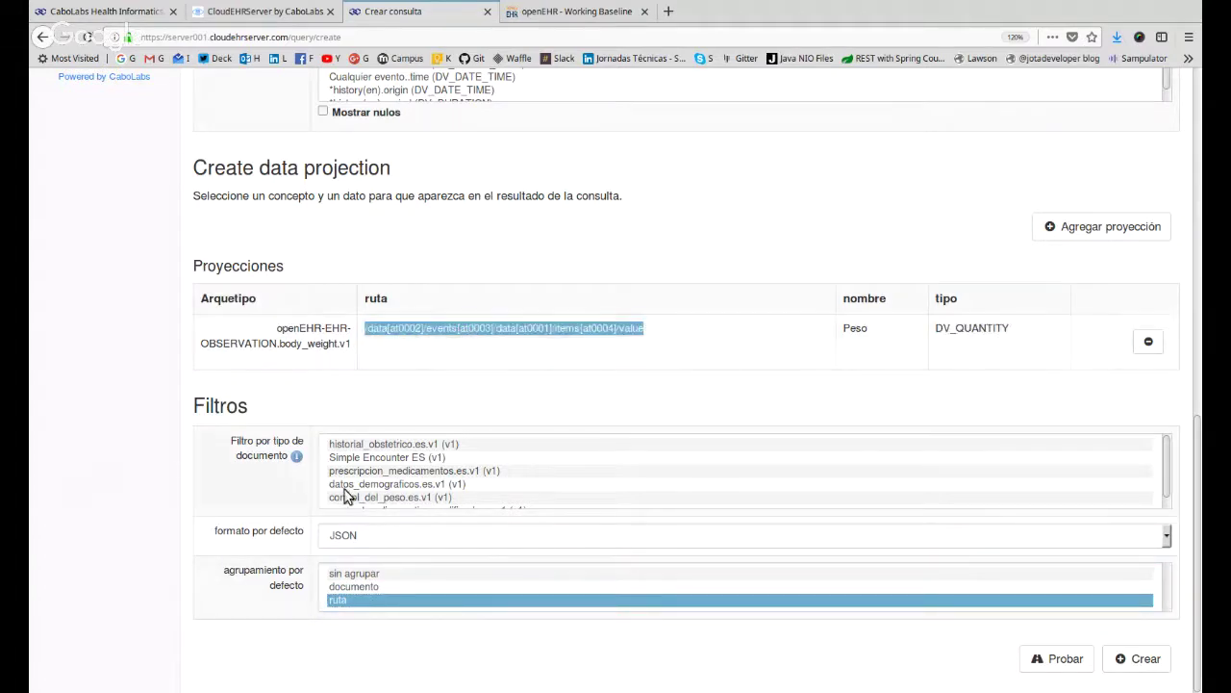
click(335, 574)
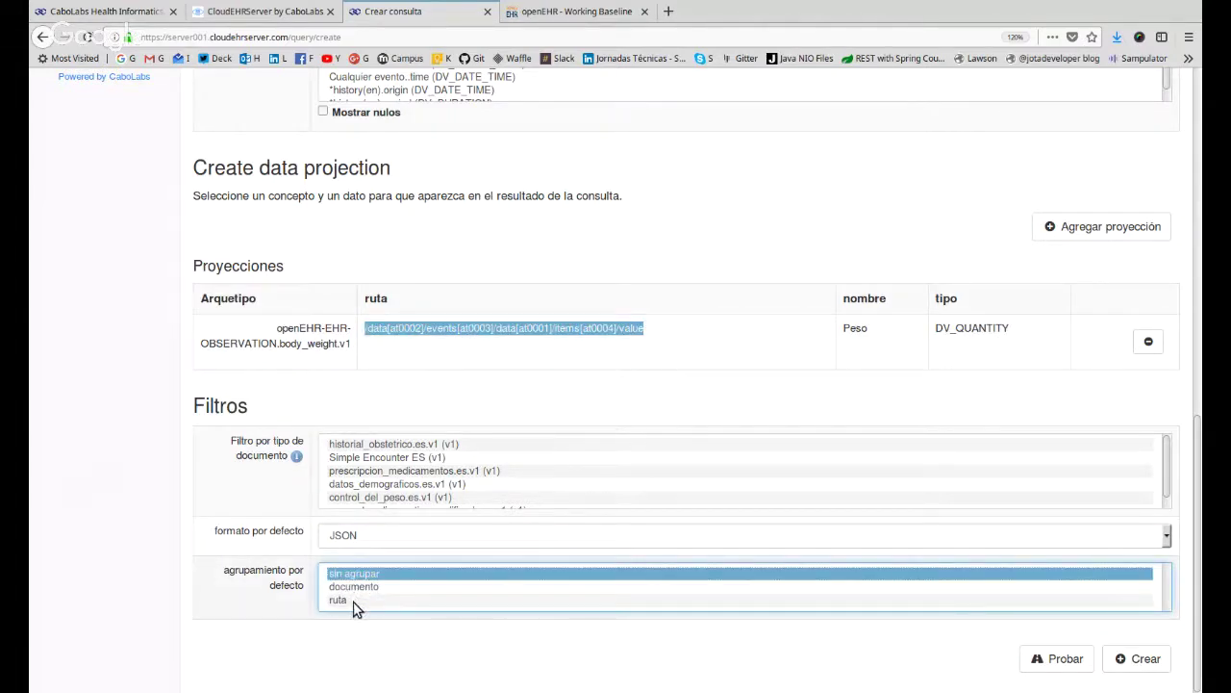
Group results by ruta and test the query against the first EHR.
click(354, 604)
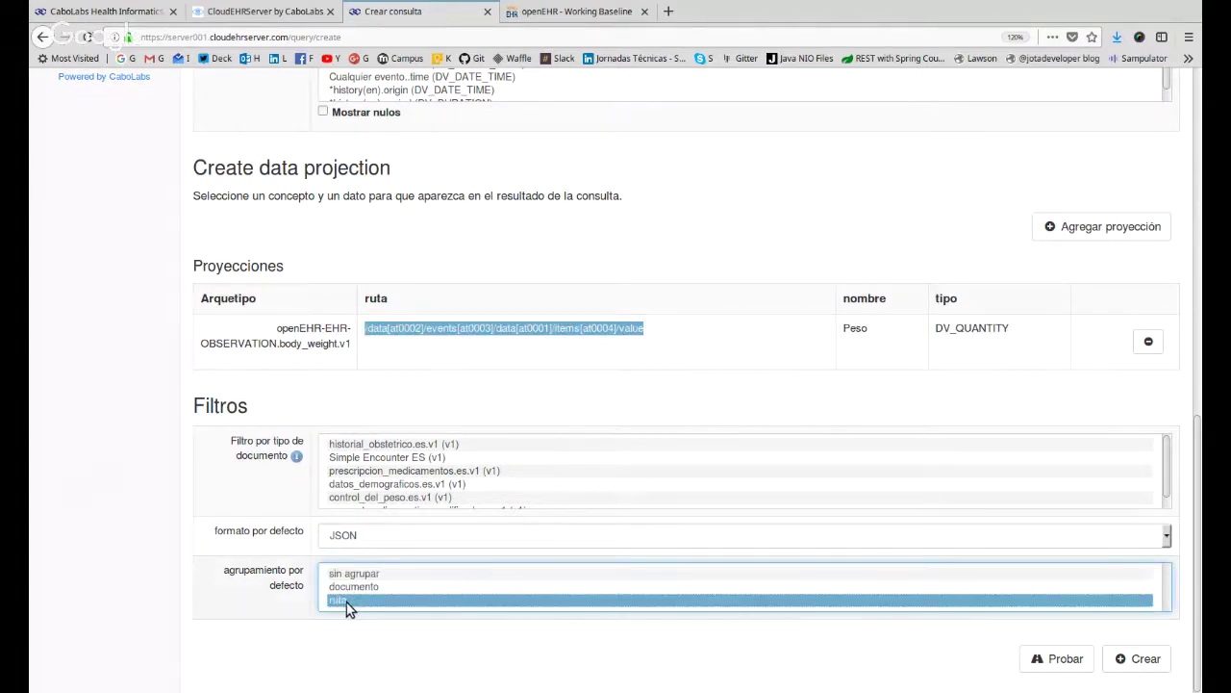
click(1068, 659)
scroll(250, 448, down, 5)
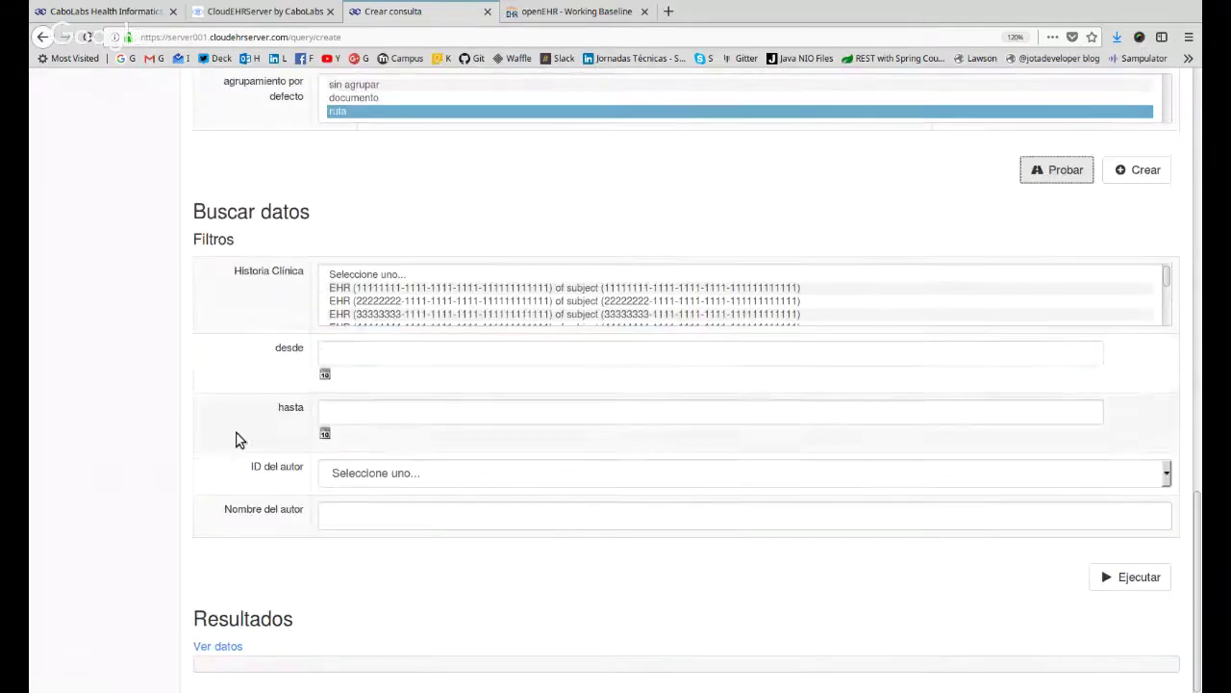
click(520, 288)
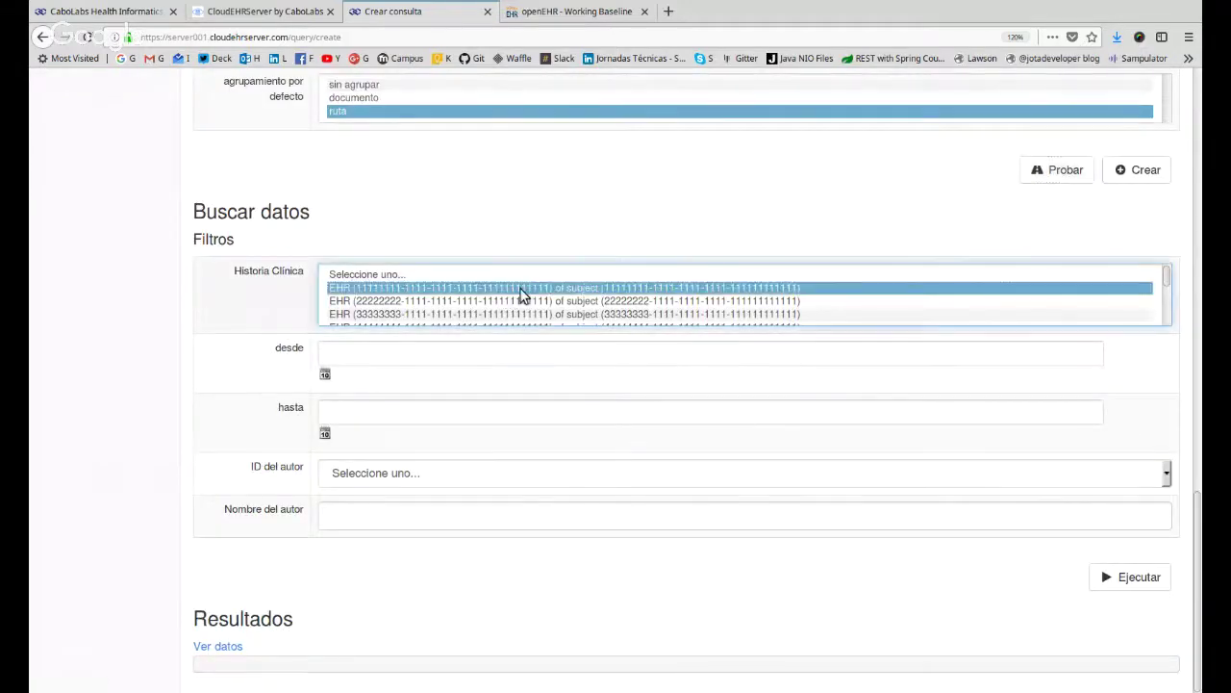
click(1128, 576)
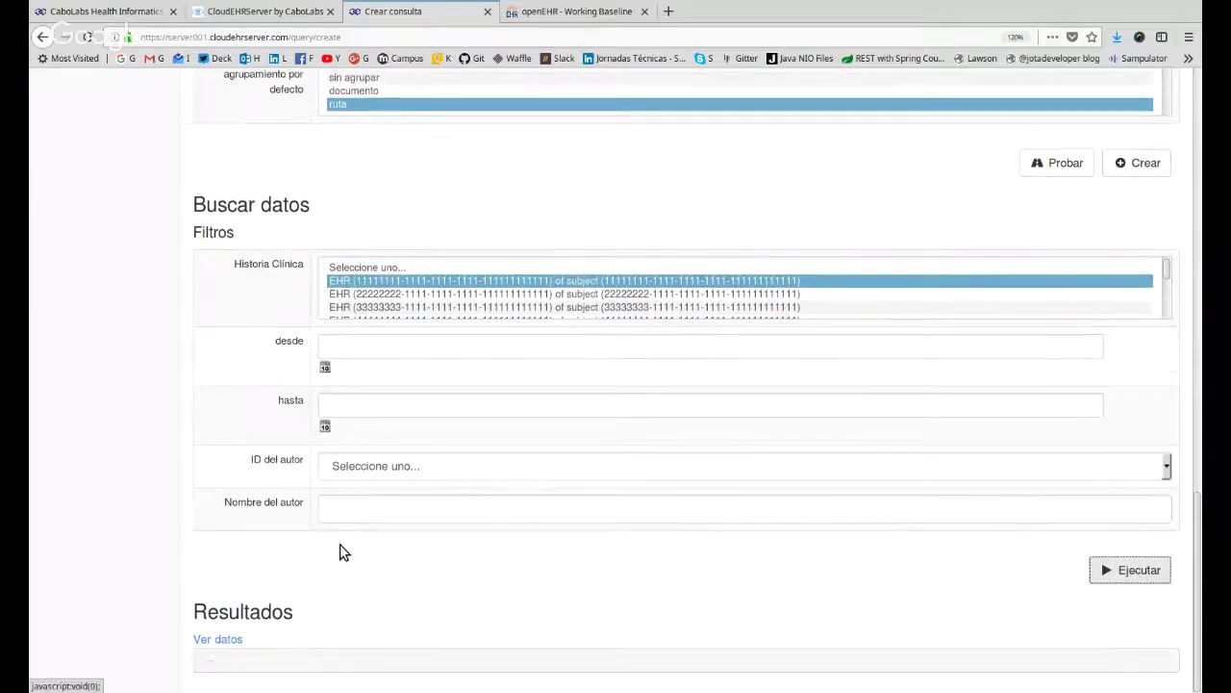
Rerun the test on other EHRs until one returns Peso values 50, 72 and 133 kg.
click(421, 275)
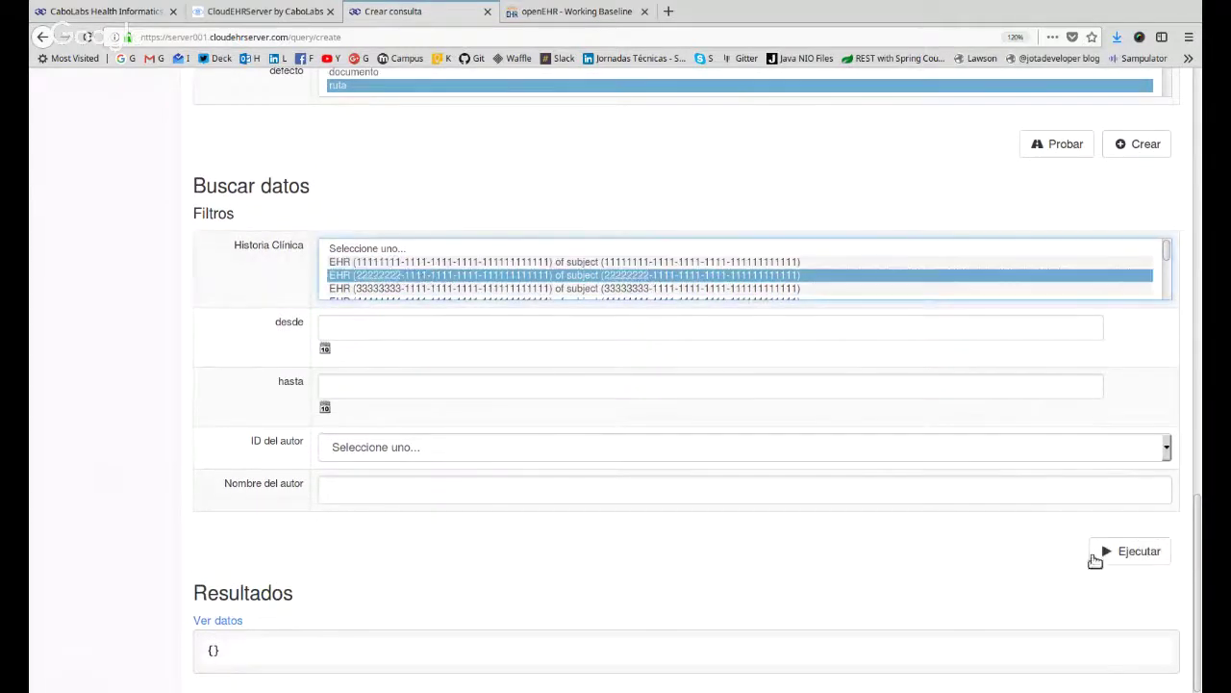
click(1095, 560)
scroll(541, 284, down, 2)
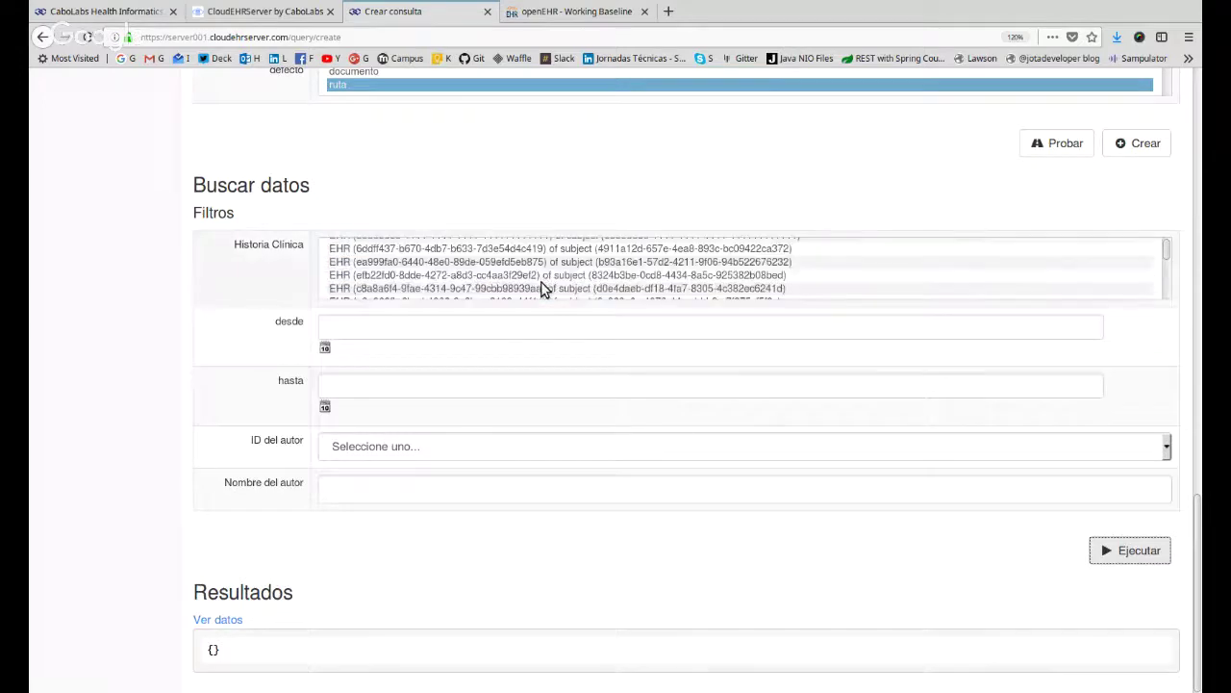
click(541, 276)
click(1124, 556)
scroll(1126, 564, down, 4)
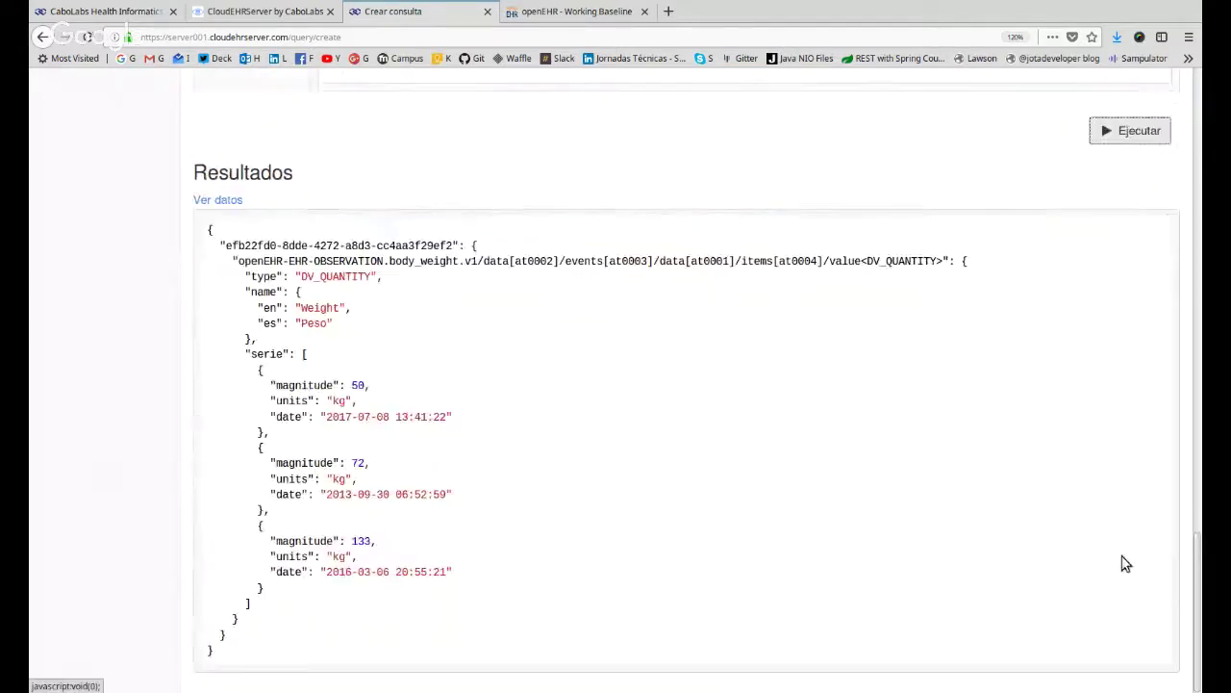
scroll(478, 385, up, 3)
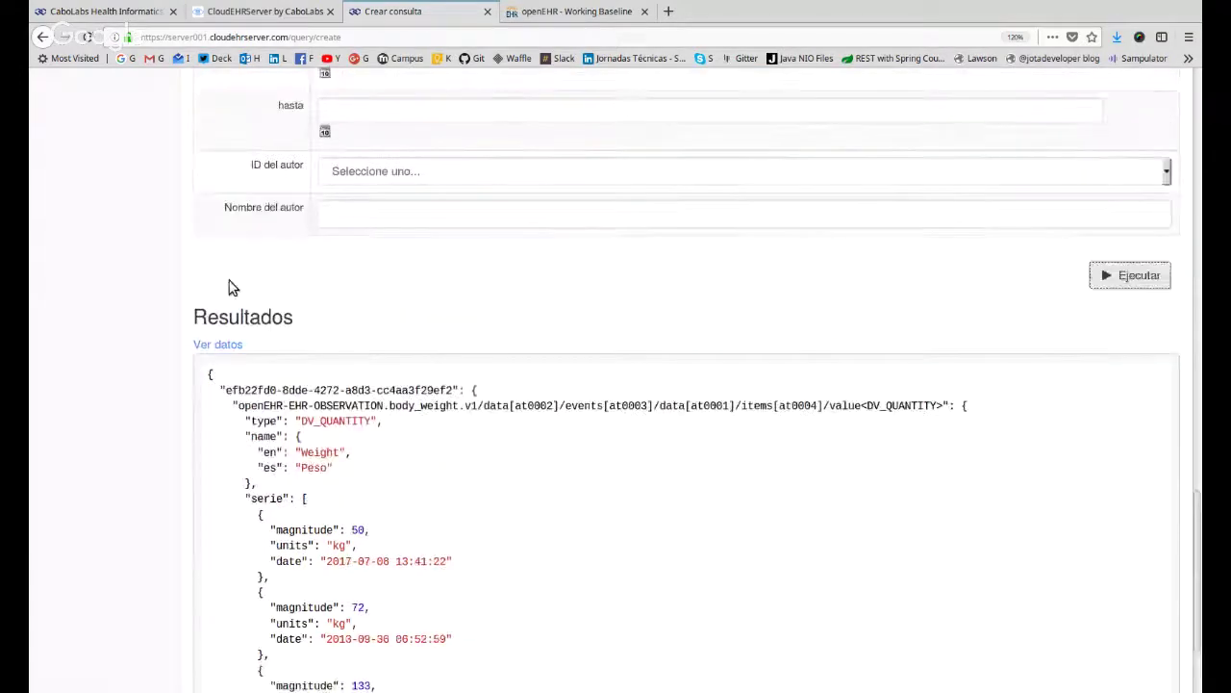
scroll(231, 287, up, 8)
scroll(415, 390, up, 1)
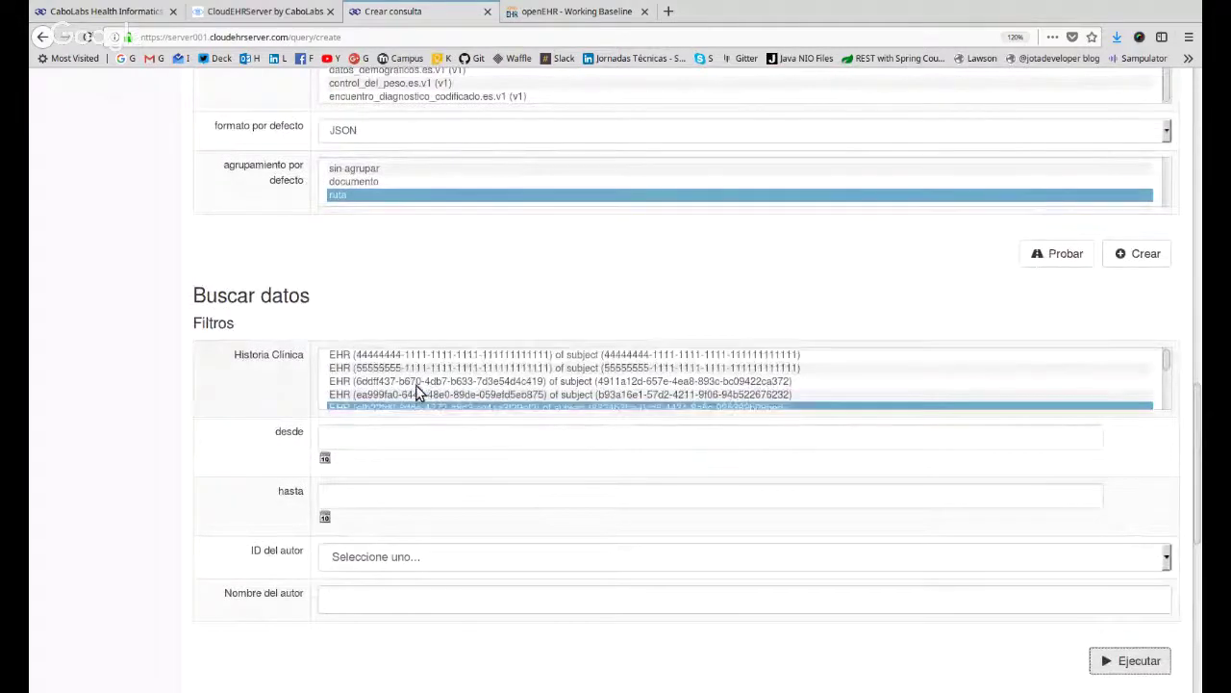
scroll(416, 385, down, 3)
scroll(220, 389, down, 9)
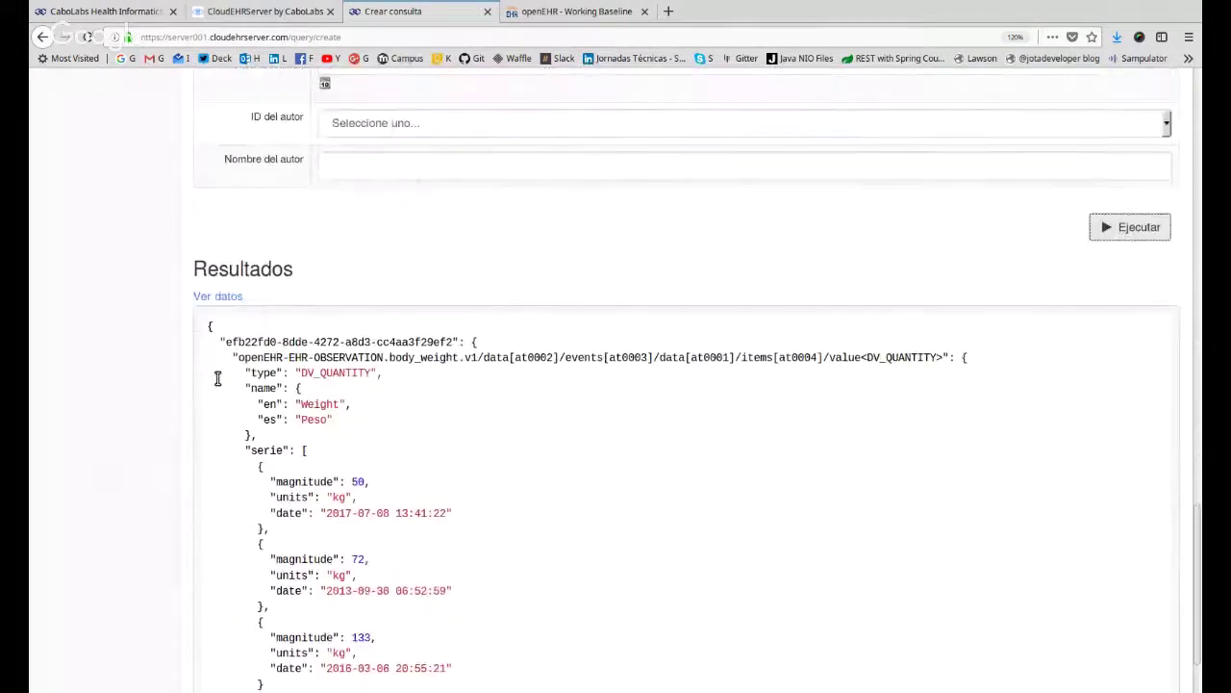
scroll(218, 379, down, 1)
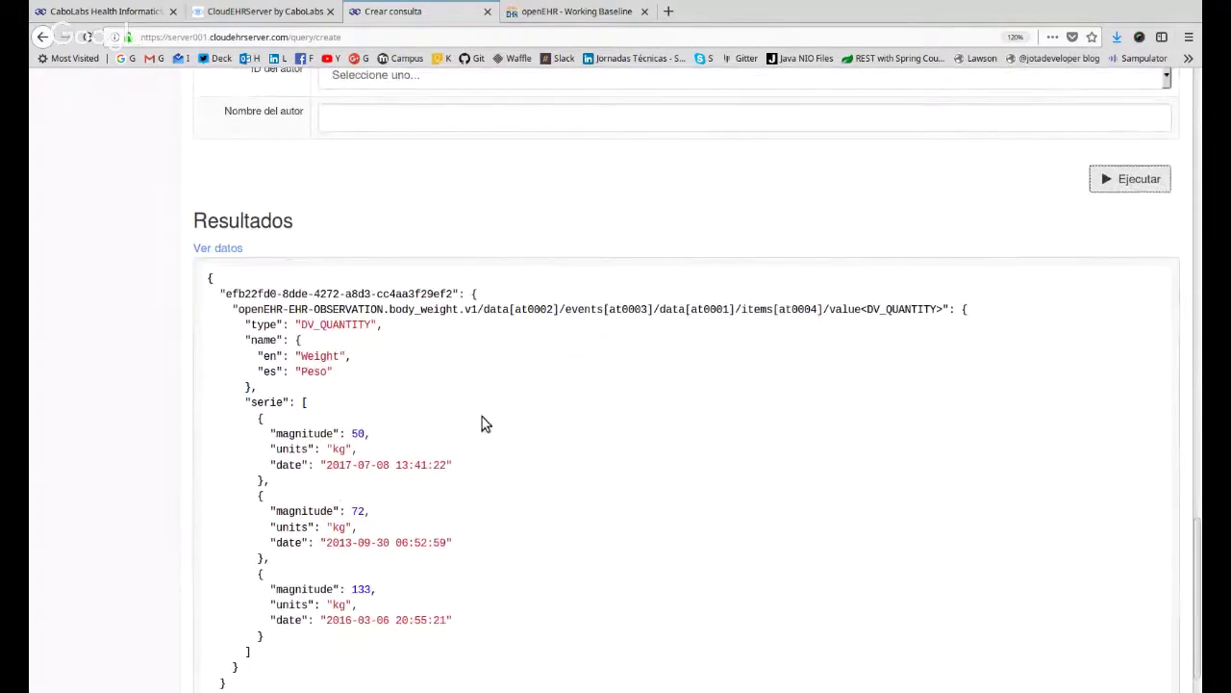
drag(328, 433, 459, 655)
click(464, 608)
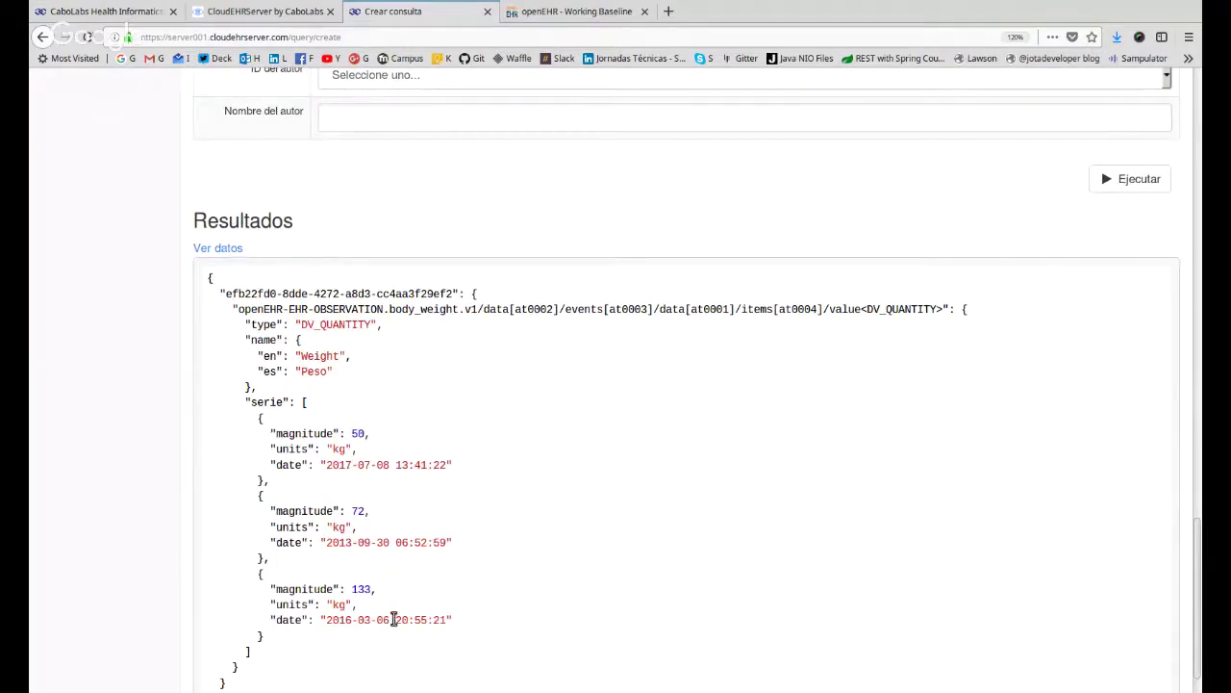
drag(351, 435, 358, 435)
drag(348, 513, 364, 512)
drag(358, 590, 371, 590)
drag(226, 292, 455, 290)
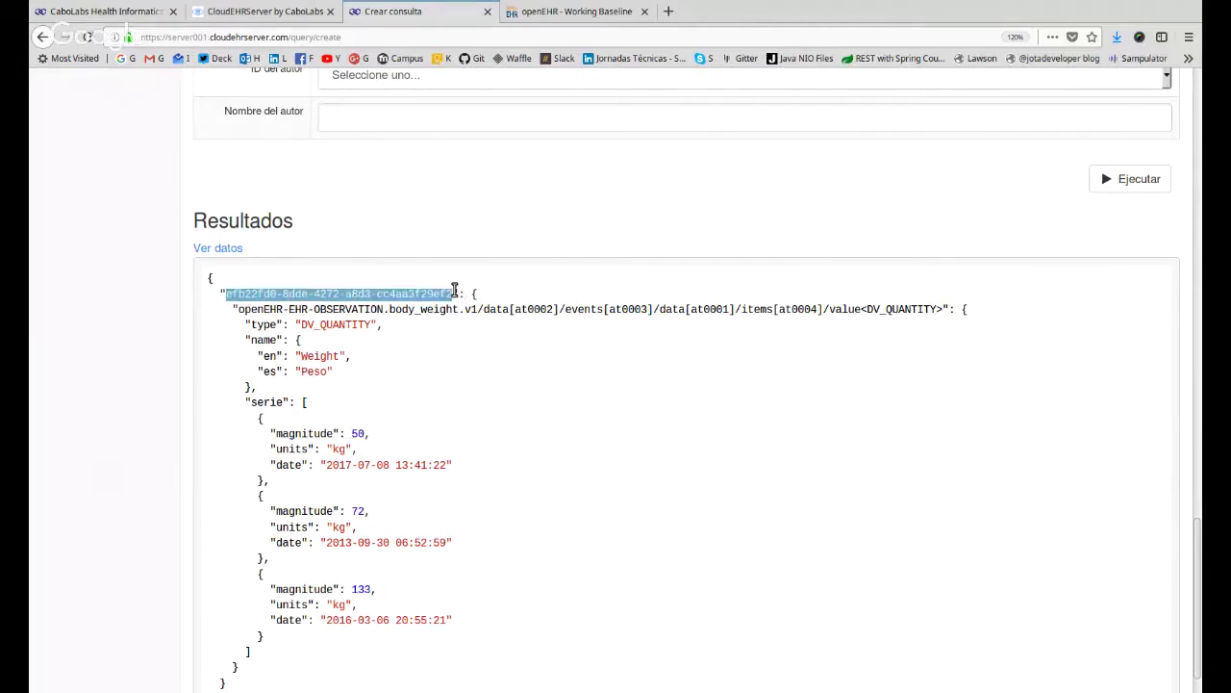
drag(242, 311, 955, 308)
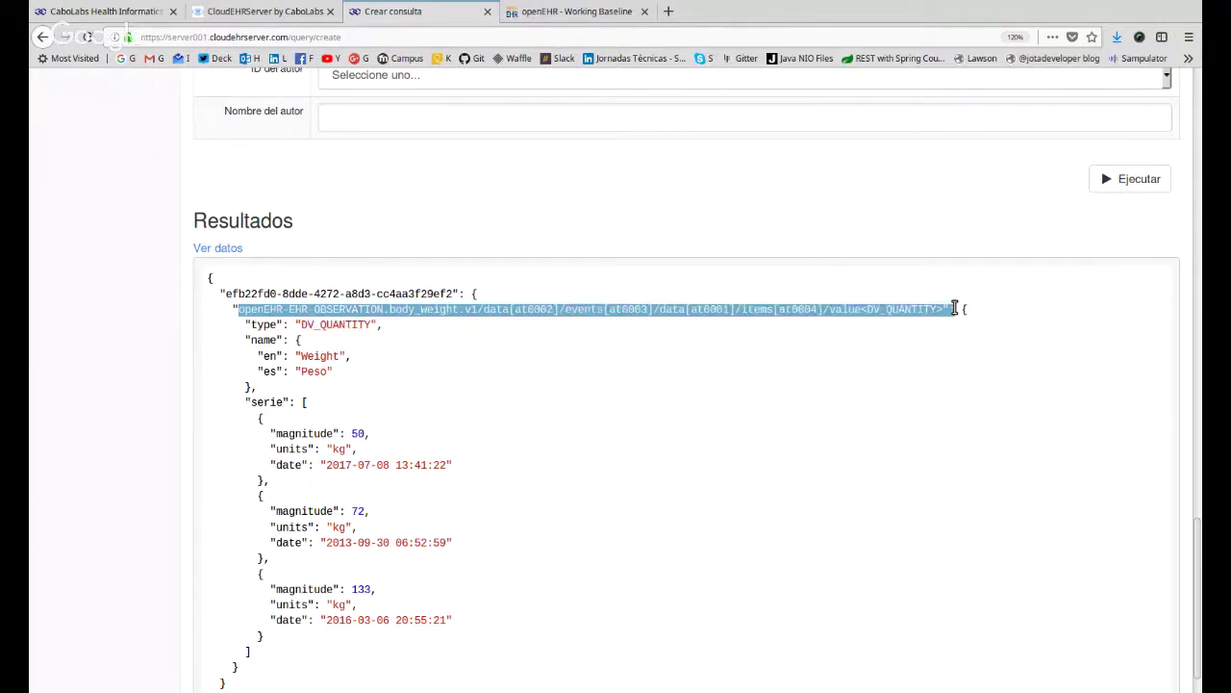
drag(247, 328, 406, 333)
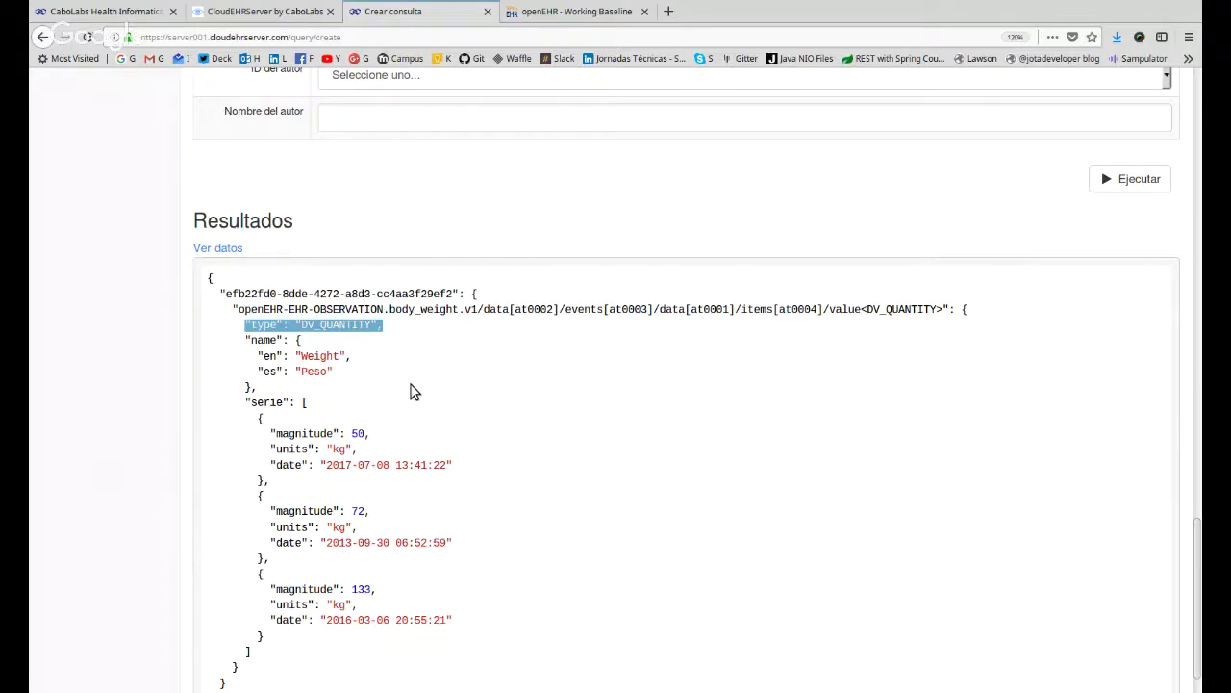
scroll(409, 394, down, 1)
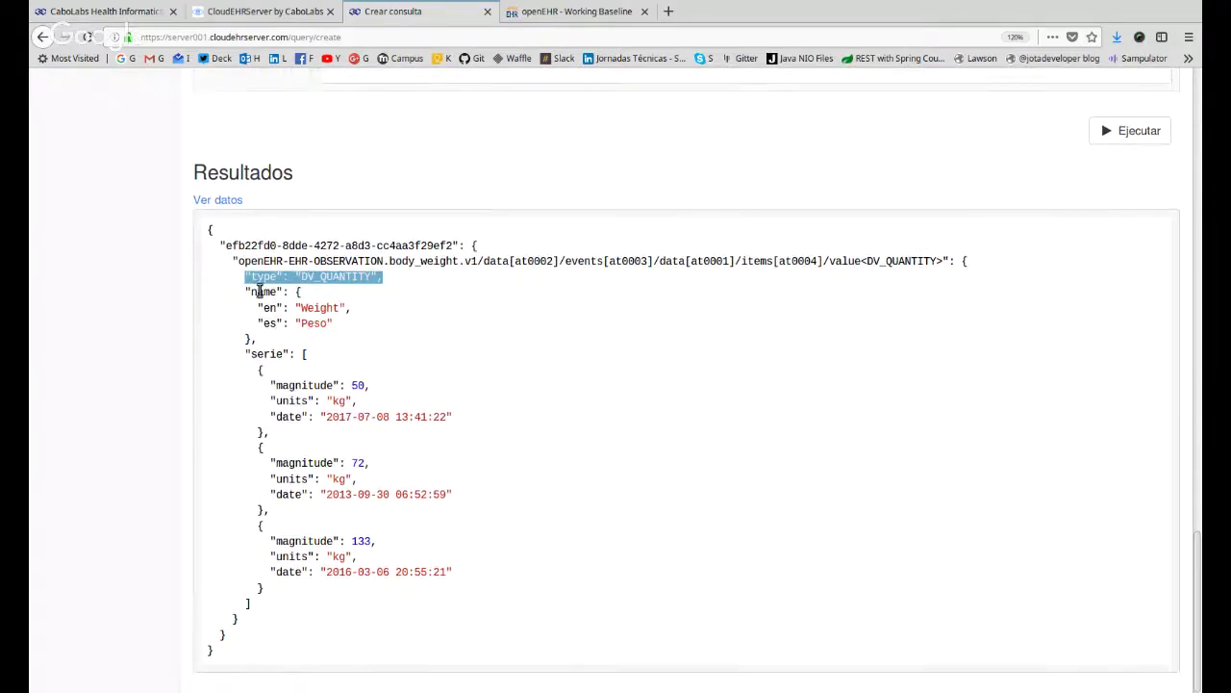
drag(258, 292, 343, 333)
click(351, 344)
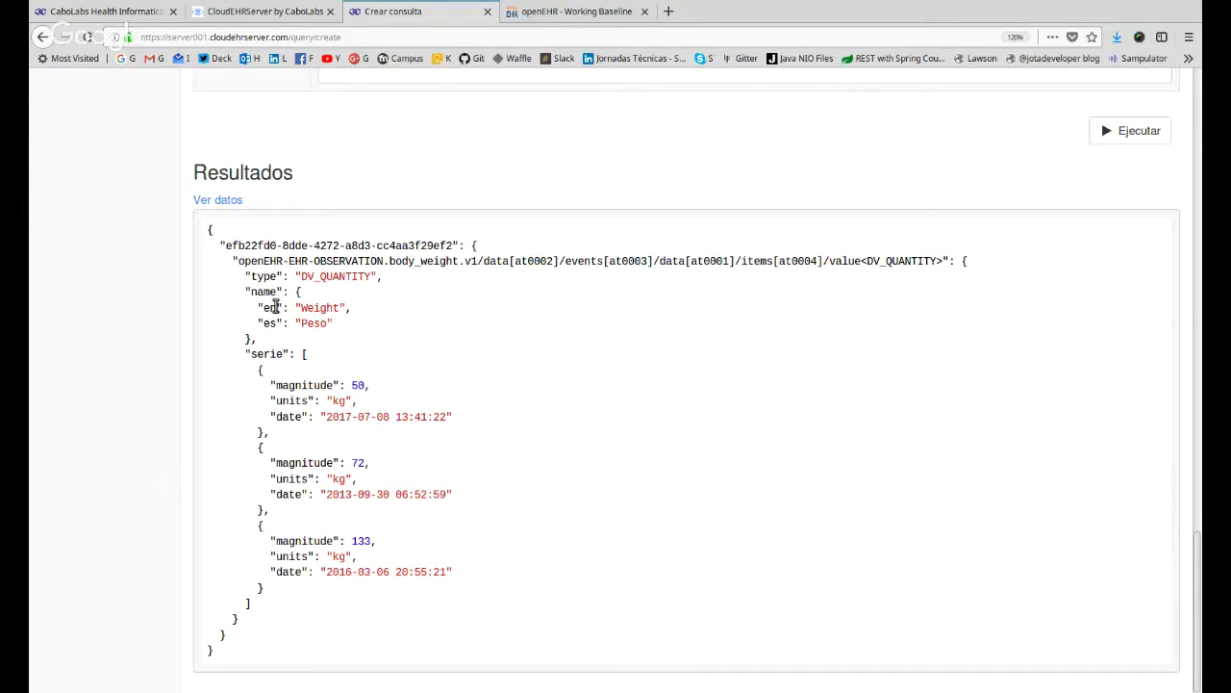
drag(297, 307, 311, 321)
double_click(313, 322)
drag(290, 386, 385, 395)
drag(288, 479, 454, 497)
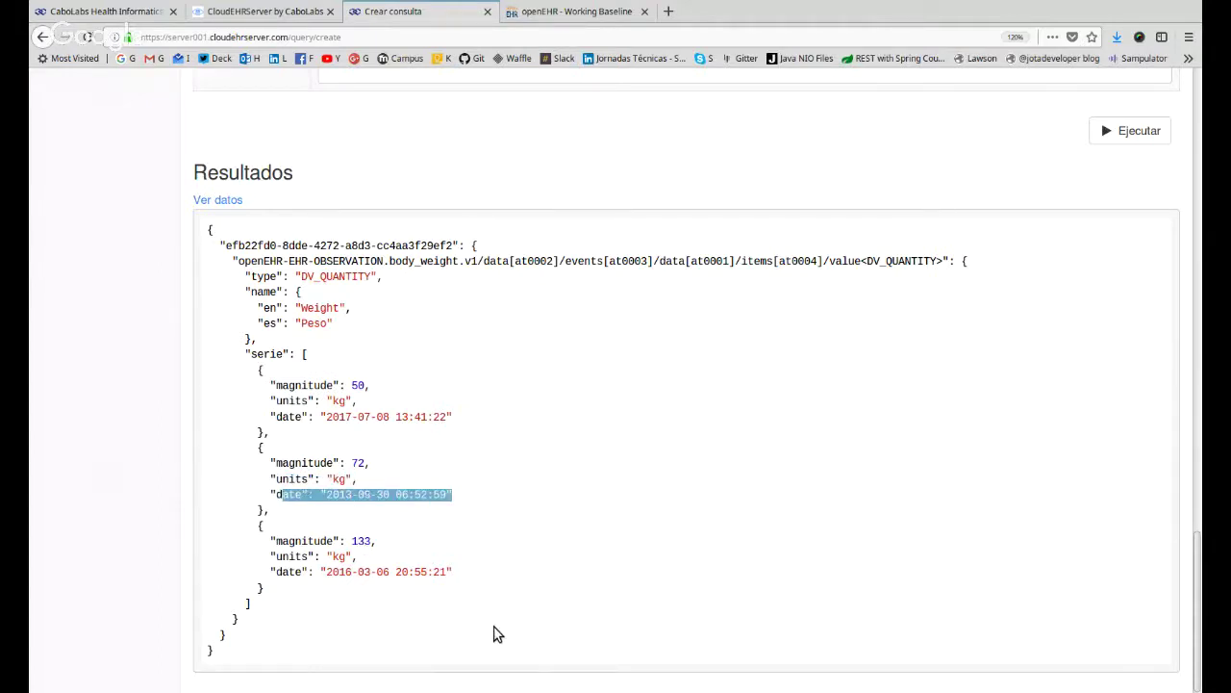
click(791, 491)
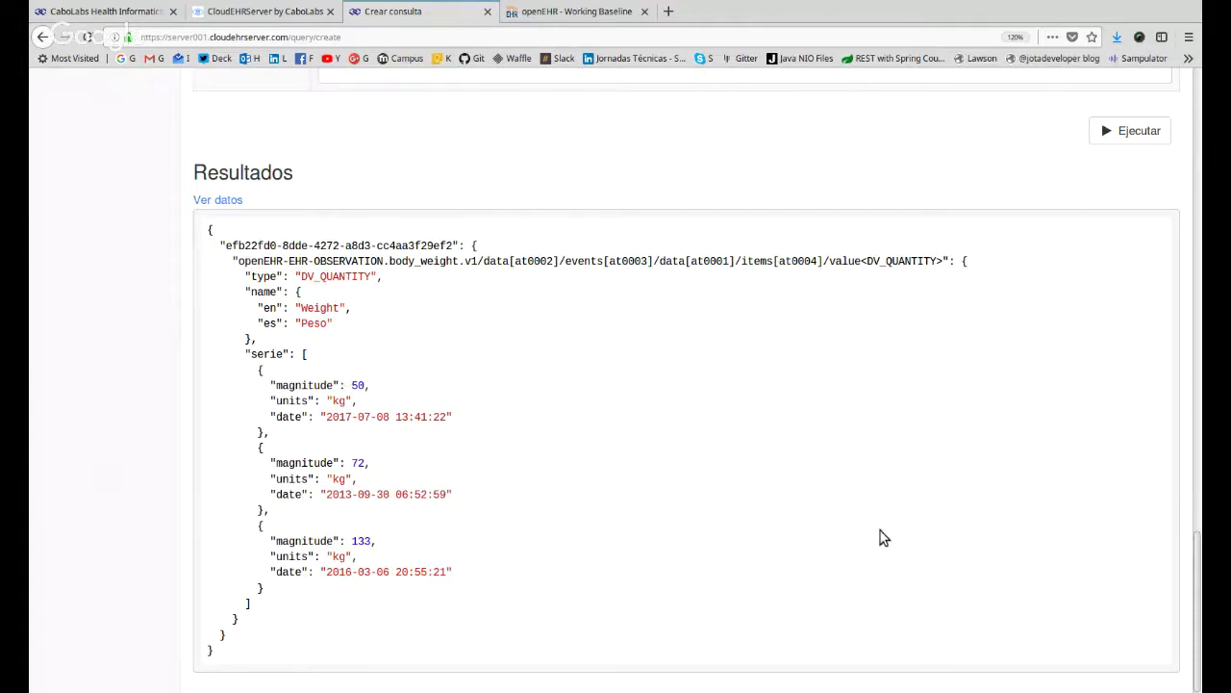
scroll(880, 544, up, 2)
scroll(876, 553, down, 2)
double_click(360, 542)
drag(433, 244, 701, 514)
click(704, 520)
drag(252, 248, 362, 626)
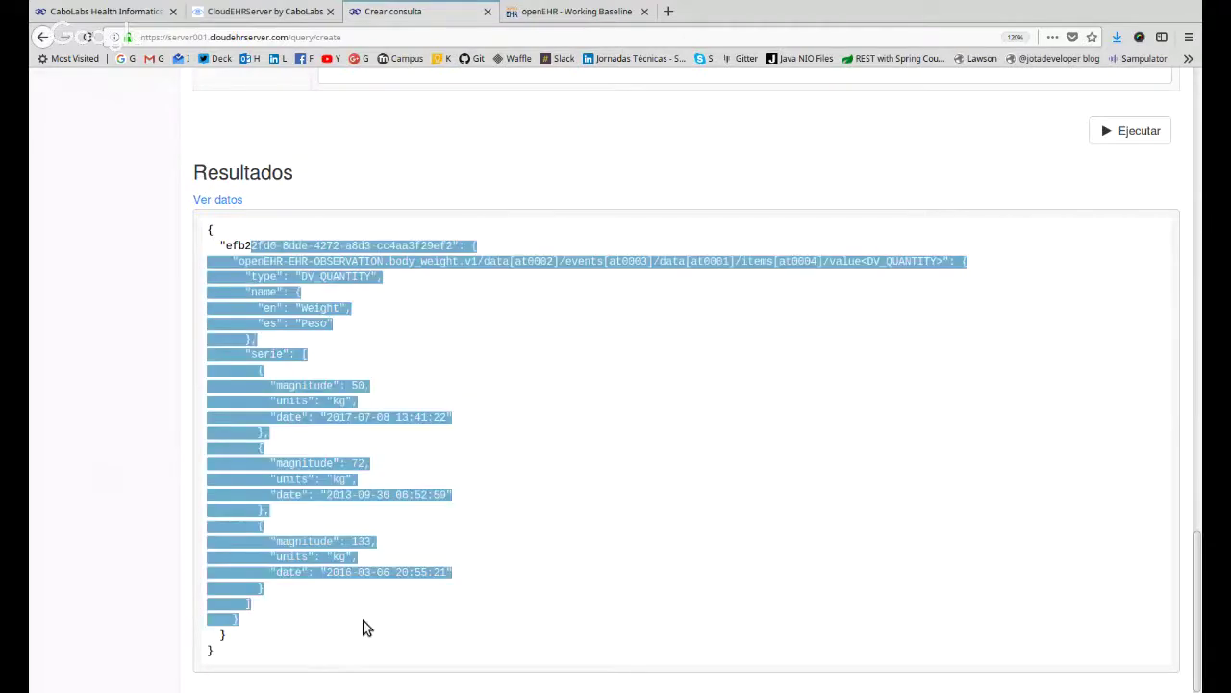
click(509, 643)
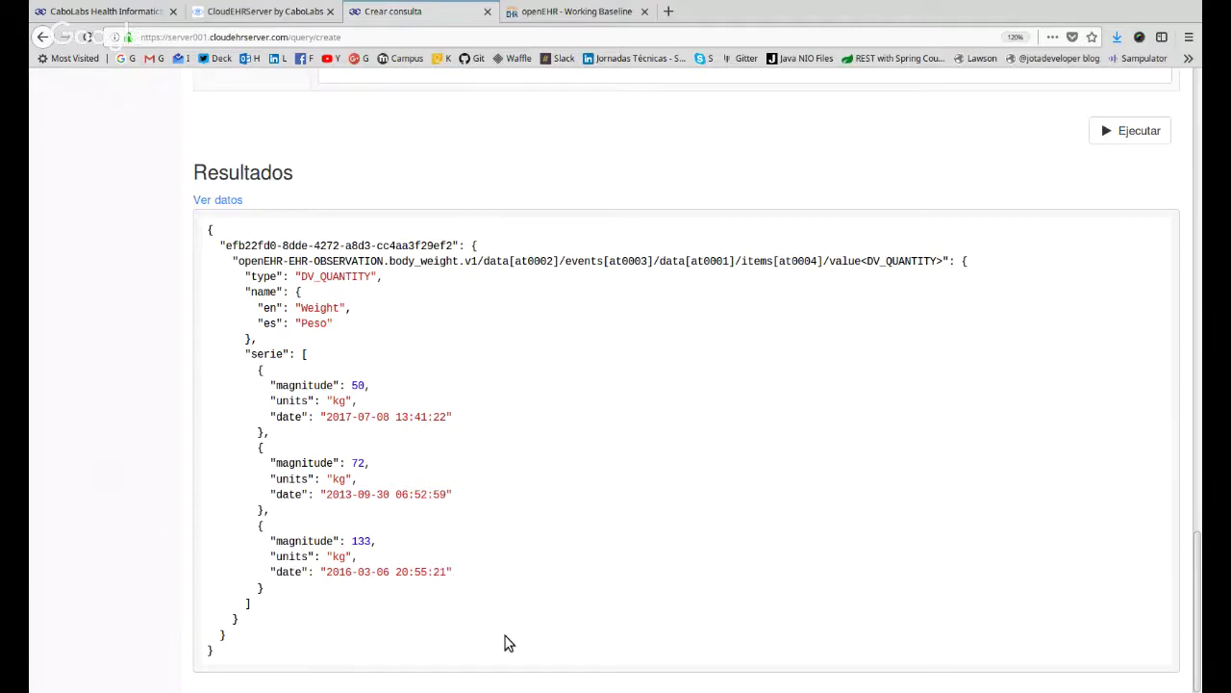
scroll(509, 642, up, 3)
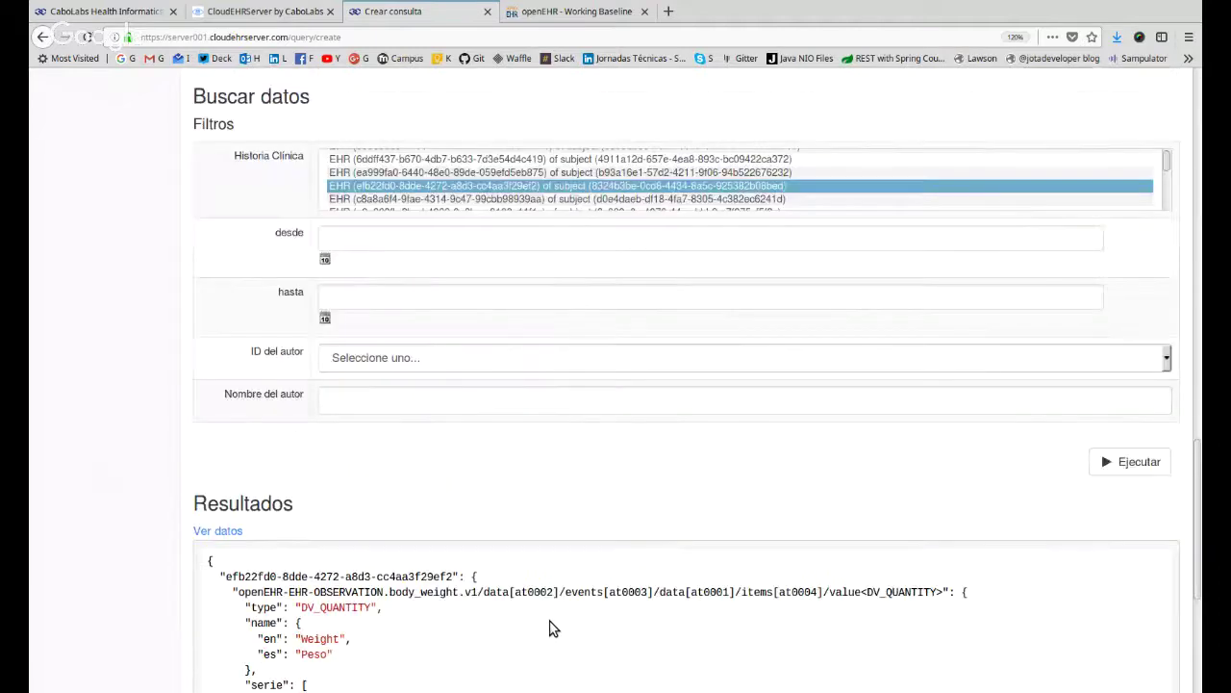
scroll(553, 628, up, 1)
scroll(574, 533, down, 4)
drag(212, 241, 751, 467)
click(747, 470)
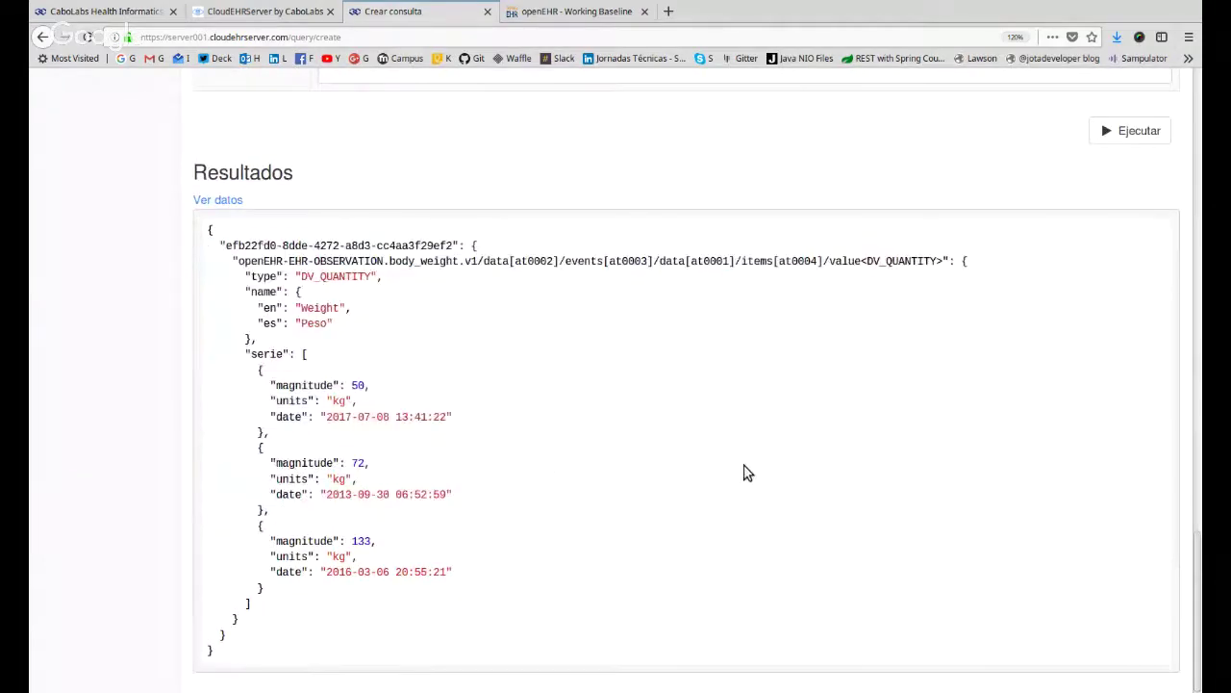
scroll(747, 471, up, 10)
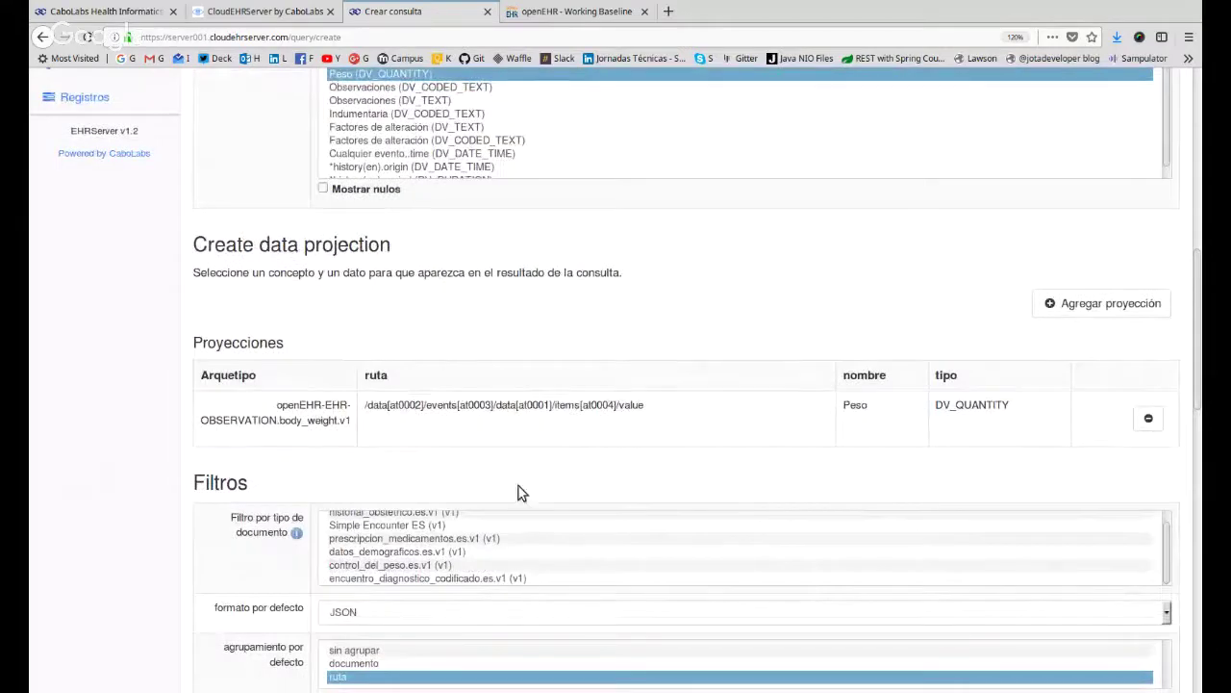
Open the Diabetes query from Consultas, highlight its UID and scroll through its XML and JSON definitions.
scroll(745, 402, up, 6)
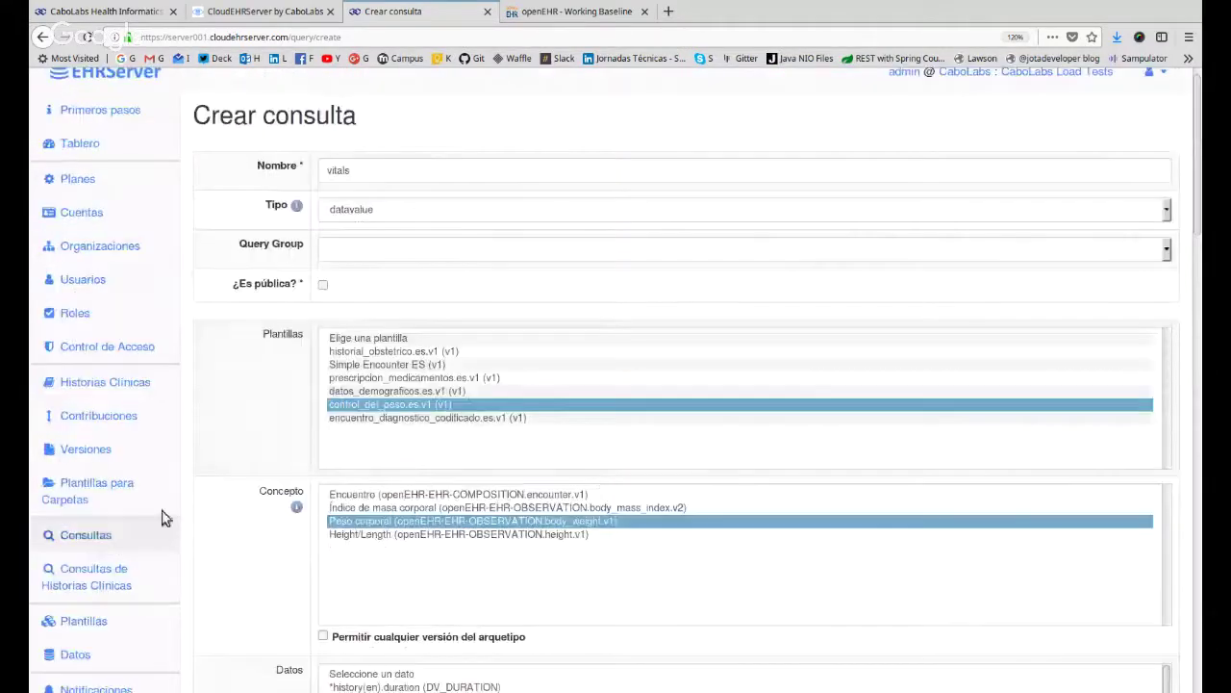
click(116, 535)
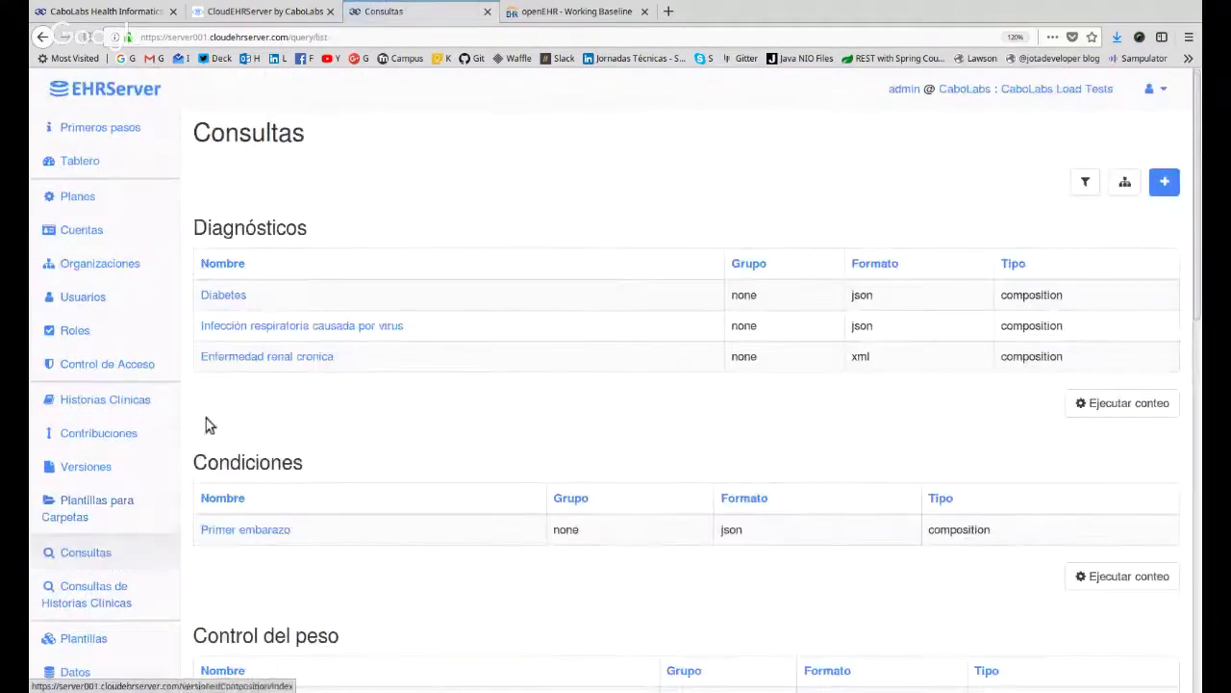
click(226, 296)
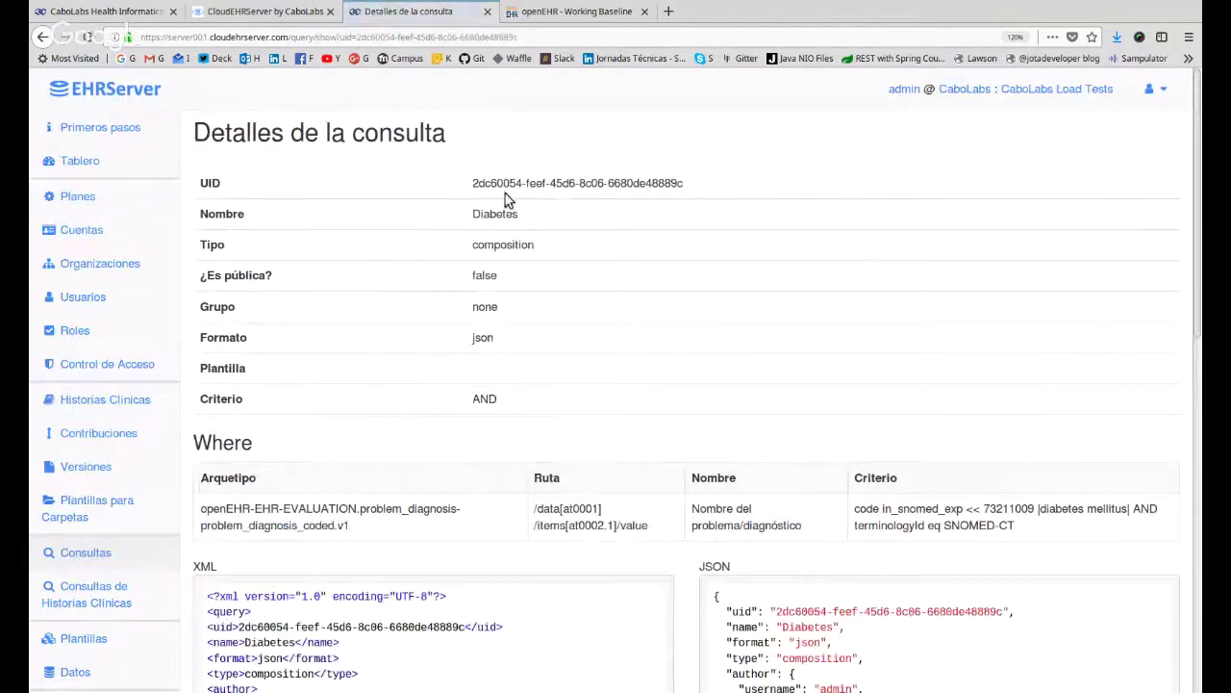
drag(473, 183, 685, 184)
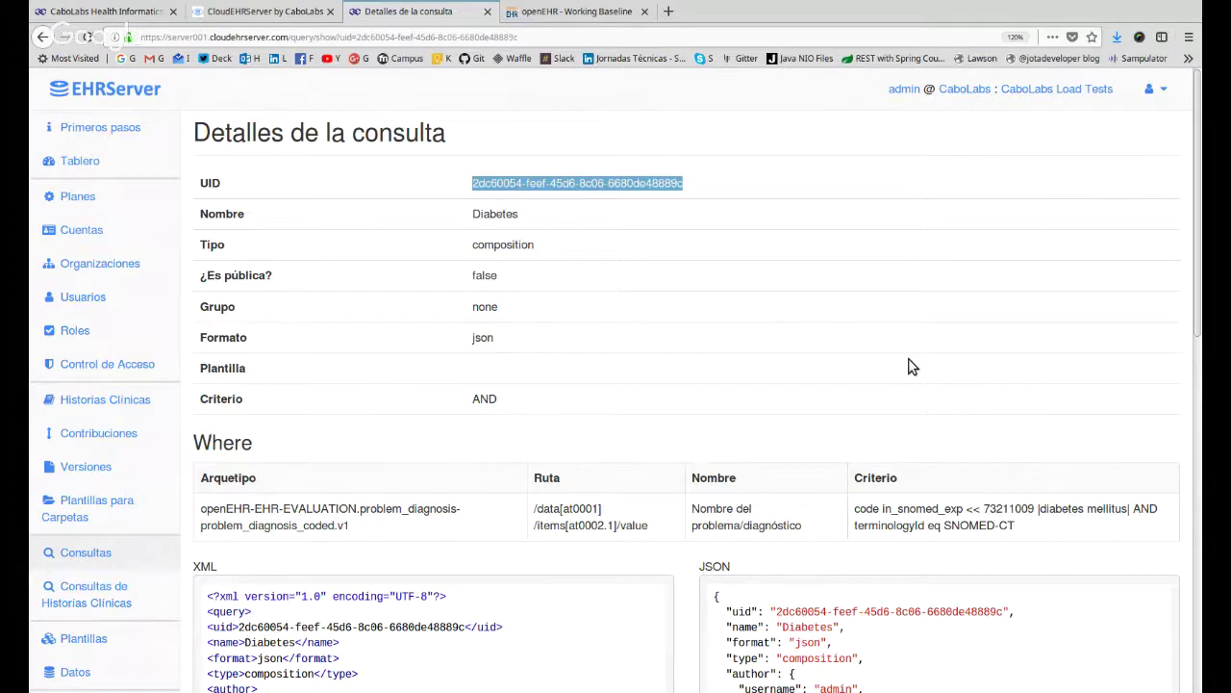
scroll(703, 299, down, 1)
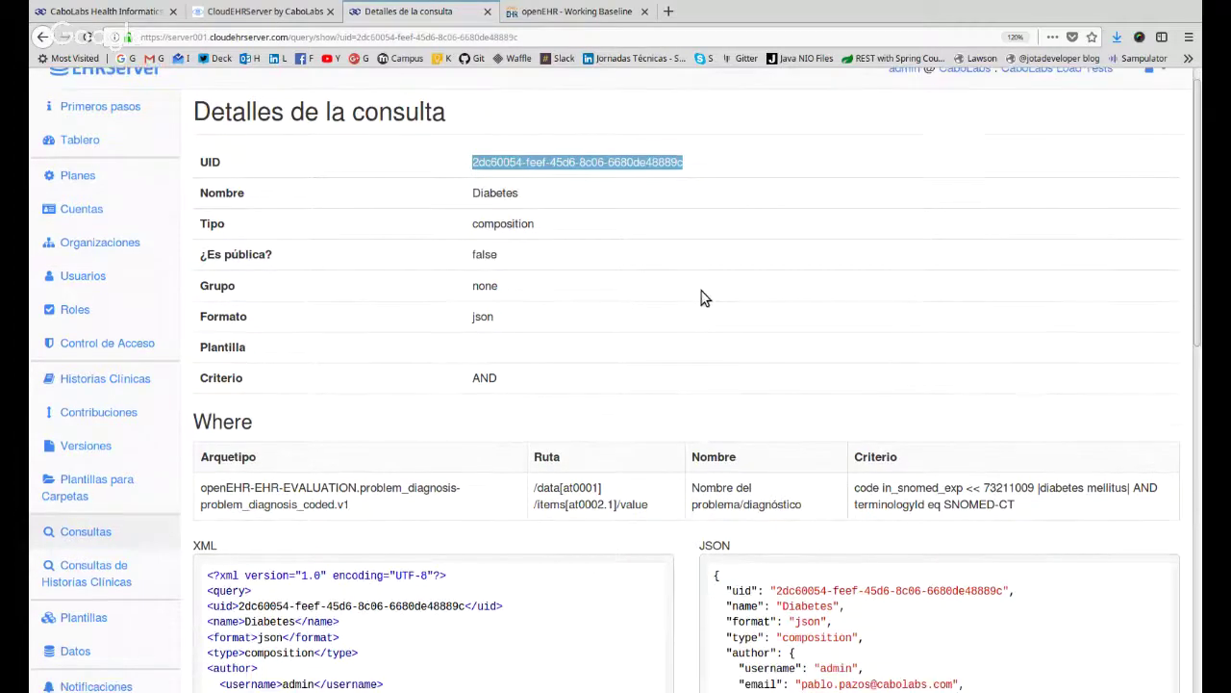
scroll(702, 299, down, 3)
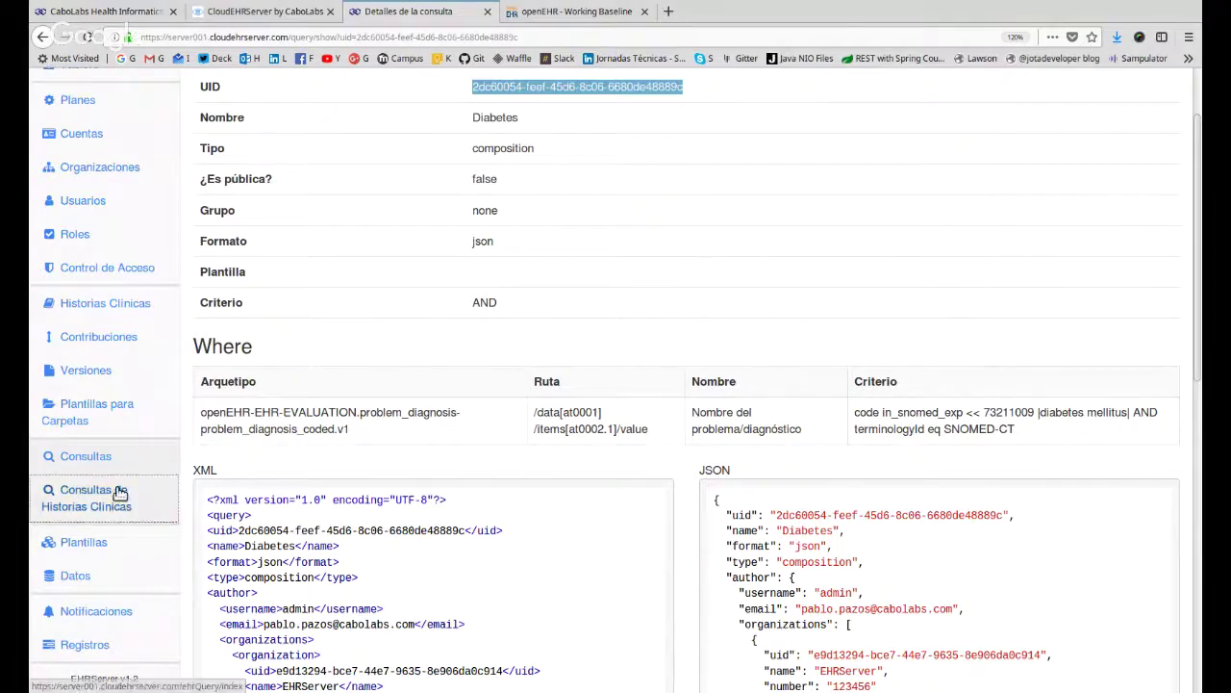
Open 'Masculinos, mayores de 35 años, con diabetes y obesidad' from the EHR queries list and review its three component queries.
click(41, 496)
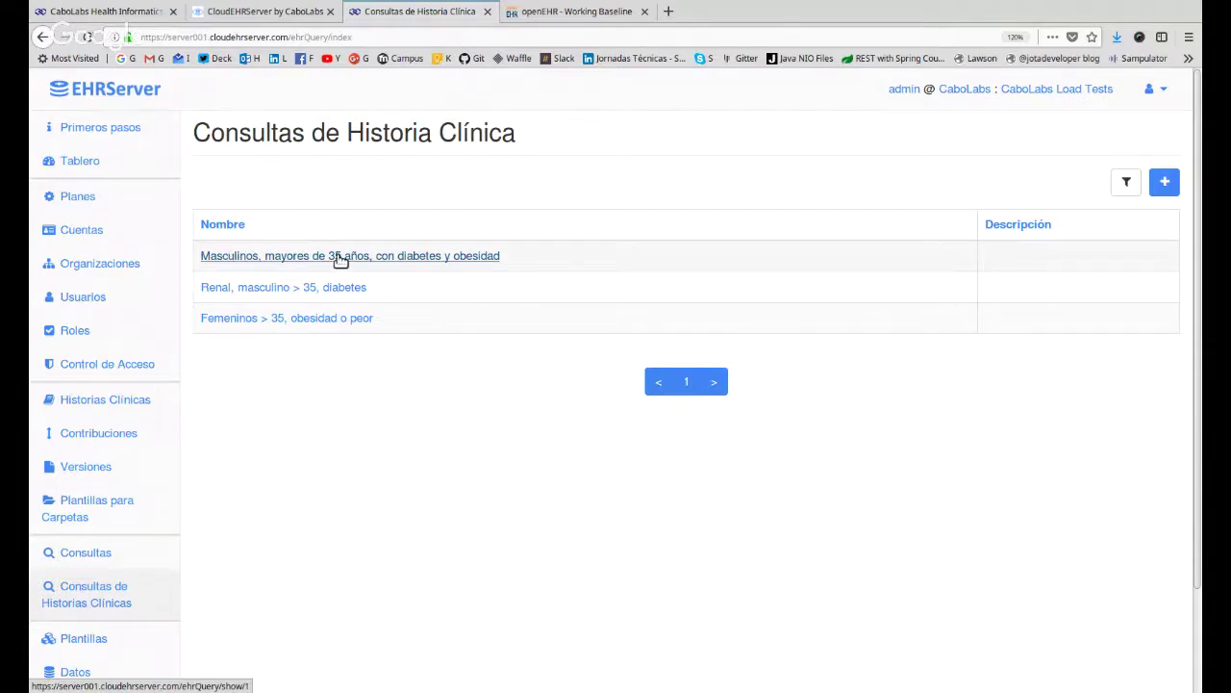
click(473, 261)
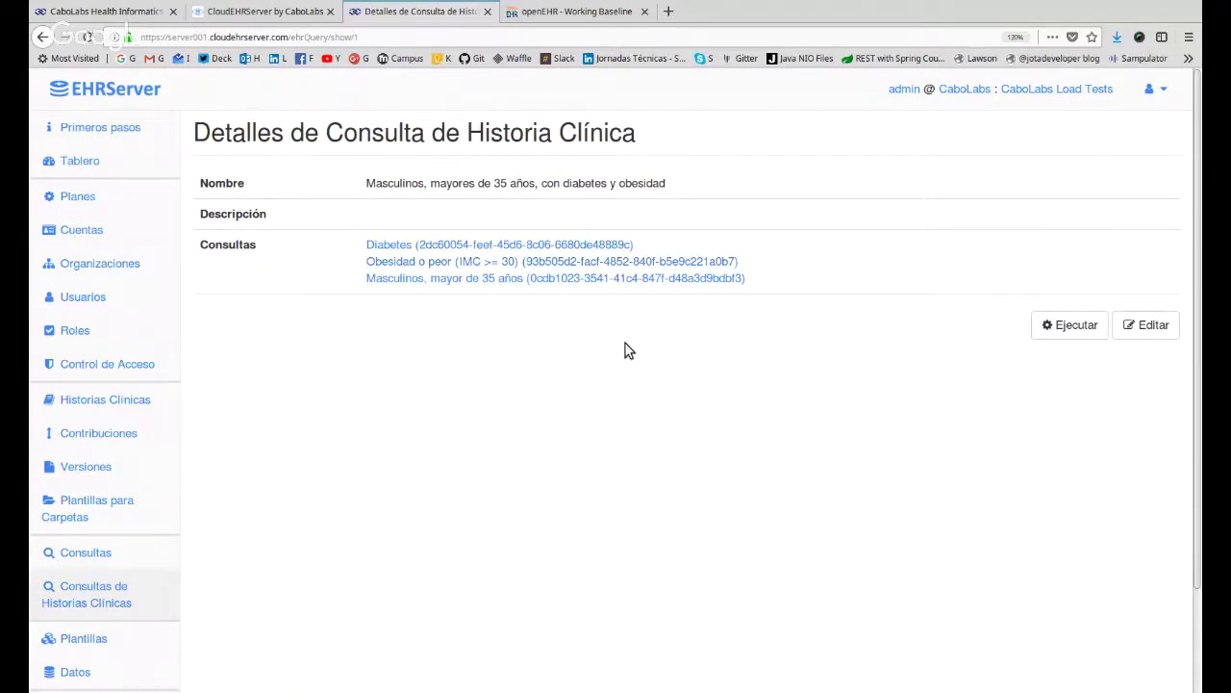
drag(728, 250, 769, 286)
click(442, 298)
Execute the query and review the listed EHR UIDs, result count and component query UIDs.
click(1070, 328)
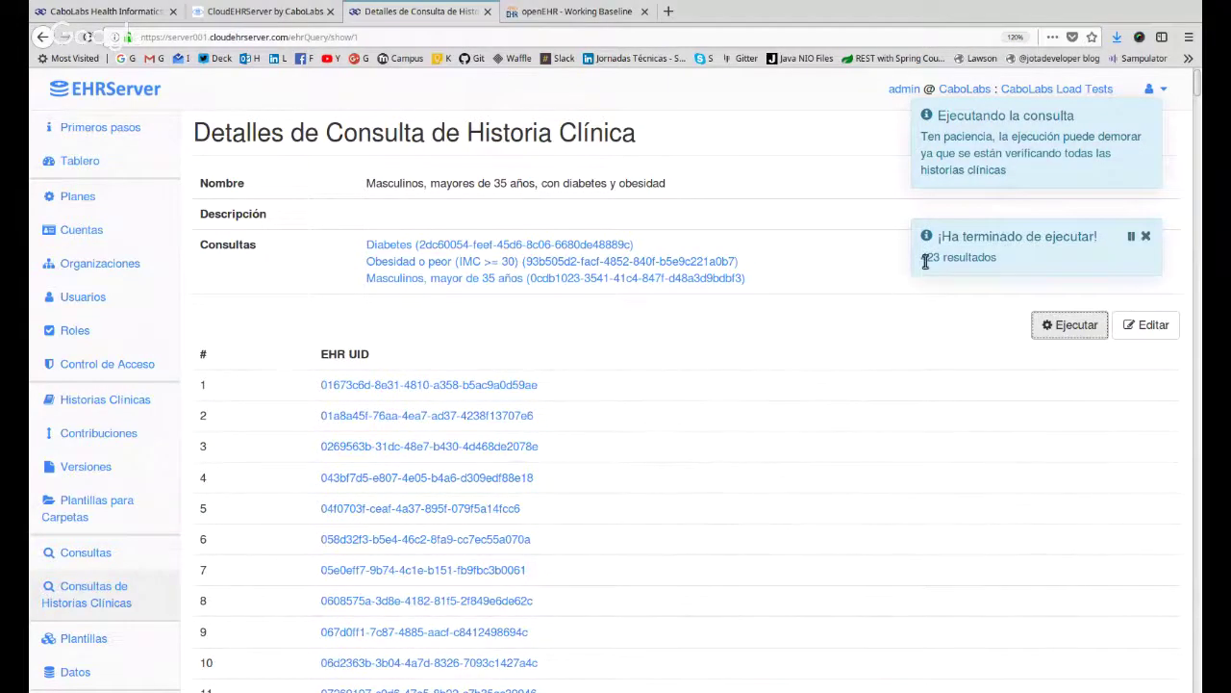
drag(927, 260, 940, 139)
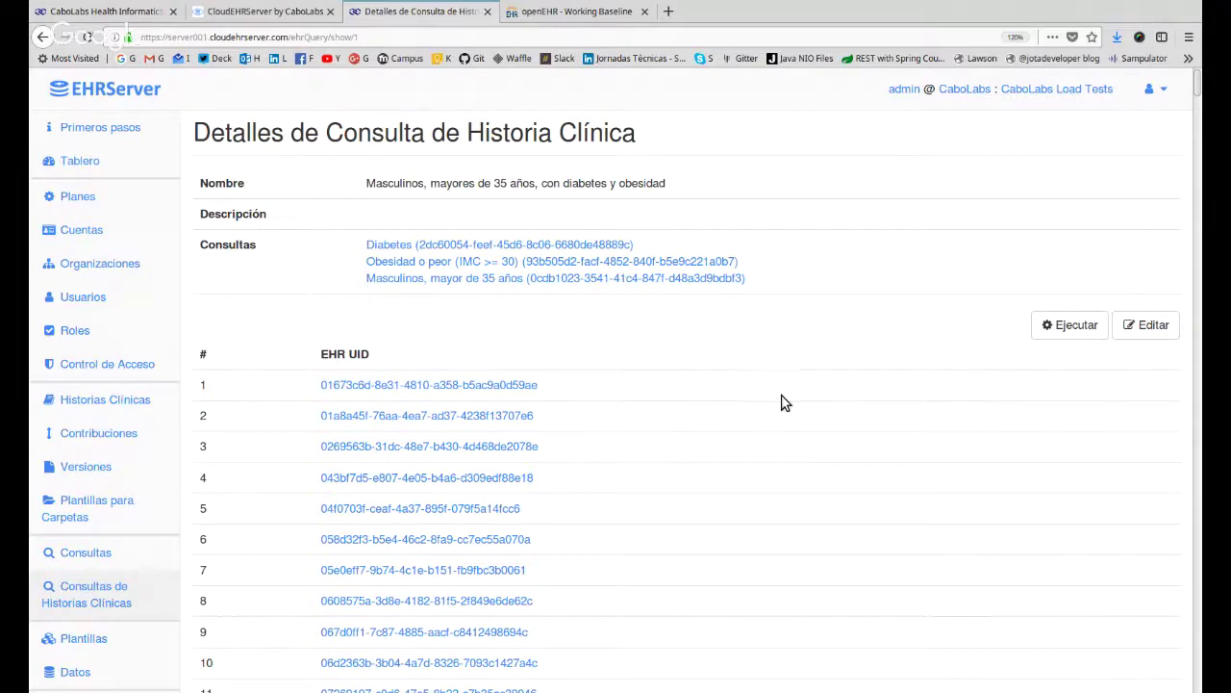
triple_click(795, 239)
click(795, 350)
drag(766, 278, 352, 247)
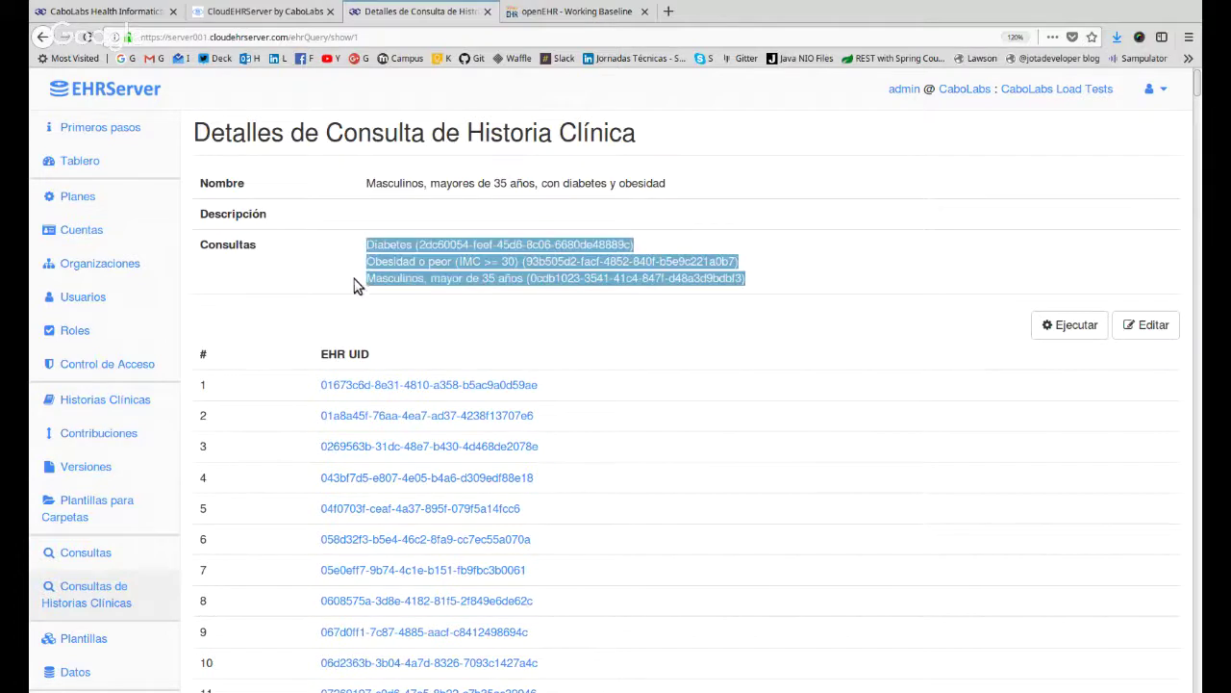
click(406, 305)
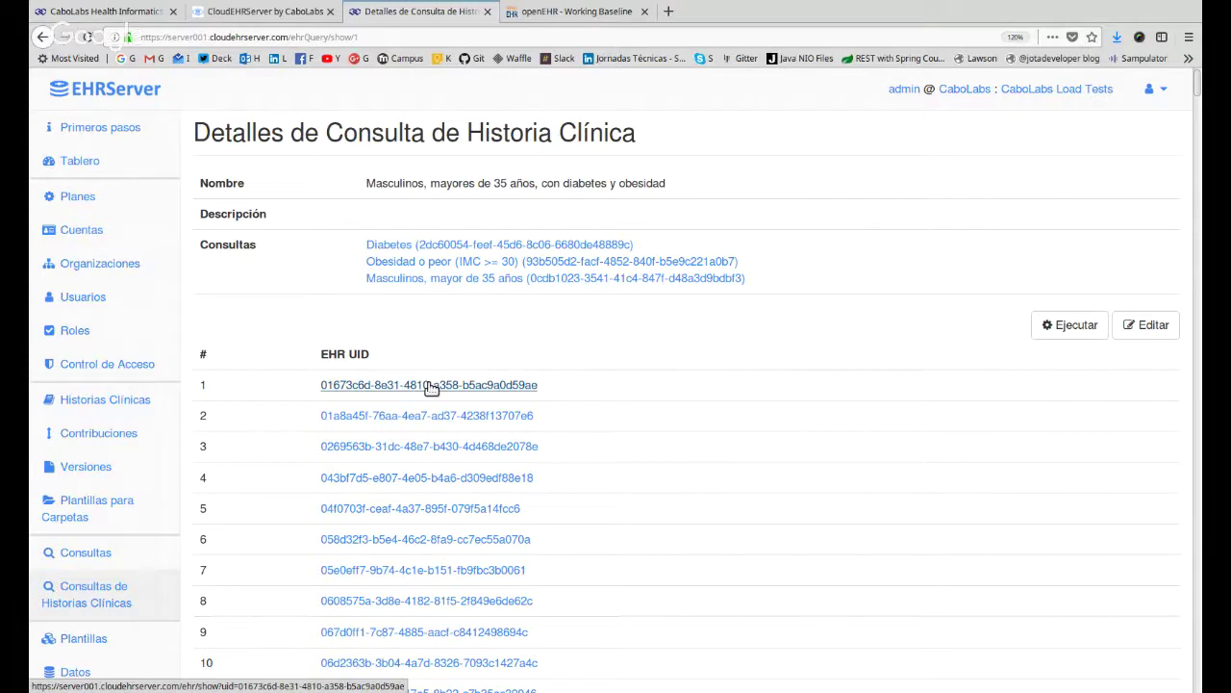
double_click(379, 183)
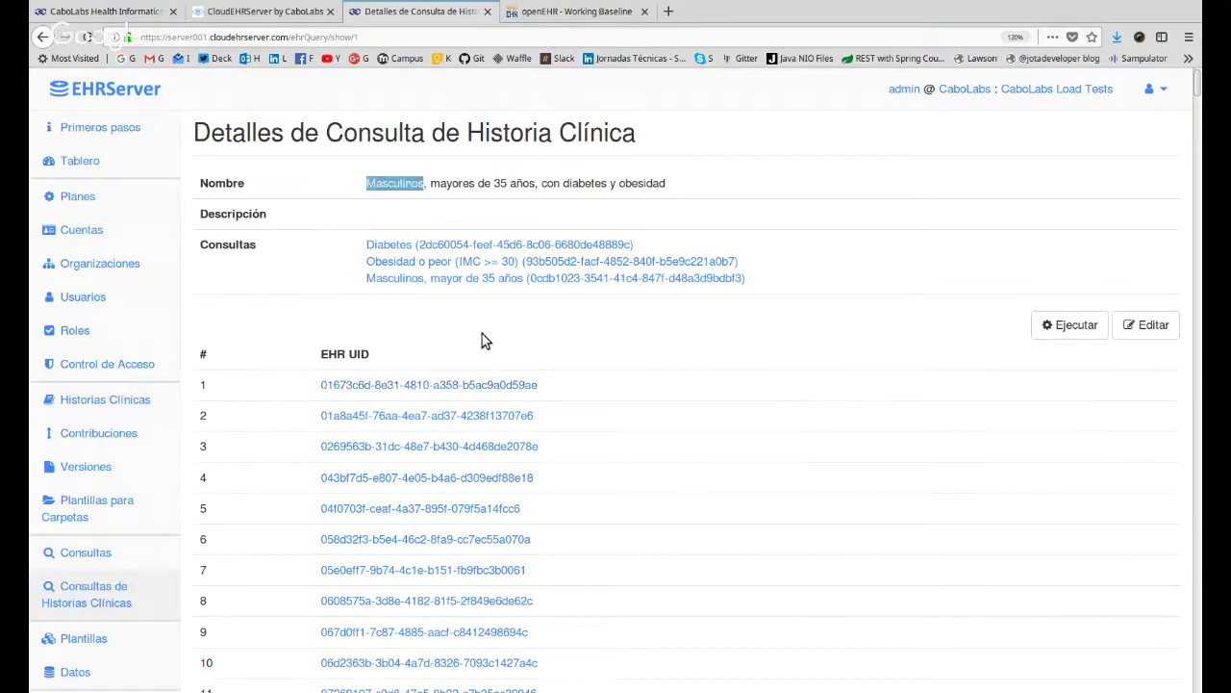
click(487, 345)
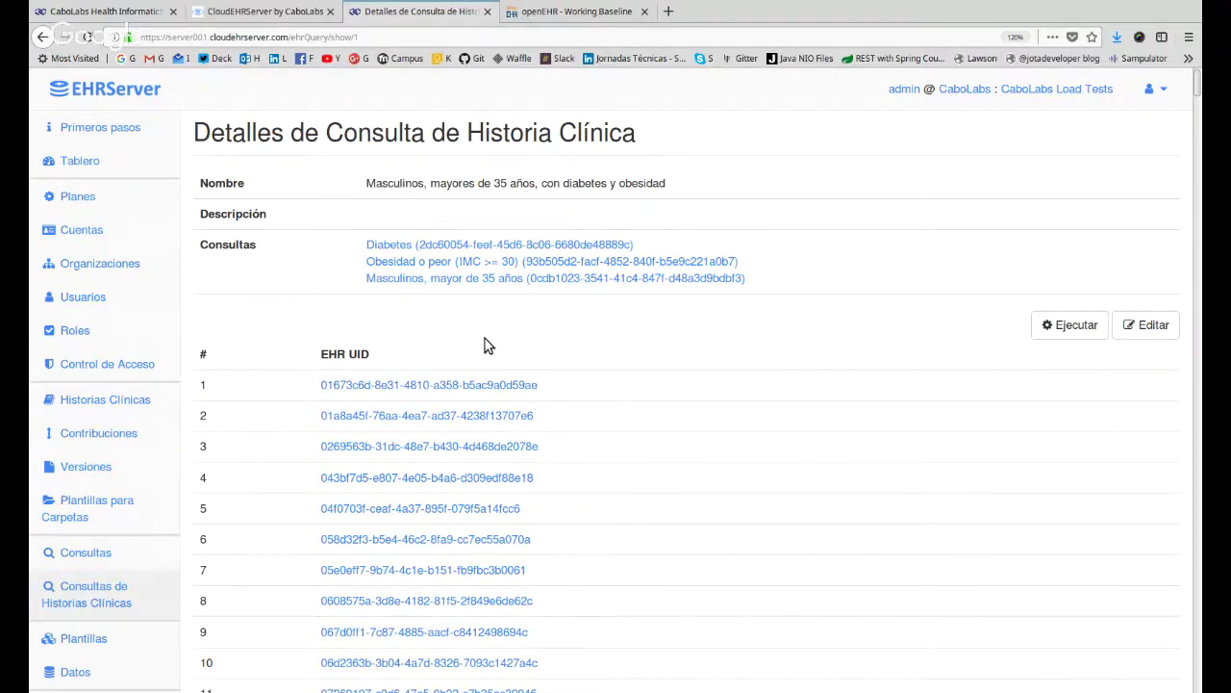
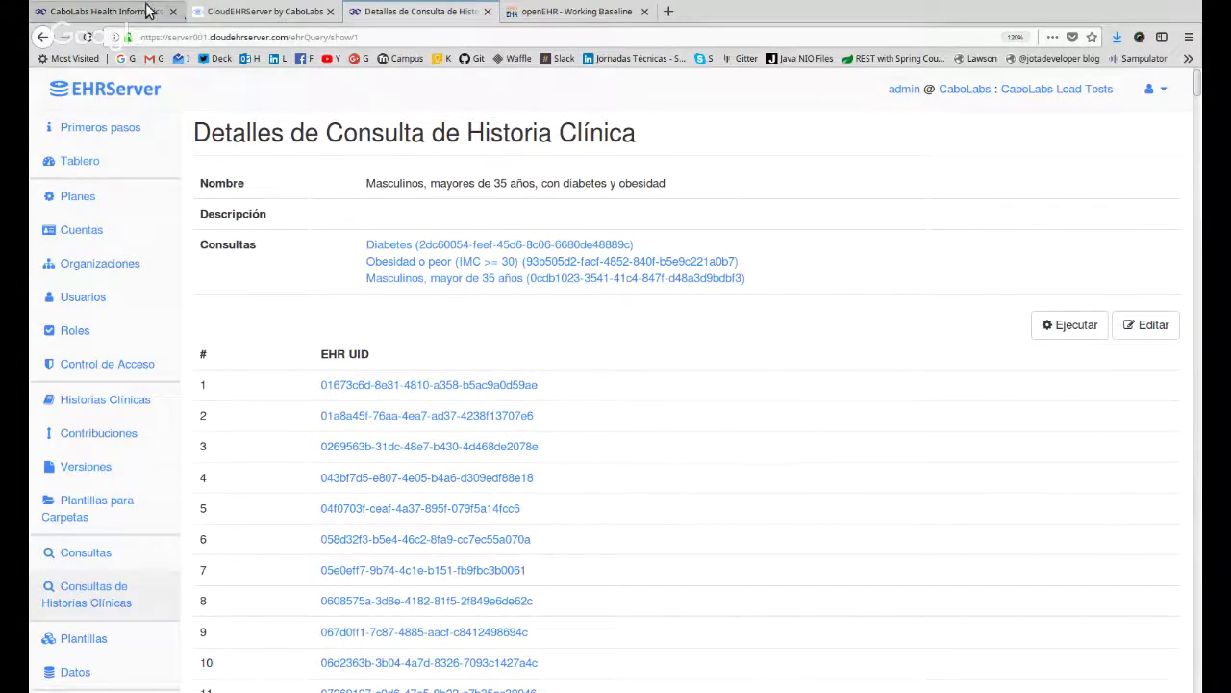
Glance at the CaboLabs education page, then return to the query results and highlight the EHR UID header.
click(106, 11)
scroll(635, 446, up, 15)
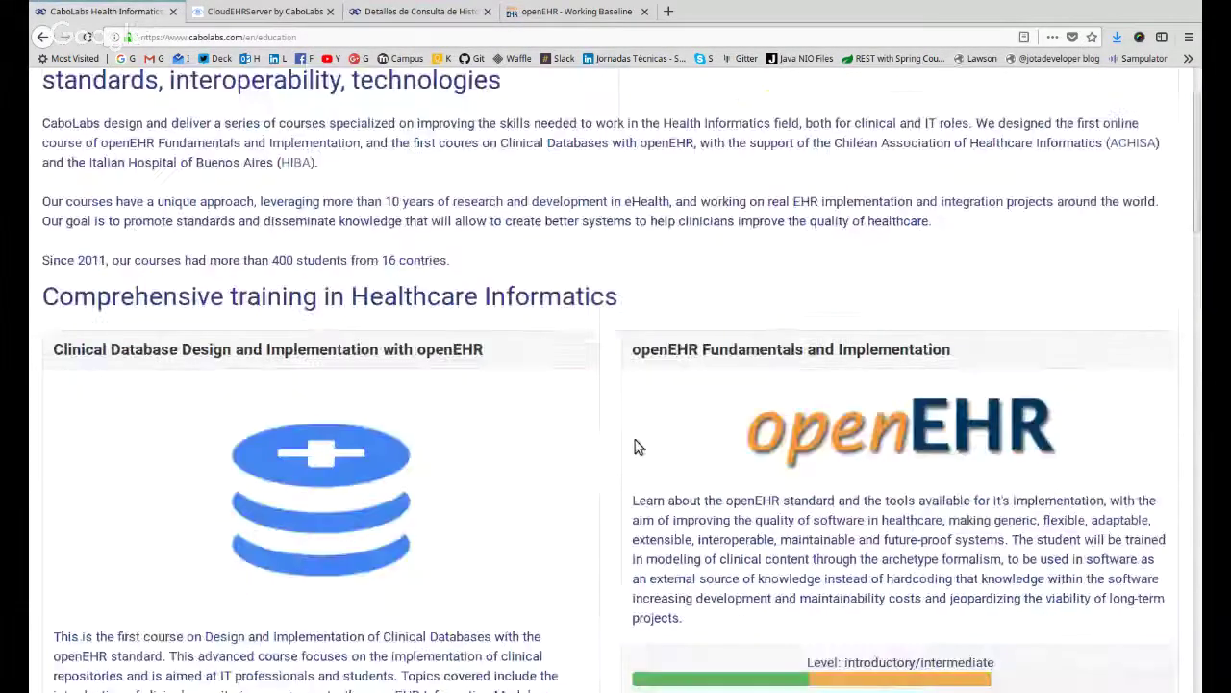
scroll(607, 456, up, 1)
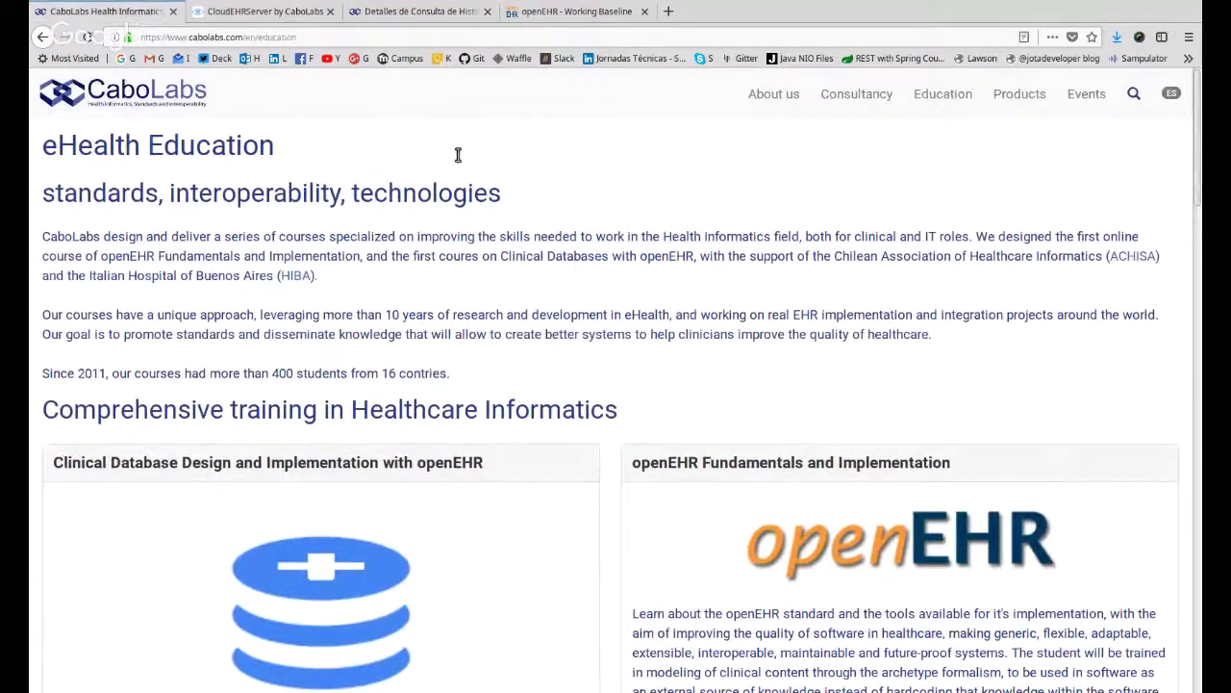
click(430, 17)
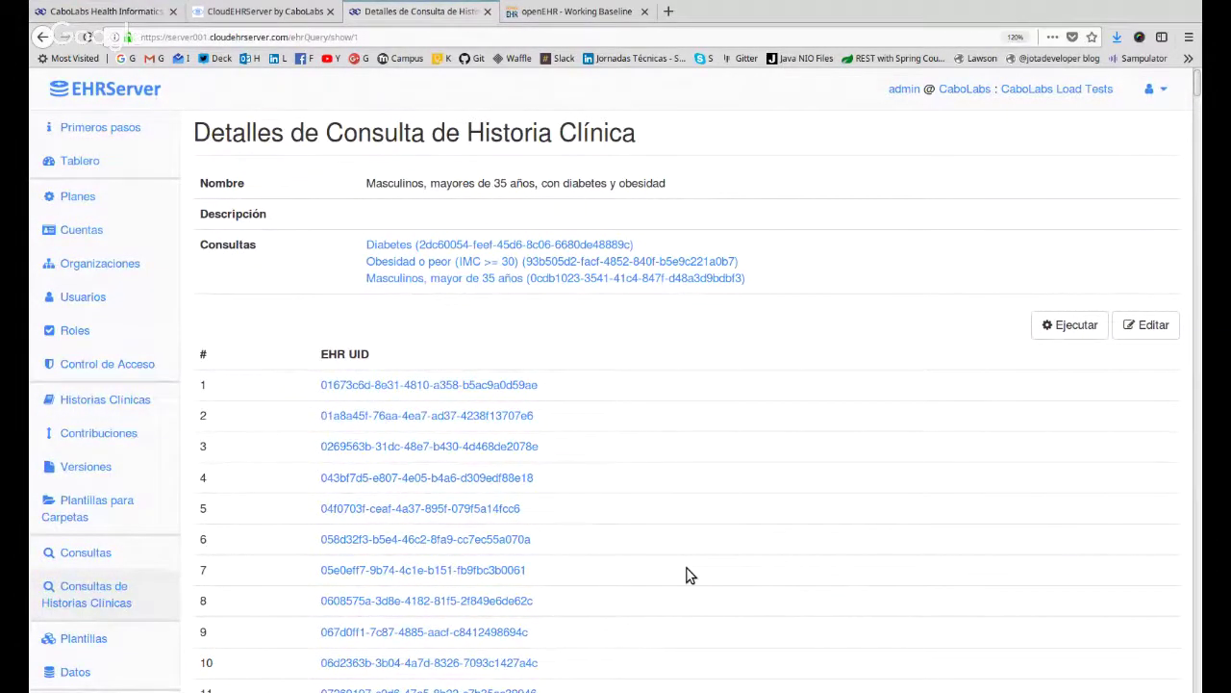
scroll(687, 575, down, 5)
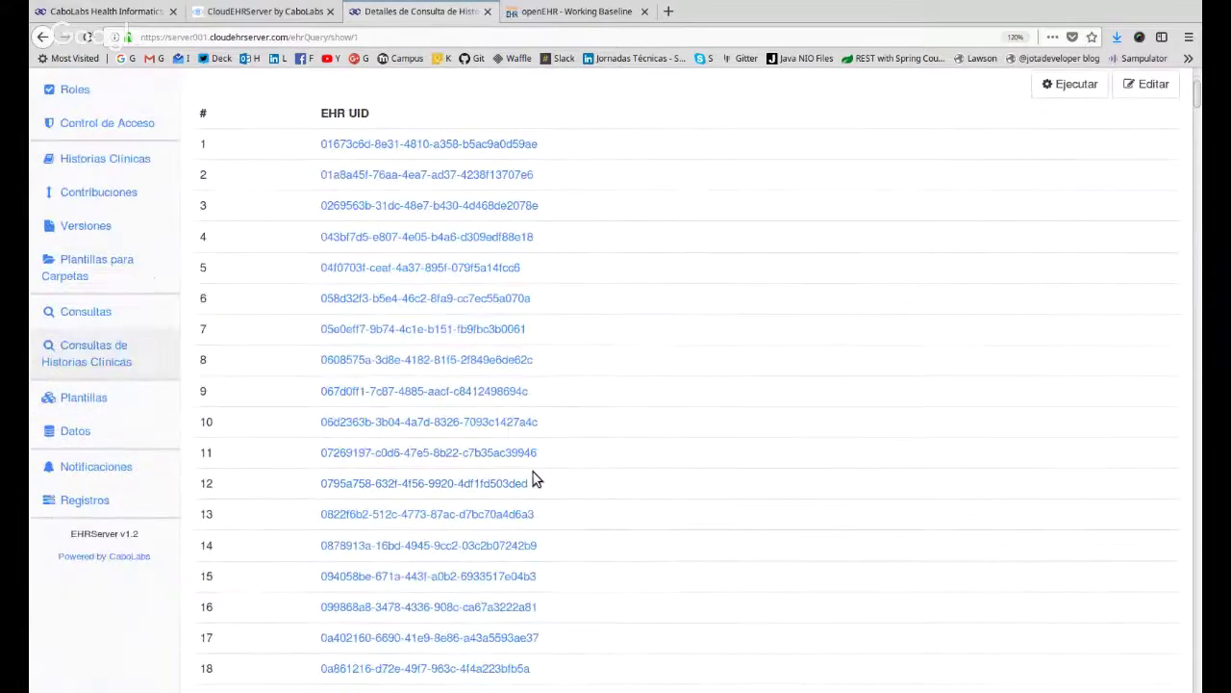
scroll(654, 572, up, 5)
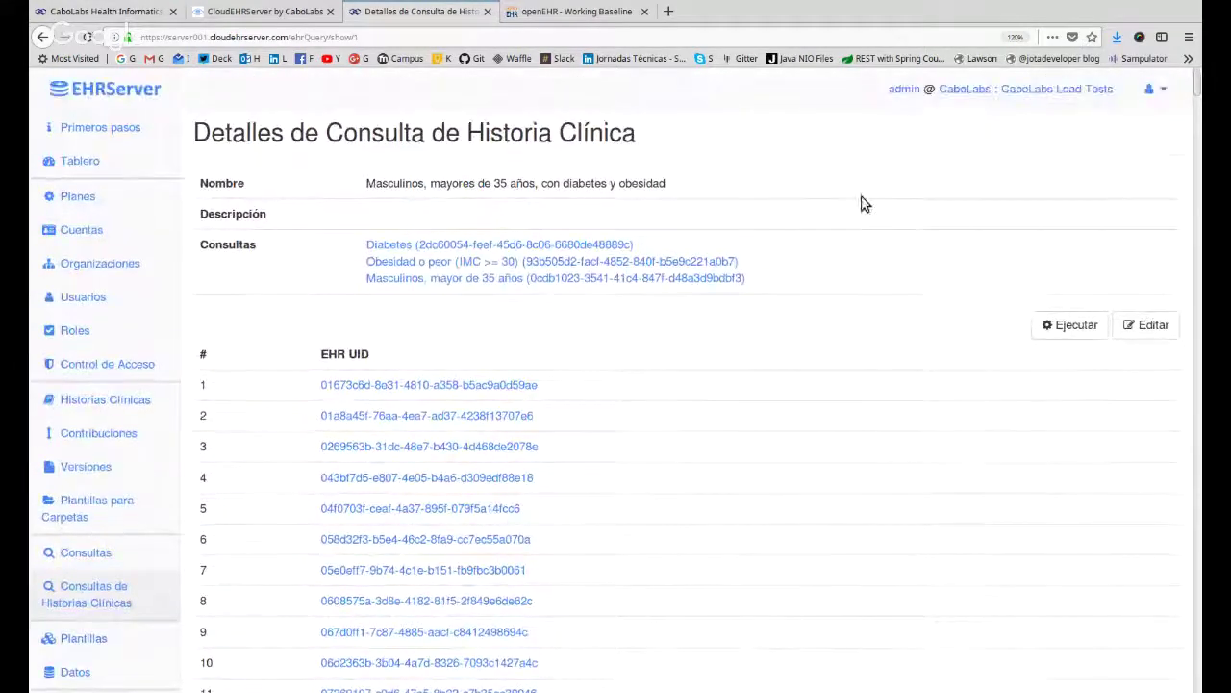
drag(370, 354, 351, 354)
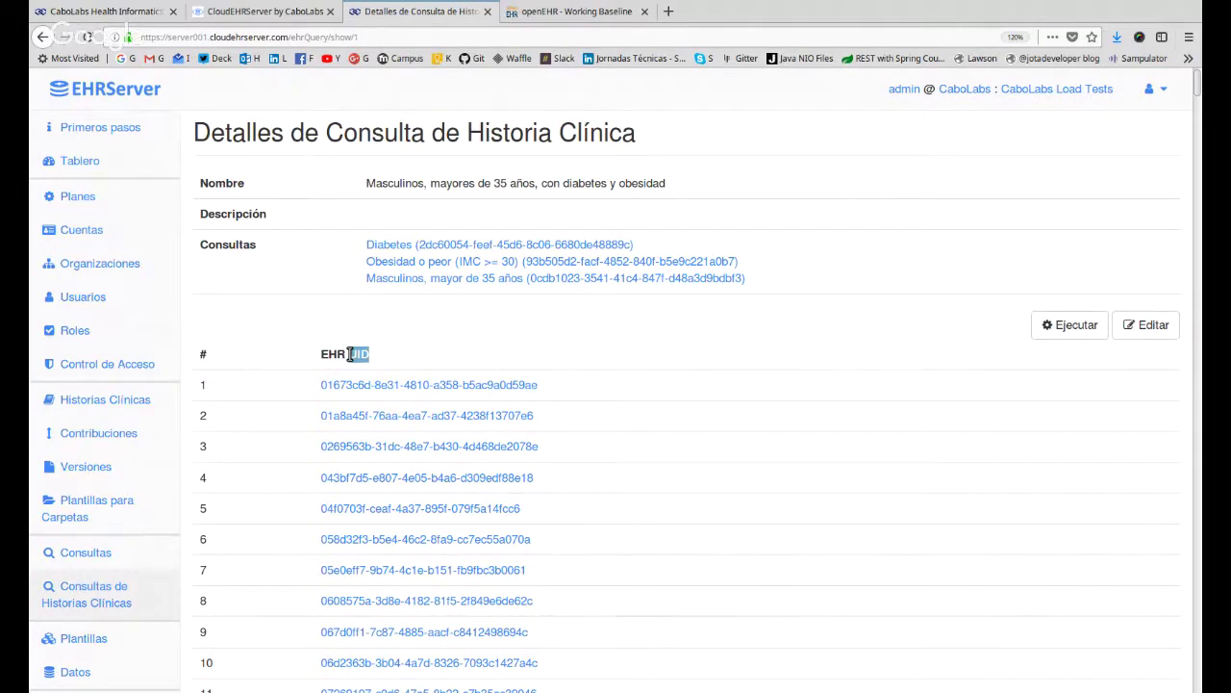
scroll(234, 577, down, 3)
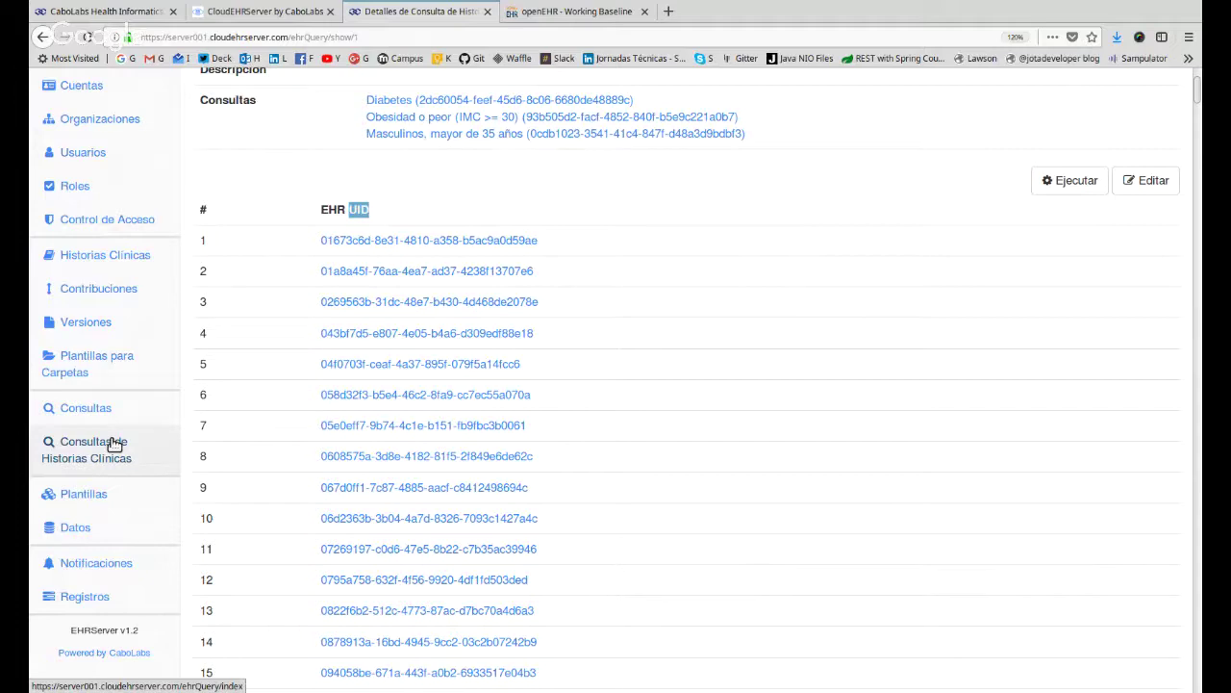
Open Plantillas and scroll through the accessible and non-accessible templates.
click(112, 499)
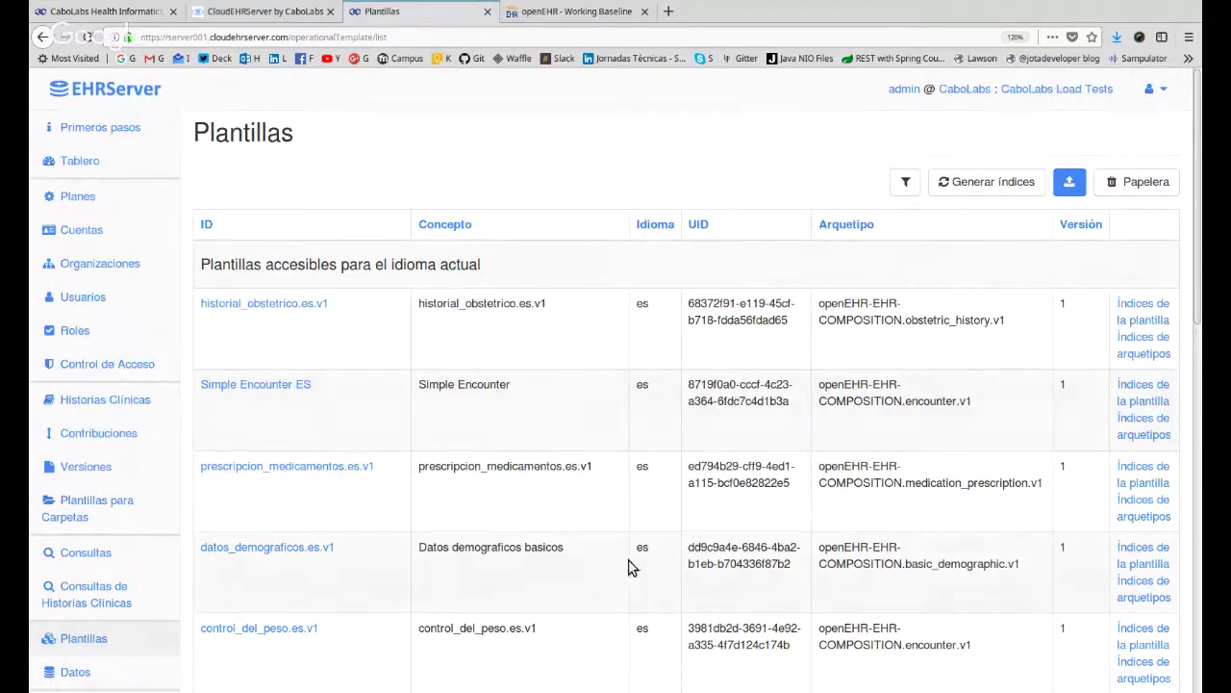
scroll(275, 569, down, 3)
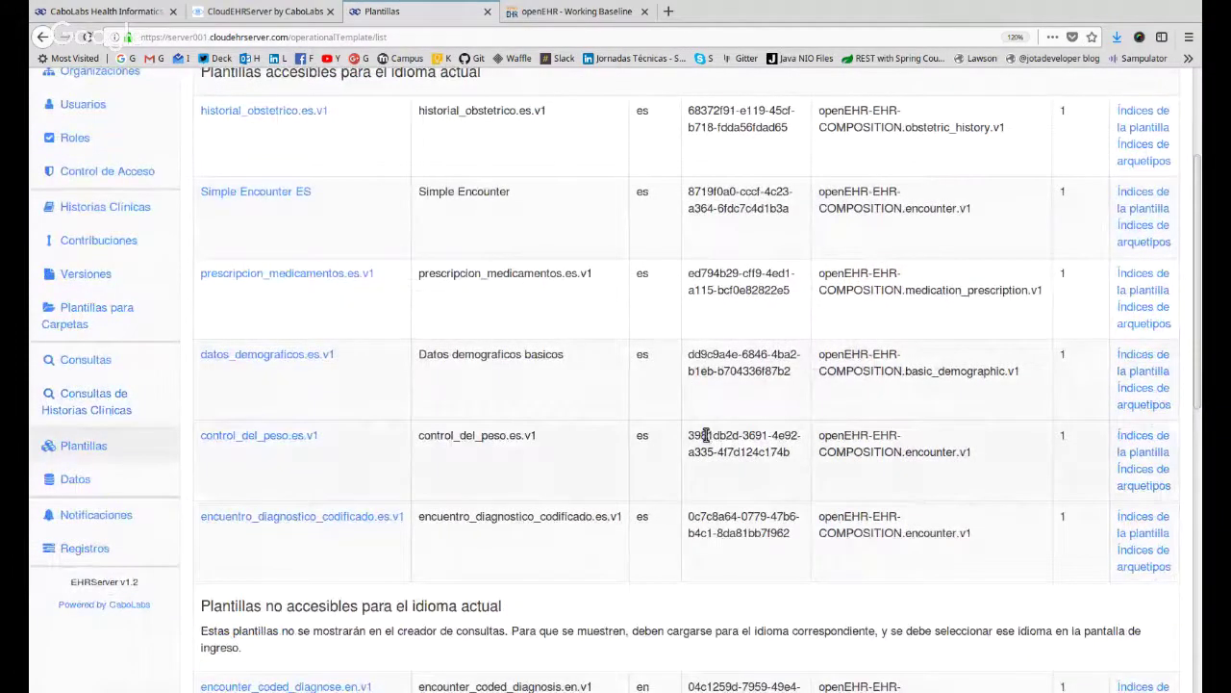
scroll(137, 357, up, 3)
scroll(104, 556, down, 4)
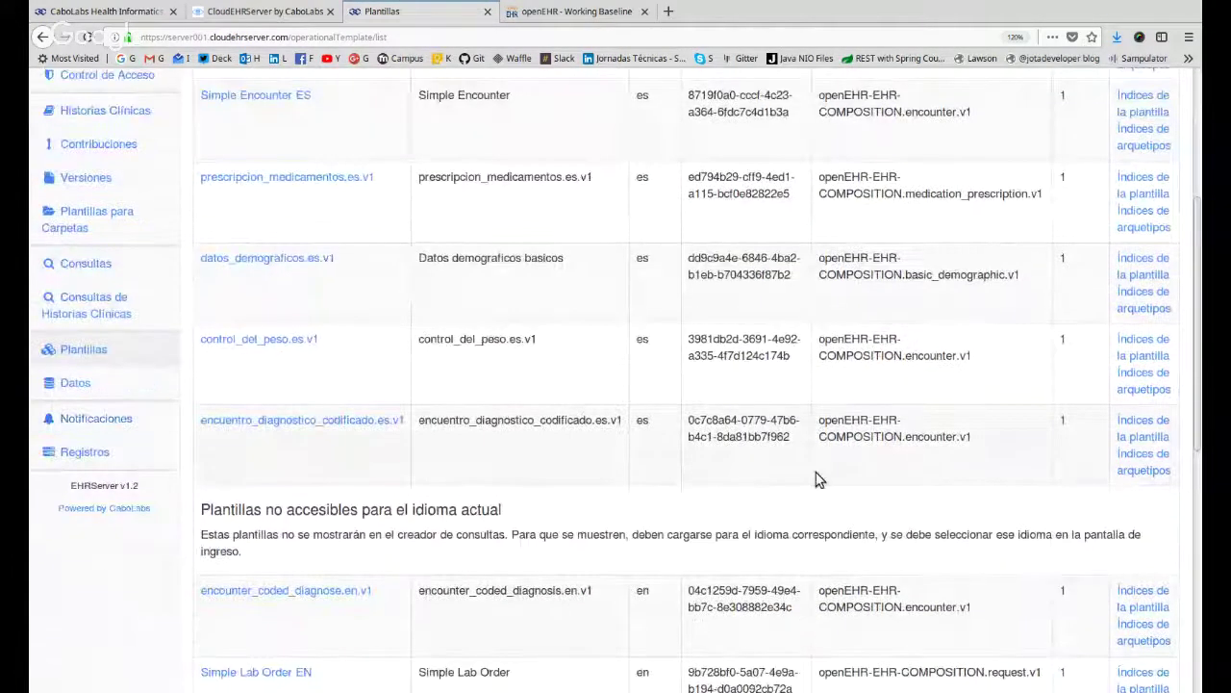
scroll(816, 479, up, 5)
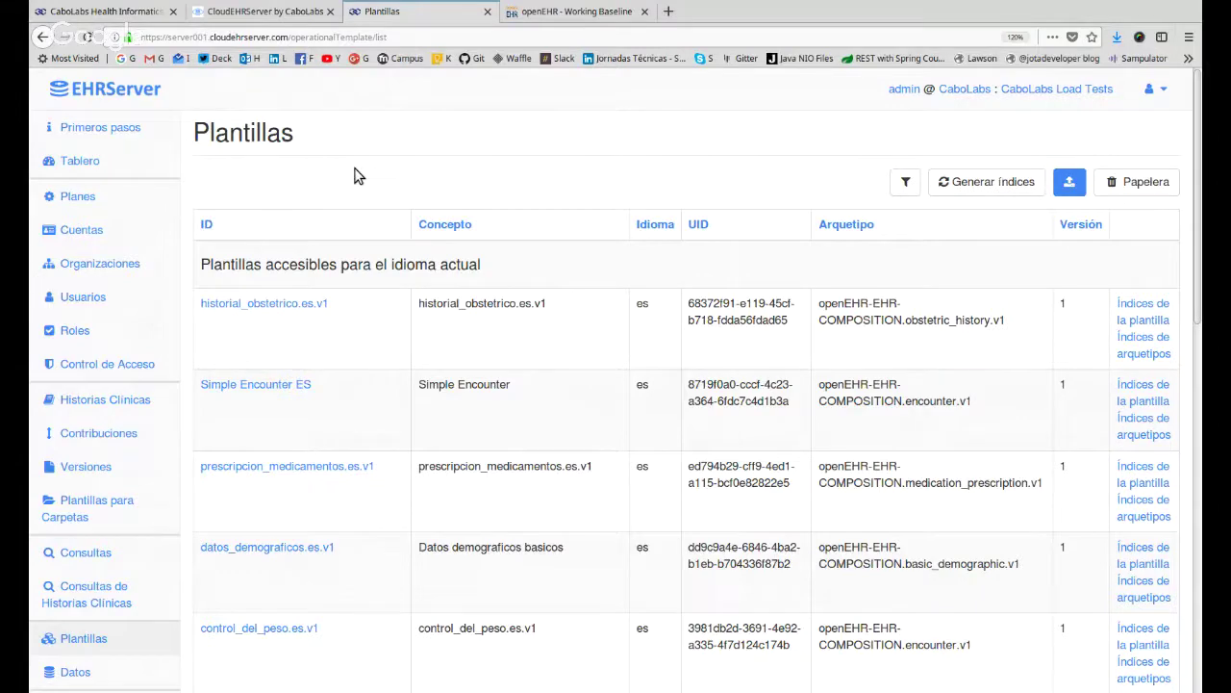
click(582, 11)
Review openEHR's Tools > Modelling Tools table, highlighting Archetype Editor and Template Designer.
mouse_move(738, 166)
click(668, 177)
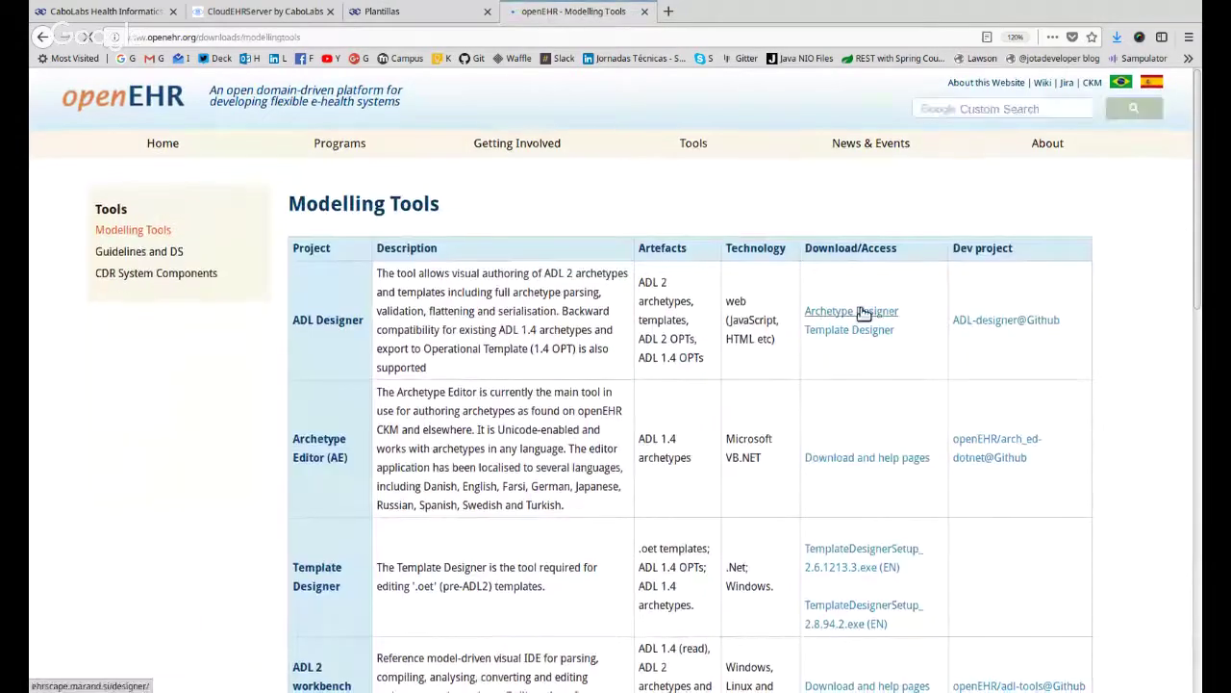
scroll(863, 327, down, 1)
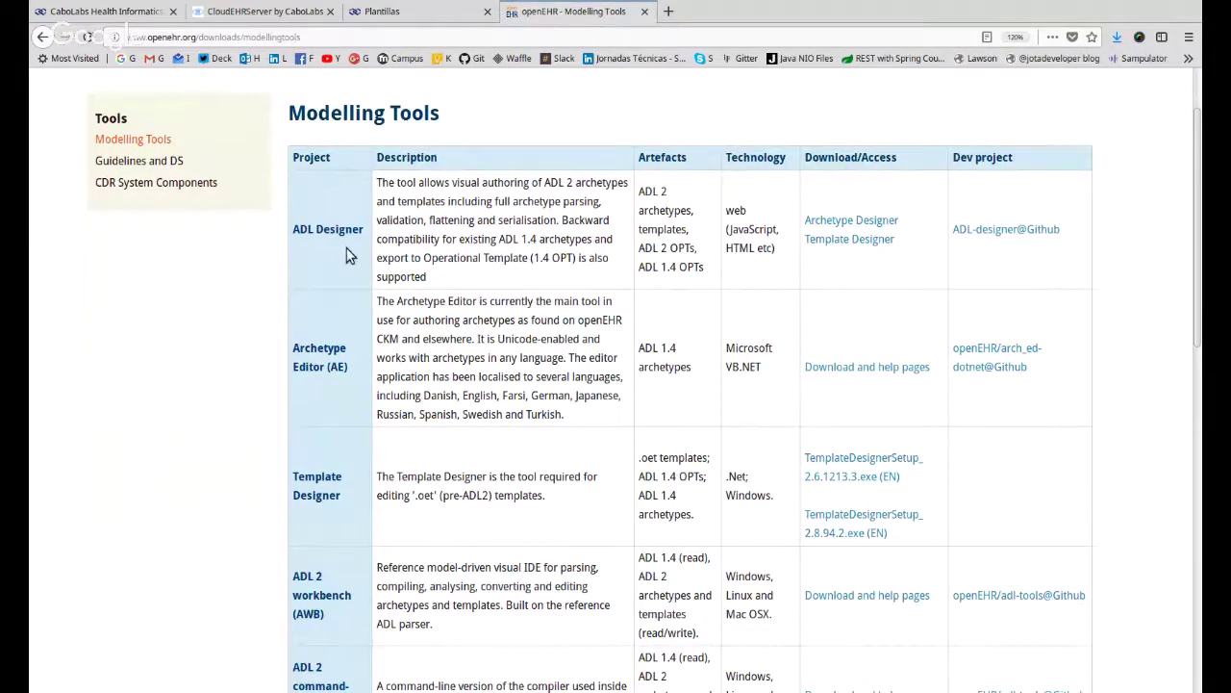
scroll(386, 265, down, 3)
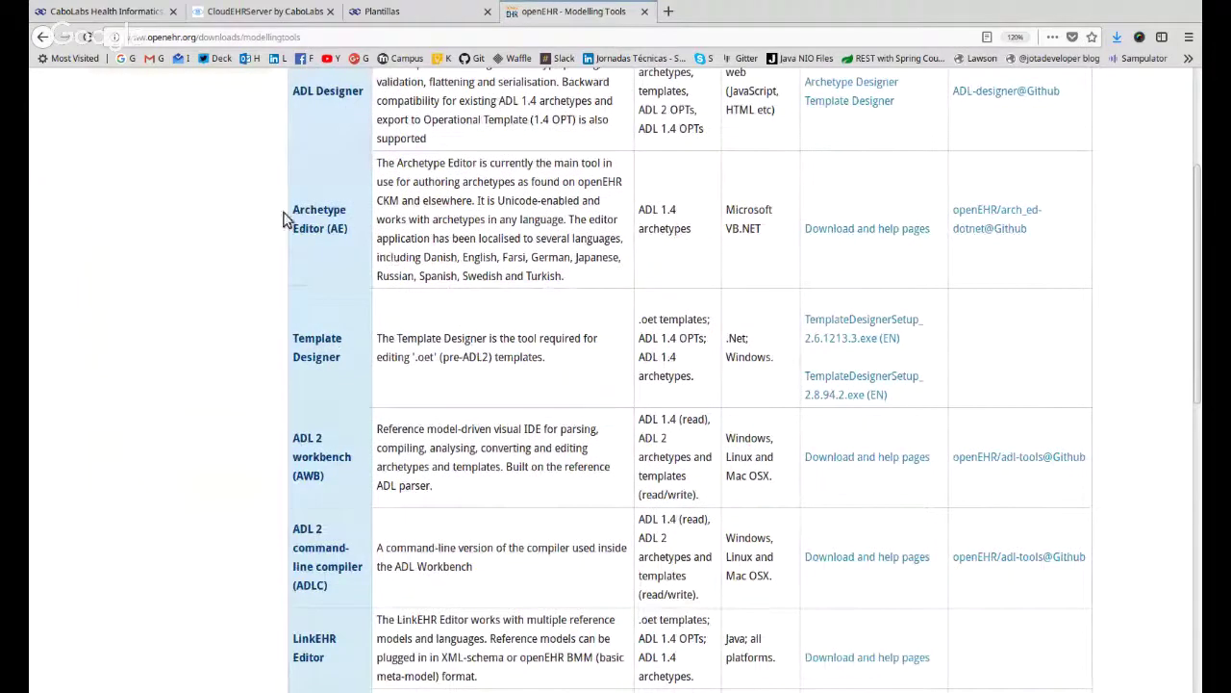
drag(363, 198, 327, 246)
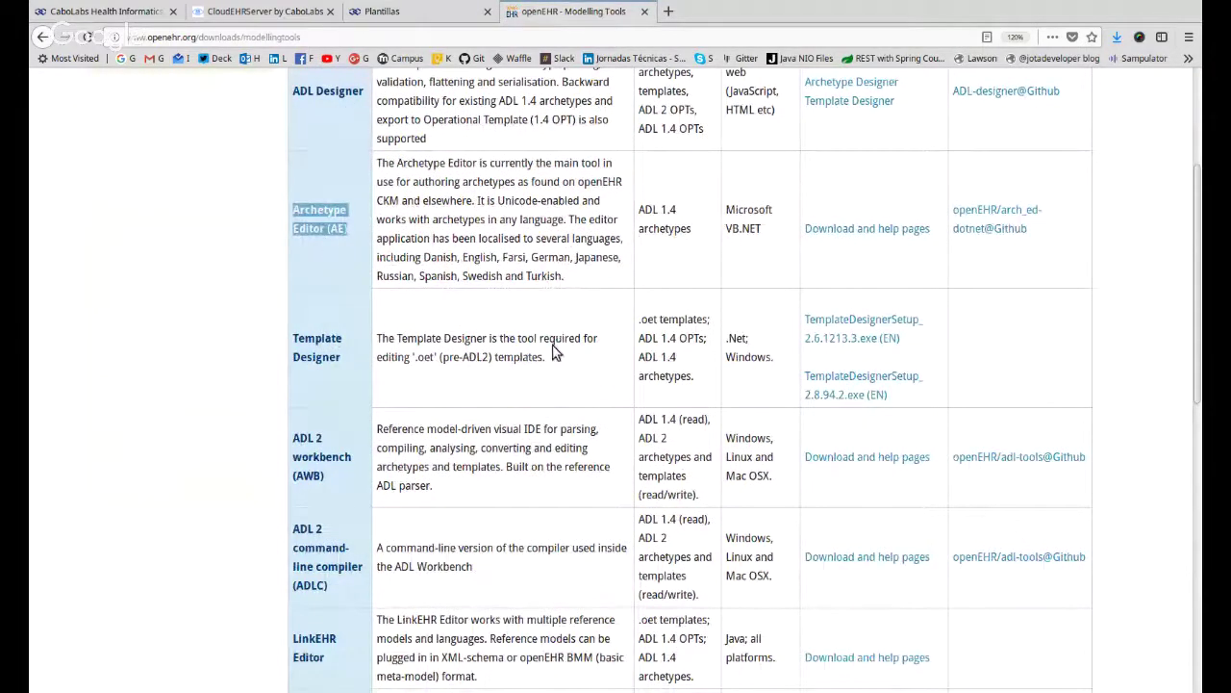
drag(306, 344, 329, 391)
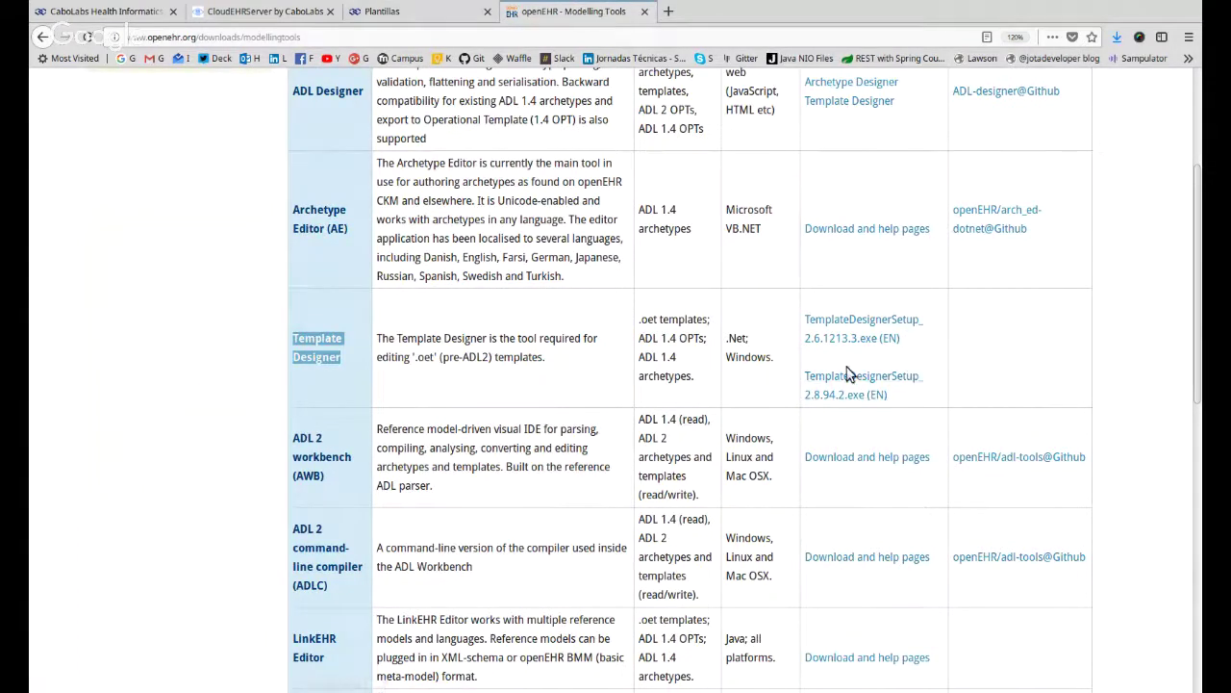
scroll(849, 373, up, 1)
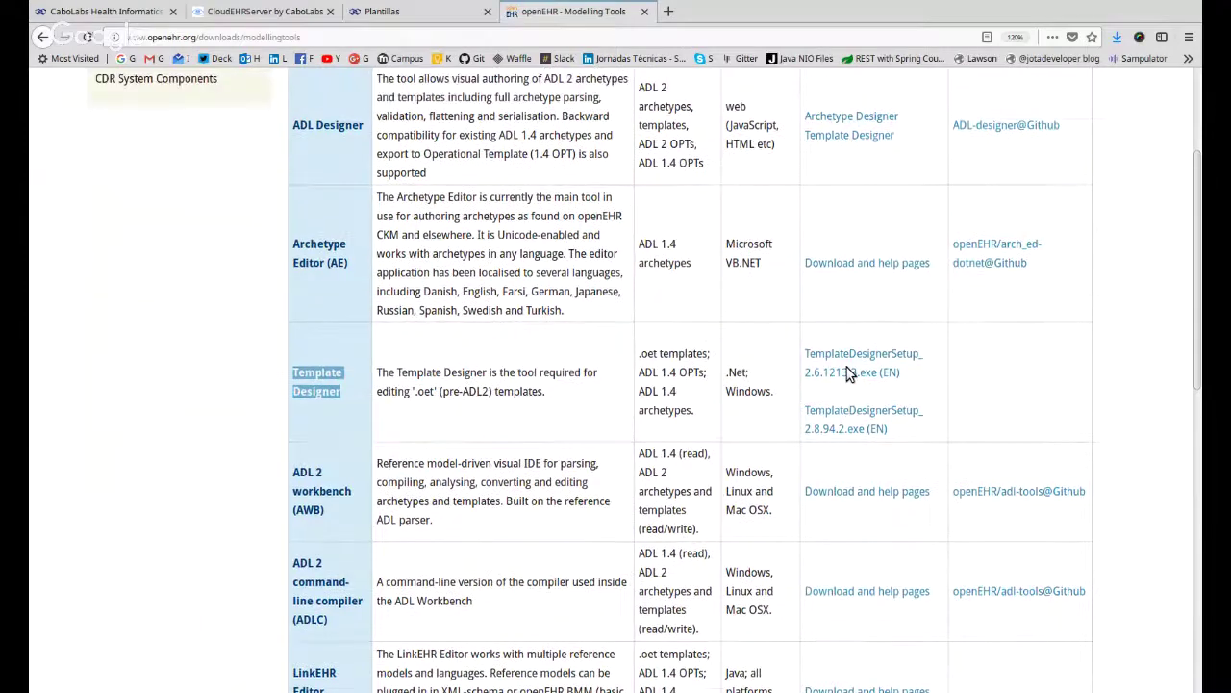
scroll(849, 373, up, 3)
scroll(848, 374, down, 5)
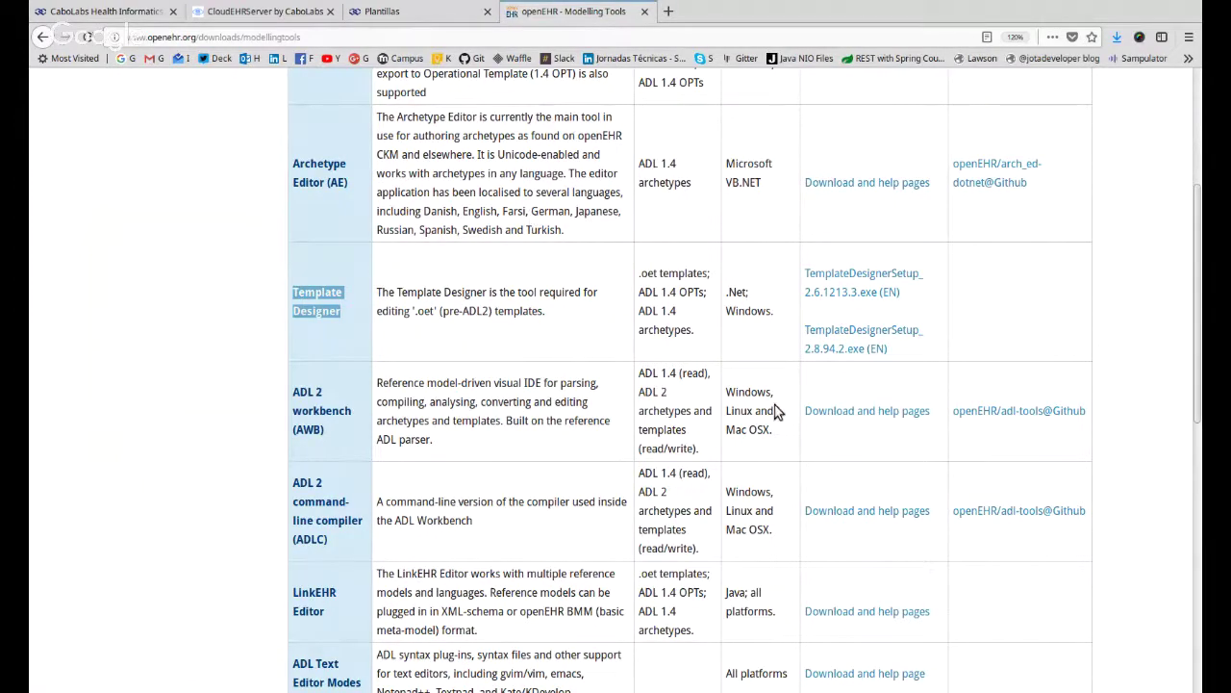
scroll(847, 456, up, 3)
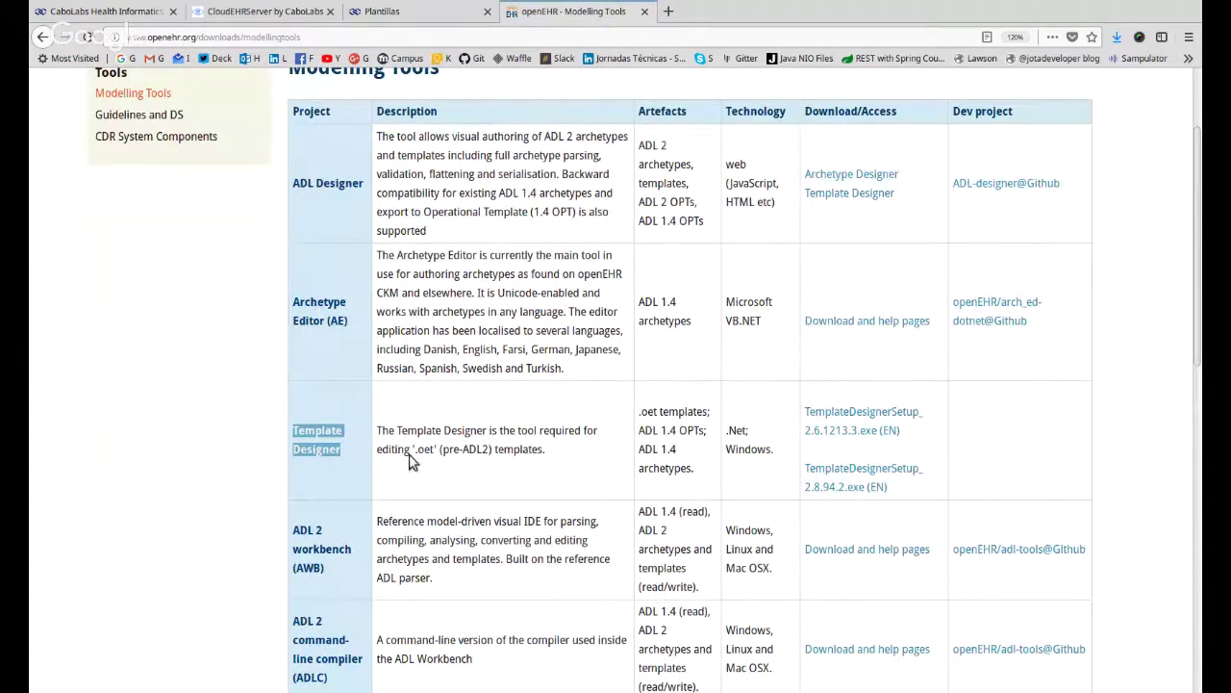
Open the upload form for a new operational template, then go back to Plantillas.
click(381, 15)
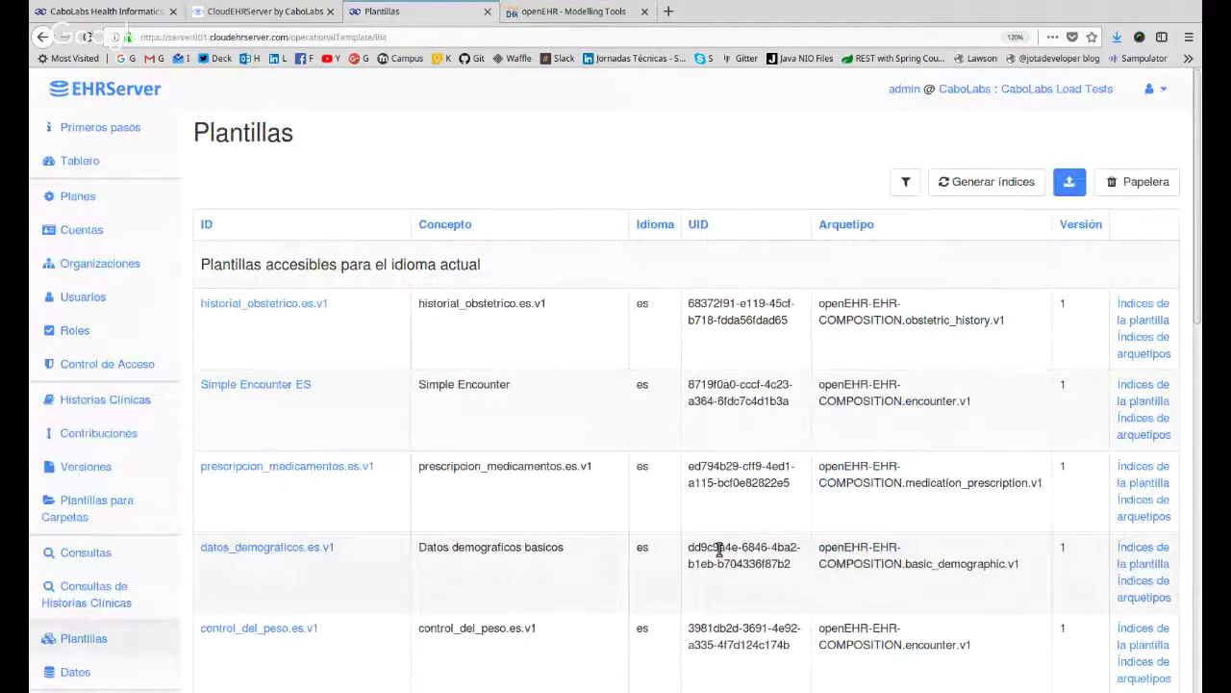
click(1068, 183)
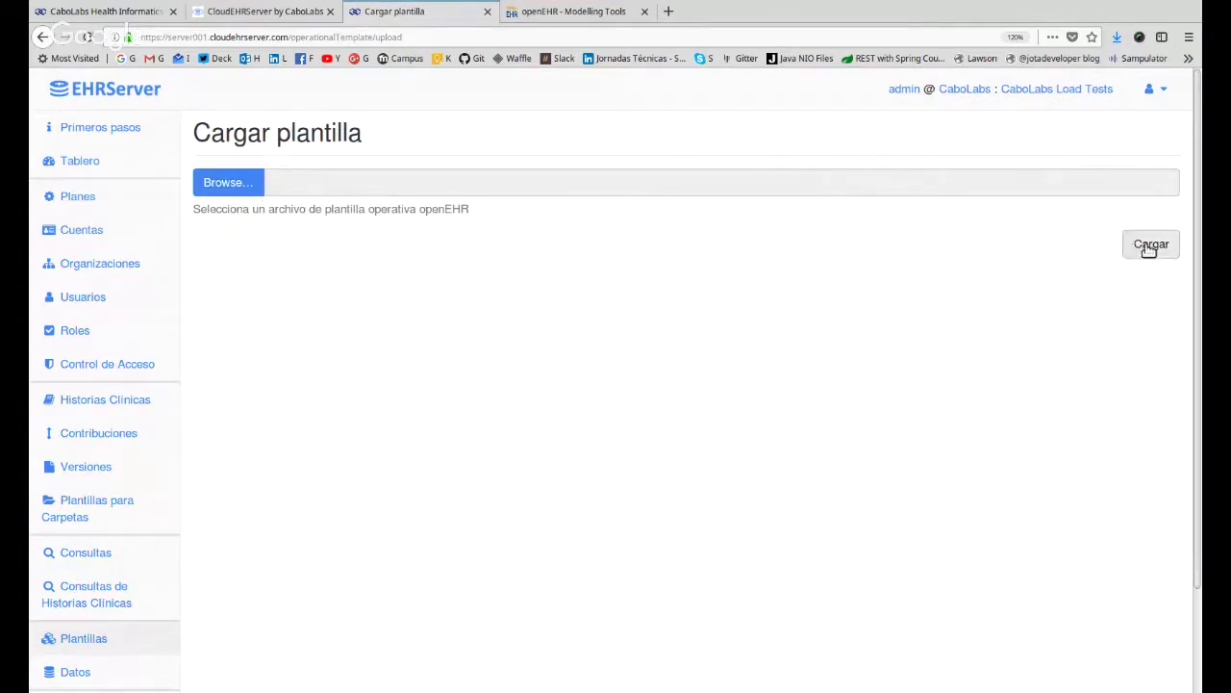
click(84, 635)
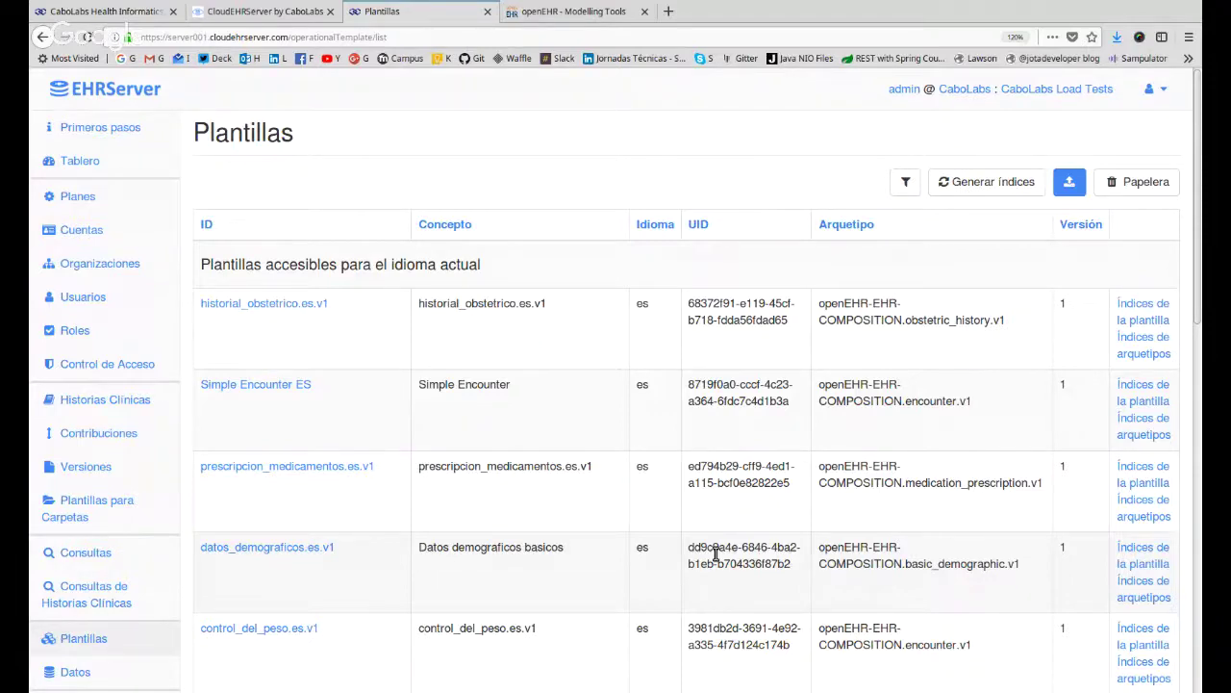
Scroll the templates: Spanish ones like prescripcion_medicamentos.es.v1 are accessible, English ones are not.
scroll(510, 616, down, 2)
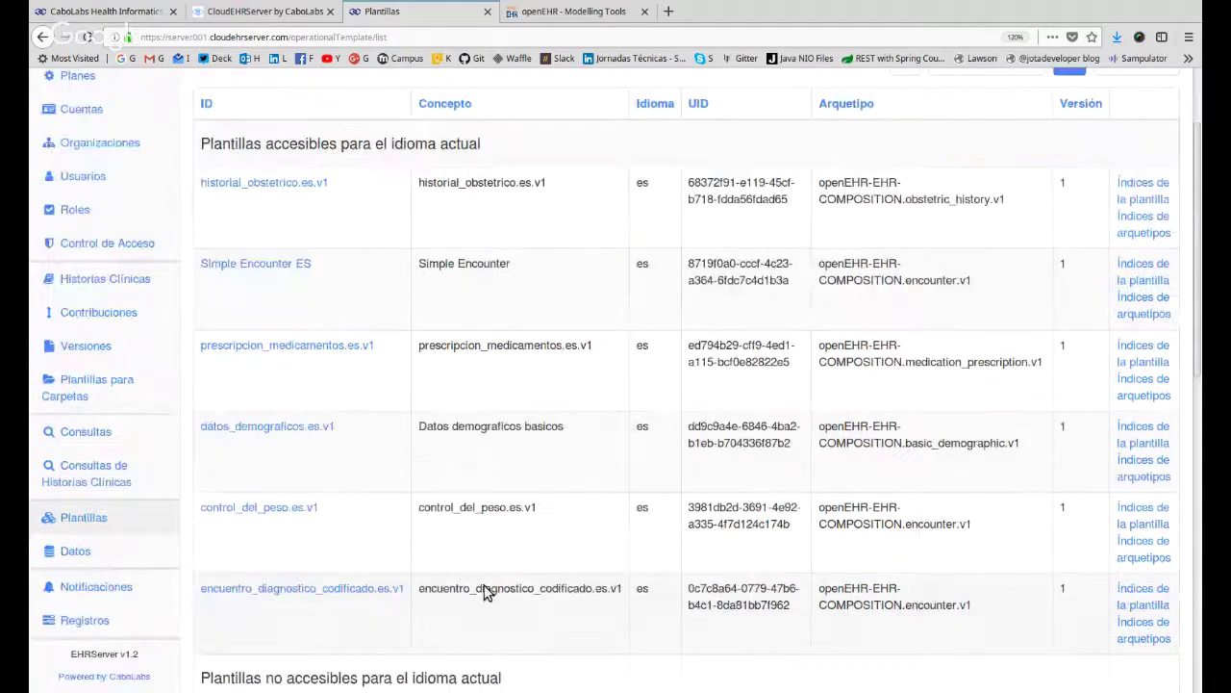
scroll(484, 585, down, 2)
scroll(484, 585, up, 4)
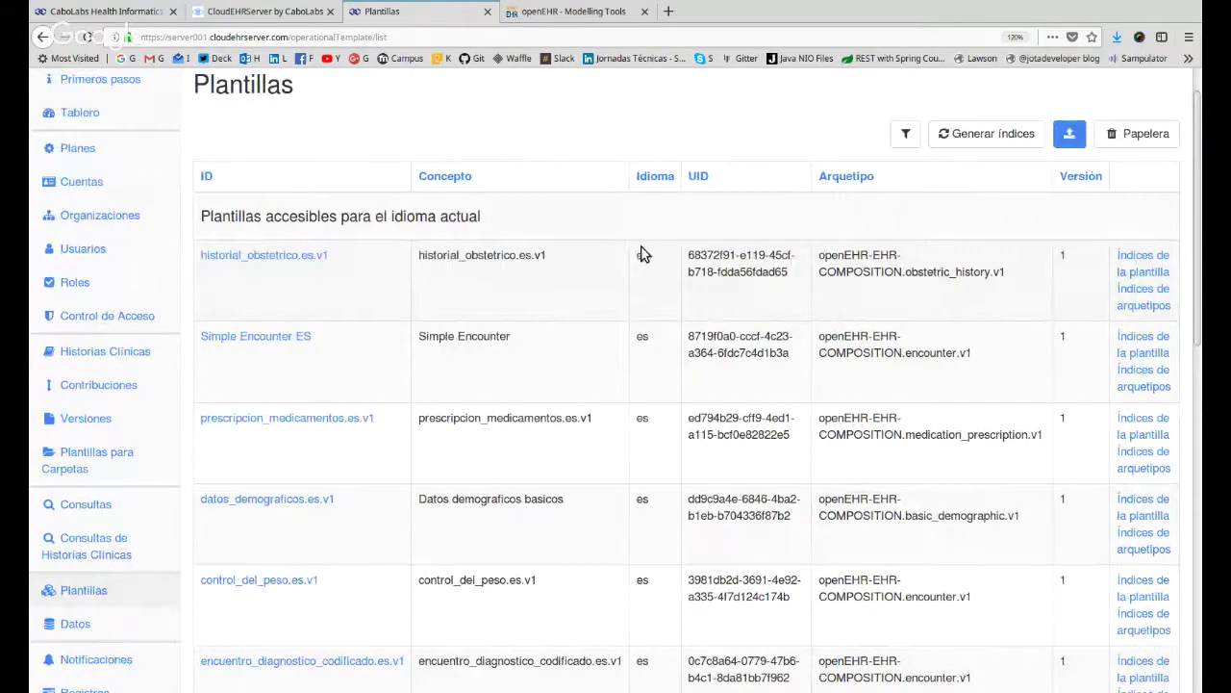
scroll(652, 392, down, 5)
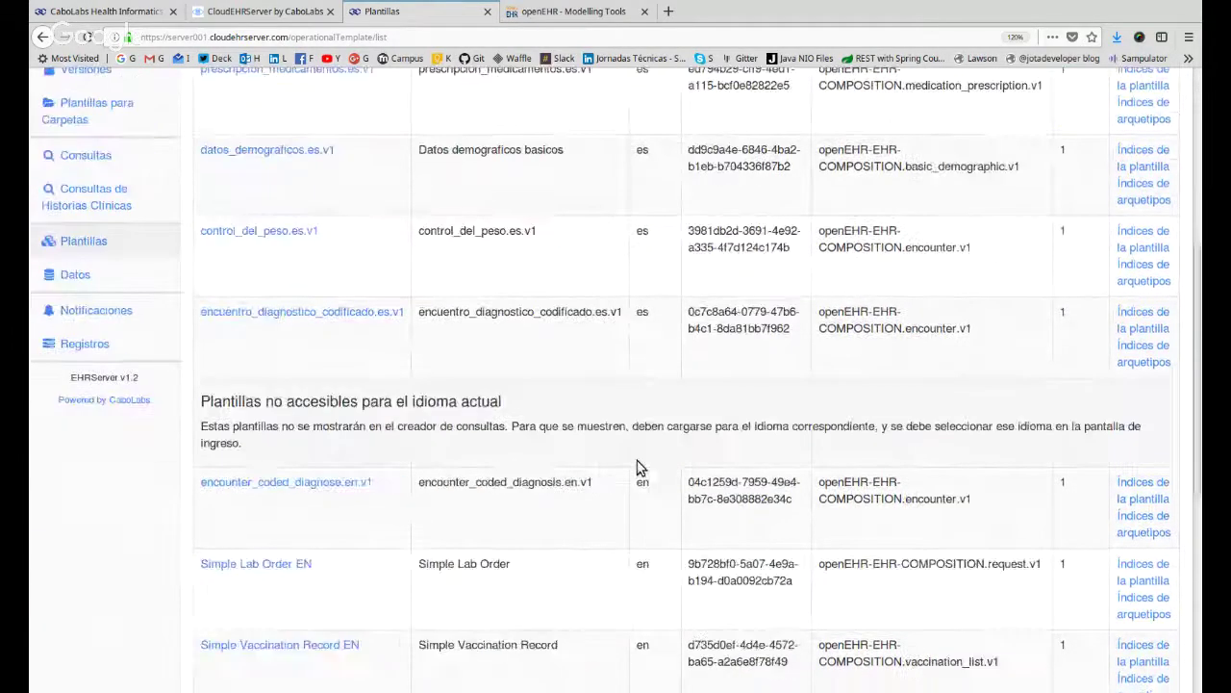
scroll(640, 462, down, 4)
scroll(679, 420, down, 3)
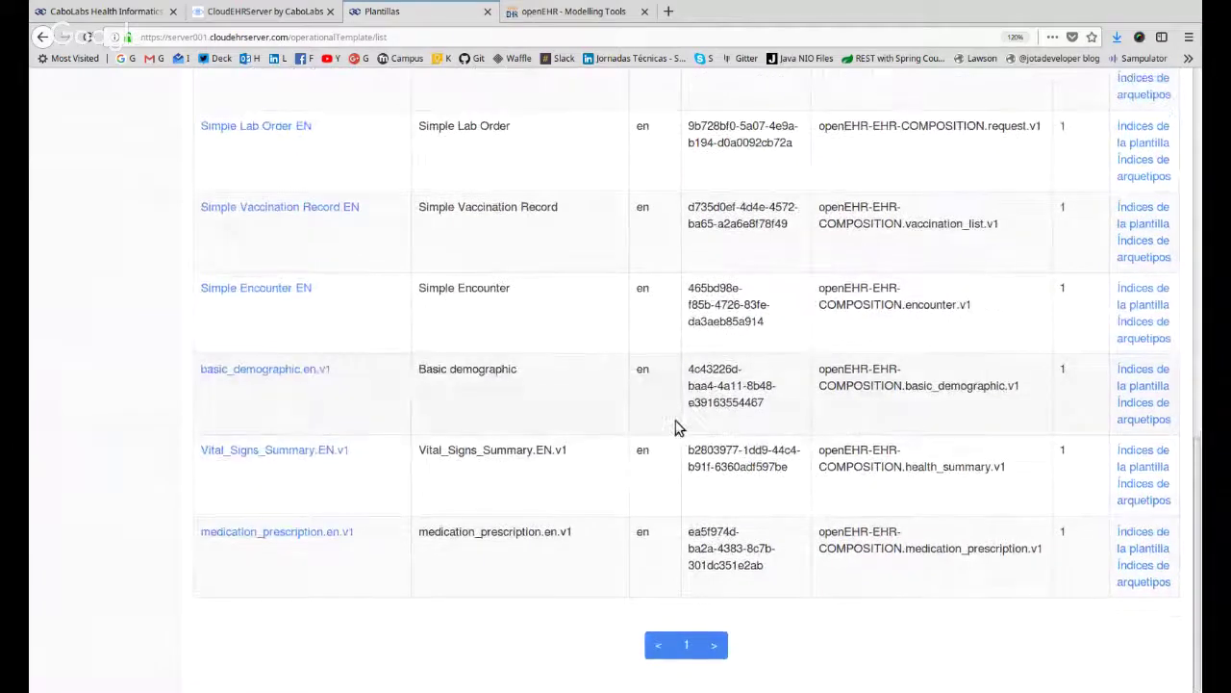
scroll(664, 491, up, 6)
scroll(653, 498, up, 3)
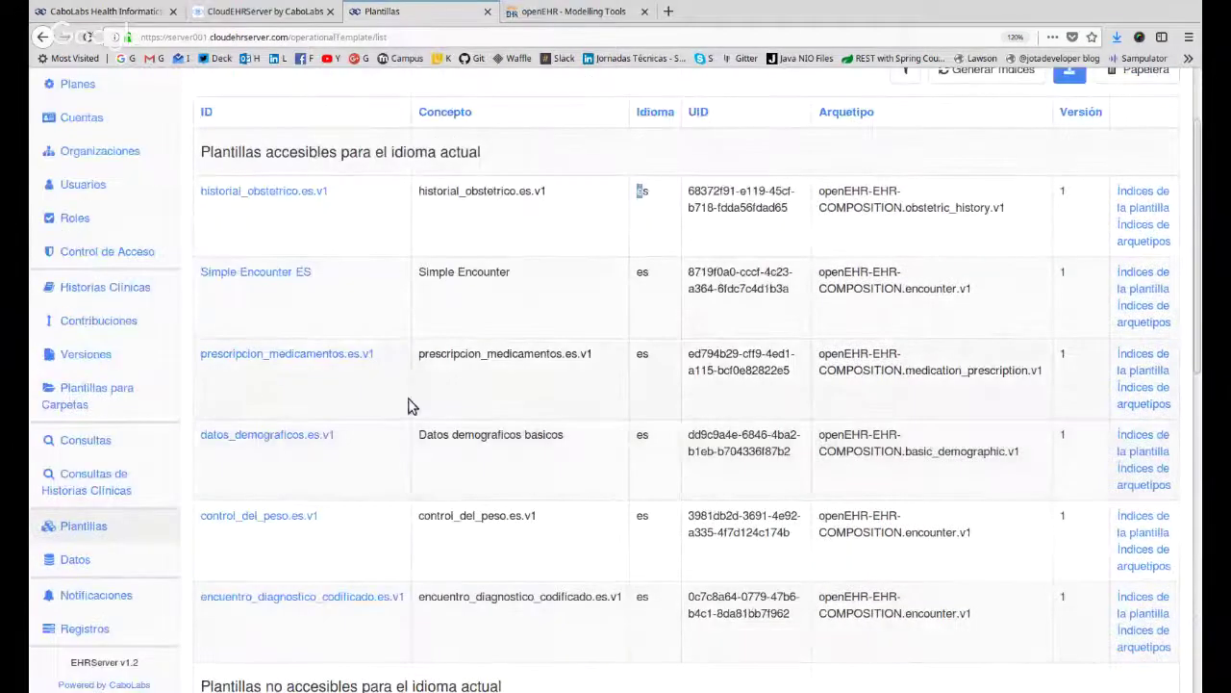
click(277, 356)
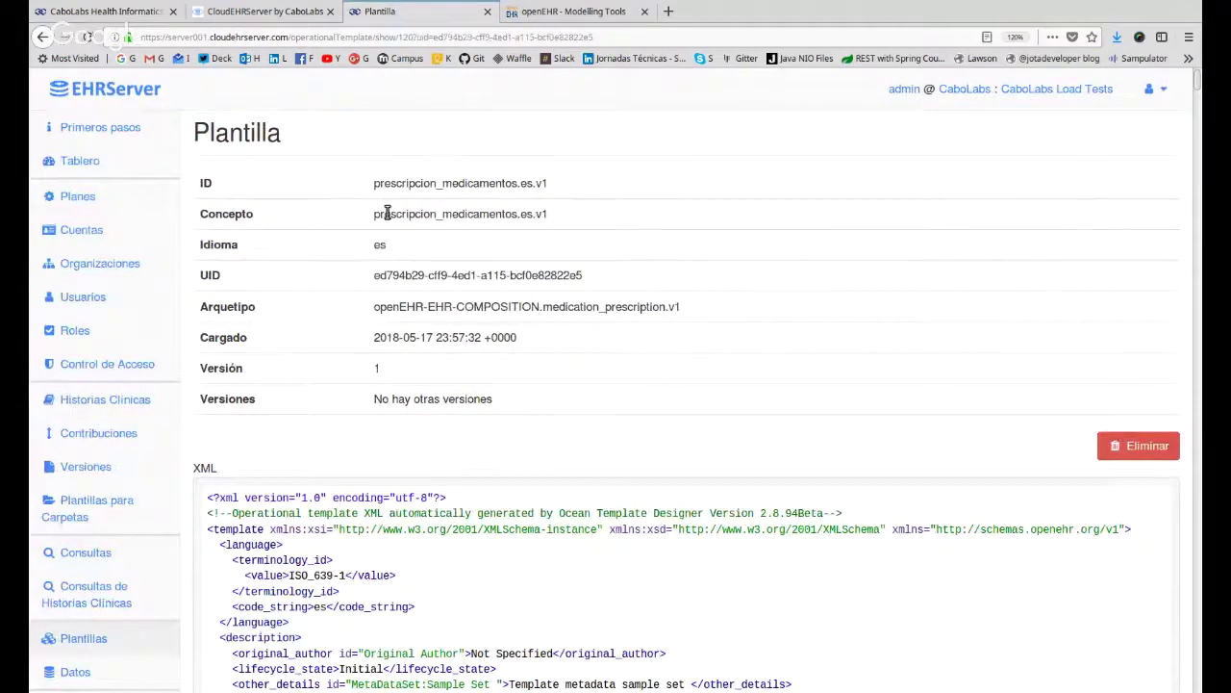
drag(386, 183, 537, 183)
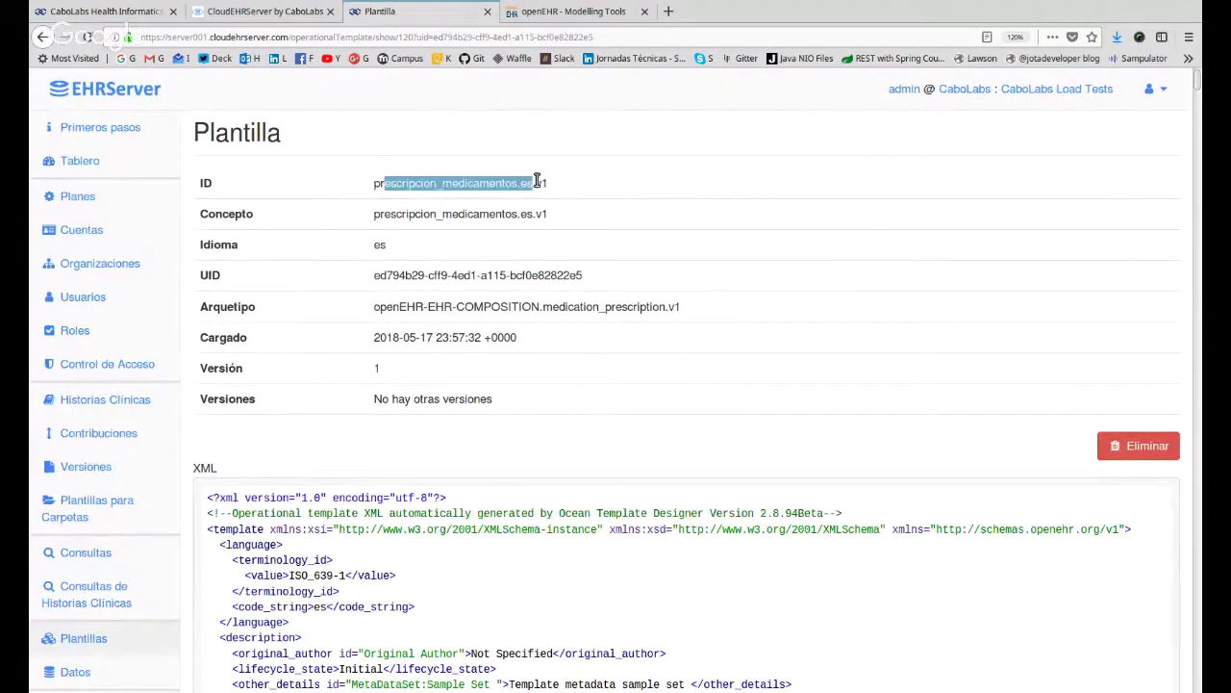
click(396, 262)
triple_click(592, 276)
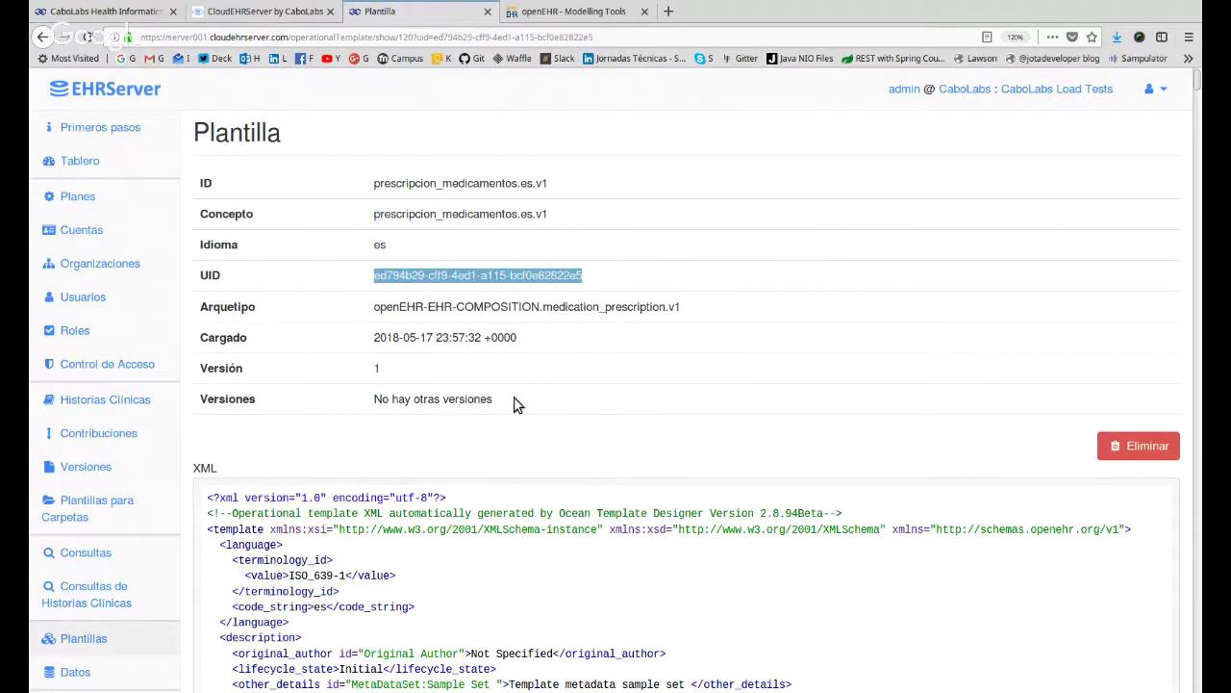
drag(387, 308, 719, 313)
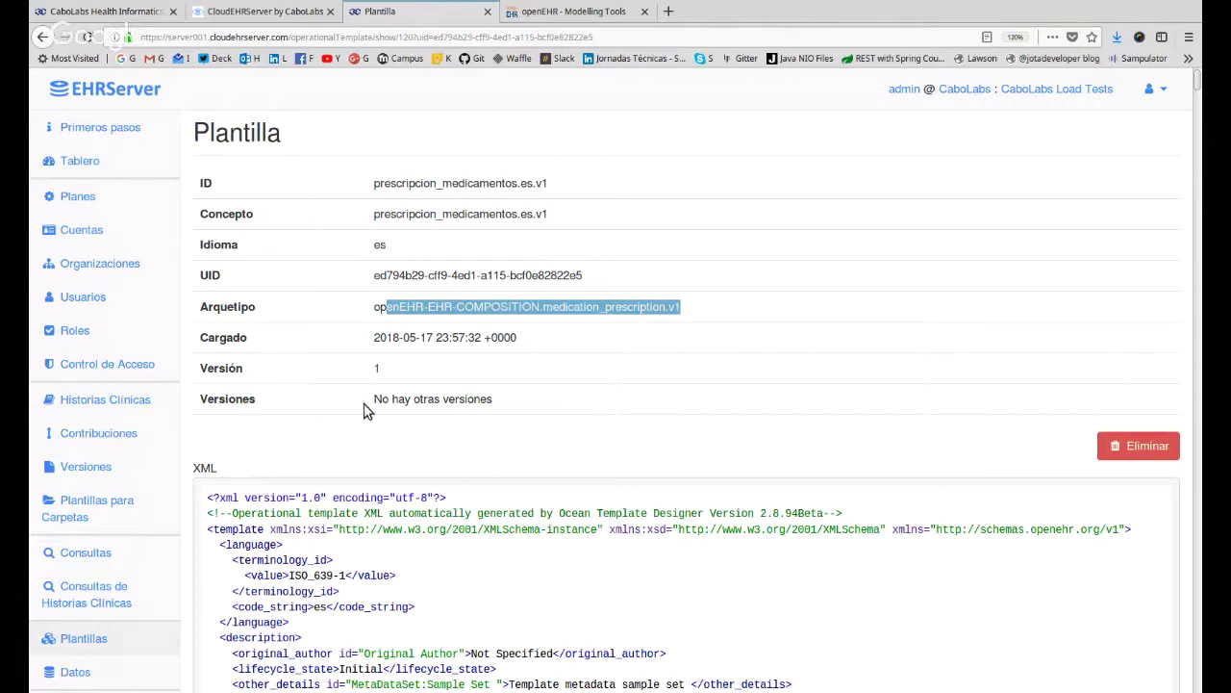
drag(383, 373, 369, 375)
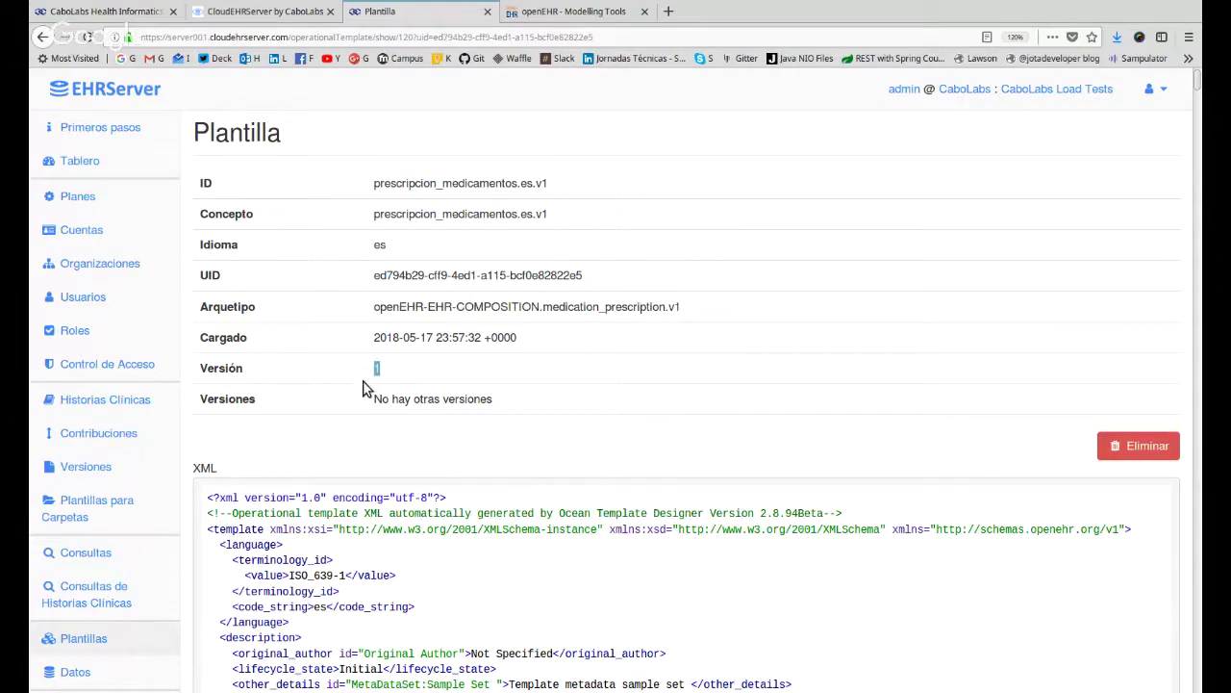
scroll(544, 385, down, 3)
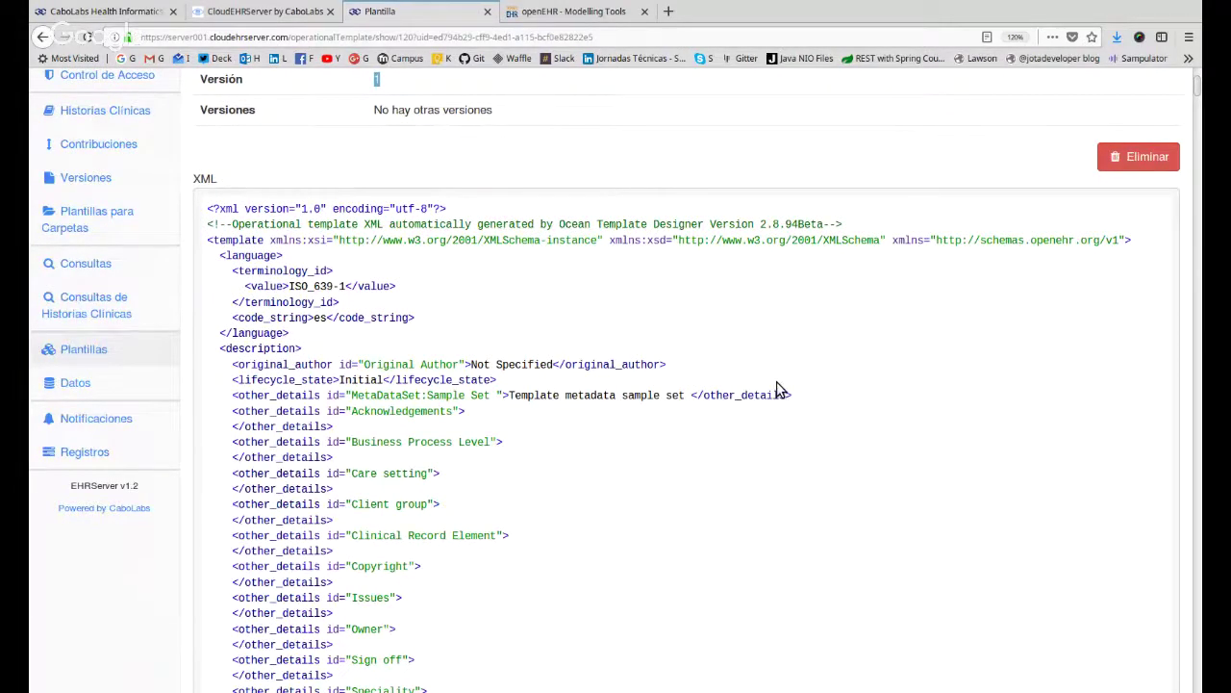
scroll(775, 375, down, 1)
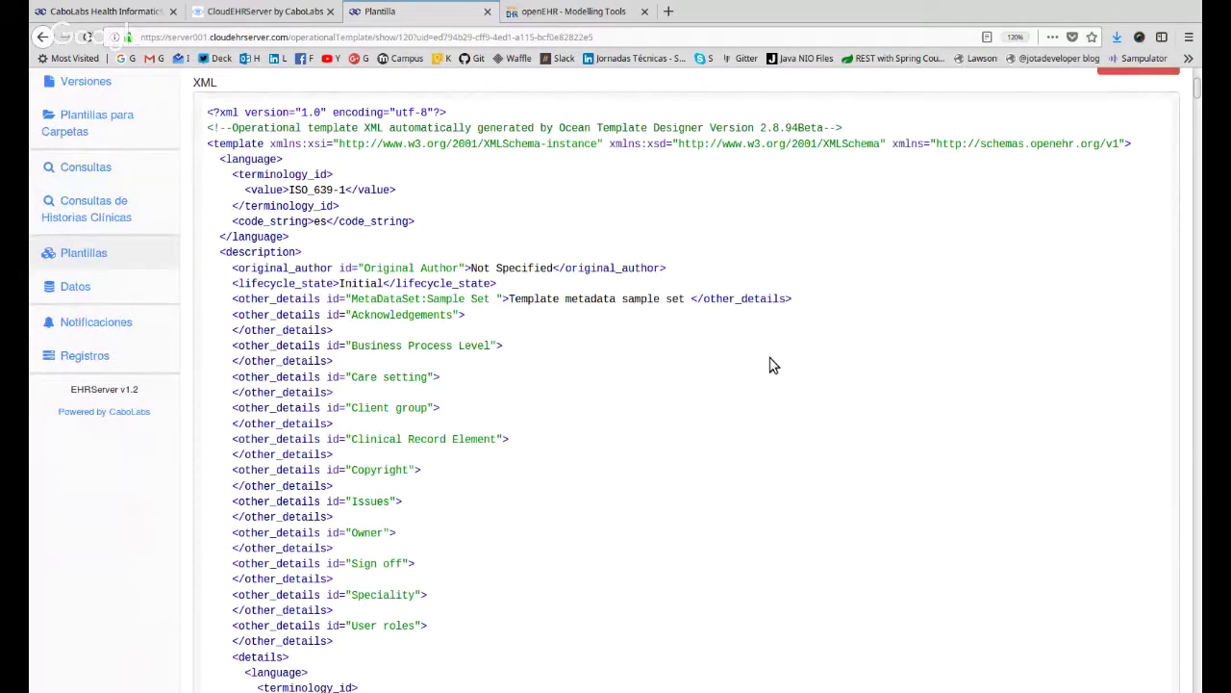
scroll(761, 416, down, 12)
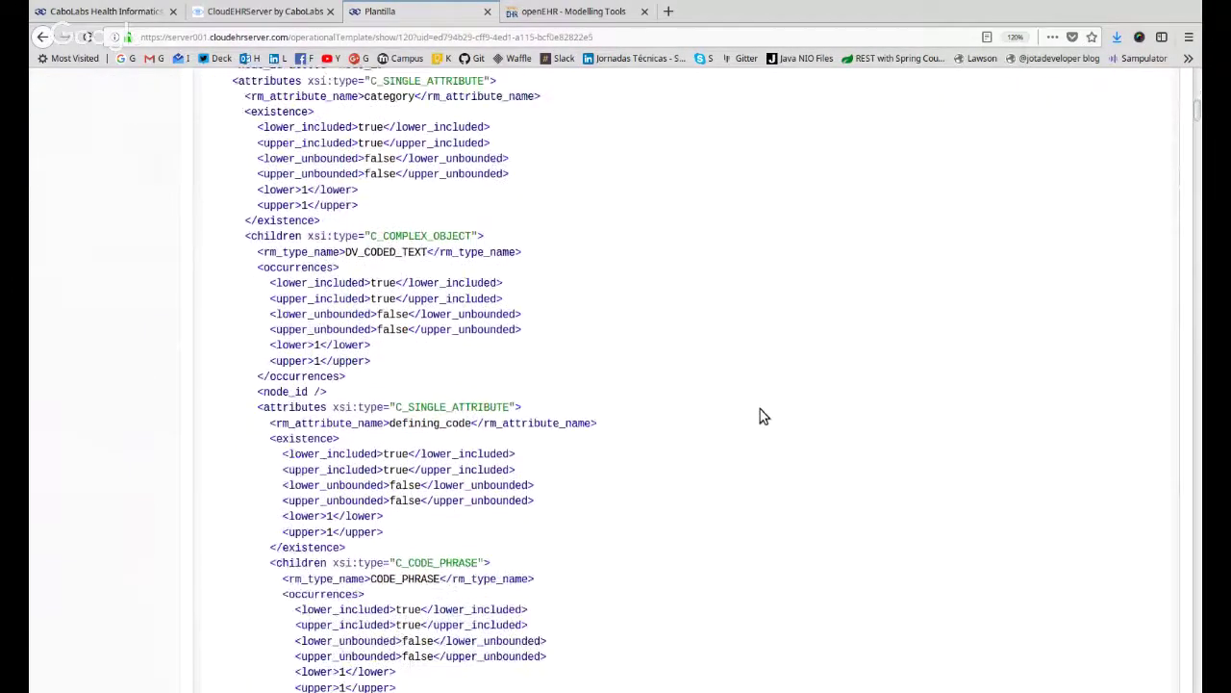
drag(408, 128, 692, 462)
scroll(695, 462, down, 3)
click(433, 461)
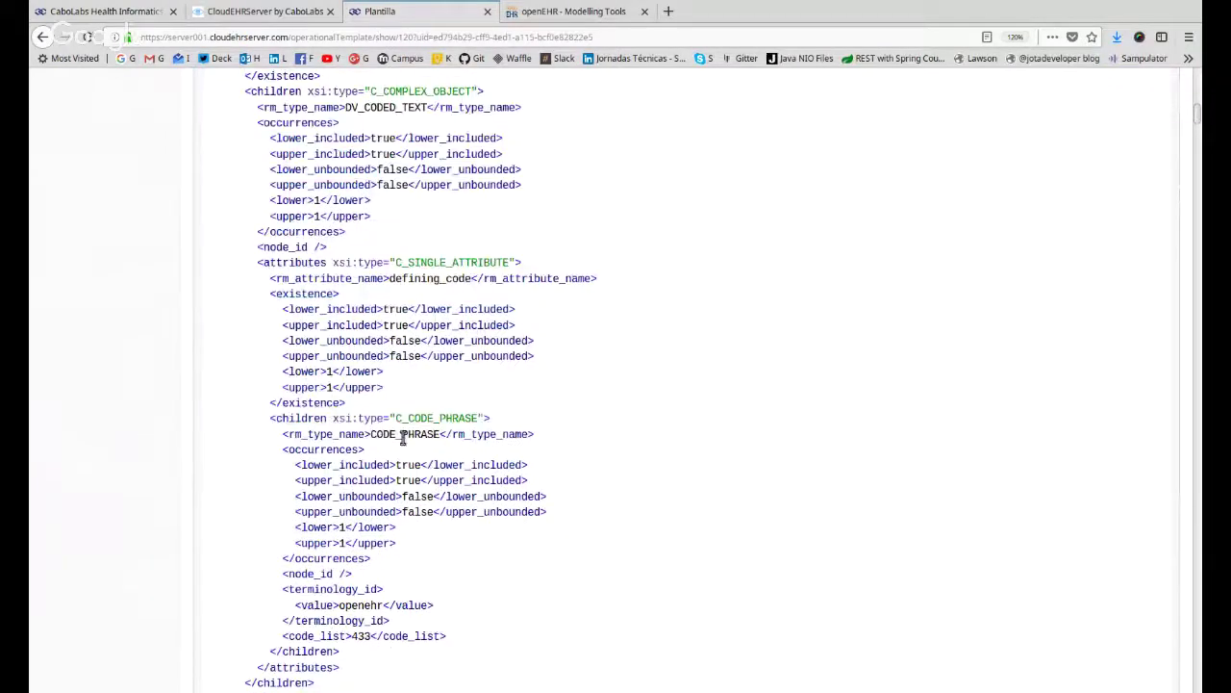
double_click(402, 433)
scroll(690, 434, down, 5)
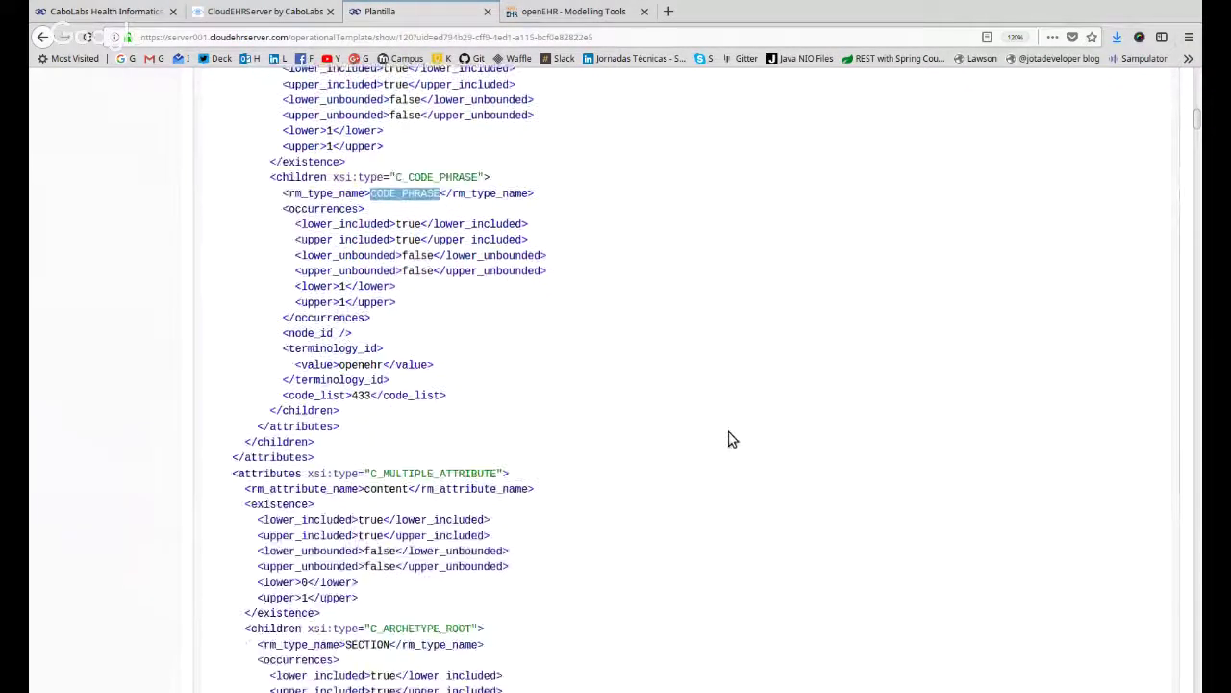
scroll(728, 440, down, 6)
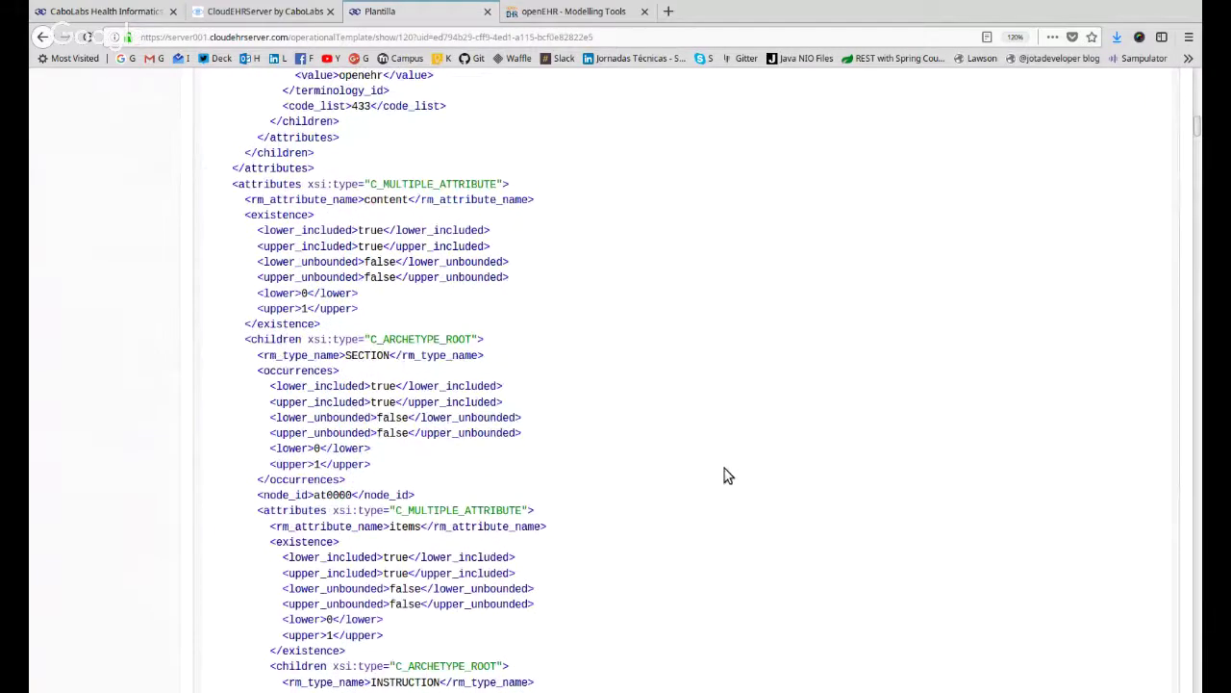
scroll(500, 372, down, 1)
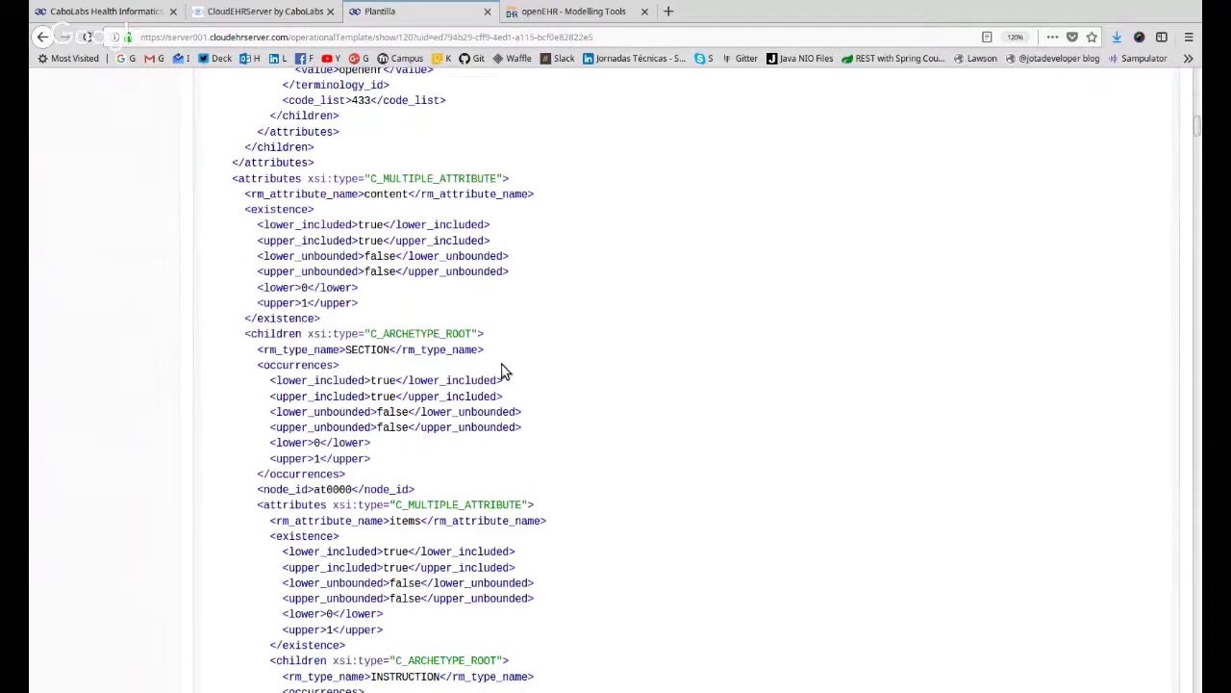
scroll(586, 355, down, 13)
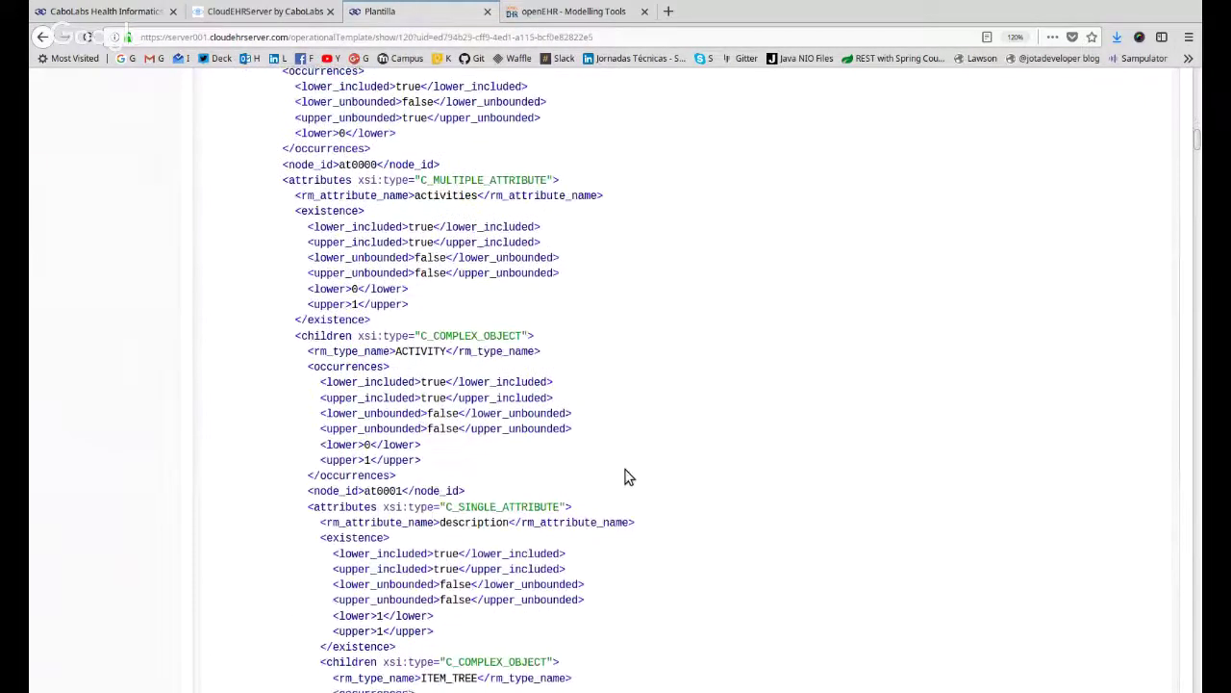
scroll(626, 476, down, 15)
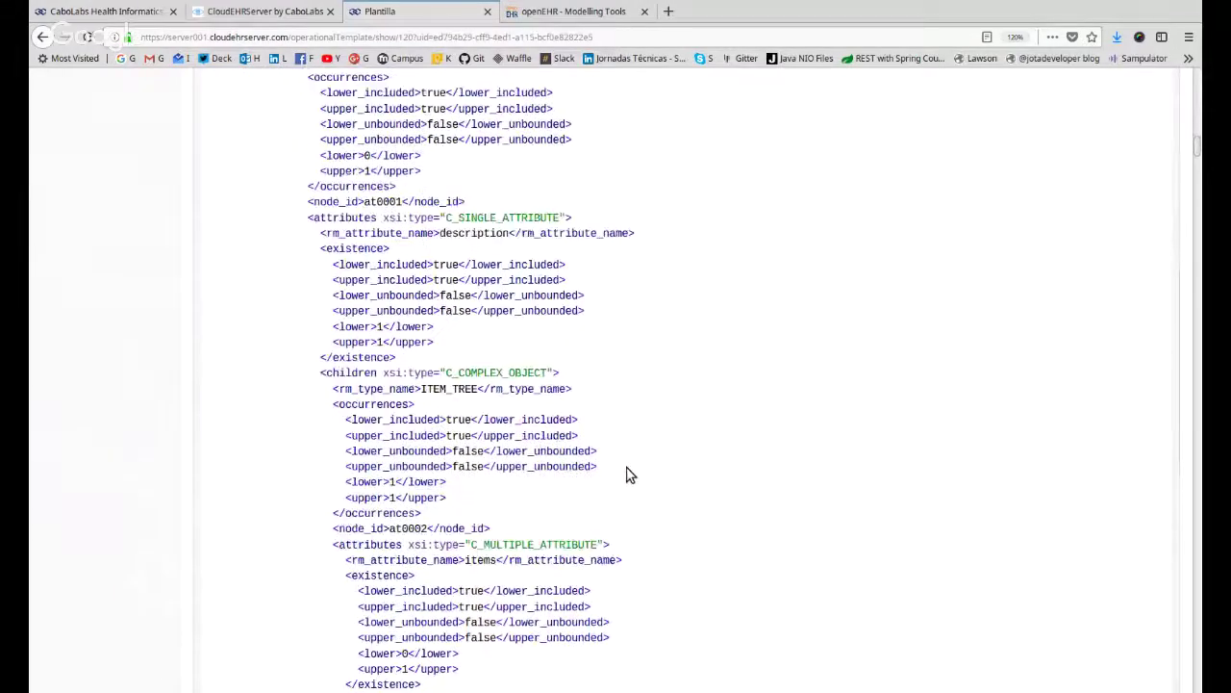
drag(714, 206, 739, 606)
scroll(797, 504, down, 19)
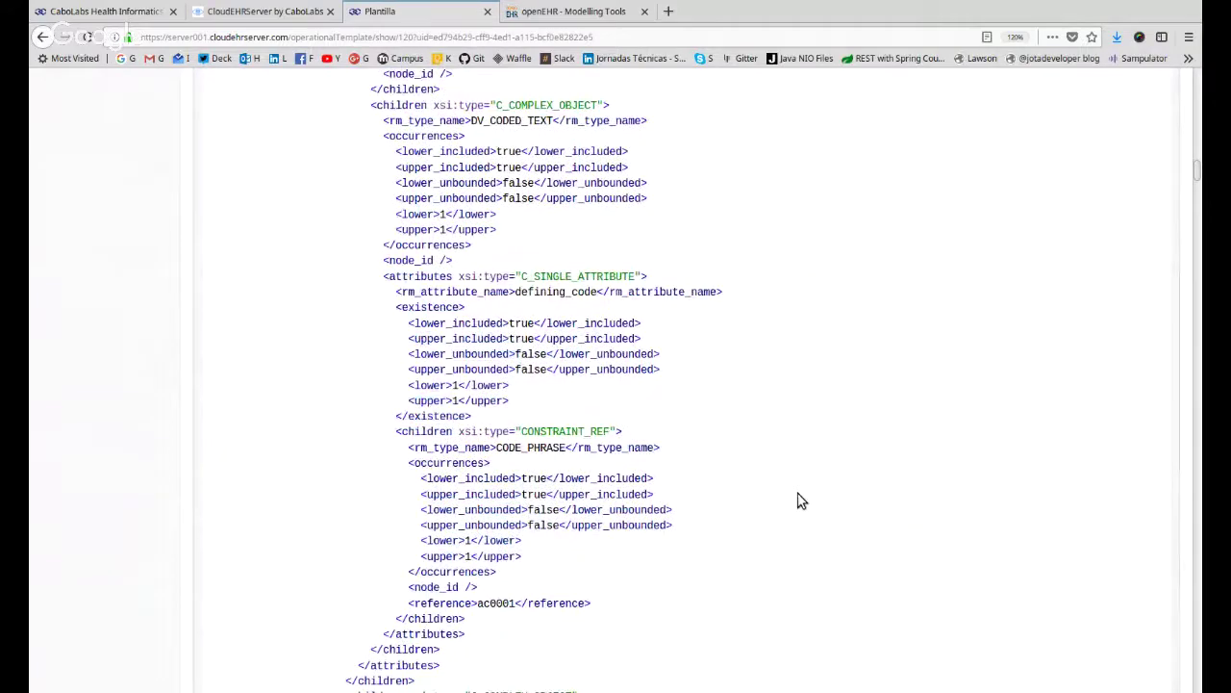
scroll(798, 500, down, 20)
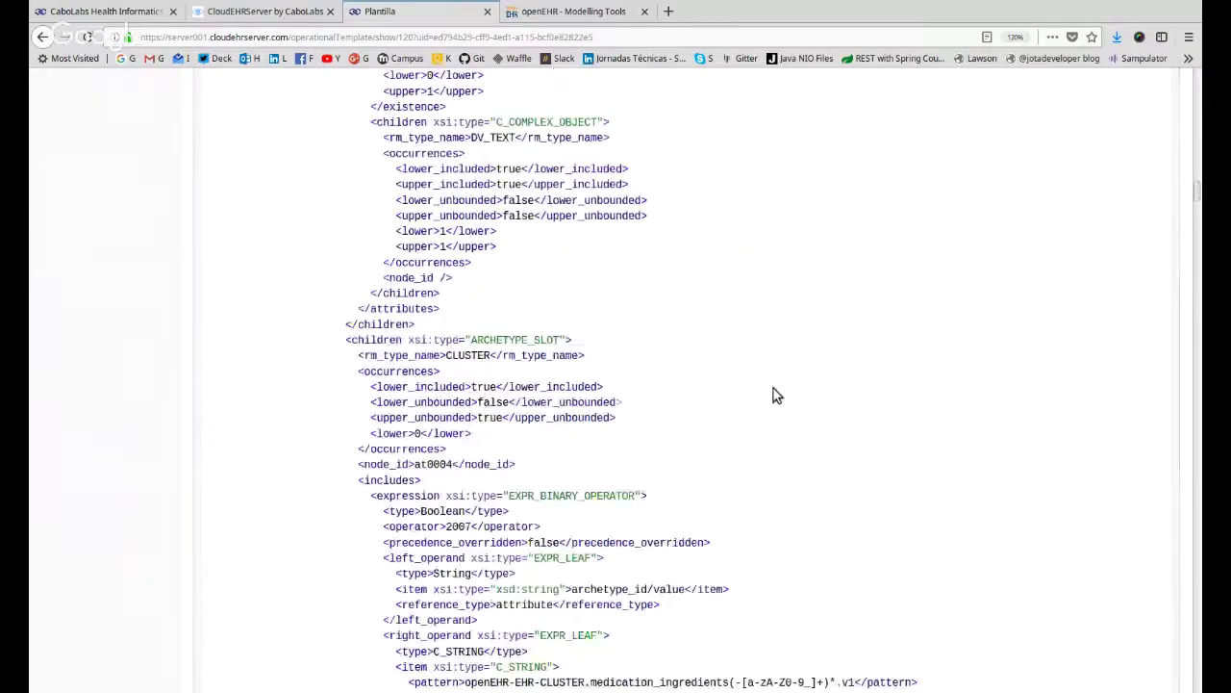
scroll(787, 394, up, 10)
scroll(787, 395, down, 10)
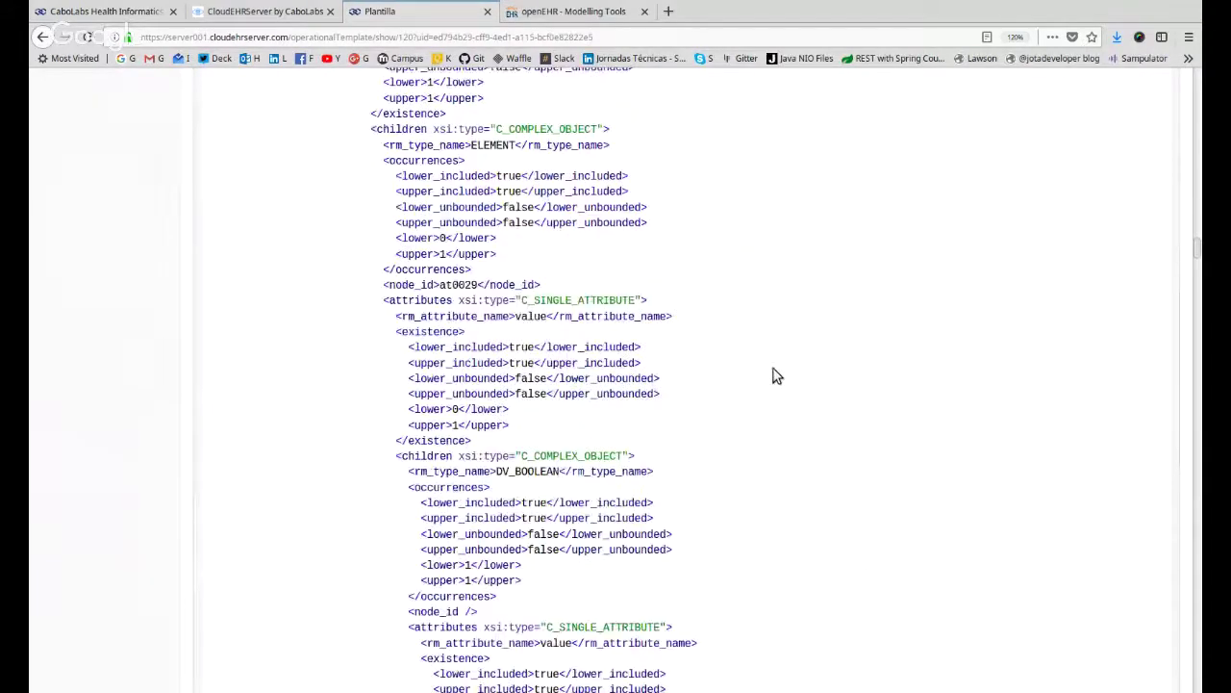
scroll(775, 376, up, 1)
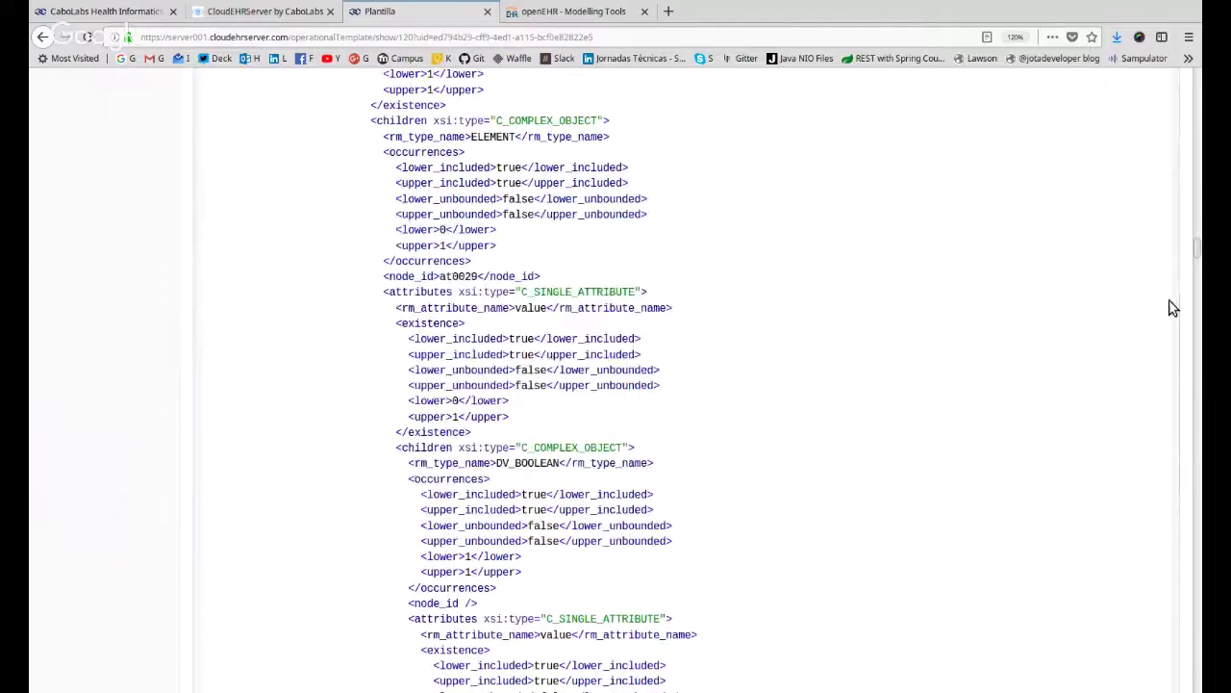
drag(1197, 253, 1198, 681)
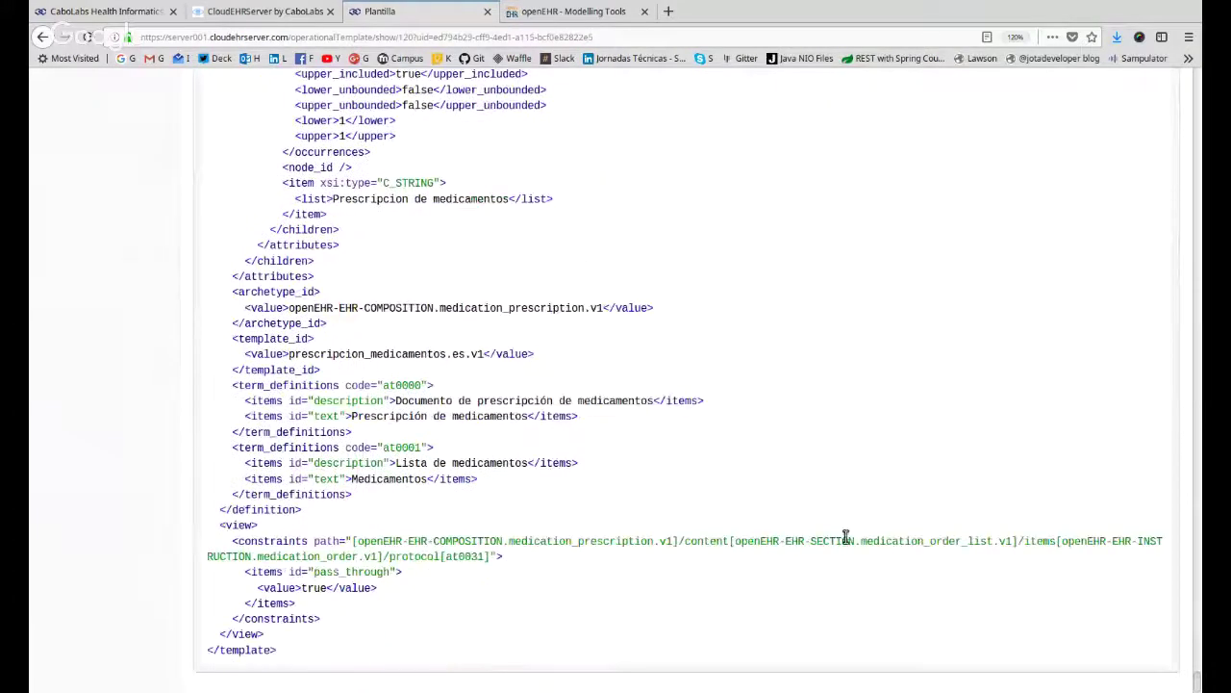
drag(542, 529, 538, 138)
click(710, 225)
scroll(667, 356, up, 1)
drag(667, 356, 291, 146)
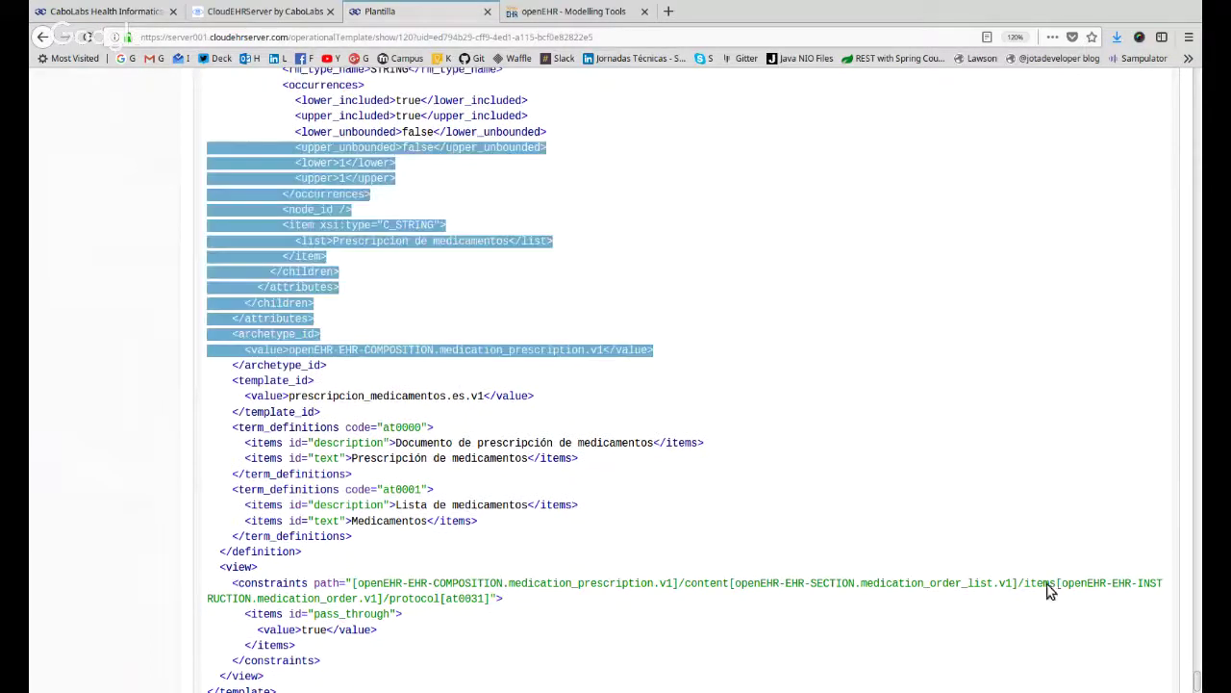
drag(1196, 675, 1147, 79)
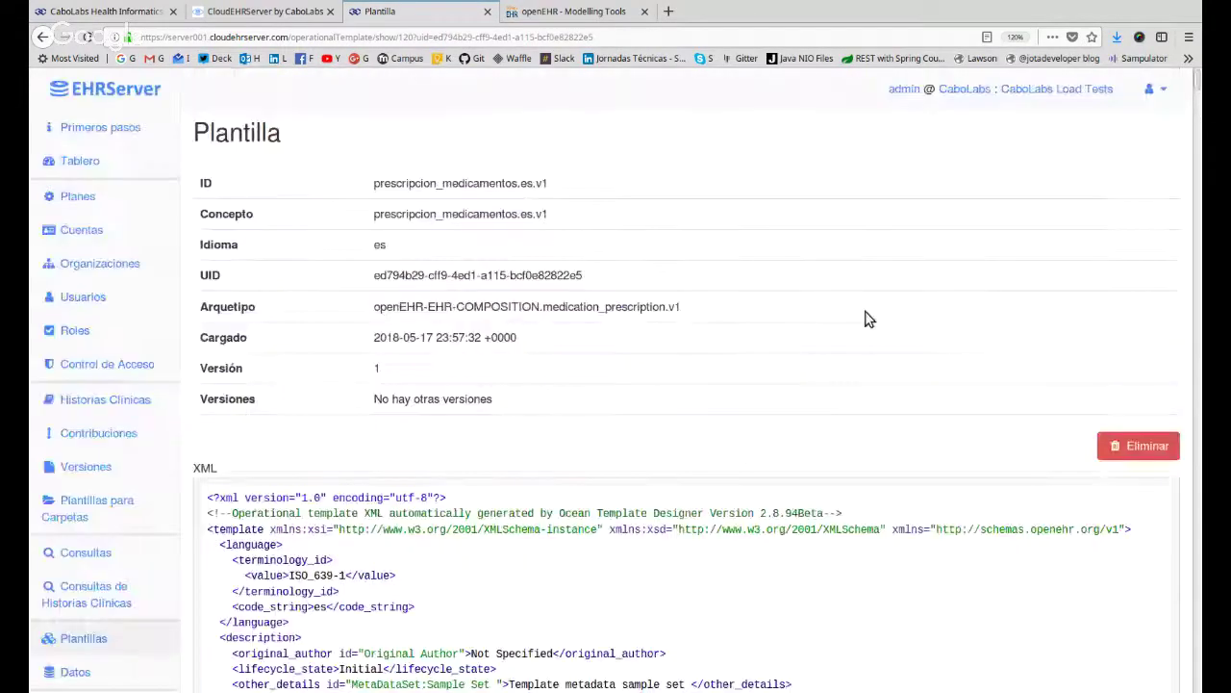
scroll(866, 323, down, 2)
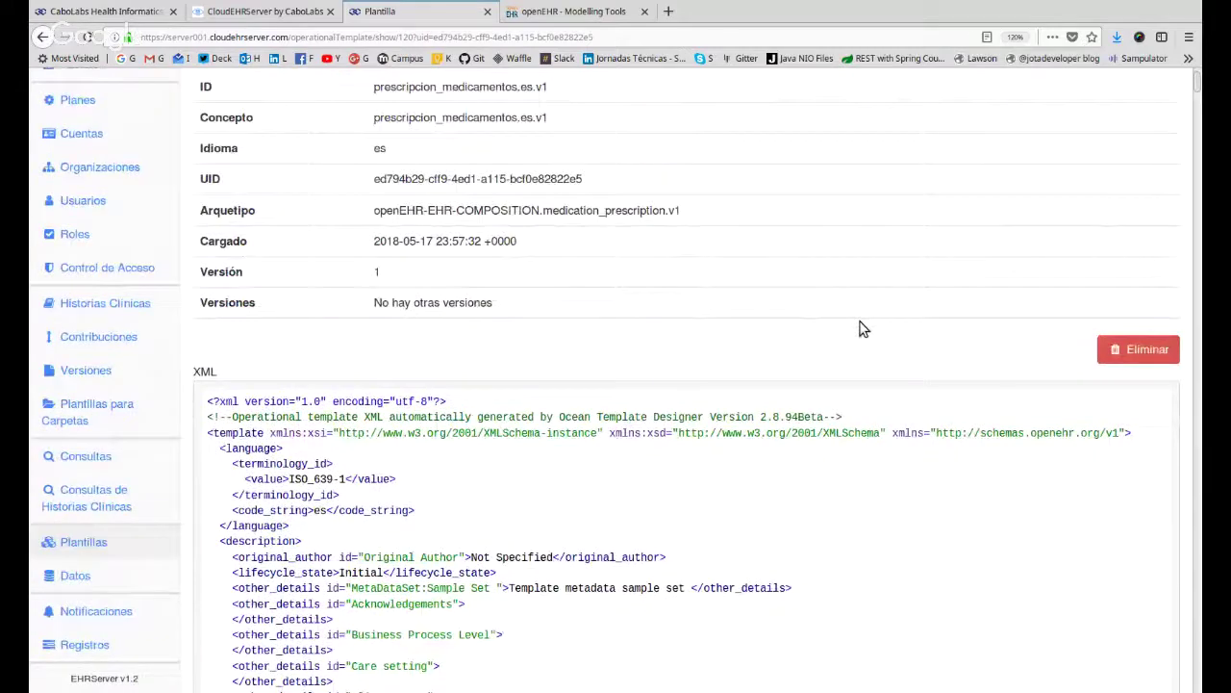
scroll(863, 328, up, 1)
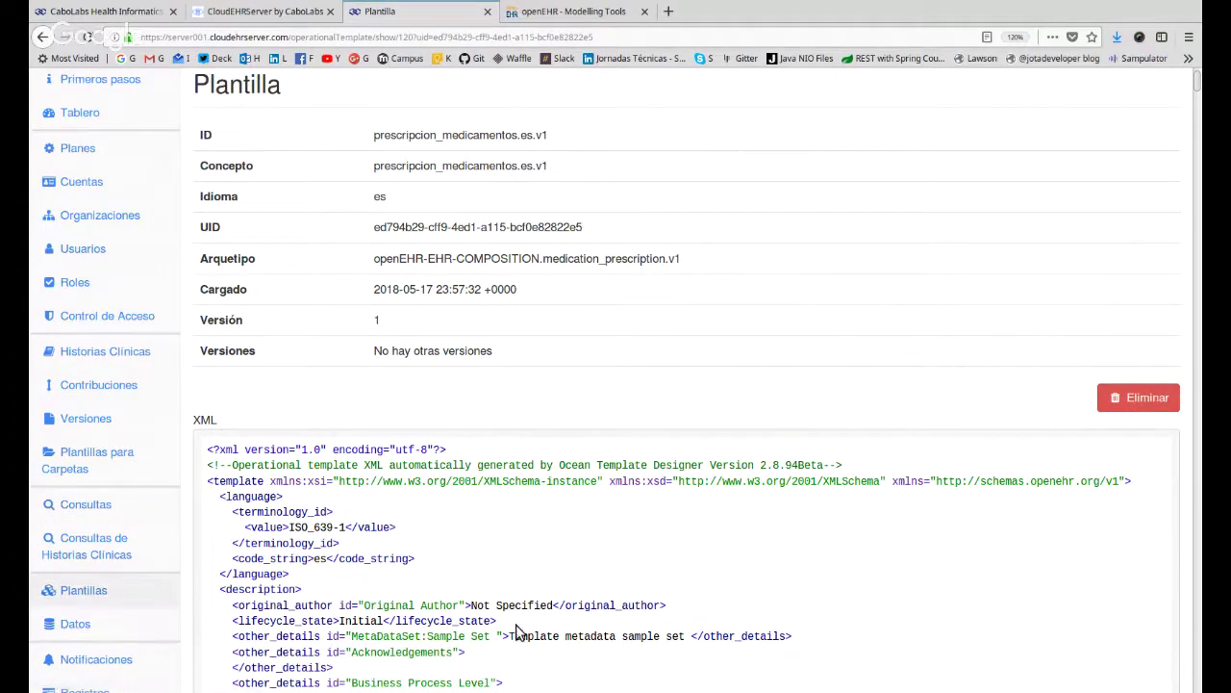
scroll(510, 541, down, 3)
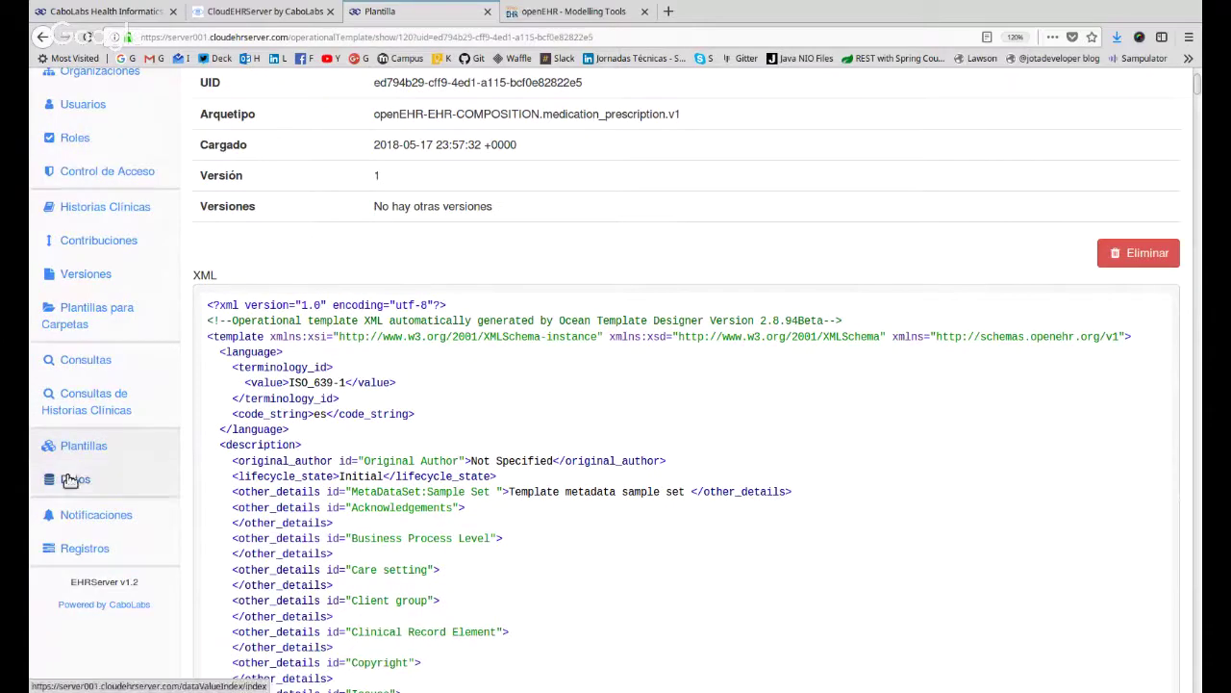
Open Datos indexadas and scan the datos_demograficos.es.v1 rows with paths, DV types and composition UIDs.
click(69, 480)
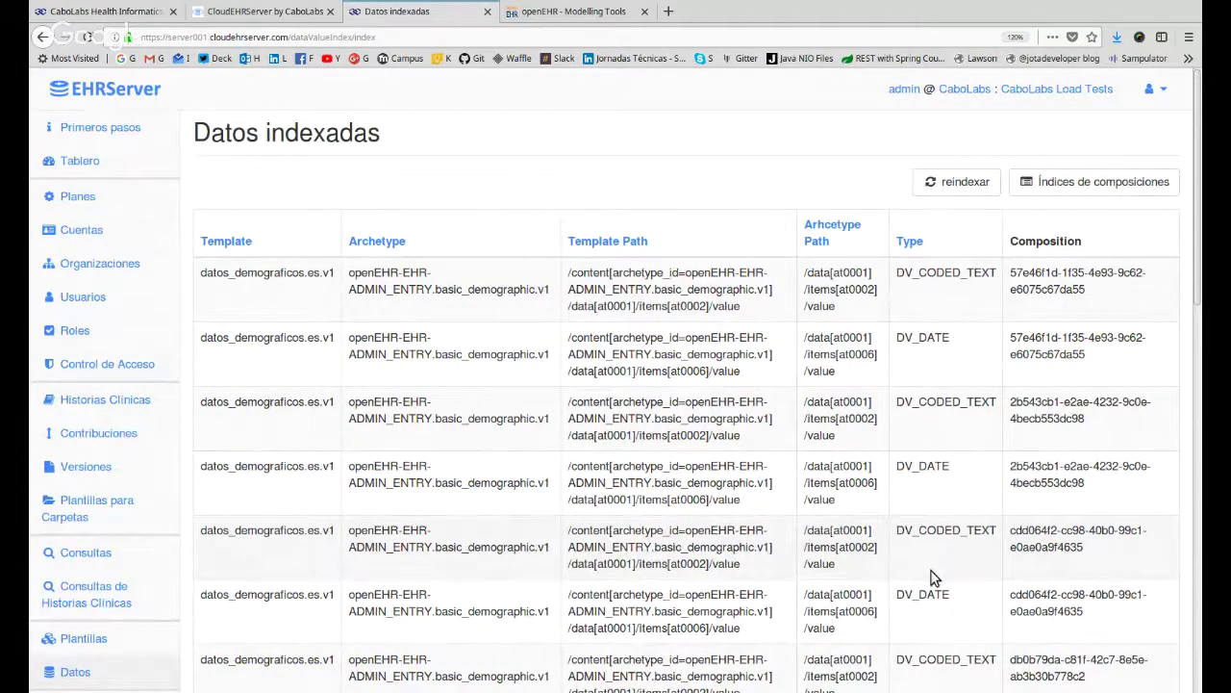
scroll(516, 439, down, 1)
scroll(457, 410, down, 5)
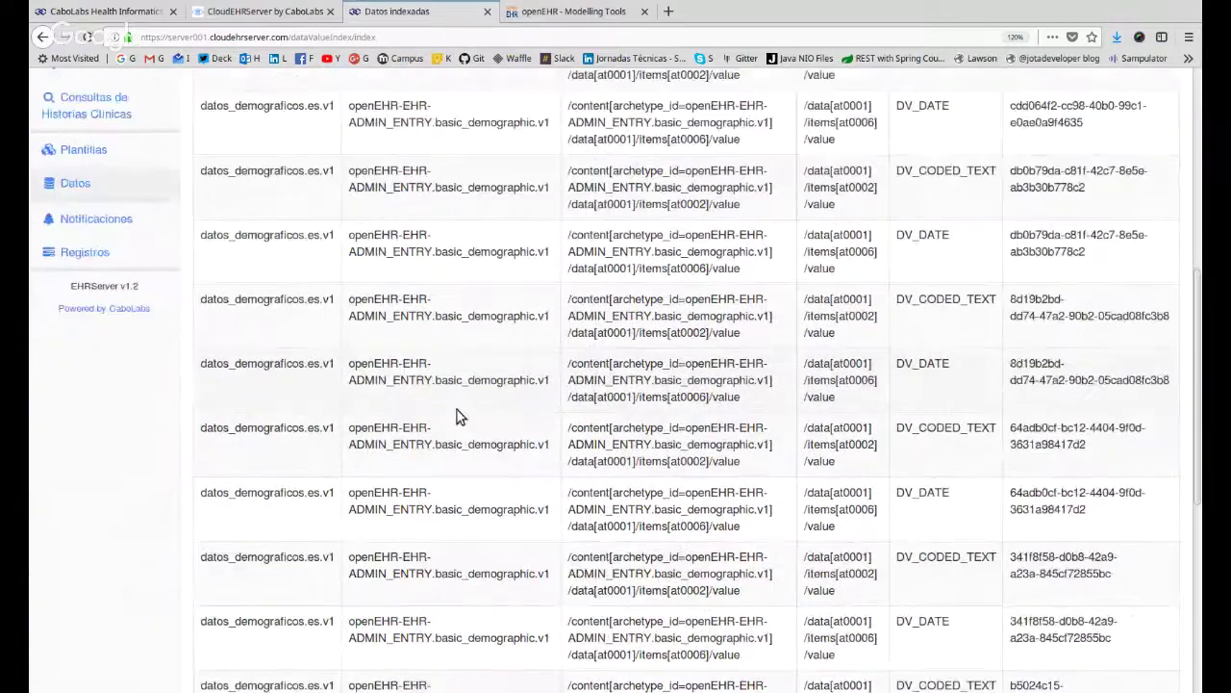
scroll(445, 404, up, 3)
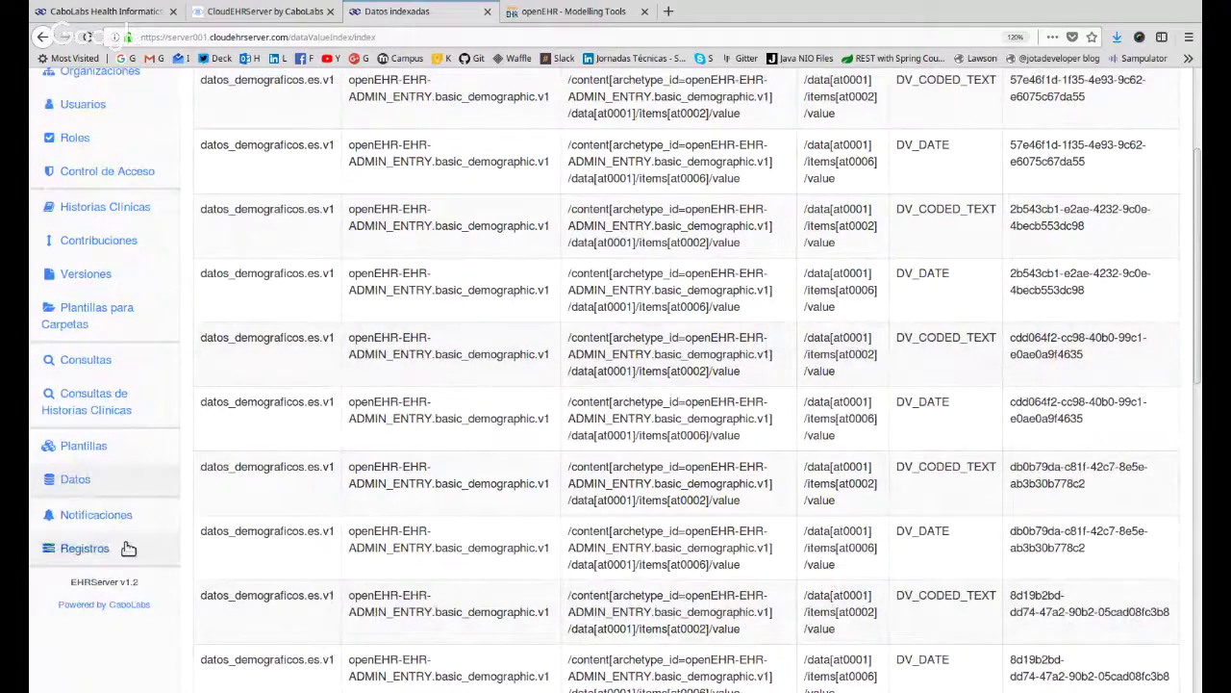
drag(397, 154, 1017, 549)
click(402, 346)
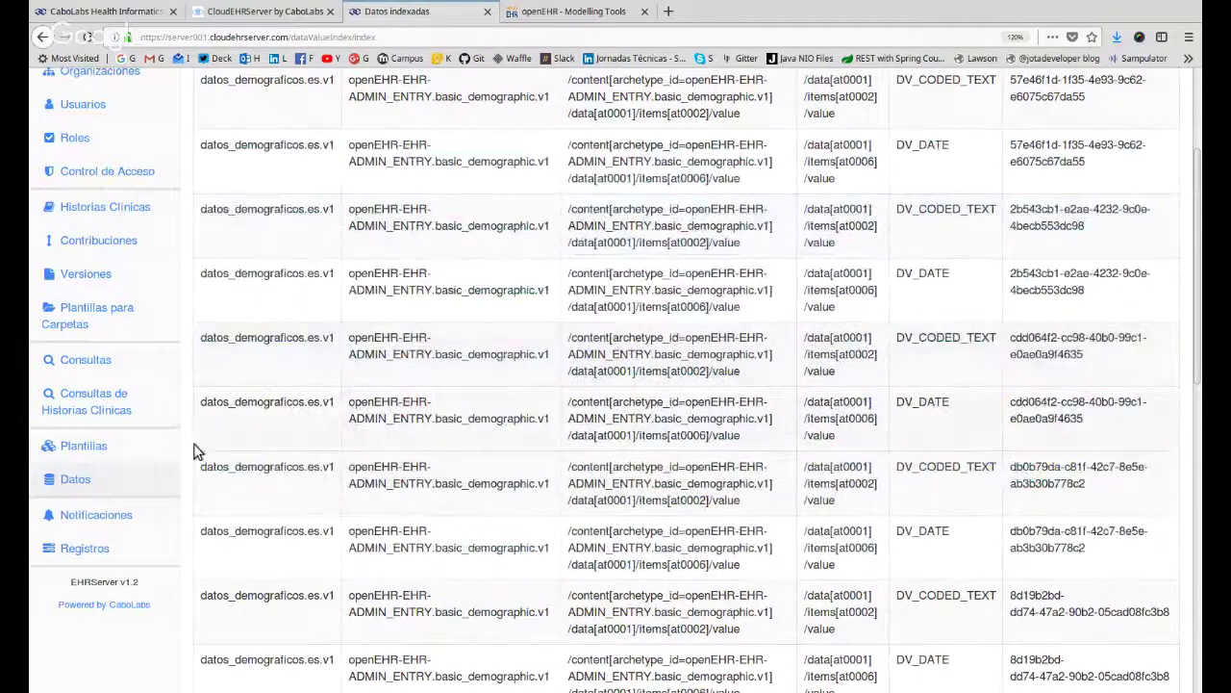
Start a Nueva notificación (type web, language es) from Notificaciones and place the cursor in Texto.
click(89, 525)
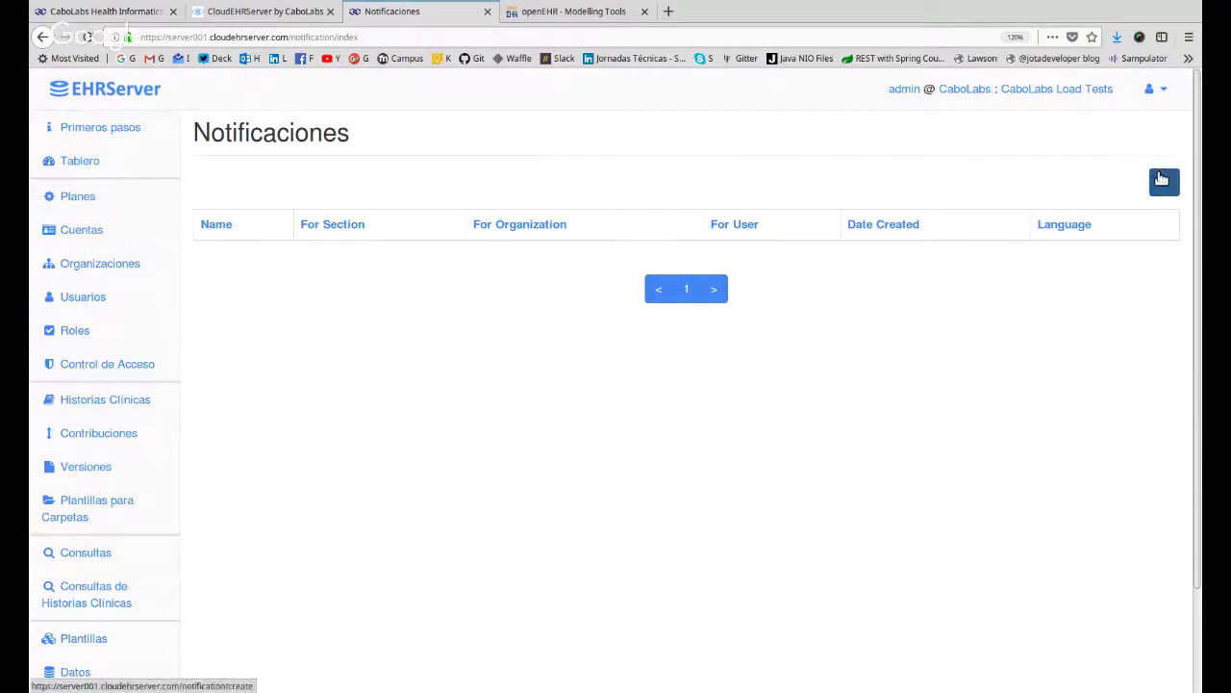
click(1163, 179)
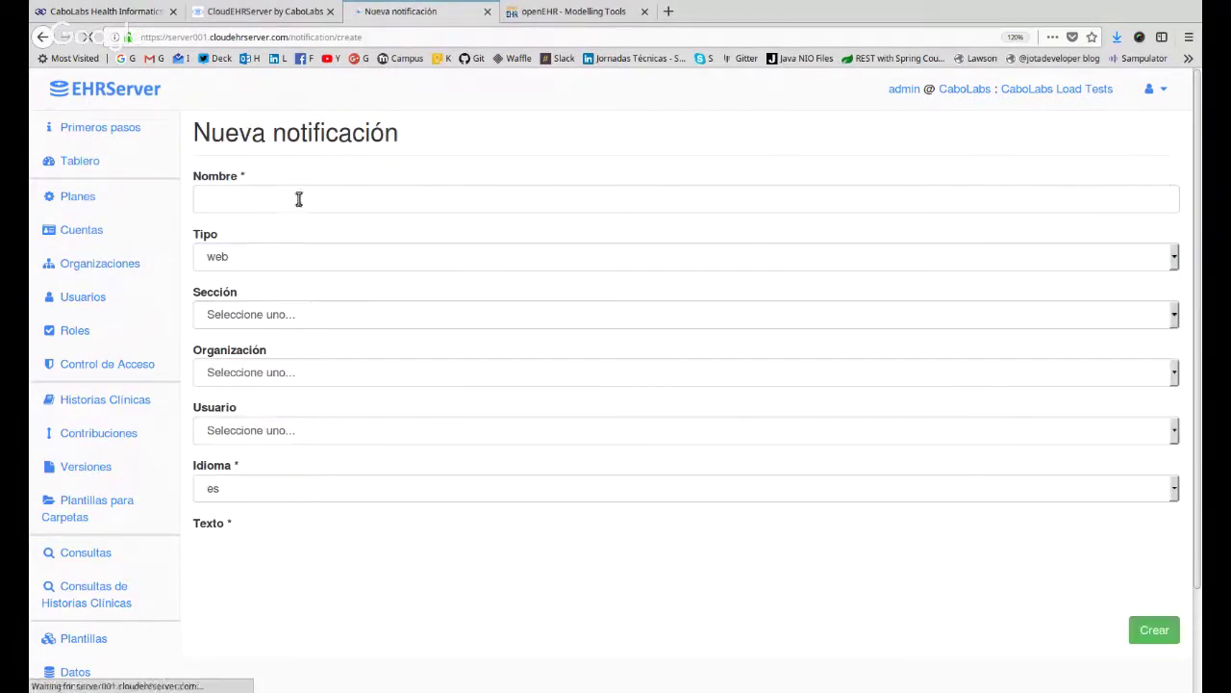
scroll(355, 553, down, 4)
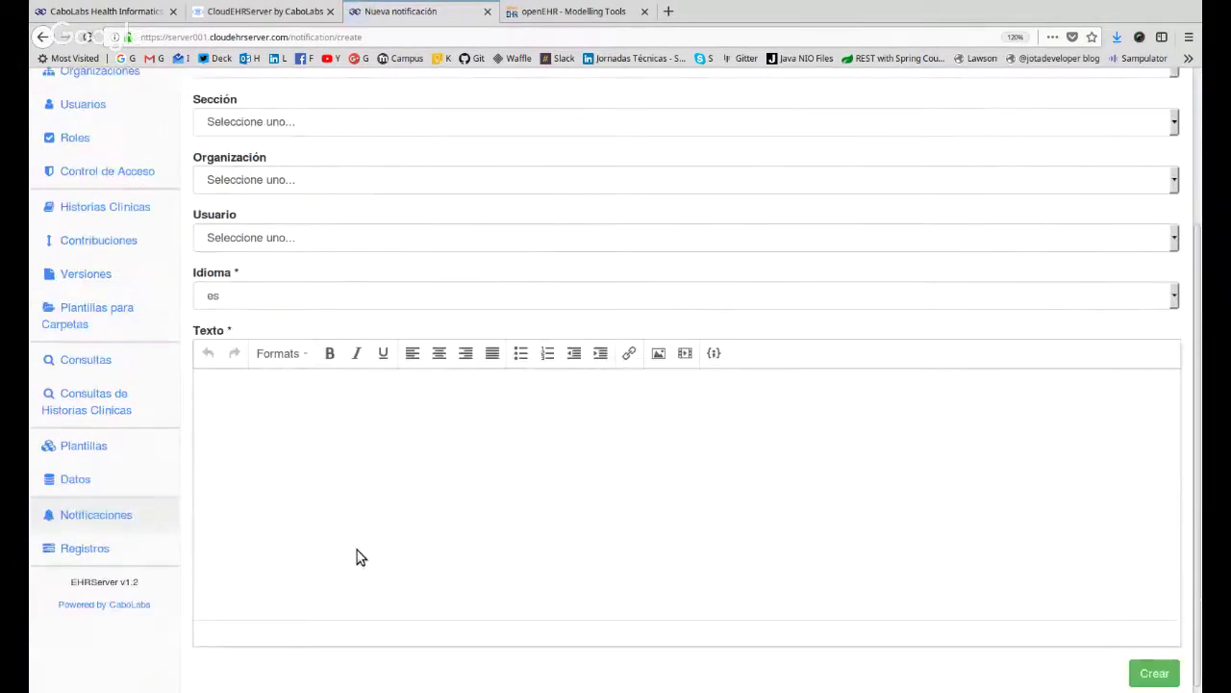
scroll(354, 557, up, 1)
scroll(354, 556, up, 3)
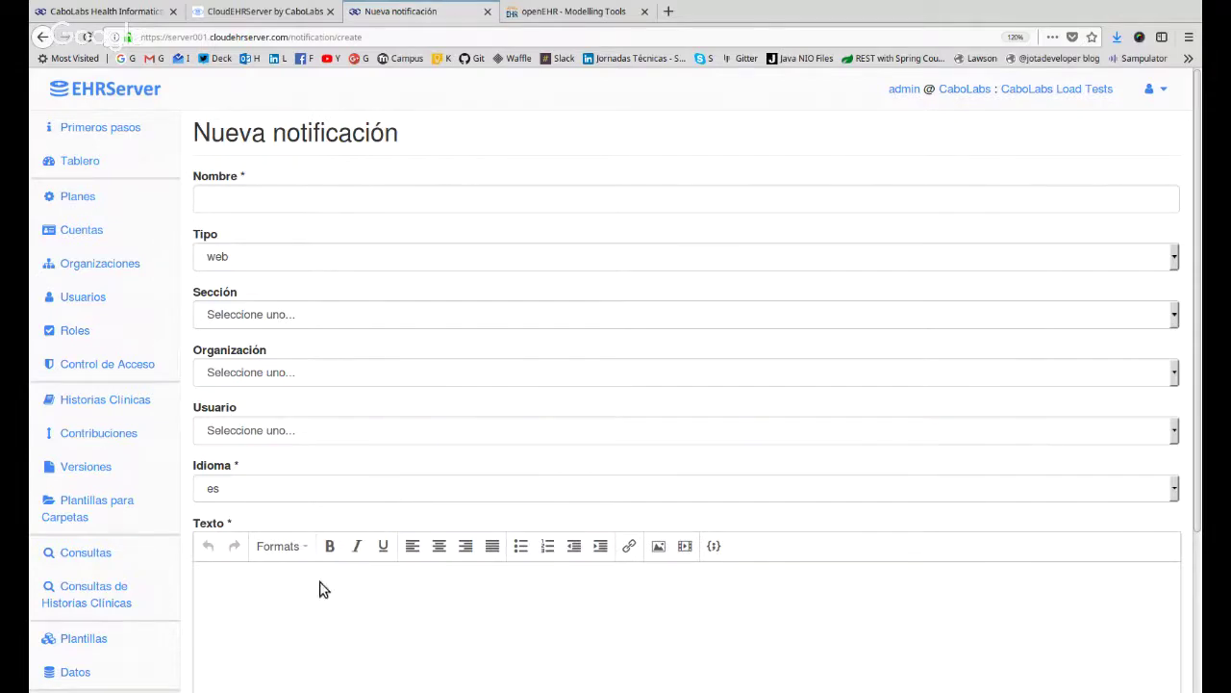
click(284, 629)
scroll(459, 569, down, 3)
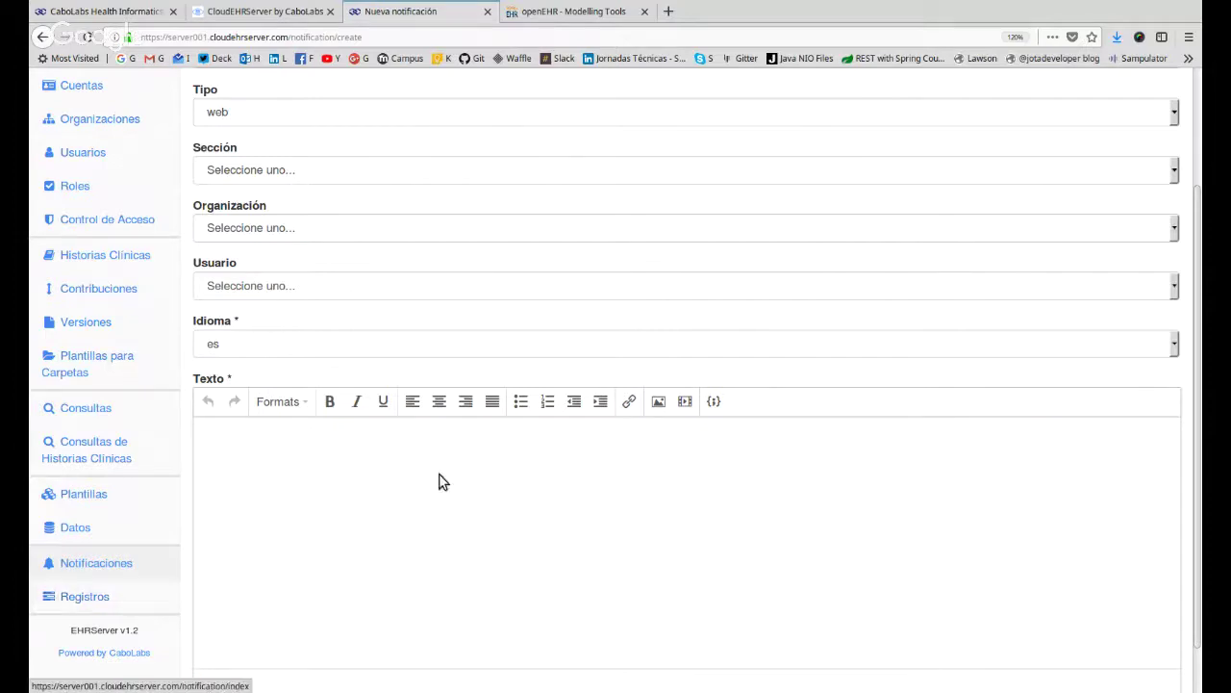
Open Registros de actividad and go to page 2 of the logs.
click(77, 597)
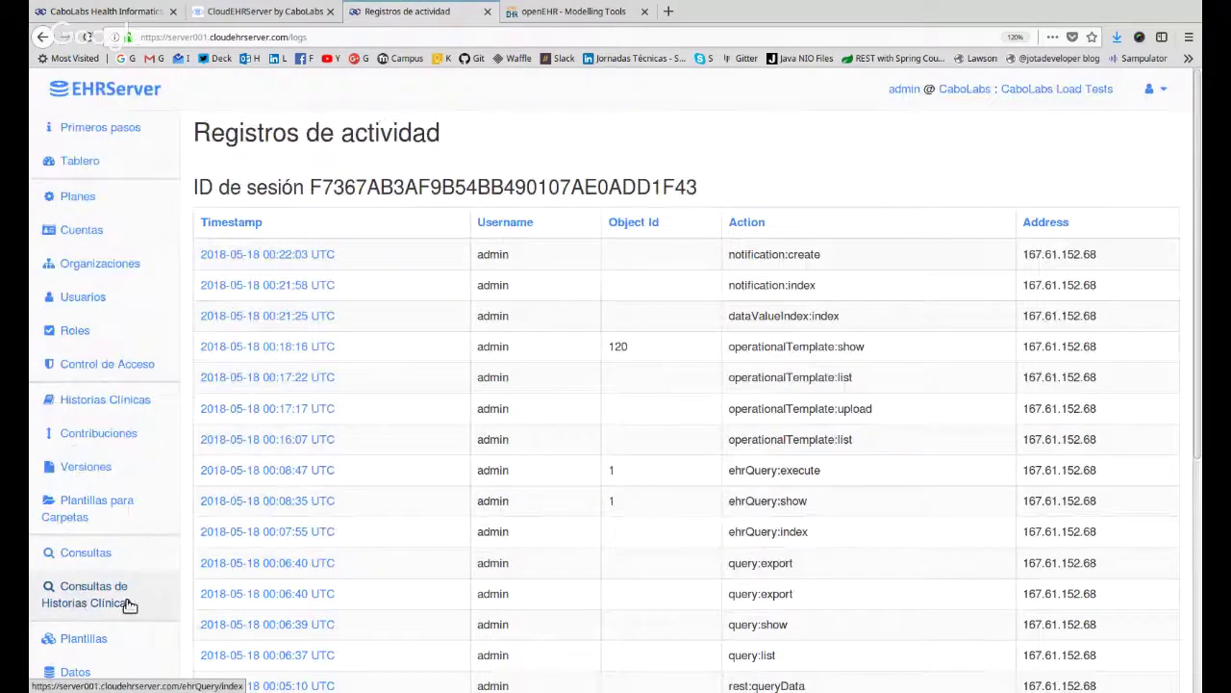
scroll(302, 536, down, 5)
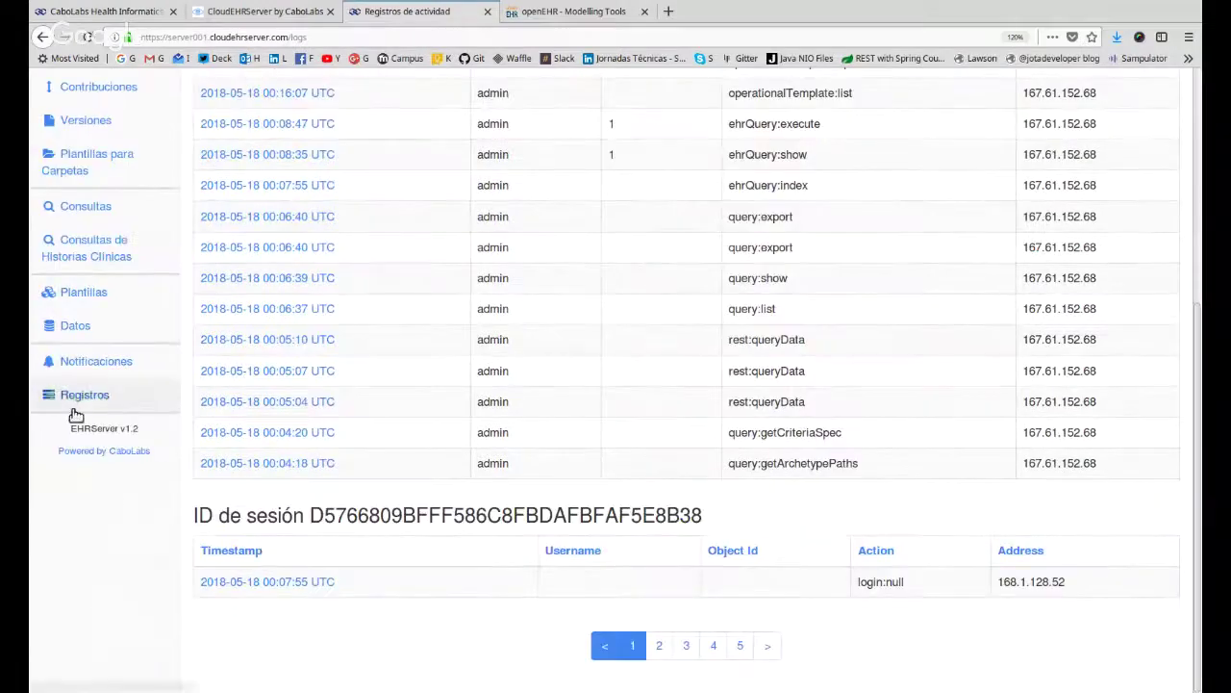
scroll(696, 502, up, 3)
scroll(696, 501, up, 2)
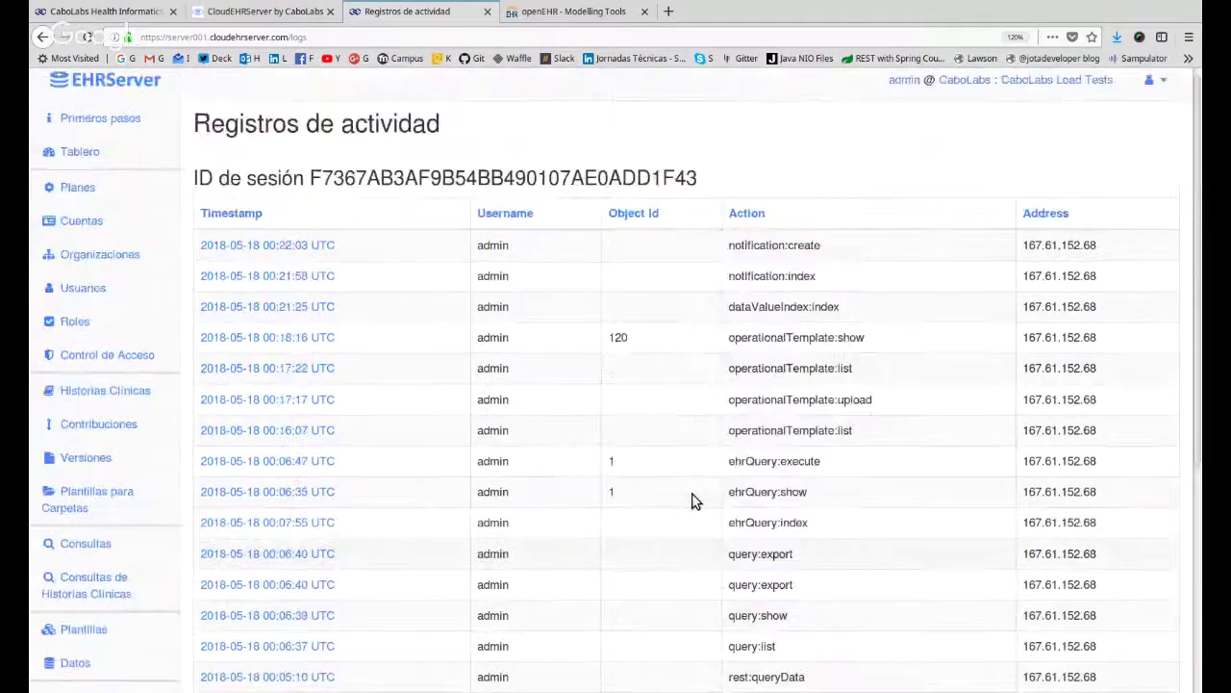
scroll(696, 501, down, 5)
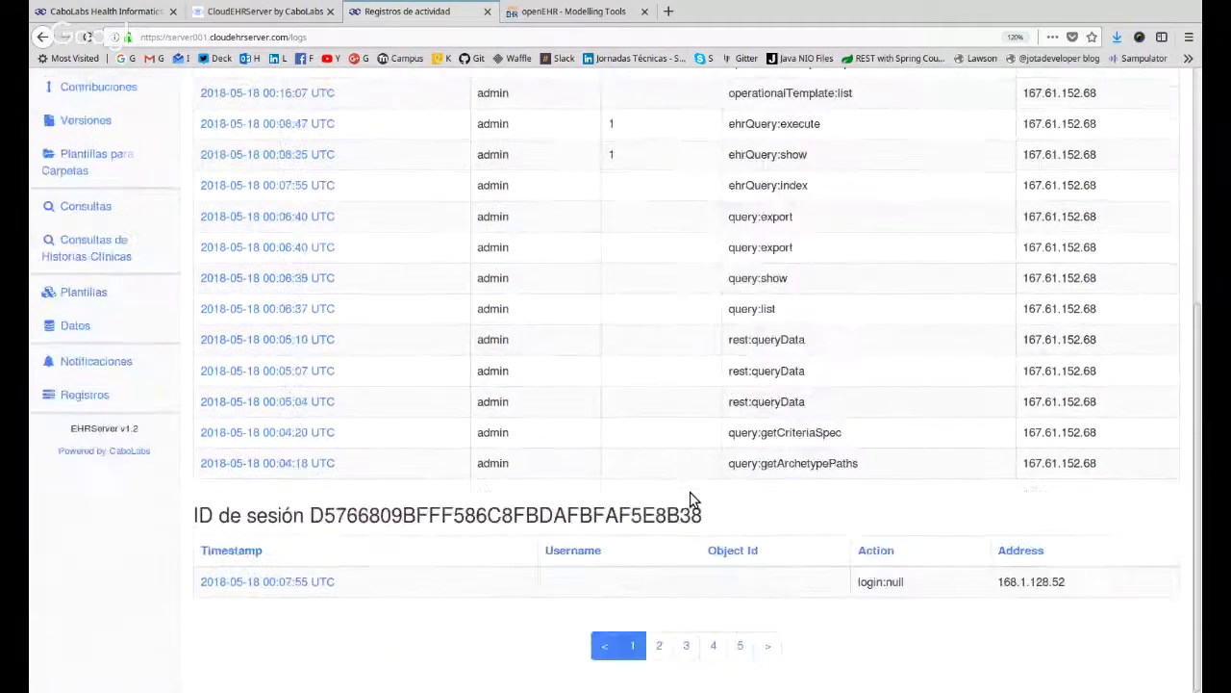
click(660, 646)
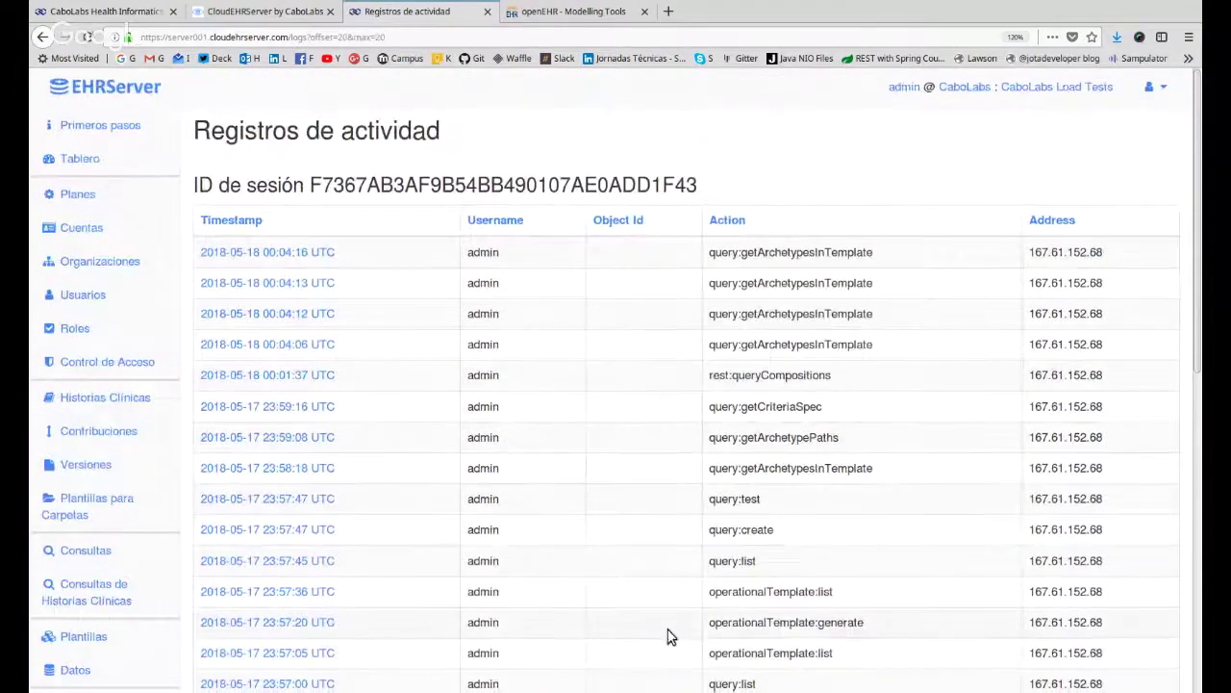
scroll(668, 638, down, 4)
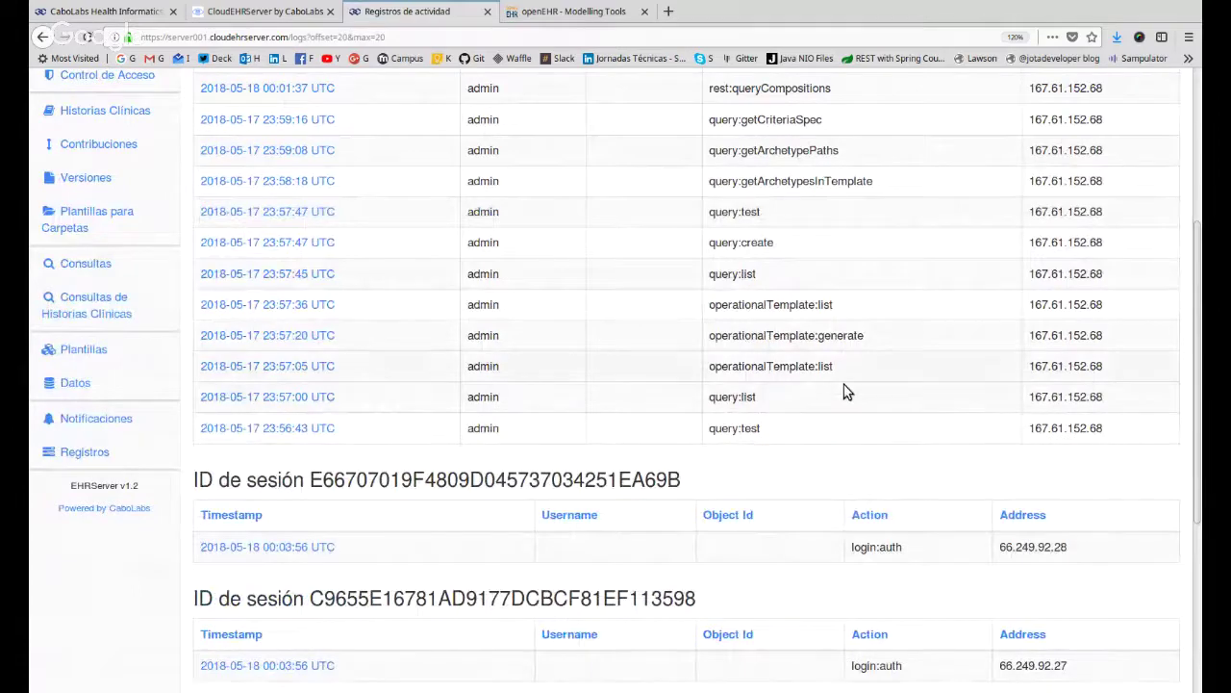
scroll(844, 391, up, 5)
Highlight page 2 session entries such as getArchetypes, query:test and the first row's address.
drag(783, 266, 777, 564)
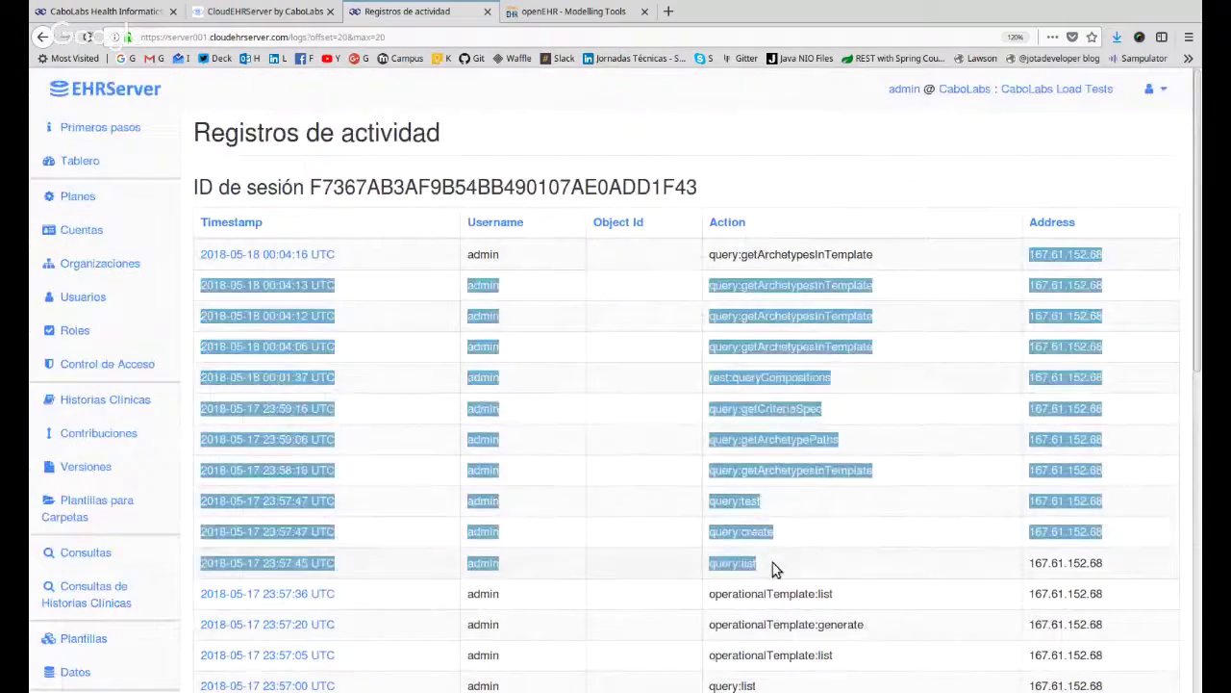
click(1107, 344)
drag(1050, 254, 1103, 255)
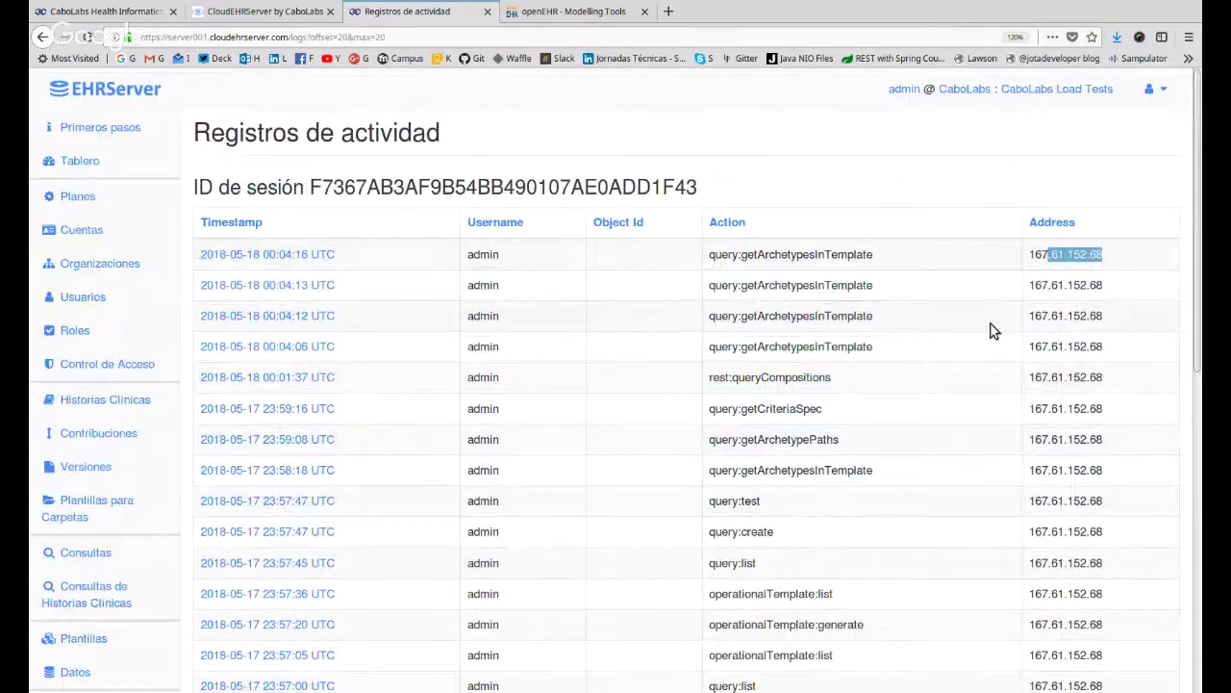
drag(751, 289, 815, 286)
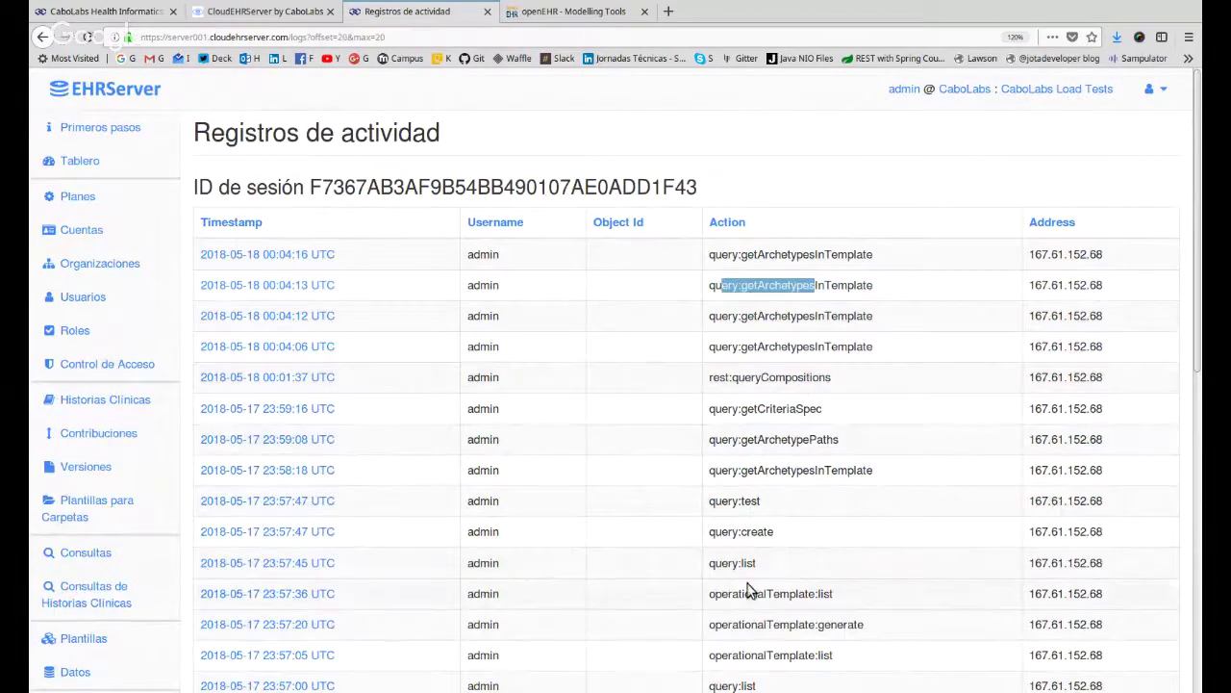
scroll(731, 449, down, 5)
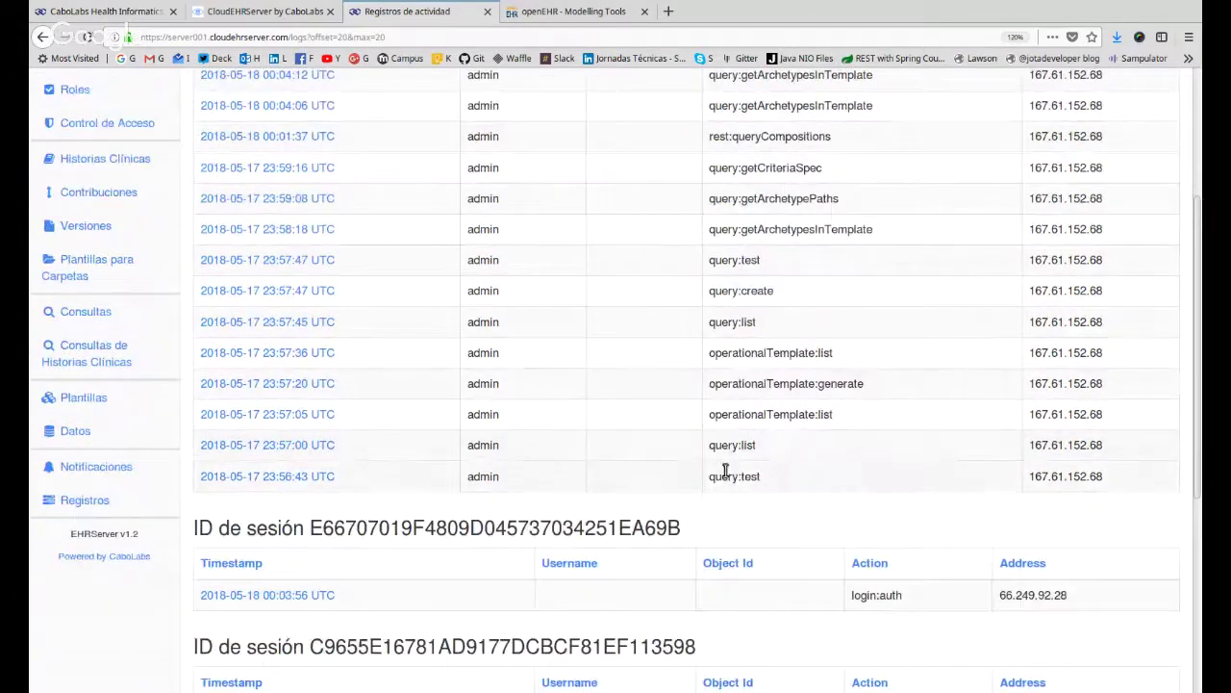
drag(722, 476, 742, 477)
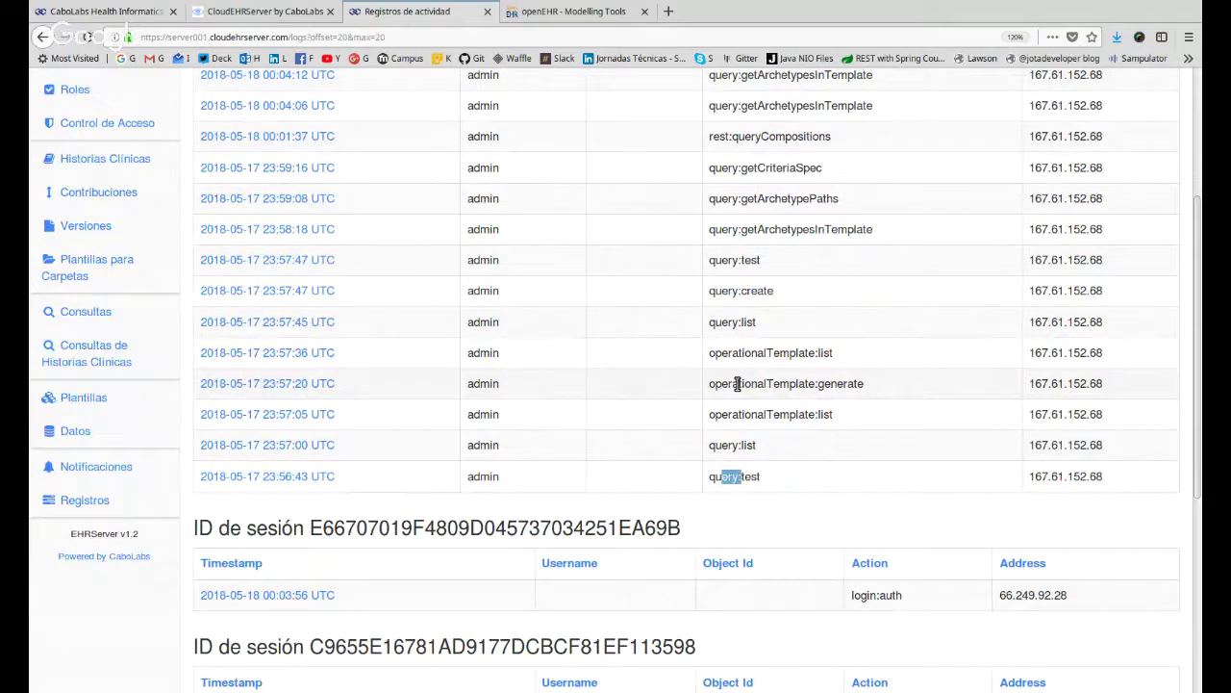
scroll(737, 383, down, 2)
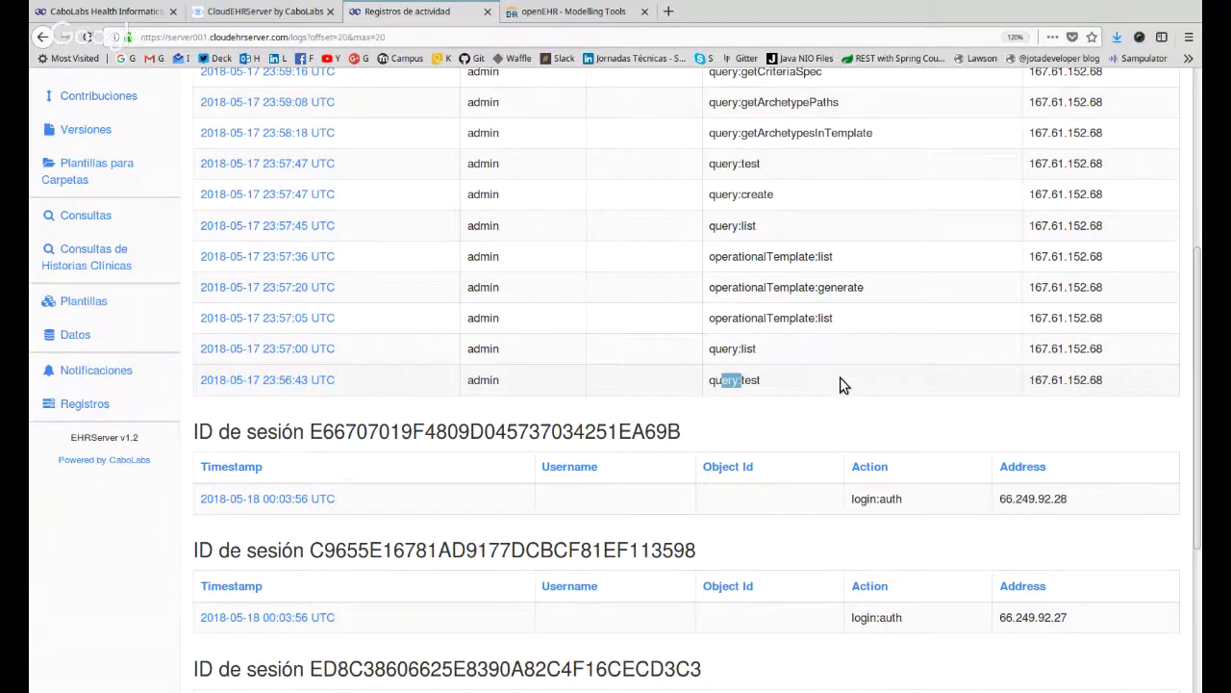
scroll(840, 380, down, 3)
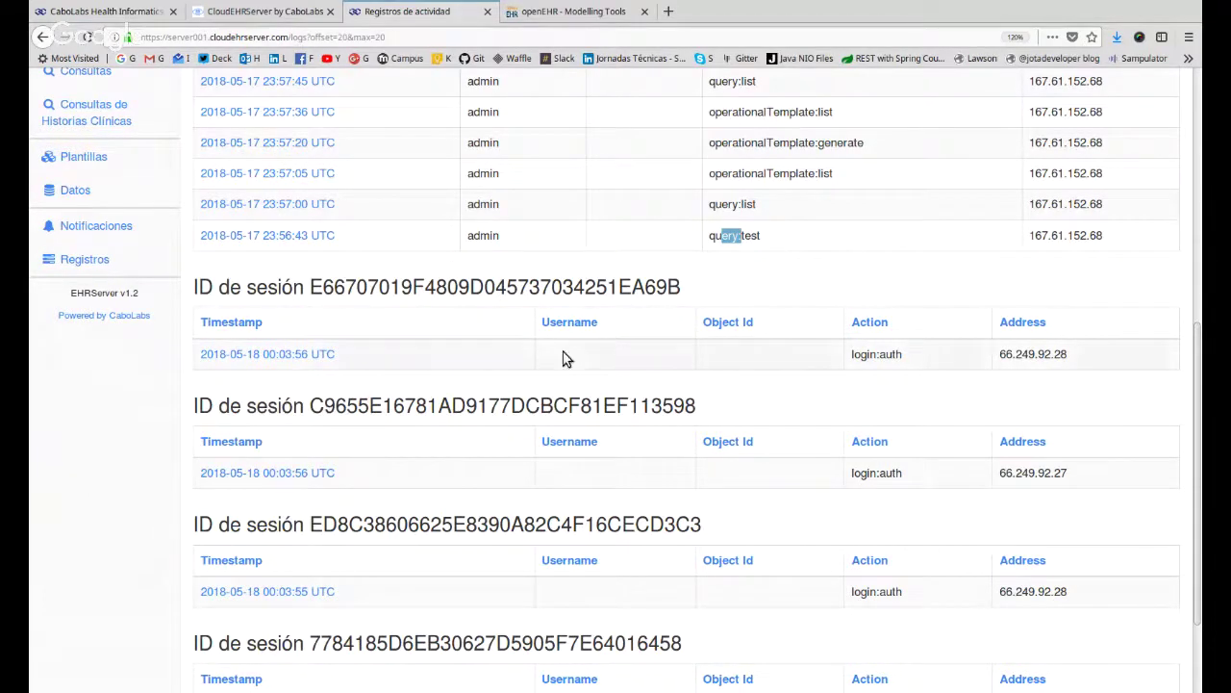
scroll(490, 344, down, 2)
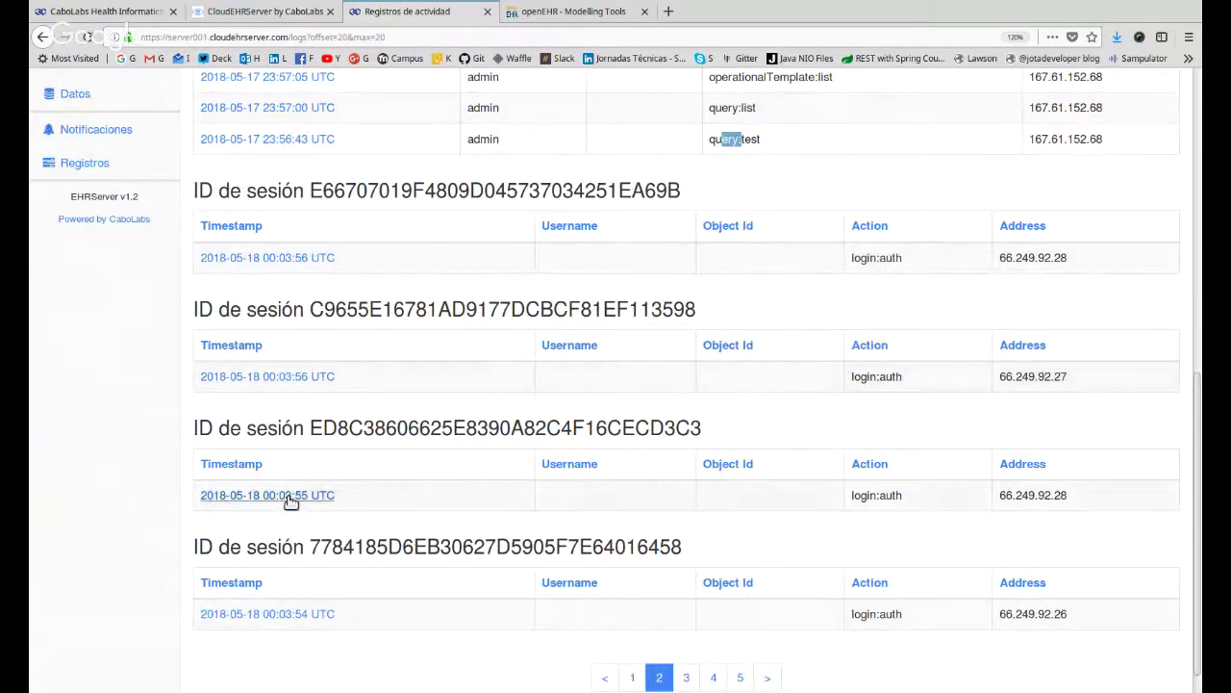
Inspect the login address 66.249.92.28 by highlighting parts of it.
click(1043, 377)
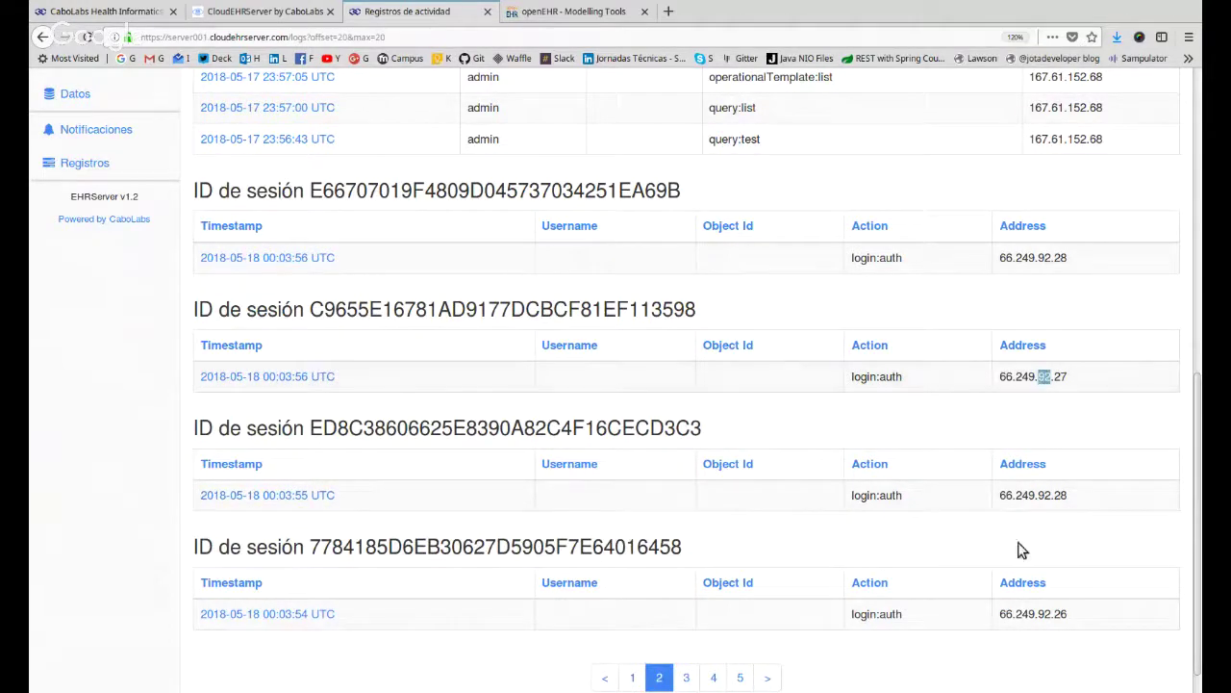
double_click(1029, 497)
scroll(1036, 563, down, 1)
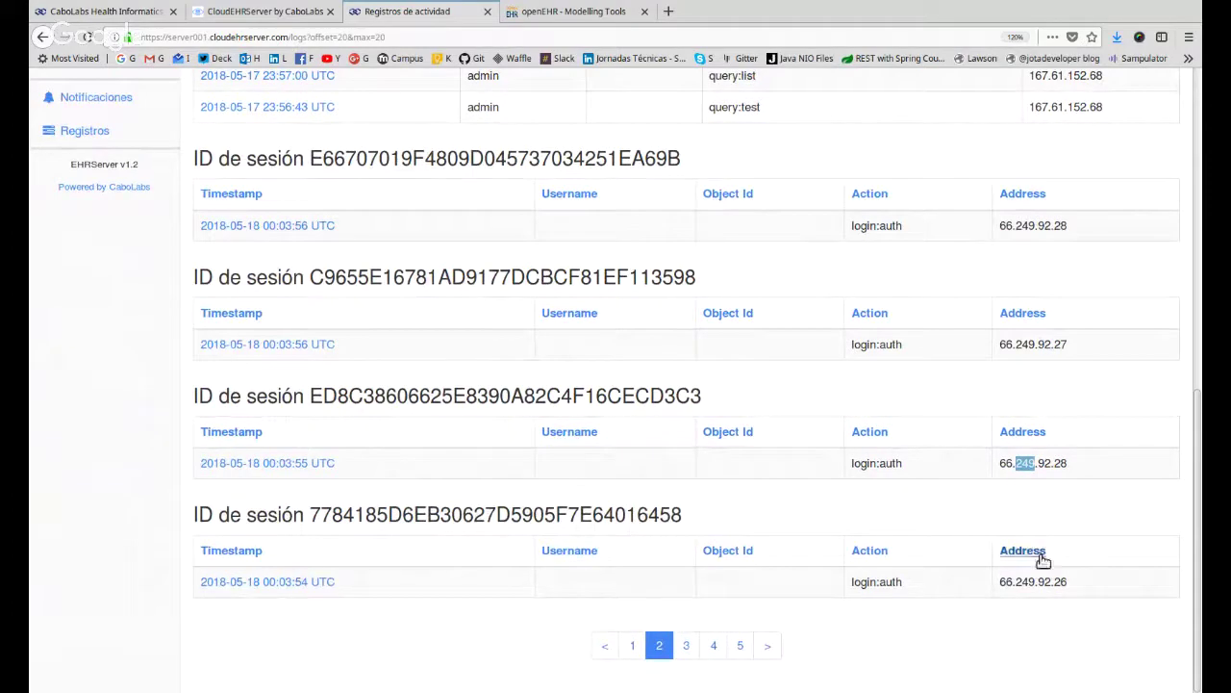
drag(1066, 583, 1036, 583)
drag(1068, 463, 1038, 468)
click(1036, 468)
Compare the login addresses' last digits, then select the final address 66.249.92.26.
drag(1060, 581, 1068, 581)
drag(1061, 463, 1068, 463)
drag(1062, 344, 1068, 344)
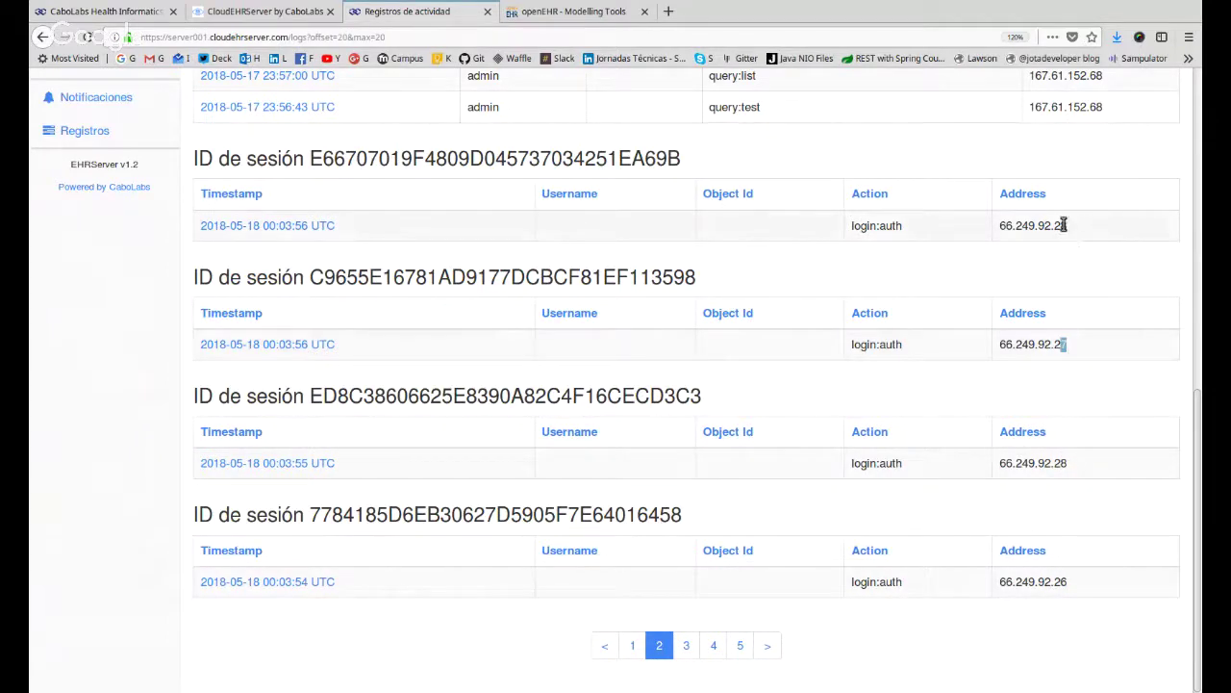
drag(1064, 225, 1059, 225)
drag(1061, 343, 1068, 344)
drag(1066, 464, 1060, 464)
drag(1058, 584, 1003, 583)
click(1040, 581)
double_click(1040, 581)
key(ctrl+c)
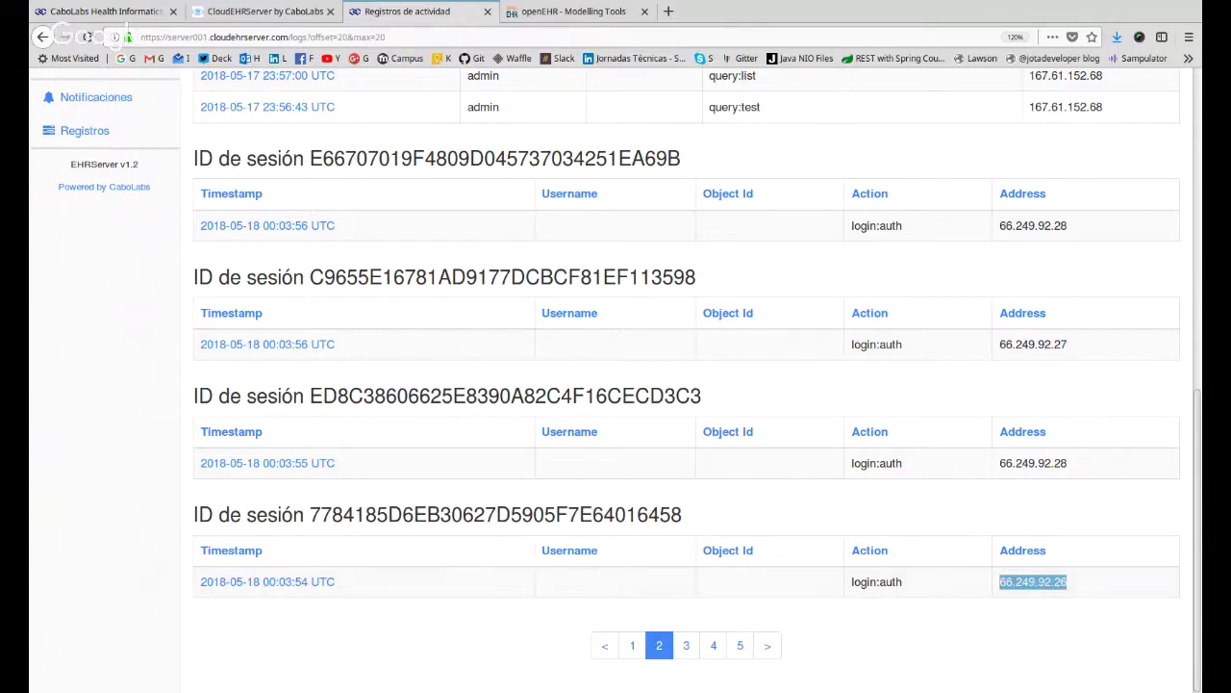
Search the web for 'ip 2 country' and open the IP2Location demo page.
click(668, 10)
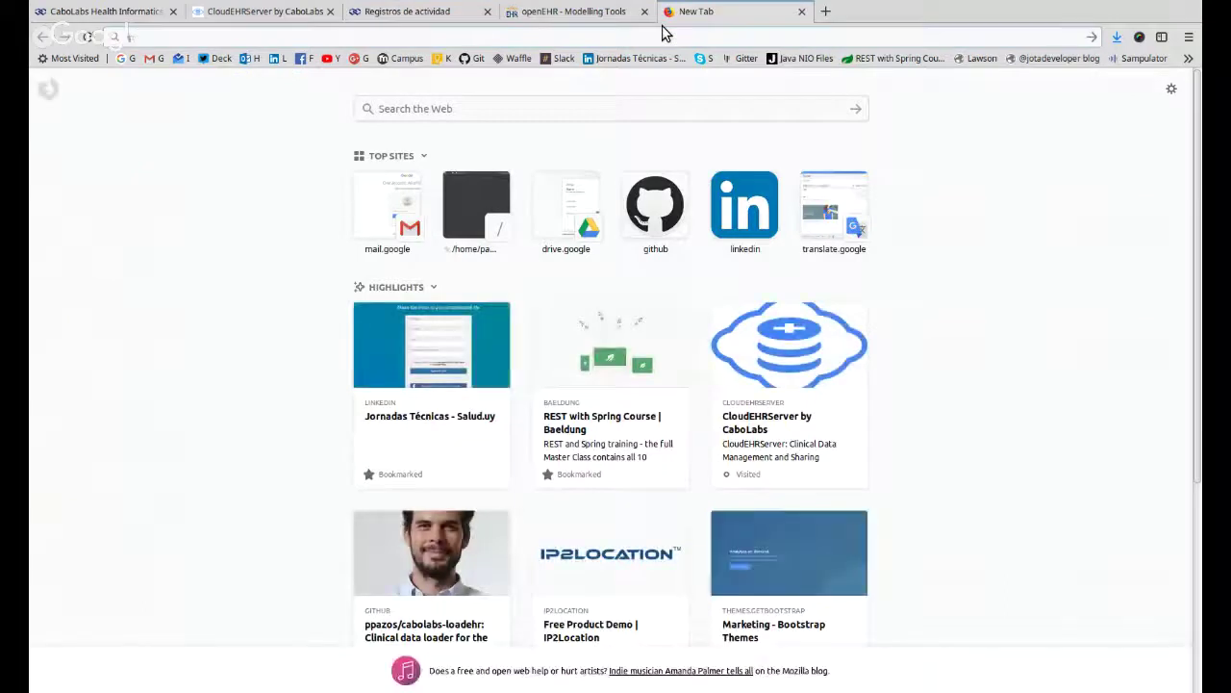
text(ip 2 country)
key(Return)
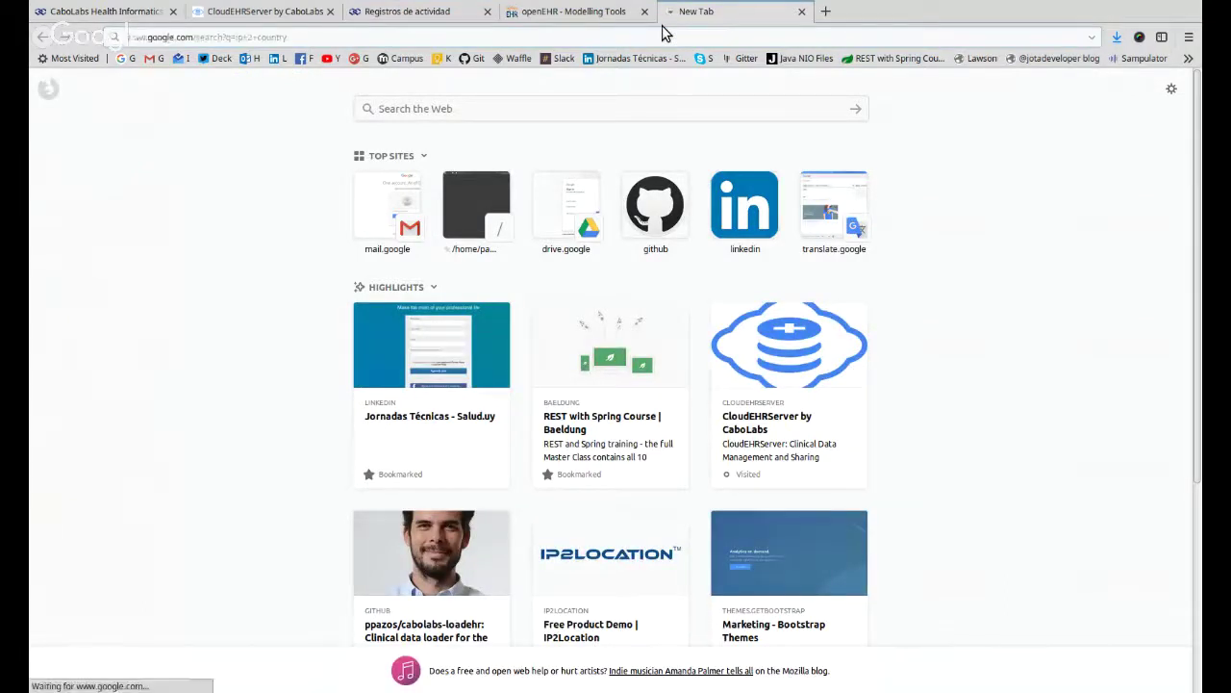
middle_click(314, 199)
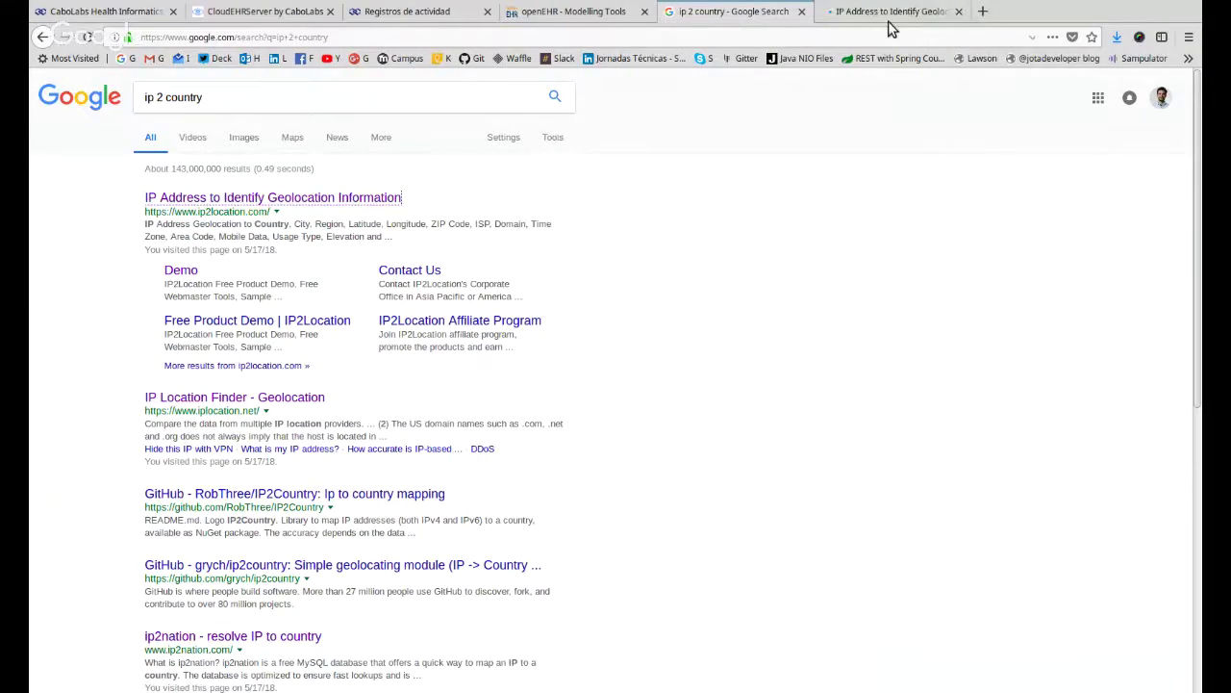
click(889, 21)
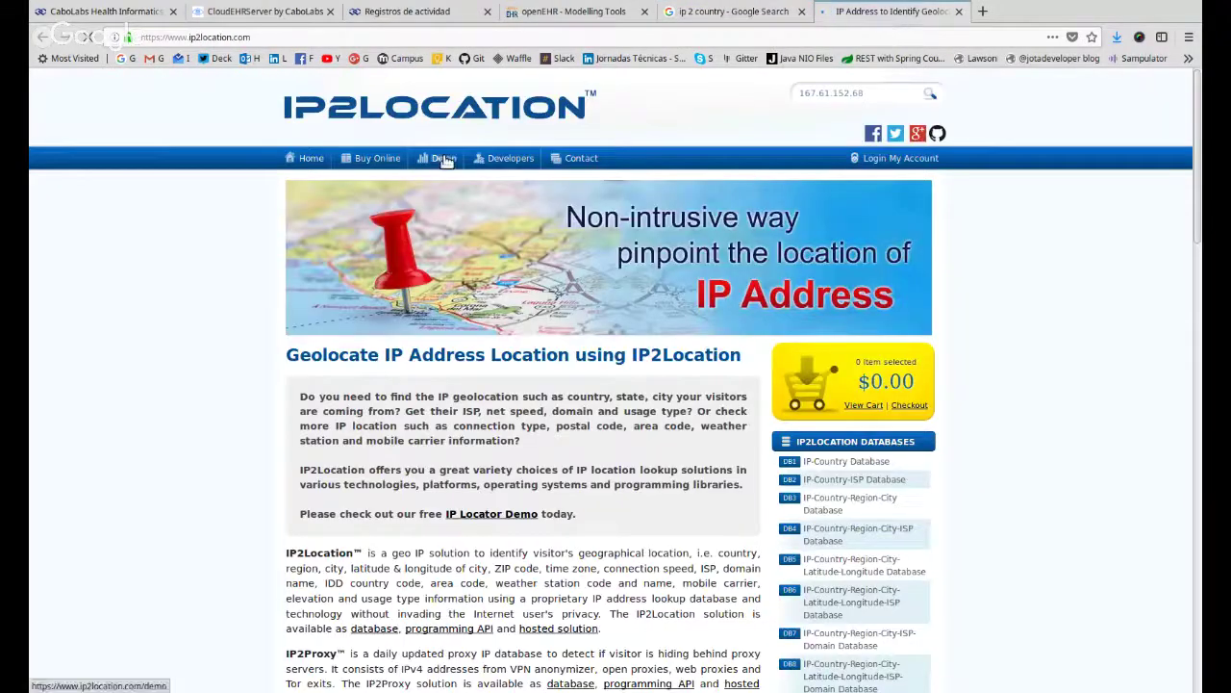
click(443, 158)
Look up 66.249.92.26 and select its ISP value, Google LLC.
click(371, 418)
key(ctrl+v)
click(318, 462)
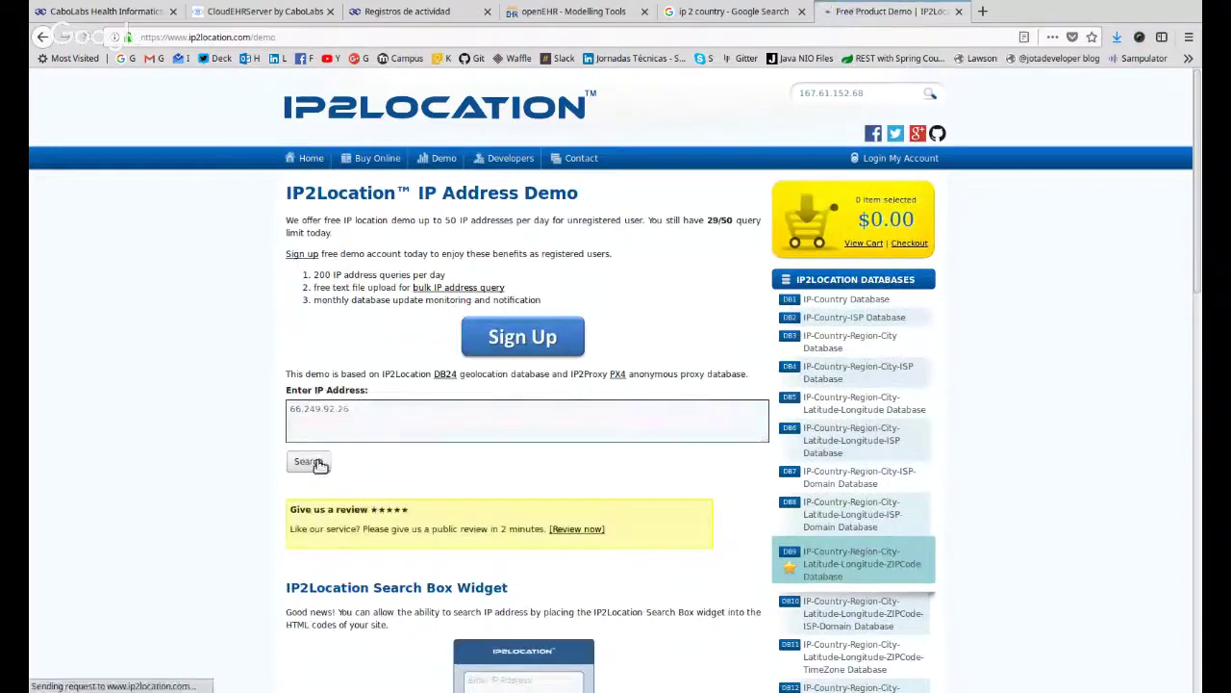
scroll(312, 468, down, 2)
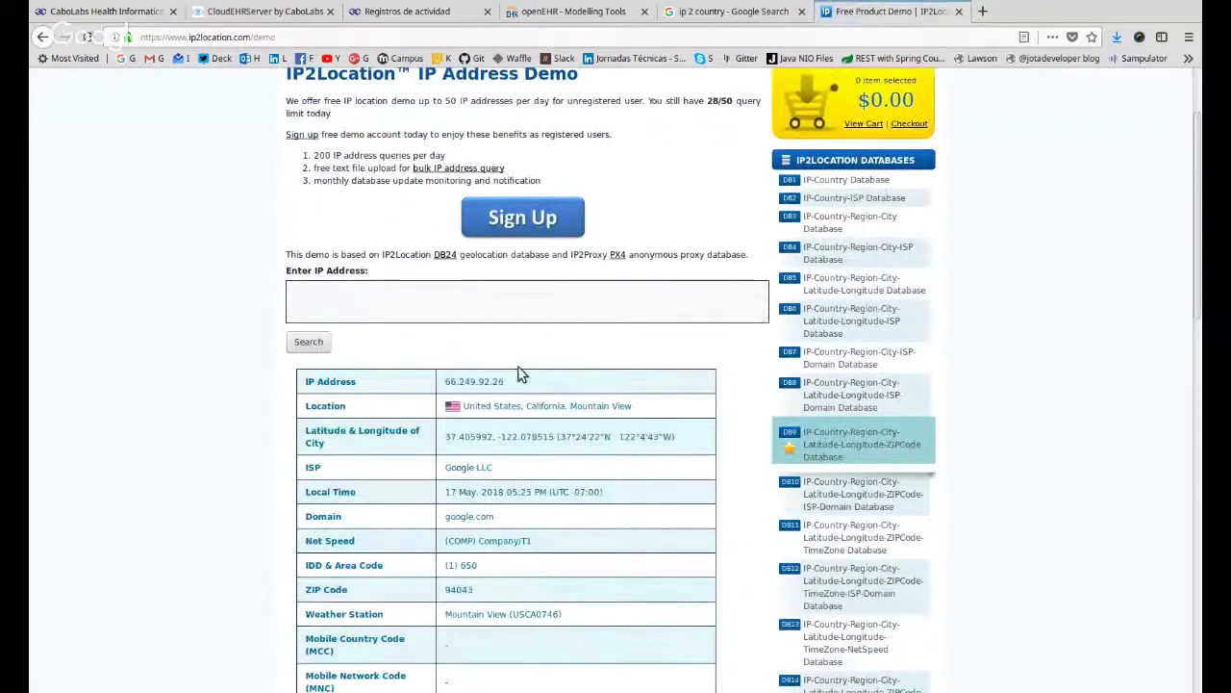
double_click(451, 468)
triple_click(451, 467)
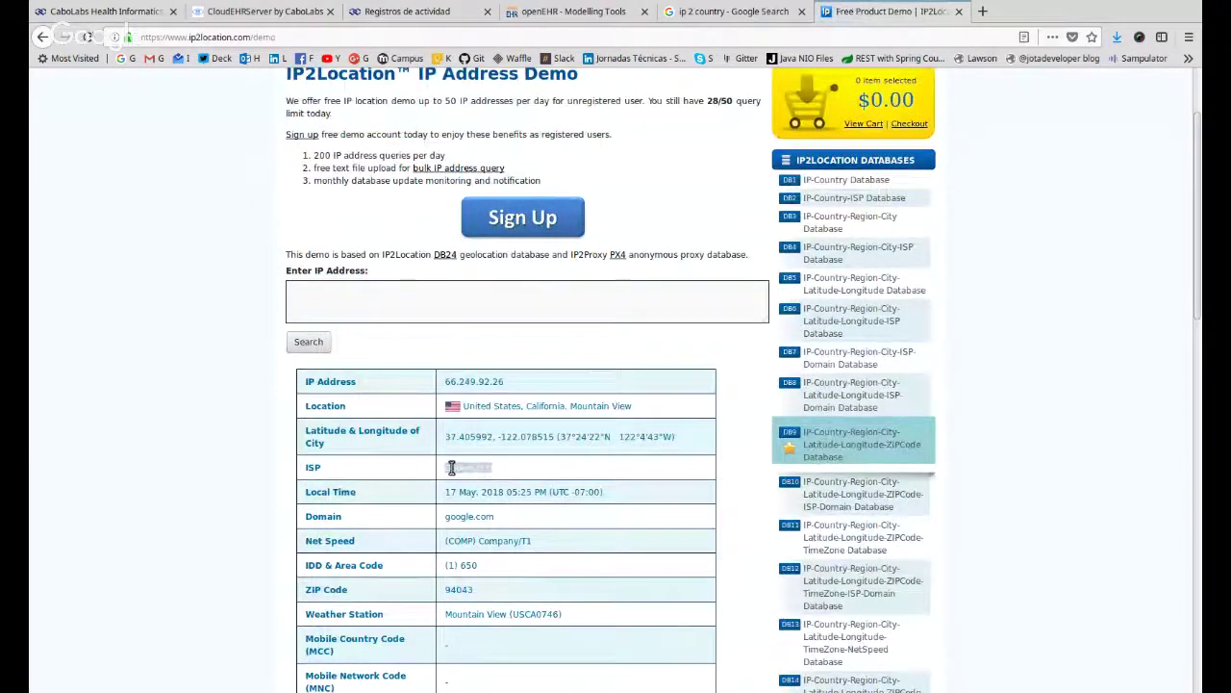
click(407, 12)
Go to page 3 of the activity logs and select the address 167.61.152.68.
click(1034, 469)
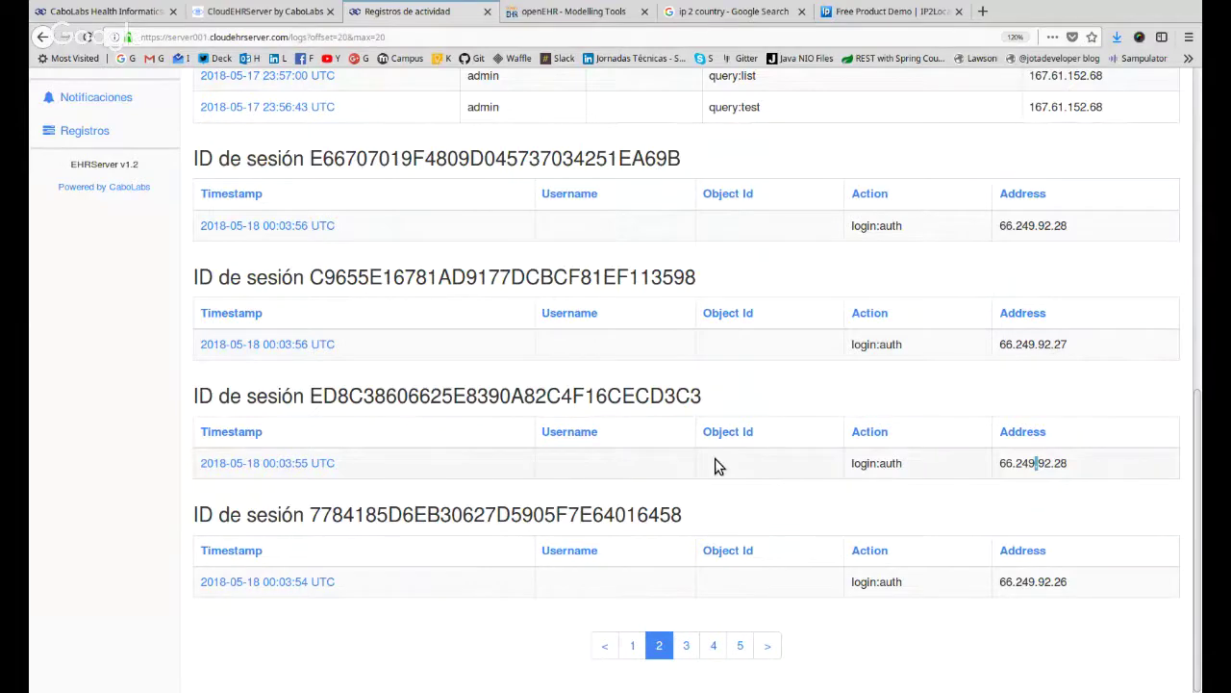
click(692, 647)
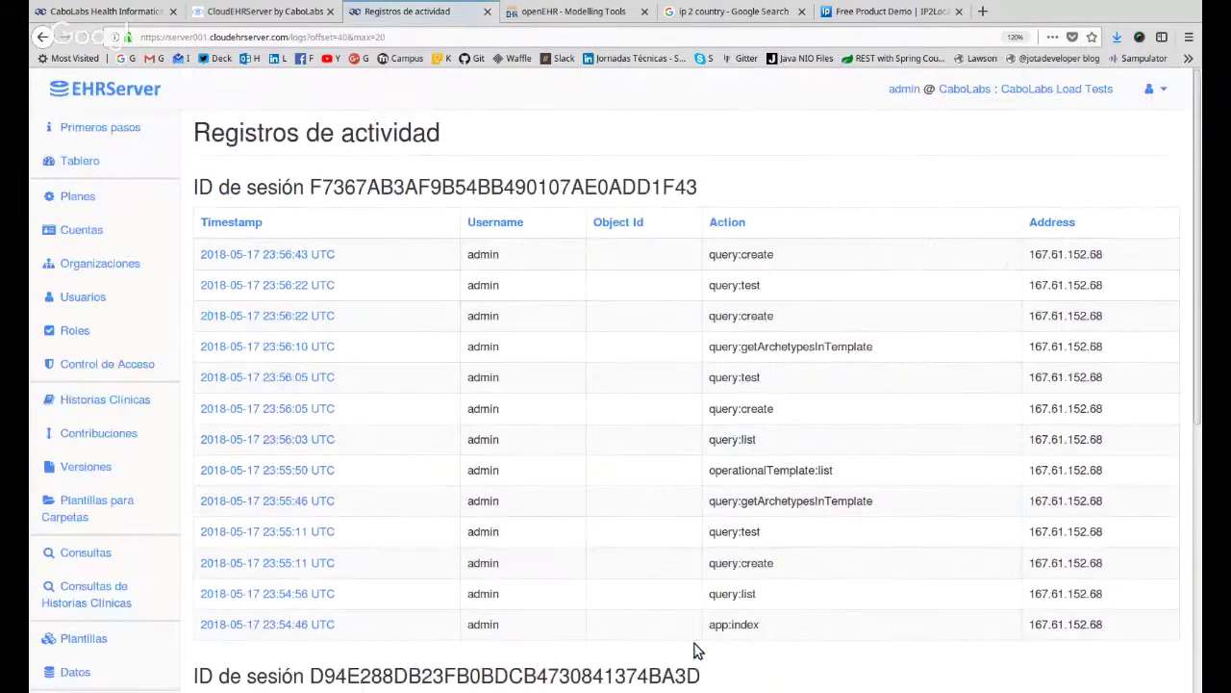
scroll(695, 651, down, 4)
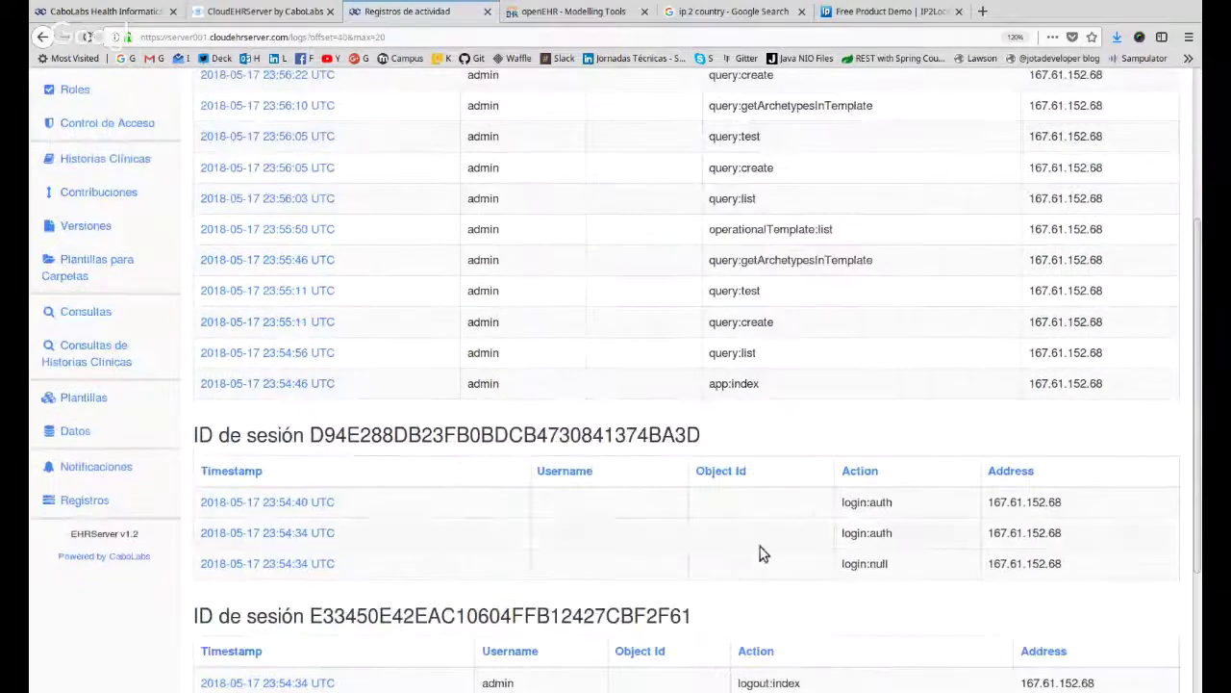
scroll(722, 395, down, 3)
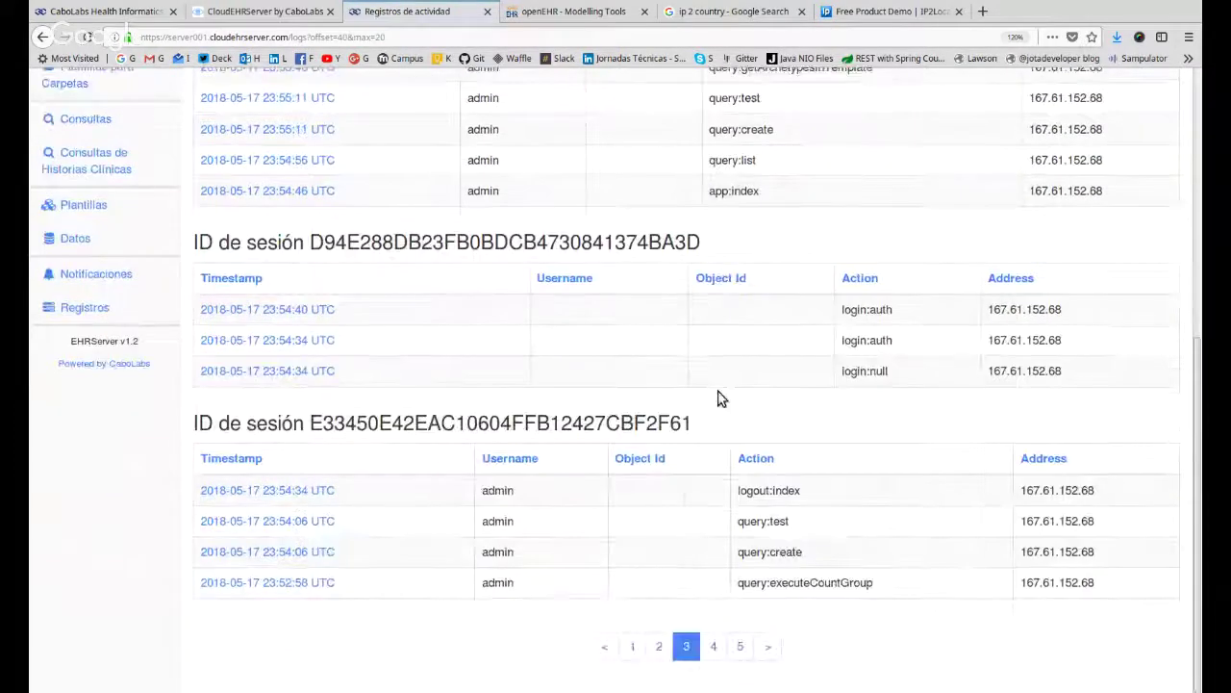
triple_click(1075, 489)
double_click(1041, 370)
Page forward to page 10 and select the last session's address 163.172.168.251.
click(713, 649)
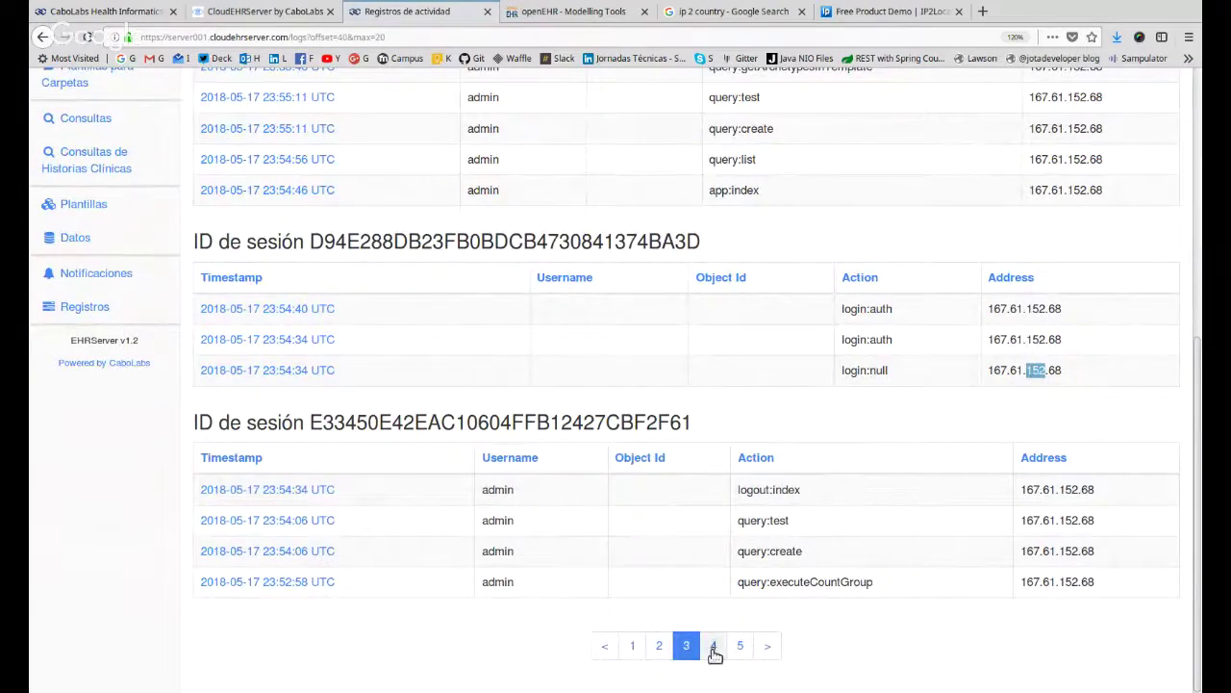
scroll(759, 467, down, 5)
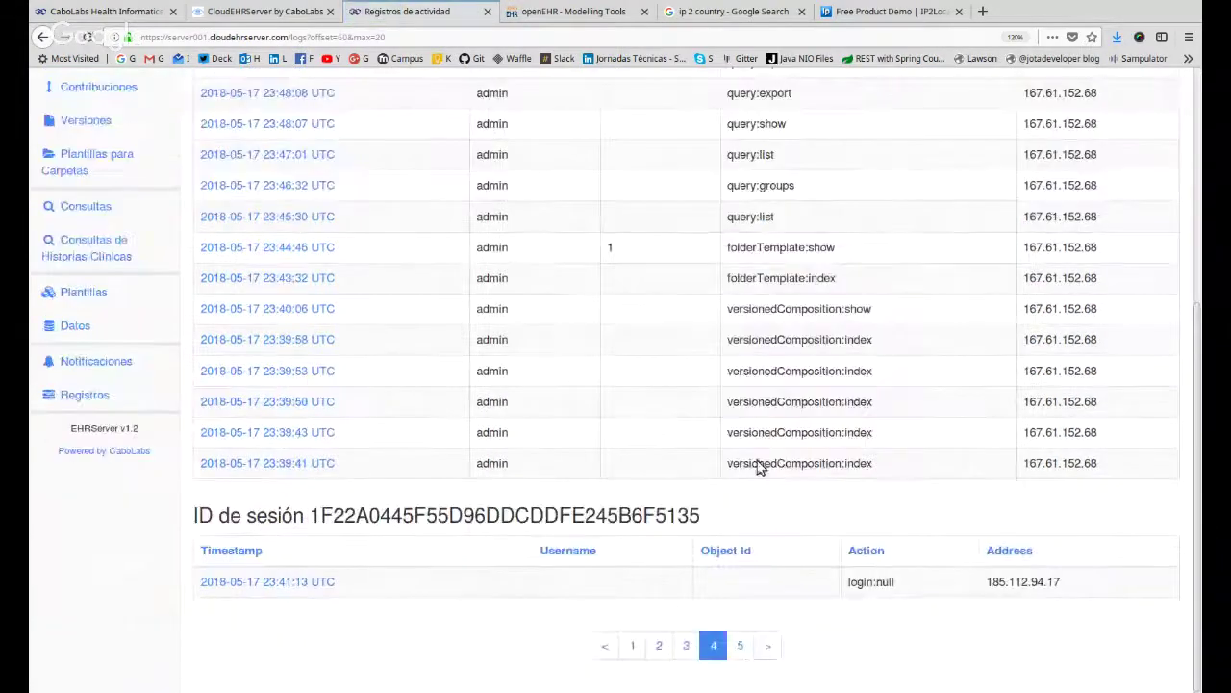
click(740, 645)
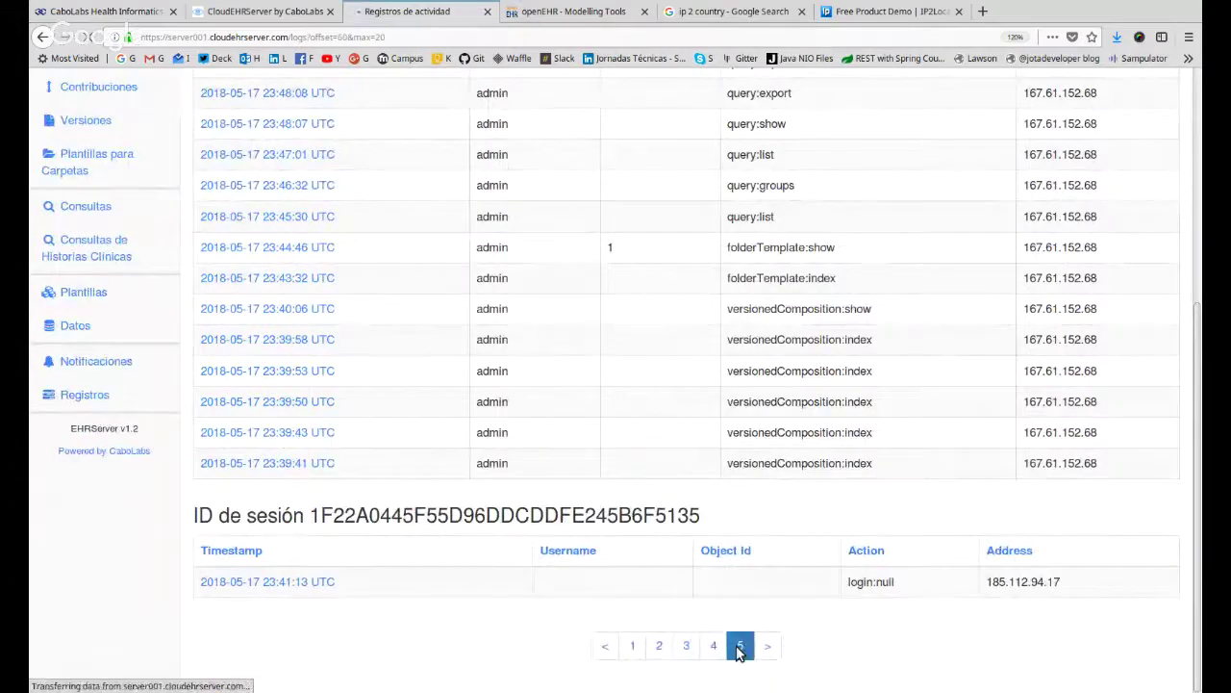
scroll(737, 653, down, 5)
click(756, 649)
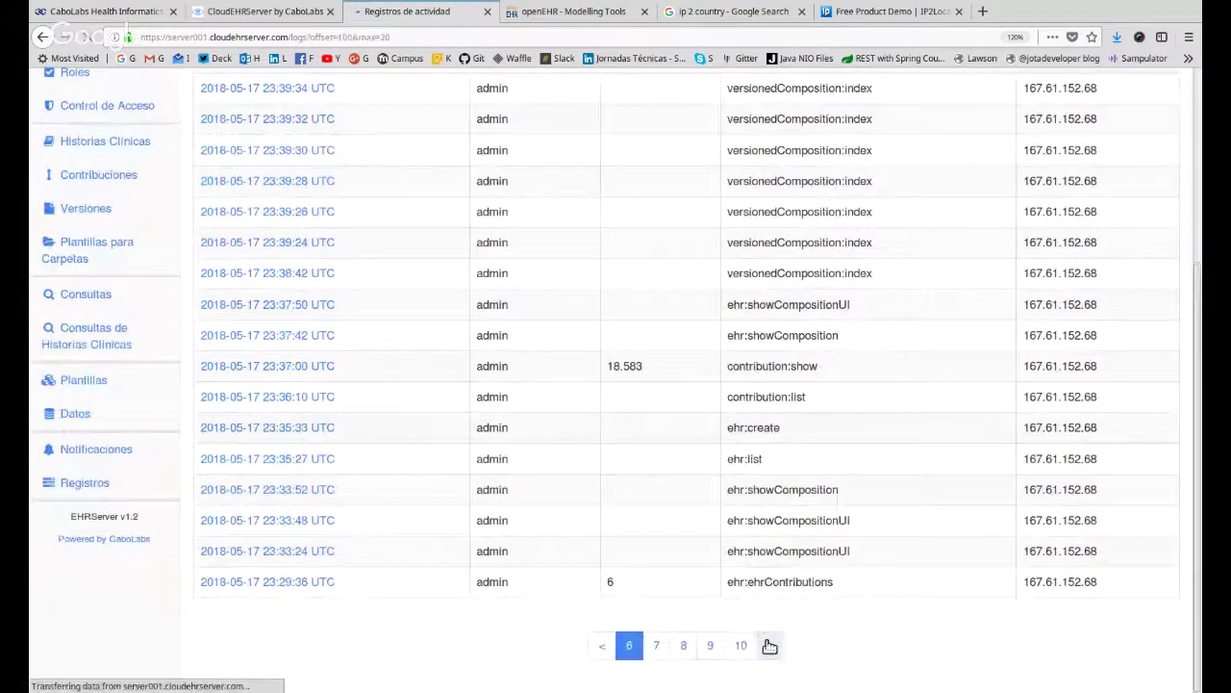
scroll(757, 650, down, 5)
click(740, 645)
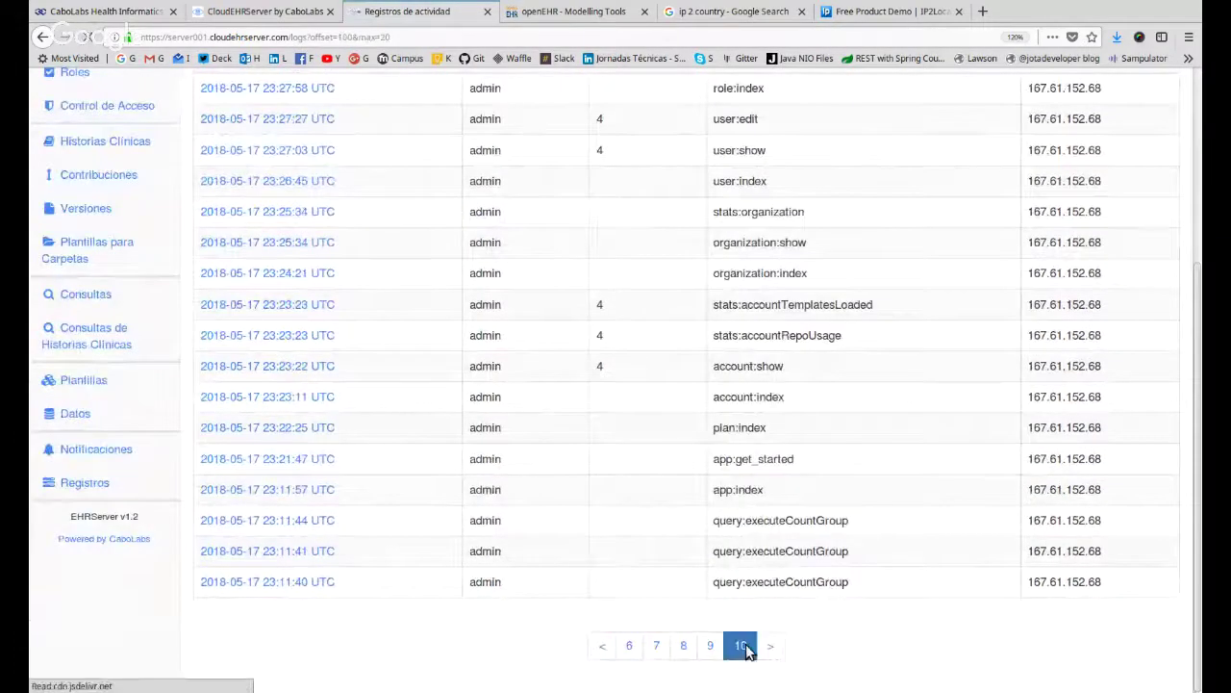
scroll(745, 653, down, 5)
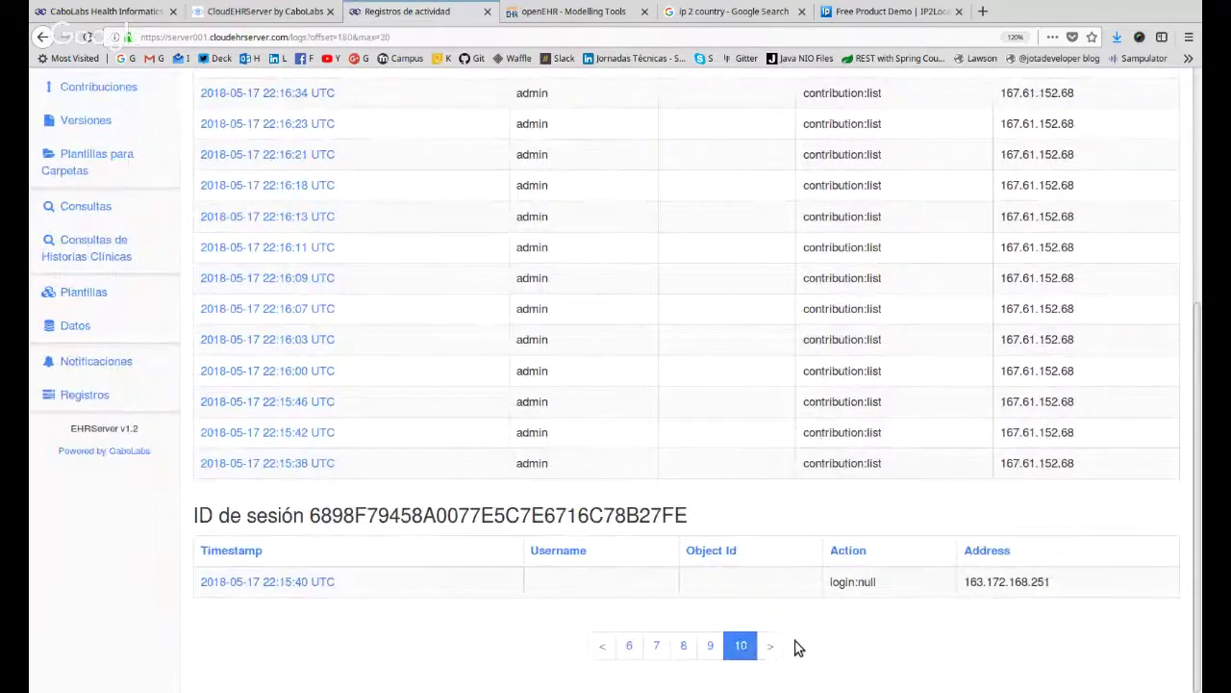
triple_click(1010, 581)
key(ctrl+c)
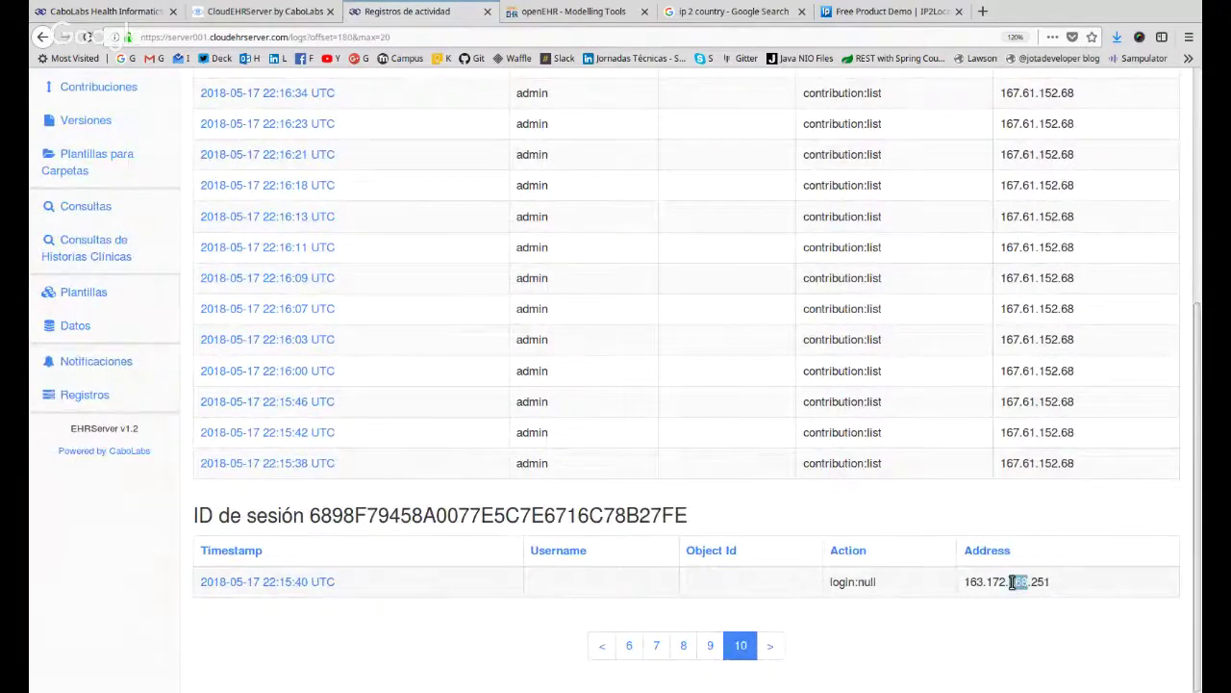
Look up 163.172.168.251 in IP2Location, finding Online S.A.S. in Paris, France.
click(832, 14)
click(472, 311)
key(ctrl+v)
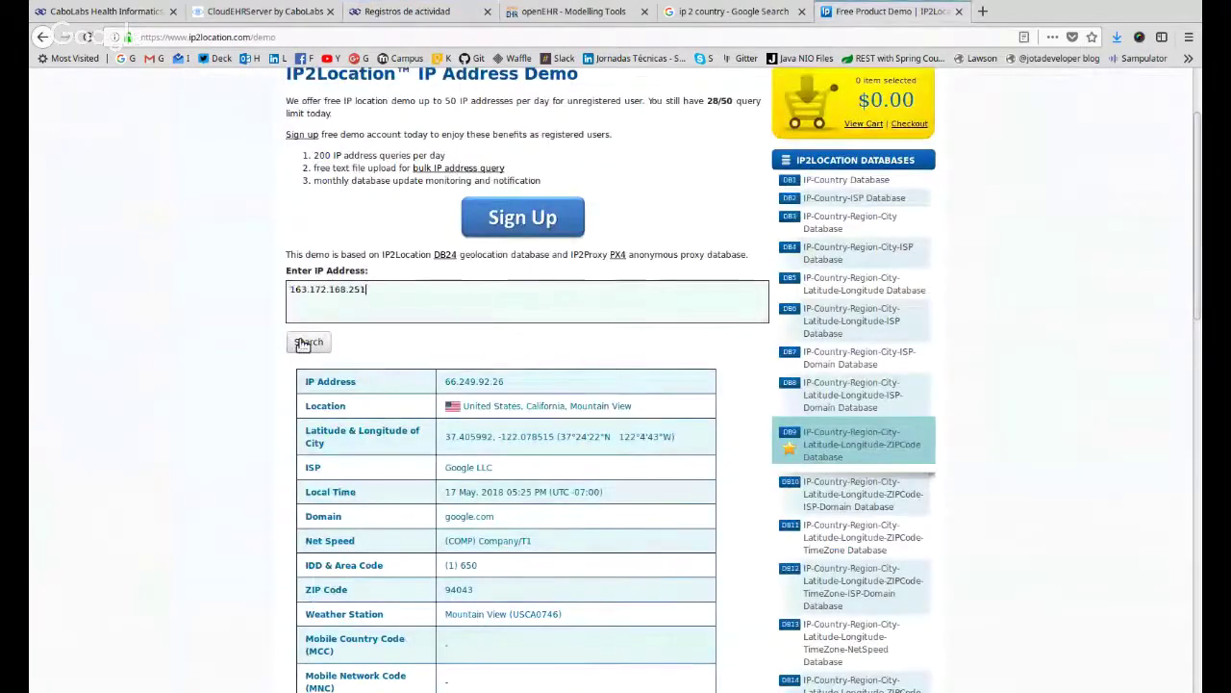
click(306, 343)
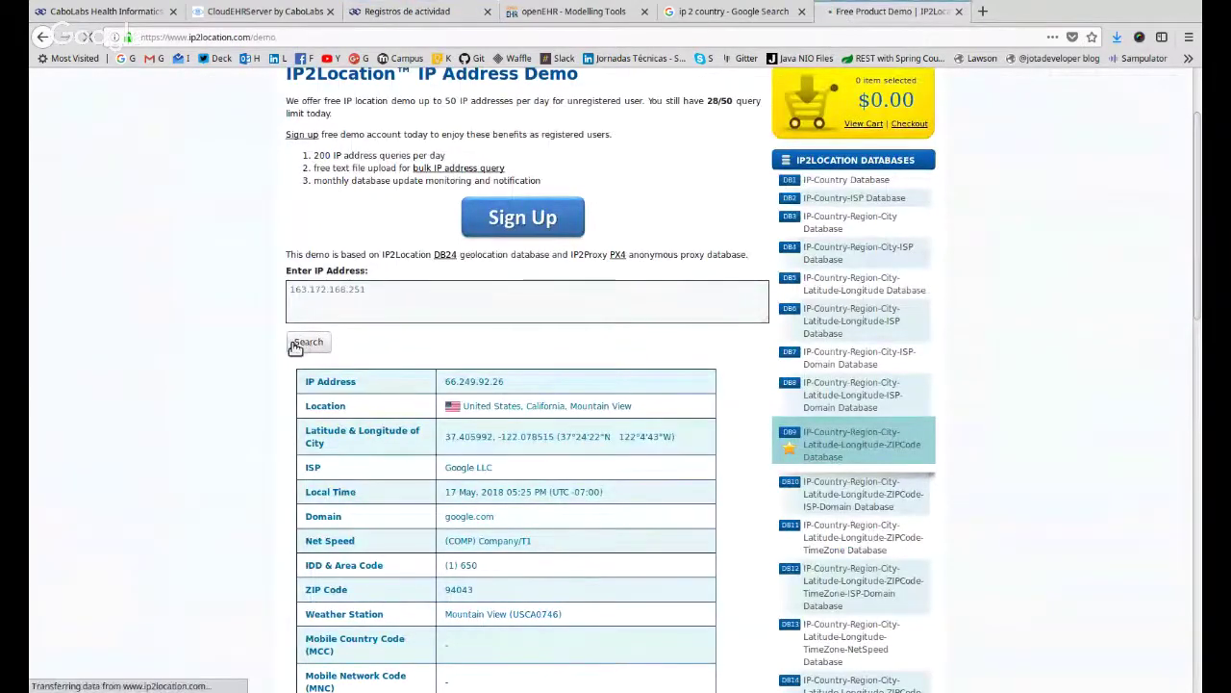
scroll(293, 355, down, 3)
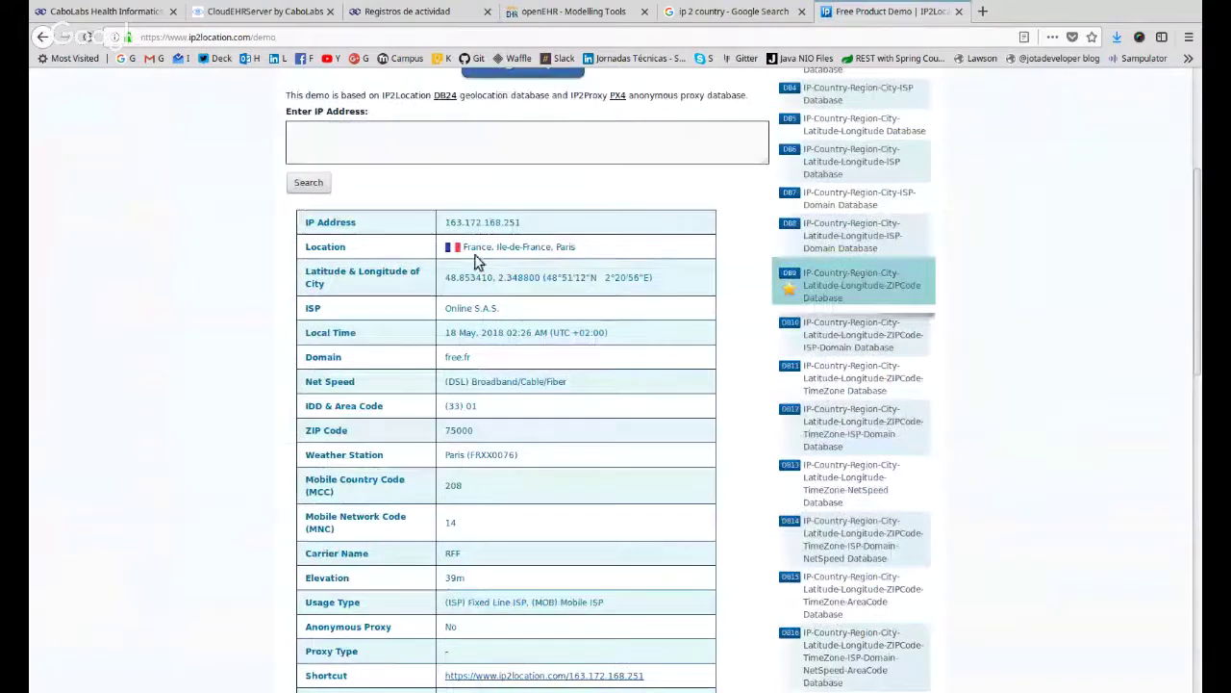
click(409, 12)
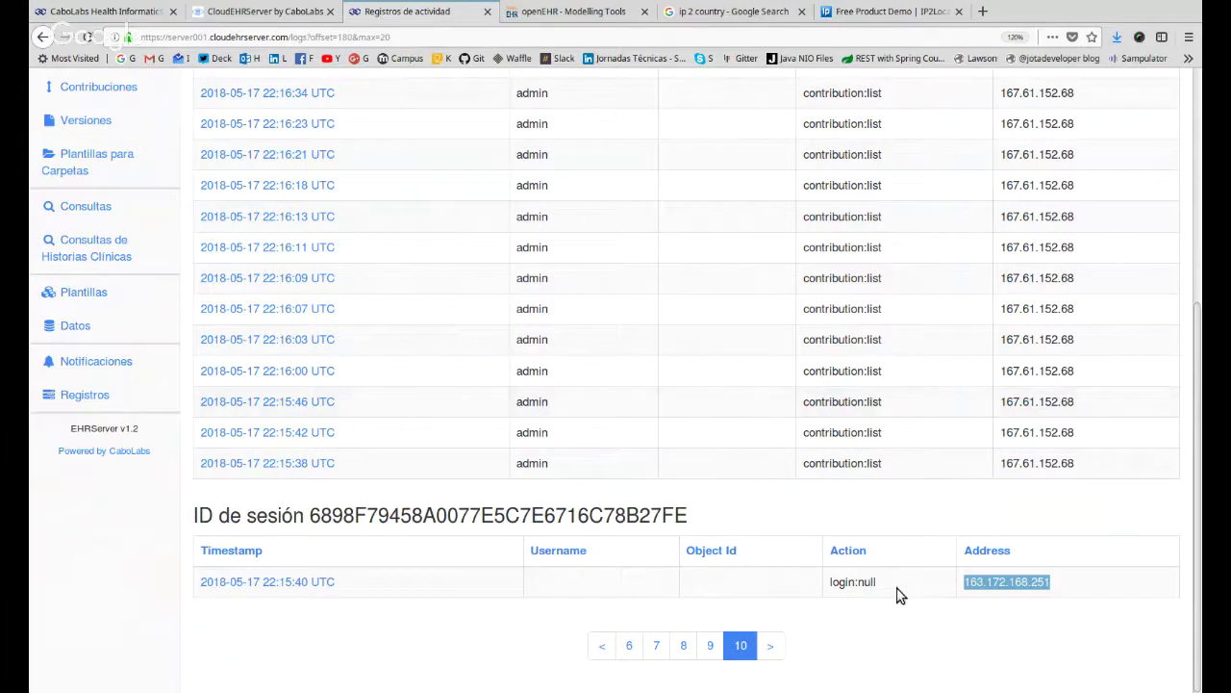
drag(829, 582, 900, 589)
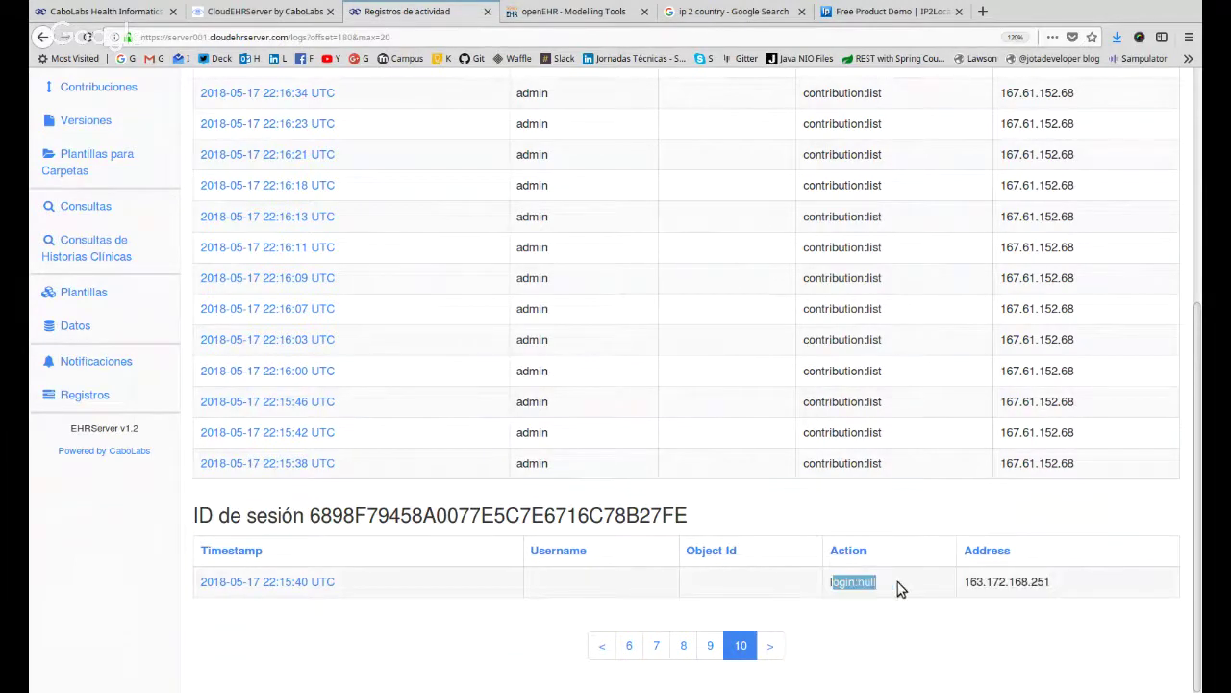
click(967, 582)
drag(1053, 587, 965, 581)
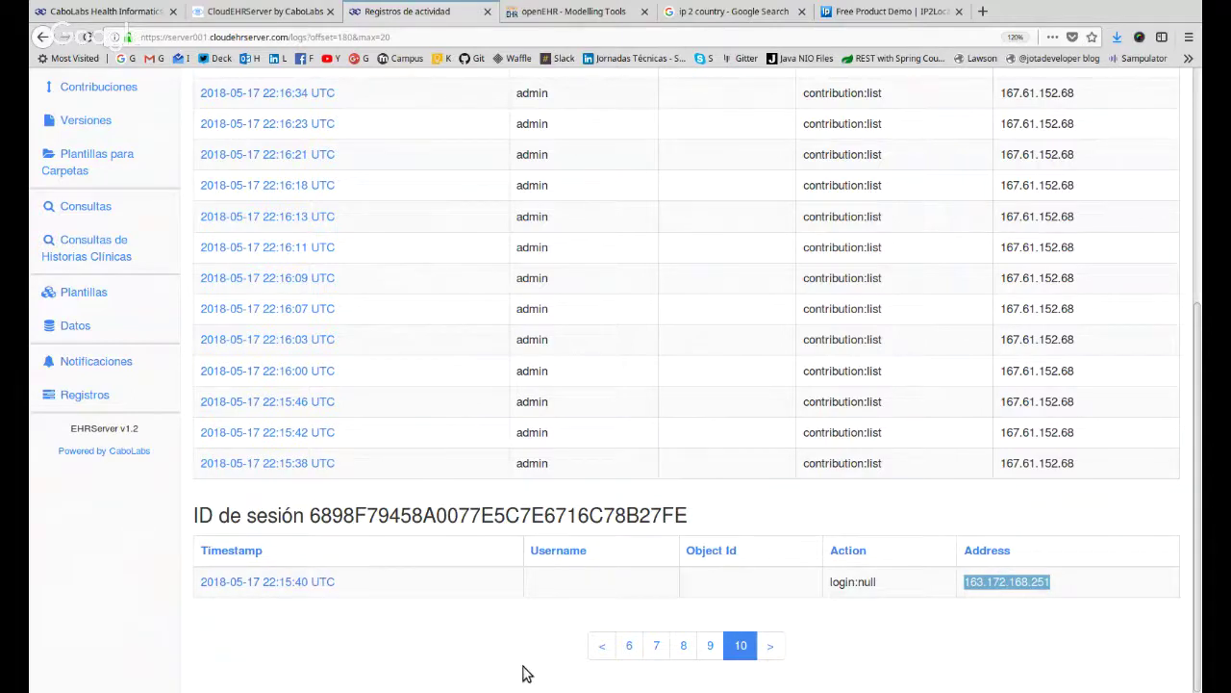
click(909, 619)
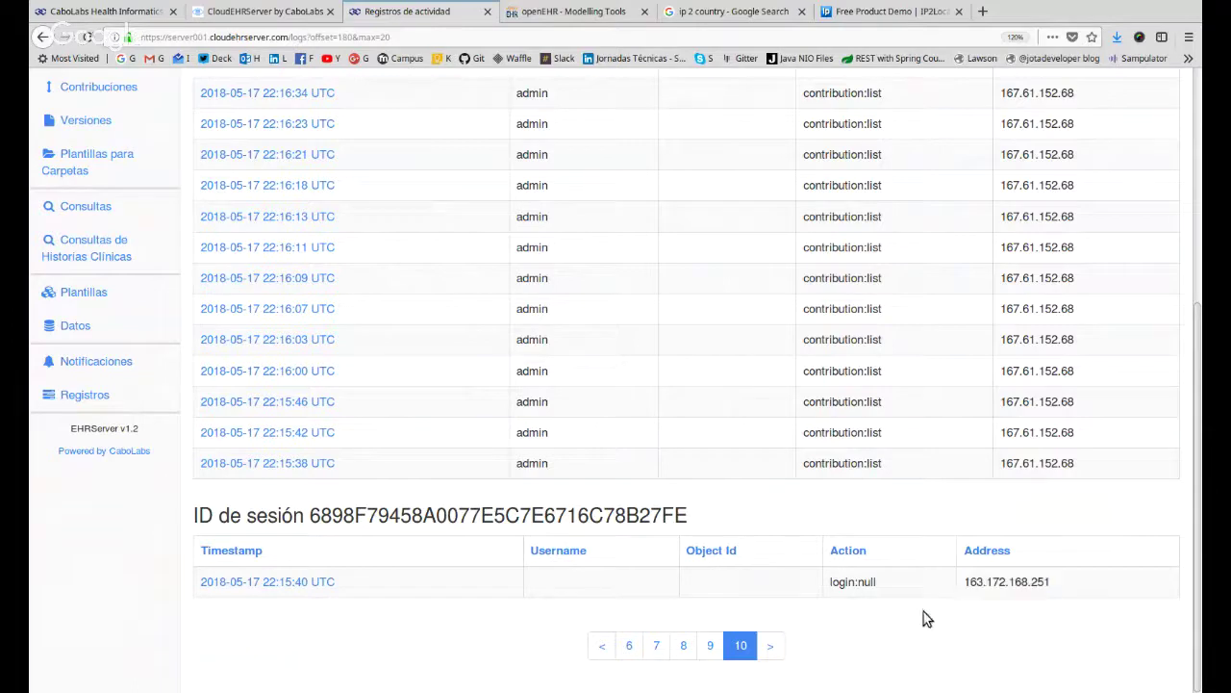
triple_click(976, 581)
drag(358, 584, 168, 586)
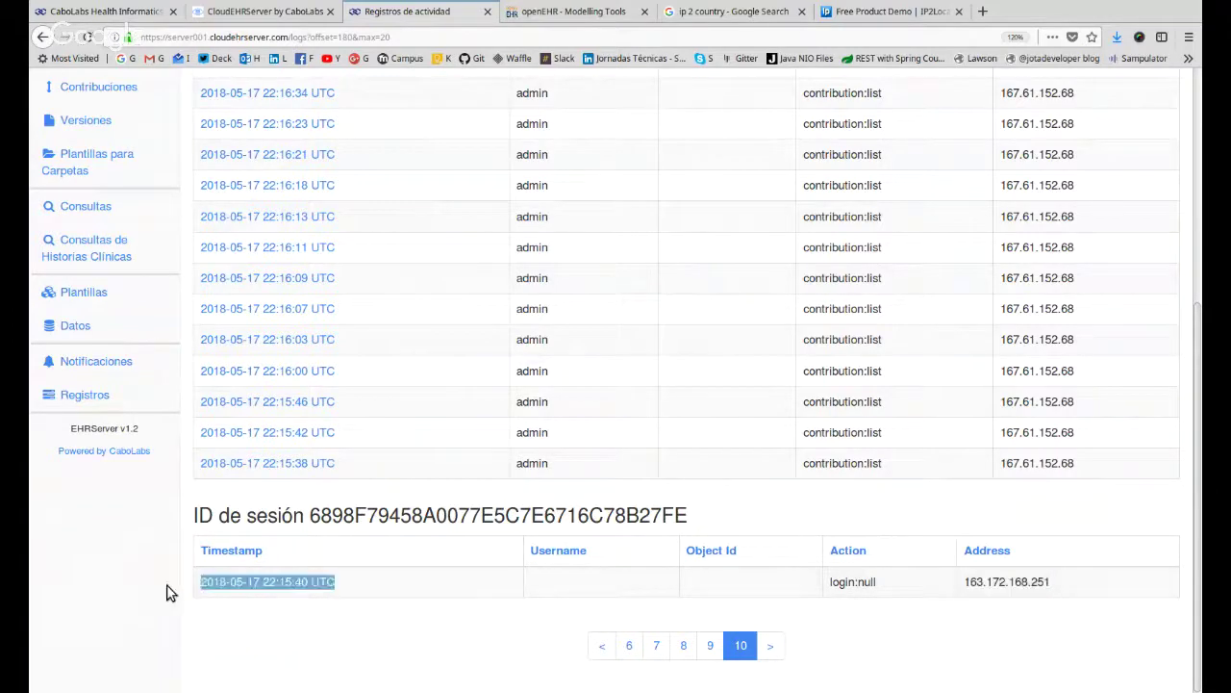
click(154, 586)
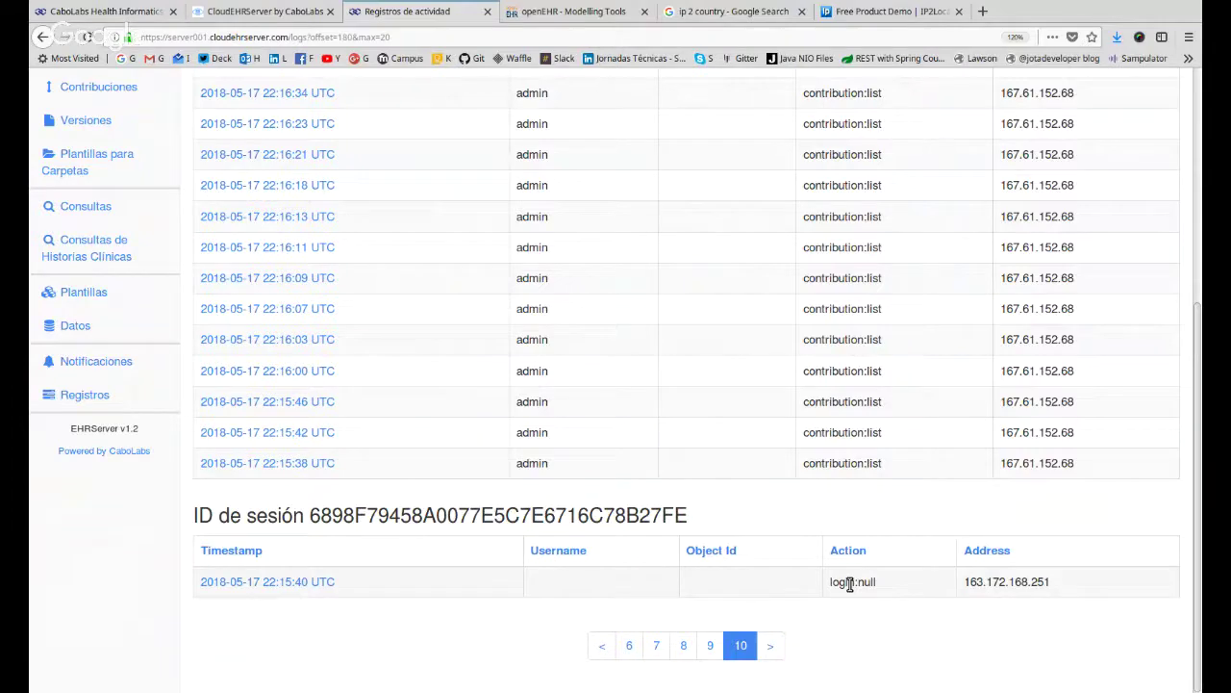
Select the source address 163.172.168.251 in the log, then clear the selection.
scroll(847, 582, up, 5)
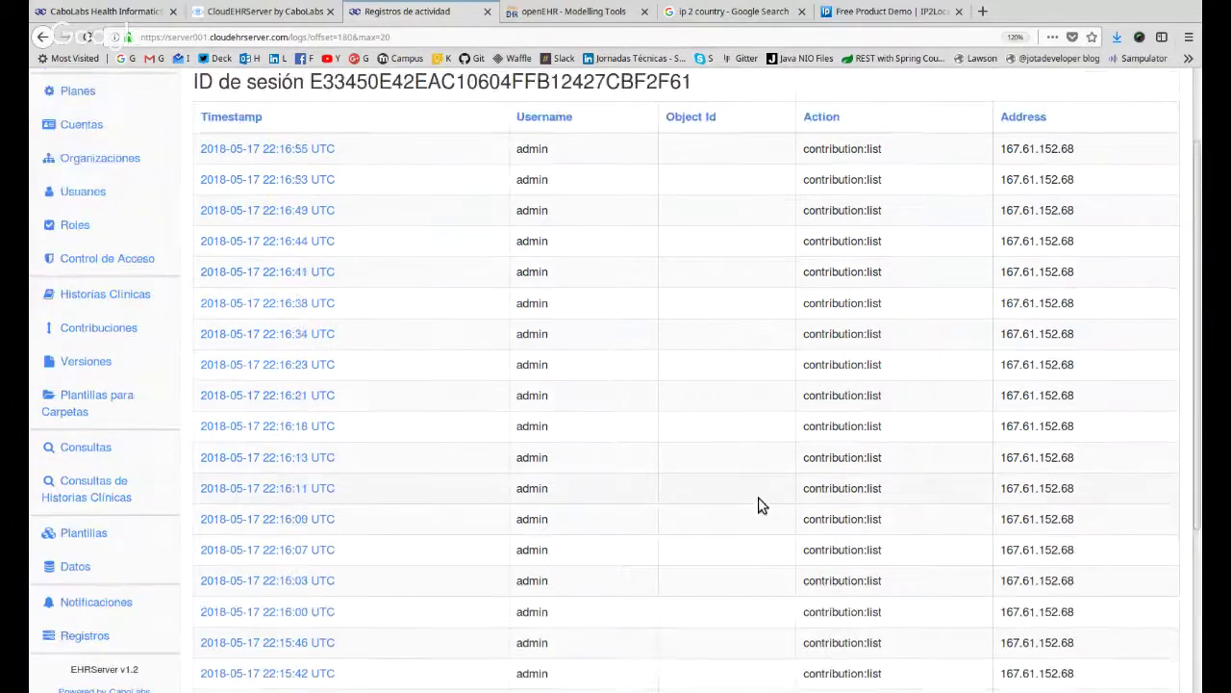
scroll(758, 505, up, 2)
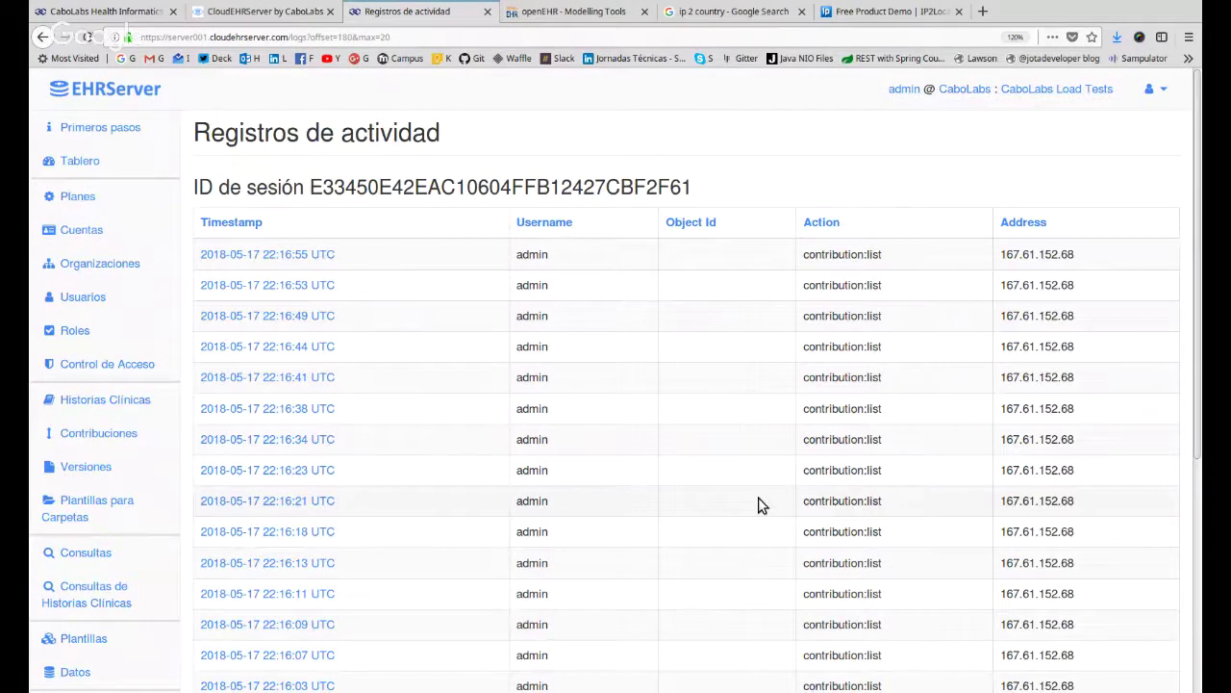
scroll(758, 505, down, 7)
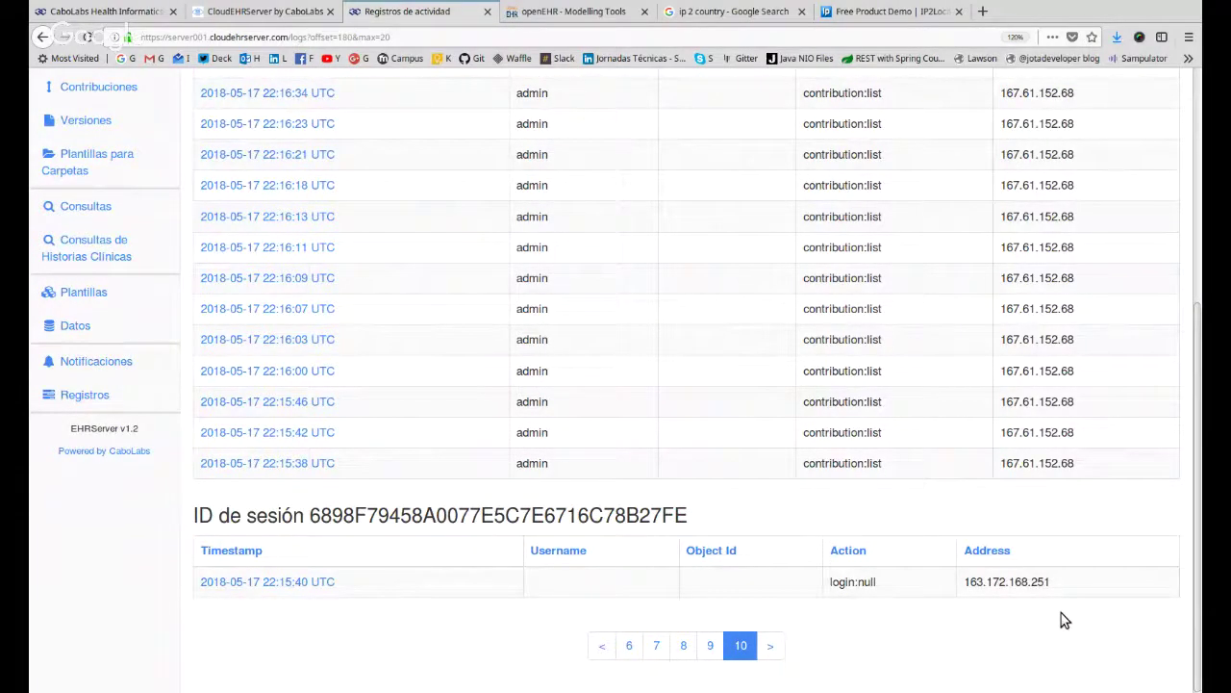
double_click(1040, 581)
triple_click(1040, 581)
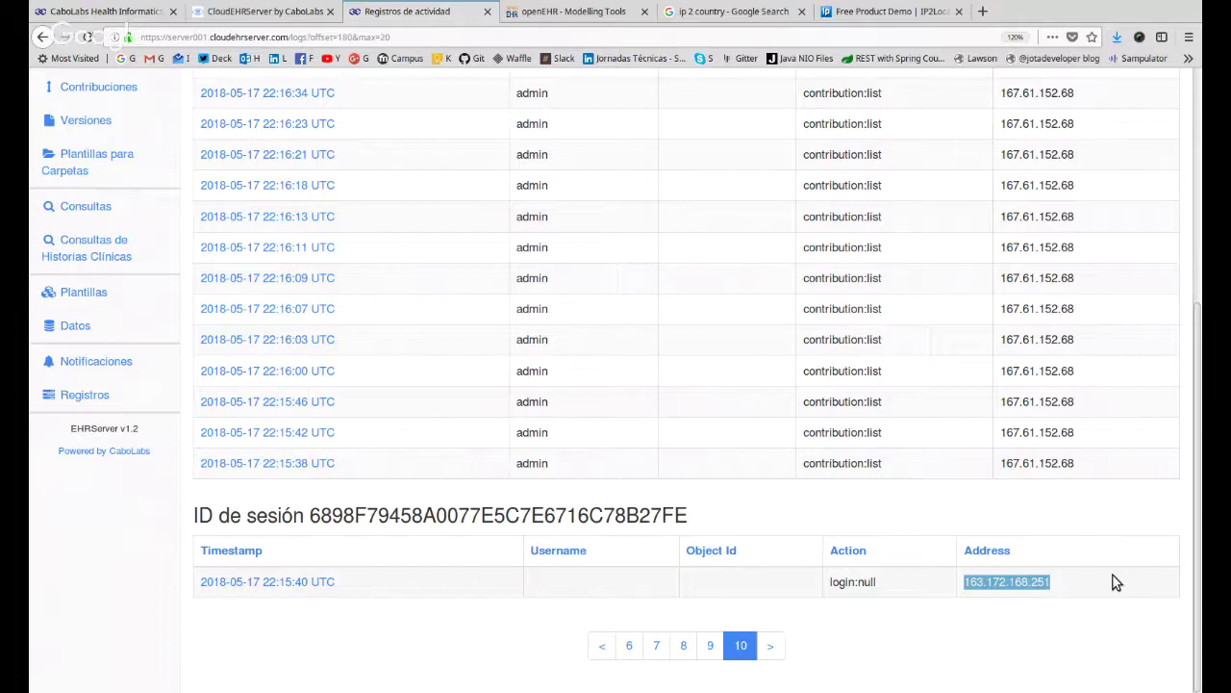
click(1029, 582)
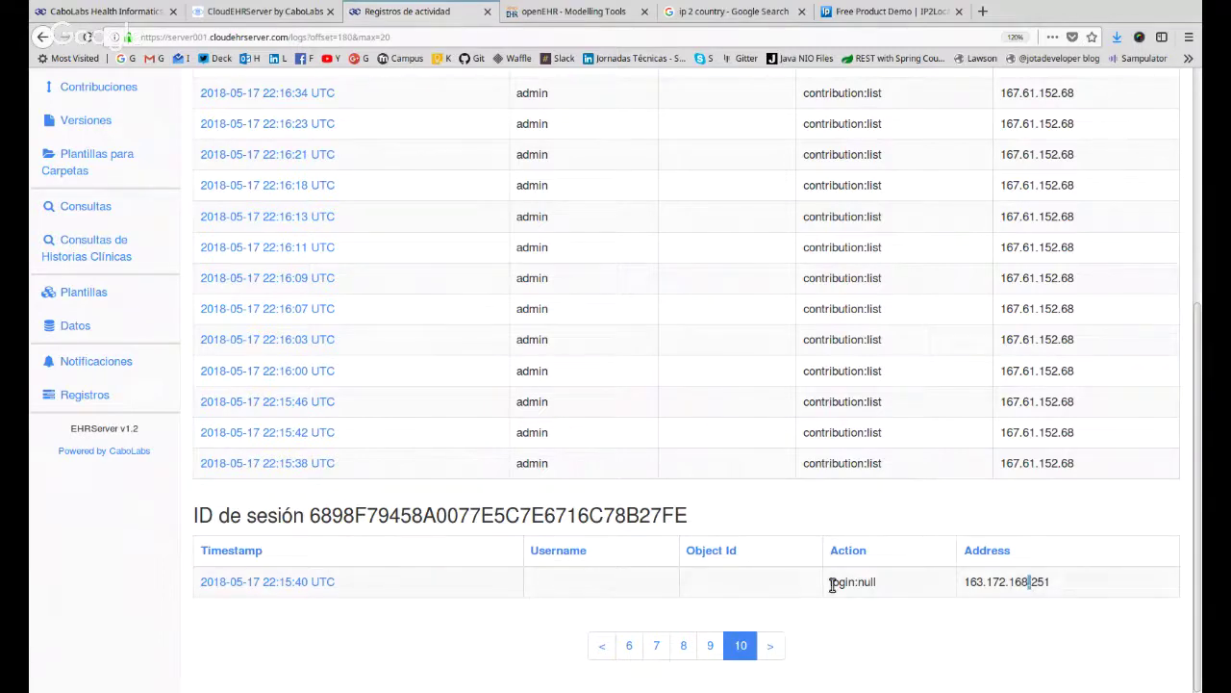
Highlight the login:null action, part of the address, and the rows from 22:16:13 to 22:16:00.
drag(828, 584, 882, 584)
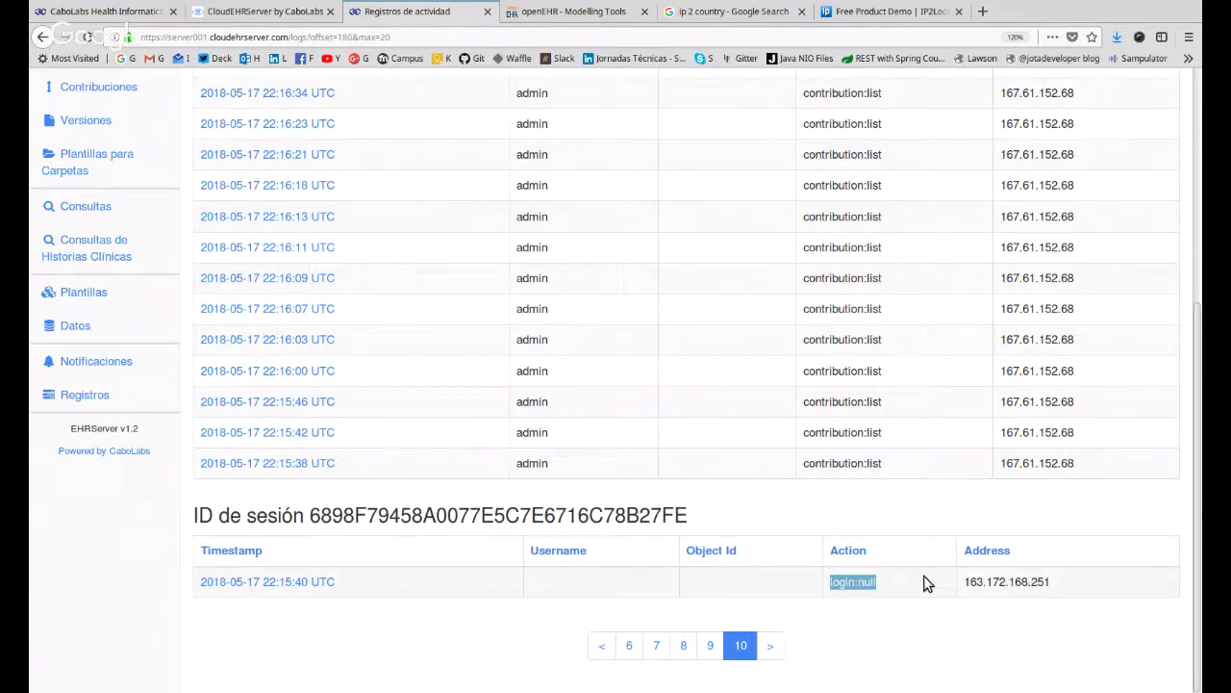
drag(993, 583, 1047, 604)
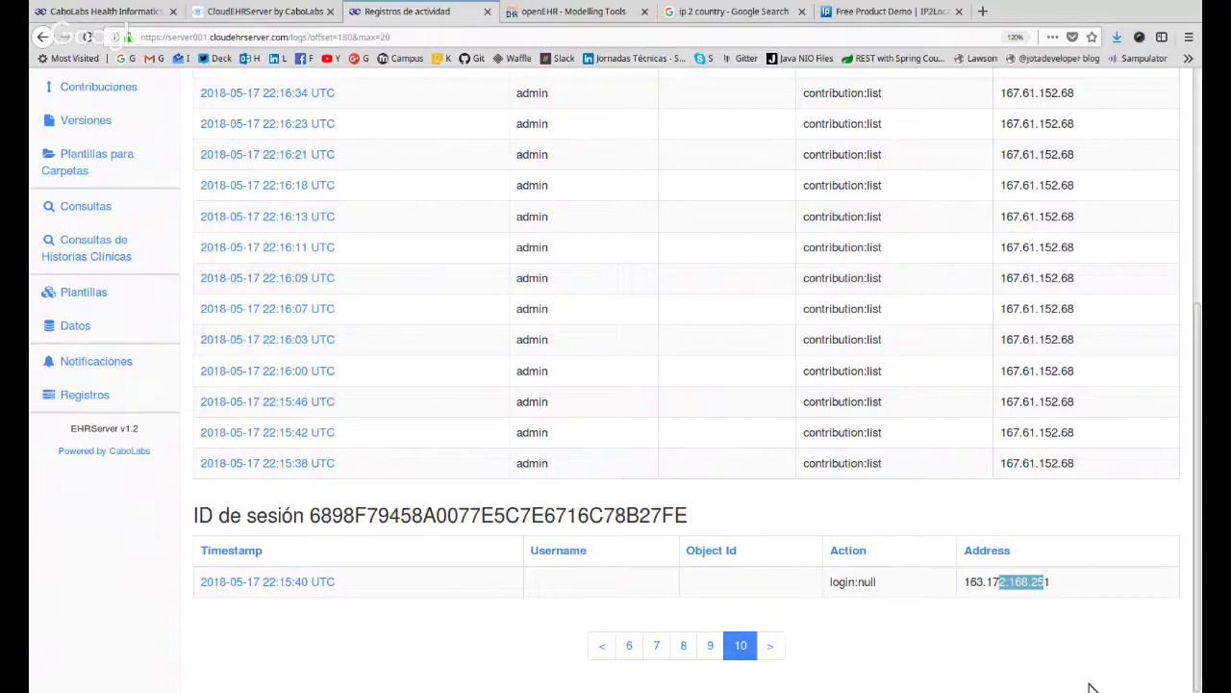
drag(1049, 130, 1045, 159)
drag(1038, 199, 1022, 372)
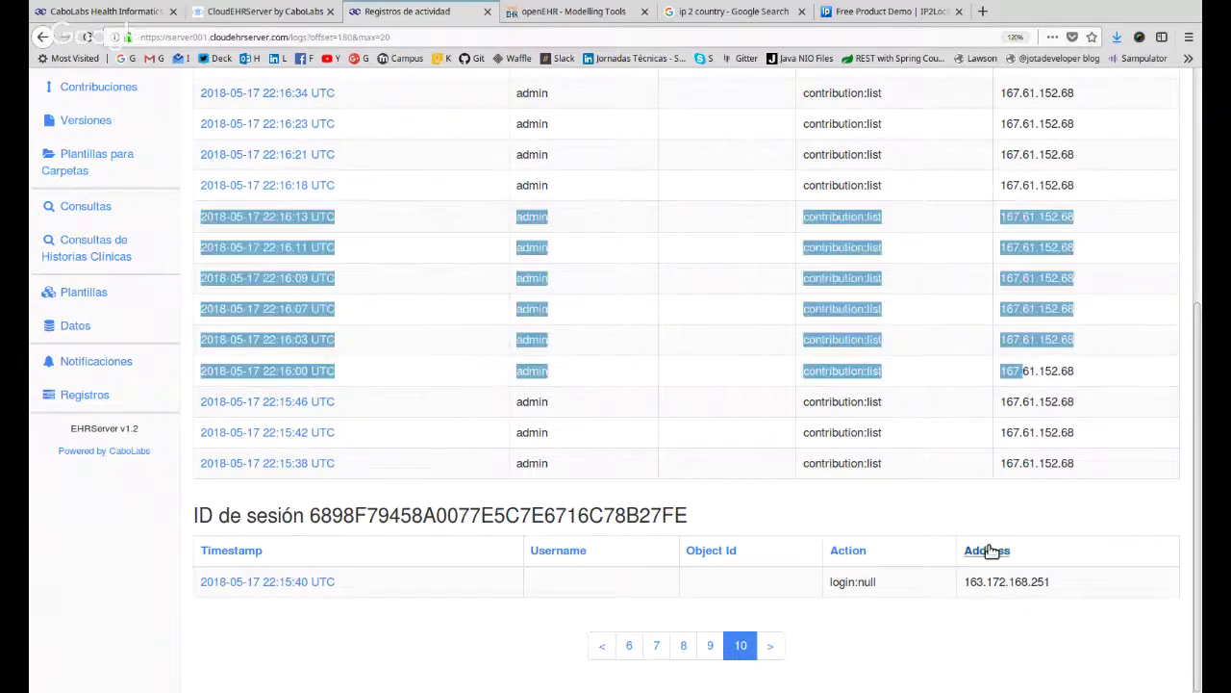
scroll(965, 544, up, 5)
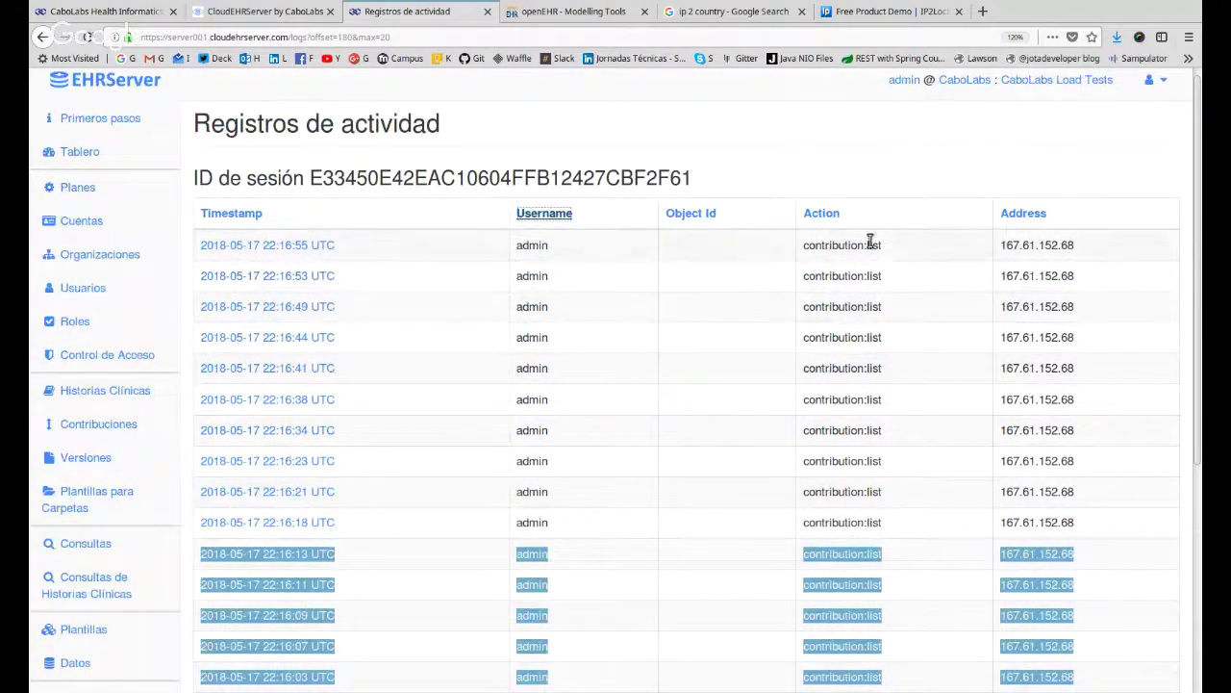
Drag-select the top log rows around 22:16:53–22:16:23, deselect each time, and return to the top.
drag(870, 245, 883, 462)
click(888, 349)
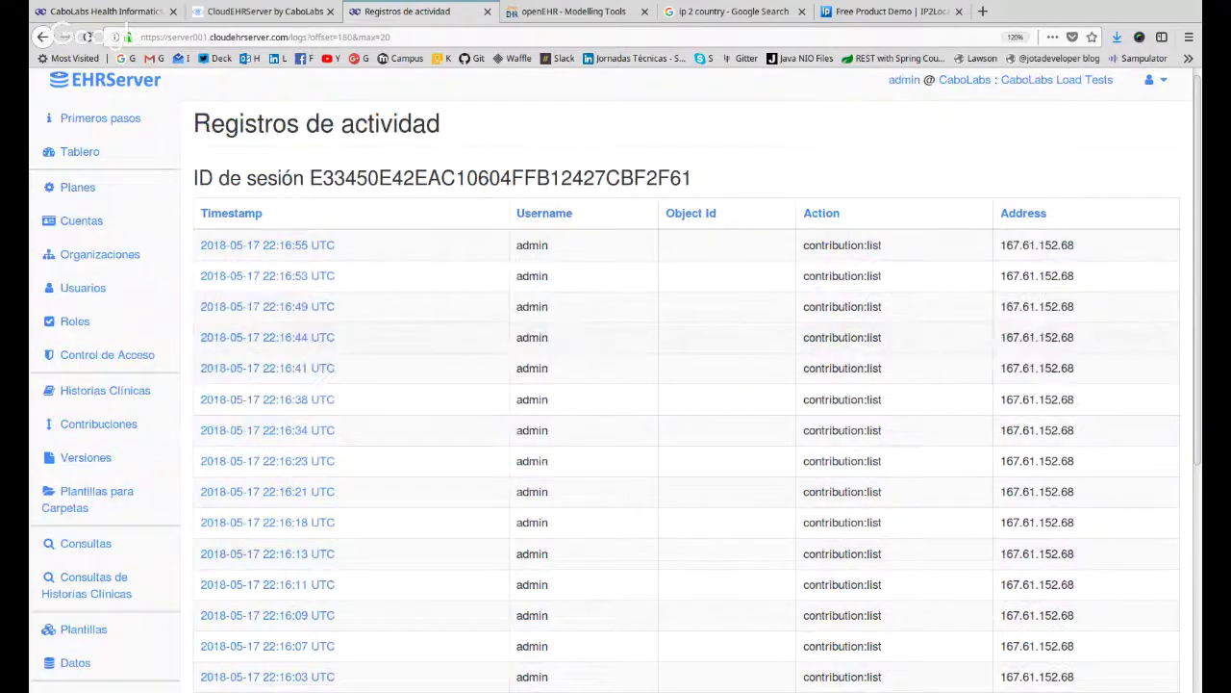
drag(1052, 272, 734, 313)
click(745, 332)
drag(359, 247, 371, 348)
click(384, 393)
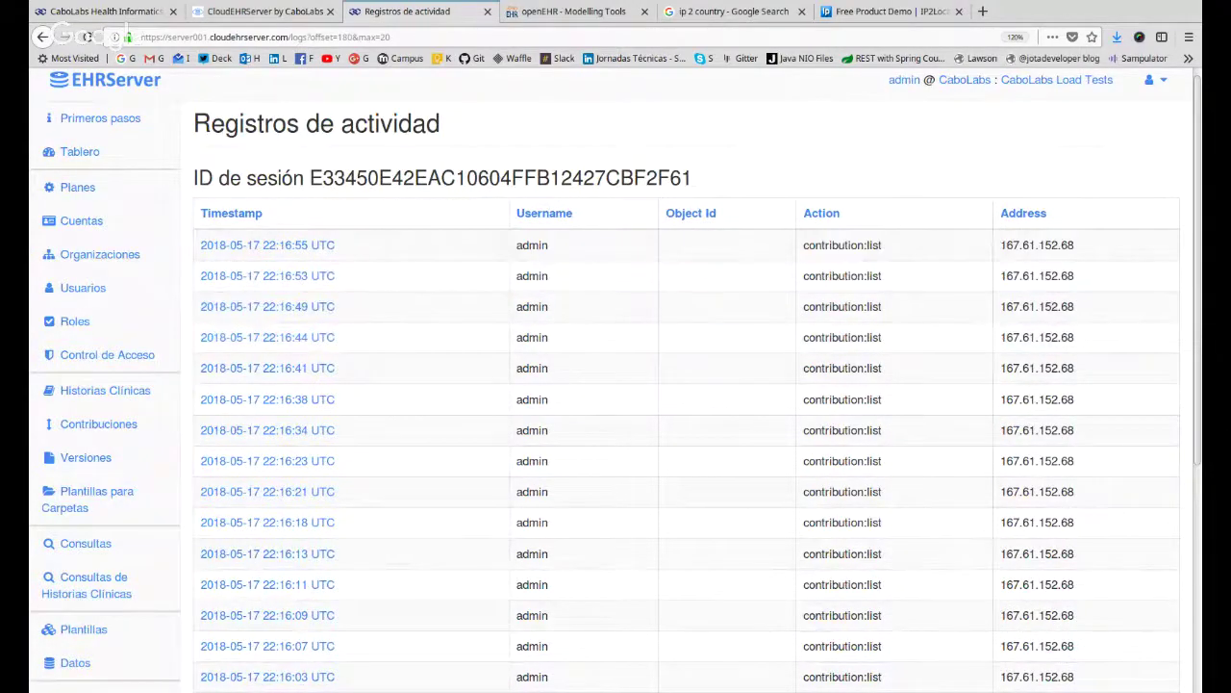
scroll(626, 297, down, 5)
scroll(930, 371, up, 5)
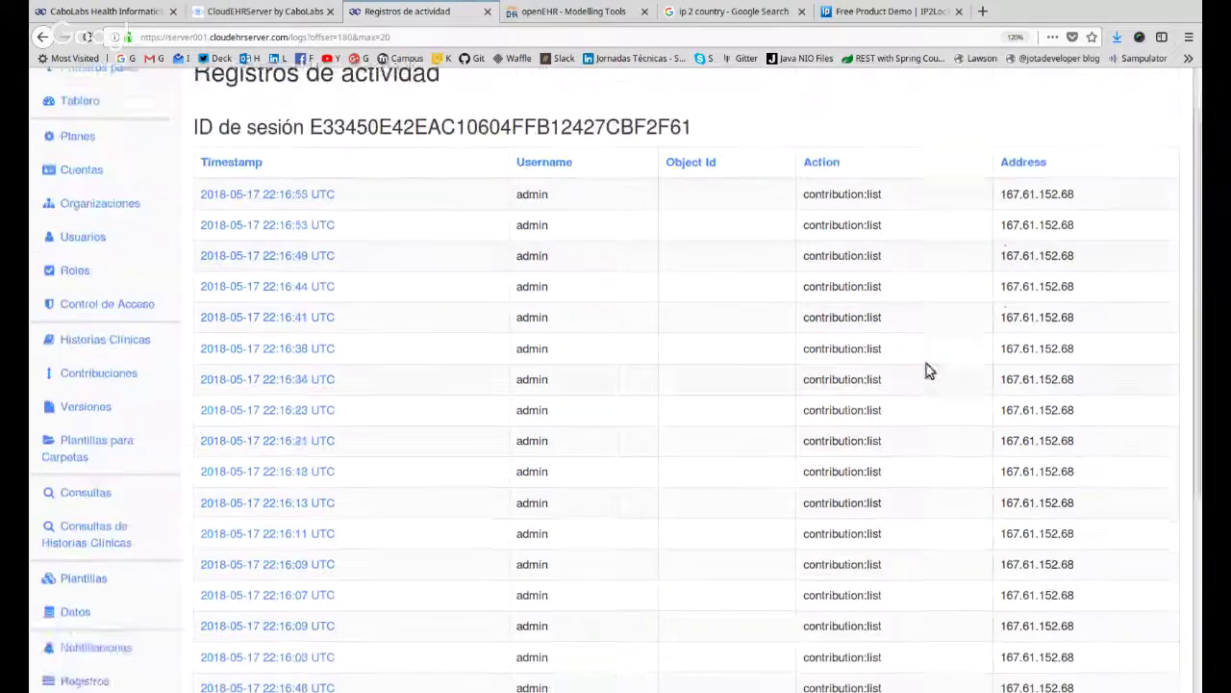
click(1164, 92)
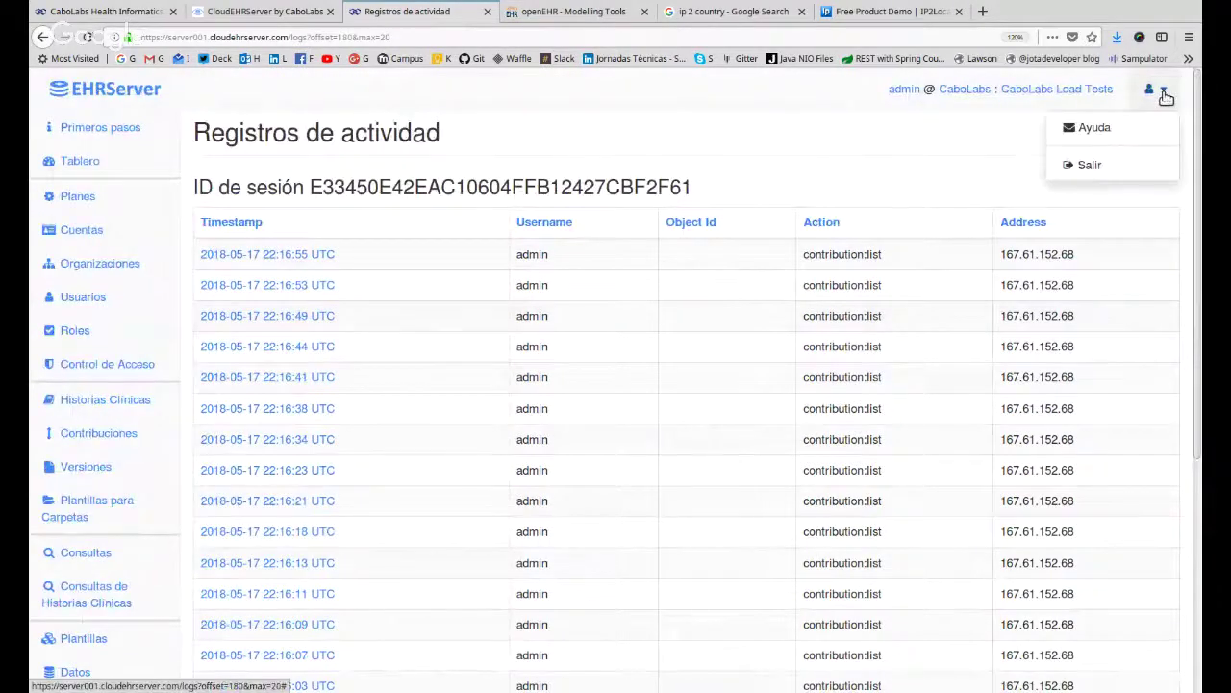
click(1119, 121)
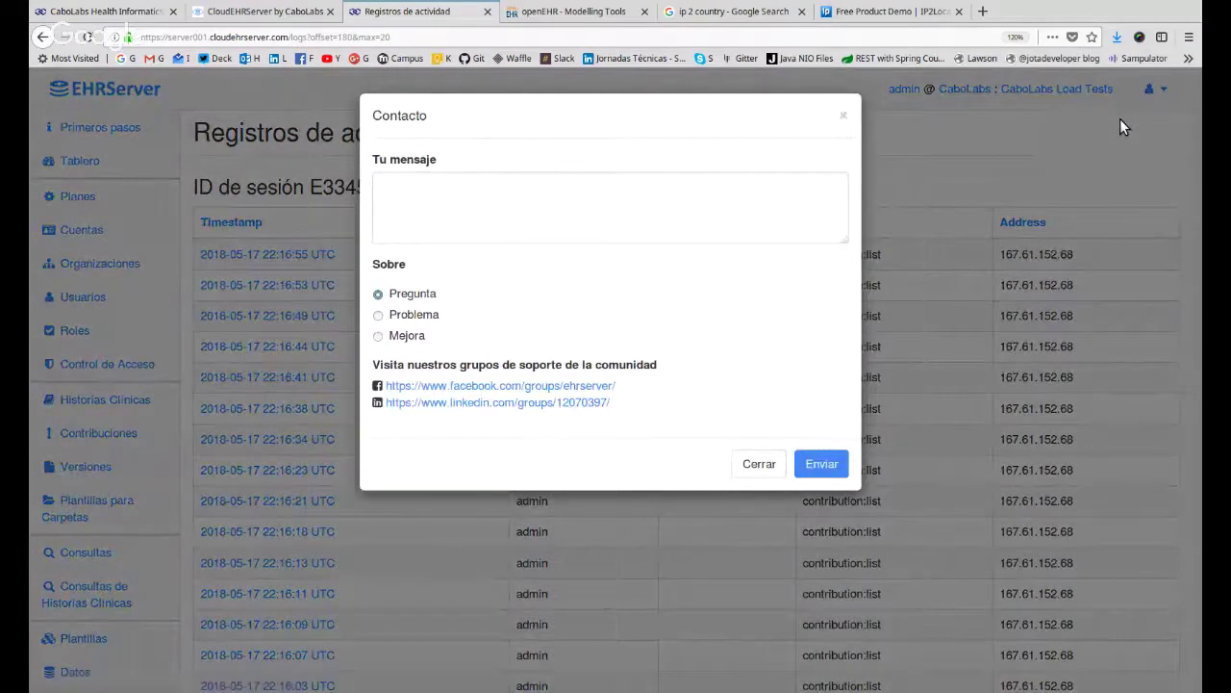
click(446, 227)
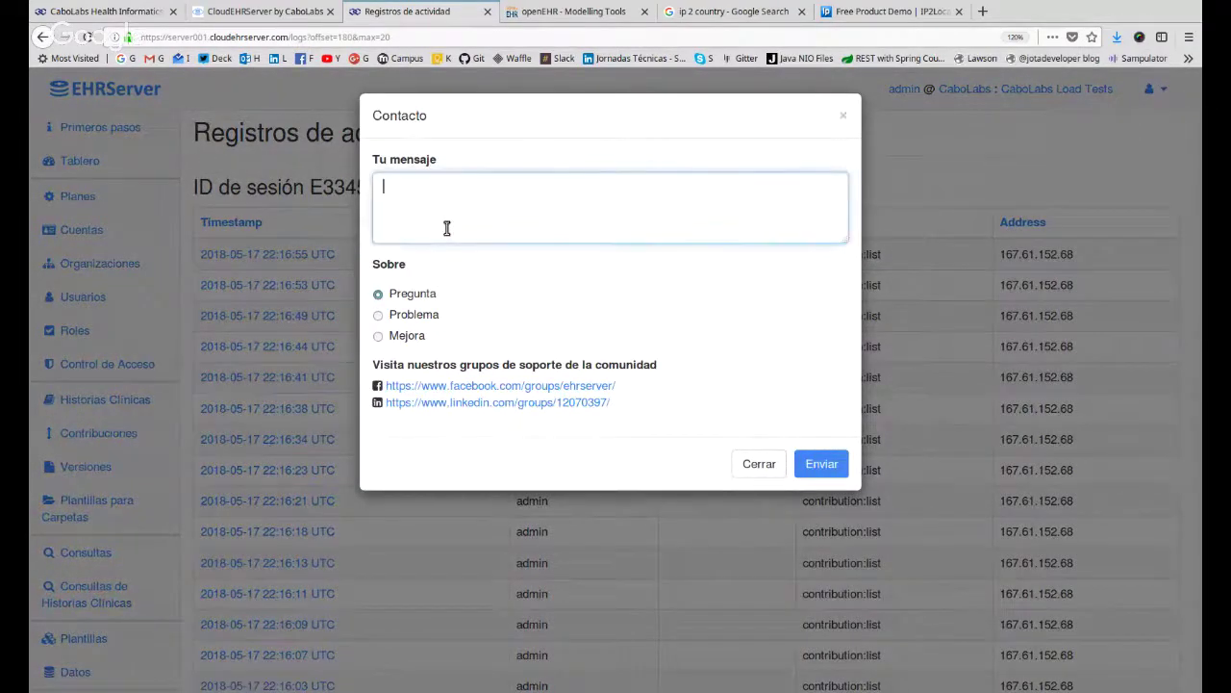
click(759, 466)
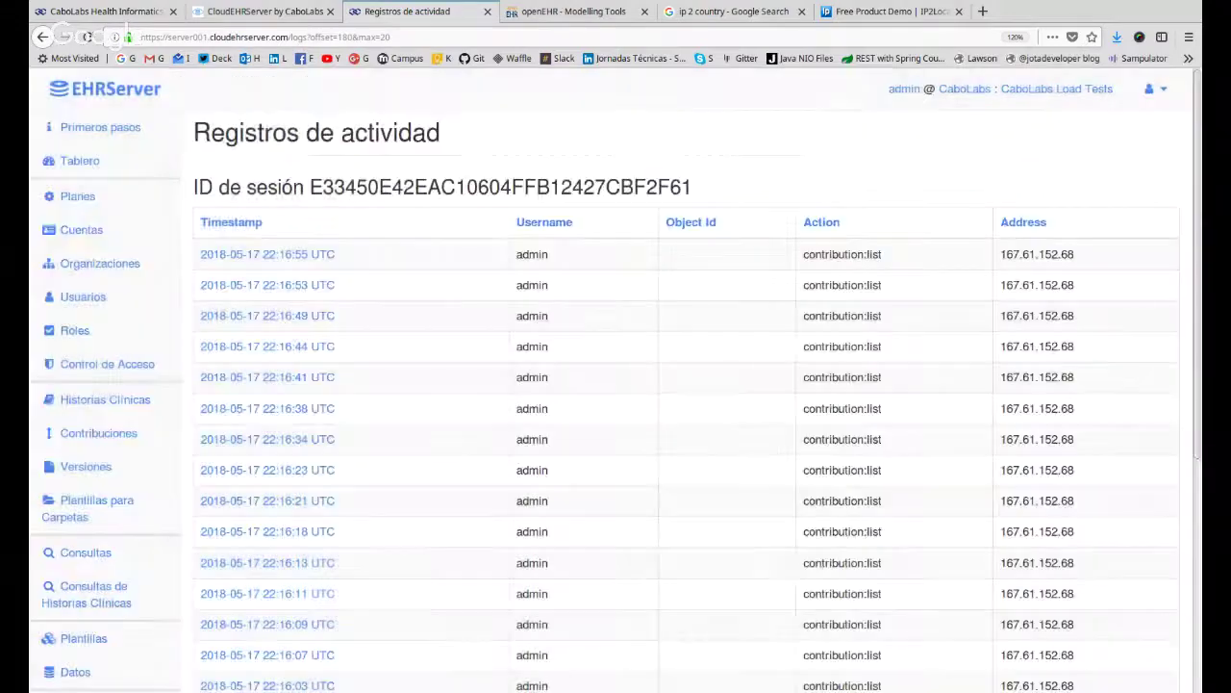
click(1163, 93)
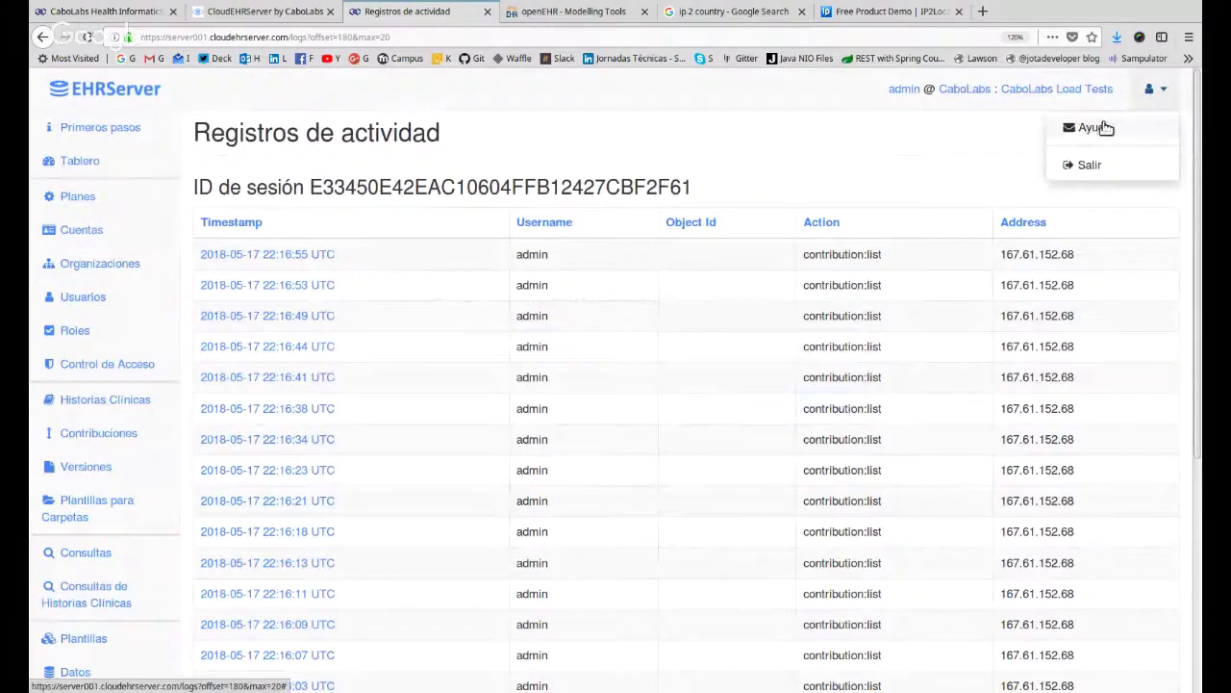
click(1096, 126)
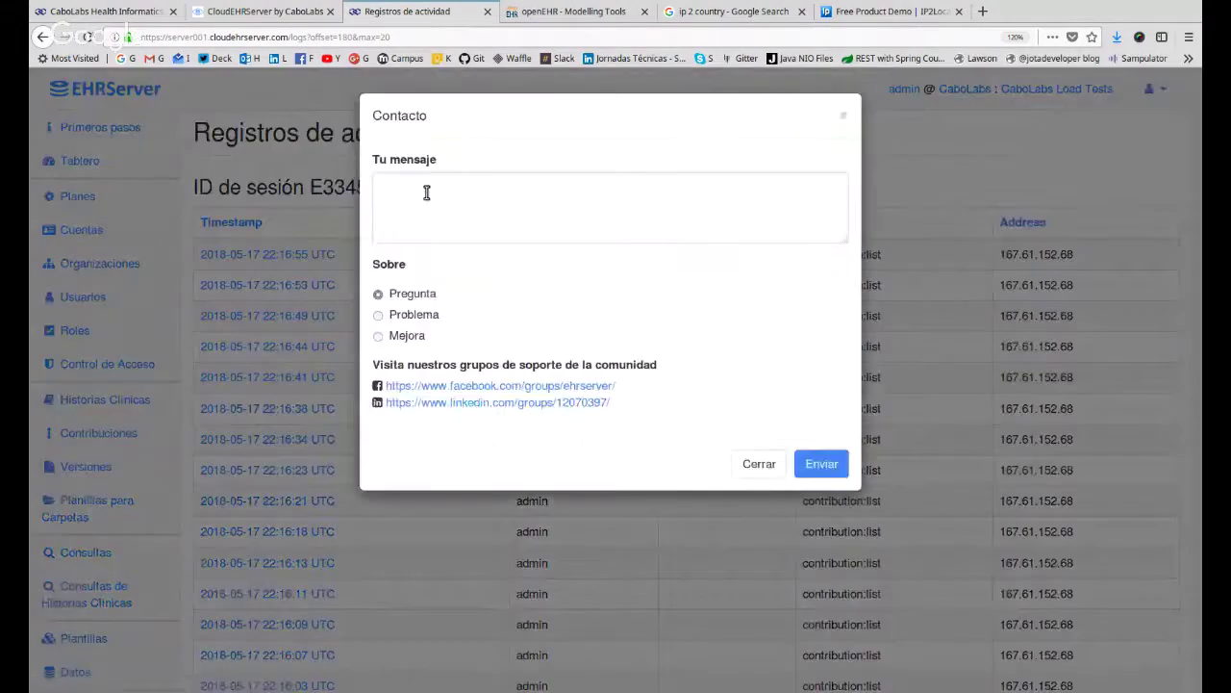
click(426, 193)
text(6uffry)
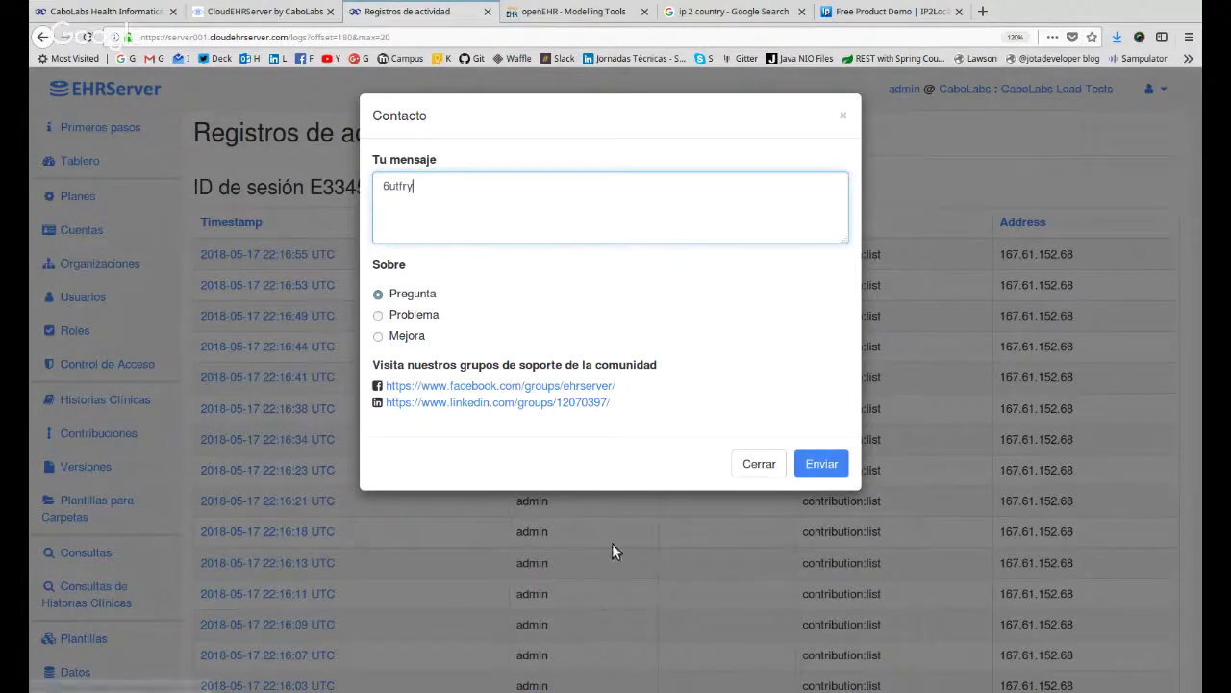
click(757, 465)
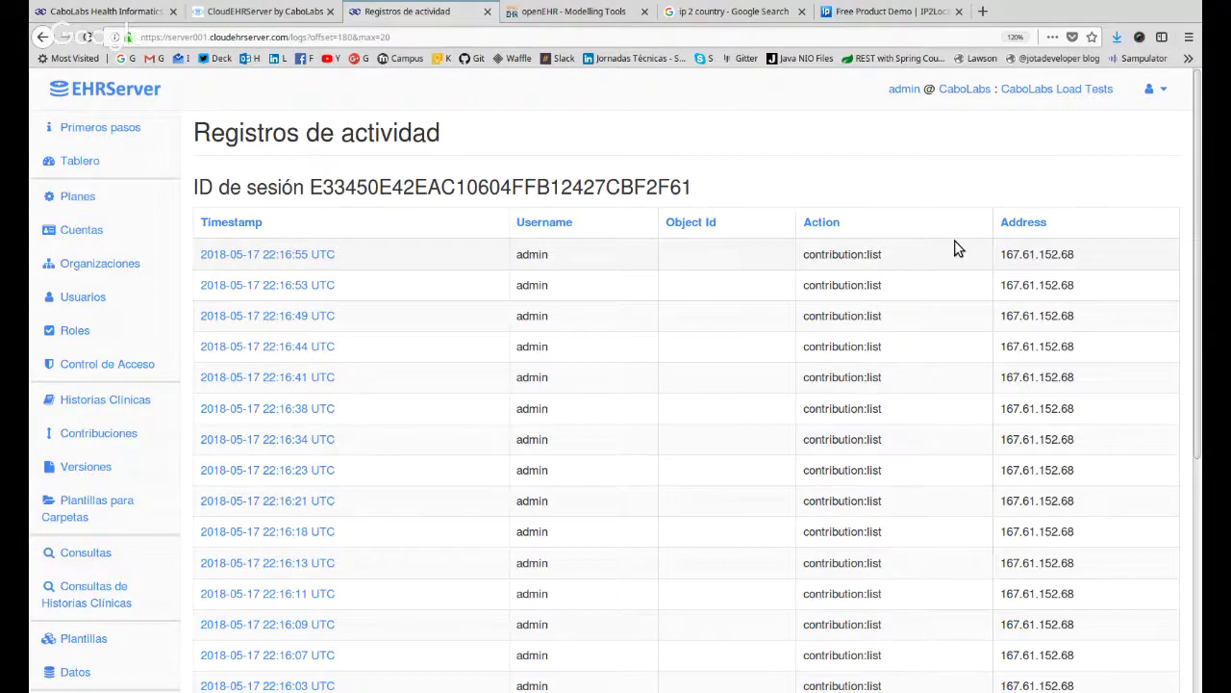
On the CloudEHRServer site, read the Shared Health Records use-case guide and return to the Learning Center.
click(255, 18)
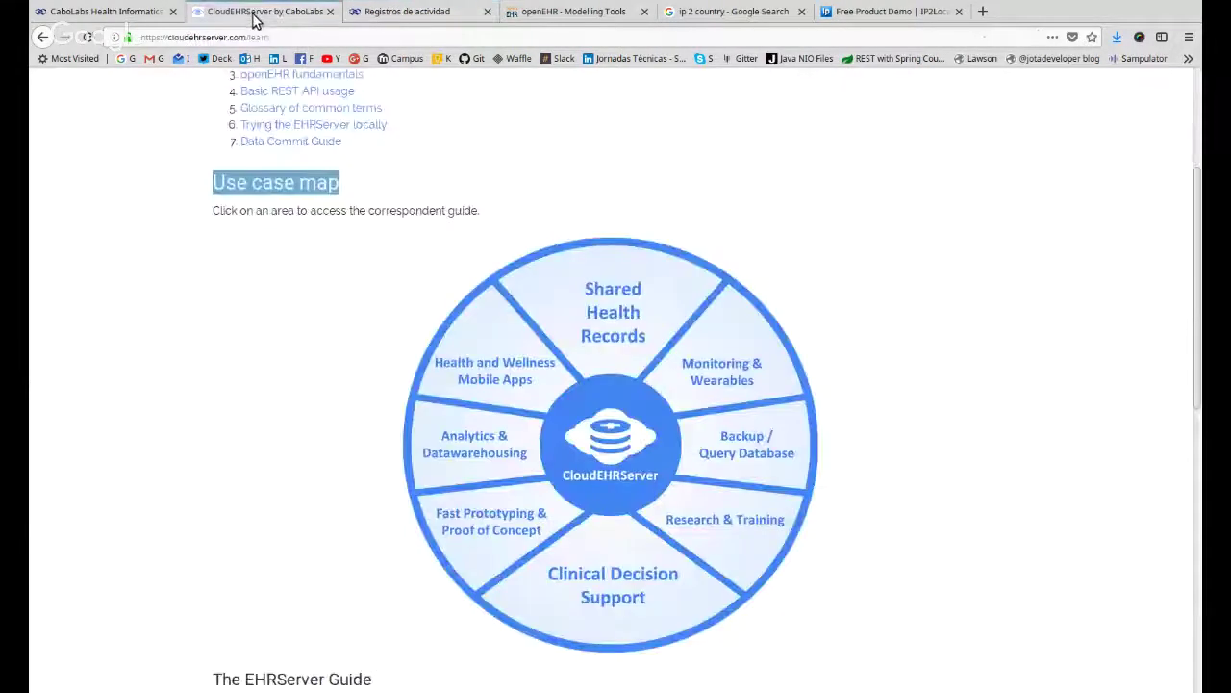
scroll(357, 197, up, 3)
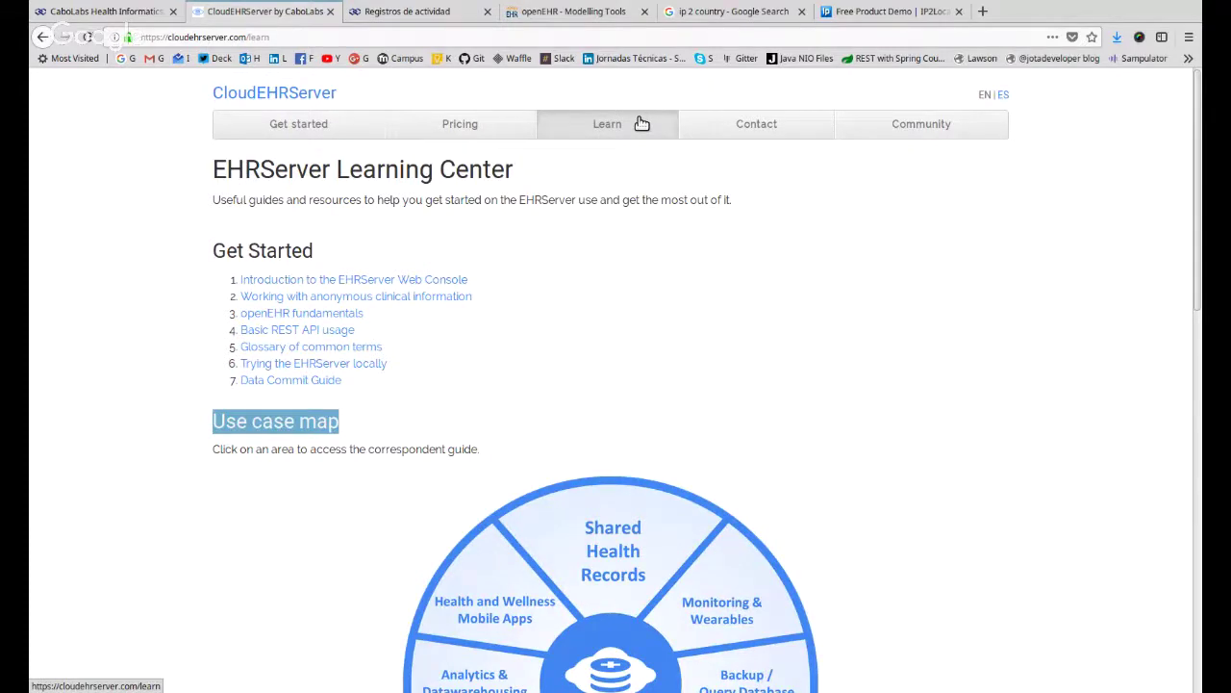
click(623, 529)
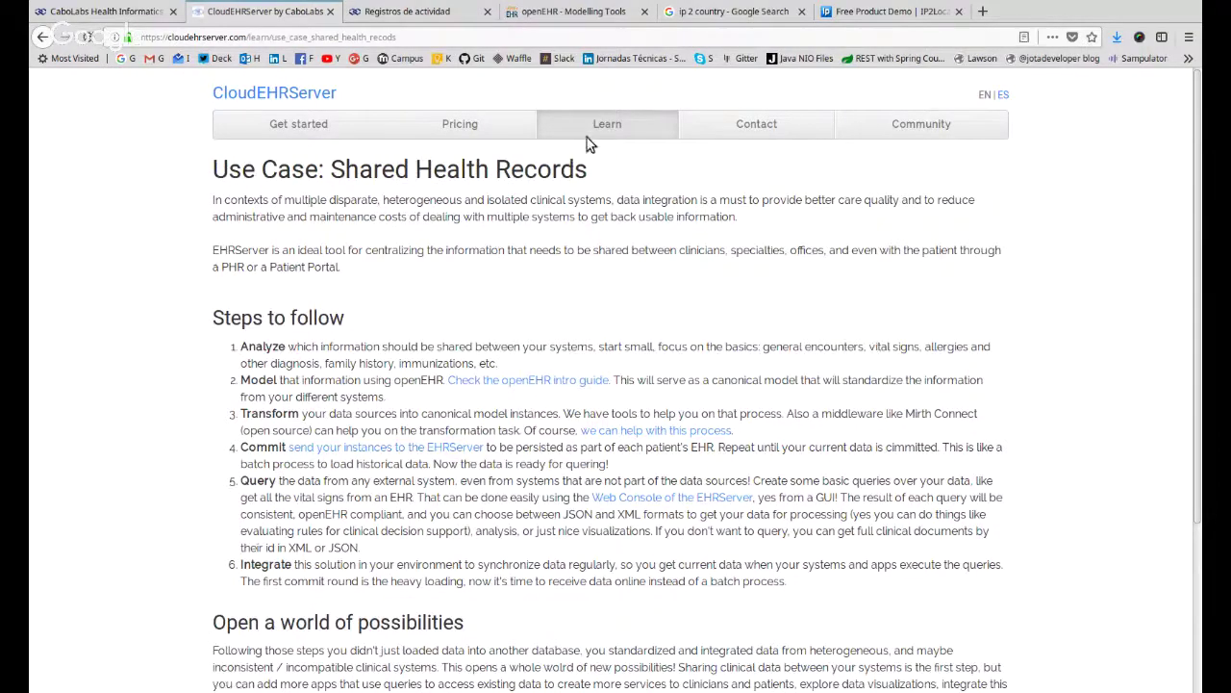
click(595, 132)
Read the Monitoring & Wearables use-case guide, then switch to the CaboLabs Health Informatics site.
scroll(830, 270, down, 3)
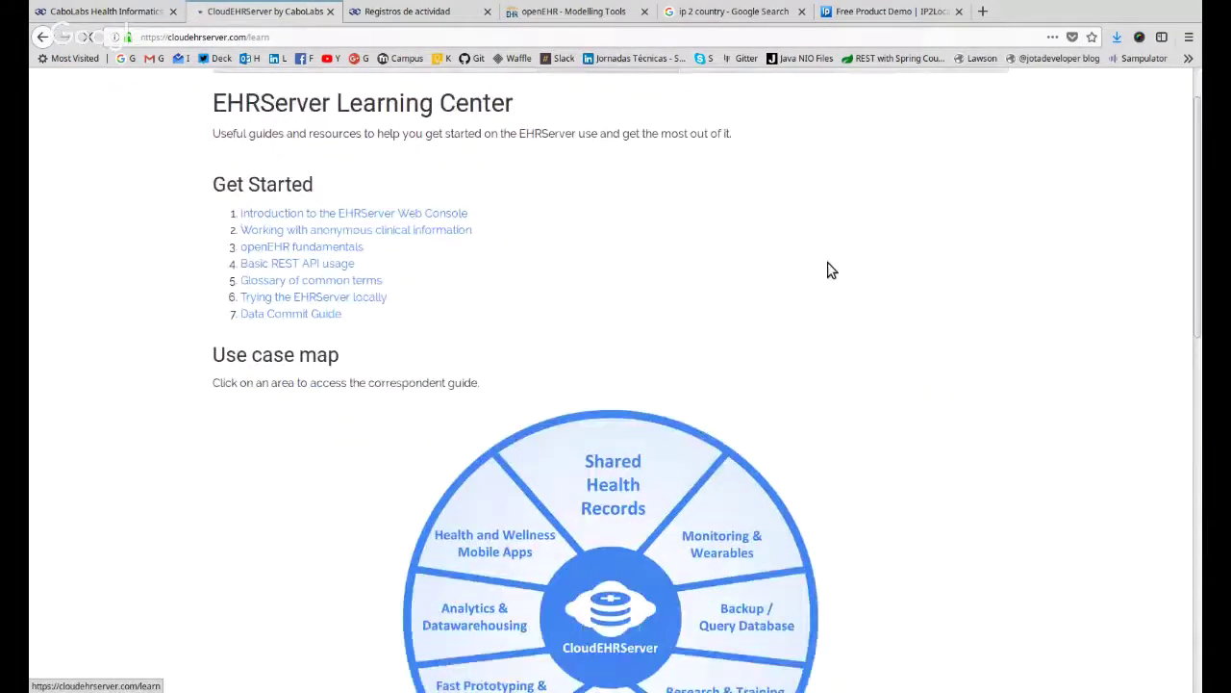
click(778, 358)
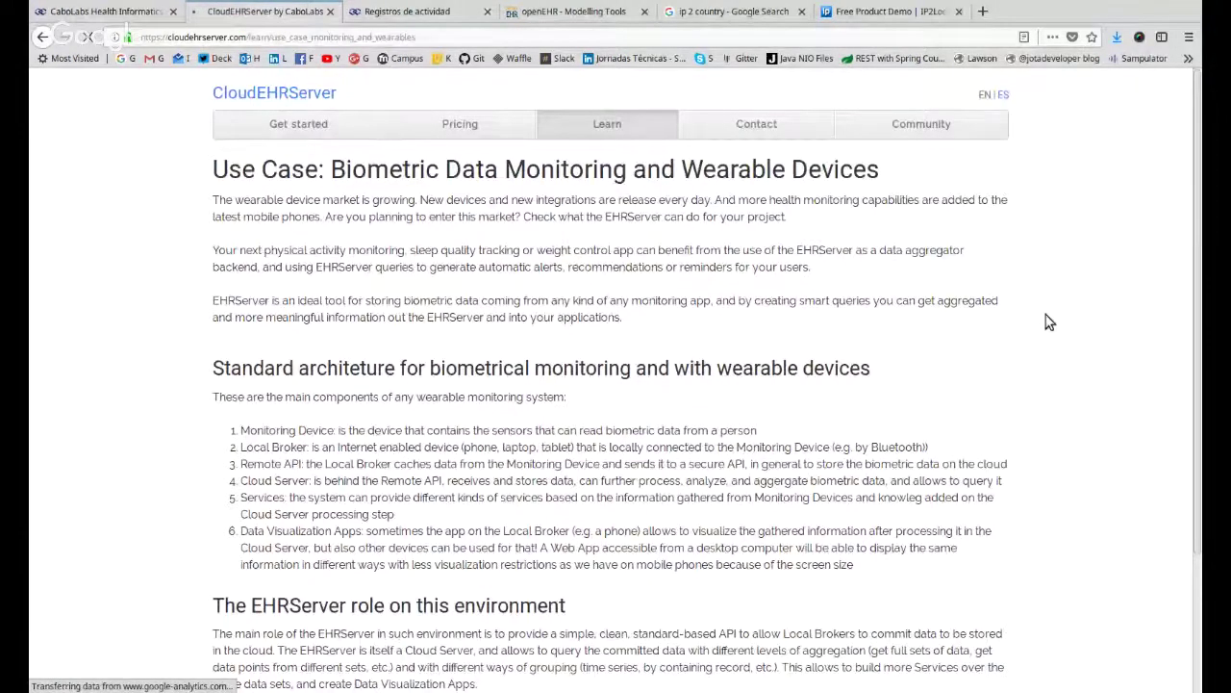
scroll(1049, 322, down, 5)
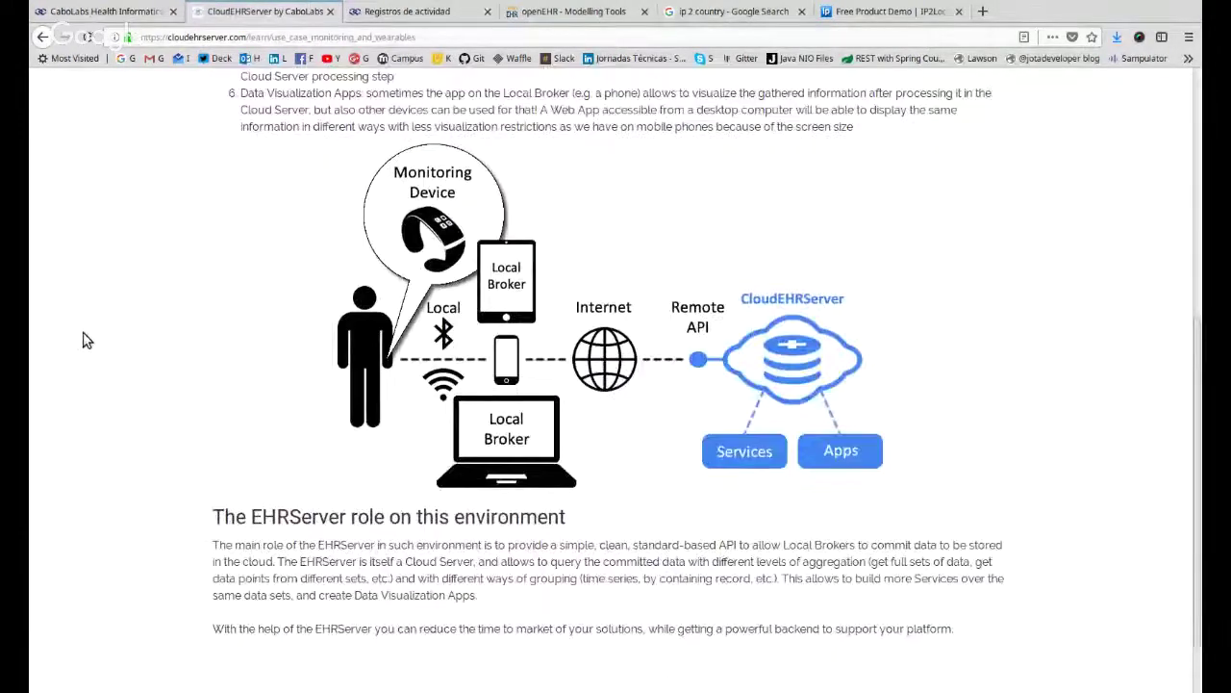
scroll(83, 340, up, 6)
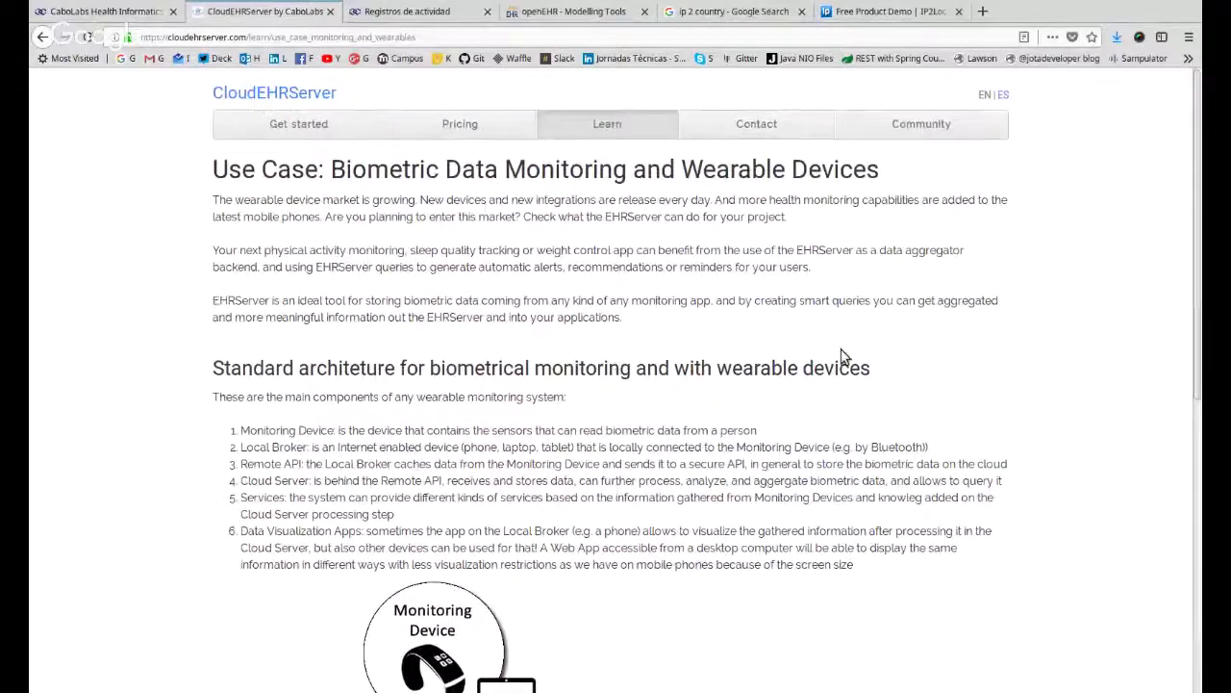
click(101, 11)
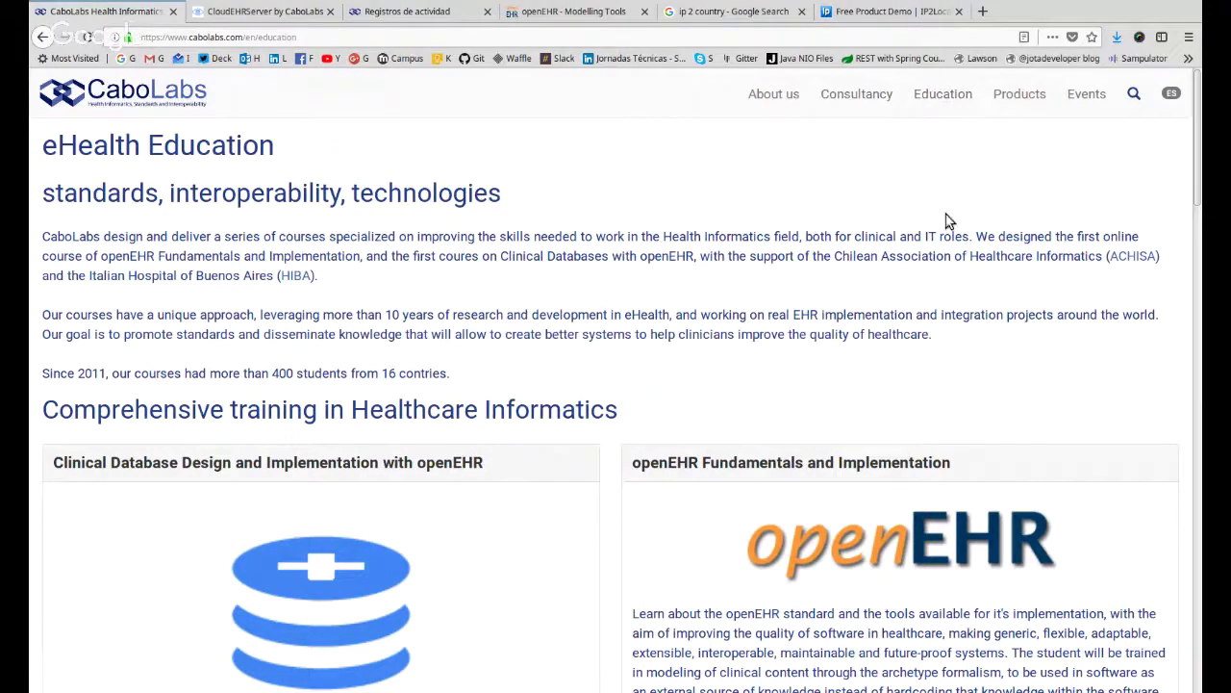
Go to CaboLabs Products and open the EHRServer 'Learn more' details page.
click(1022, 97)
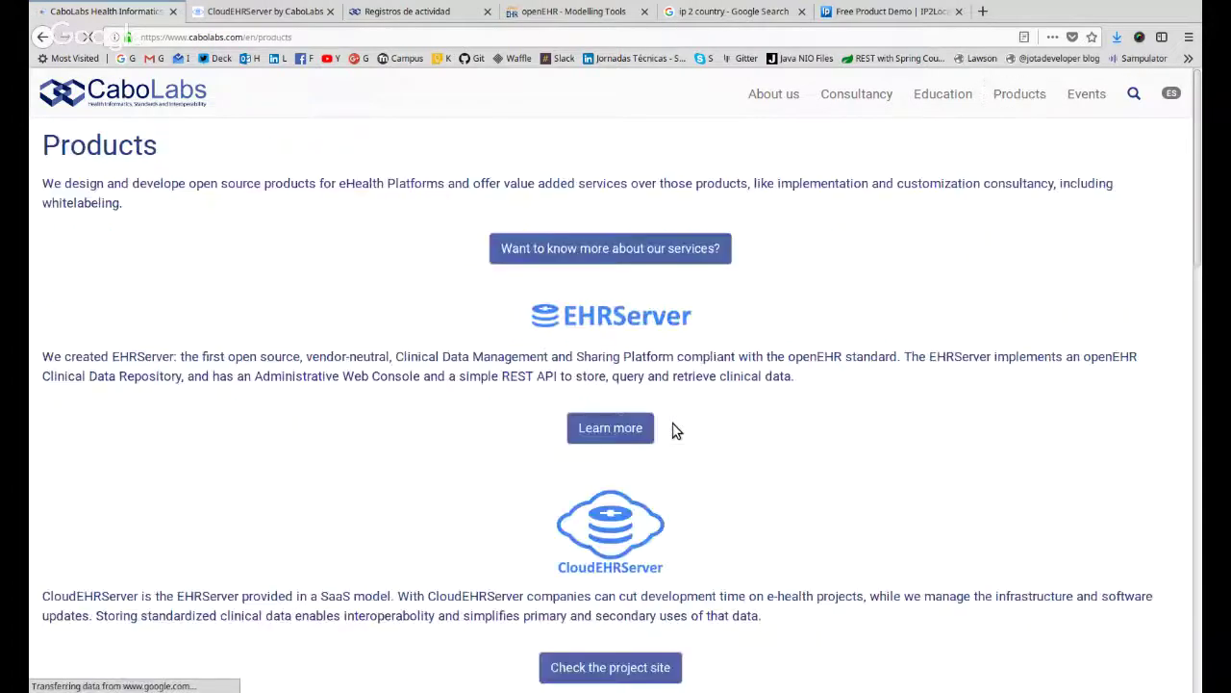
click(616, 429)
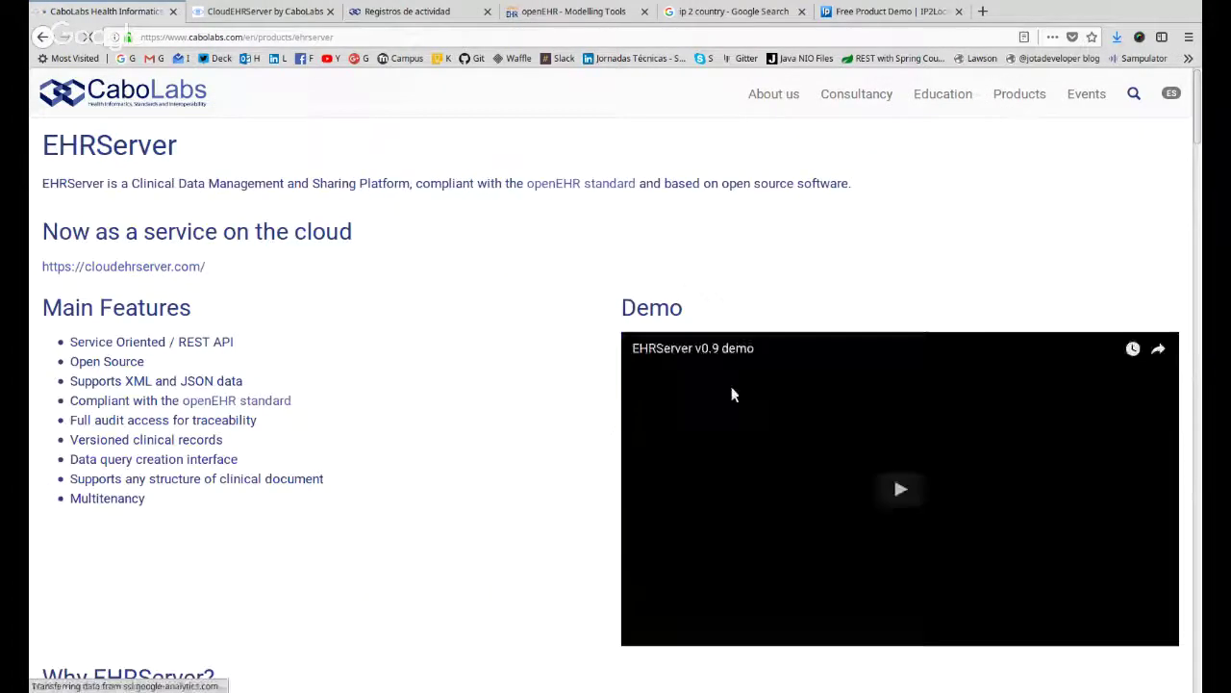